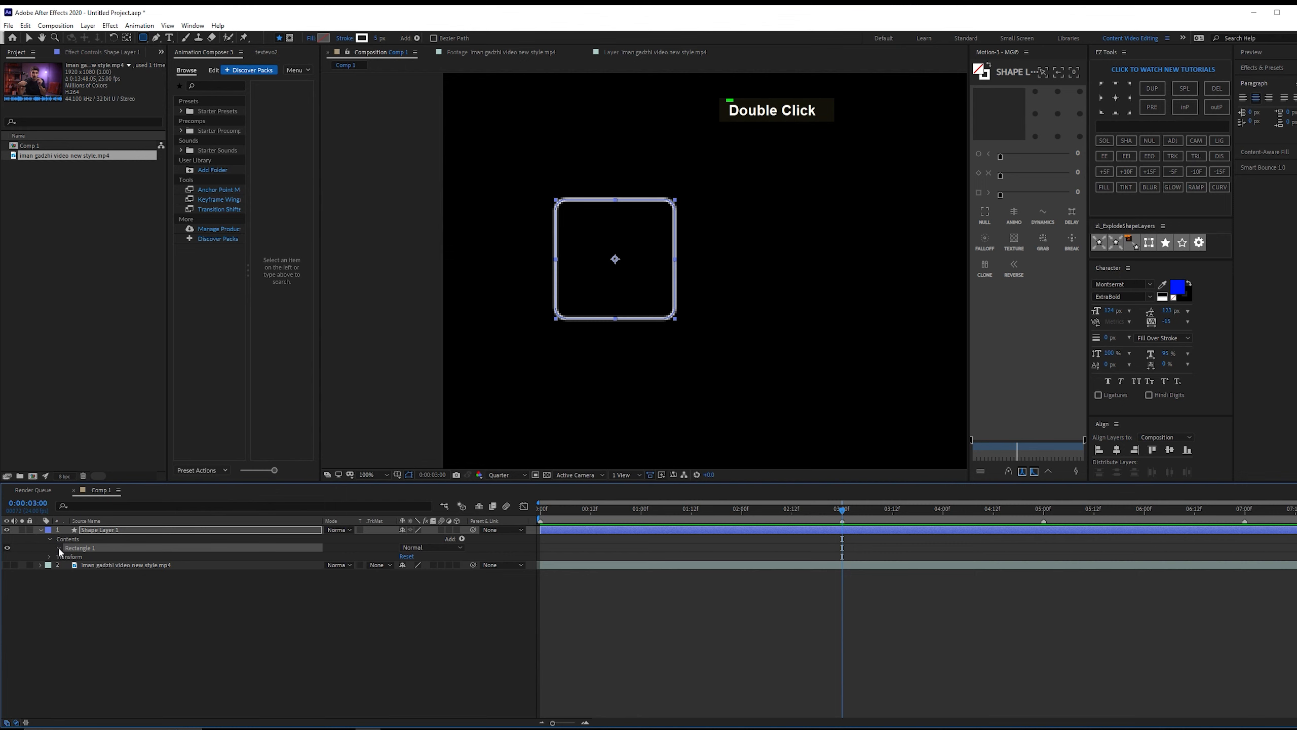
Set the rounded square's corner roundness to 40 in its rectangle path properties.
left_click(59, 548)
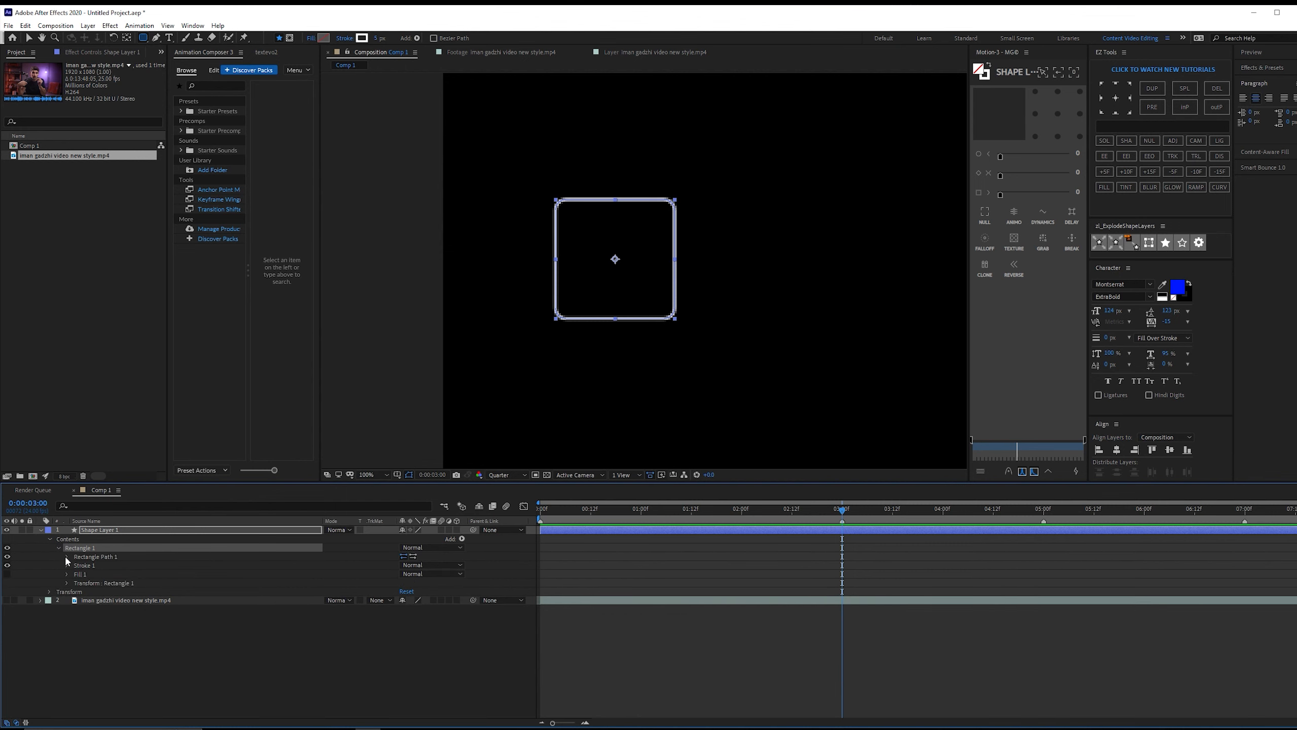
left_click(67, 557)
left_click(302, 583)
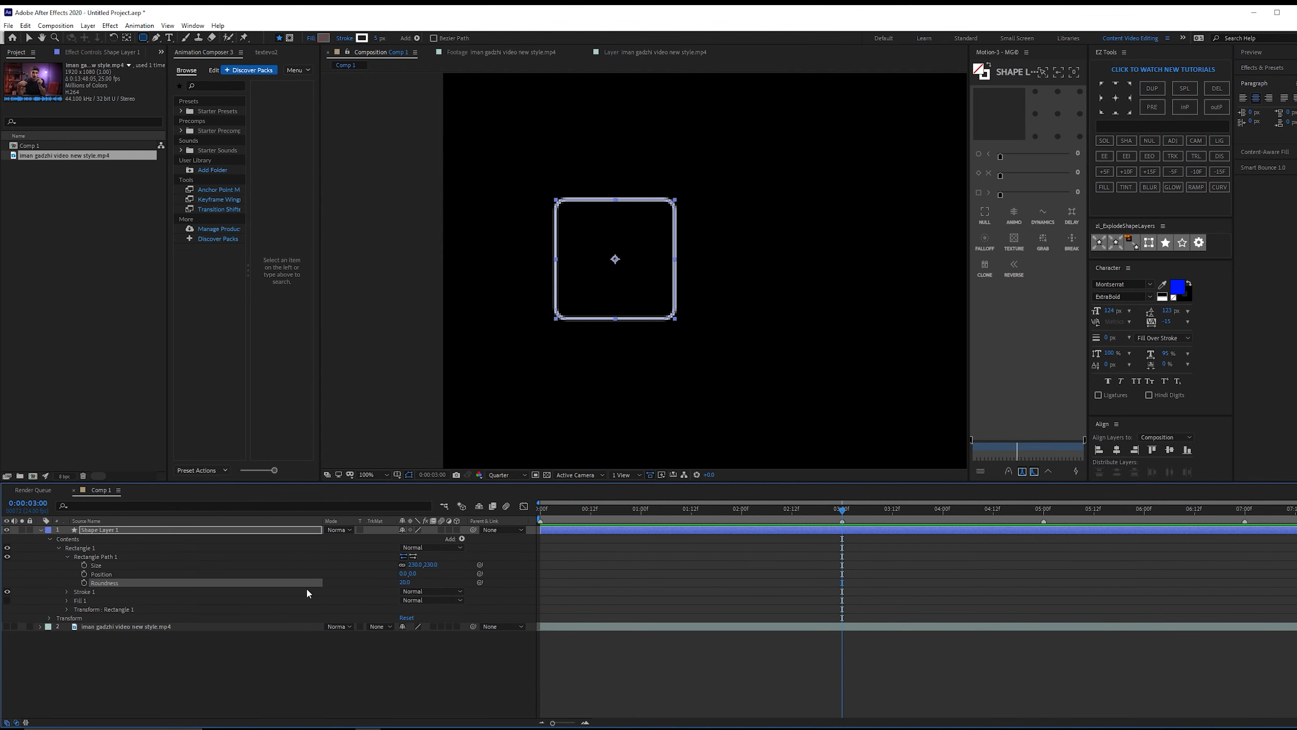
left_click(403, 583)
type("40")
key("Return")
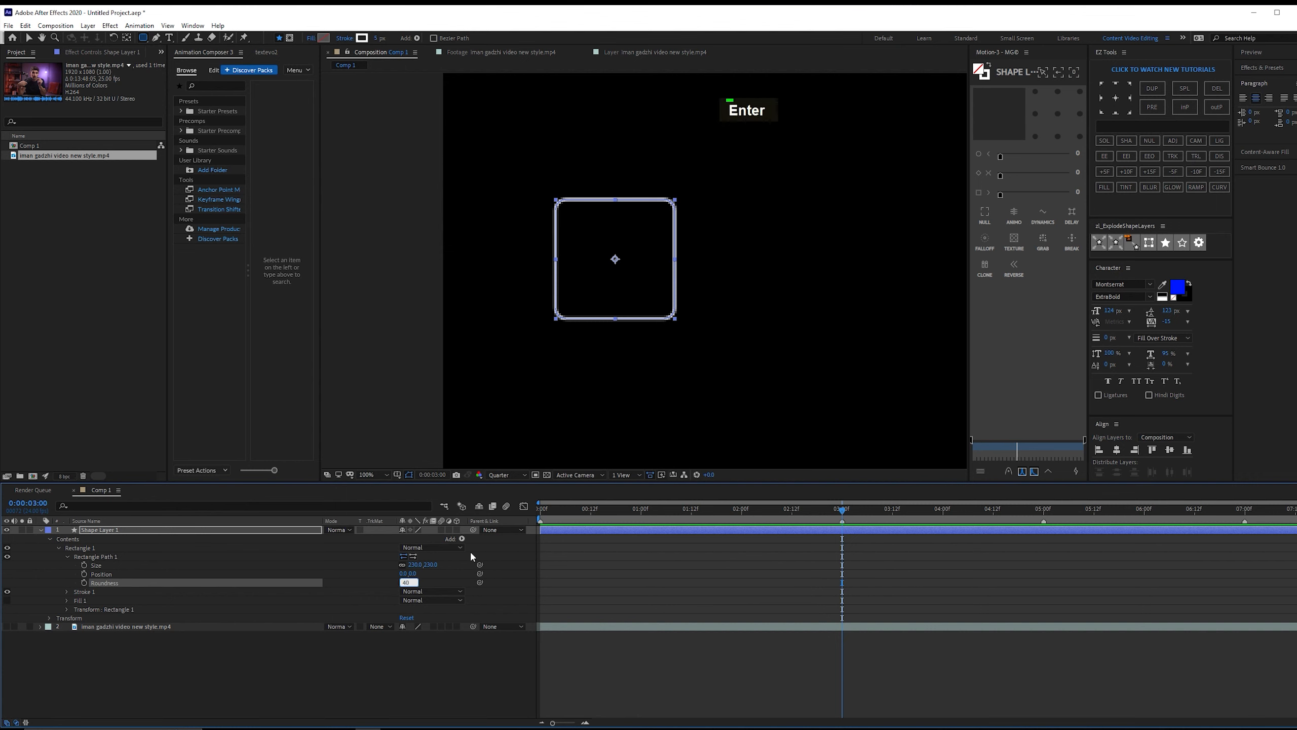
left_click(835, 572)
scroll(695, 348, "down", 2)
scroll(677, 327, "up", 1)
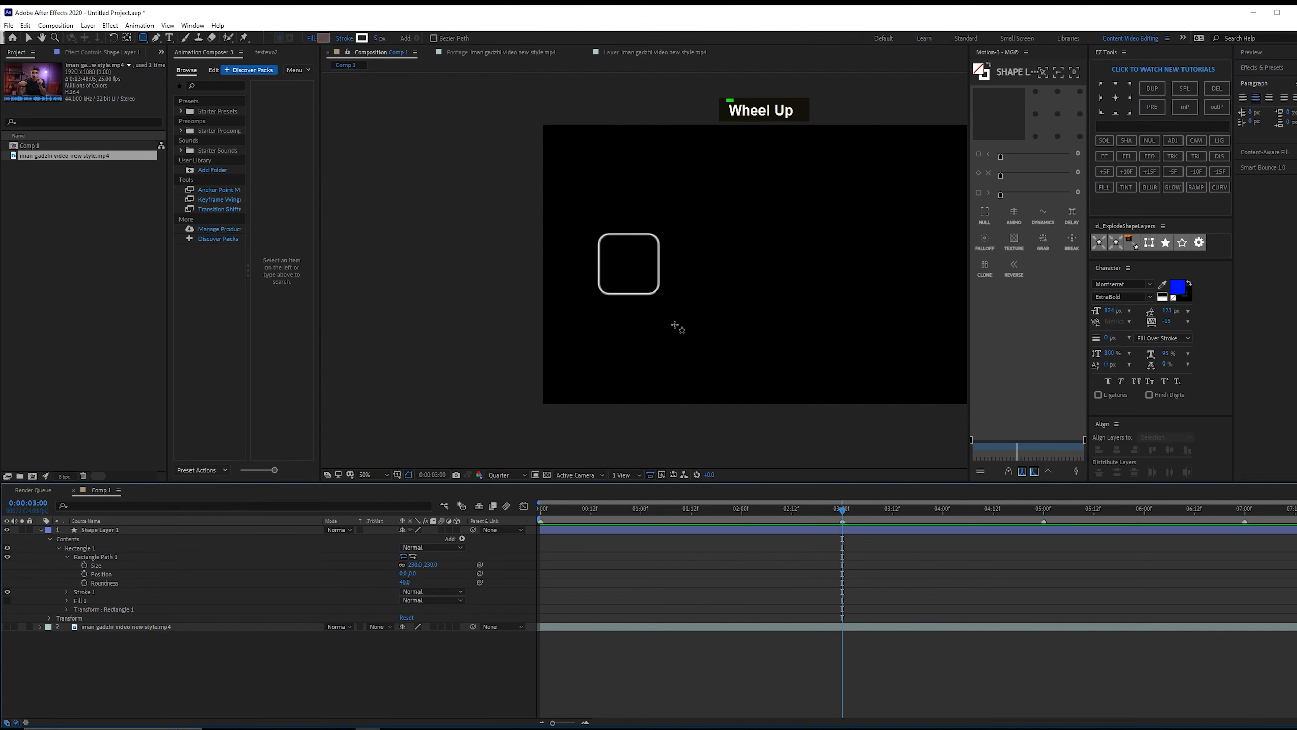
Try to draw a circle inside the rounded square that matches the reference video, and delete it.
key("space")
left_click_drag(697, 327, 613, 339)
left_click(583, 278)
scroll(594, 283, "down", 1)
scroll(664, 322, "up", 1)
key("space")
key("v")
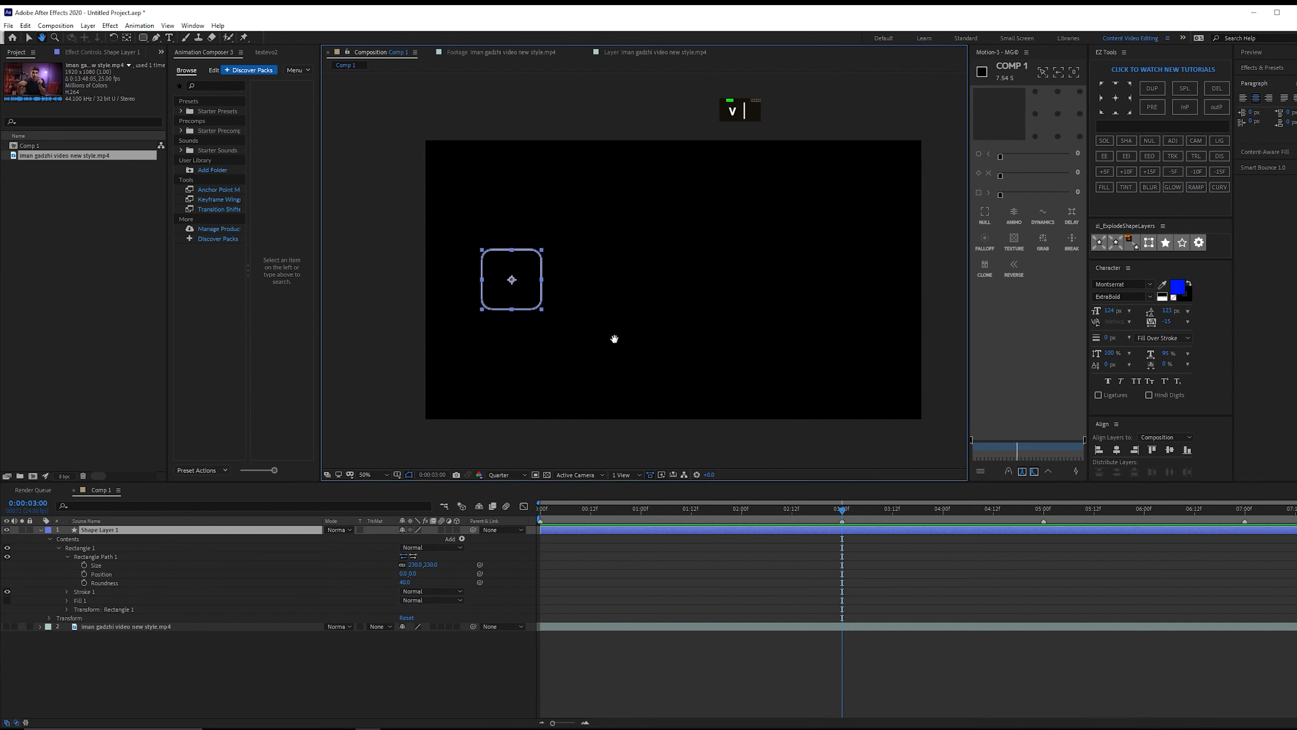
left_click(563, 240)
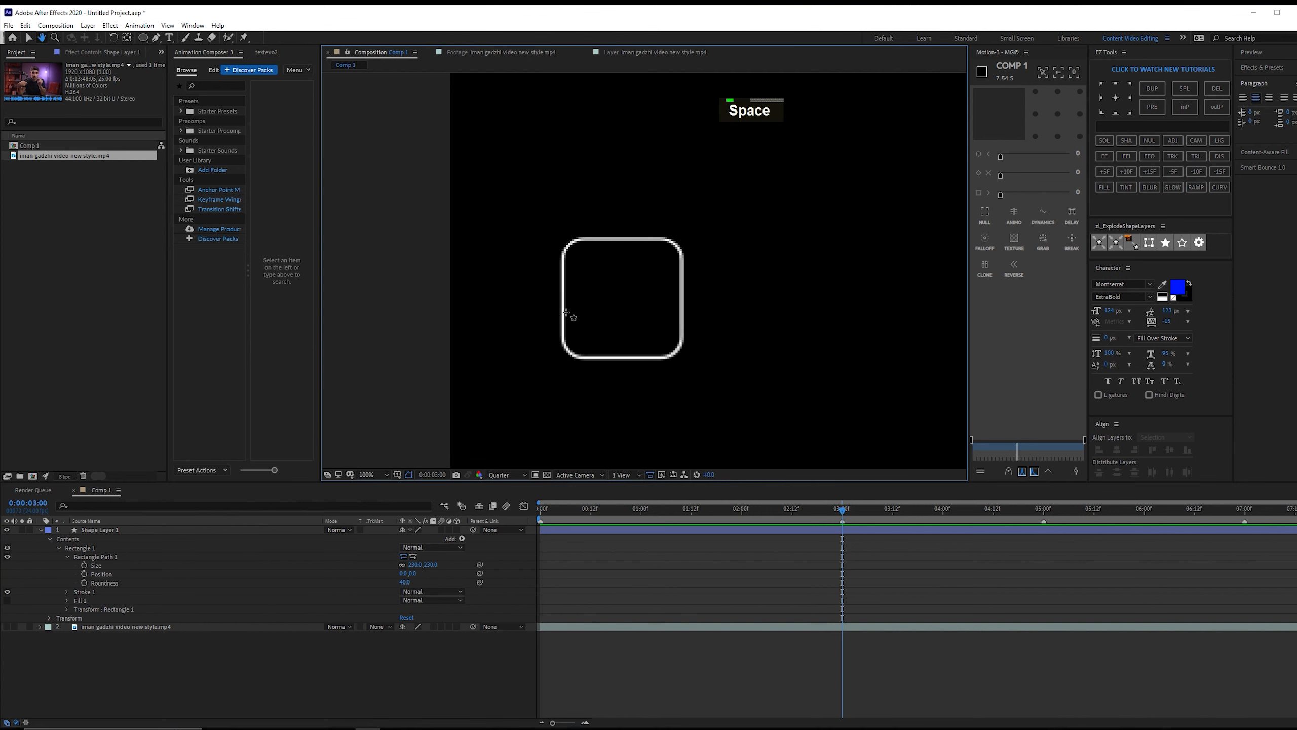
key("q")
key("q")
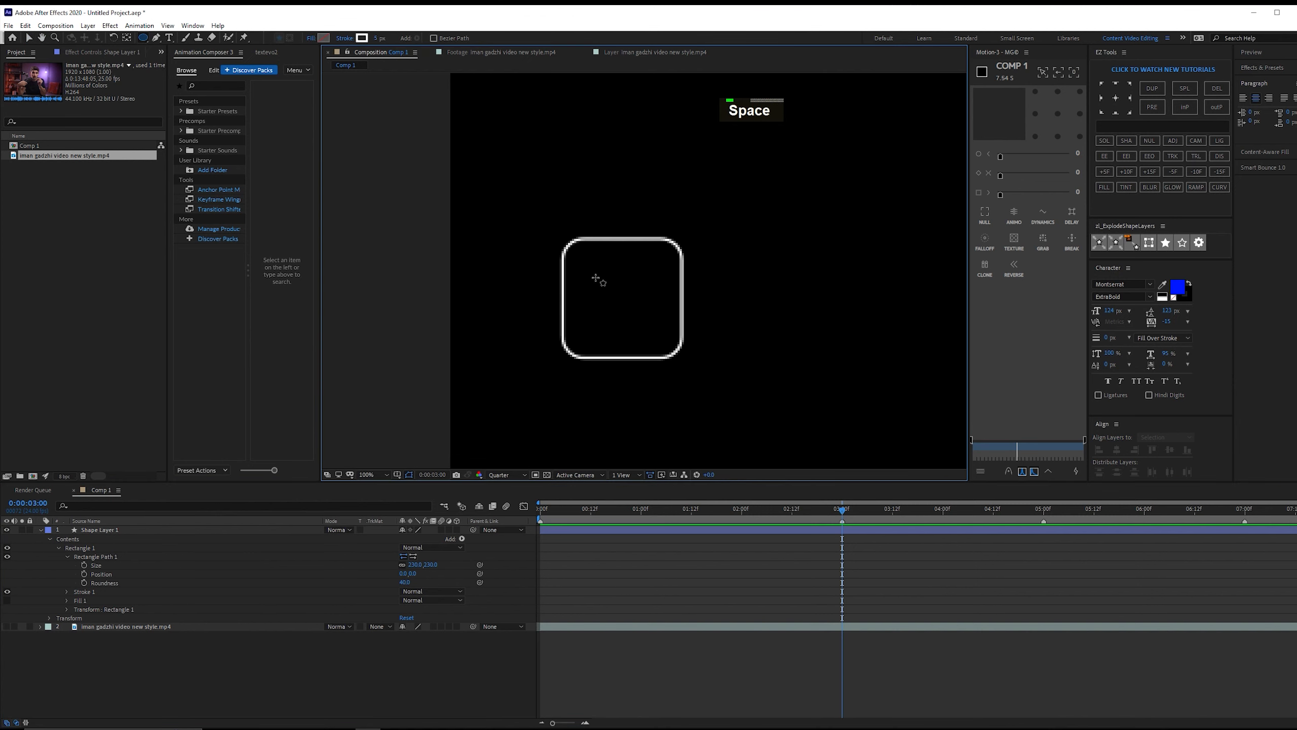
left_click_drag(593, 281, 662, 333)
left_click(6, 661)
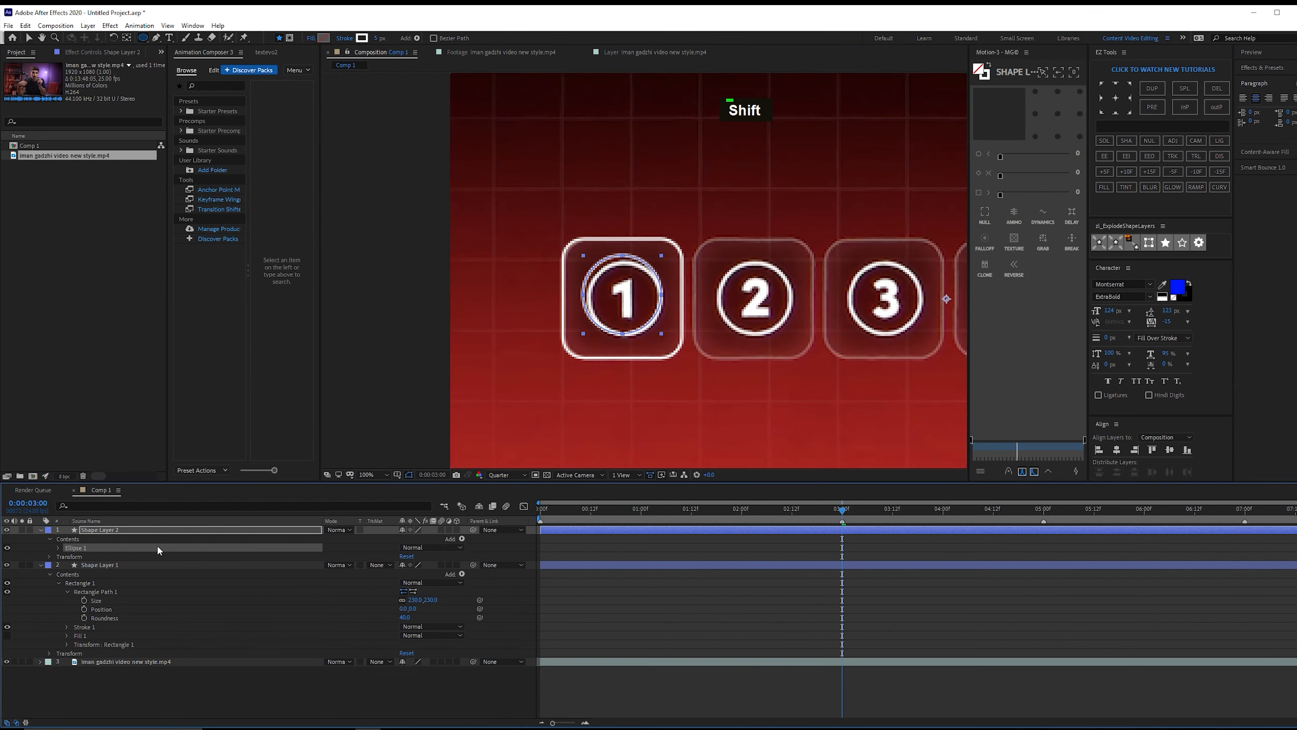
left_click(185, 532)
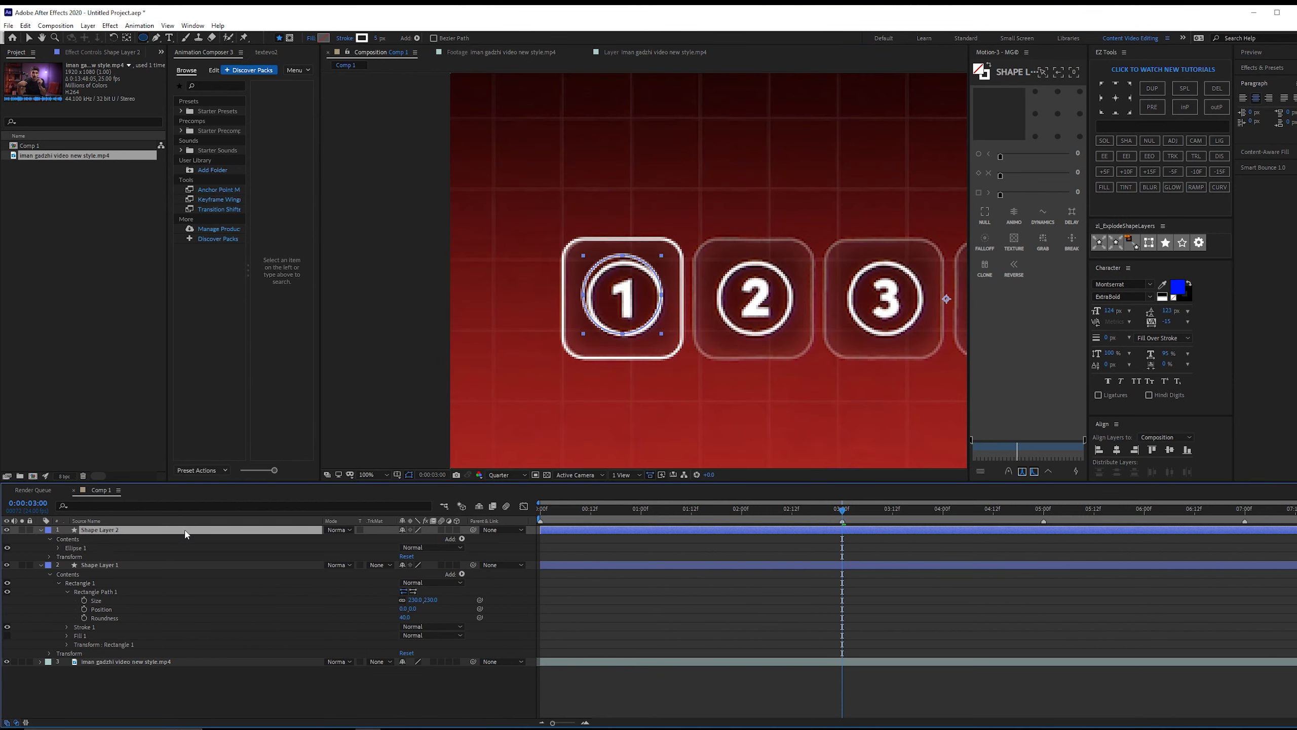
key("Delete")
Draw a circle in the middle of the rounded square and set its stroke width to 10 px.
left_click_drag(599, 271, 652, 335)
key("space")
key("space")
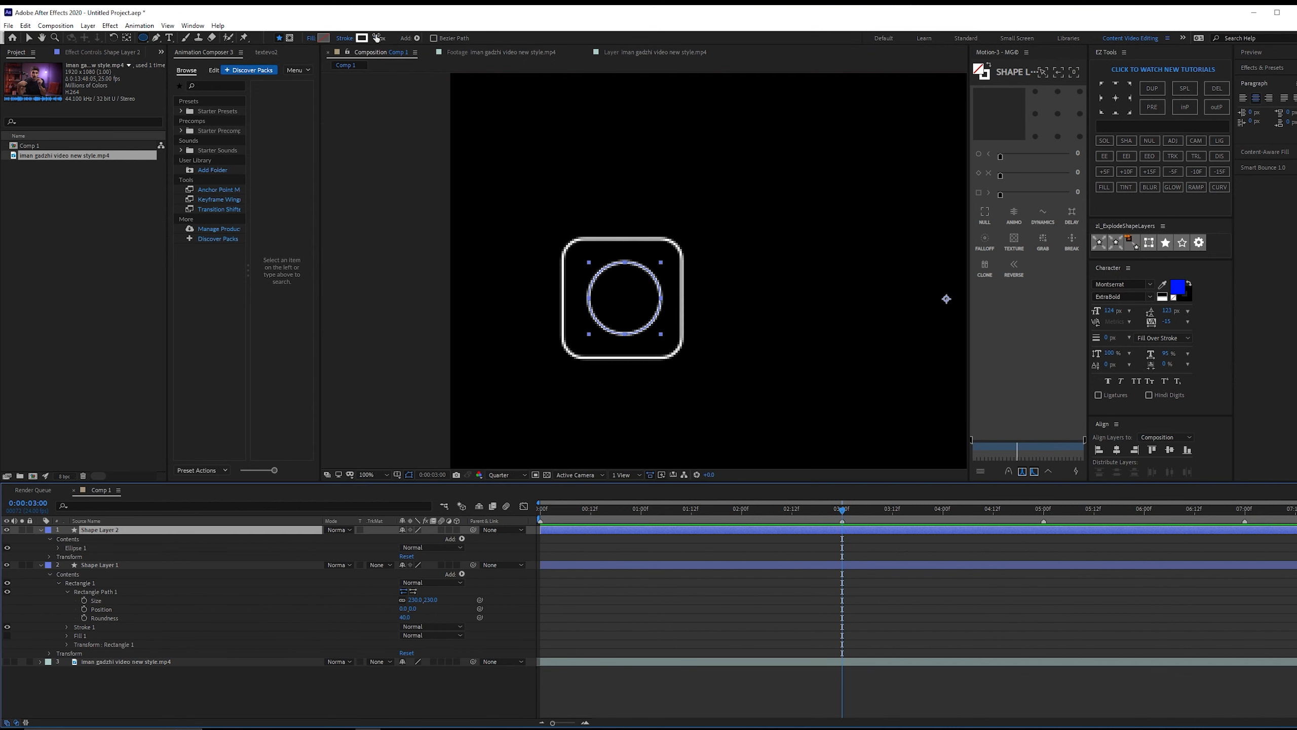
left_click(376, 38)
type("10")
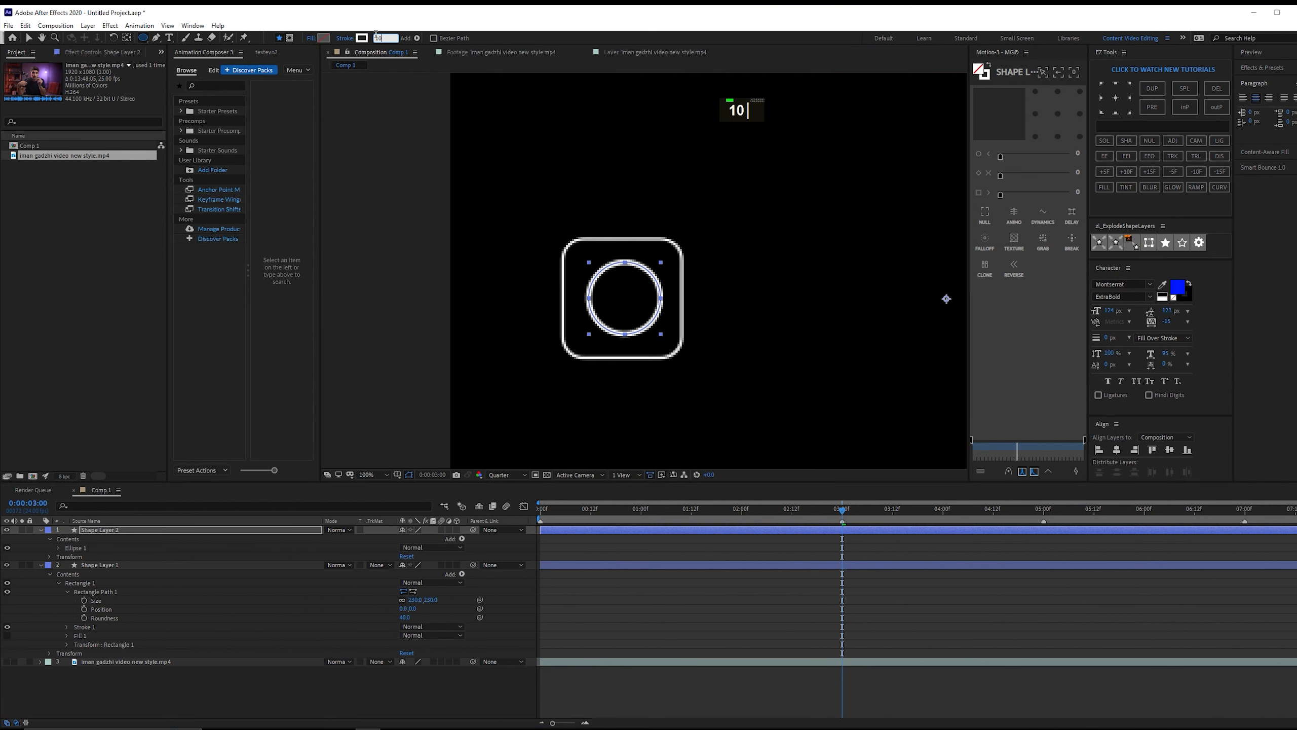
key("Return")
Add a text layer reading "1" at the circle and centre its anchor point on the numeral.
key("ctrl+t")
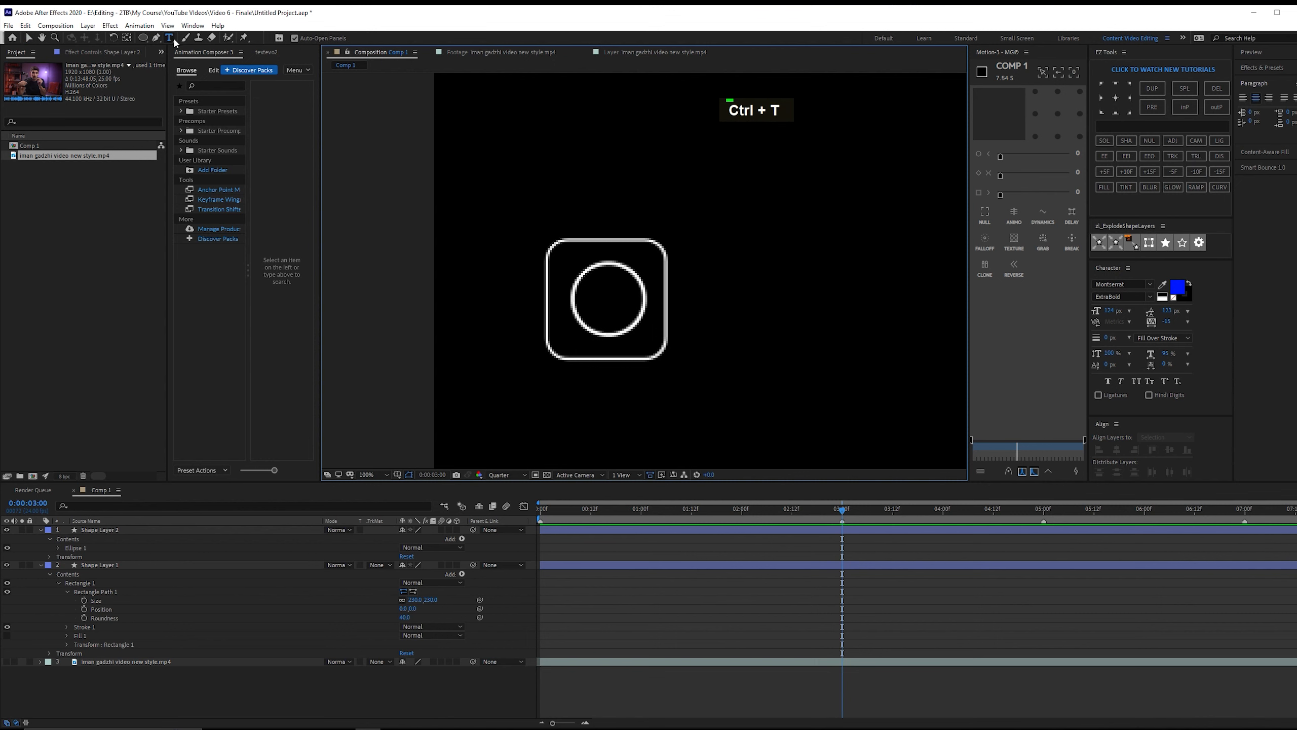
left_click(599, 299)
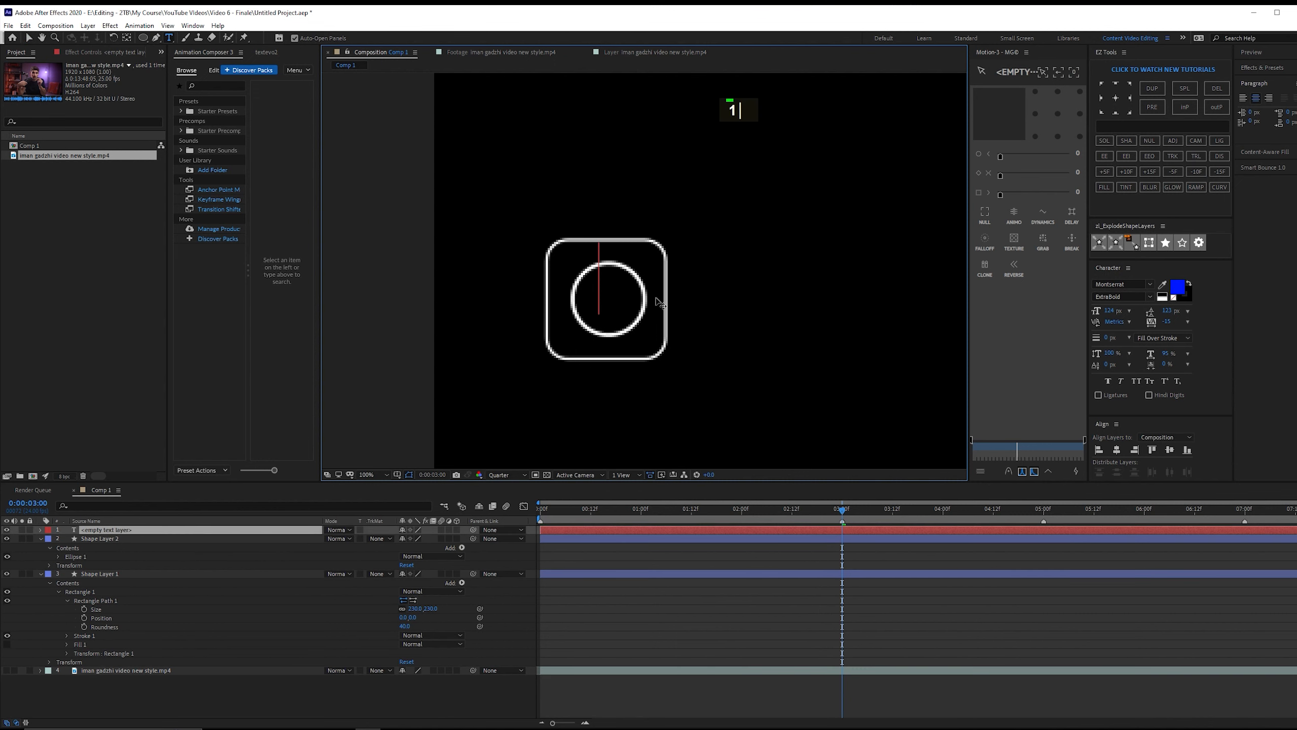
type("1")
key("ctrl+Return")
key("ctrl+alt+Home")
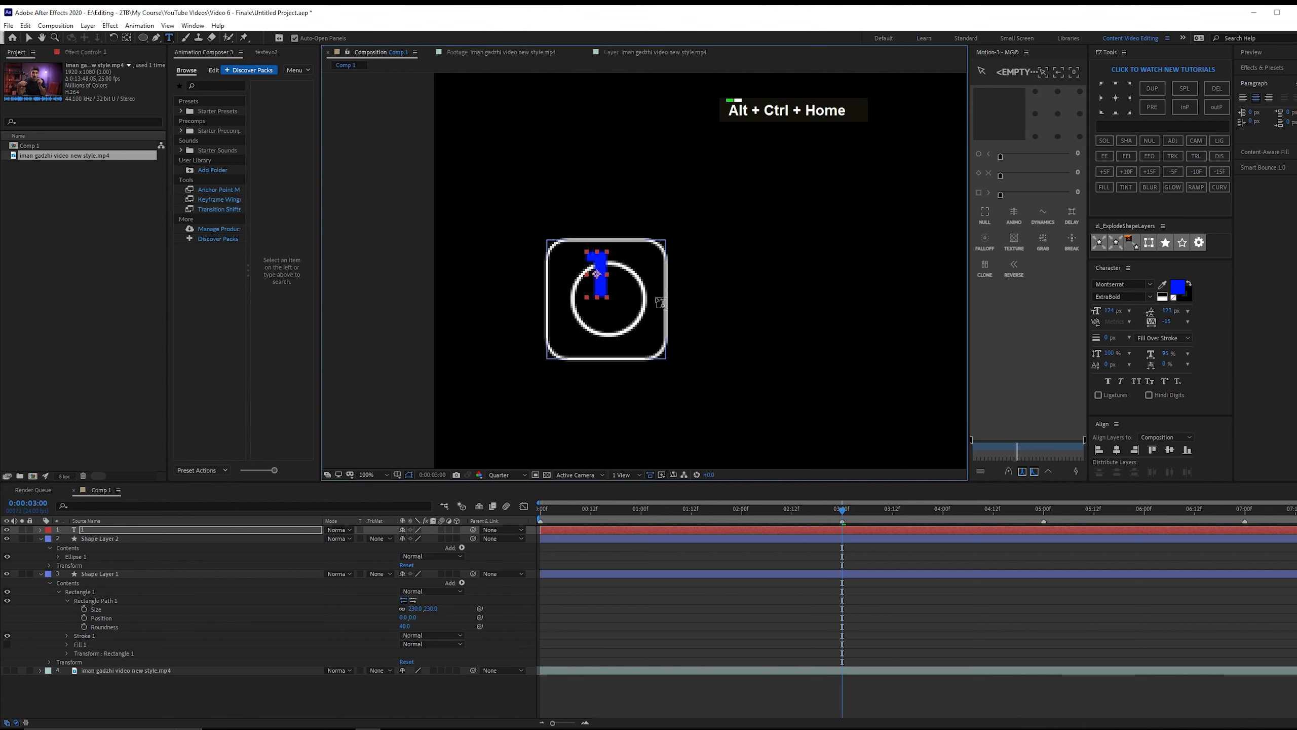
Format the numeral with a white #FFFFFF fill and the Montserrat Bold font style.
left_click(1171, 295)
left_click(516, 371)
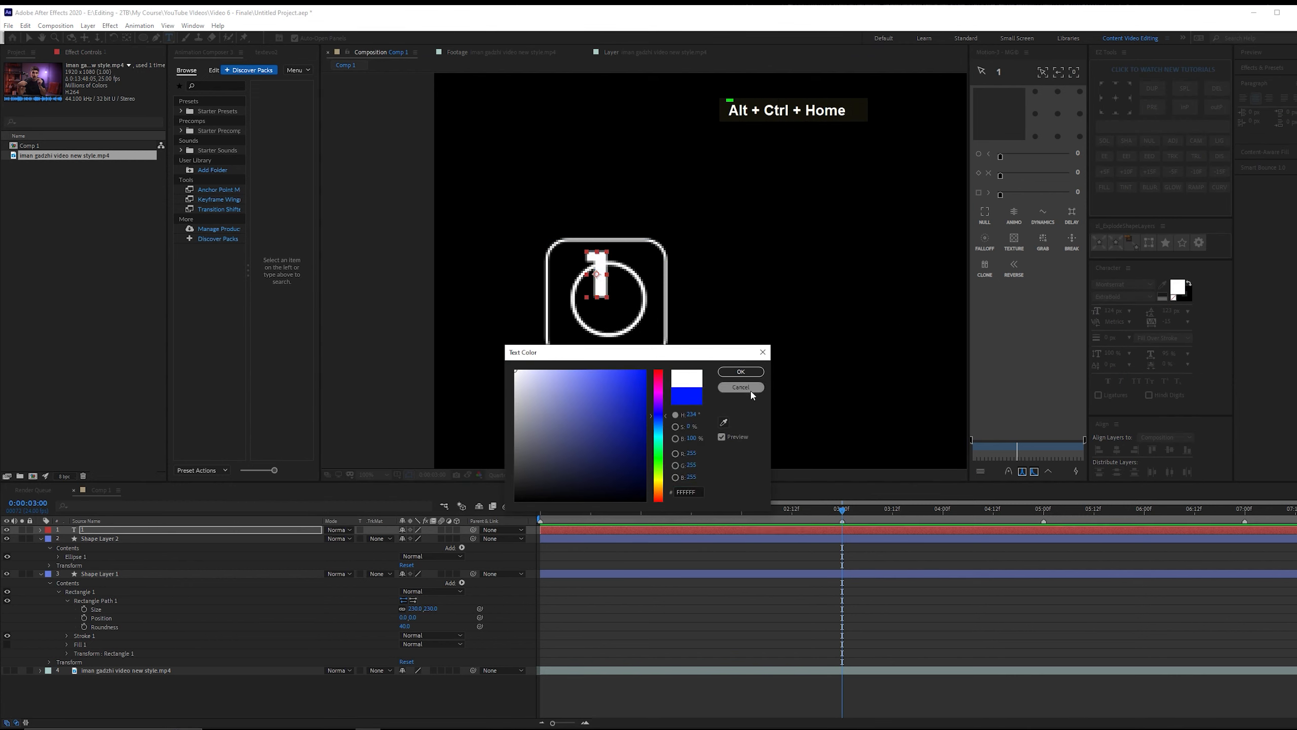
left_click(740, 372)
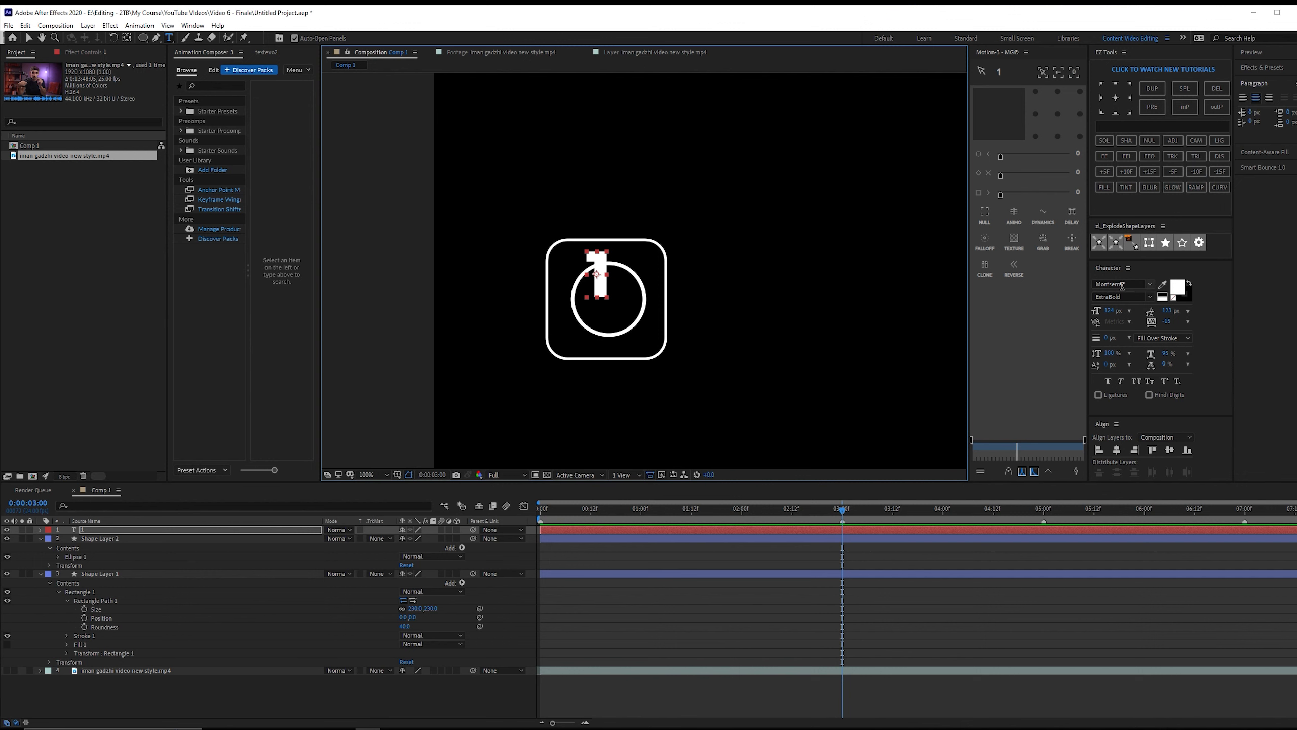
left_click(1150, 298)
left_click(1109, 443)
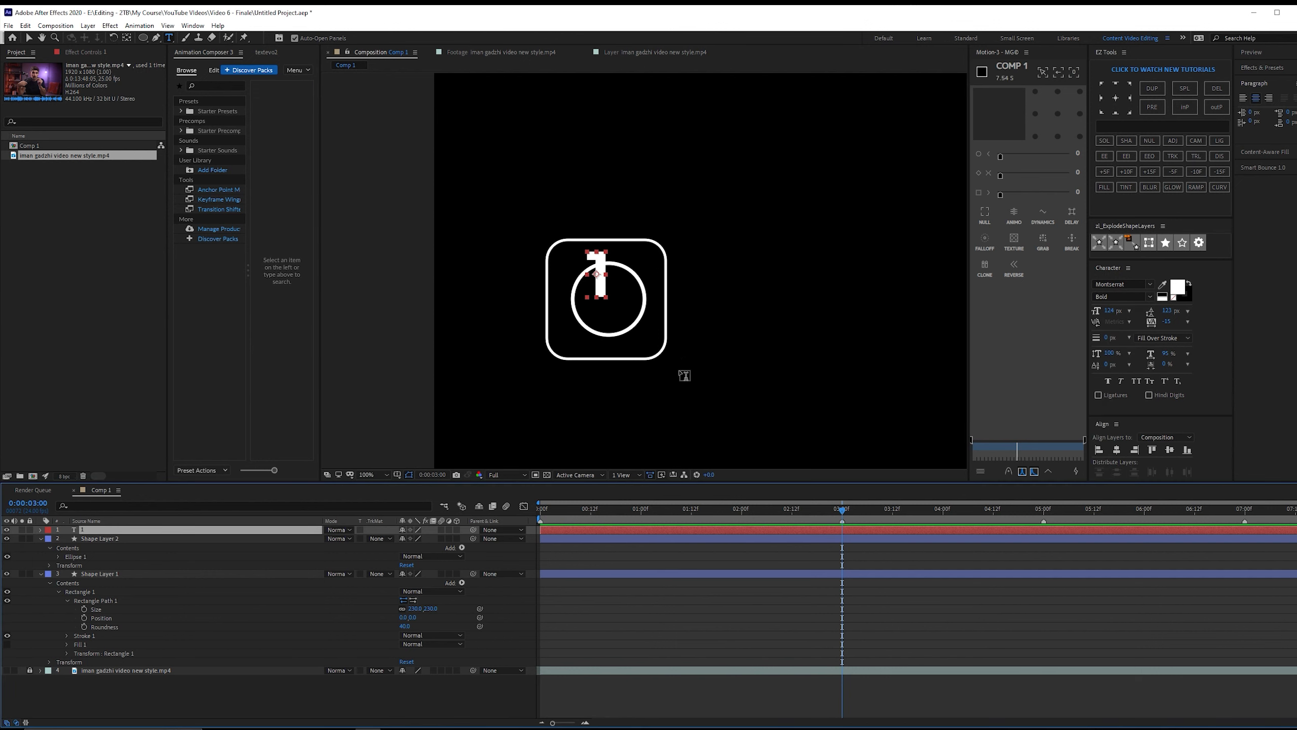
Move the numeral into the circle and centre-align it with the circle and rounded square, horizontally and vertically.
scroll(659, 302, "up", 2)
key("v")
left_click_drag(549, 279, 566, 327)
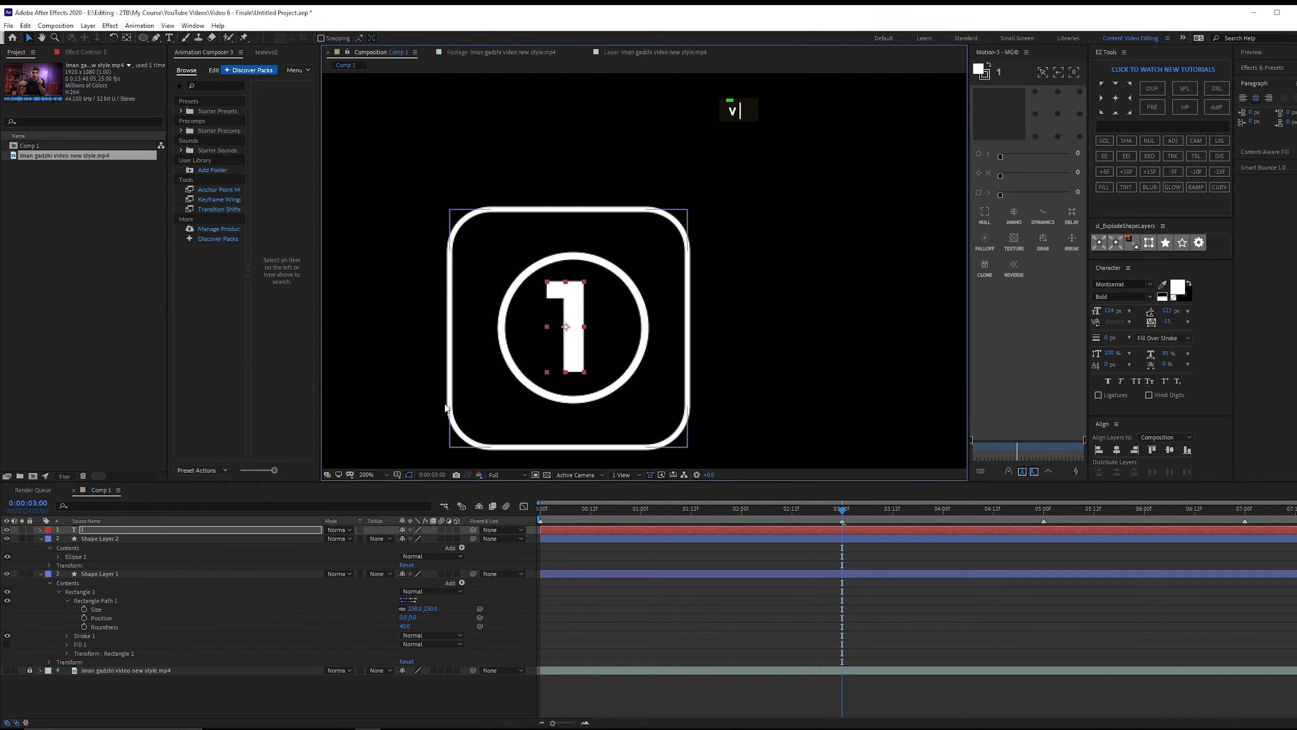
left_click(173, 538, "shift")
left_click(151, 573, "shift")
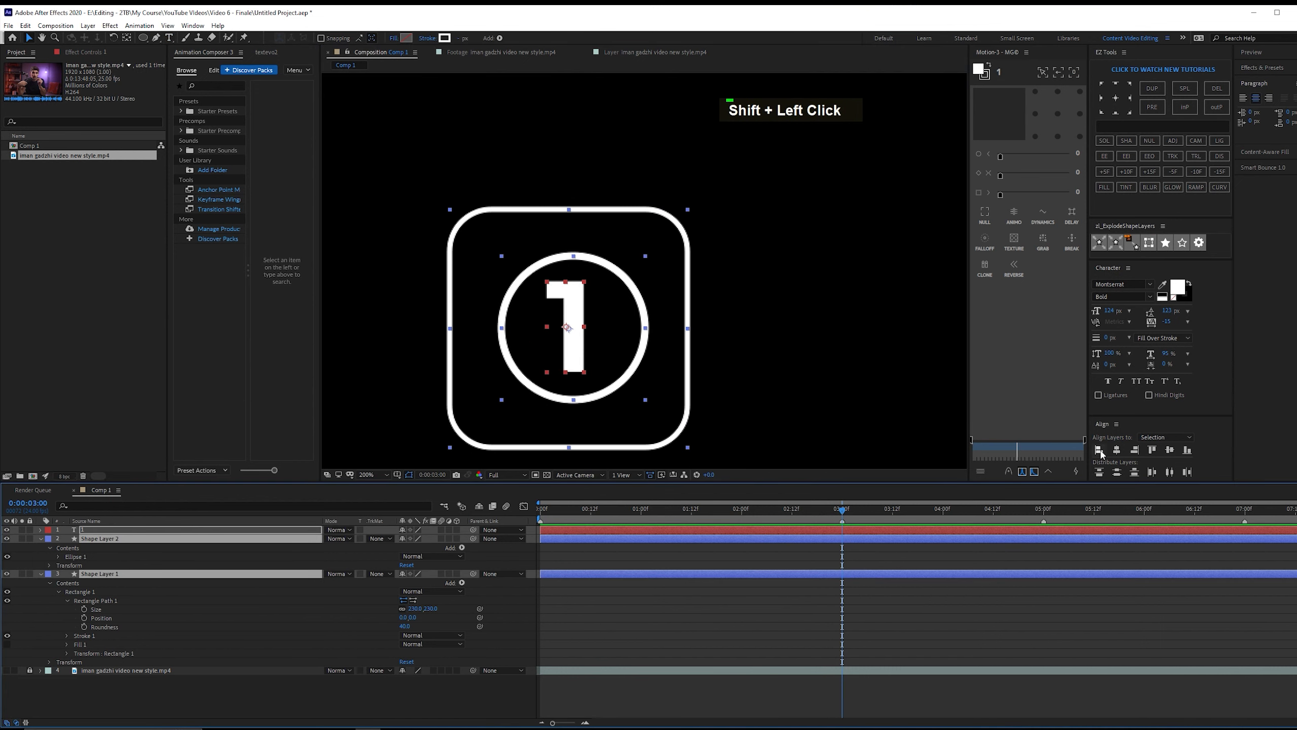
left_click(1116, 449)
left_click(1169, 449)
Nudge the numeral slightly to the left inside the circle and recentre its anchor point.
left_click(766, 326)
scroll(572, 330, "down", 1)
scroll(572, 330, "up", 1)
left_click_drag(577, 330, 573, 329)
key("ctrl+alt+Home")
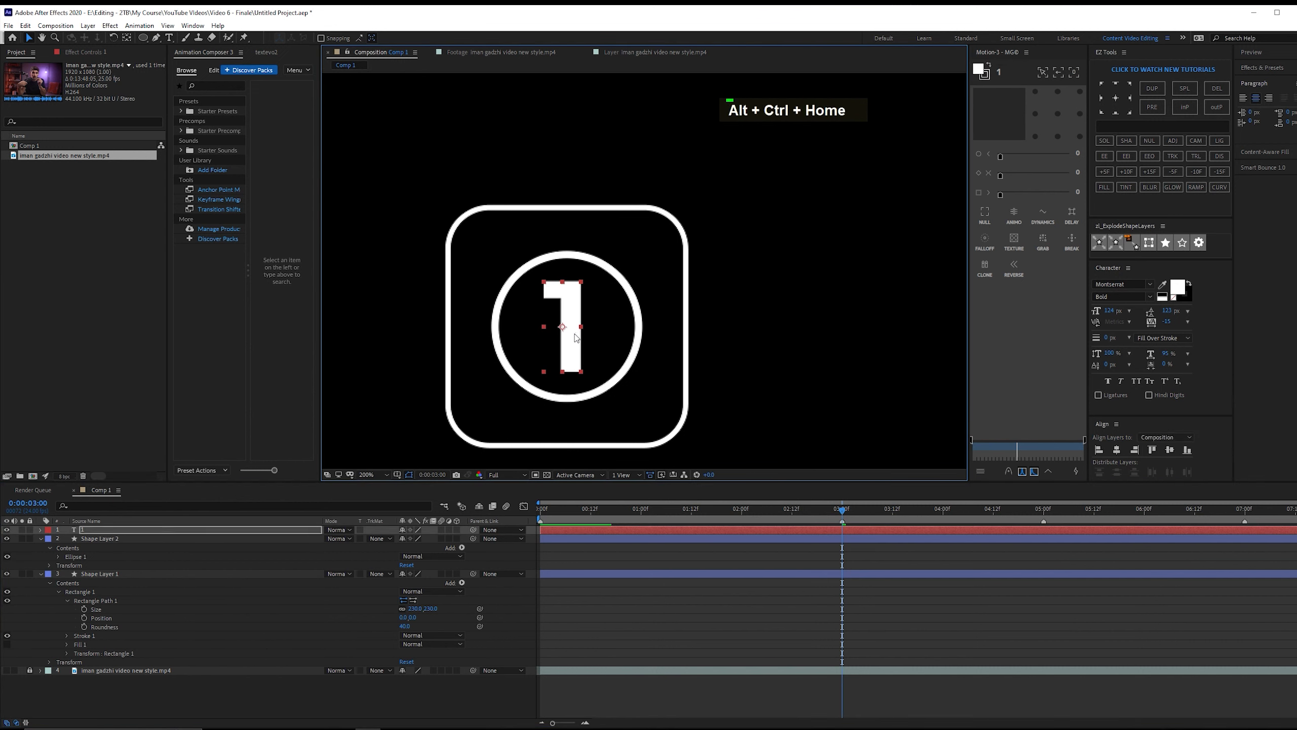
Examine the reference video's first tile up close and compare the circle layer with it.
scroll(575, 330, "down", 1)
scroll(635, 357, "down", 4)
scroll(637, 350, "up", 8)
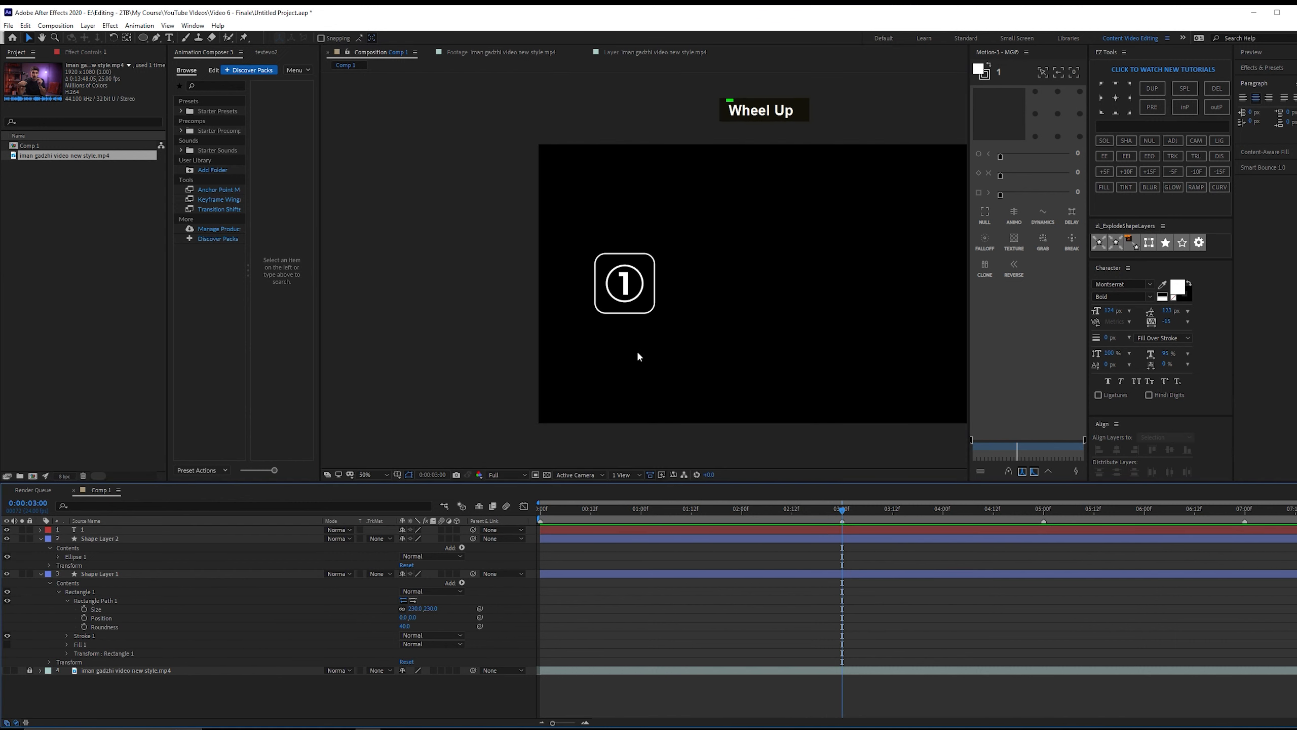
key("space")
left_click_drag(585, 360, 617, 313)
scroll(618, 316, "down", 2)
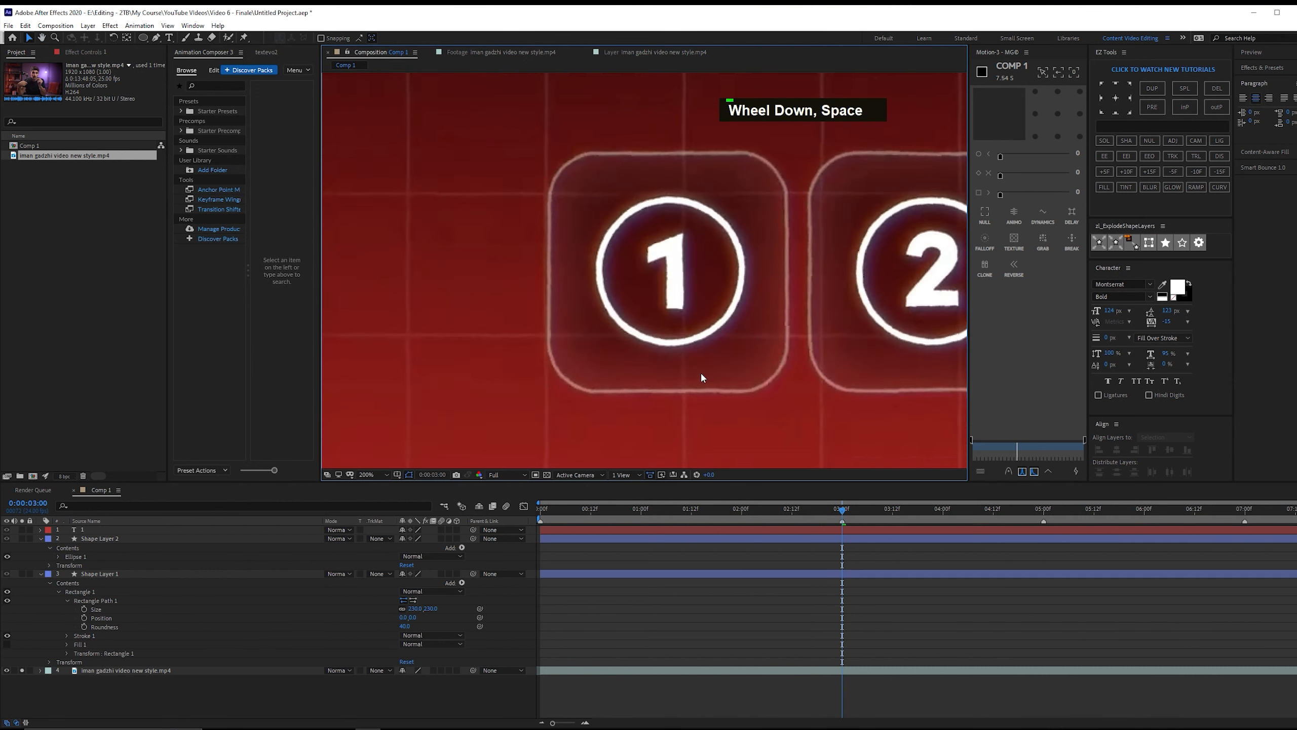
left_click(108, 539)
left_click(109, 574)
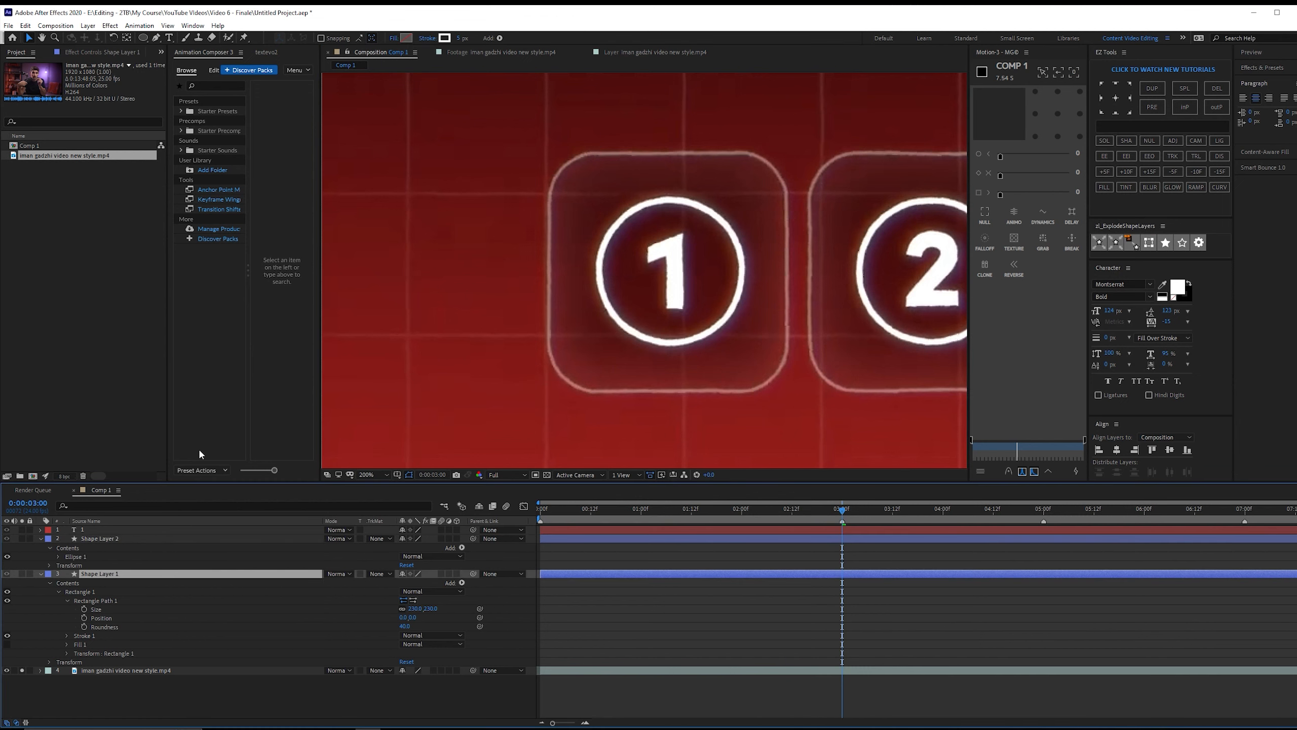
left_click(33, 540)
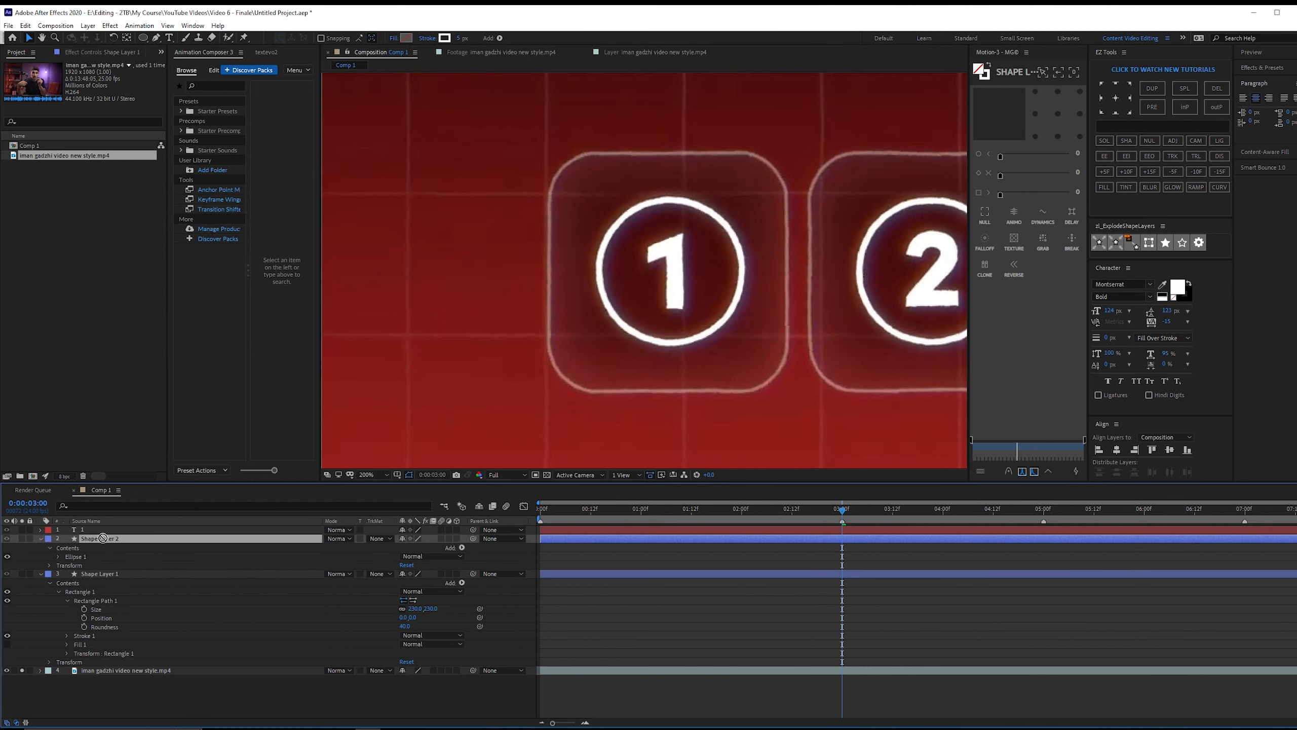
left_click(22, 538)
Solo the rounded square over the reference video and reduce its stroke width to match the thinner outline.
left_click(124, 575)
left_click(22, 574)
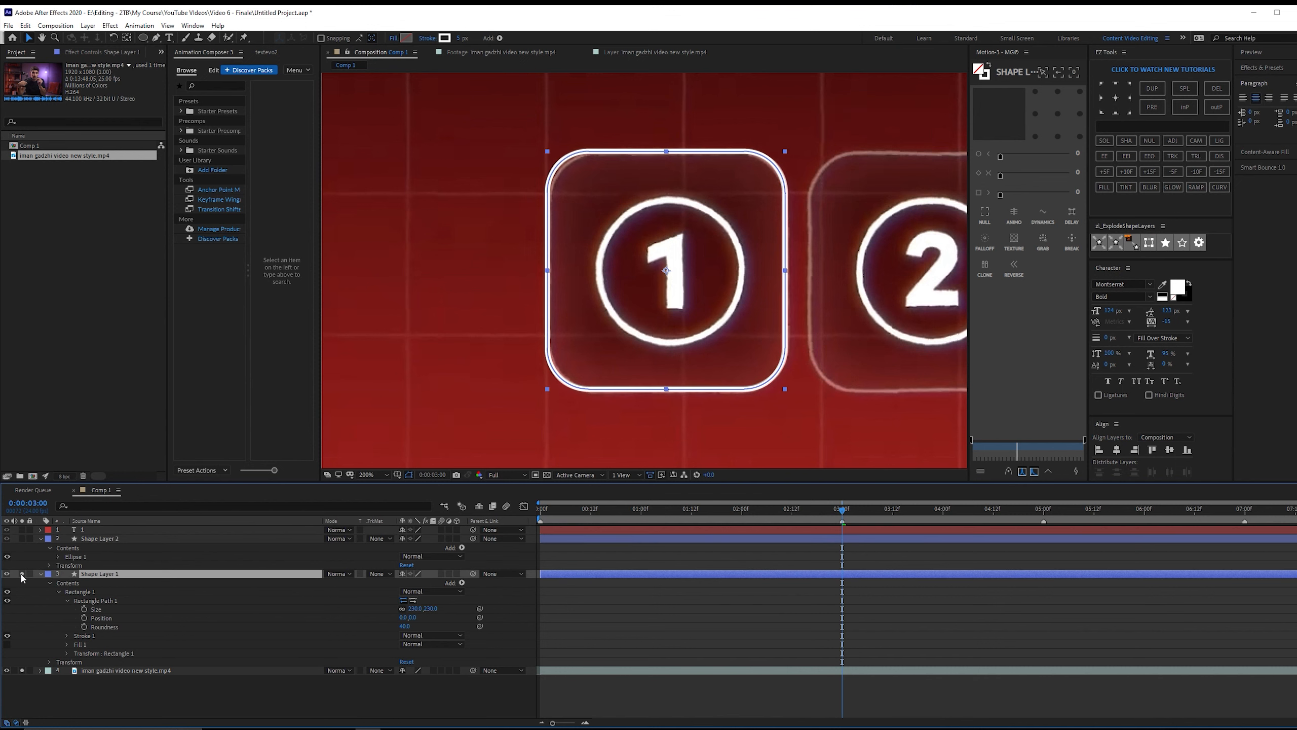
left_click(21, 573)
left_click_drag(460, 38, 449, 38)
left_click_drag(449, 38, 447, 37)
Adjust the rounded square's corner roundness to 50.
left_click_drag(401, 626, 446, 619)
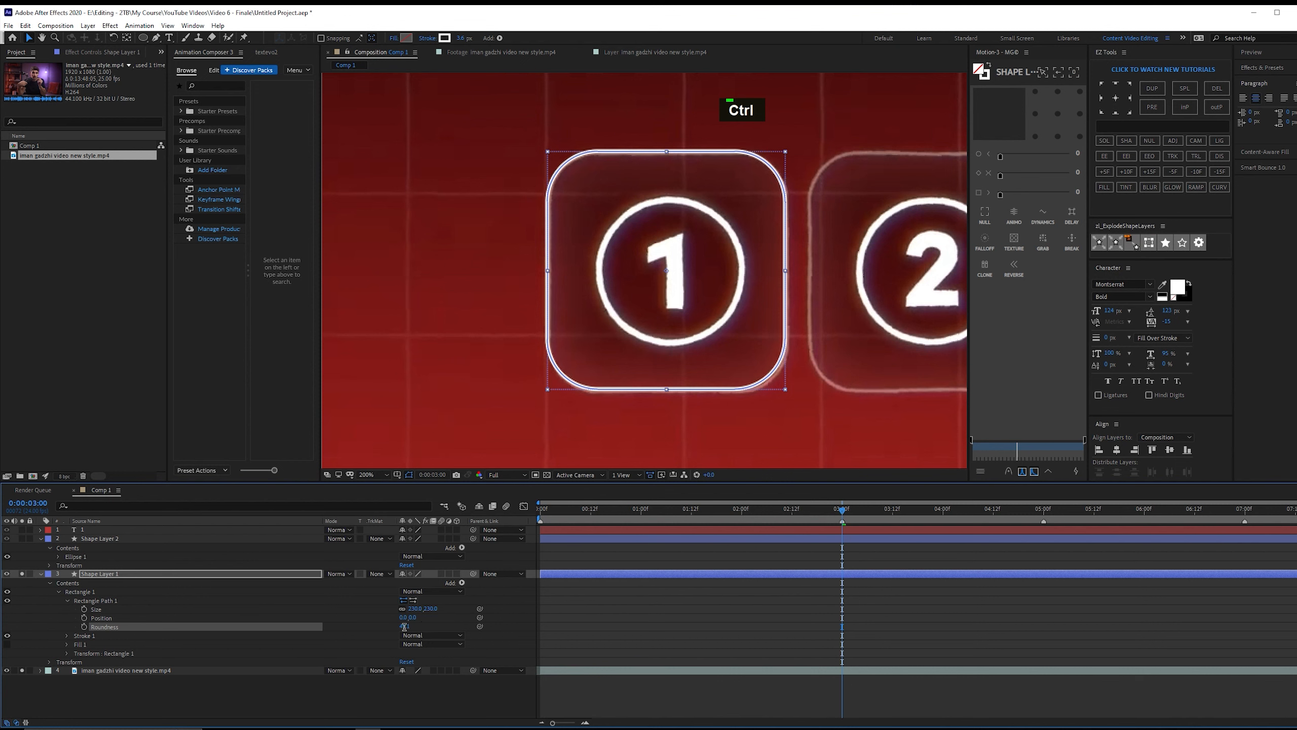
left_click(403, 626)
type("50")
key("Return")
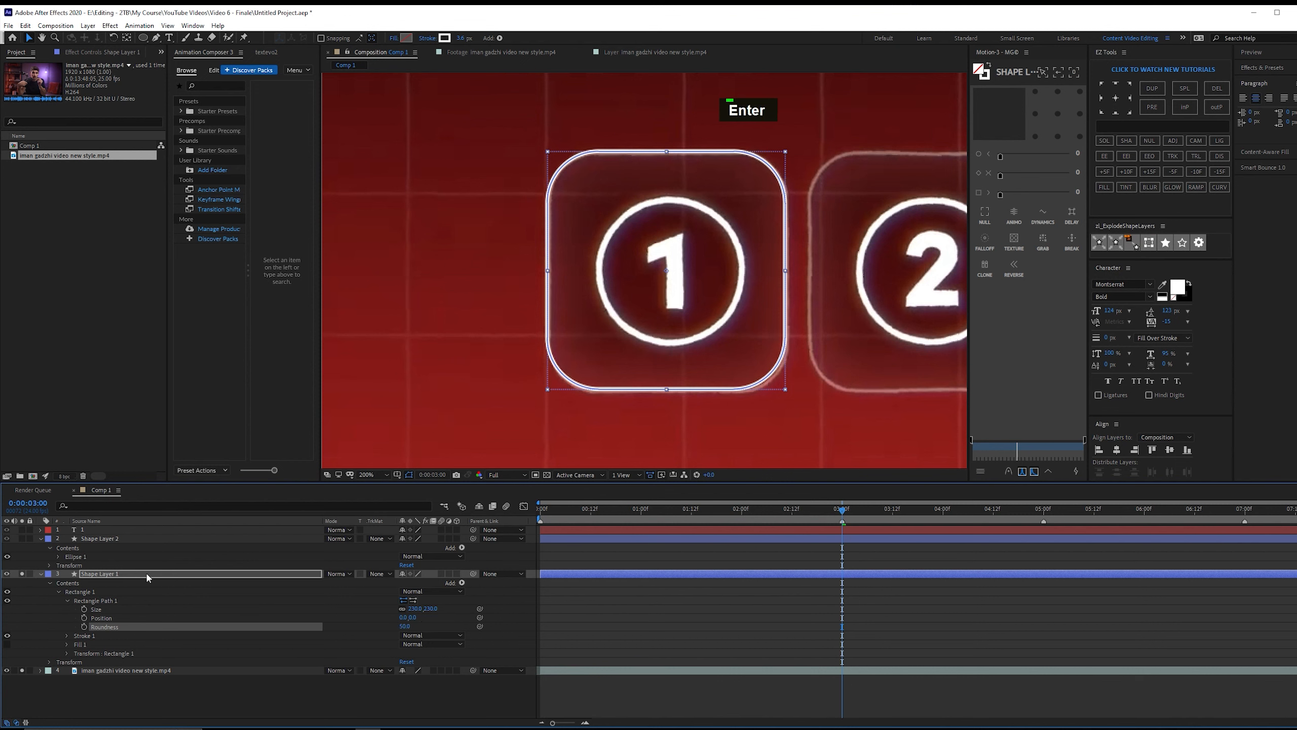
Recolour the rounded square's stroke with the colour sampled from the first tile's outline in the reference video.
left_click(21, 574)
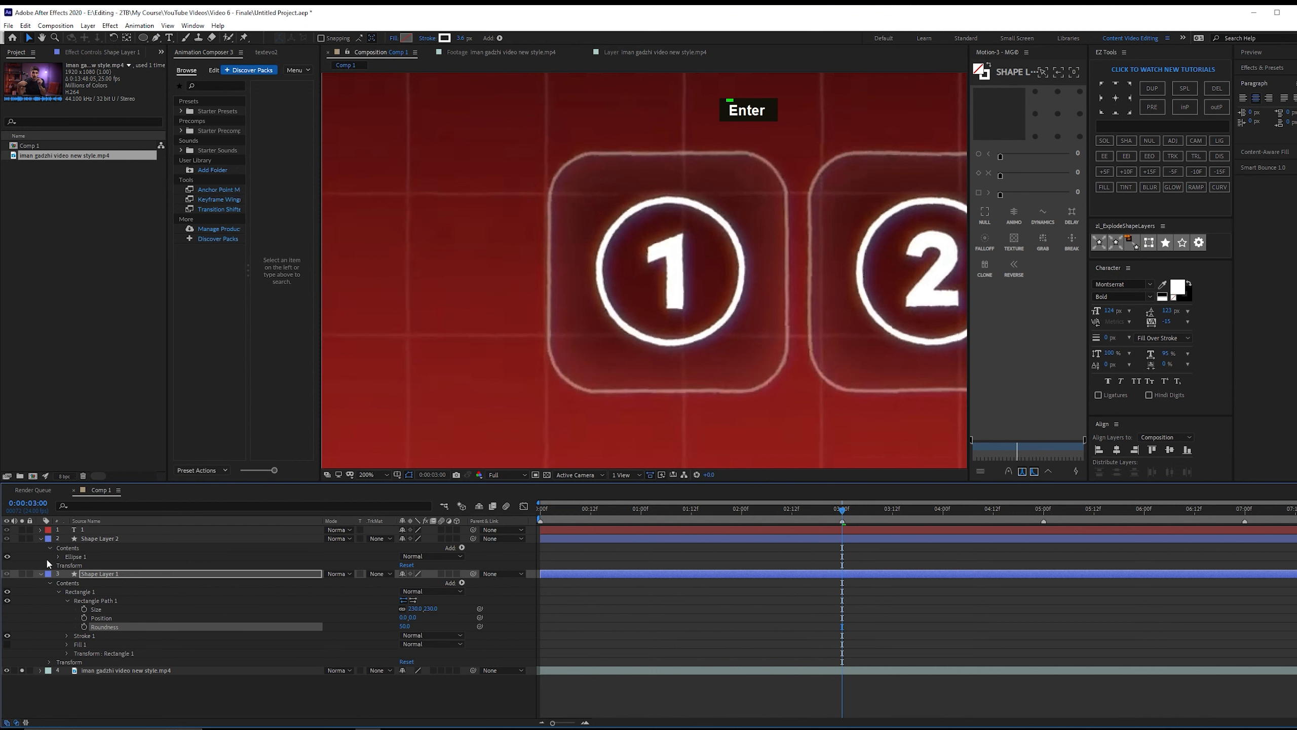
left_click(445, 38)
left_click(515, 490)
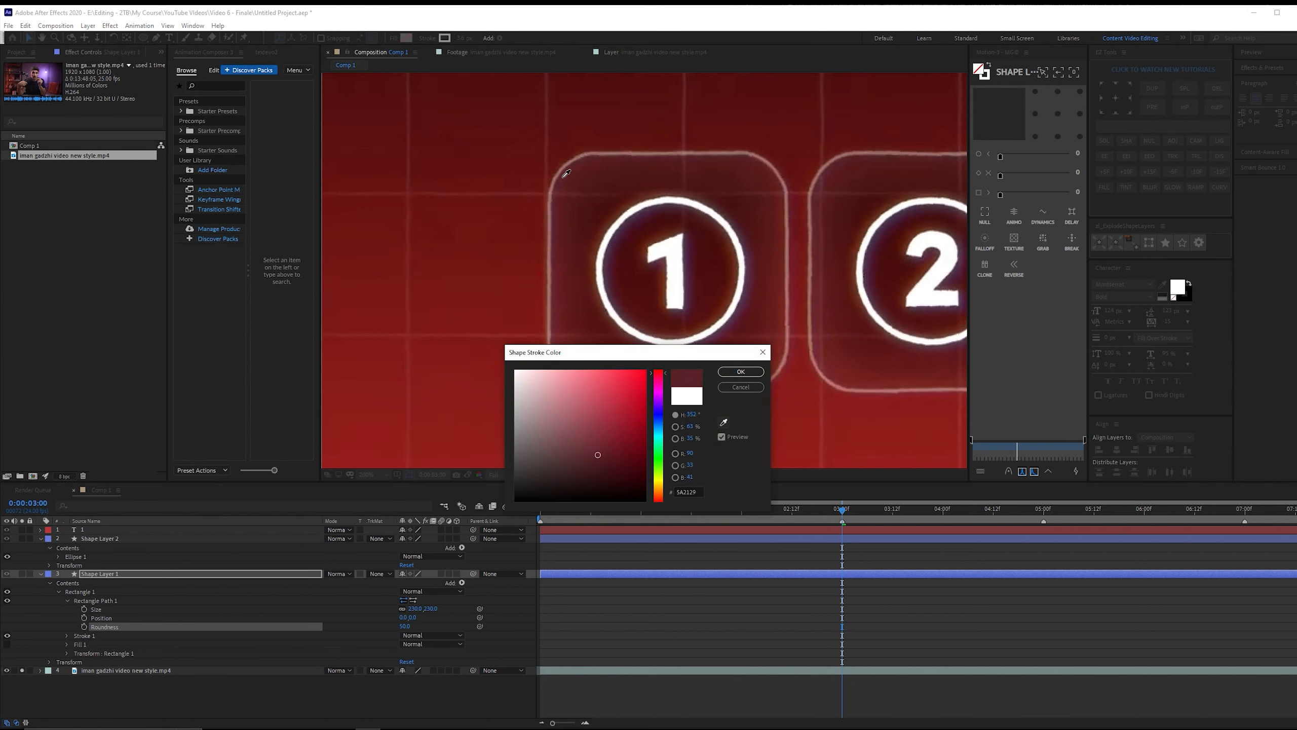
left_click(550, 192)
left_click(740, 372)
Enable the rounded square's fill, isolate its layer, and set the fill opacity to 20%.
left_click(7, 644)
left_click(66, 644)
left_click(21, 573)
left_click(397, 680)
left_click_drag(408, 679, 402, 680)
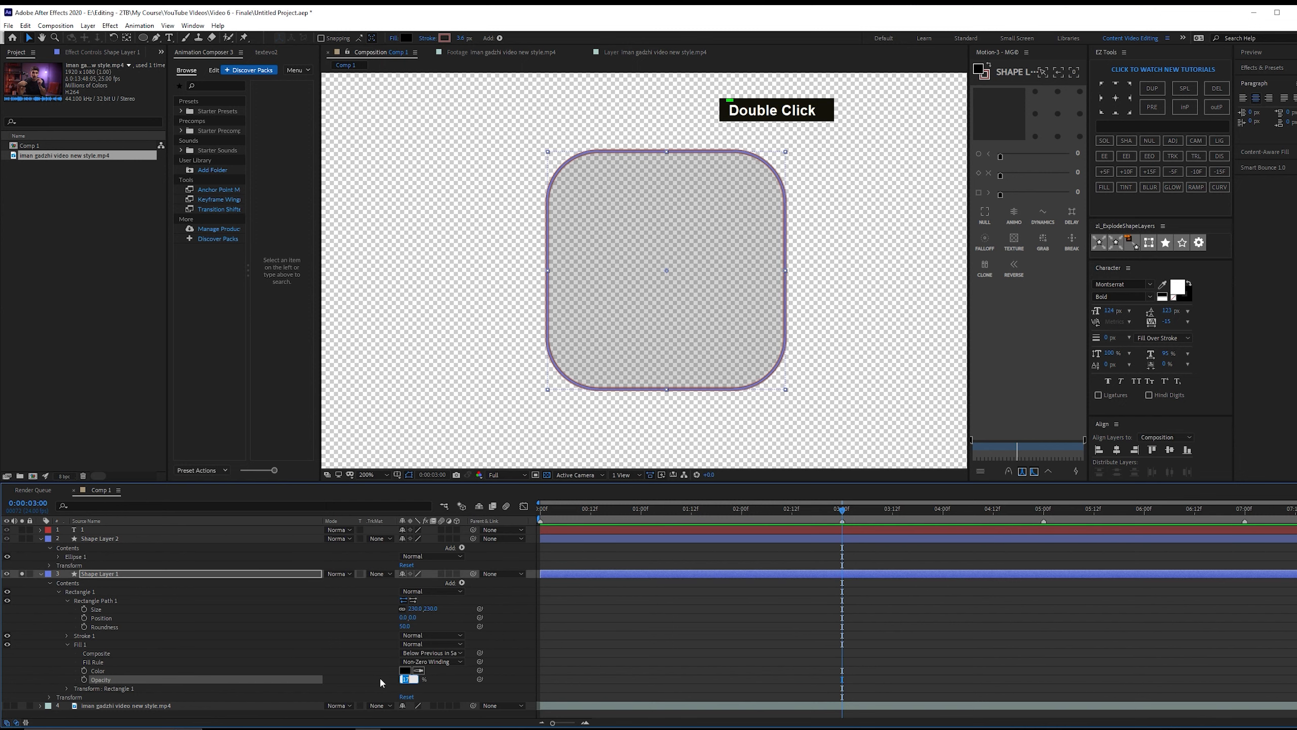
type("20")
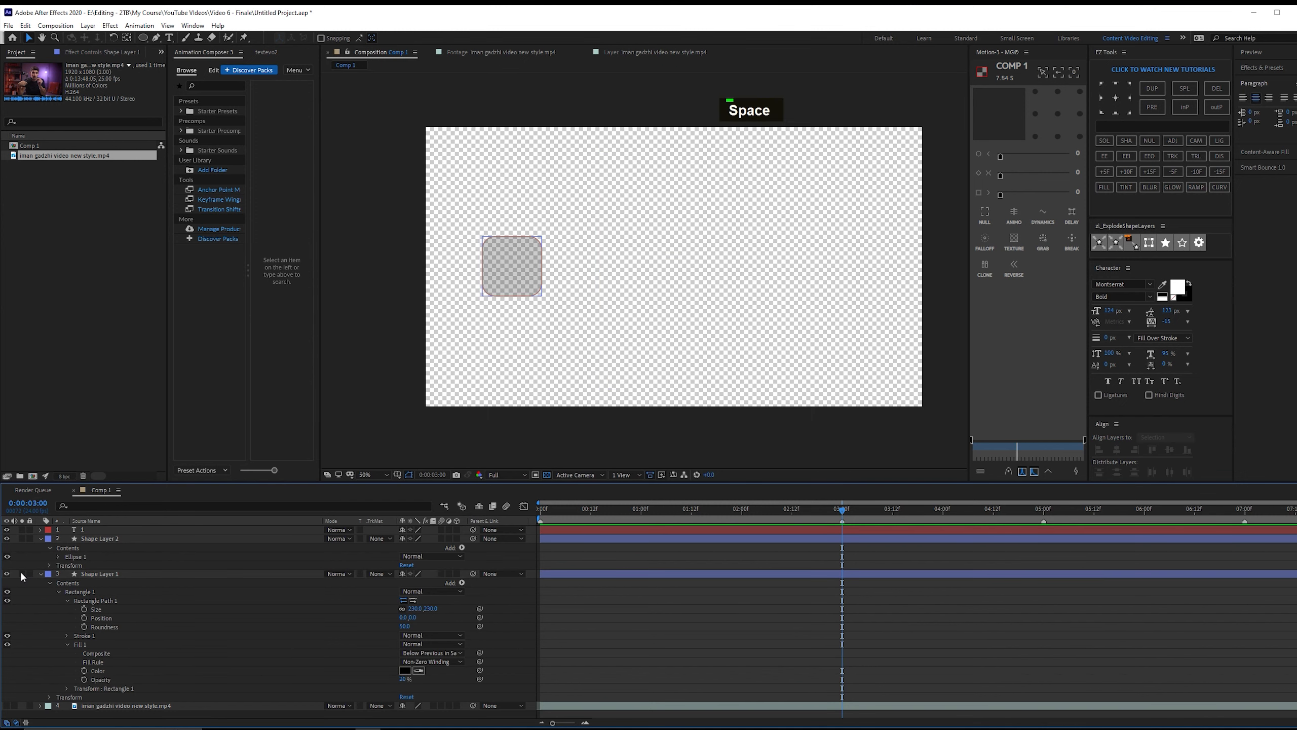
Unsolo the rounded square to show the whole tile and turn off the transparency grid.
left_click(22, 573)
scroll(493, 337, "up", 1)
left_click(547, 475)
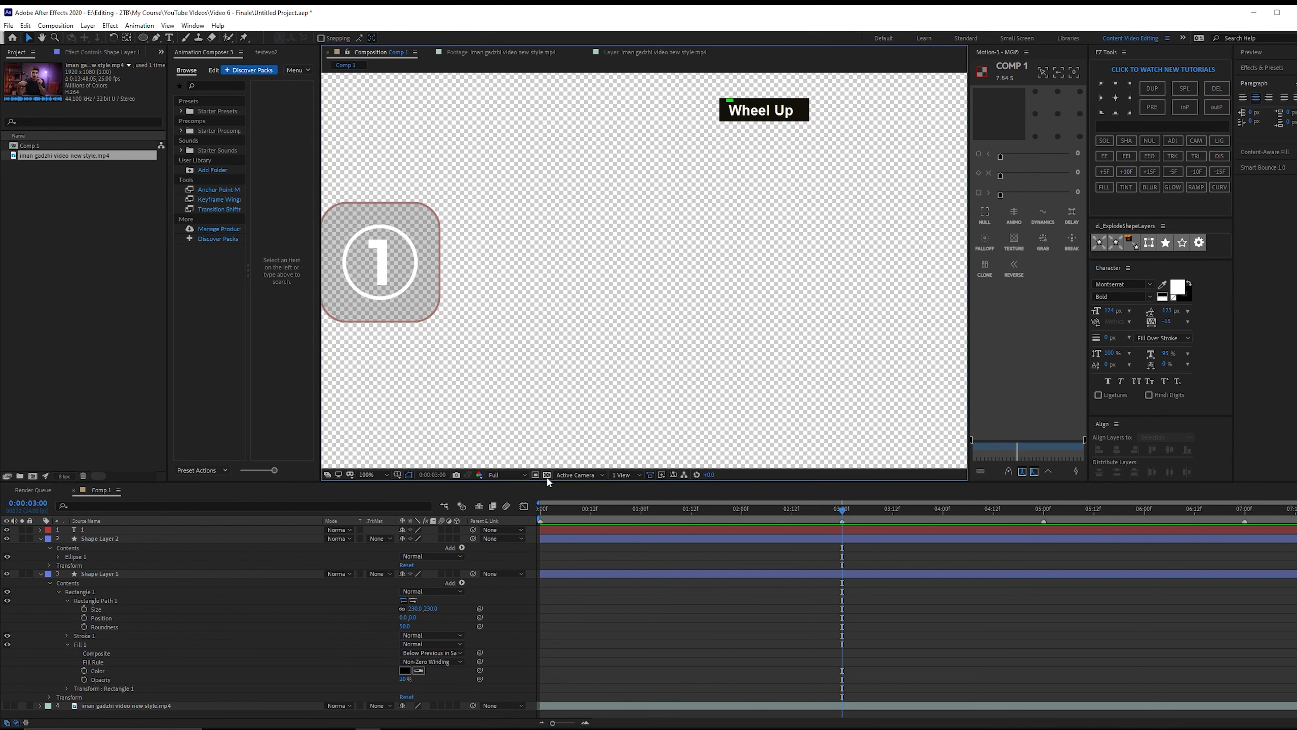
key("space")
left_click_drag(567, 383, 804, 381)
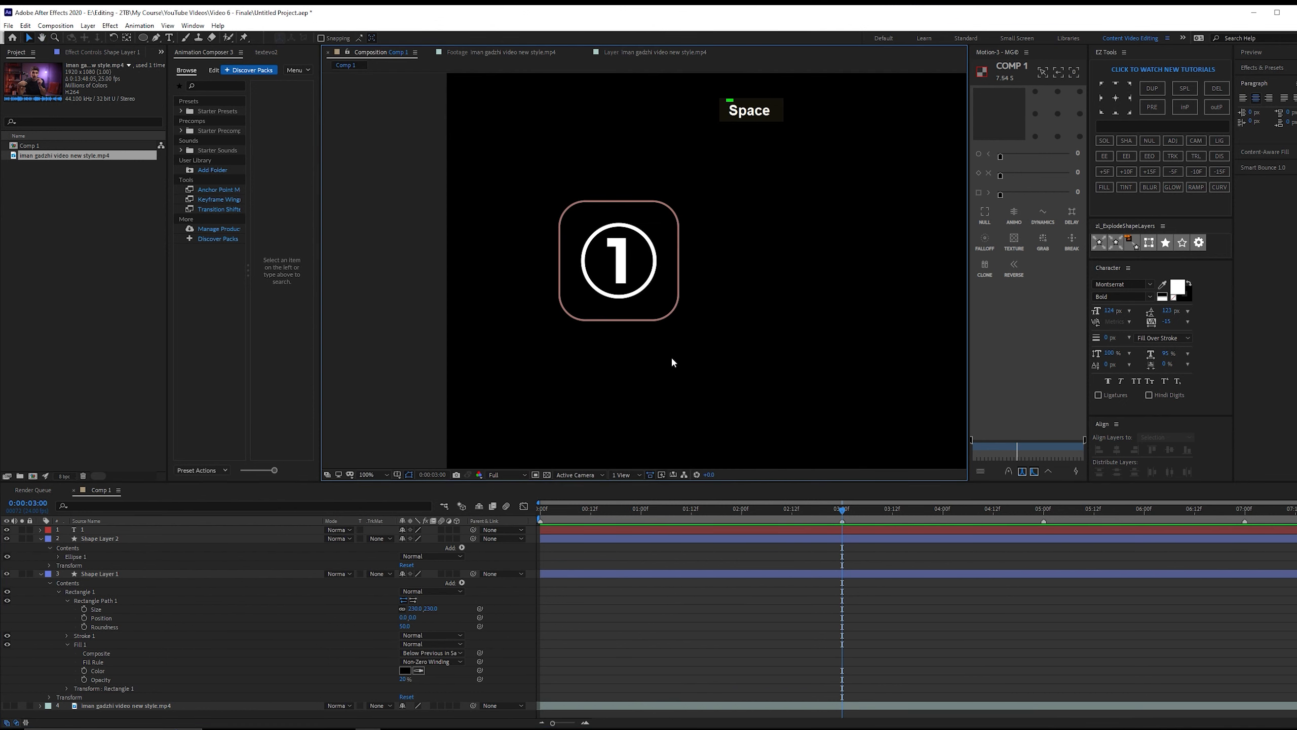
Recolour the rounded square's stroke to a neutral grey.
left_click(624, 319)
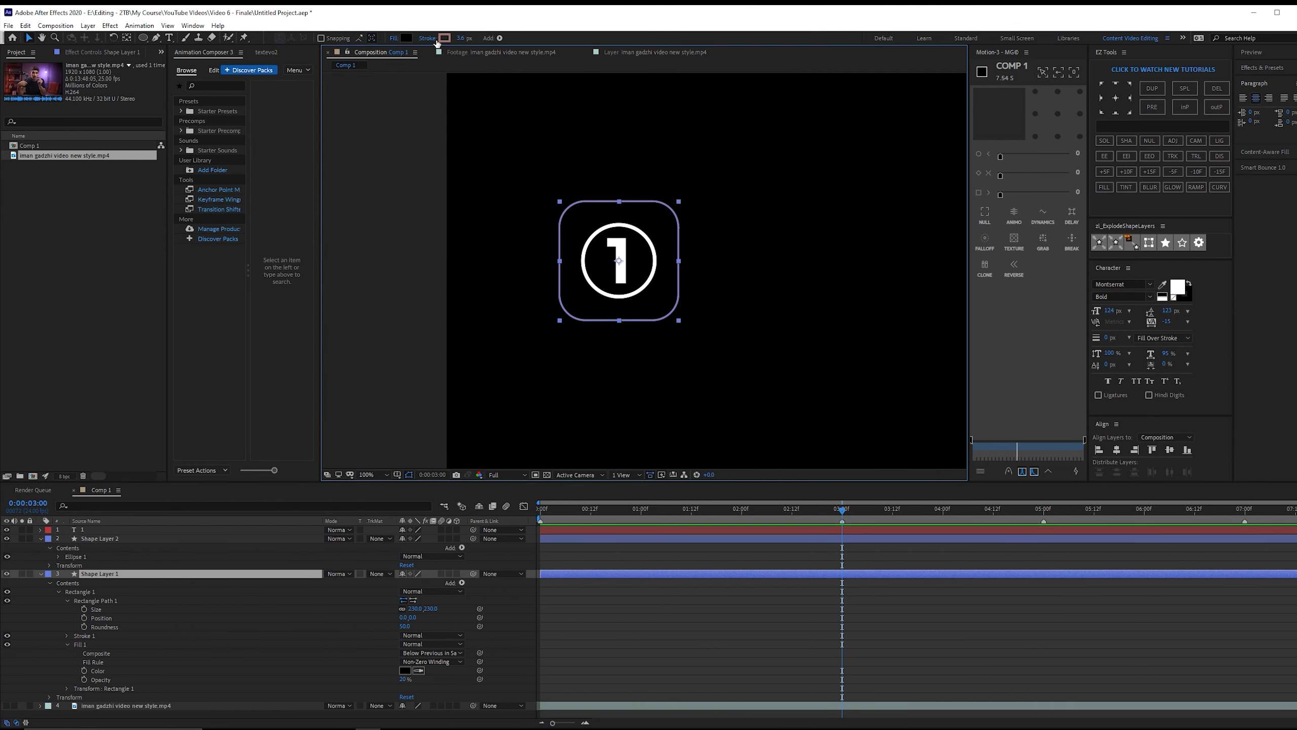
left_click(445, 38)
left_click_drag(489, 459, 490, 468)
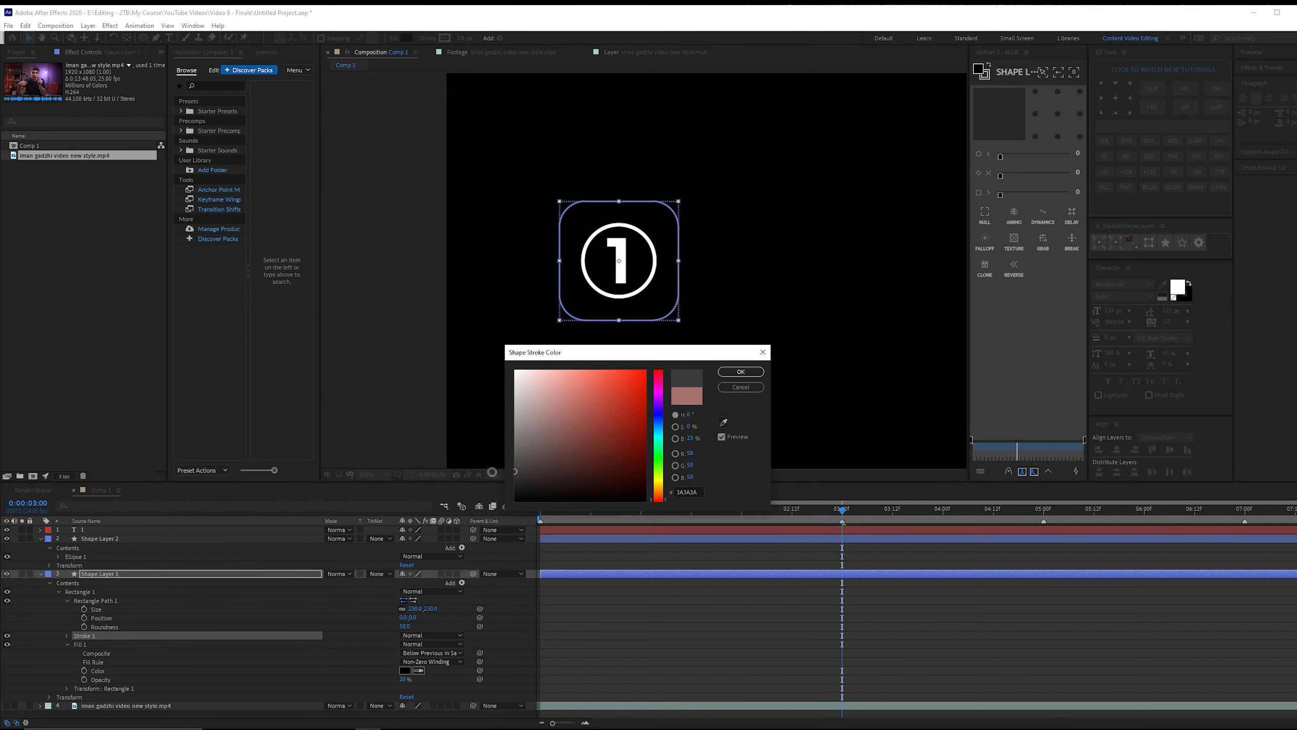
left_click(741, 372)
left_click(748, 556)
scroll(669, 381, "down", 3)
scroll(669, 381, "up", 2)
key("space")
left_click_drag(739, 386, 638, 398)
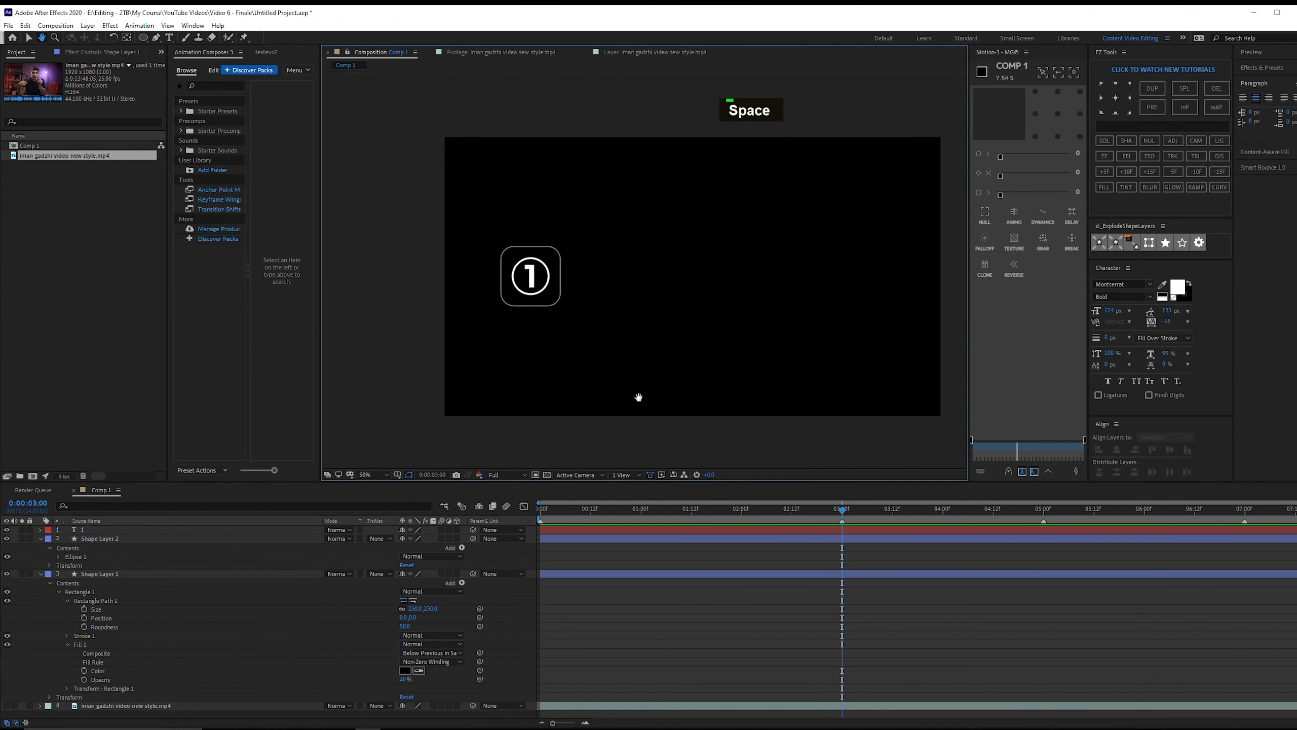
Collapse the expanded properties of every layer in Comp 1.
key("ctrl+a")
key("u")
double_click(134, 513)
left_click(134, 529)
left_click(135, 547)
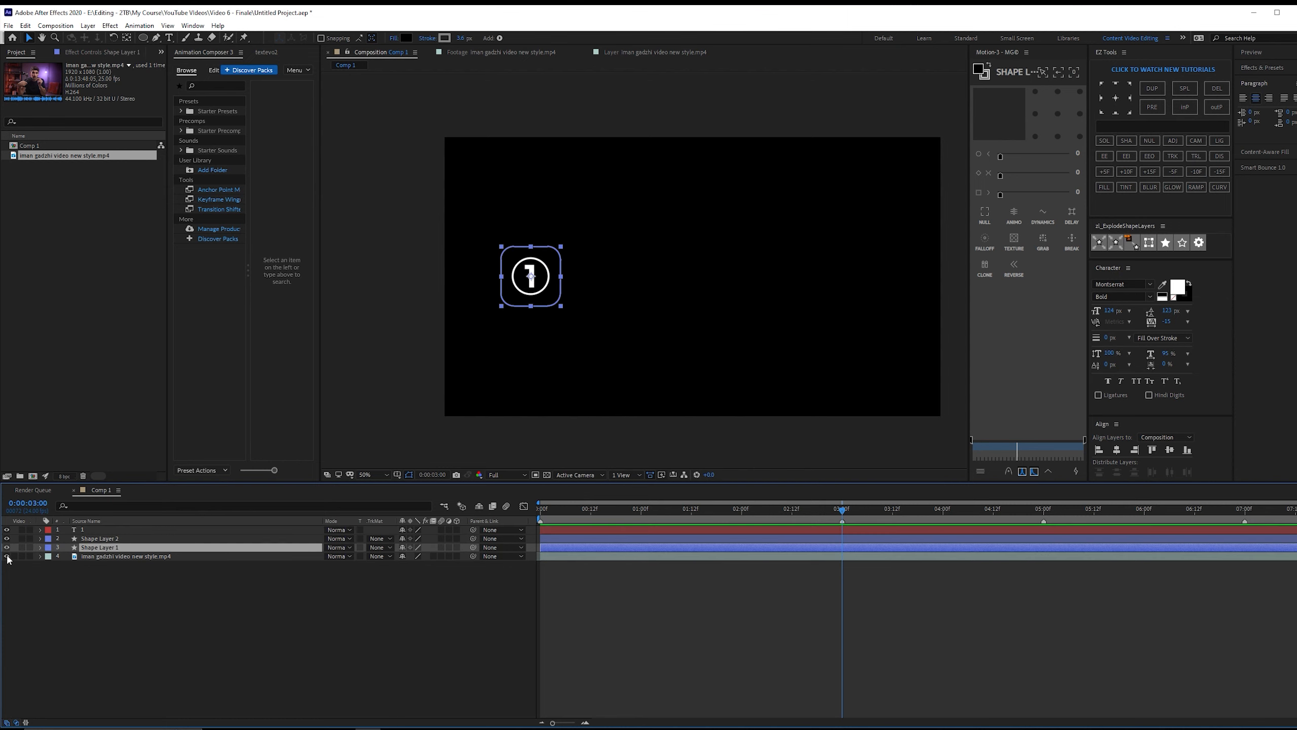
double_click(135, 546)
left_click(127, 555)
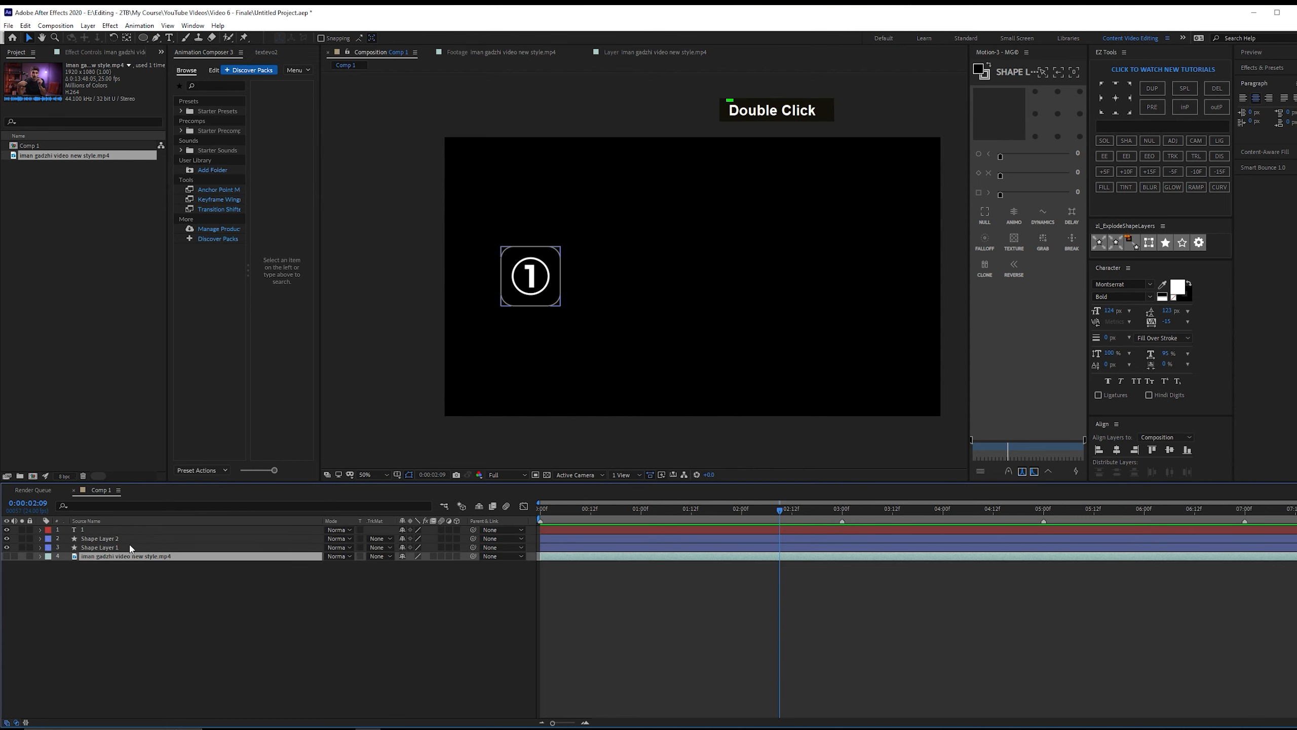
left_click(124, 539)
left_click(118, 547)
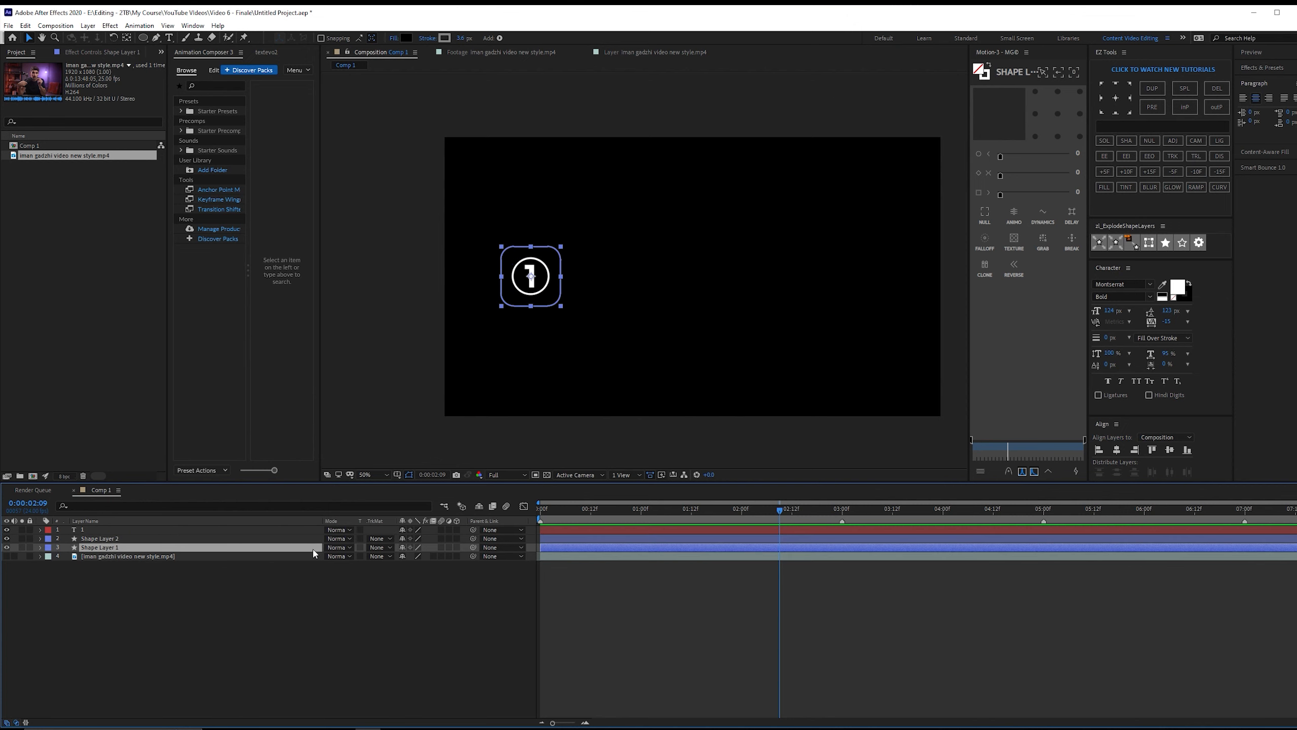
left_click(172, 539)
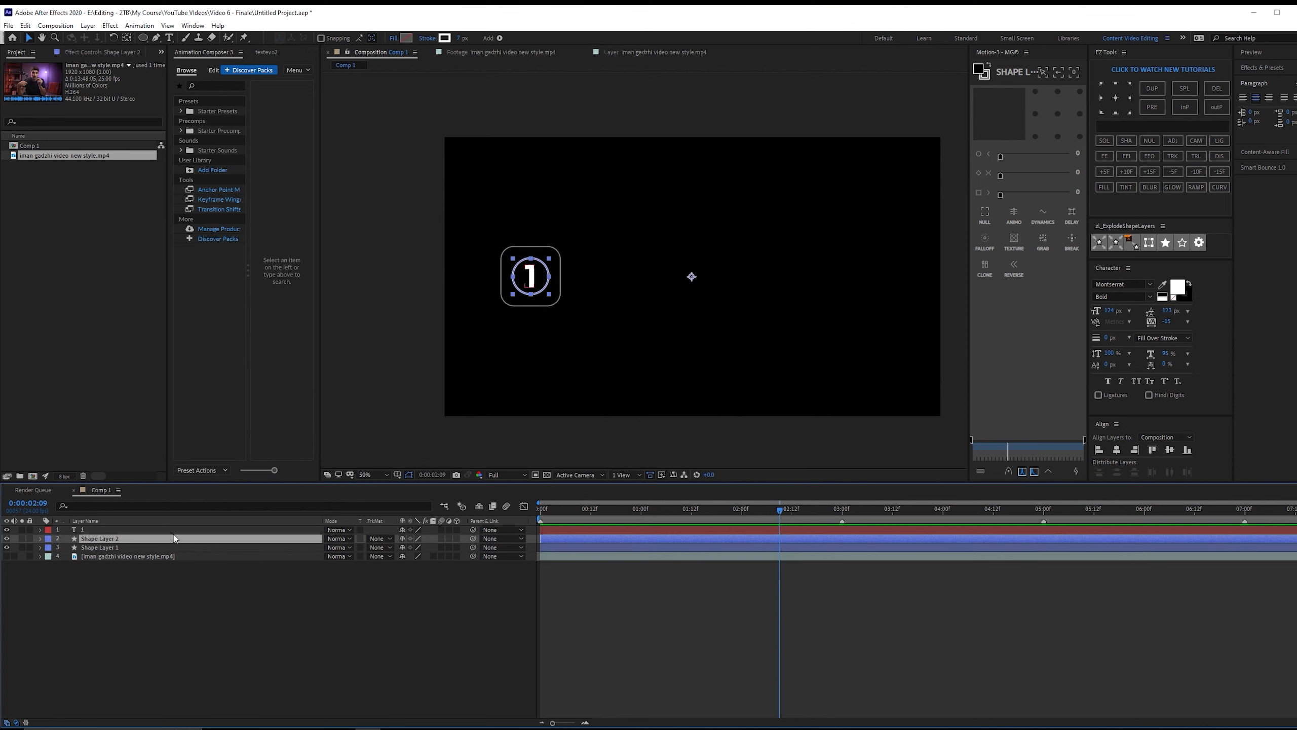
Try parenting the number and circle layers to the rounded square's layer and moving the tile with it.
left_click(192, 530)
left_click(188, 537)
left_click(203, 529, "shift")
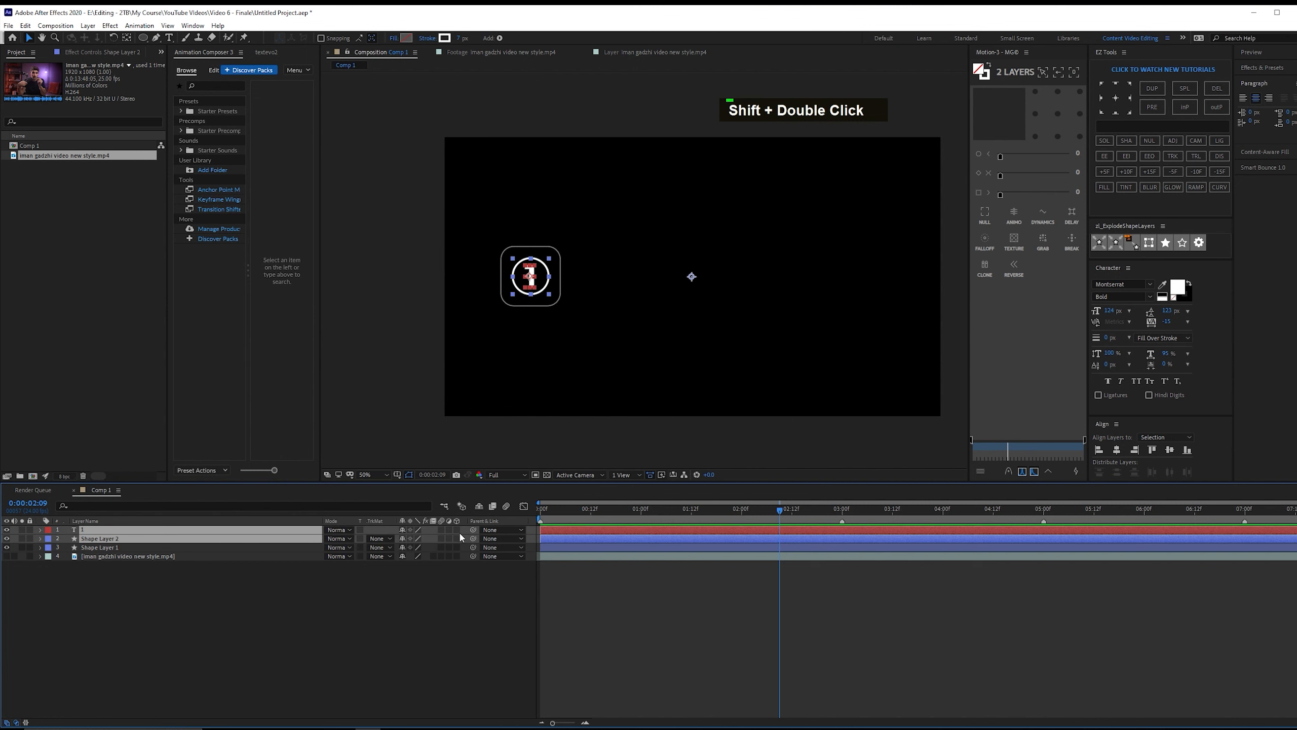
left_click_drag(473, 529, 173, 554)
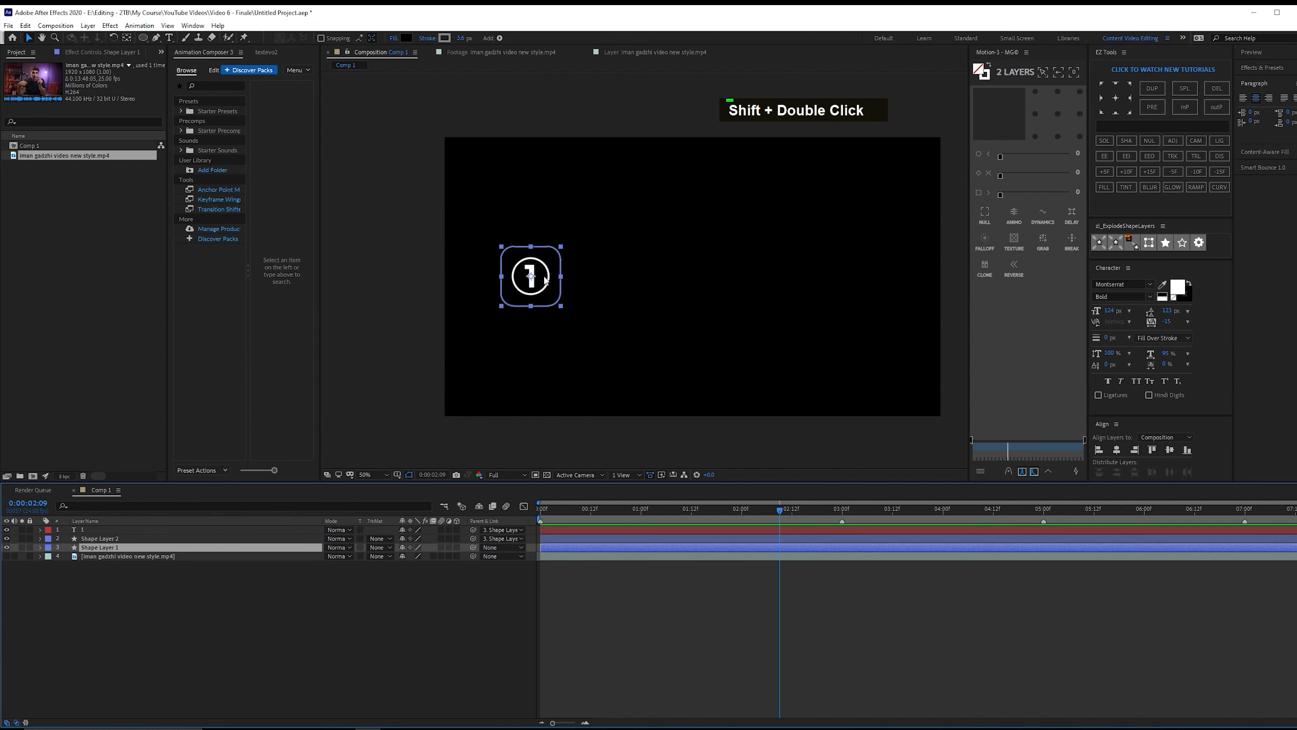
left_click_drag(546, 281, 765, 280)
key("ctrl+z")
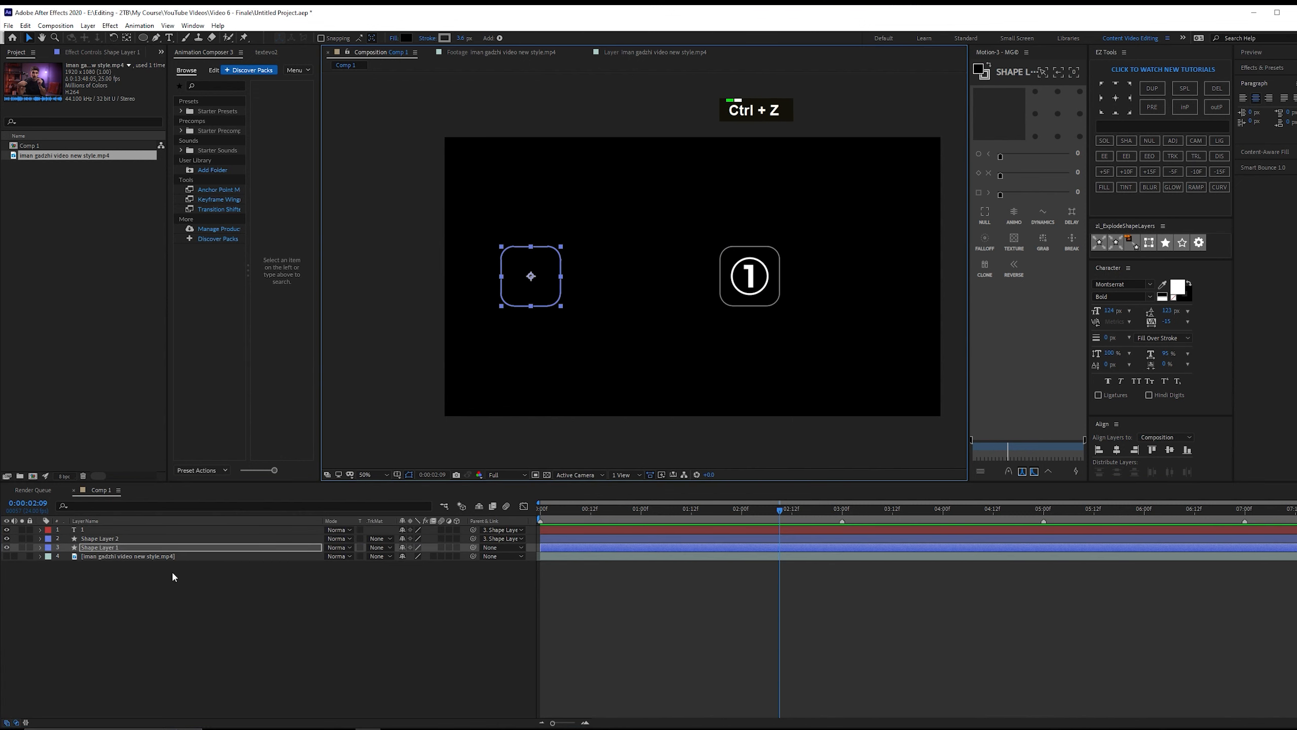
key("ctrl+z")
key("ctrl+z")
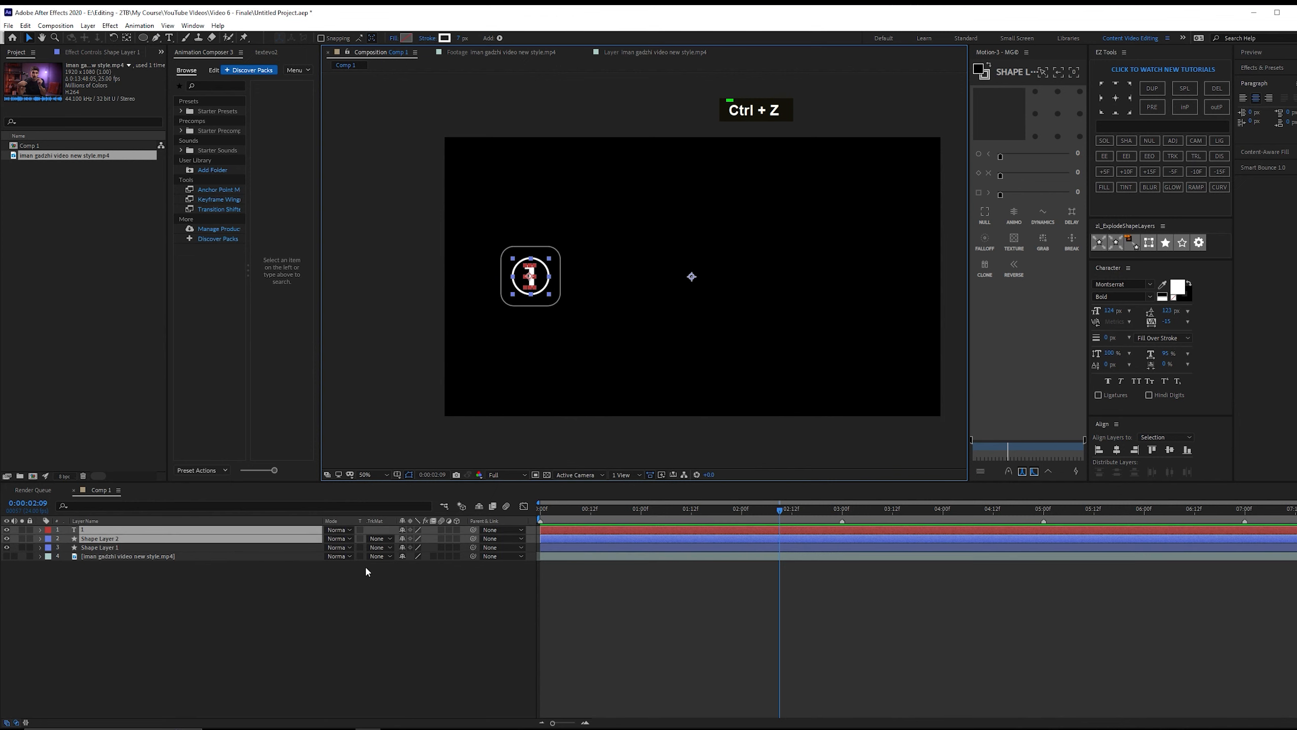
Add a null controller at the tile's centre as parent of the number, circle and rounded square layers.
left_click(297, 569)
left_click(136, 538)
left_click(146, 531)
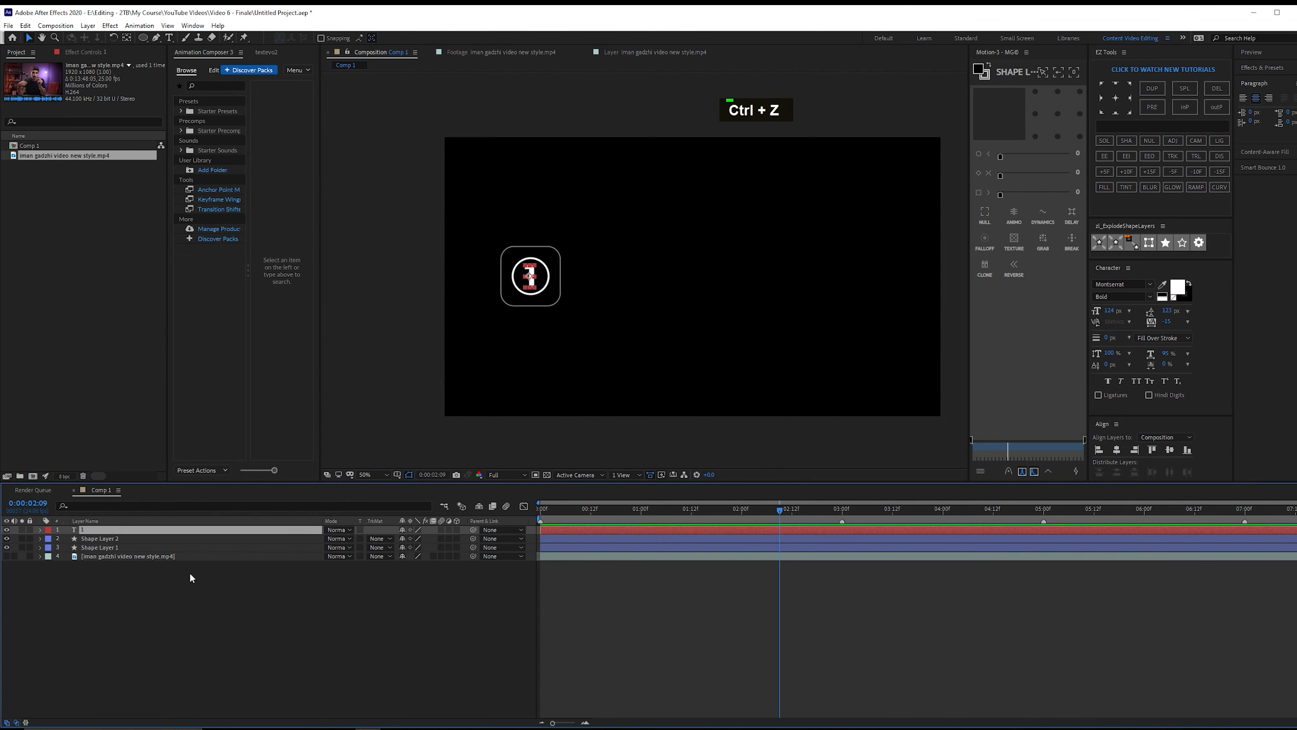
right_click(373, 609)
mouse_move(432, 616)
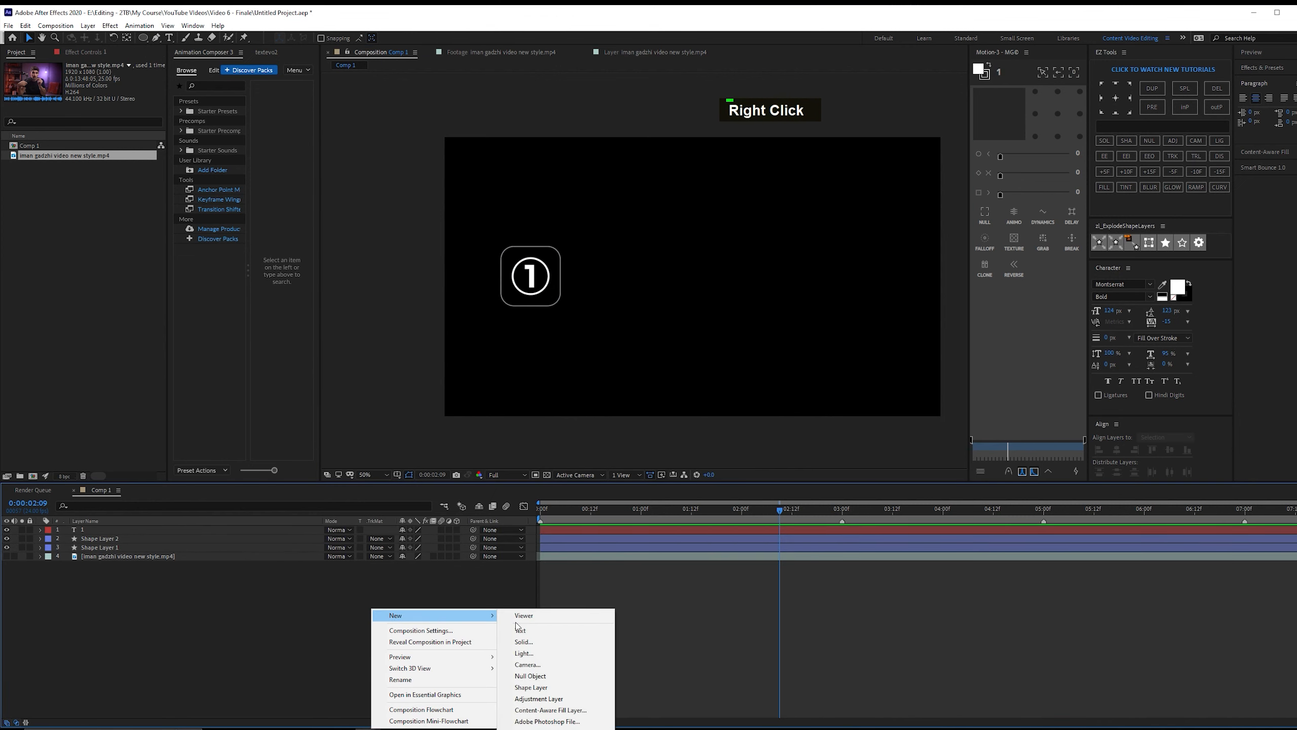
left_click(546, 675)
key("v")
left_click_drag(695, 280, 533, 275)
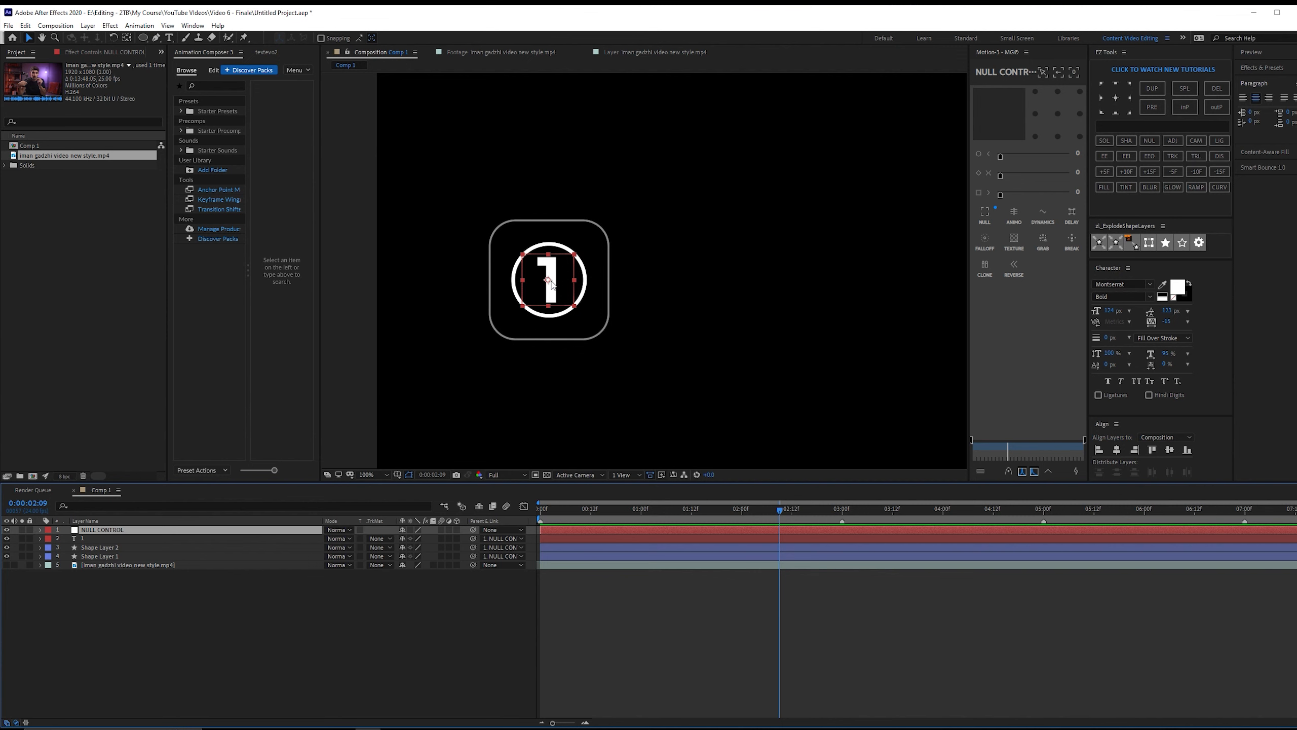
Turn on 3D for the null and the number, circle and rounded square layers.
key("space")
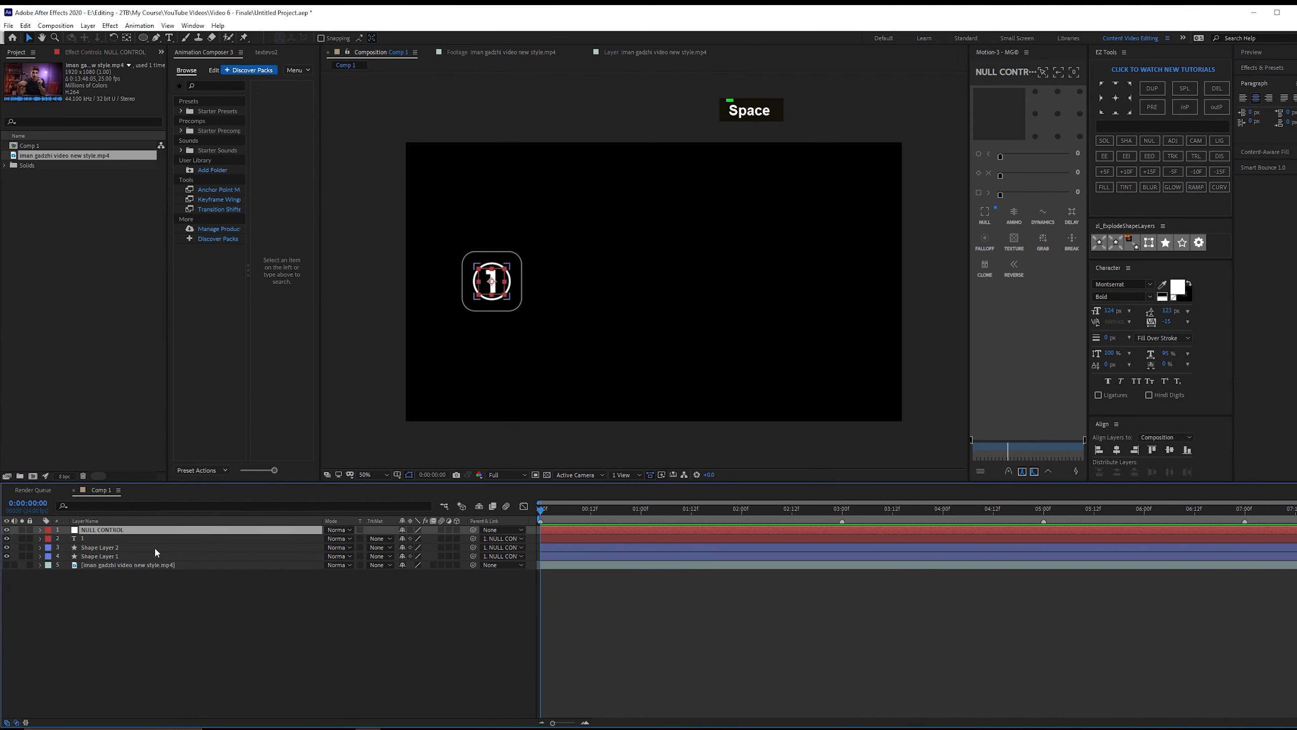
left_click(117, 558)
left_click(132, 538, "shift")
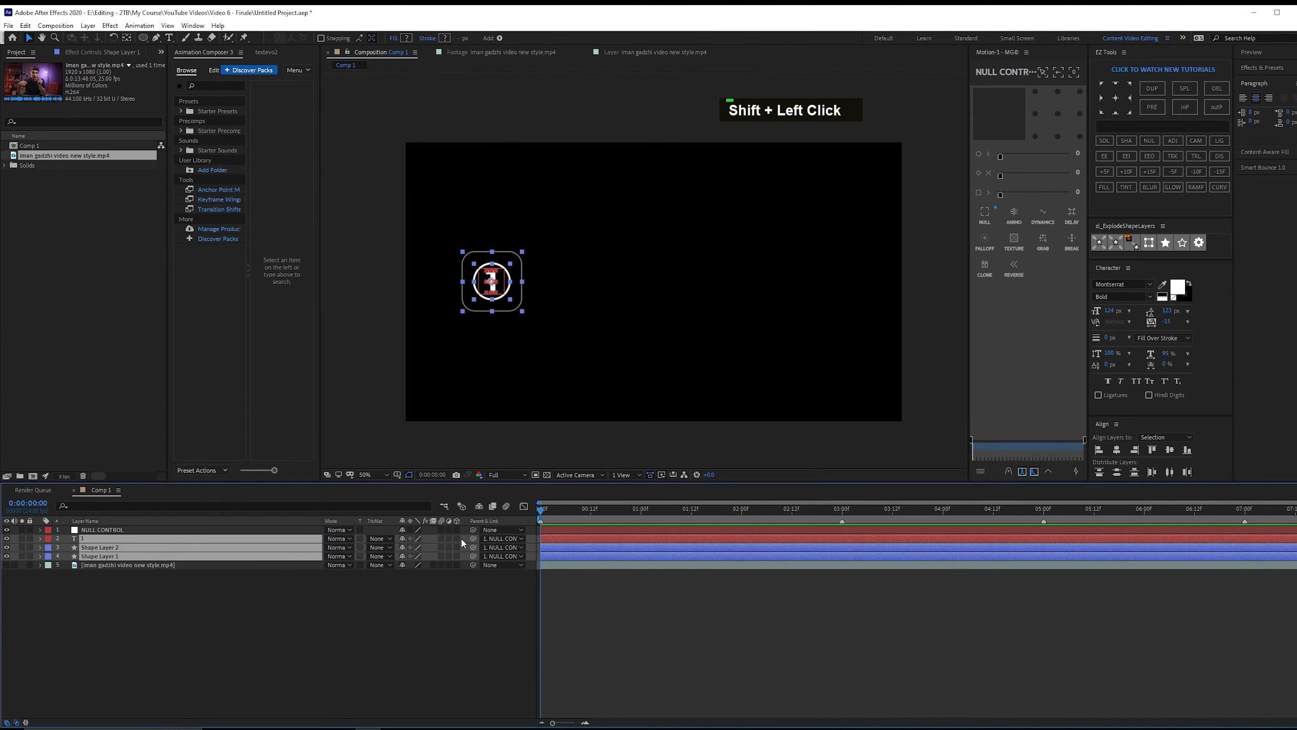
left_click(456, 556)
left_click(247, 600)
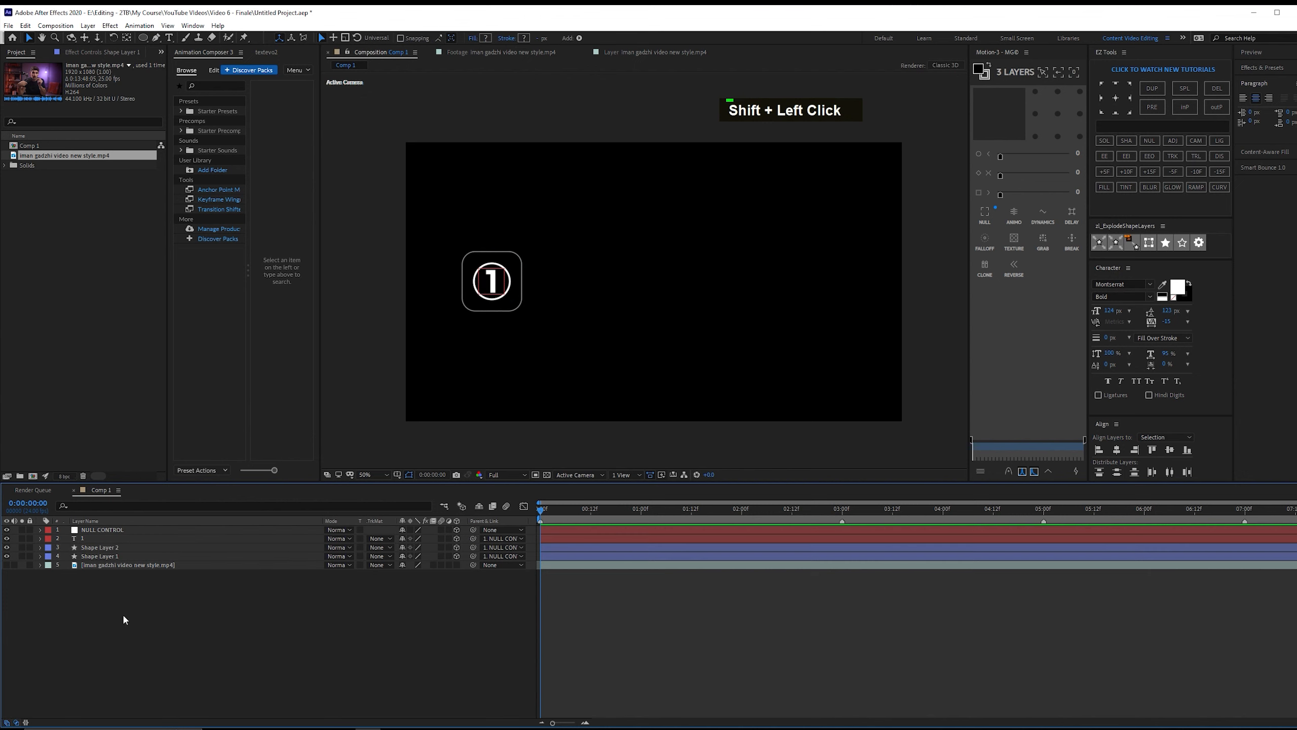
Keyframe the null's Position so the tile rises from Y about 910 at 0:00:00:00 to its existing place at 0:00:01:12.
left_click(102, 530)
key("p")
left_click(66, 539)
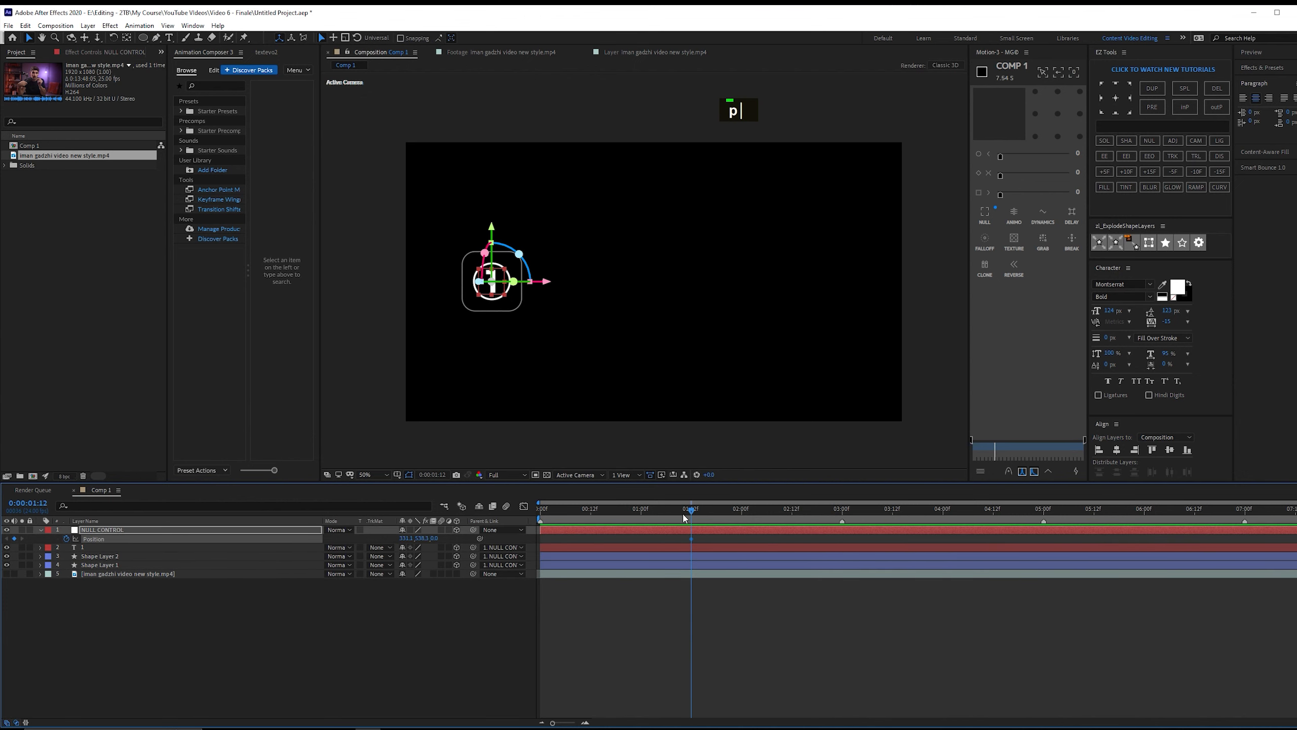
left_click_drag(686, 513, 537, 518)
left_click_drag(424, 538, 634, 518)
left_click(617, 599)
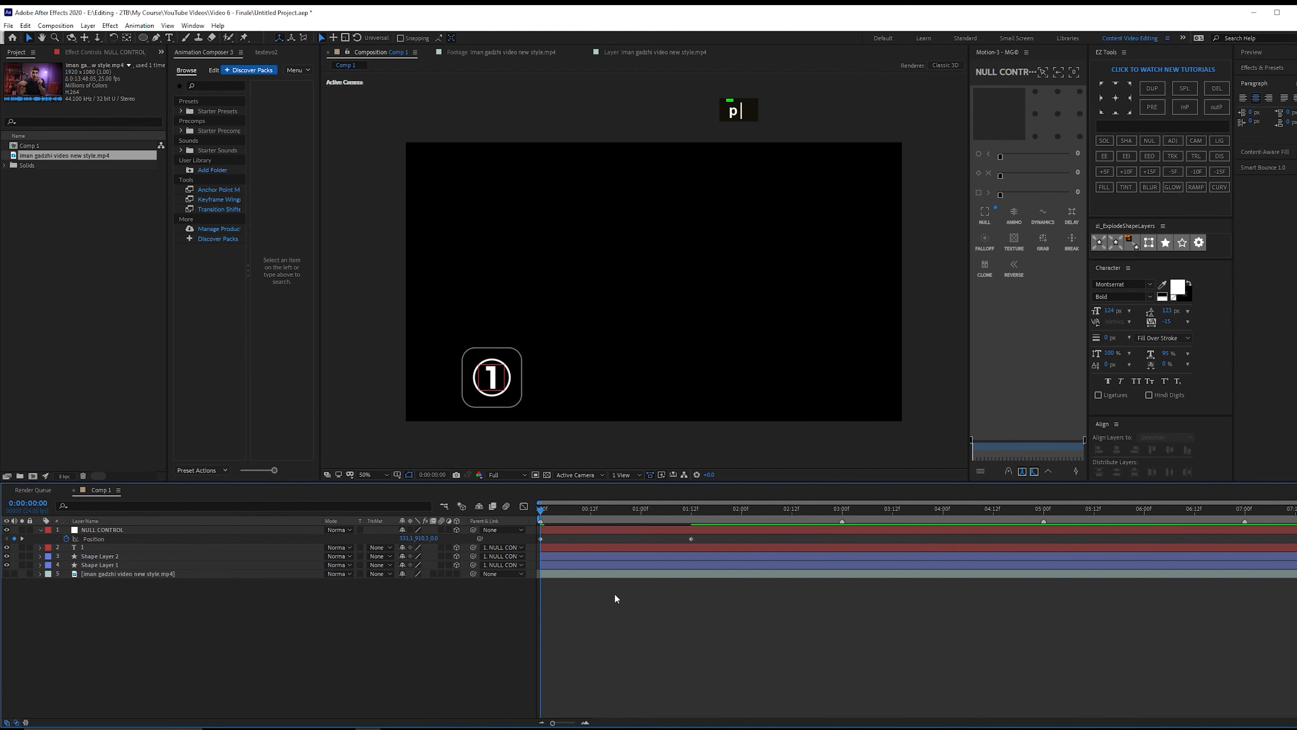
Set X, Y and Z Rotation keyframes on the null at 0:00:01:11.
left_click(144, 530)
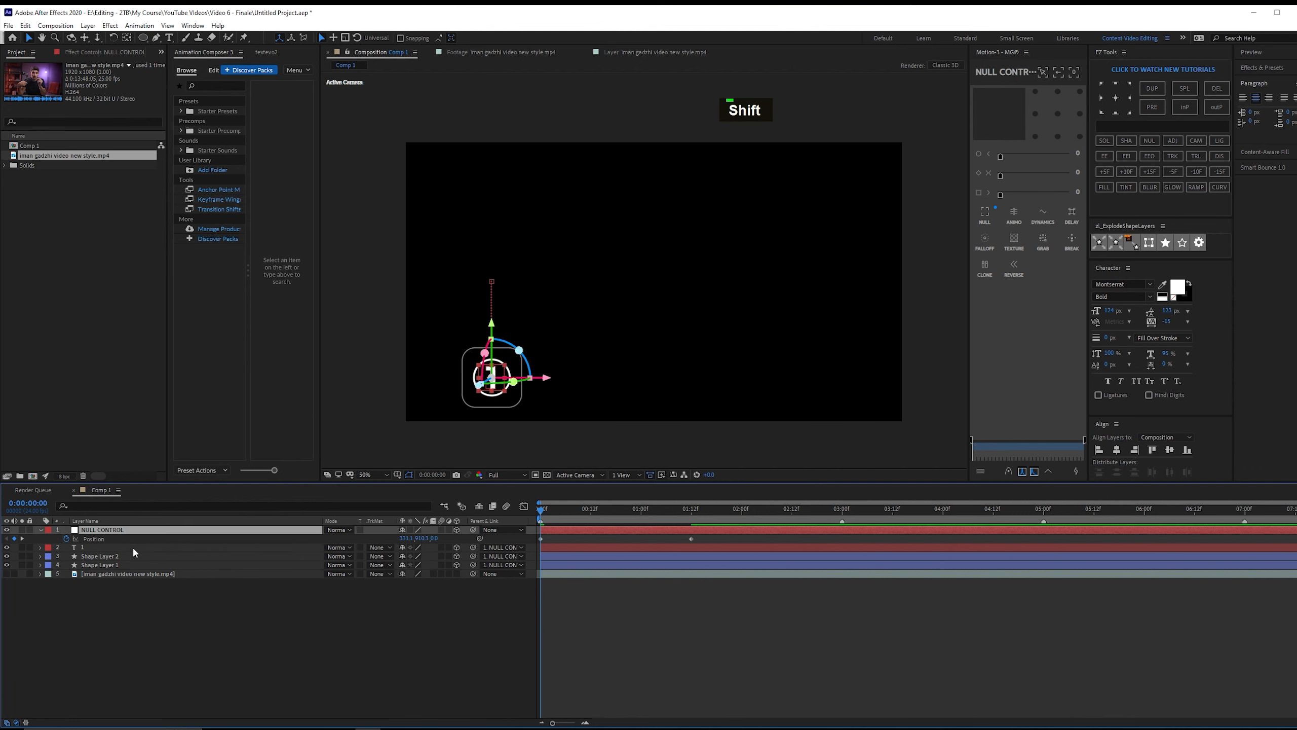
key("r")
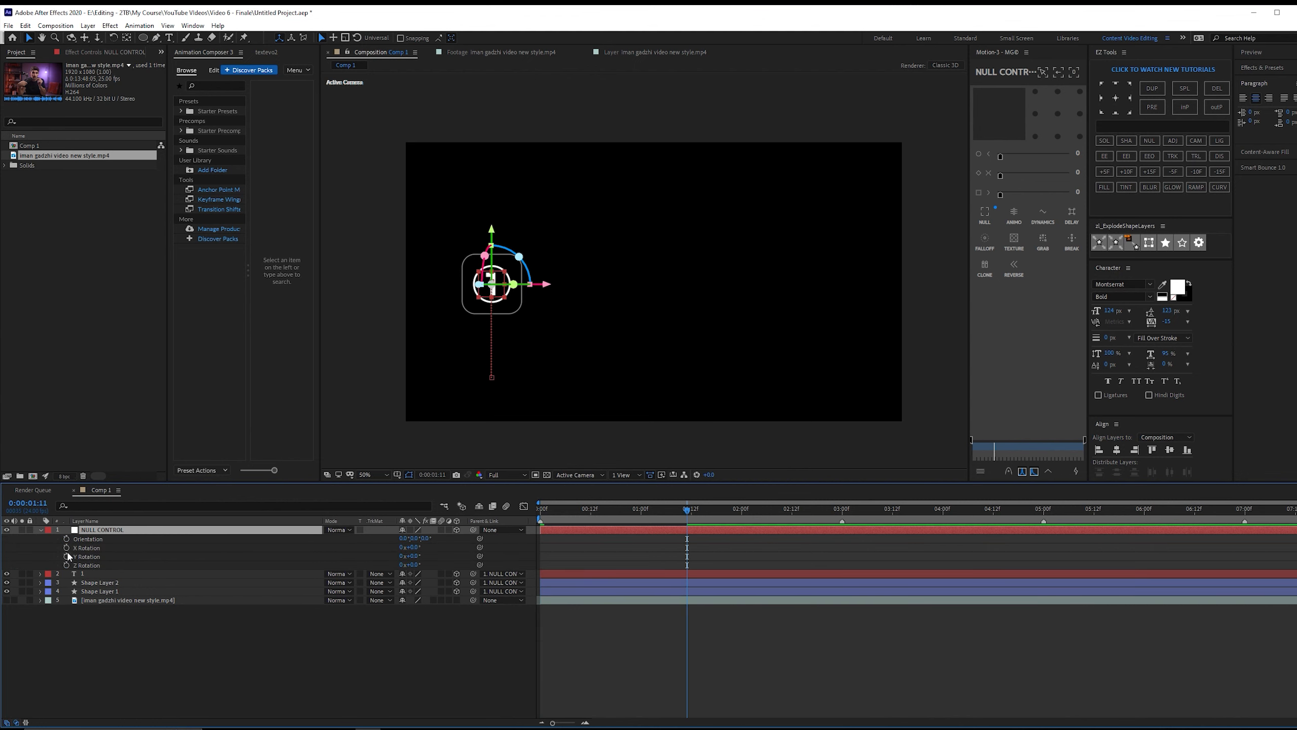
left_click_drag(67, 548, 66, 565)
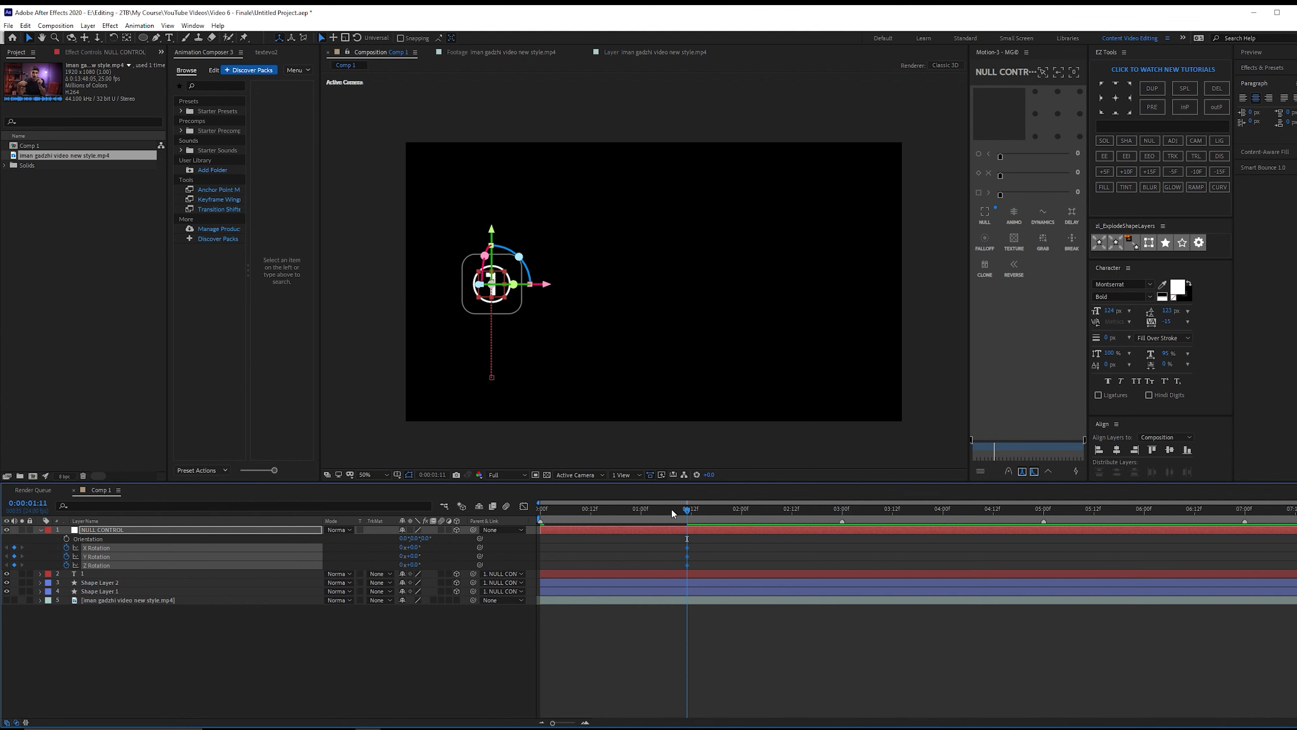
At 0:00:00:00, set the null's X Rotation to -95° and its Y Rotation to -90°.
left_click_drag(665, 513, 536, 518)
left_click(424, 562)
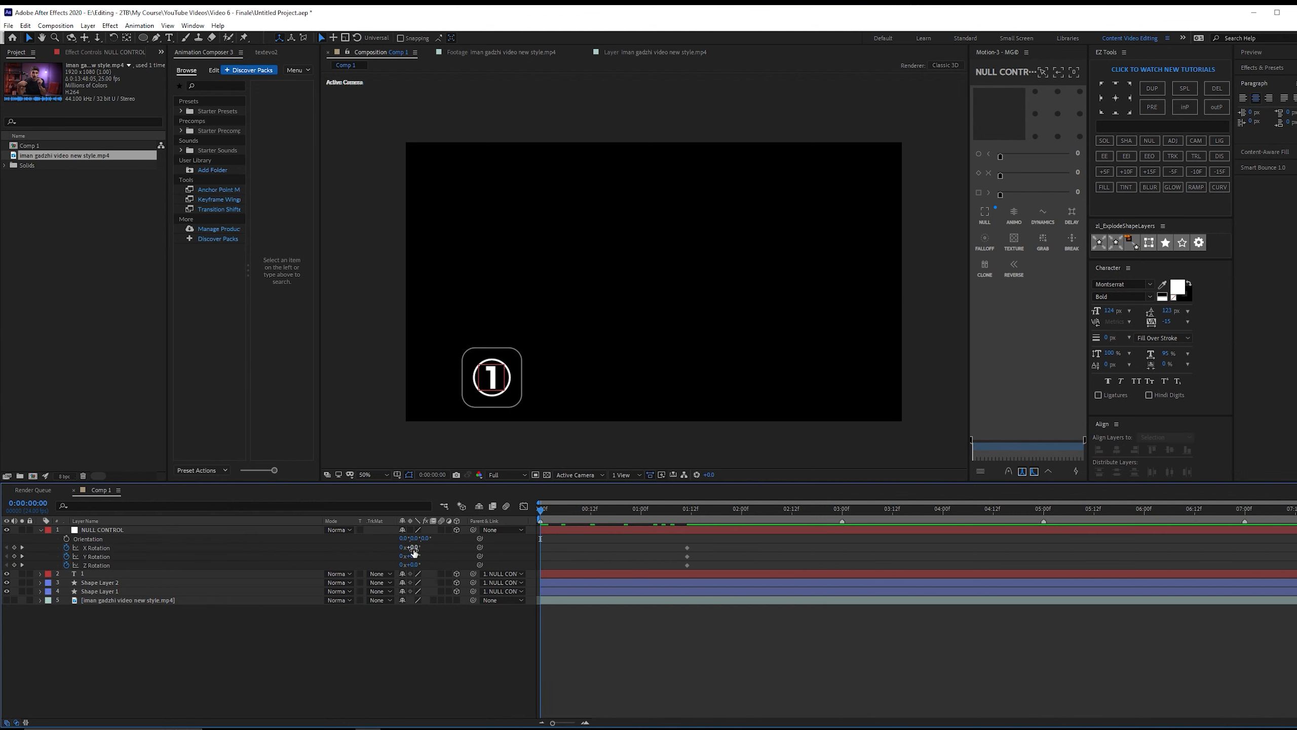
left_click_drag(413, 548, 358, 547)
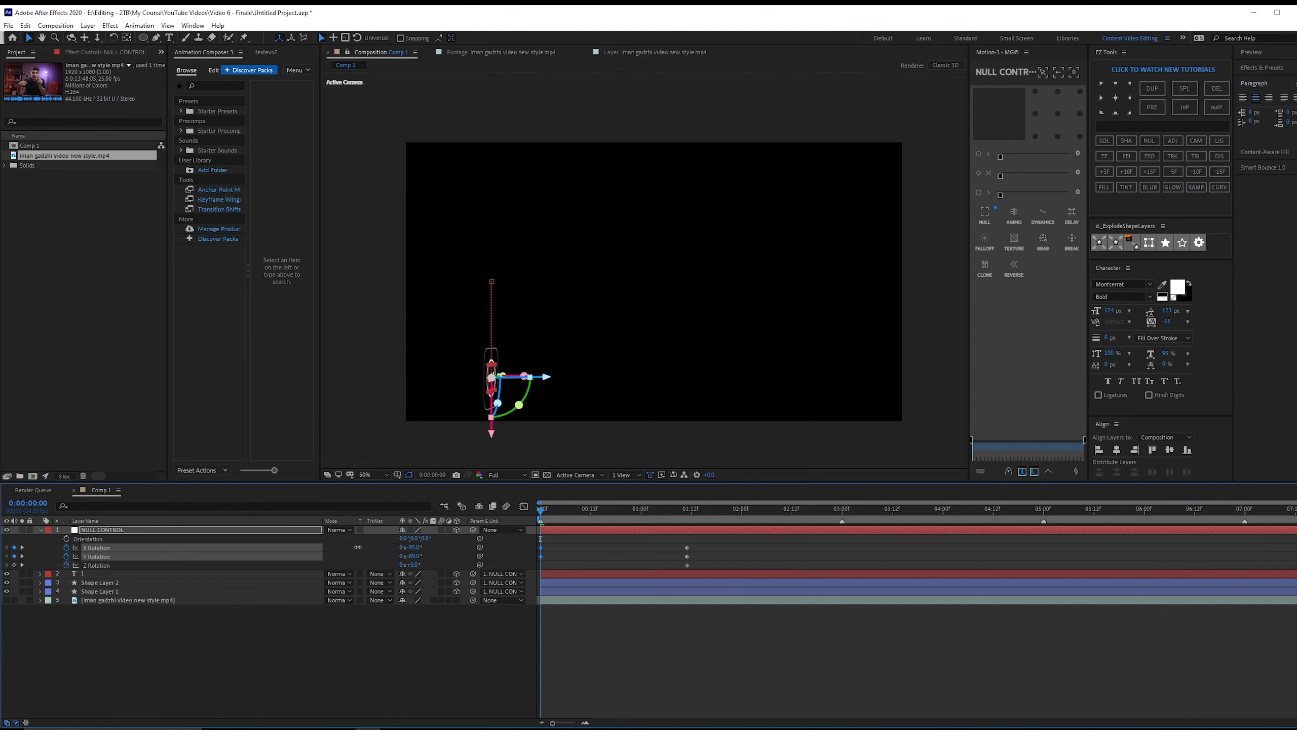
left_click(415, 556)
type("-90")
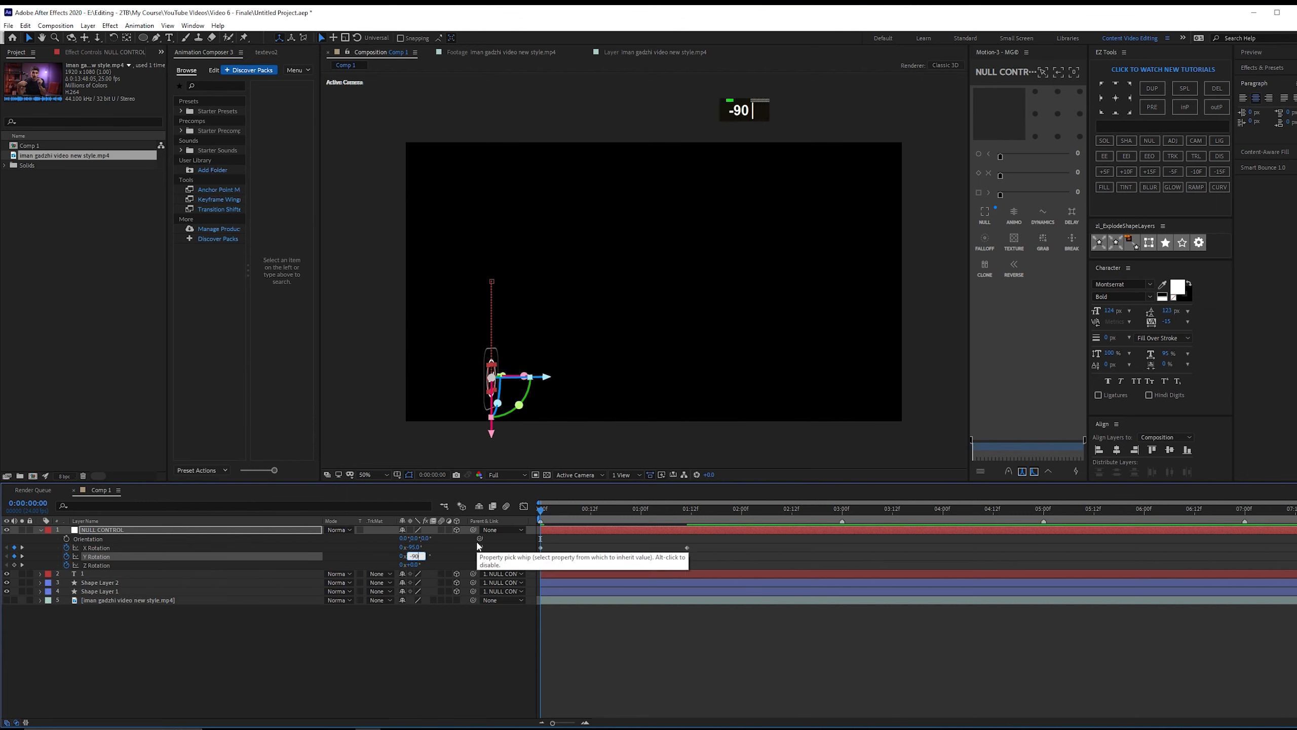
key("Return")
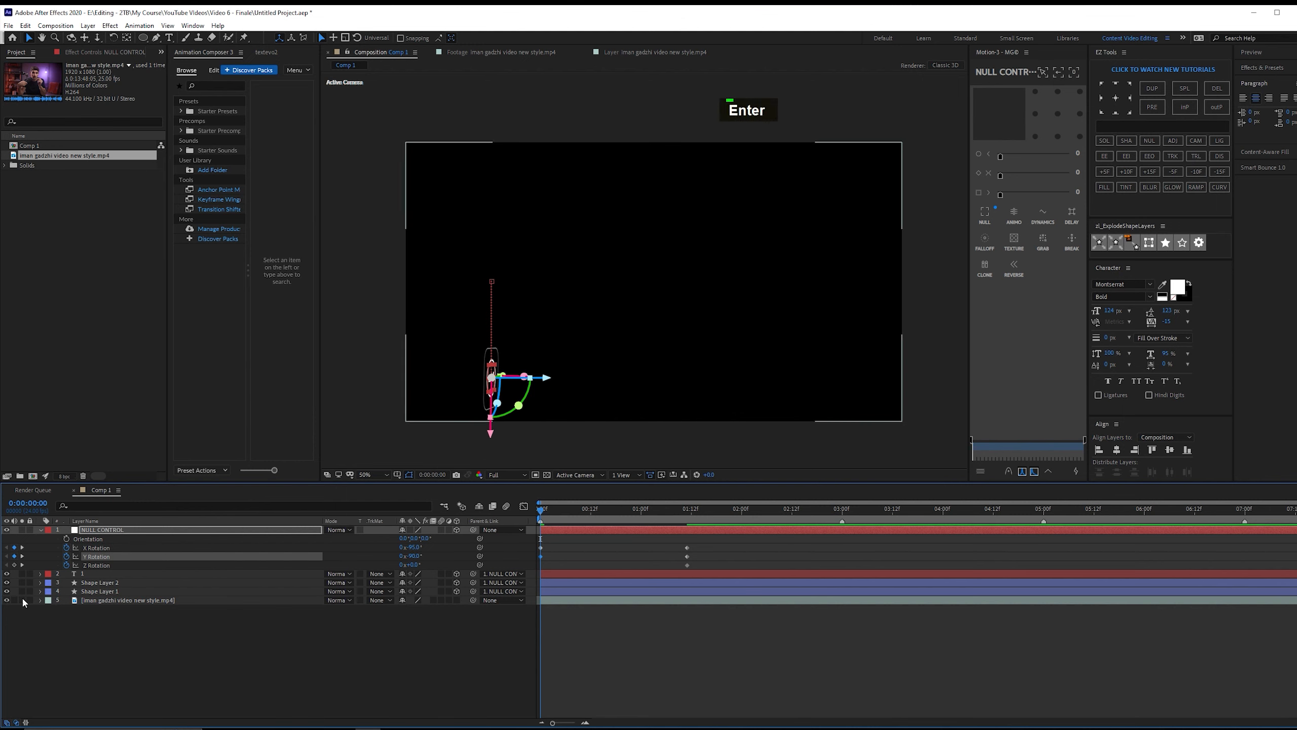
Shift the null's X Rotation keyframes later and align the Y and Z Rotation end keyframes with the Position keyframe at 0:00:01:12.
key("u")
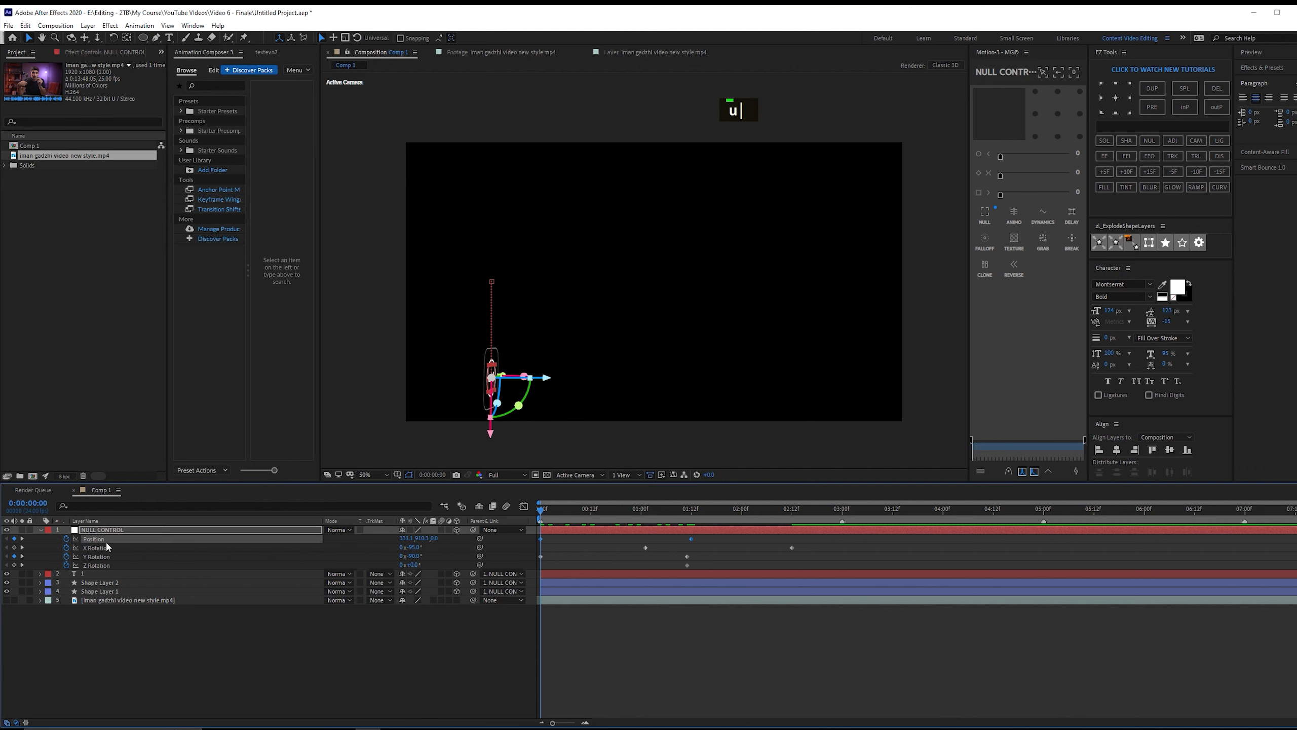
double_click(611, 648)
left_click_drag(687, 563, 689, 557)
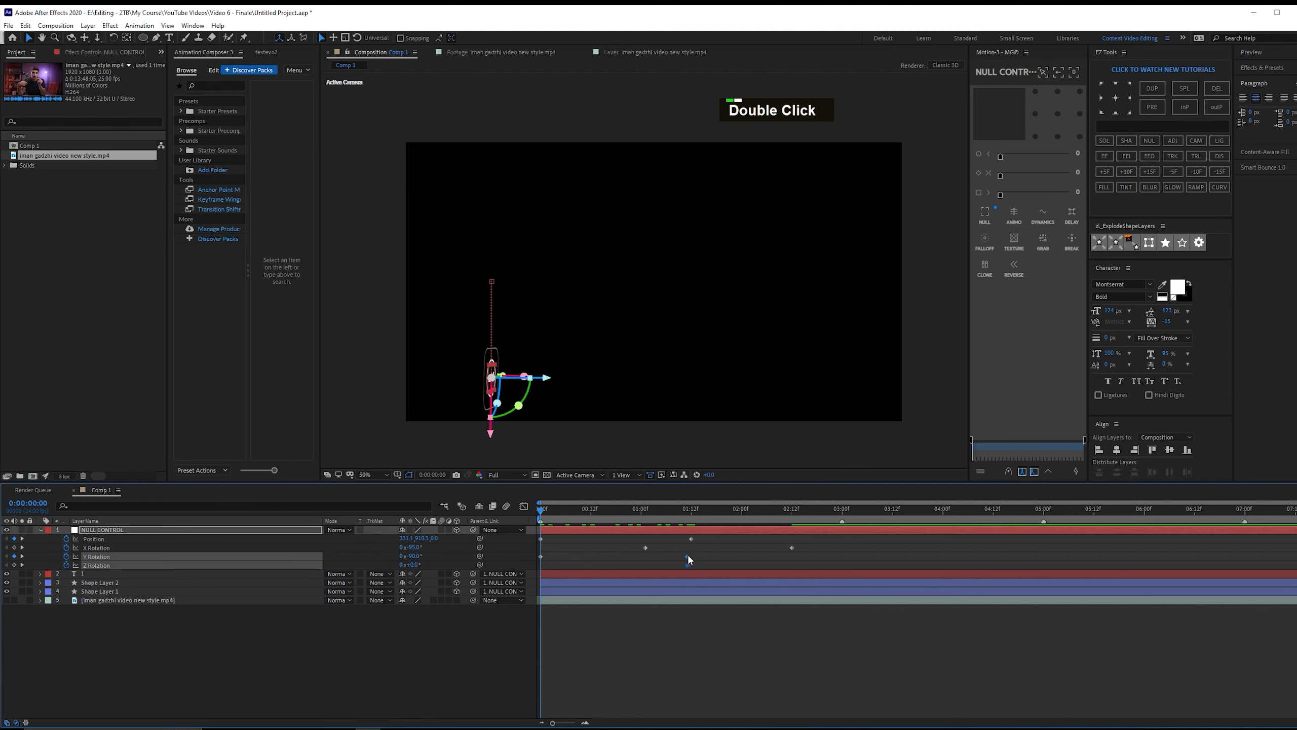
left_click(658, 562)
Try moving the null's X Rotation keyframes slightly earlier.
left_click(110, 549)
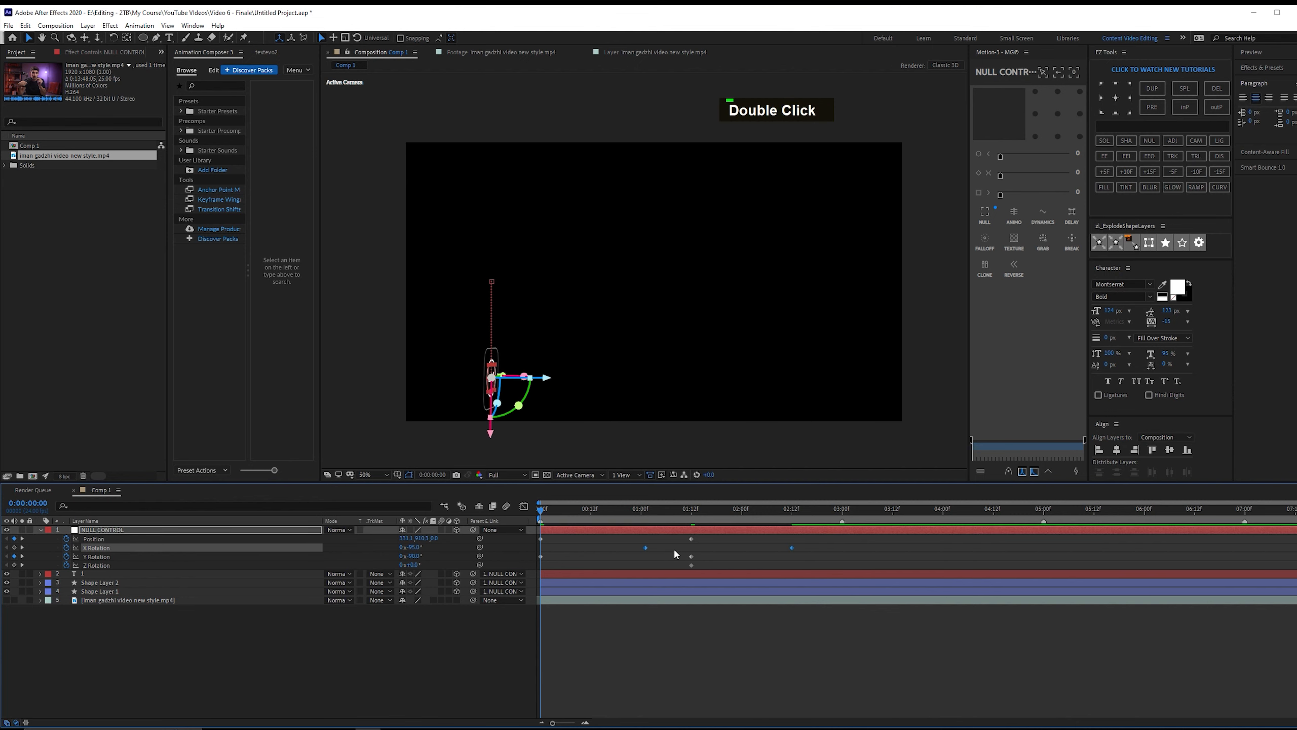
left_click_drag(645, 548, 628, 547)
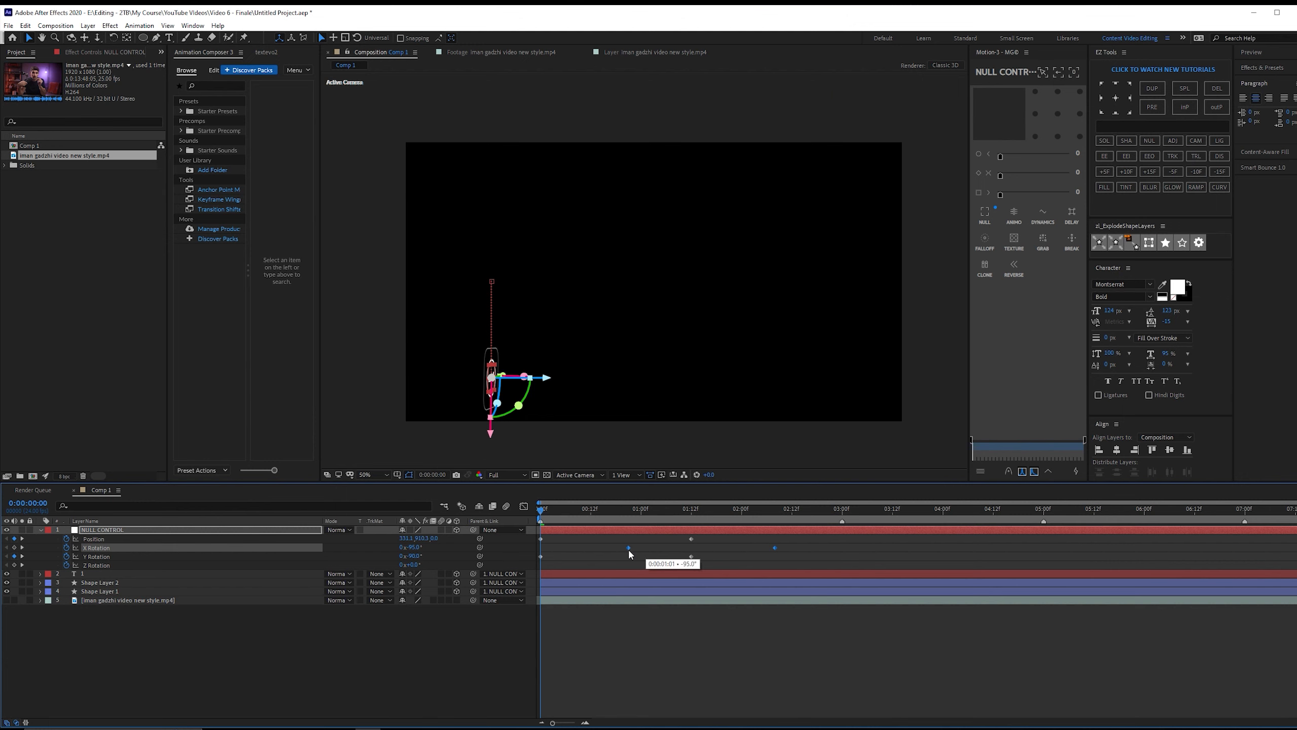
key("ctrl+z")
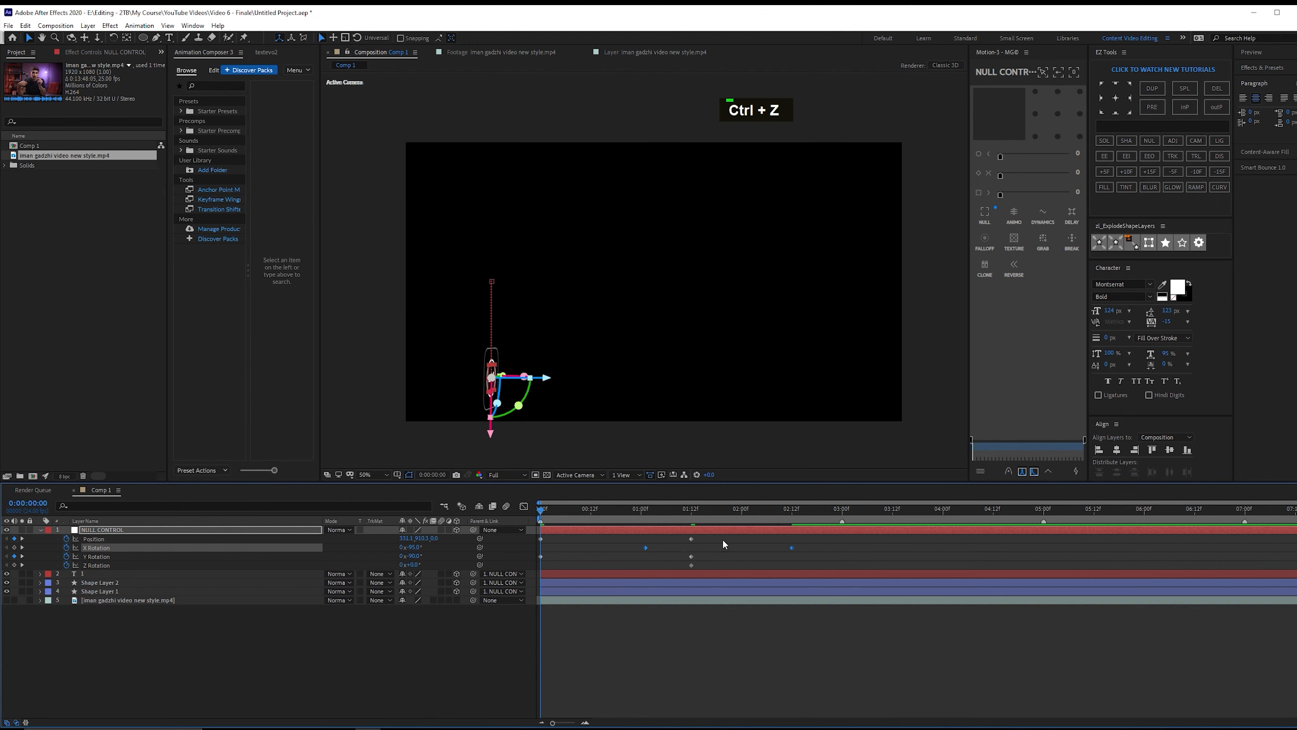
Apply Easy Ease to the null's Position and Y Rotation keyframes.
left_click(691, 539)
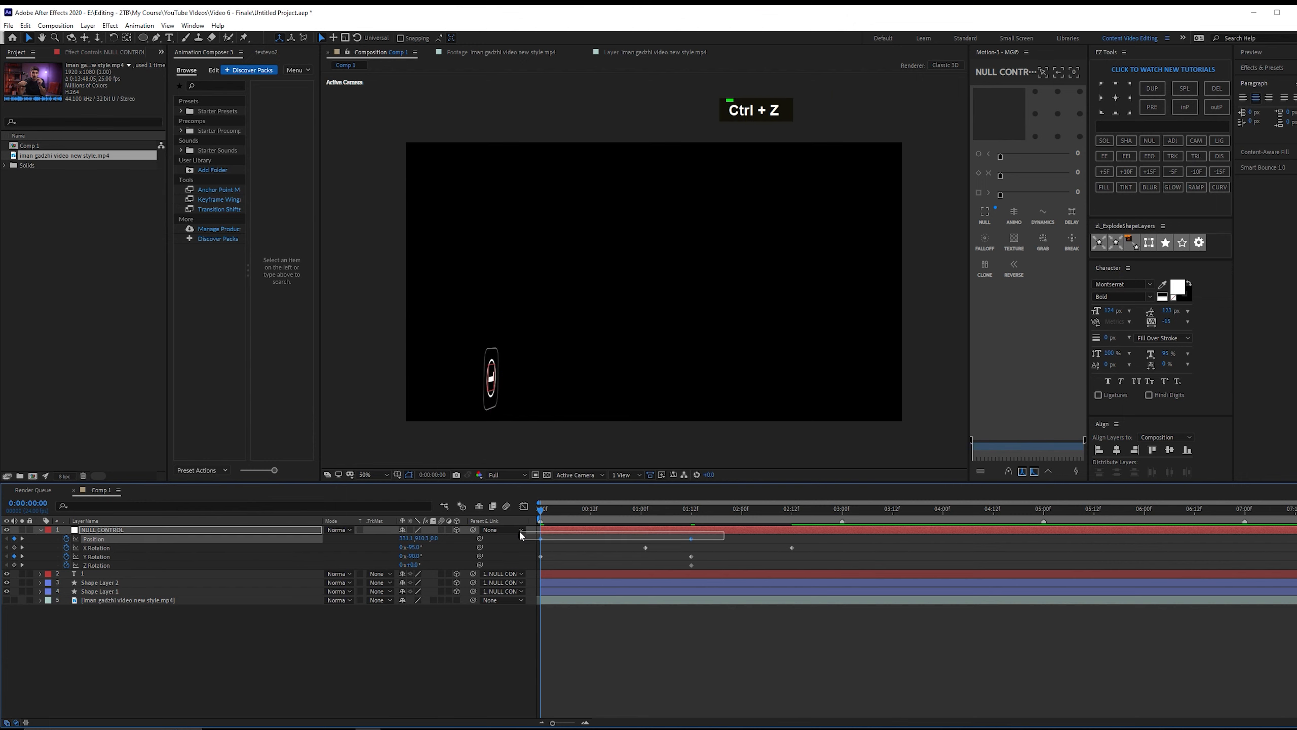
left_click(133, 561, "ctrl")
key("F9")
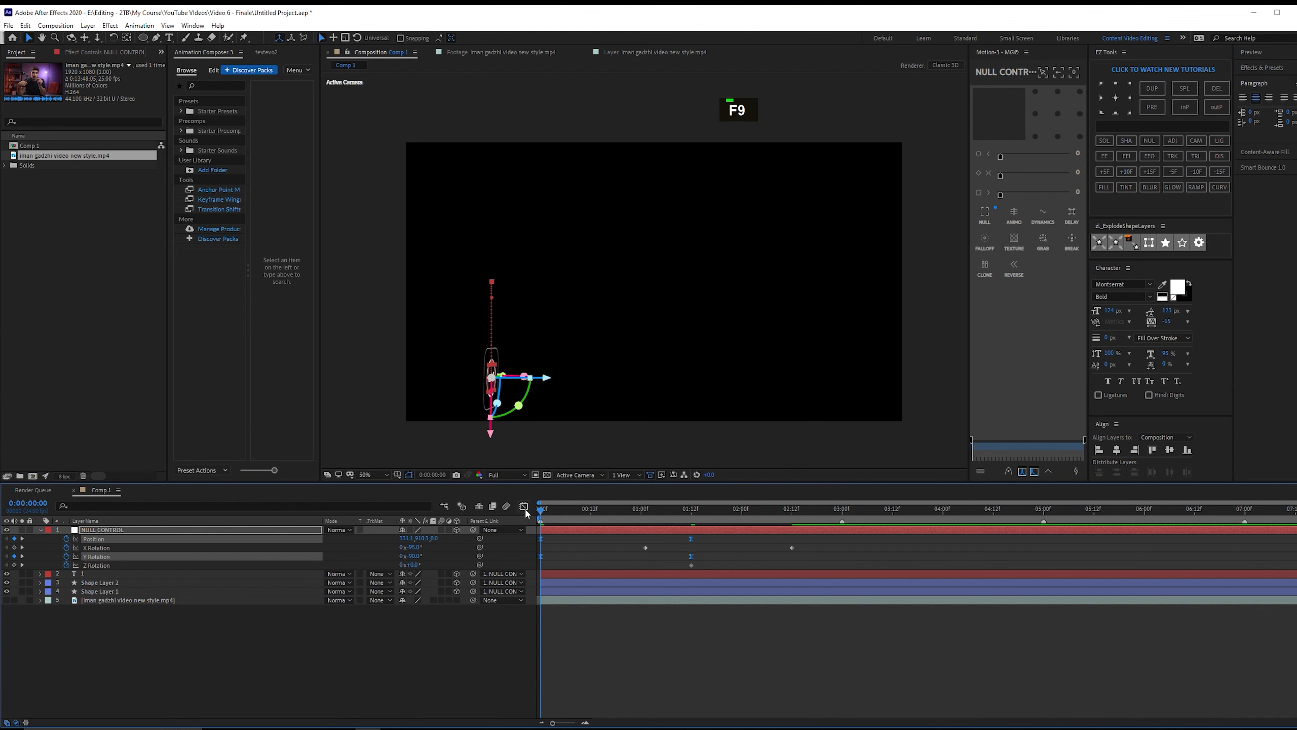
Shape the null's eased keyframes into a steep speed curve with ease values of 80, starting X Rotation at 0:00:00:11.
left_click(524, 507)
left_click(815, 712)
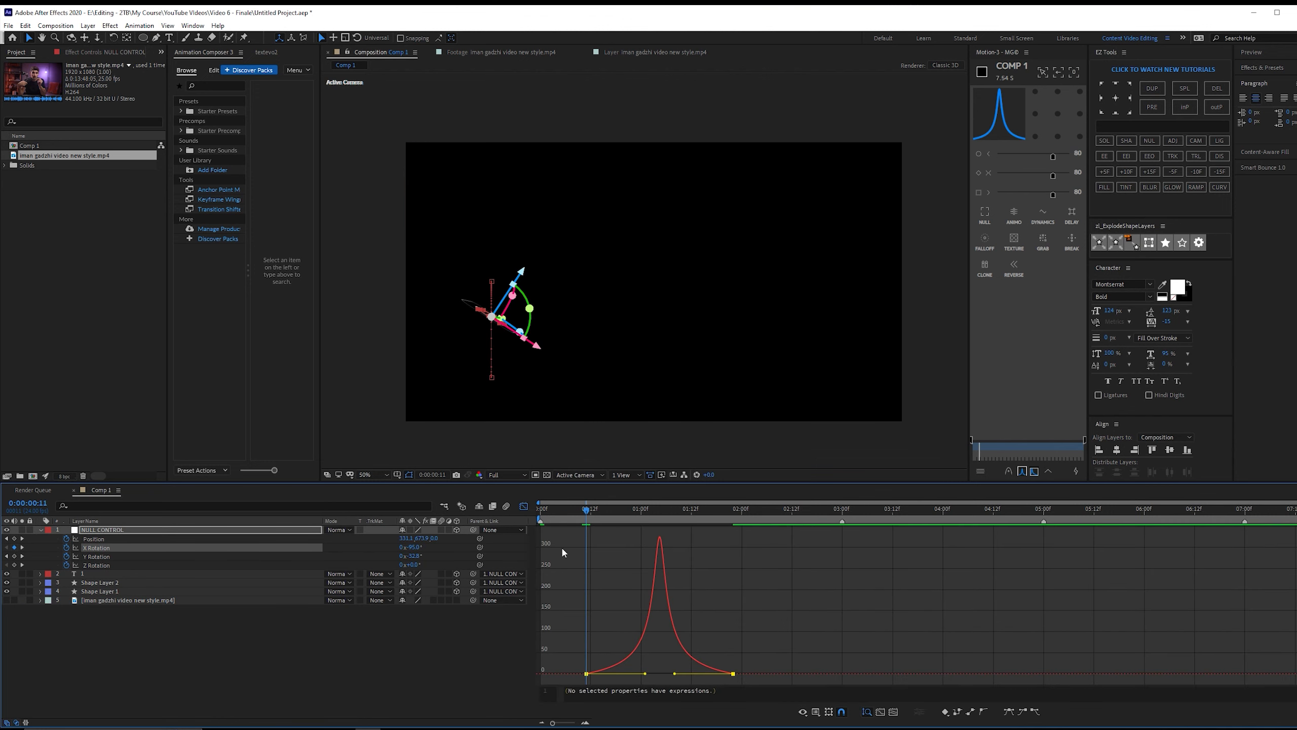
left_click(523, 506)
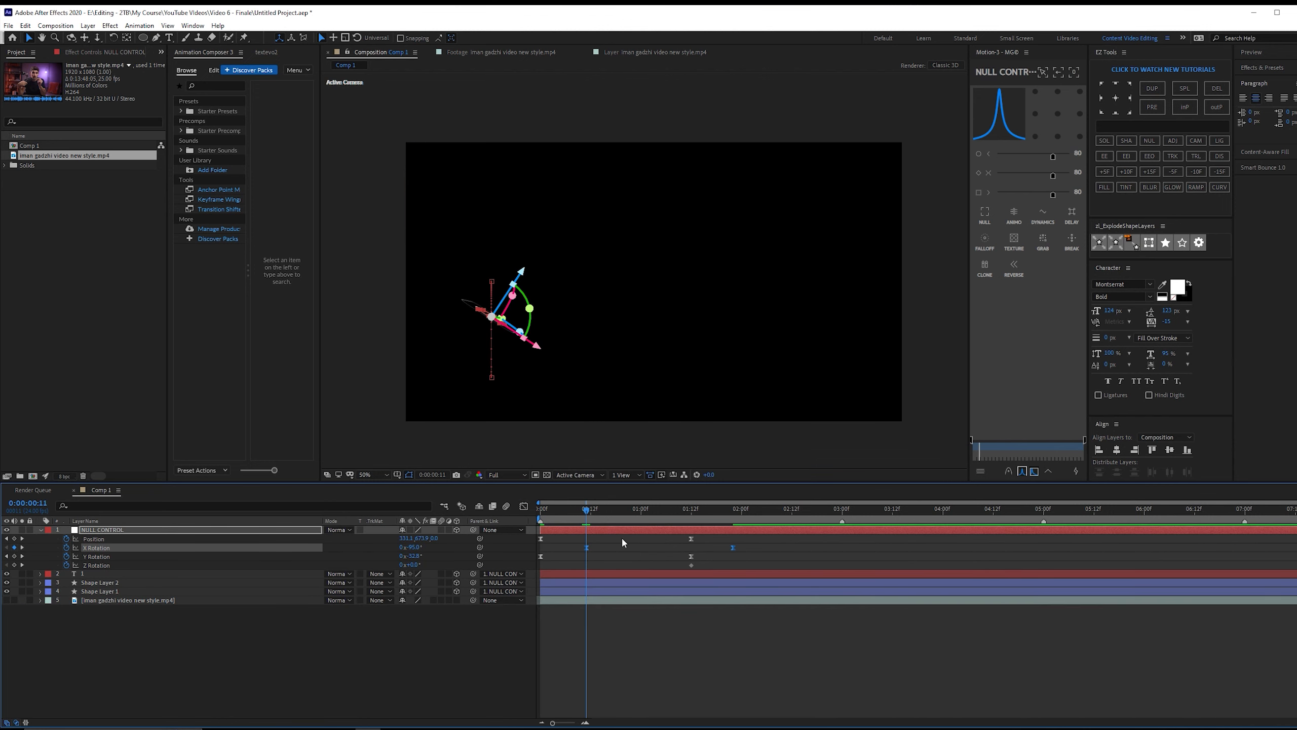
Preview the tile's animation, then add Scale keyframes to the null at 0:00:00:11 and 0:00:01:21.
key("space")
key("space")
key("space")
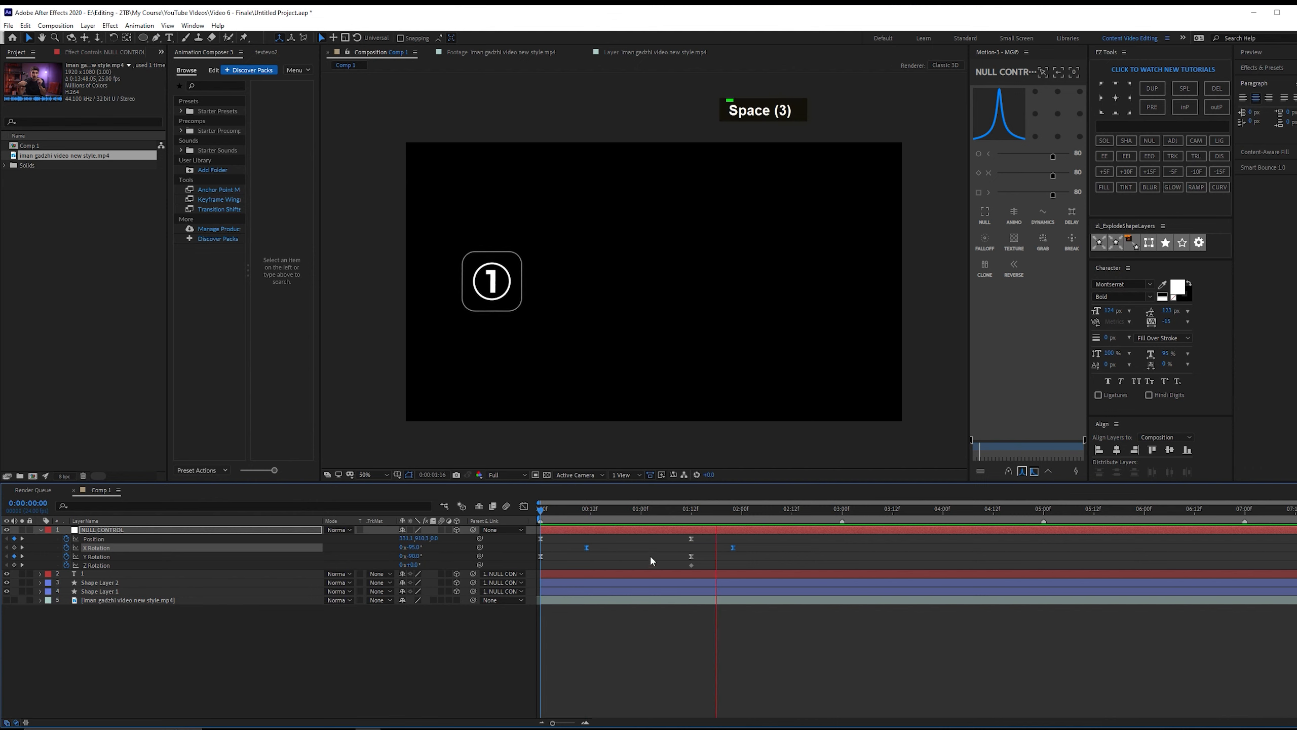
key("space")
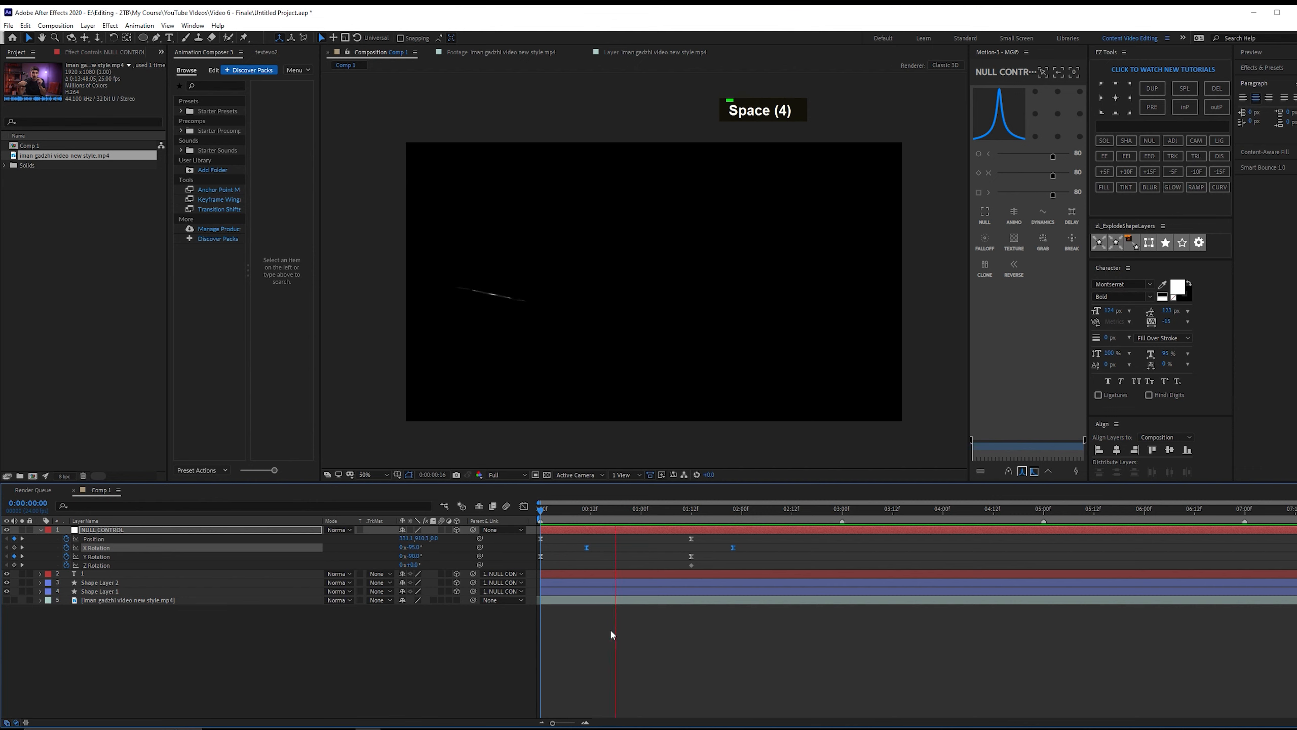
left_click_drag(675, 511, 539, 528)
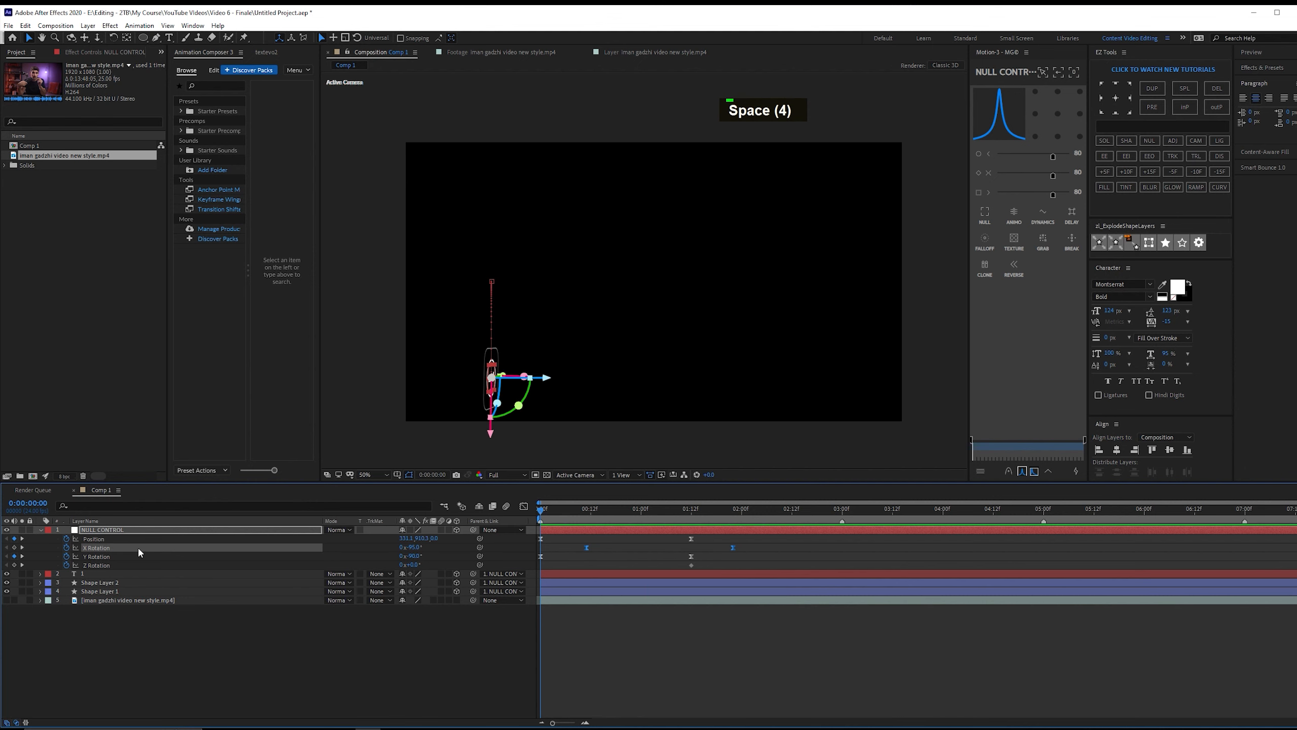
left_click(131, 531)
left_click(587, 518)
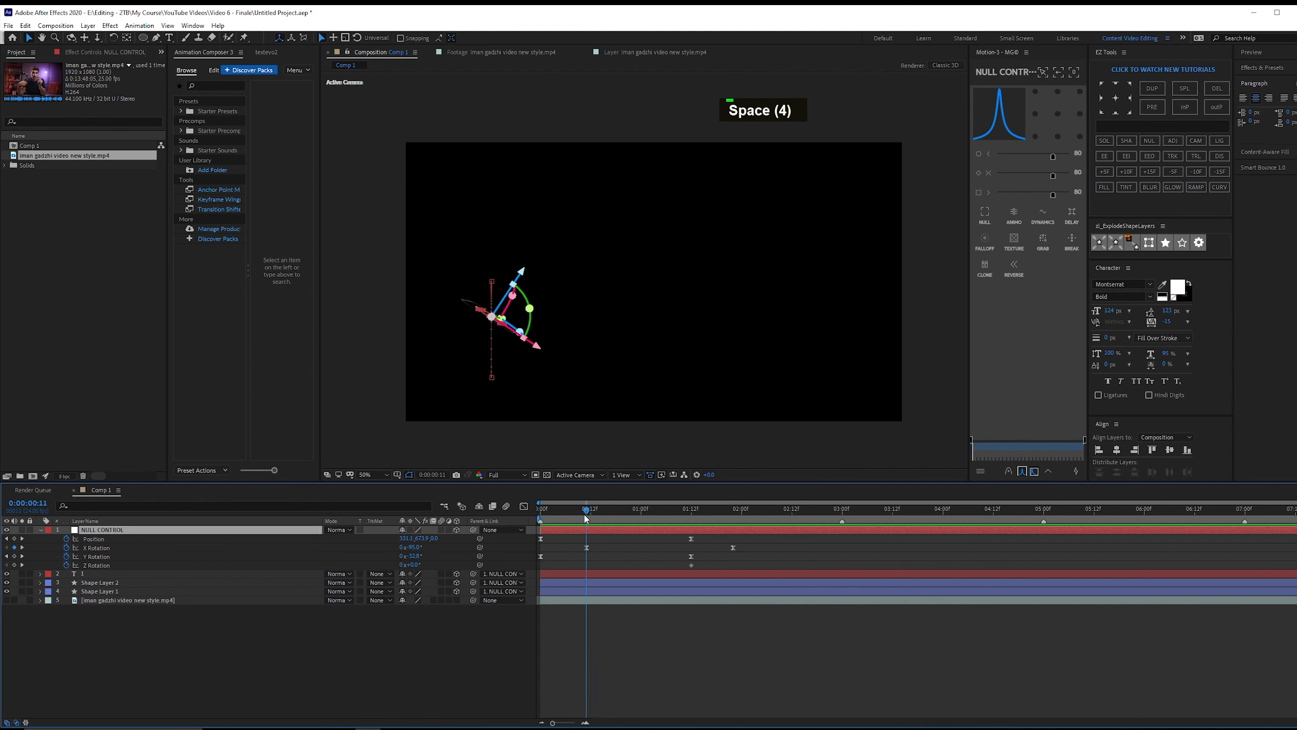
key("shift+s")
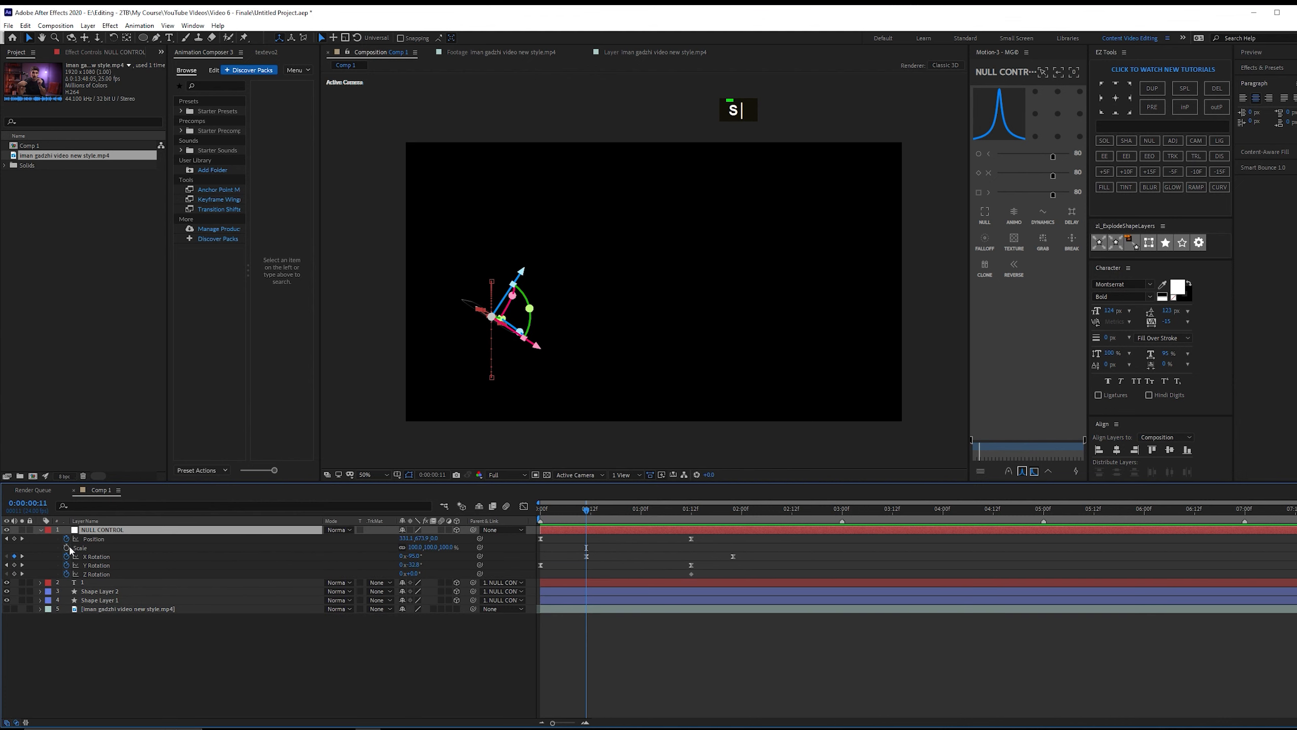
left_click(66, 547)
key("space")
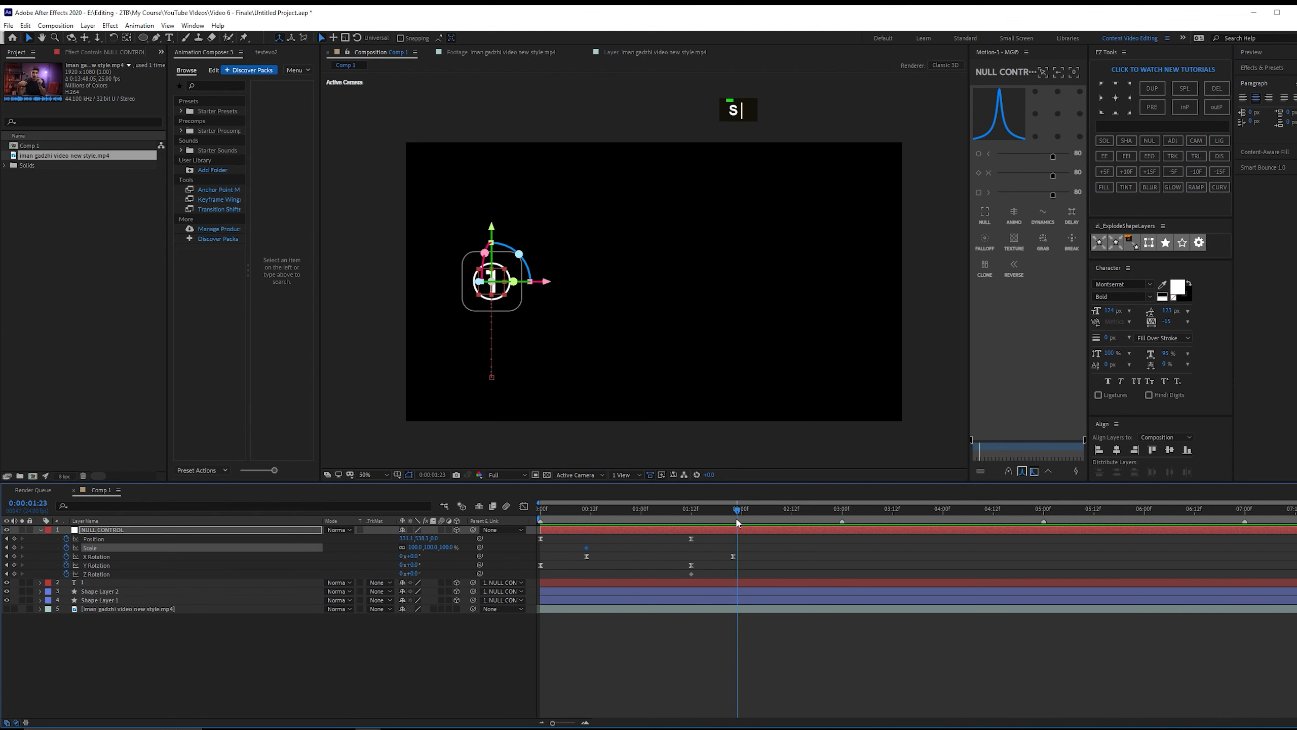
left_click(97, 556)
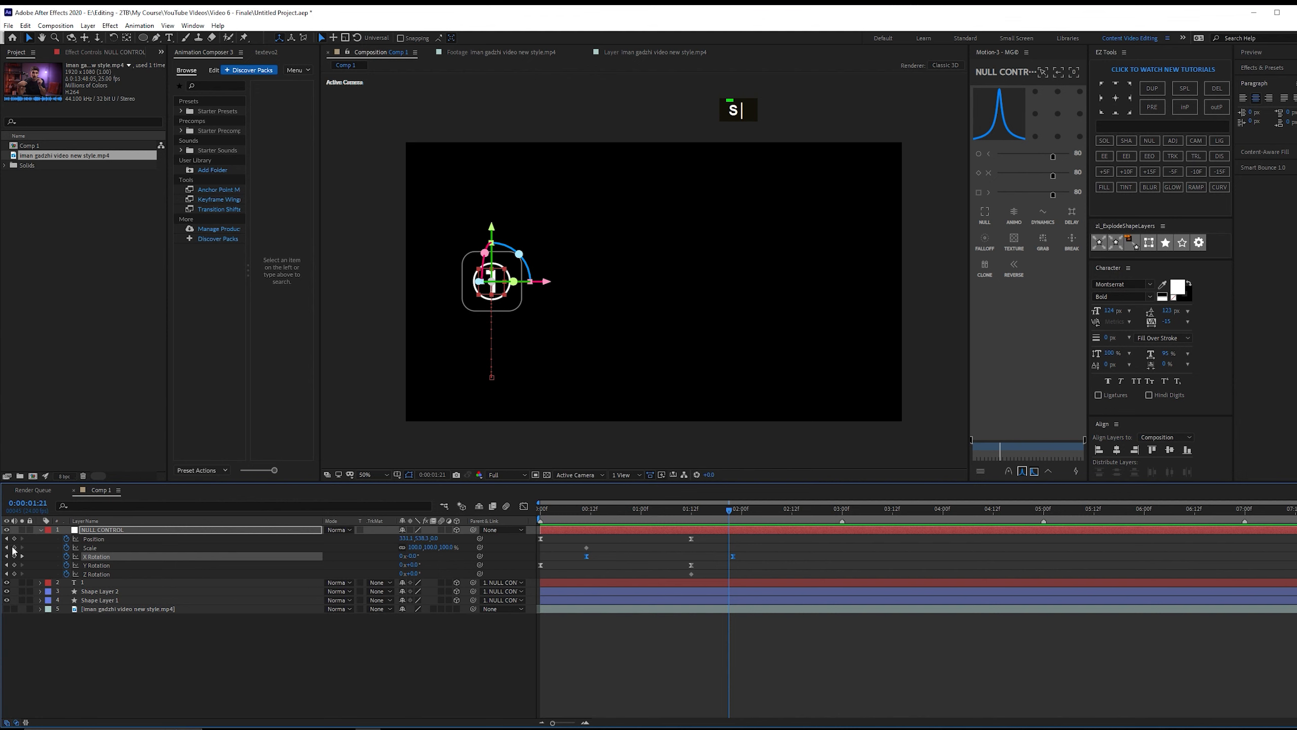
left_click(13, 548)
Set the null's starting Scale to 70% at 0:00:00:11 and ease its Scale keyframes into a steep speed curve with ease values of 80.
left_click_drag(595, 511, 587, 513)
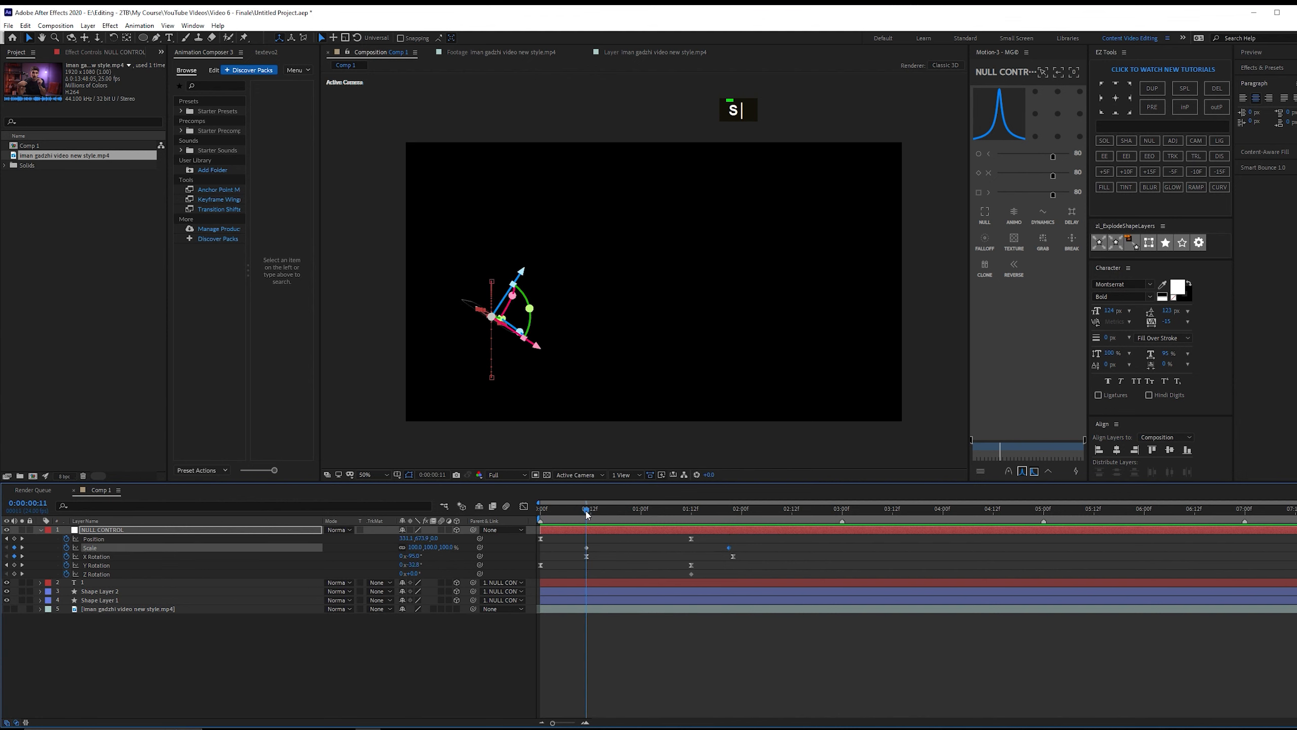
scroll(467, 337, "up", 2)
left_click(683, 544)
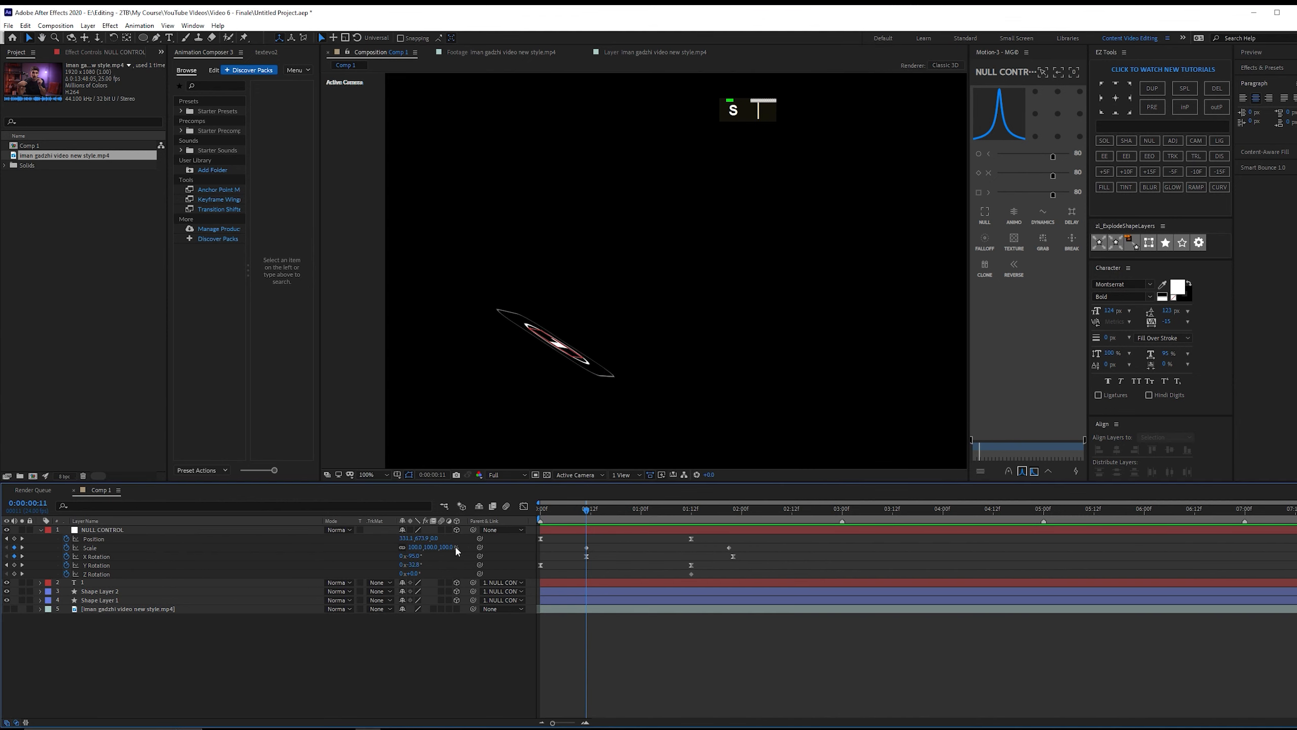
left_click(447, 548)
type("70")
key("Return")
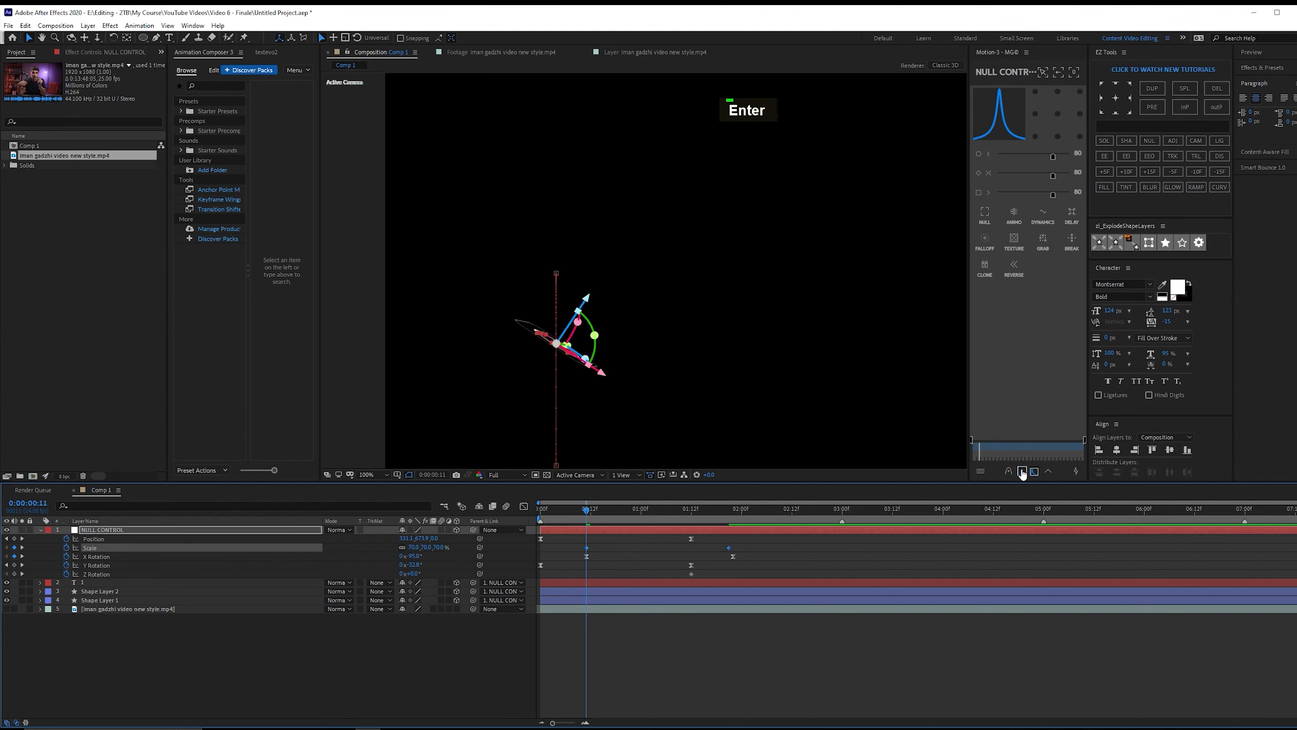
key("F9")
double_click(523, 506)
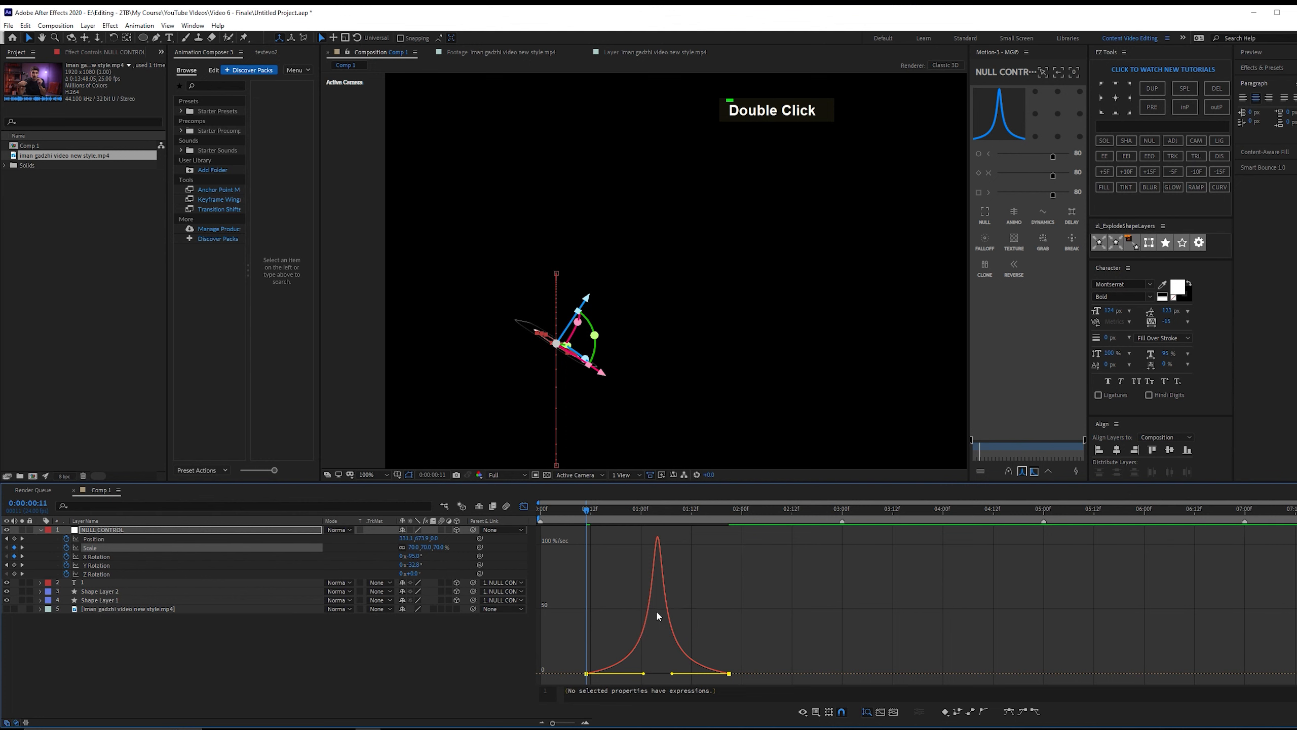
left_click(524, 505)
Preview the scaling motion and shift both of the null's Scale keyframes slightly earlier, starting at 0:00:00:16.
key("space")
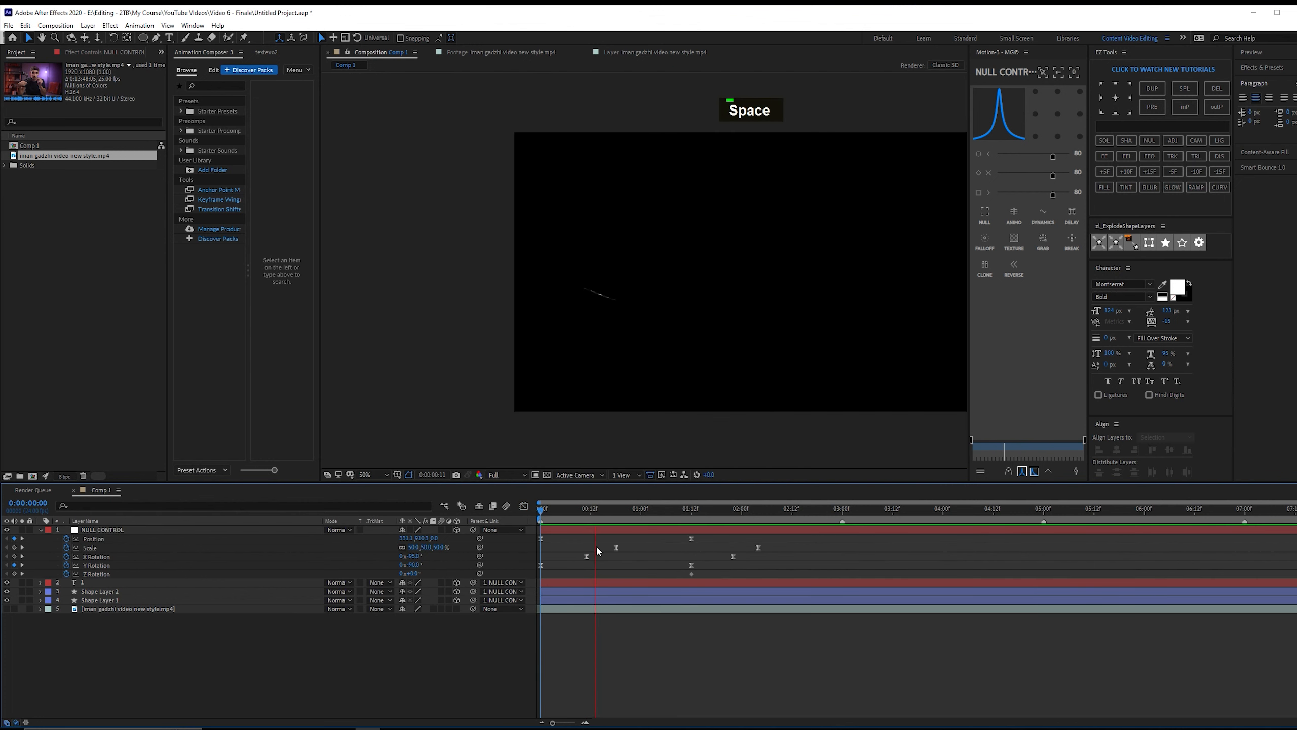
key("space")
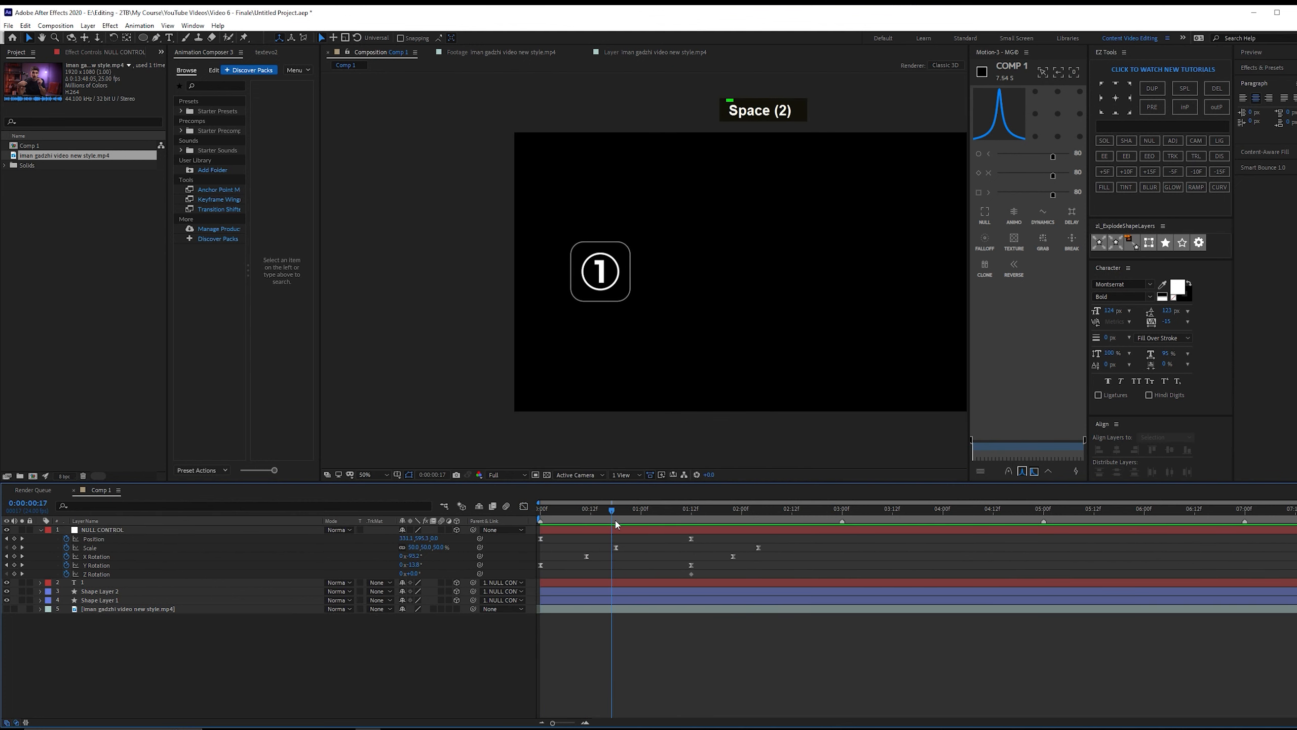
left_click(307, 548)
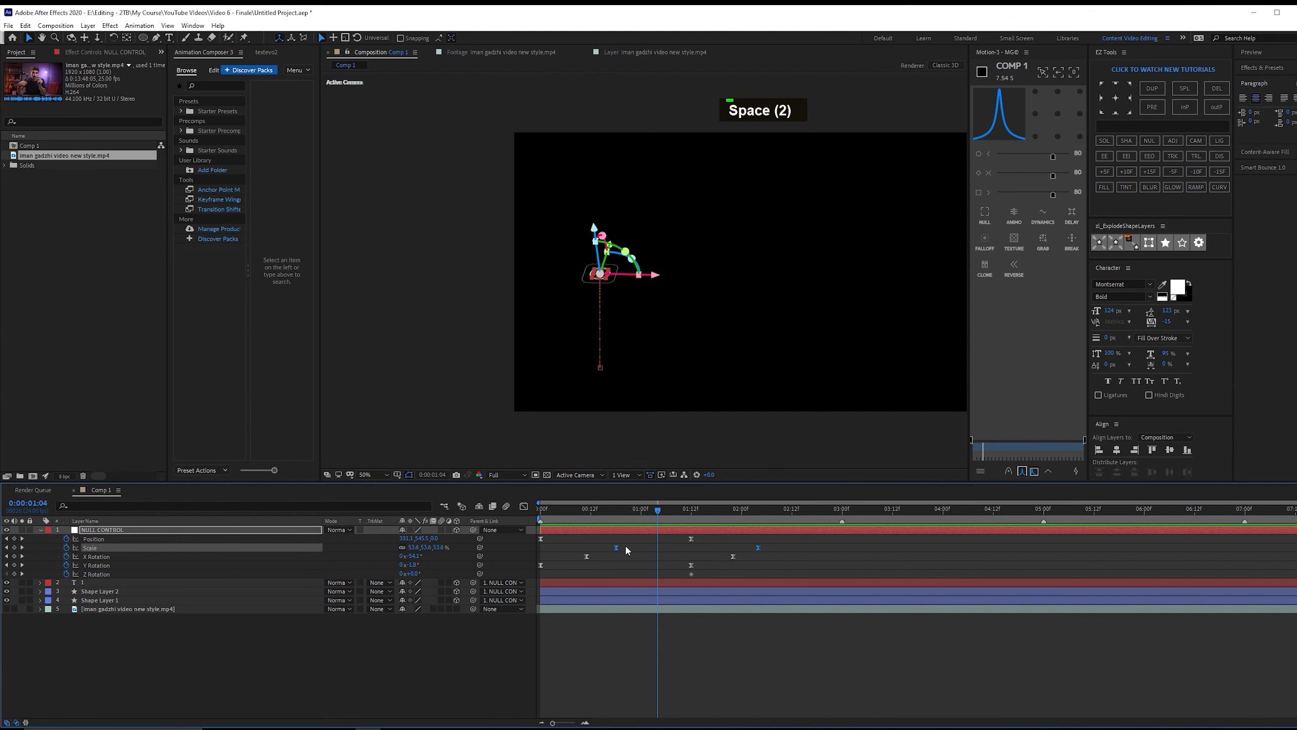
left_click_drag(616, 547, 610, 549)
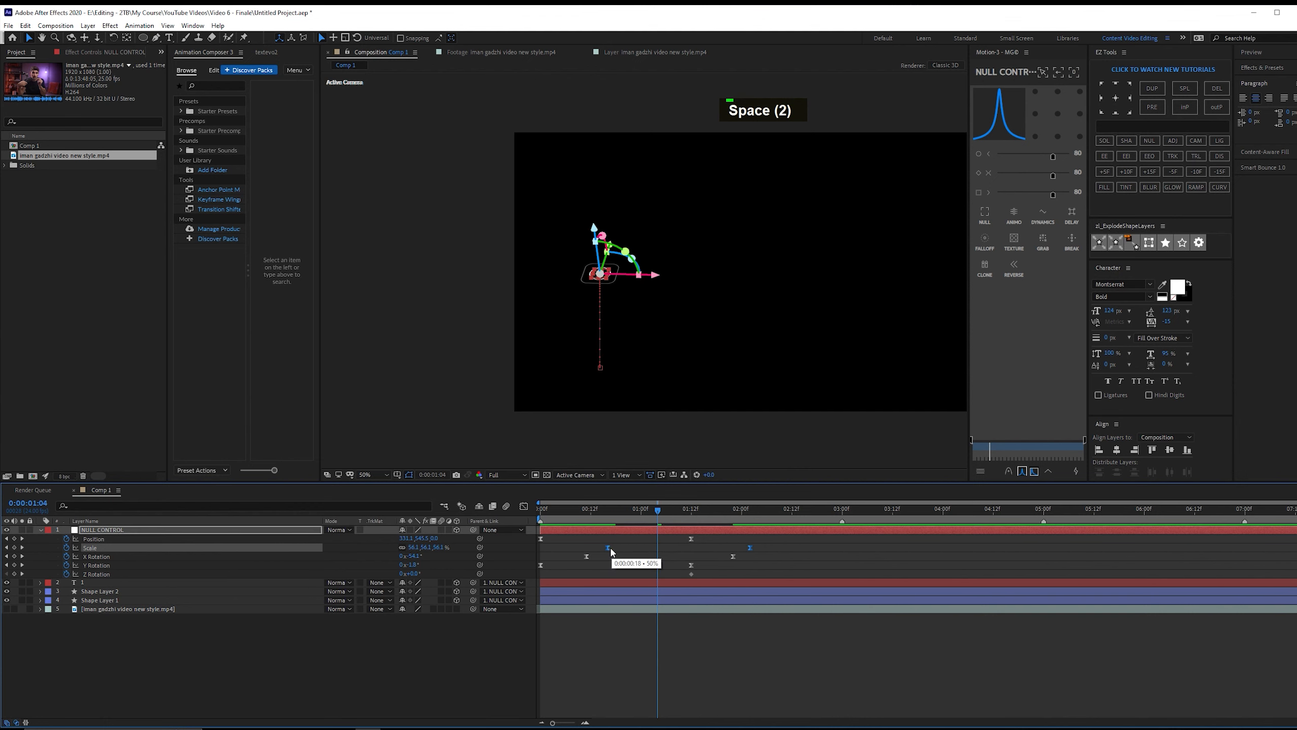
left_click(617, 514)
key("space")
left_click(604, 513)
Add Z Rotation keyframes to the number 1 text layer at 0:00:00:16 and 0:00:02:02, matching the null's Scale keyframes.
scroll(638, 339, "up", 2)
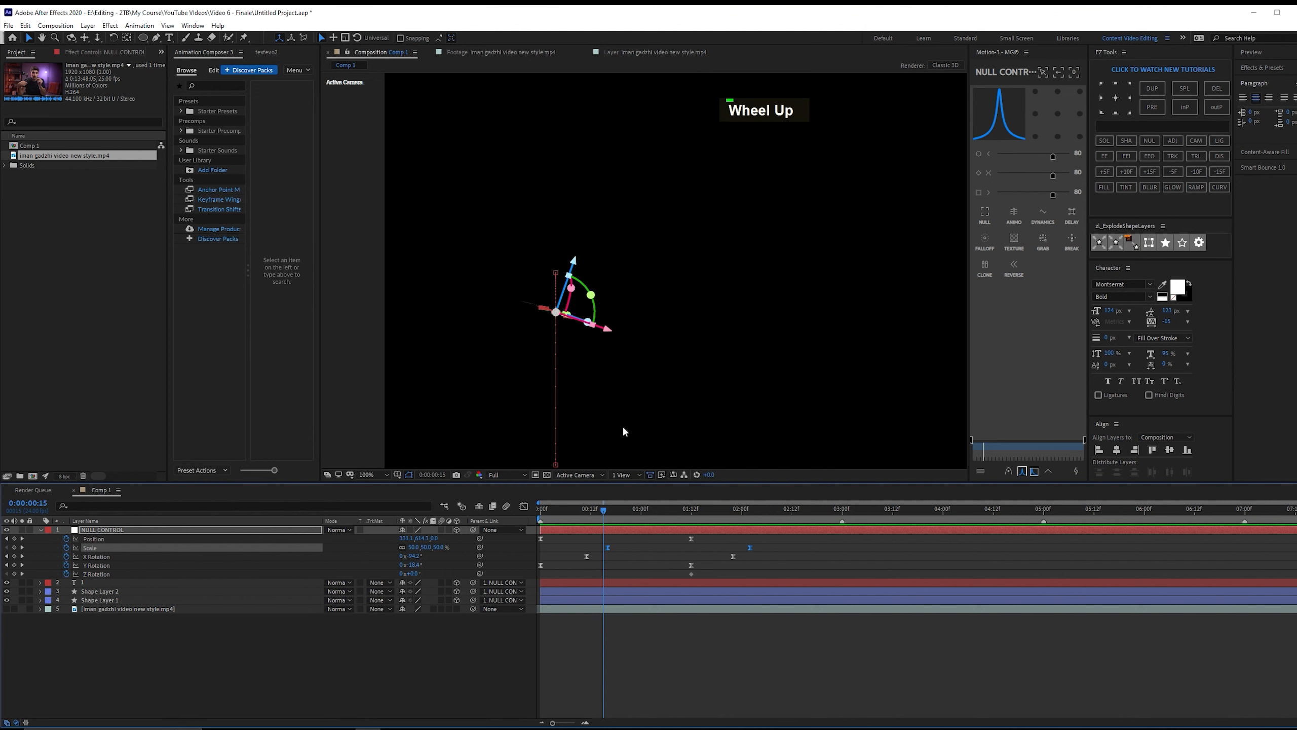
key("Page_Down")
left_click(285, 644)
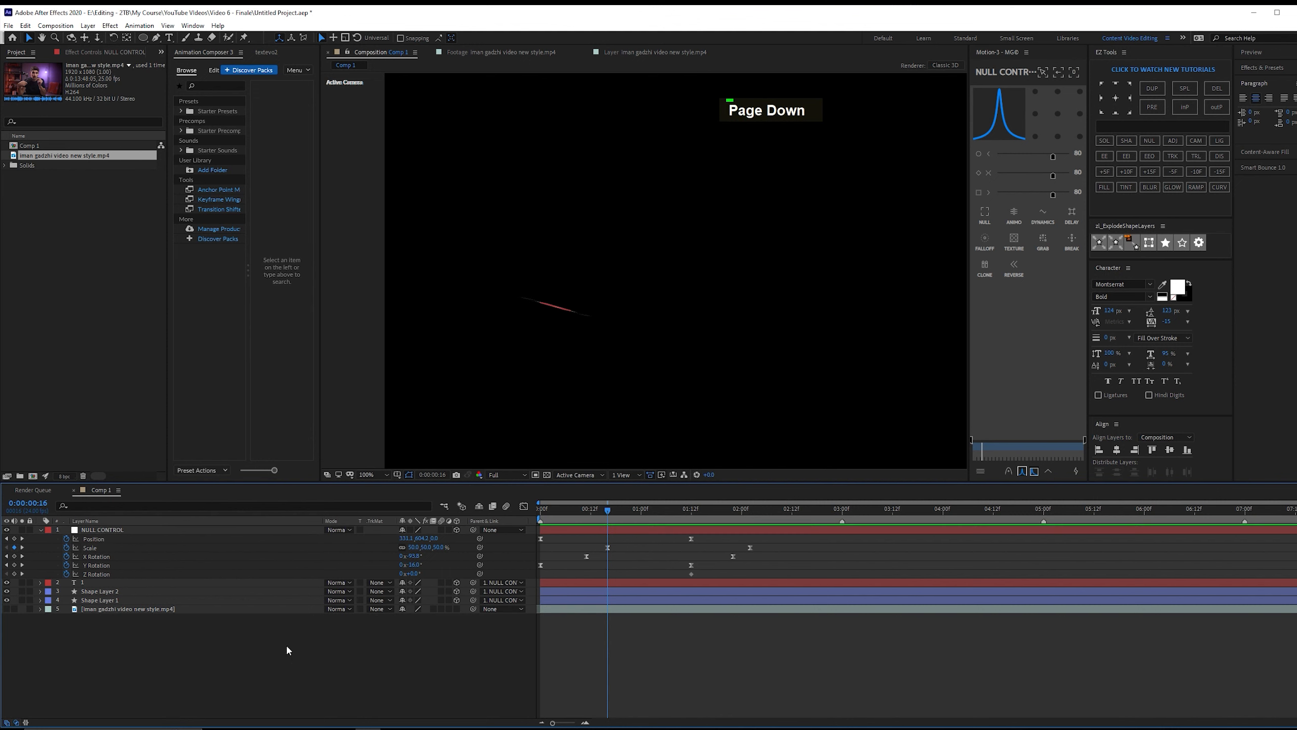
double_click(137, 586)
key("r")
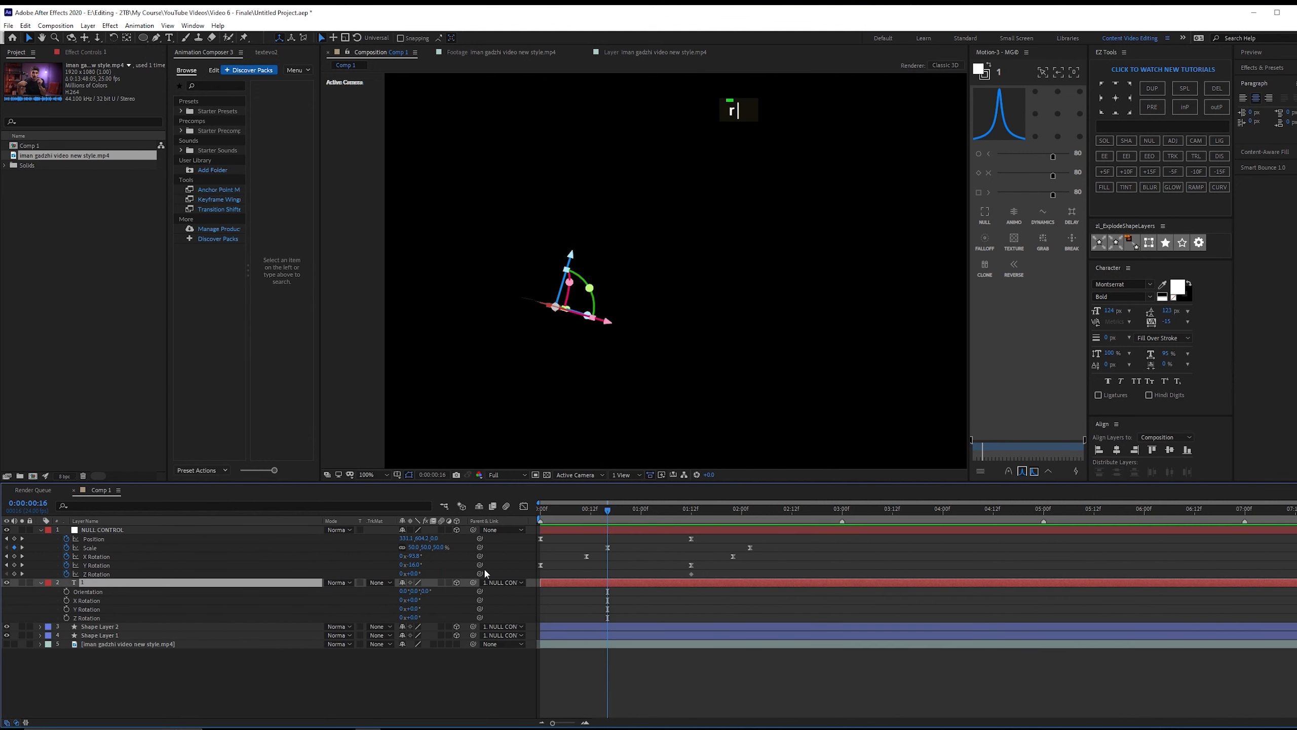
left_click(67, 617)
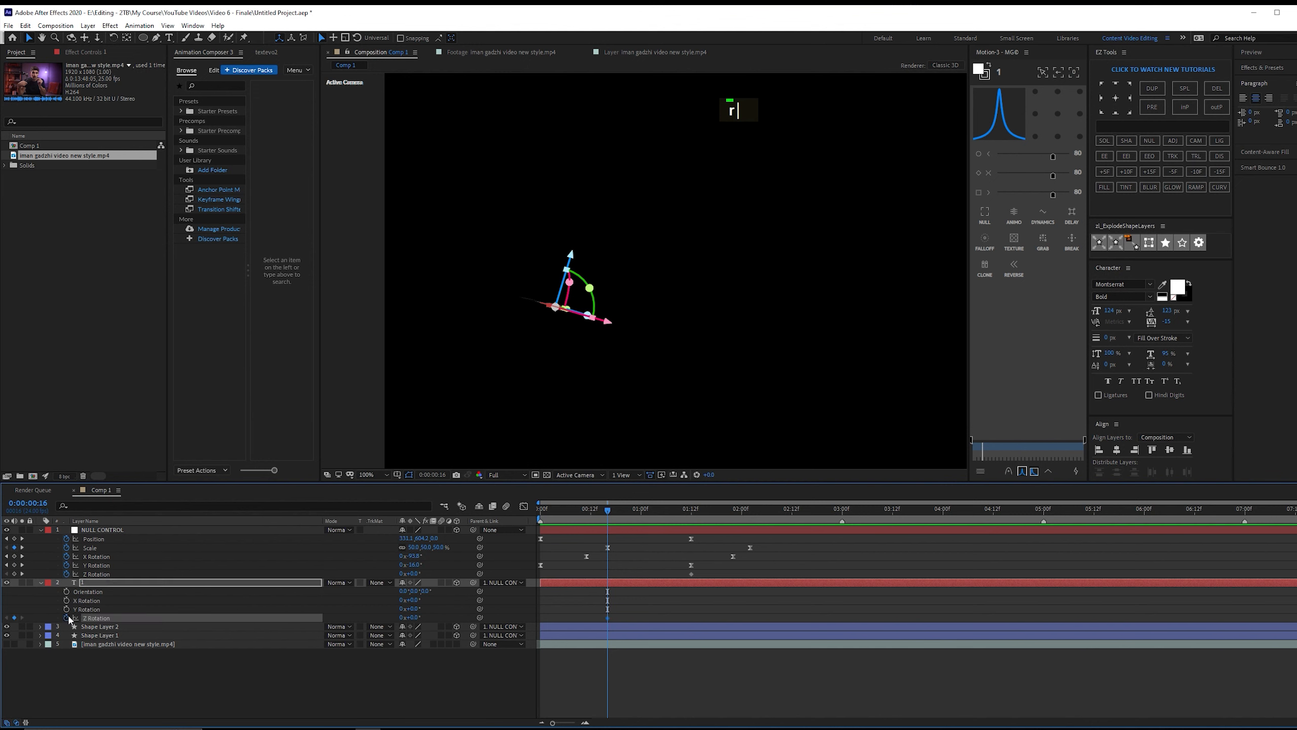
left_click_drag(653, 509, 750, 514)
left_click(14, 617)
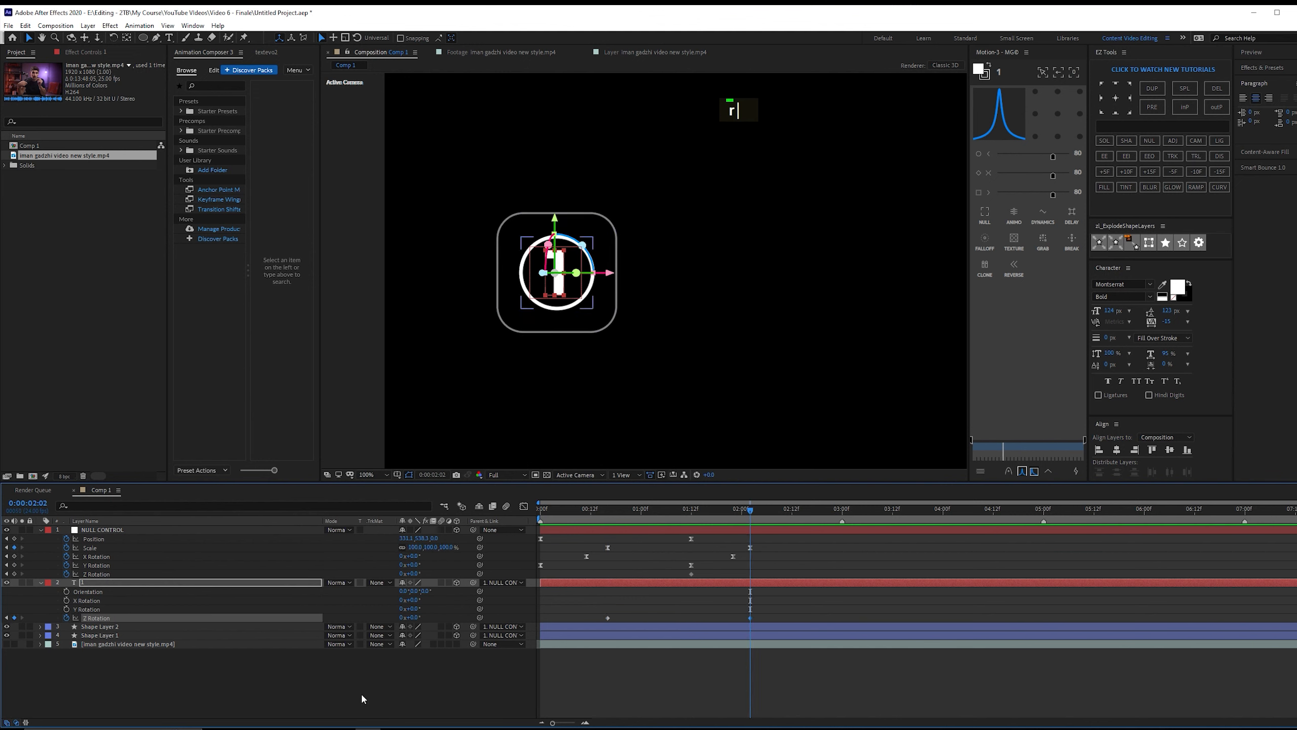
Set the number 1 text layer's Z Rotation to -180° and place that keyframe at the start of the rotation, at 0:00:00:16.
key("Page_Up")
left_click(359, 706)
left_click_drag(412, 617, 313, 610)
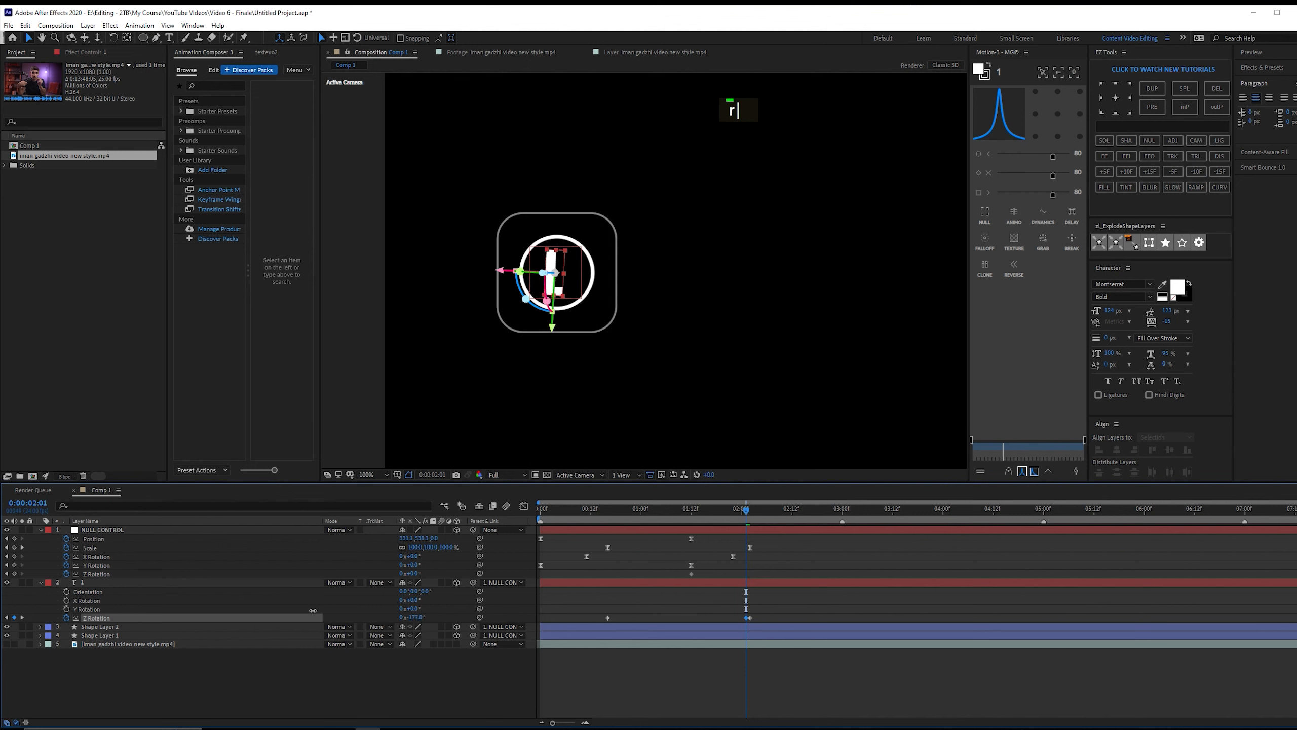
left_click(412, 617)
type("-180")
key("Return")
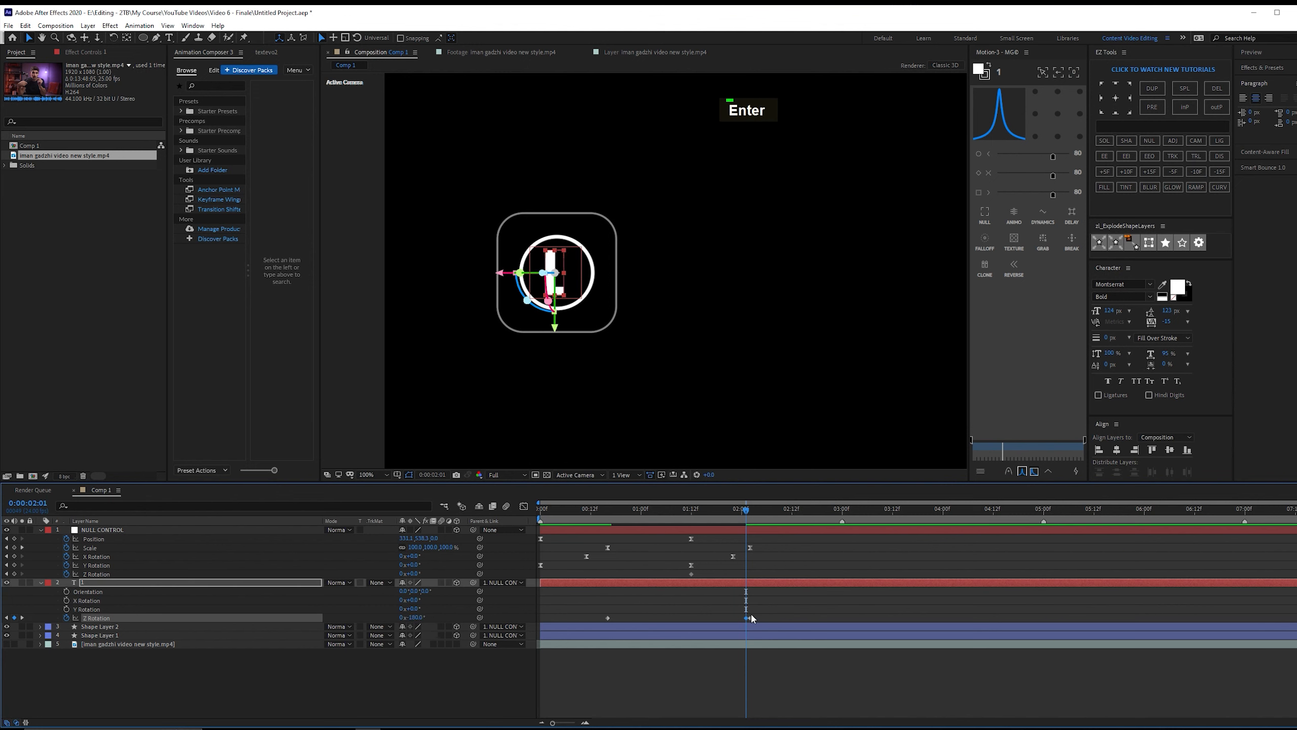
left_click_drag(746, 617, 604, 620)
Ease the text layer's Z Rotation keyframes into a speed curve that peaks early, with 100% influence on the end keyframe.
key("F9")
left_click(523, 506)
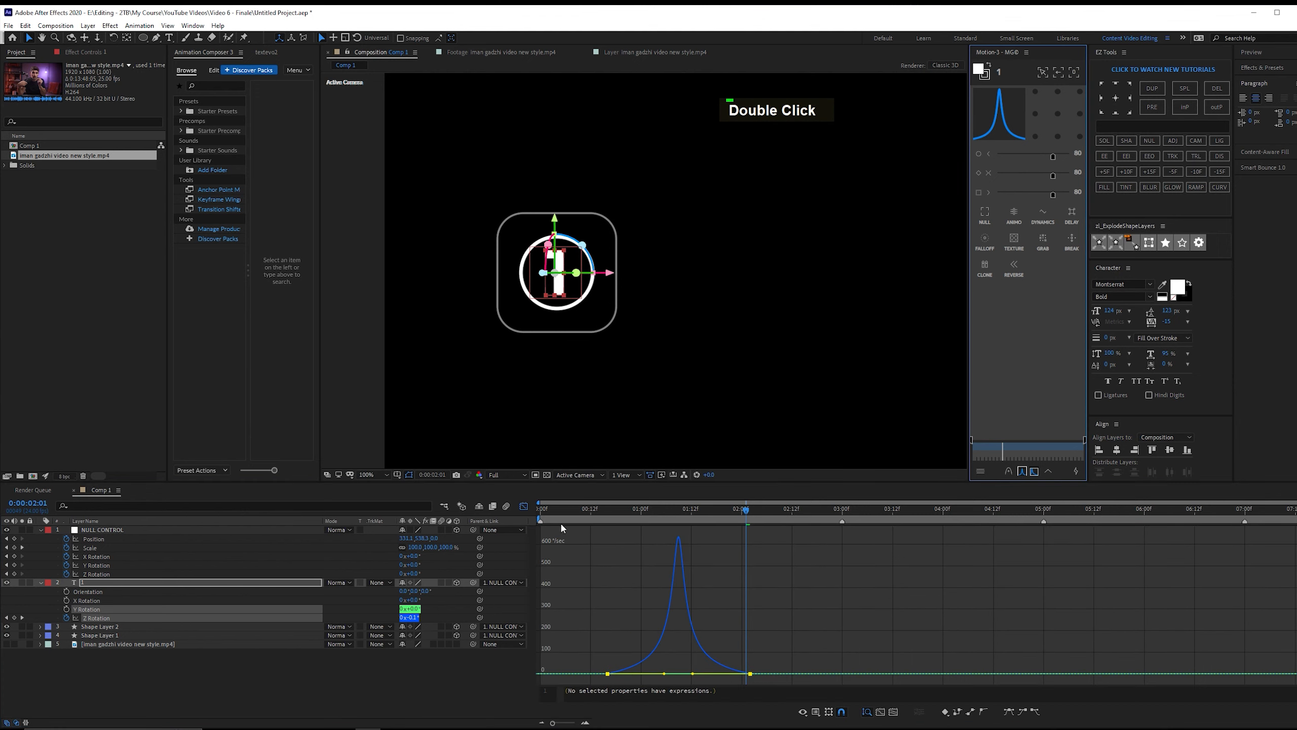
left_click(525, 507)
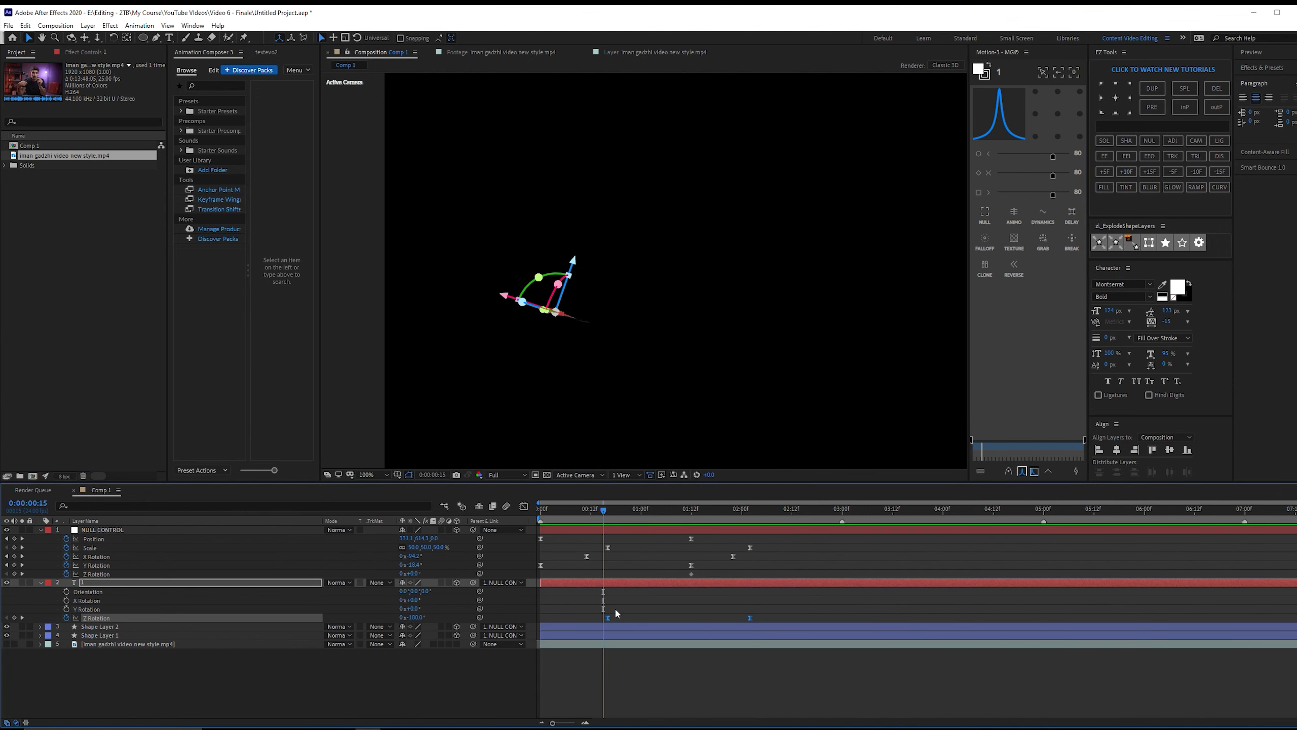
key("F9")
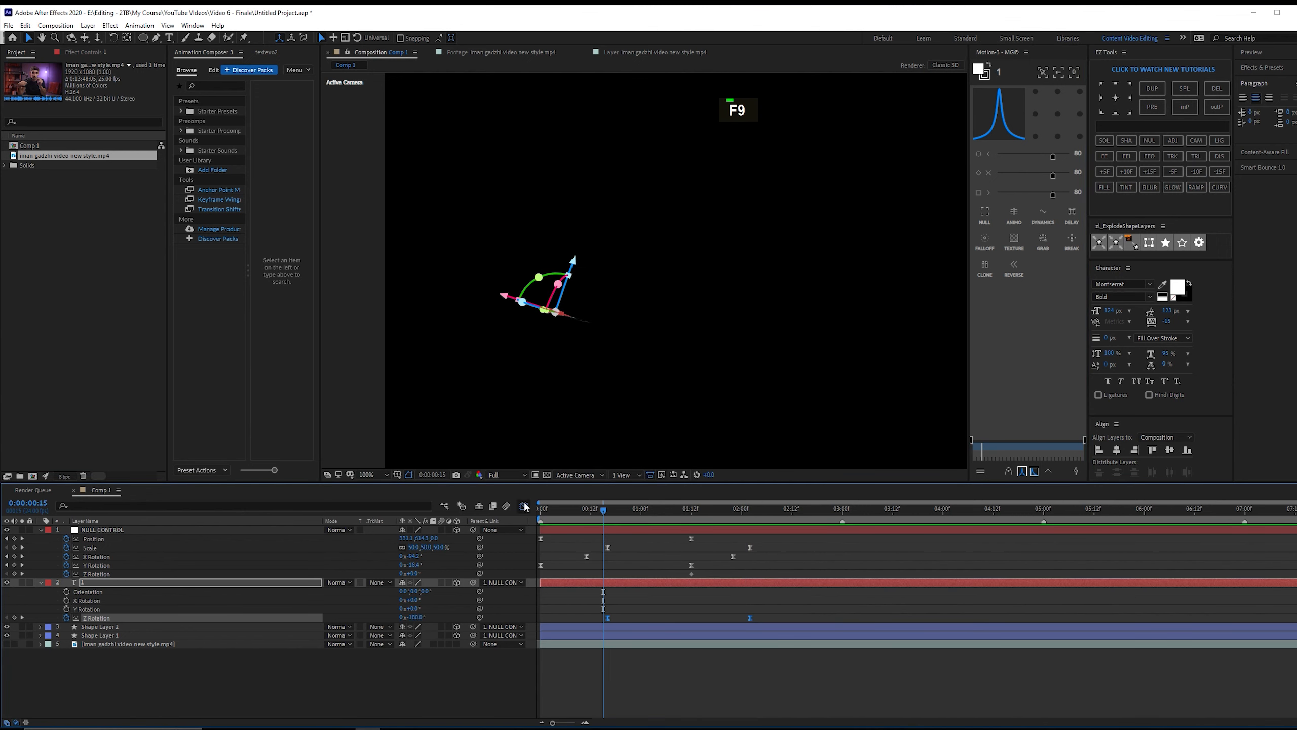
left_click(524, 505)
left_click_drag(811, 605, 609, 685)
left_click_drag(878, 546, 535, 684)
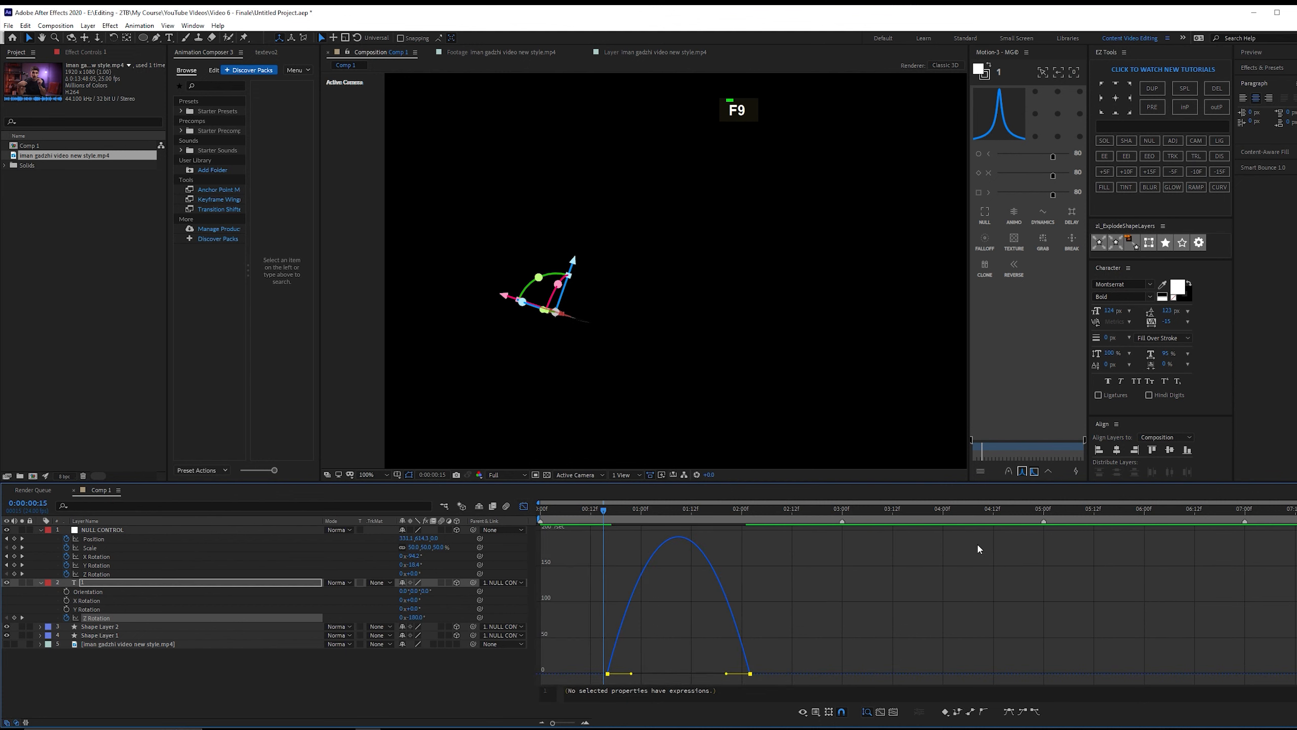
left_click(1033, 472)
left_click_drag(923, 587, 669, 684)
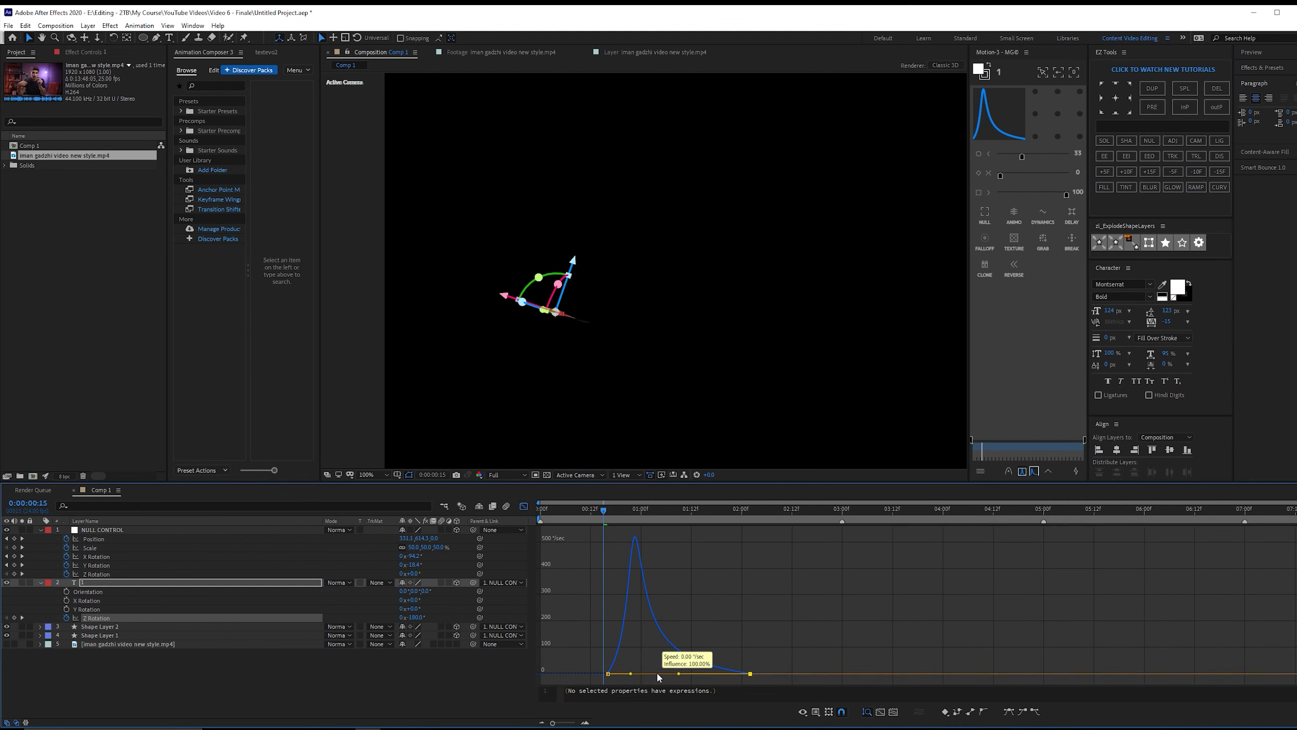
Preview the number's spin and shift both of its Z Rotation keyframes later, starting at 0:00:01:00.
key("space")
key("space")
key("space")
left_click(523, 506)
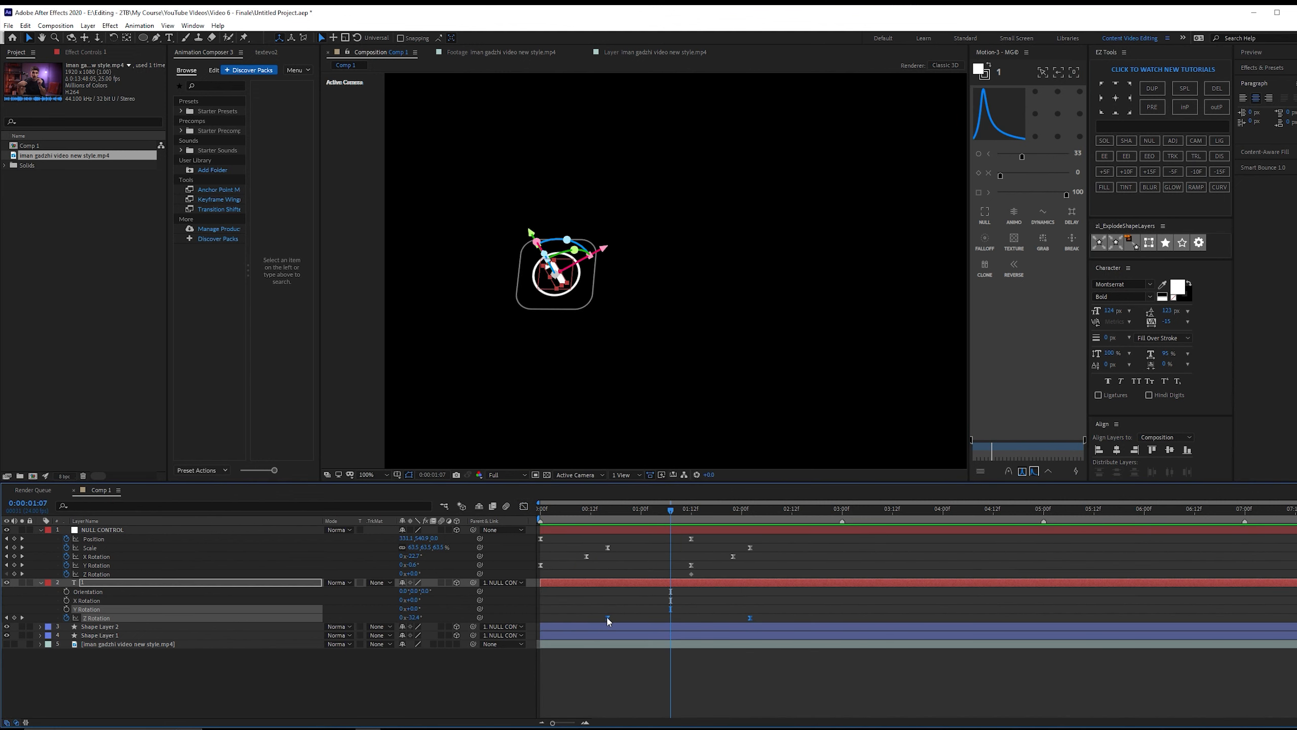
left_click_drag(607, 617, 641, 617)
key("j")
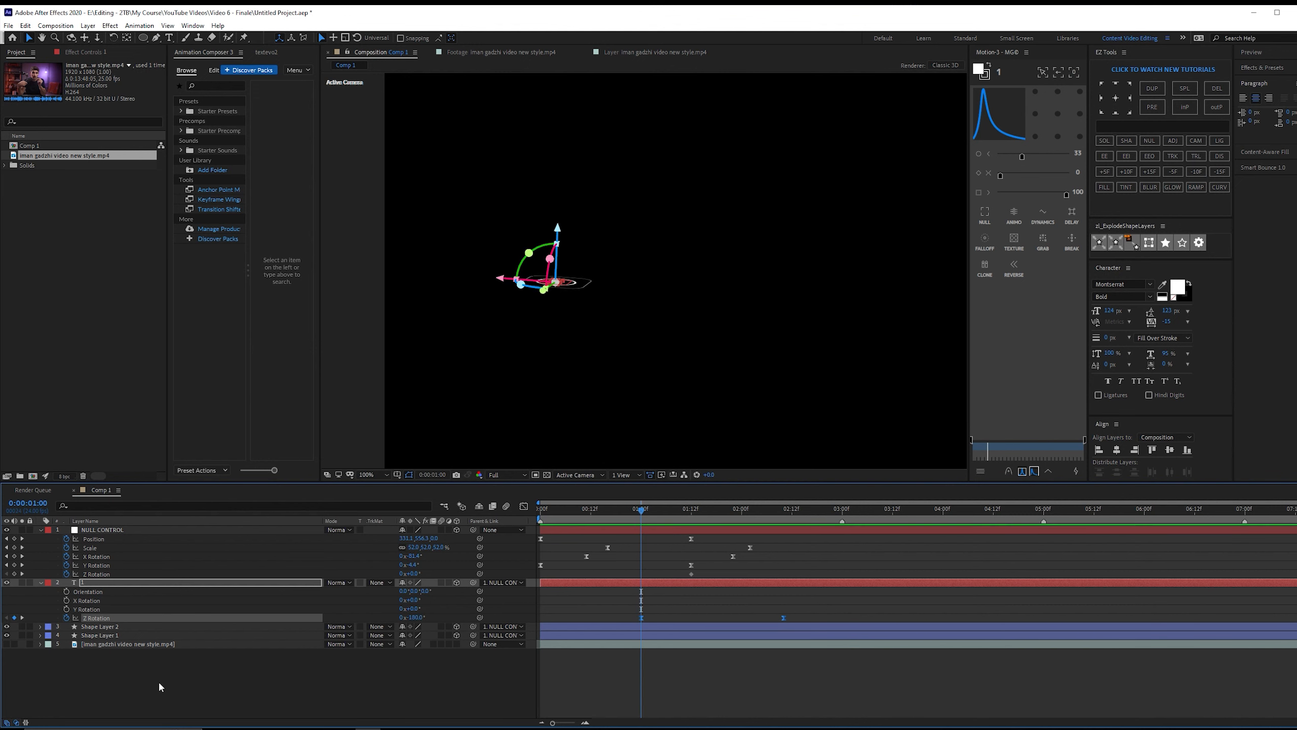
Add Trim Paths to the circle on Shape Layer 2 and keyframe its End value at 0:00:02:10.
left_click(159, 686)
left_click(145, 635)
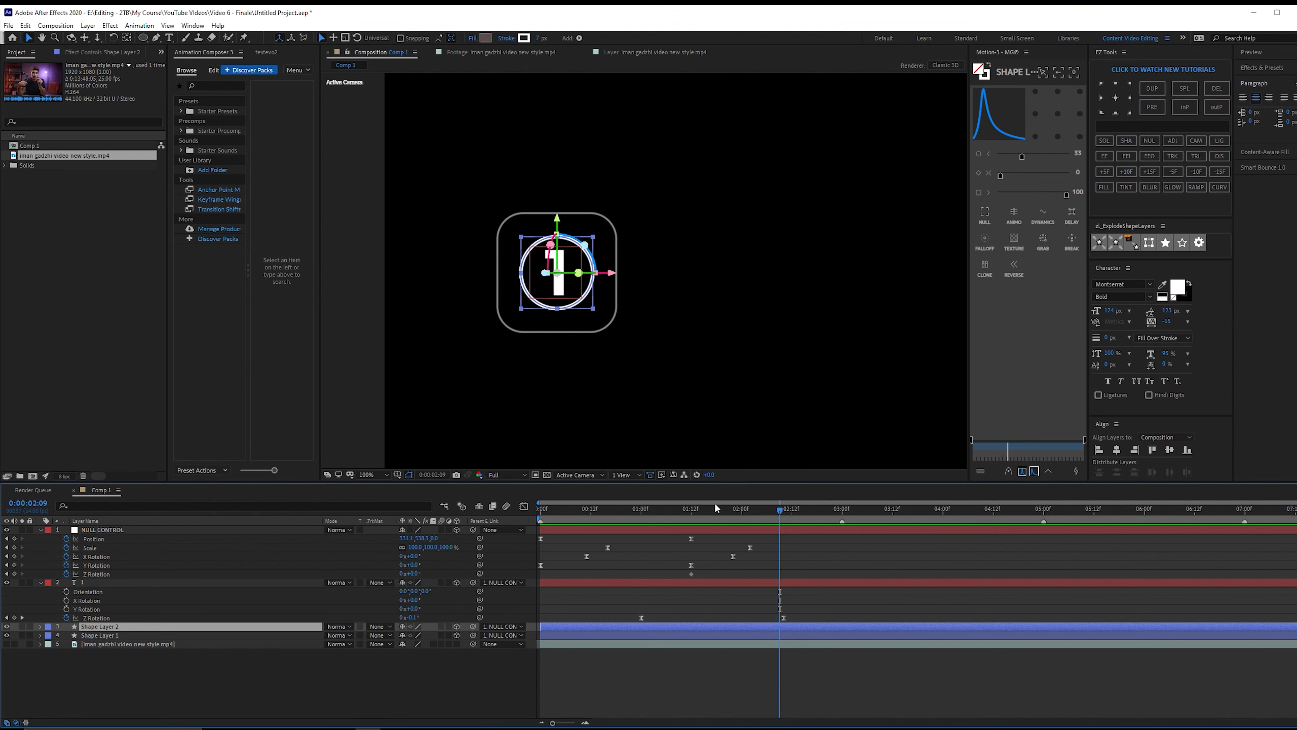
key("Page_Down")
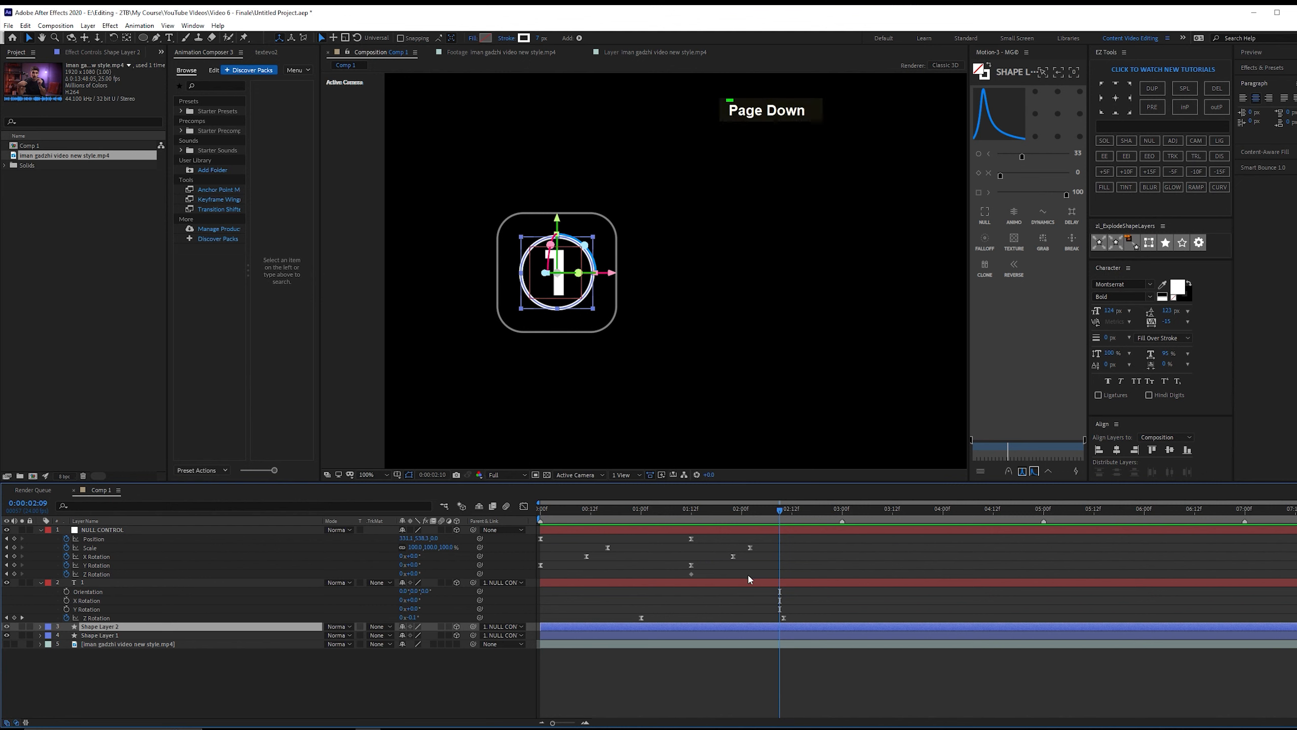
key("Page_Down")
left_click(40, 626)
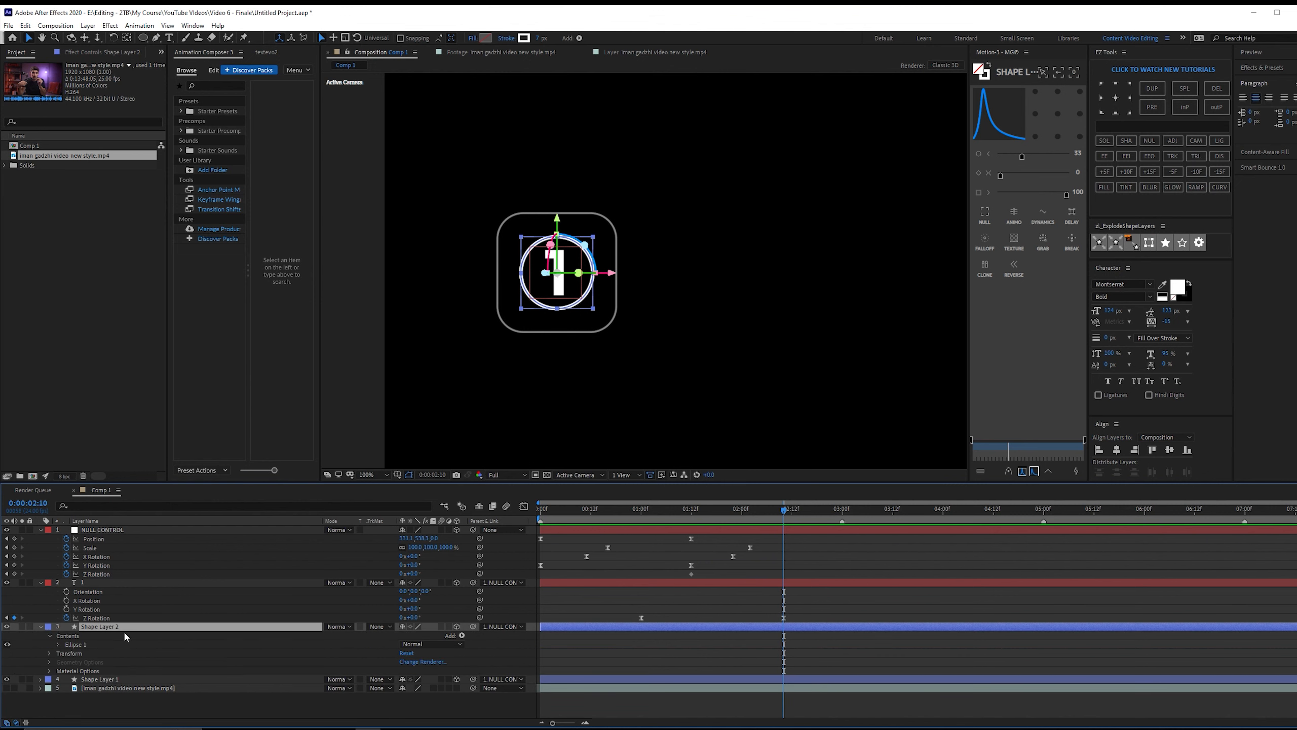
left_click(462, 635)
left_click(511, 588)
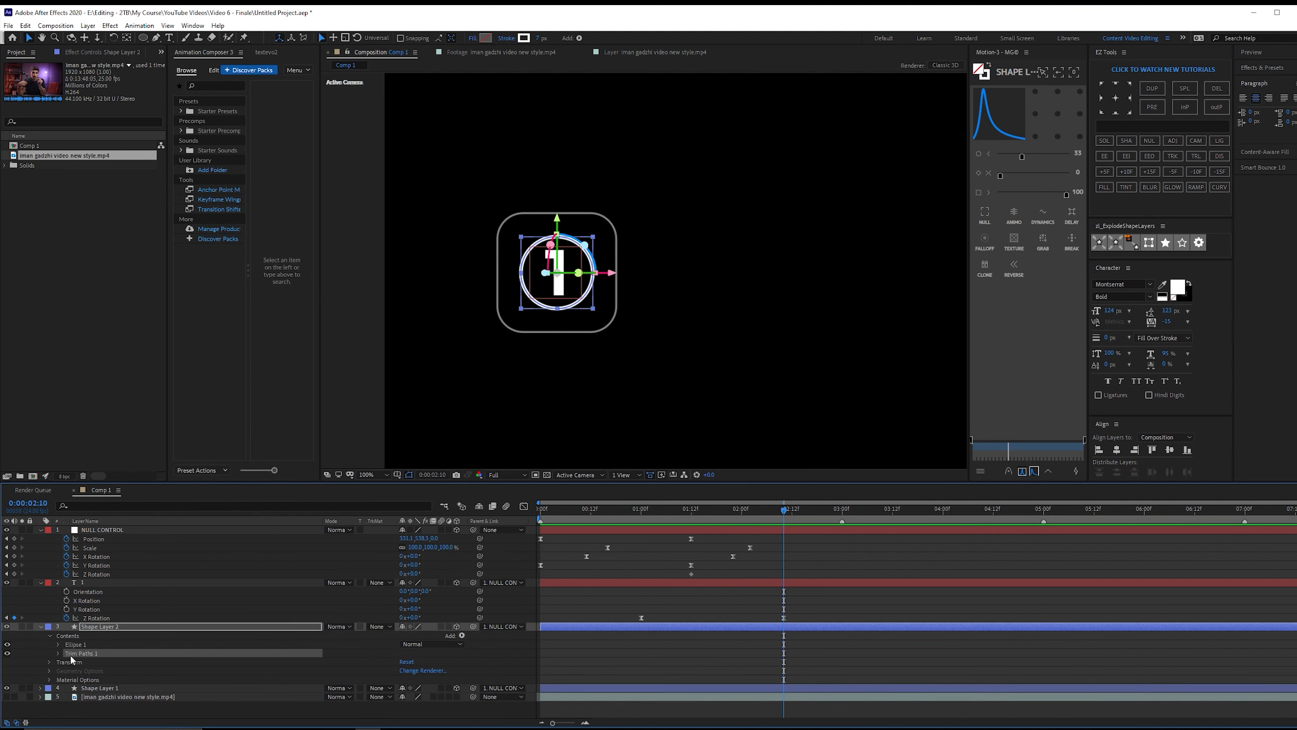
left_click(75, 670)
Create a starting Trim Paths End keyframe of 0% at 0:00:01:00 and apply Easy Ease to both End keyframes.
key("Page_Up")
left_click_drag(406, 670, 428, 661)
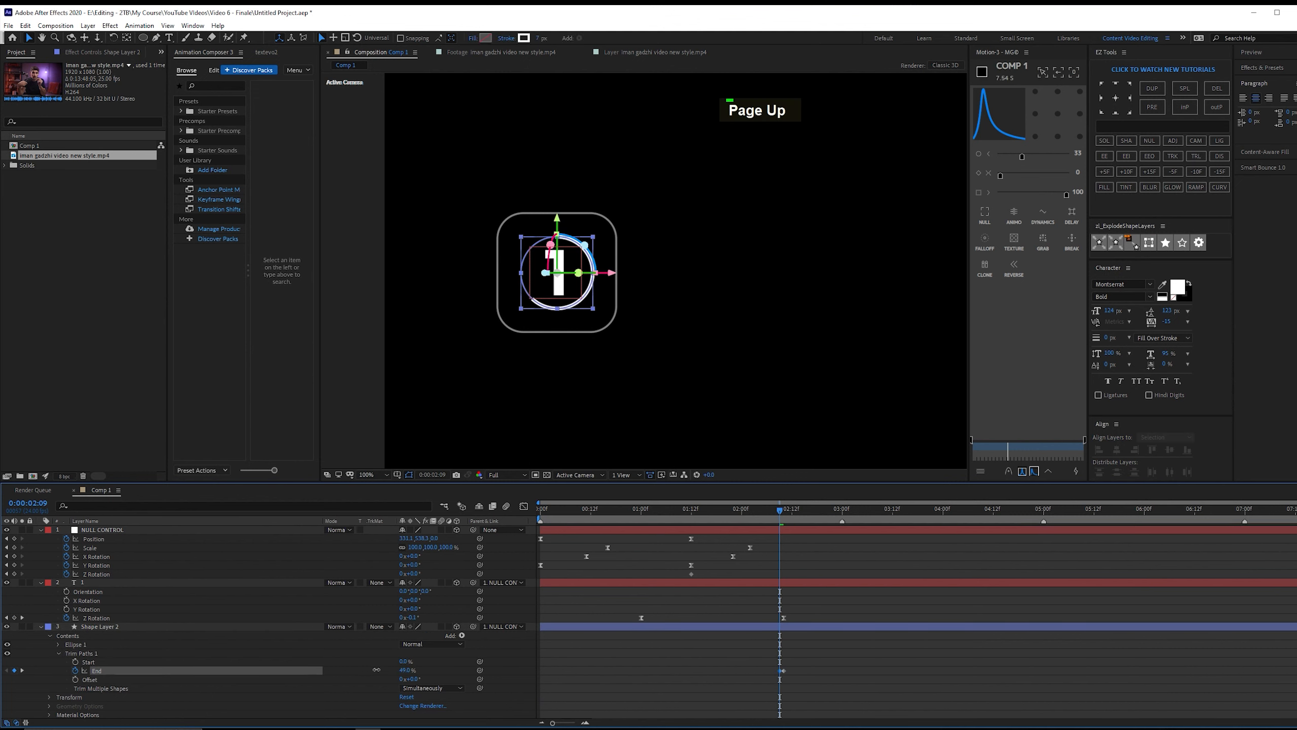
left_click(777, 675)
mouse_move(778, 670)
left_mouse_down()
mouse_move(645, 655)
mouse_move(789, 690)
left_mouse_up()
key("F9")
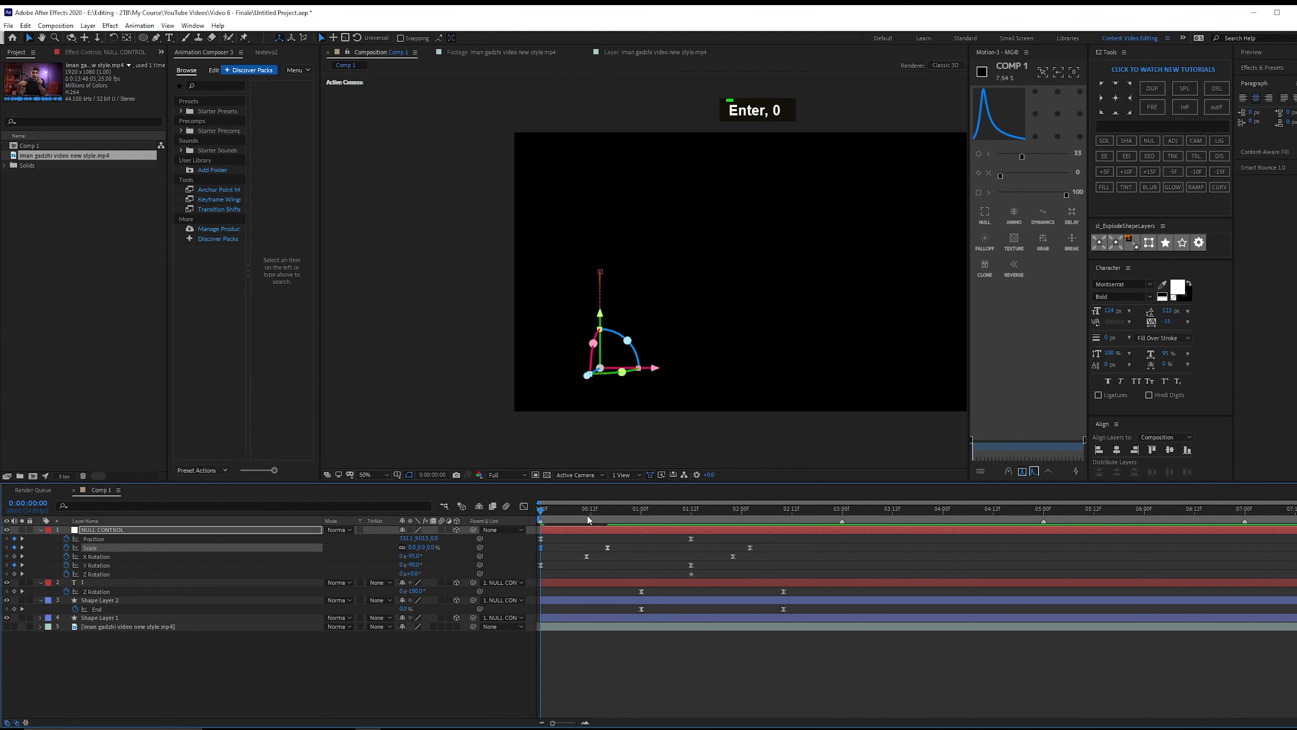
Reshape the null's Scale speed curve so the first scale-up starts at peak speed and eases out, and preview the tile animation.
left_click_drag(590, 514, 609, 521)
key("space")
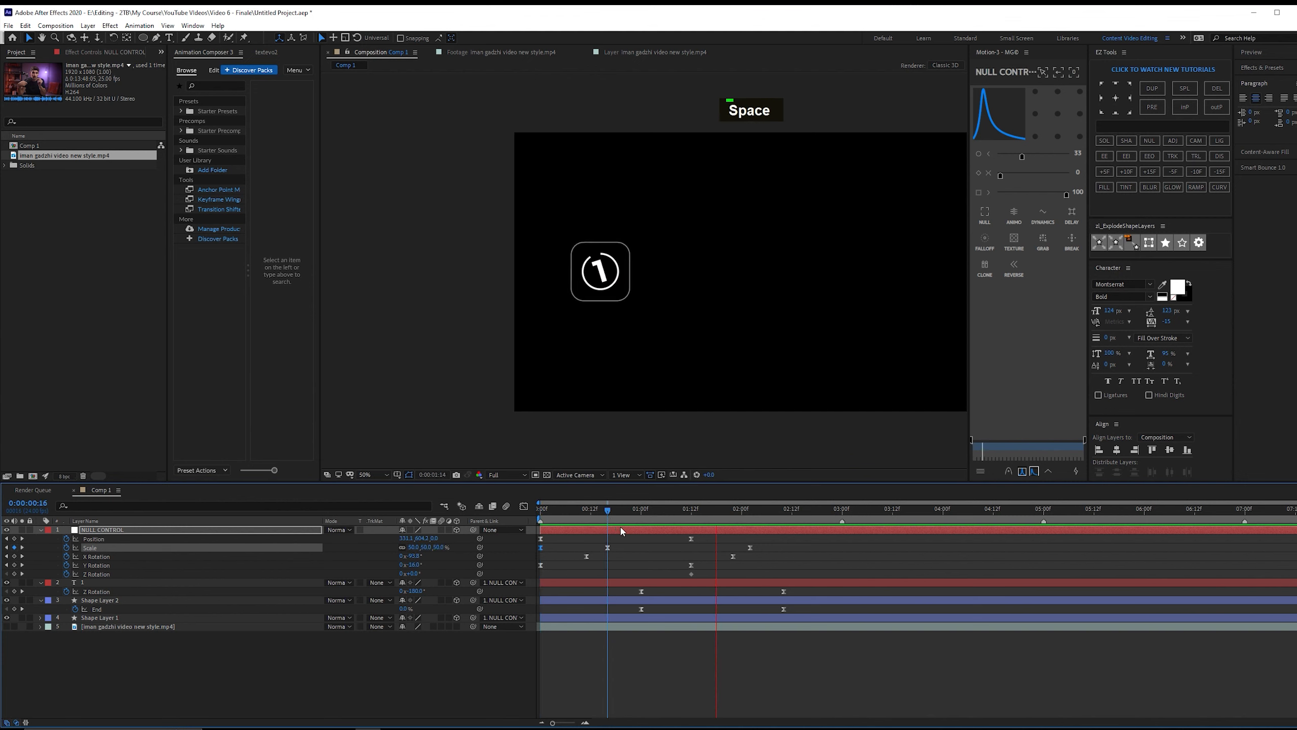
key("space")
left_click(523, 506)
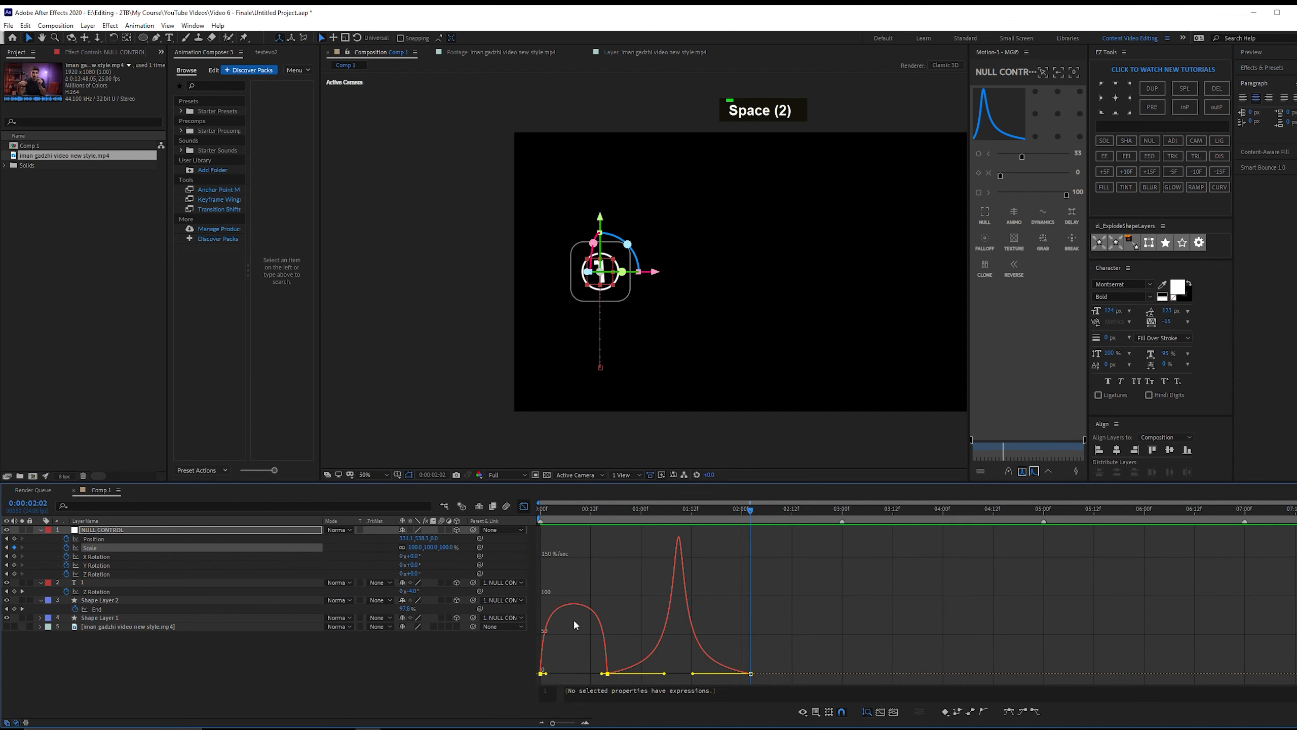
key("space")
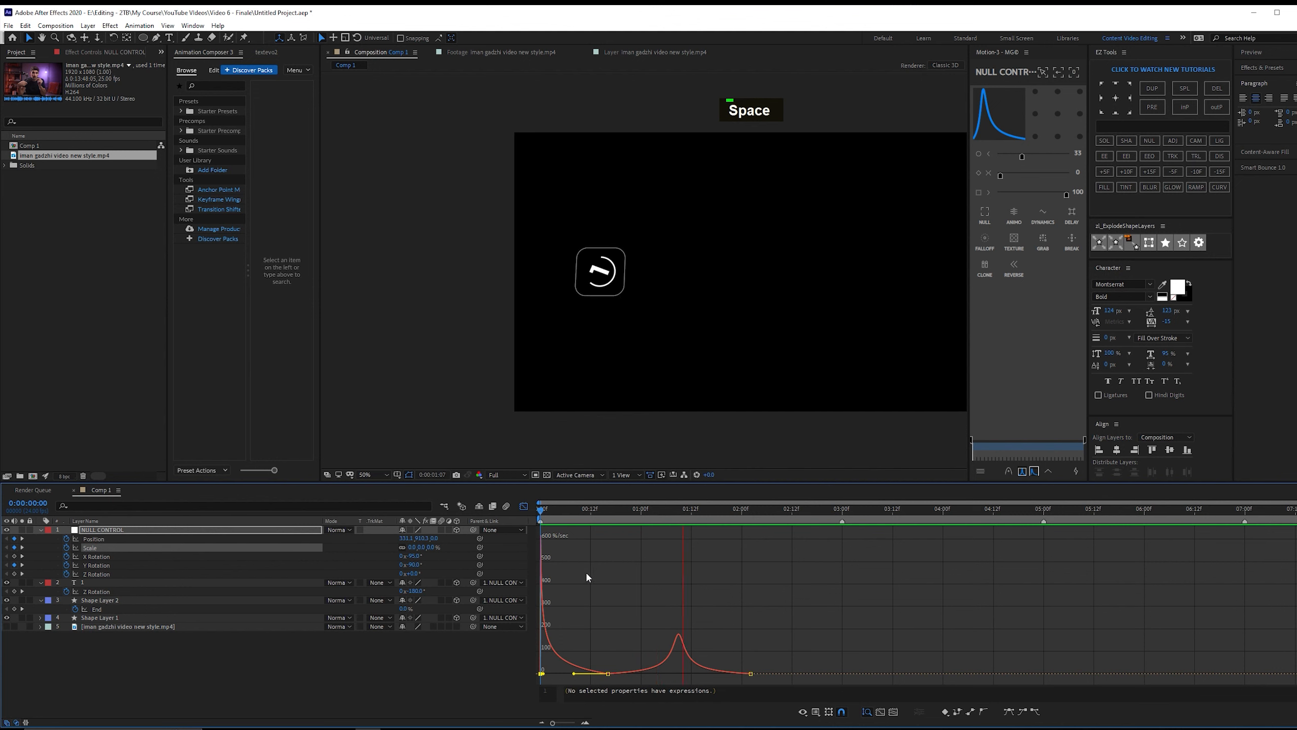
left_click(443, 664)
key("space")
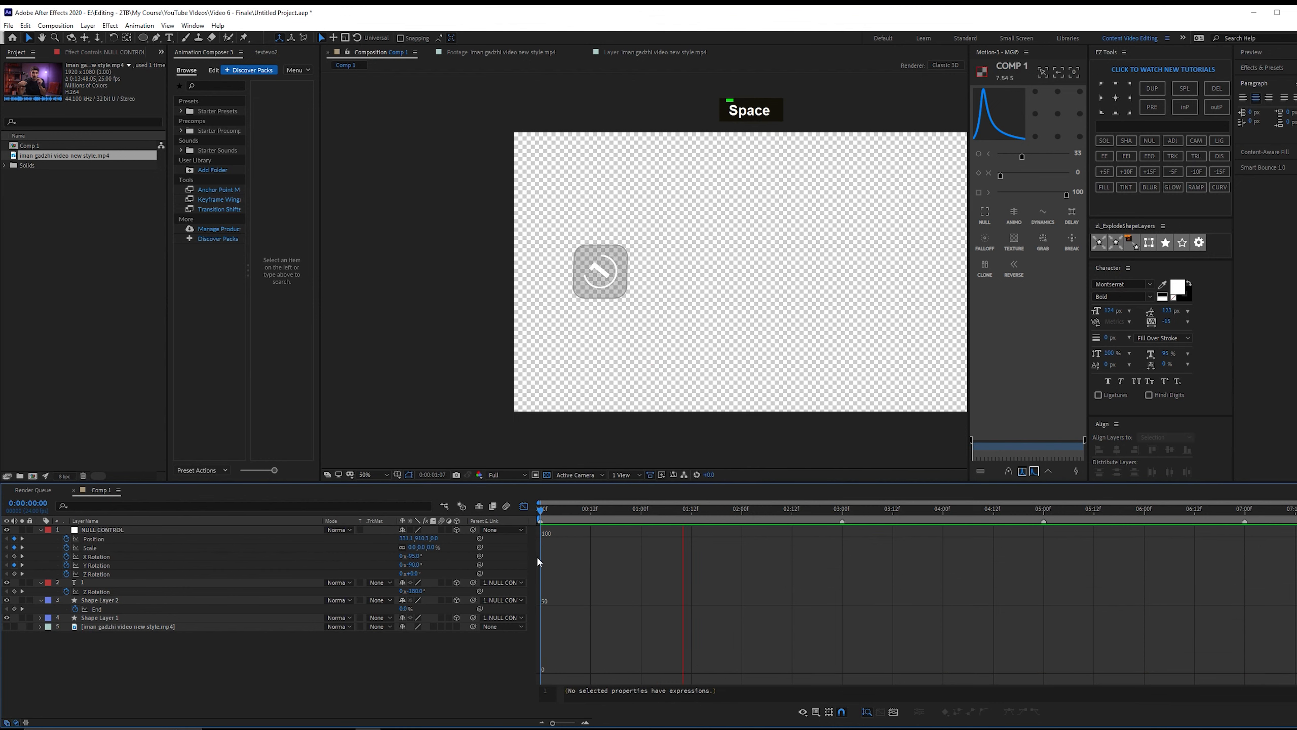
Collapse the layer properties and give the null, the number and both shape layers a Purple label.
left_click(523, 505)
key("u")
left_click(100, 556)
left_click(100, 547, "ctrl")
left_click(99, 538, "ctrl")
left_click(100, 529, "ctrl")
left_click(49, 531)
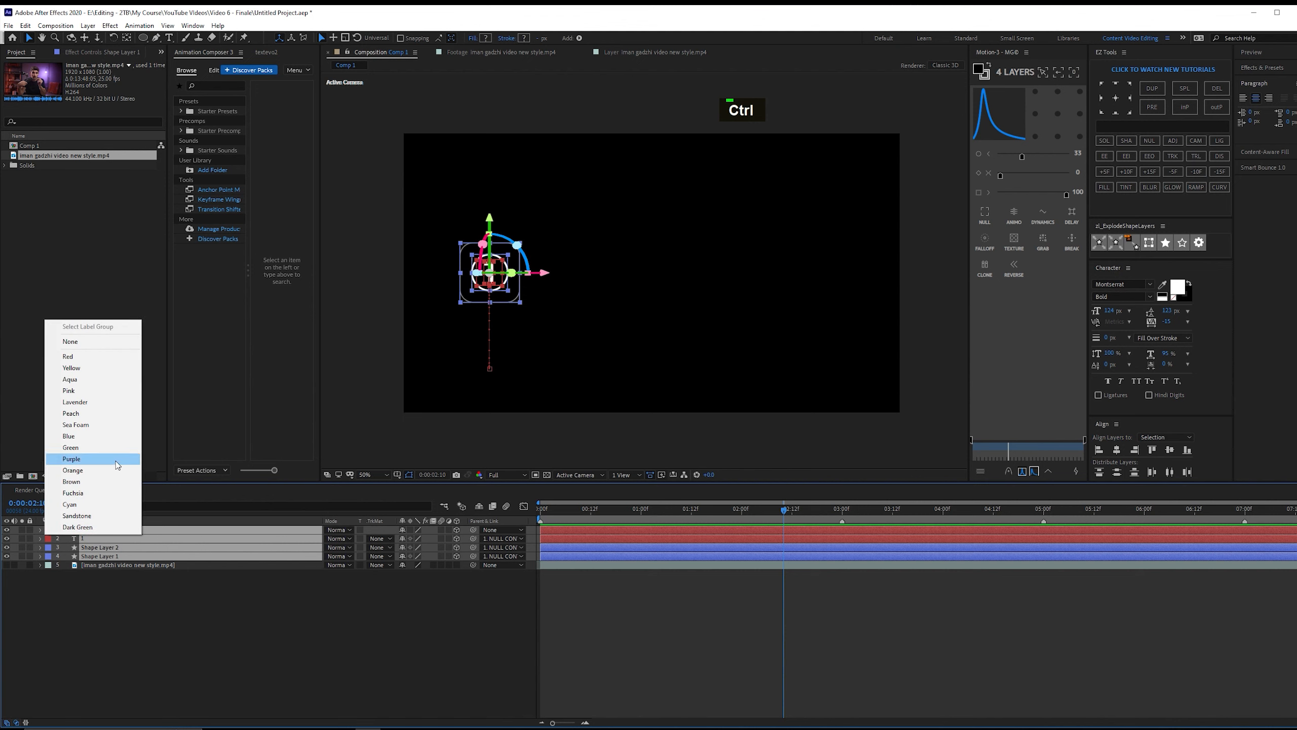
left_click(113, 459)
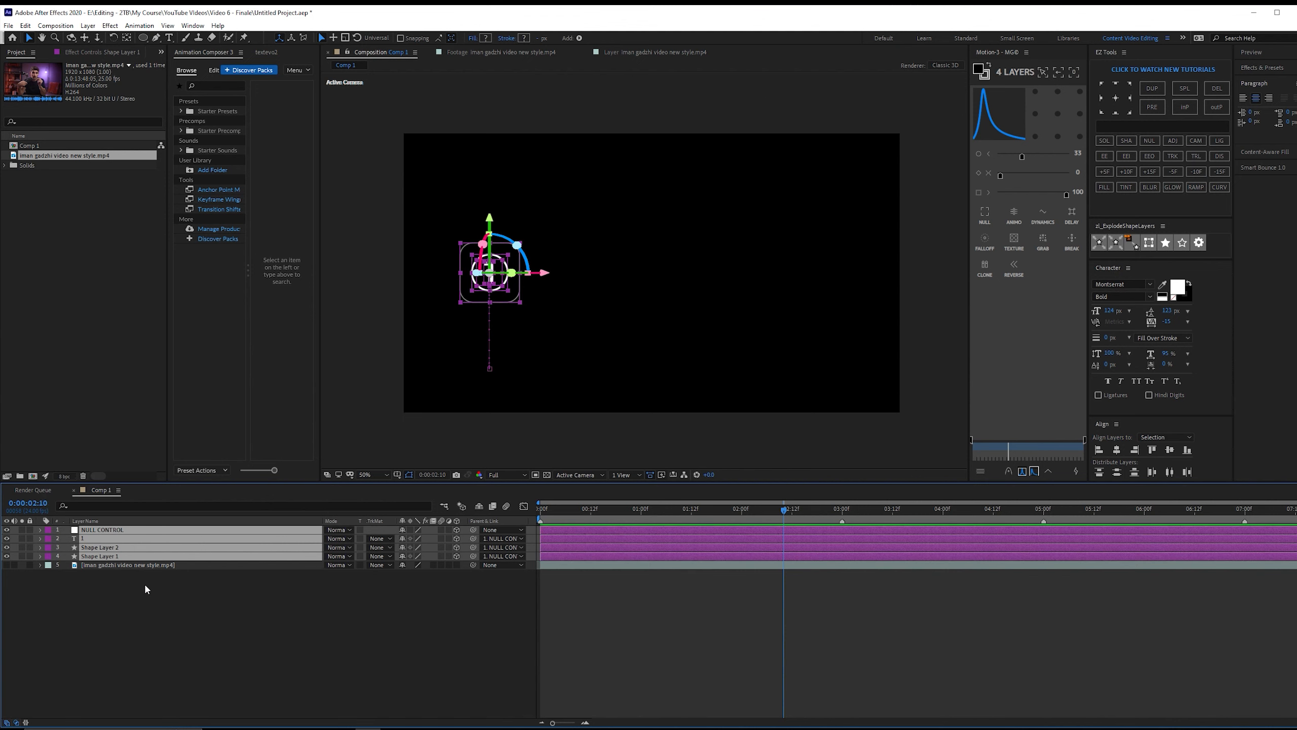
Copy and paste the four tile layers and give the copies a Peach label.
key("ctrl+c")
key("ctrl+v")
left_click(48, 560)
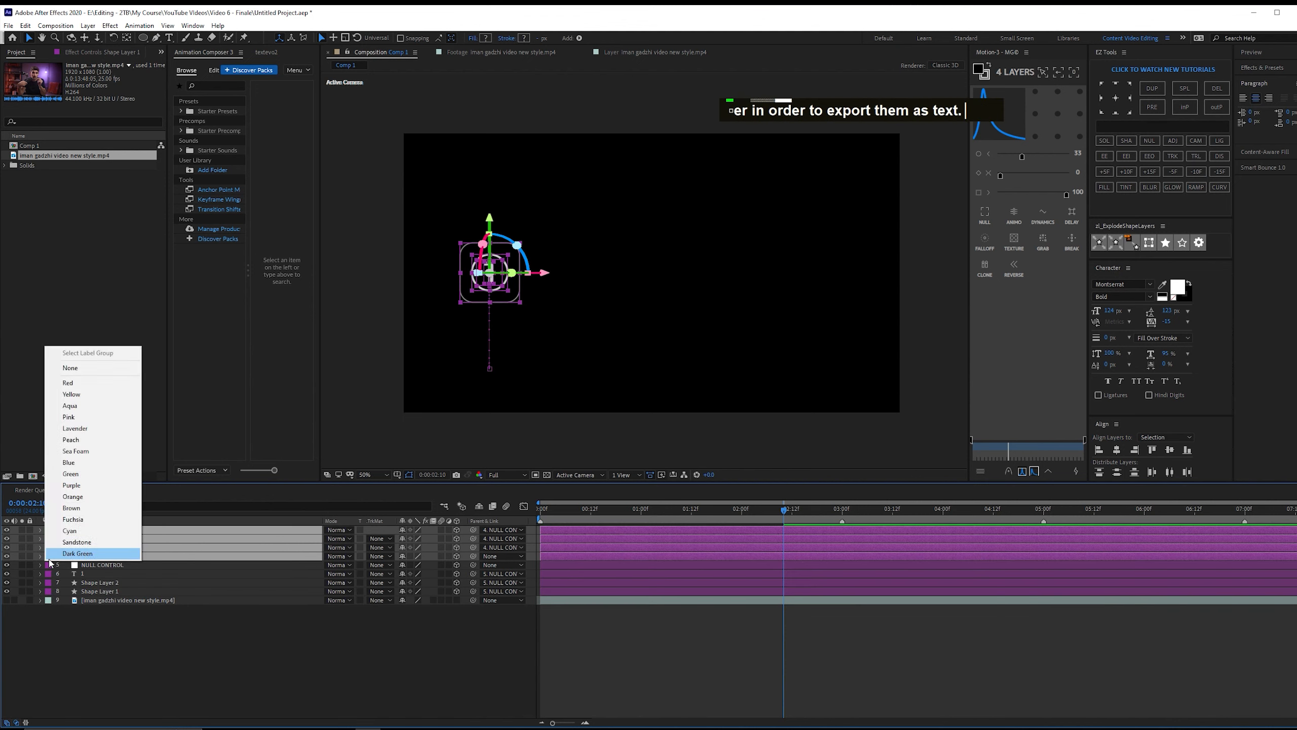
left_click(114, 444)
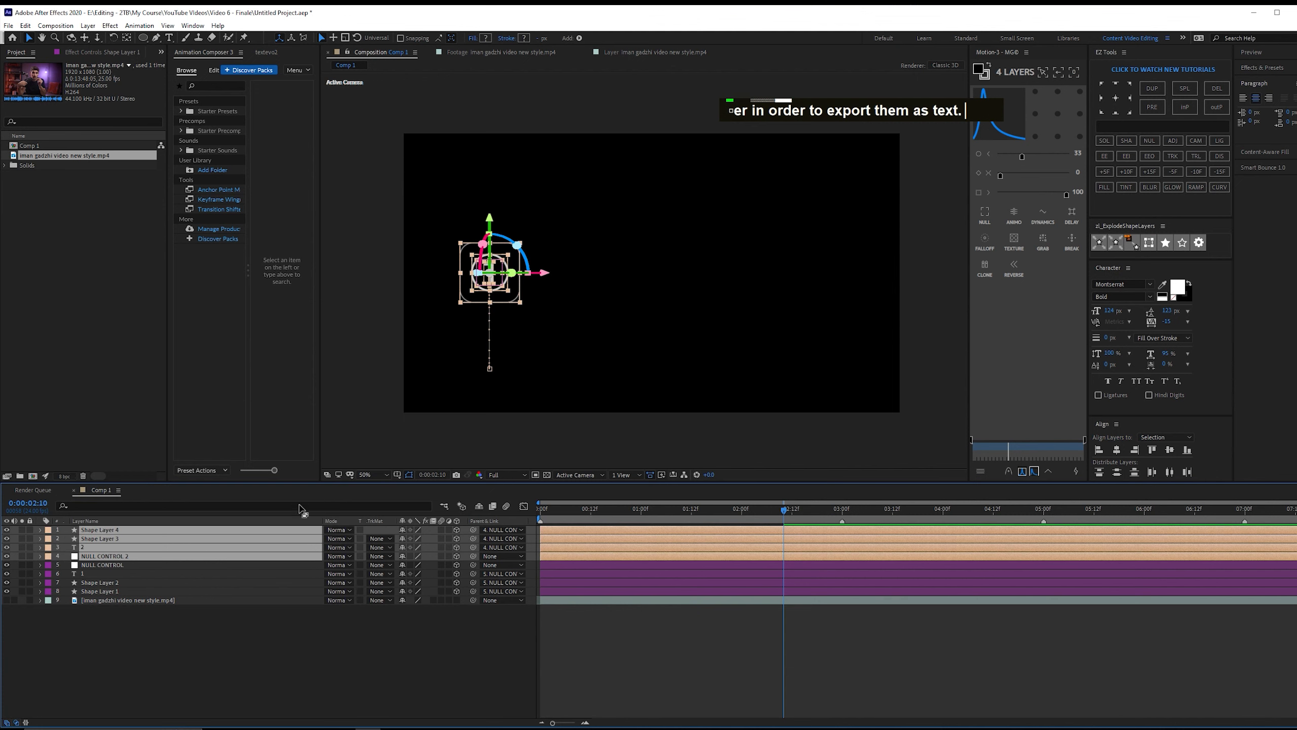
Shift the copied layers to start at 0:00:01:00 and move NULL CONTROL 2's Position keyframes to X 581.1.
left_click_drag(620, 529, 722, 525)
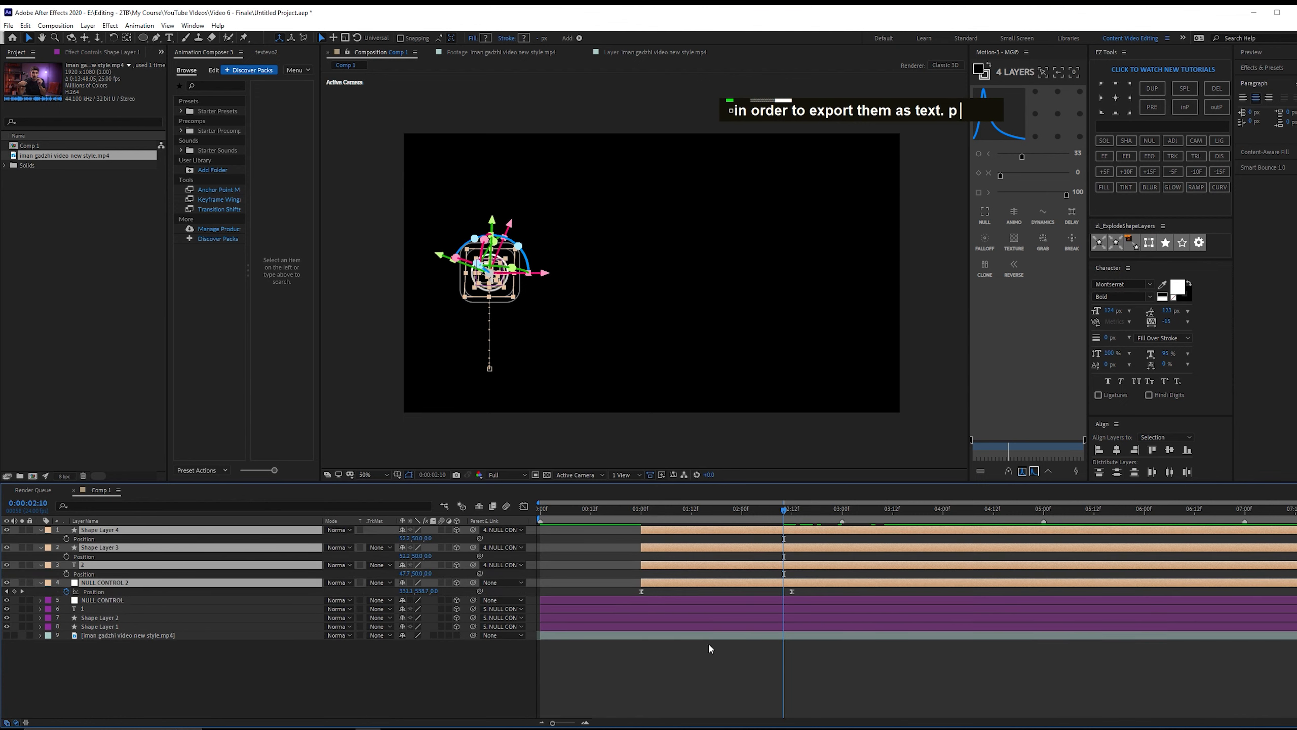
left_click(505, 682)
key("Page_Down")
key("Page_Down")
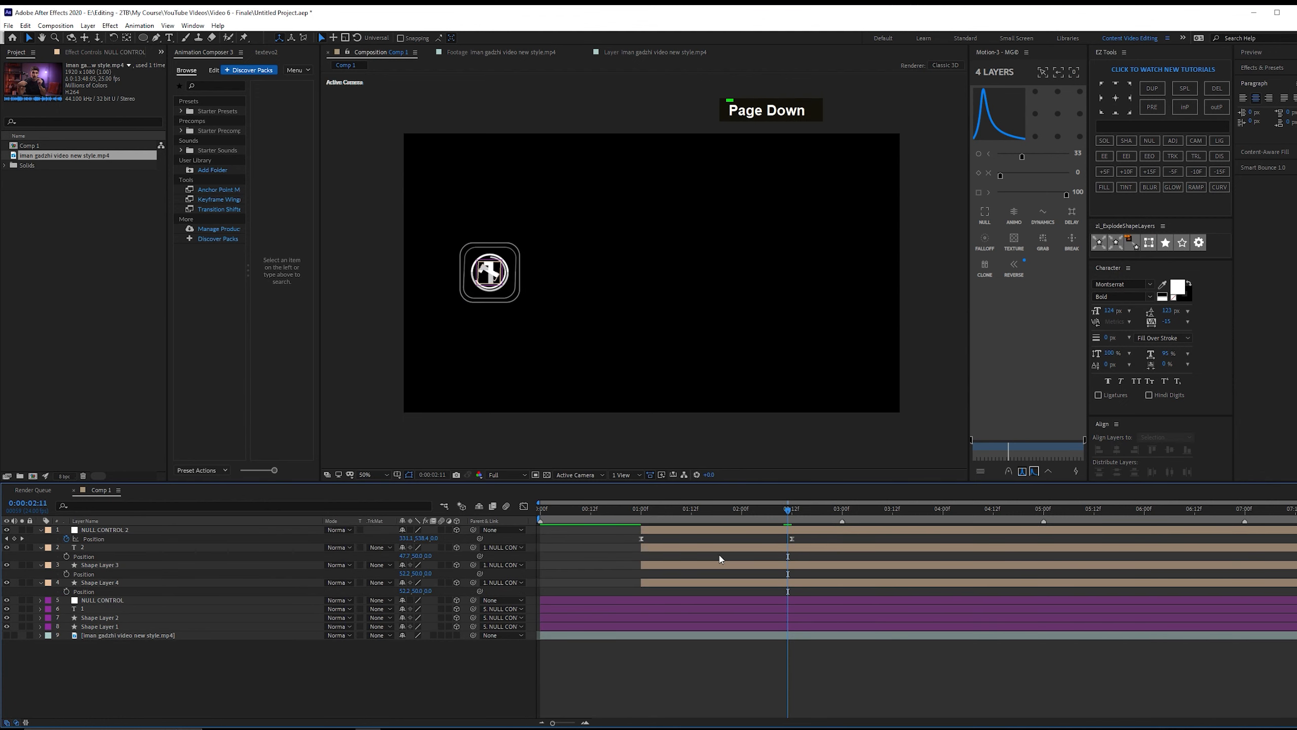
left_click(156, 539)
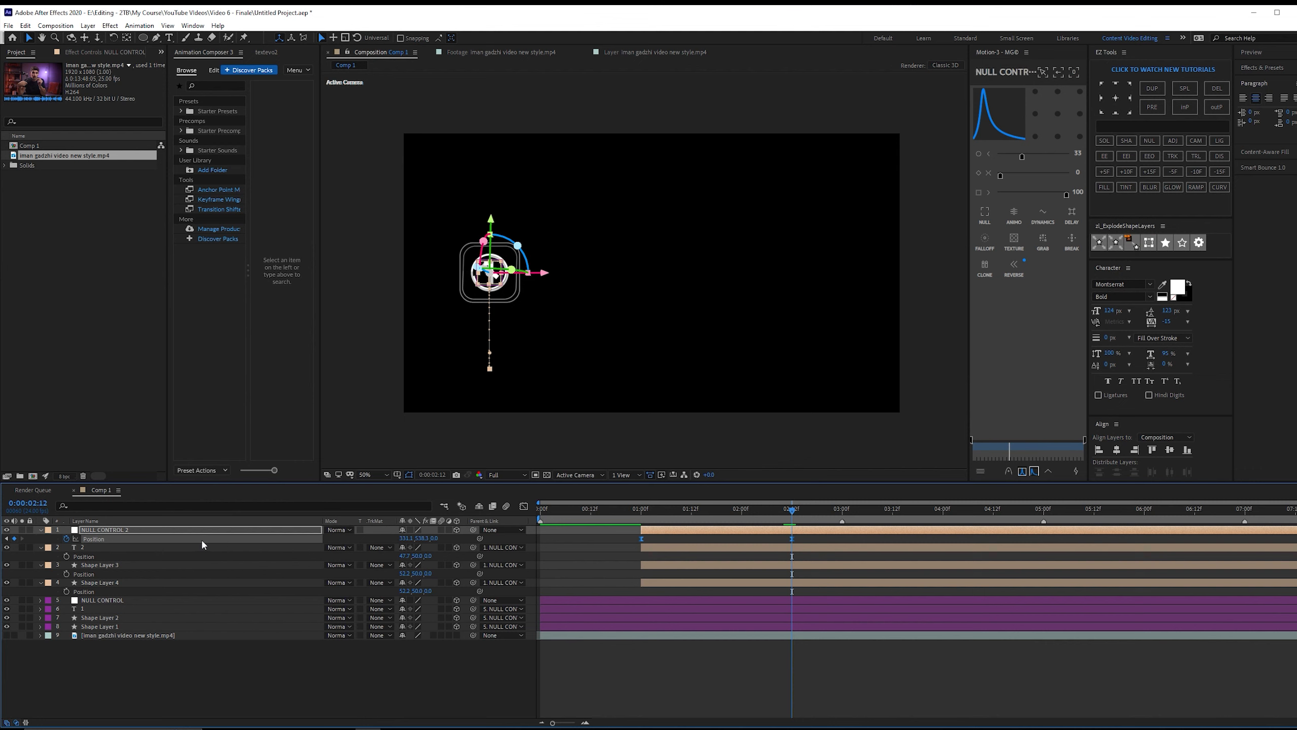
left_click(366, 535)
left_click(95, 539)
left_click_drag(407, 539, 566, 539)
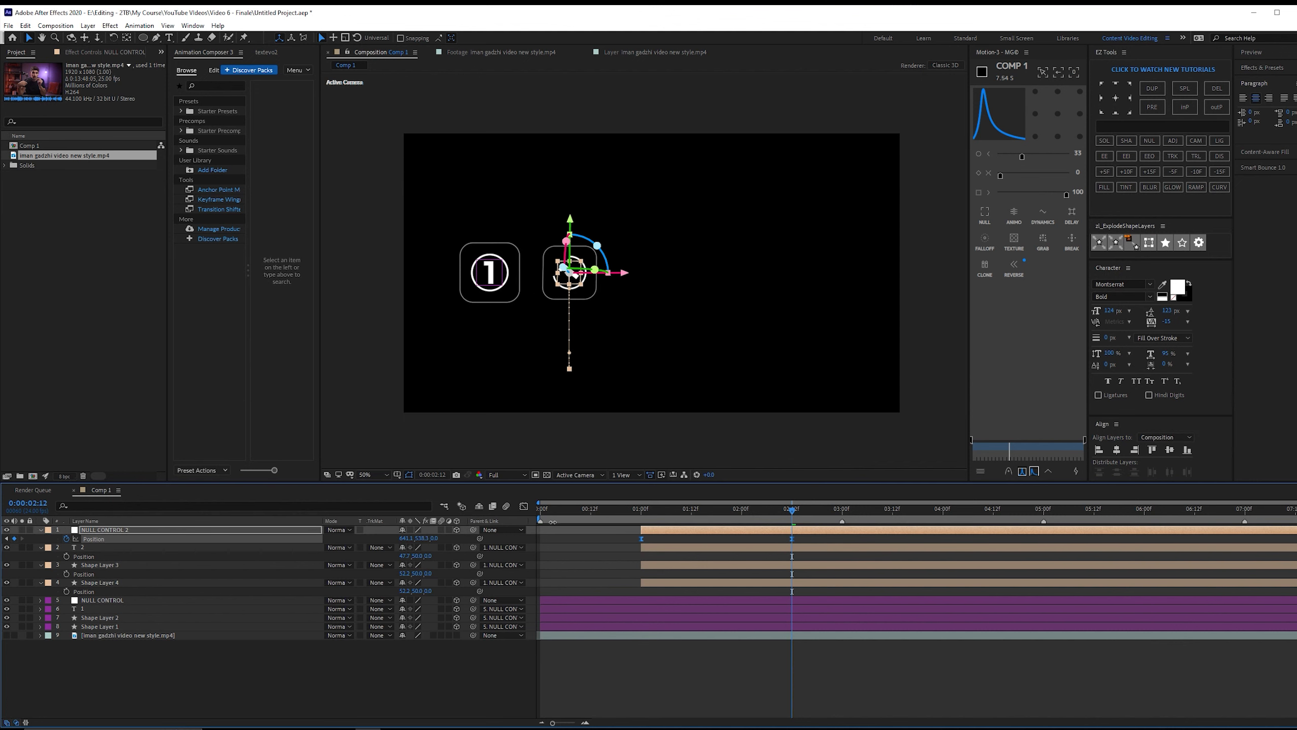
left_click_drag(553, 522, 534, 522)
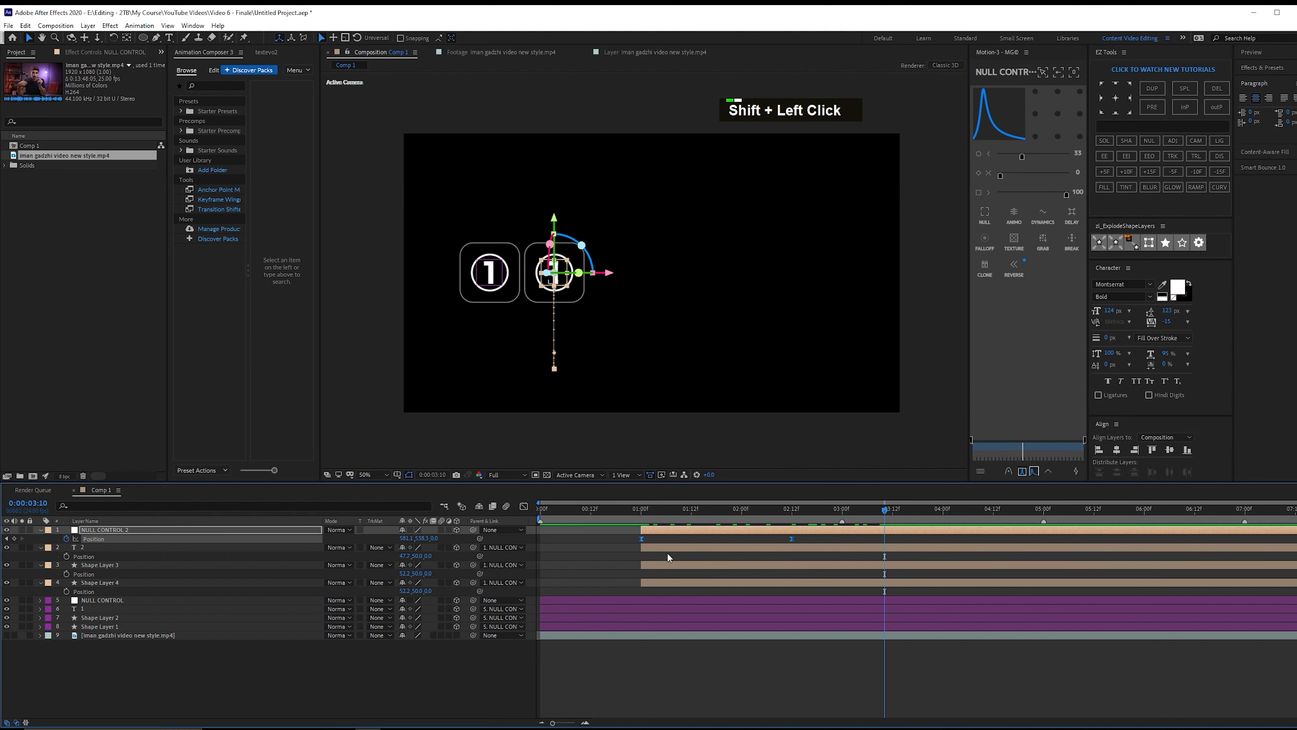
Move the second tile's four layers earlier to start about three frames into the composition, and preview the stagger.
left_click(661, 583, "shift")
left_click_drag(656, 531, 566, 534)
key("space")
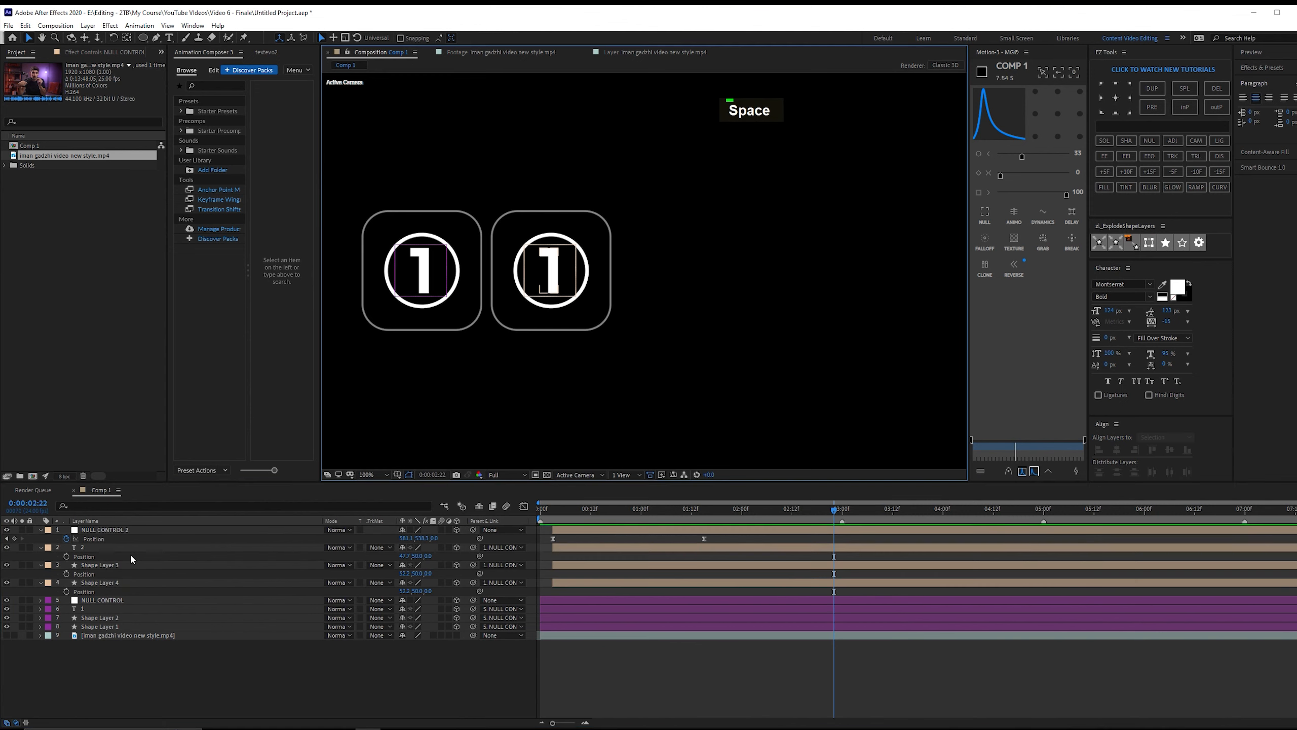
Change the second tile's number text to 2.
left_click(135, 556)
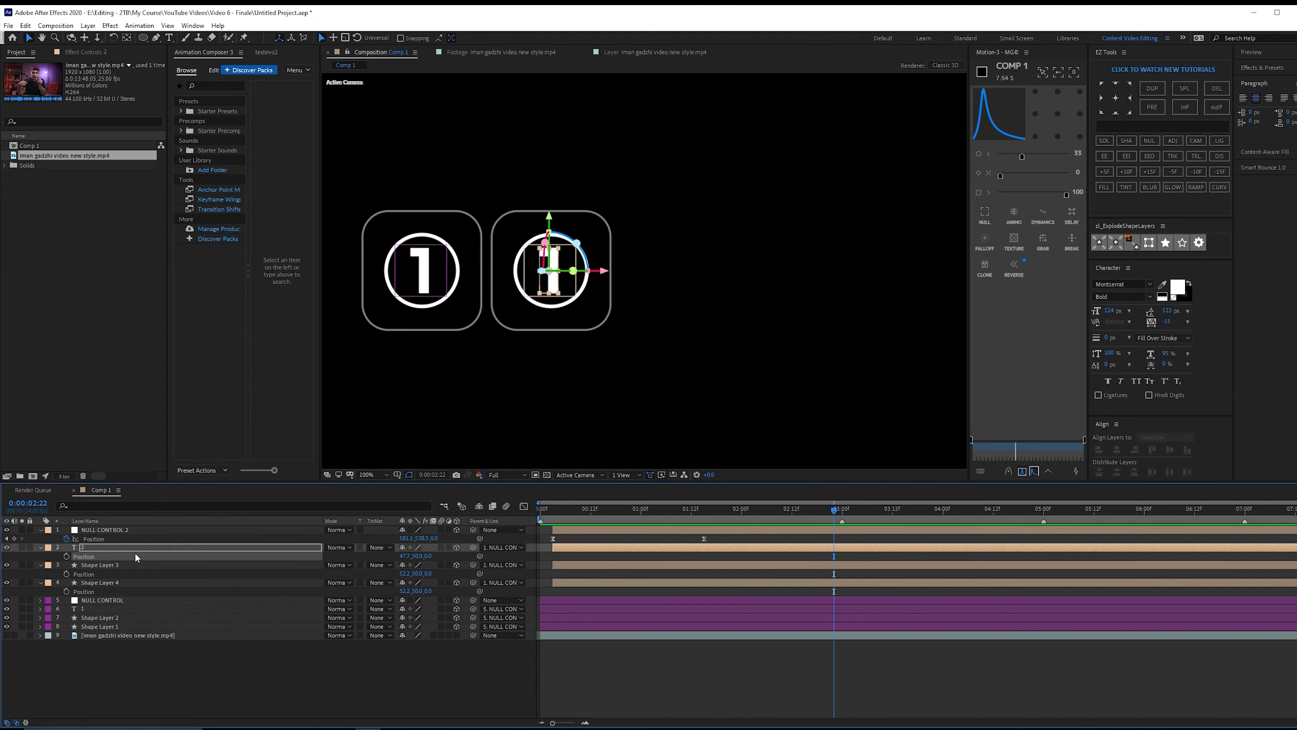
double_click(125, 548)
type("2")
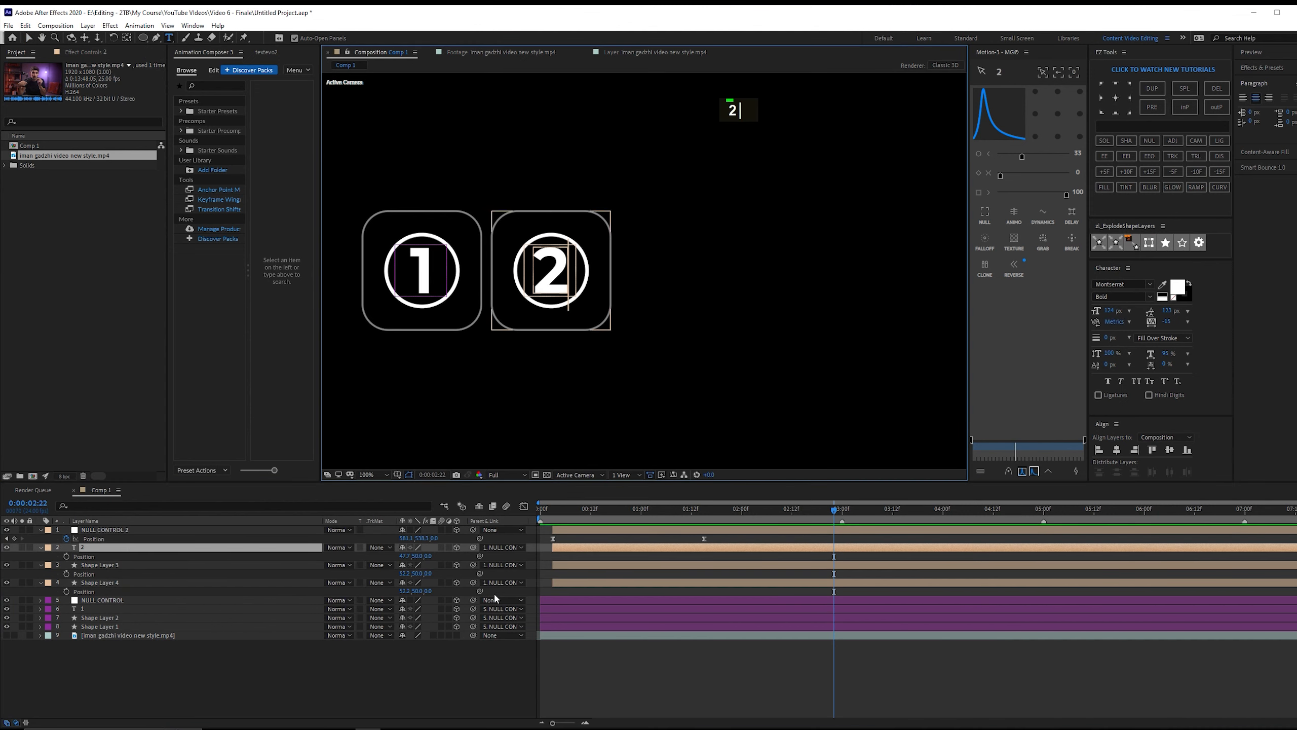
key("ctrl+z")
Duplicate the second tile's null, number and shape layers and give the duplicates a Green label.
left_click(123, 581)
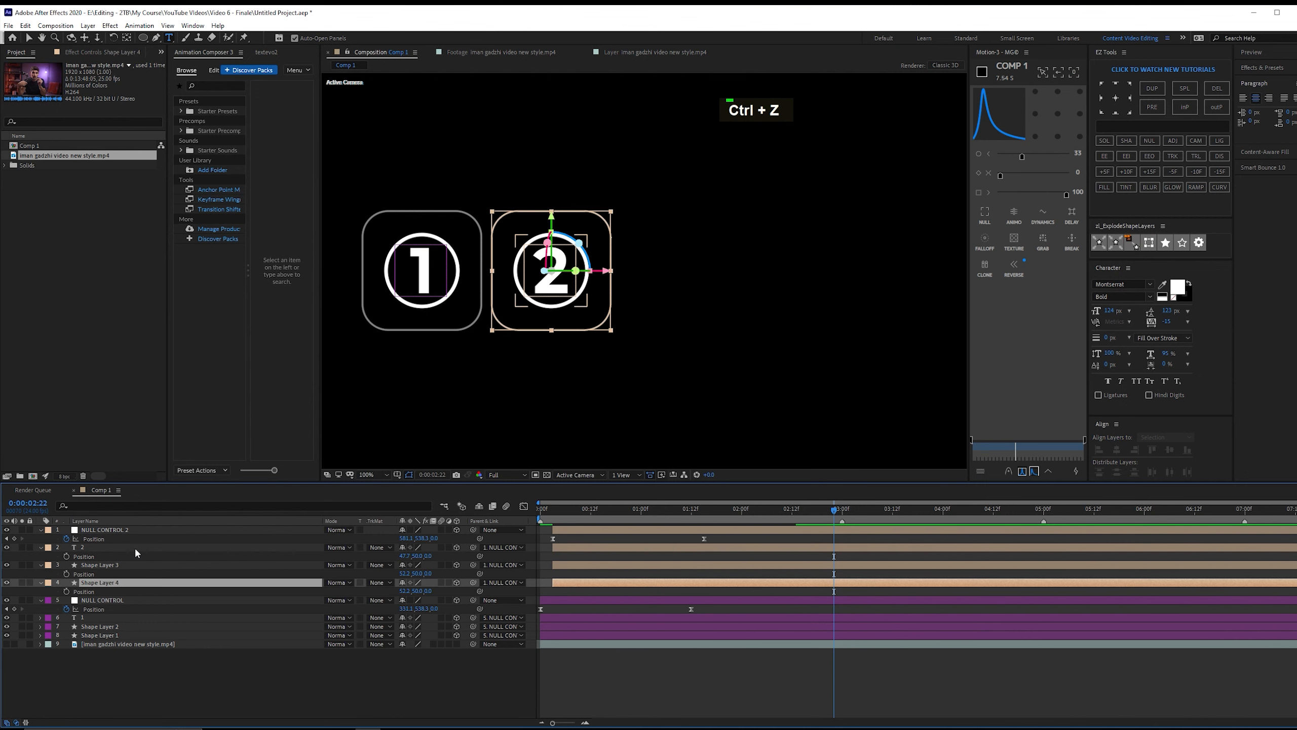
left_click(105, 529, "shift")
scroll(579, 406, "down", 4)
scroll(580, 406, "up", 2)
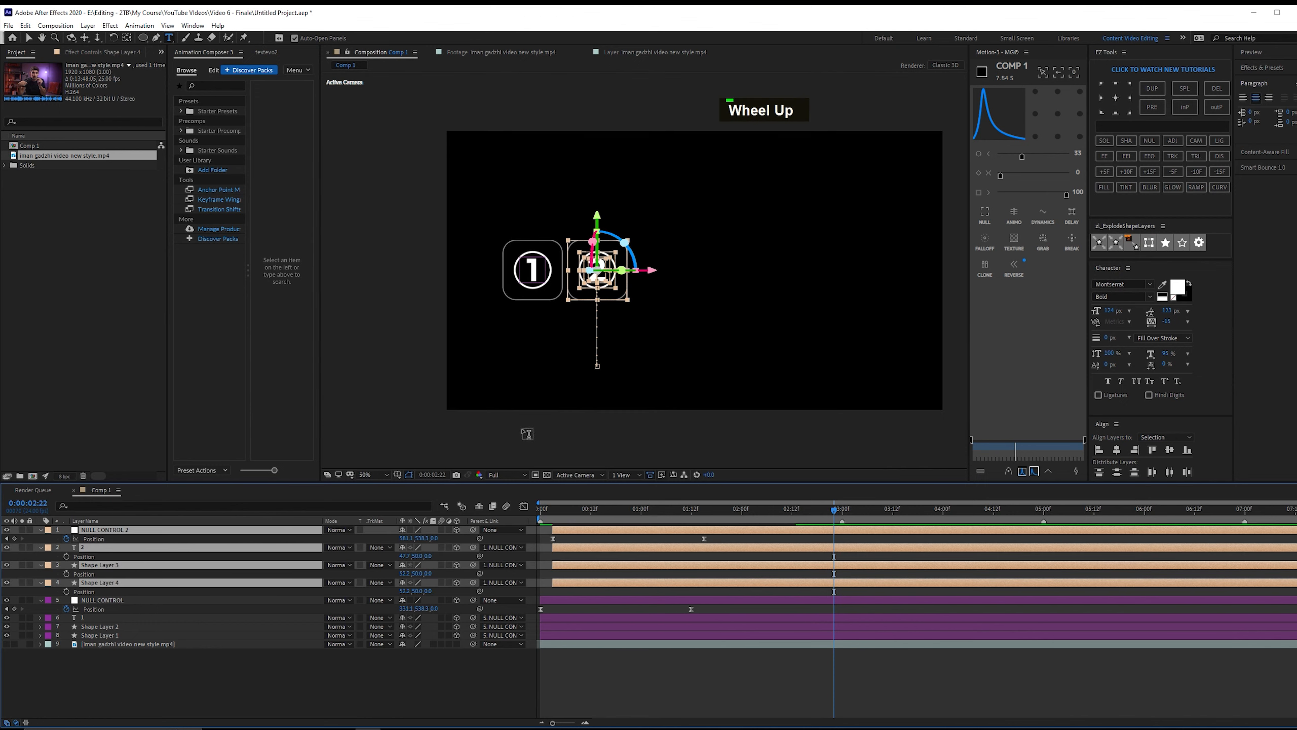
left_click(134, 528)
left_click(115, 584, "shift")
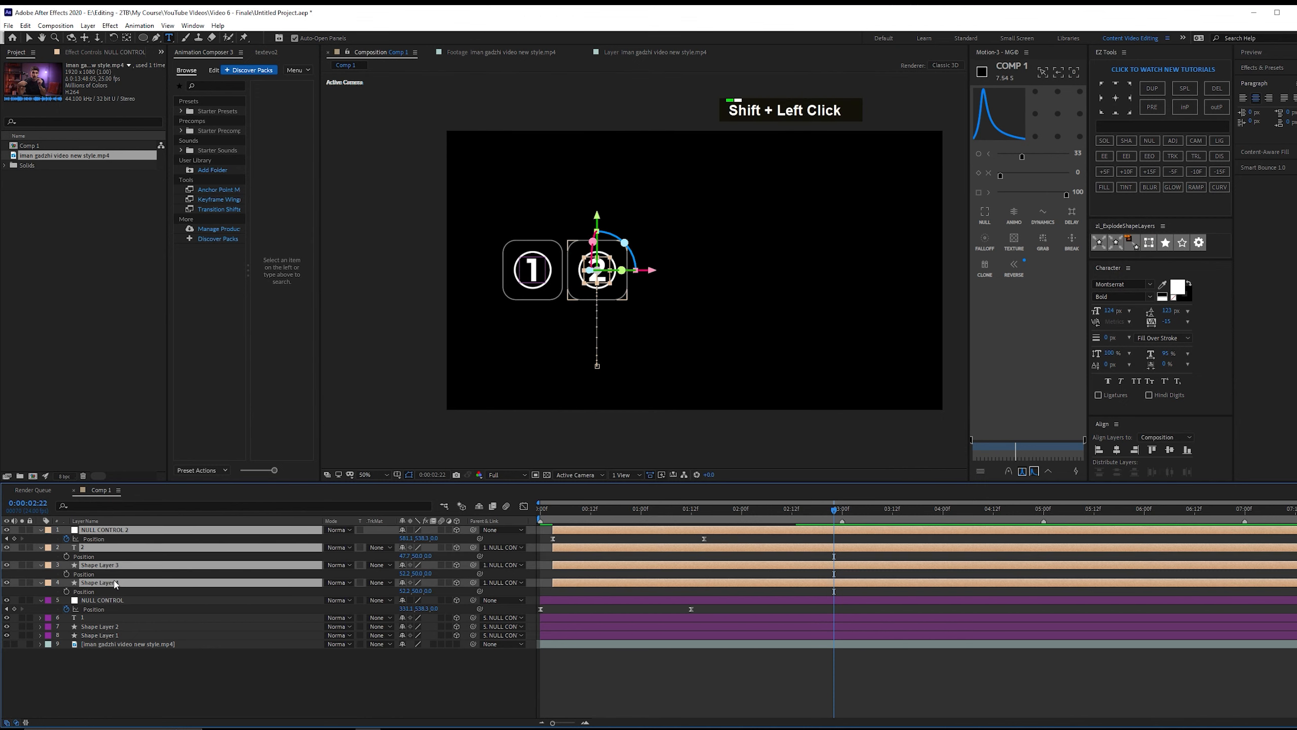
key("ctrl+d")
left_click(49, 529)
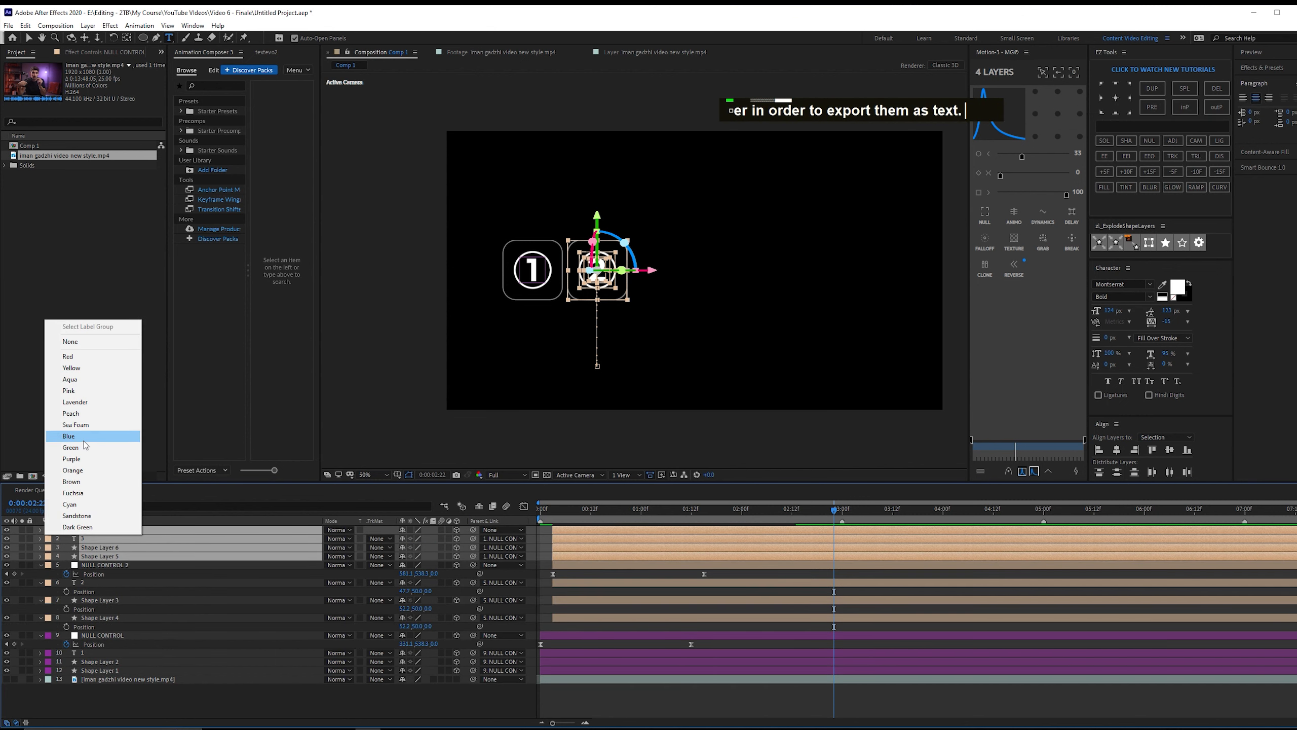
left_click(85, 445)
Offset the green layers about three frames later and set NULL CONTROL 3's Position X to 831.1 at 0:00:01:18.
left_click_drag(577, 529, 589, 528)
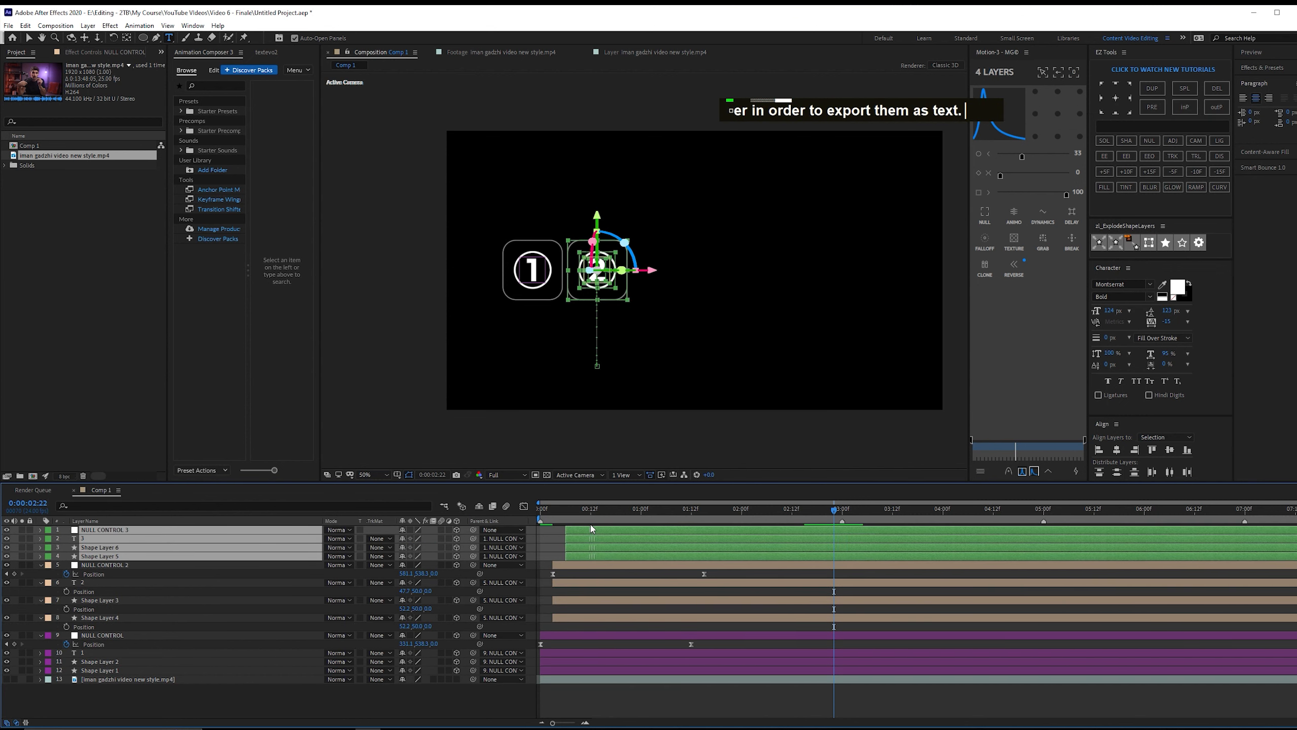
key("p")
left_click_drag(731, 511, 717, 515)
left_click(137, 538)
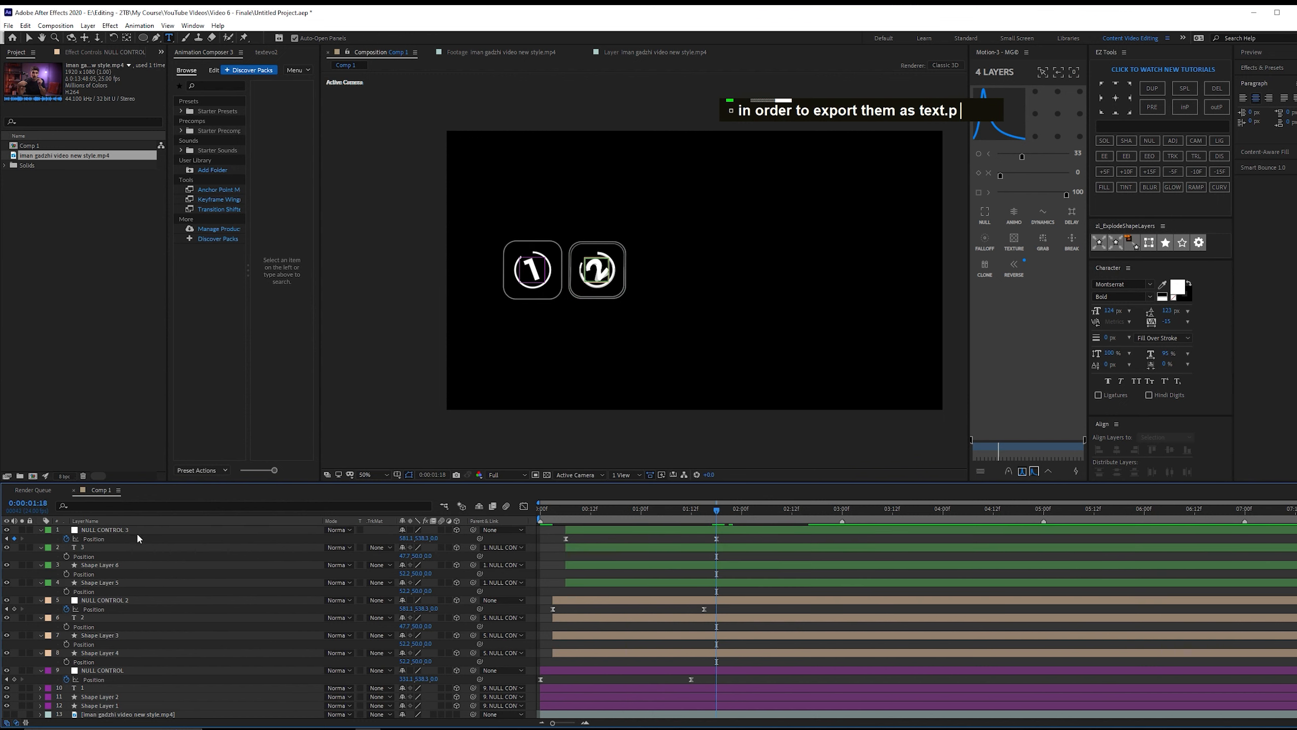
left_click(138, 538)
left_click(411, 538)
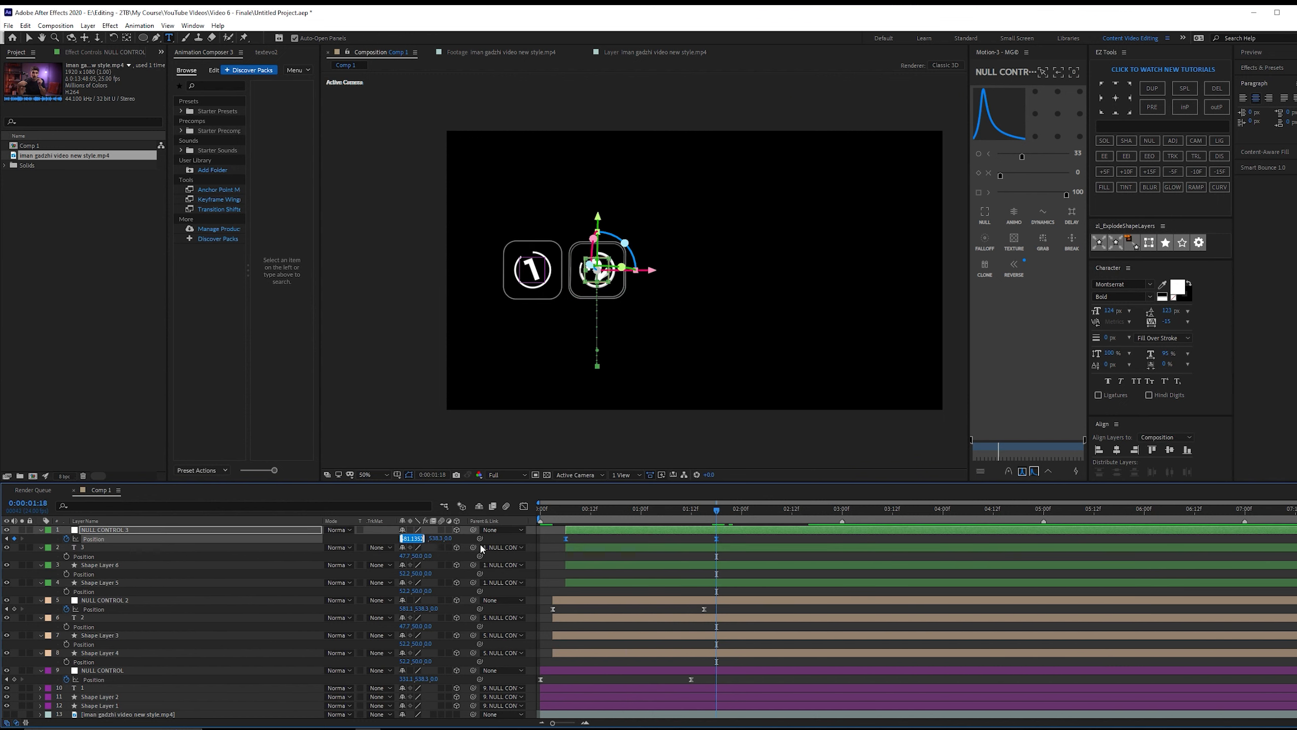
type("831.1")
key("Return")
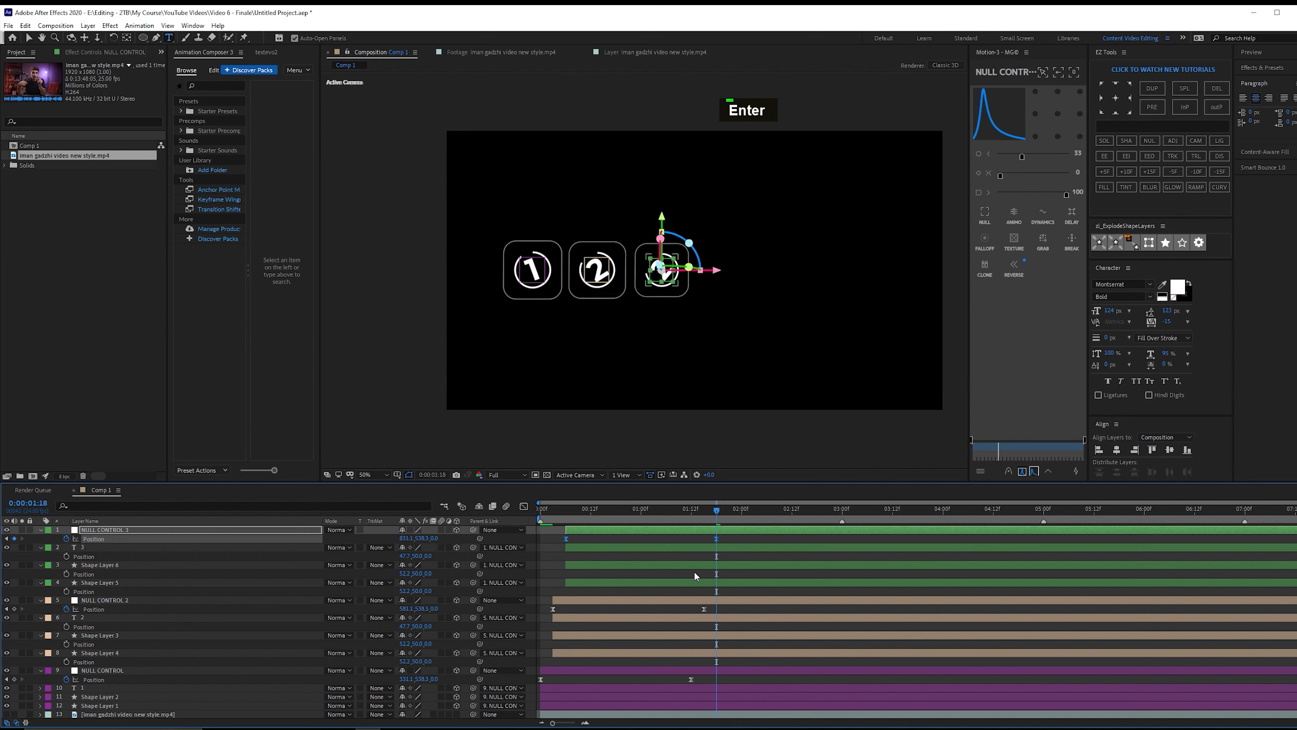
Duplicate the third tile's four layers, offset the duplicates about three frames later and give them a Blue label.
left_click(717, 583)
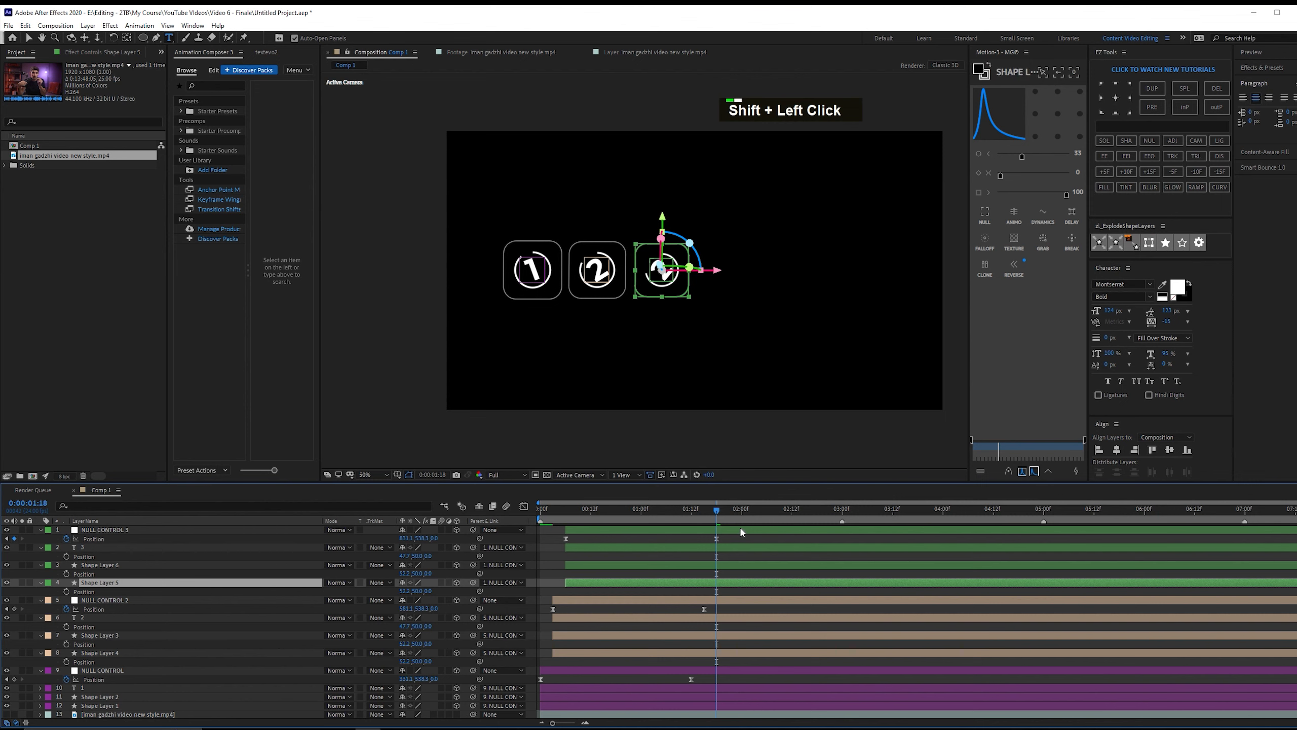
left_click(740, 531, "shift")
double_click(725, 537)
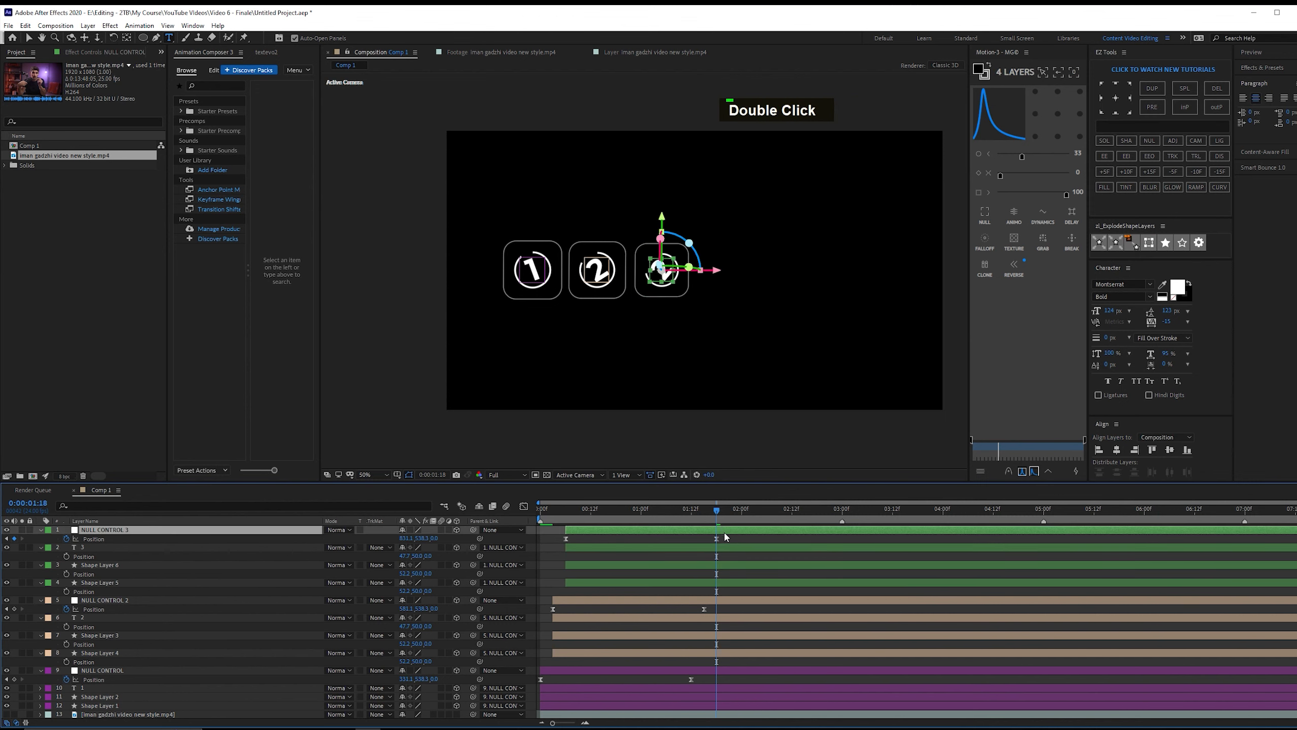
left_click(728, 581, "shift")
key("ctrl+d")
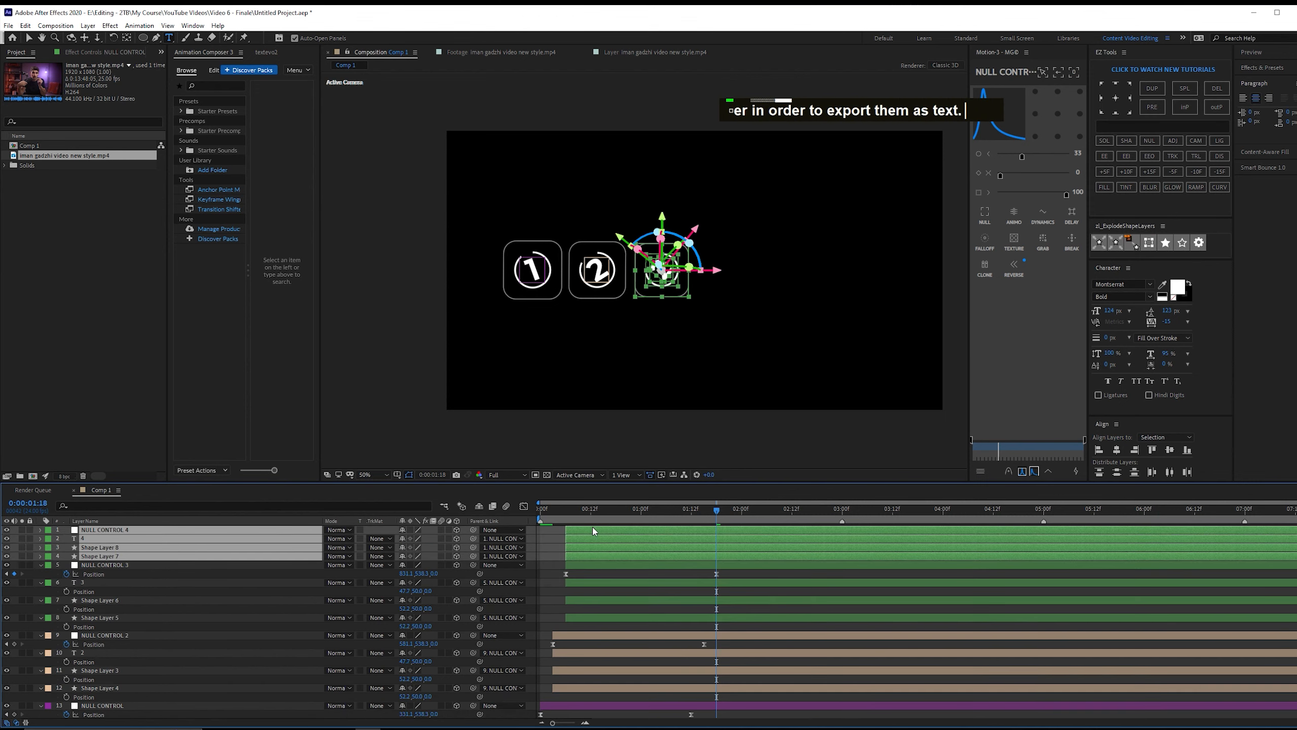
left_click_drag(591, 530, 603, 528)
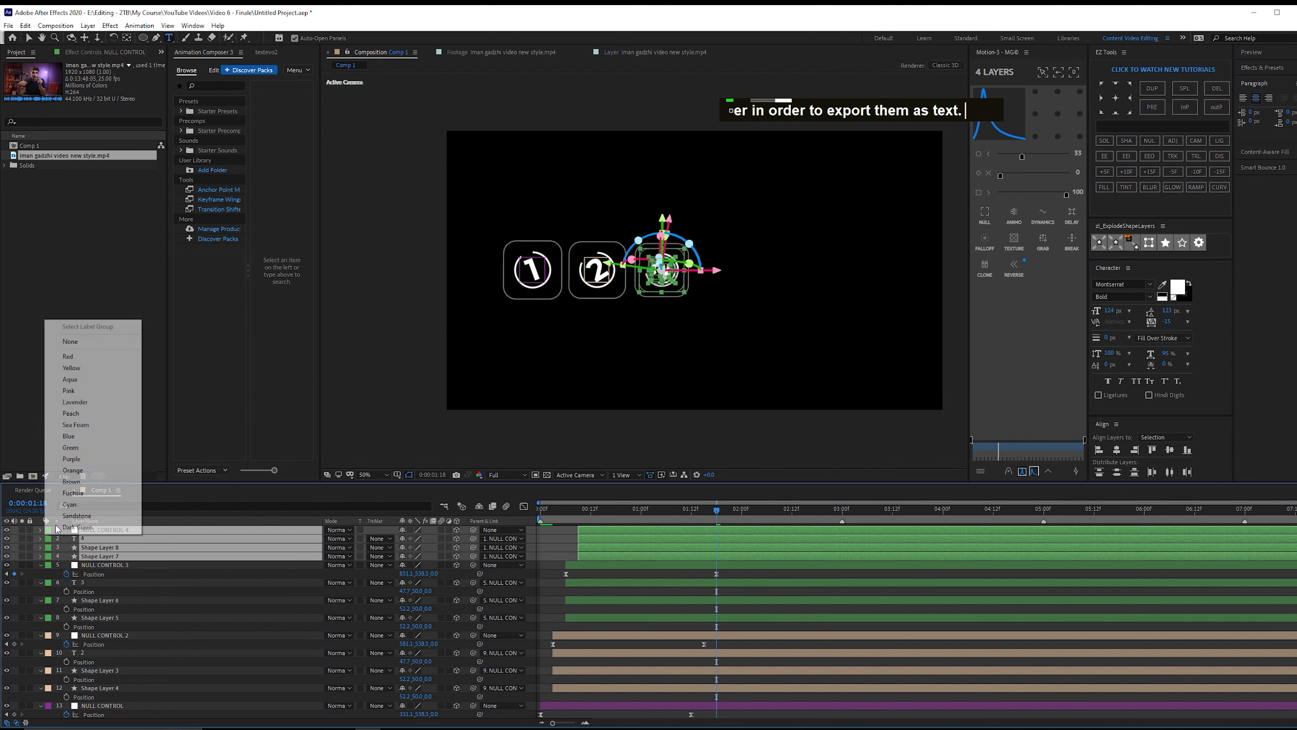
left_click(48, 530)
left_click(121, 437)
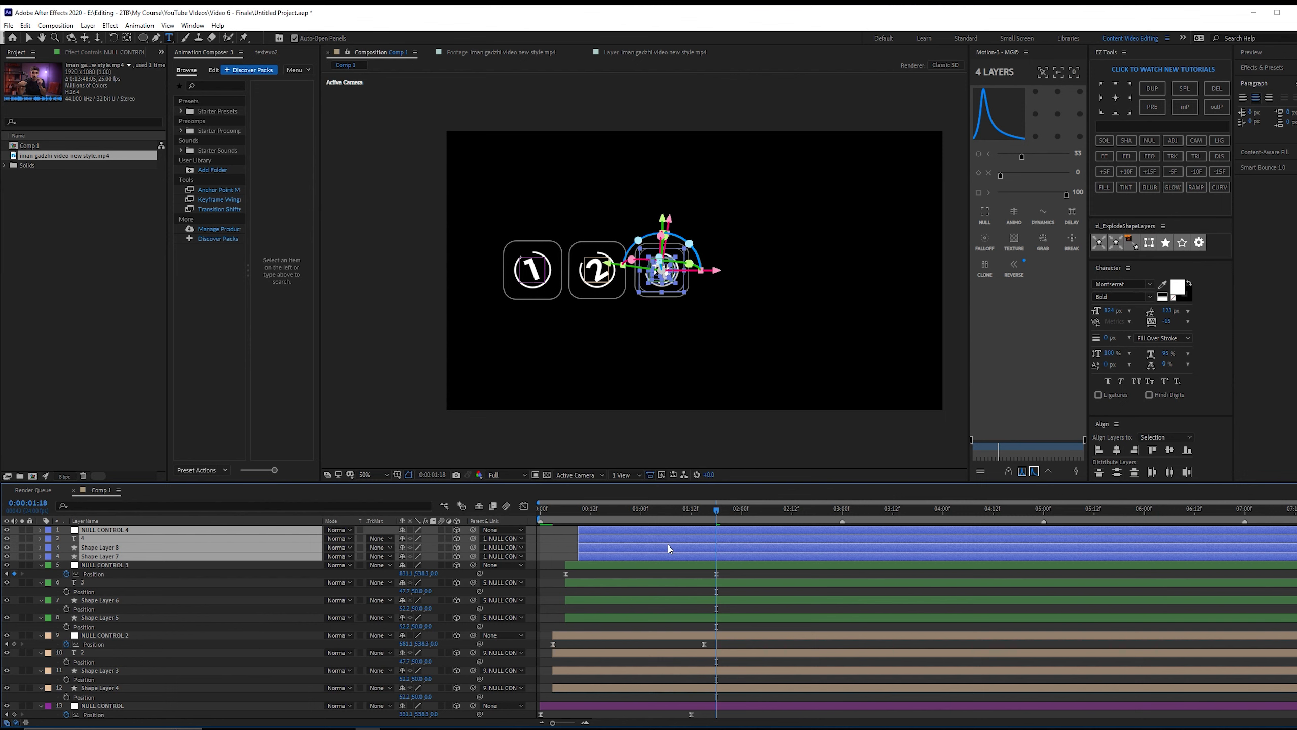
Add 250 to NULL CONTROL 4's Position X at 0:00:01:21, placing the fourth tile at X 1081.1.
key("p")
key("Page_Down")
key("Page_Down")
key("Page_Down")
left_click(751, 540)
left_click(267, 539)
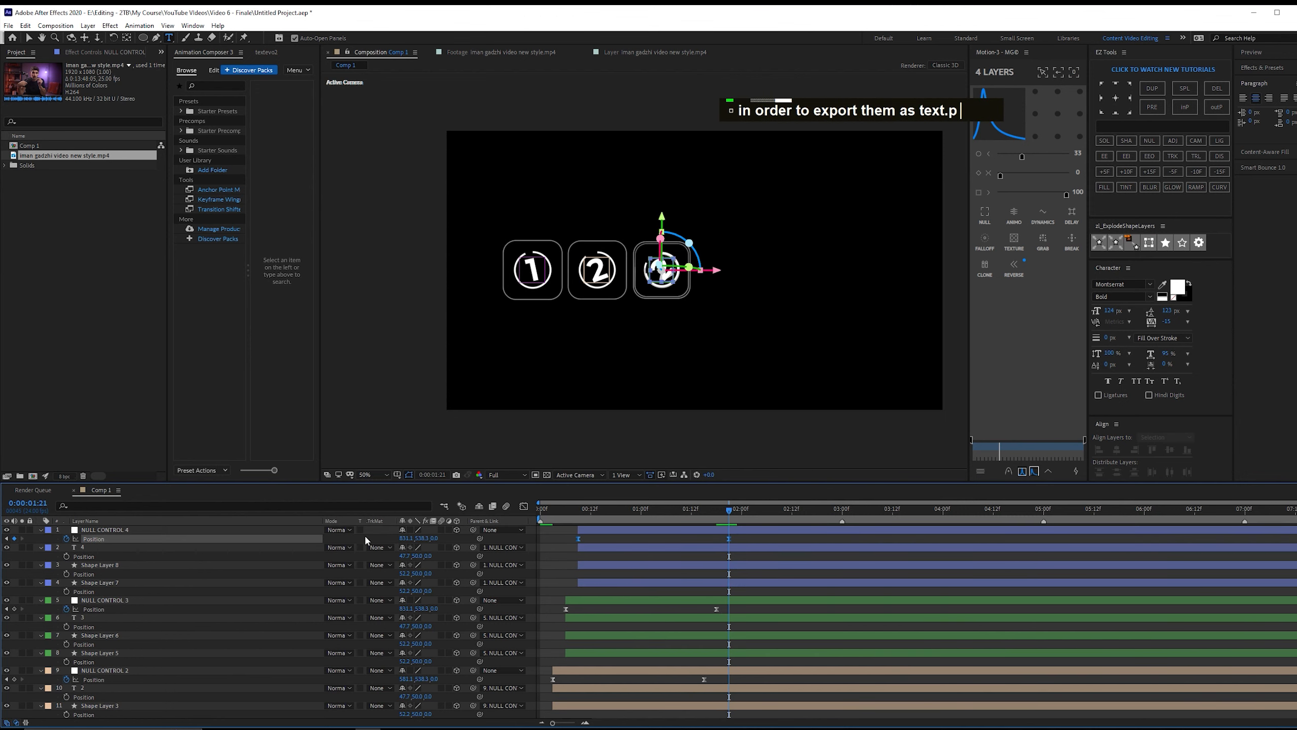
left_click(411, 538)
type("1352+250")
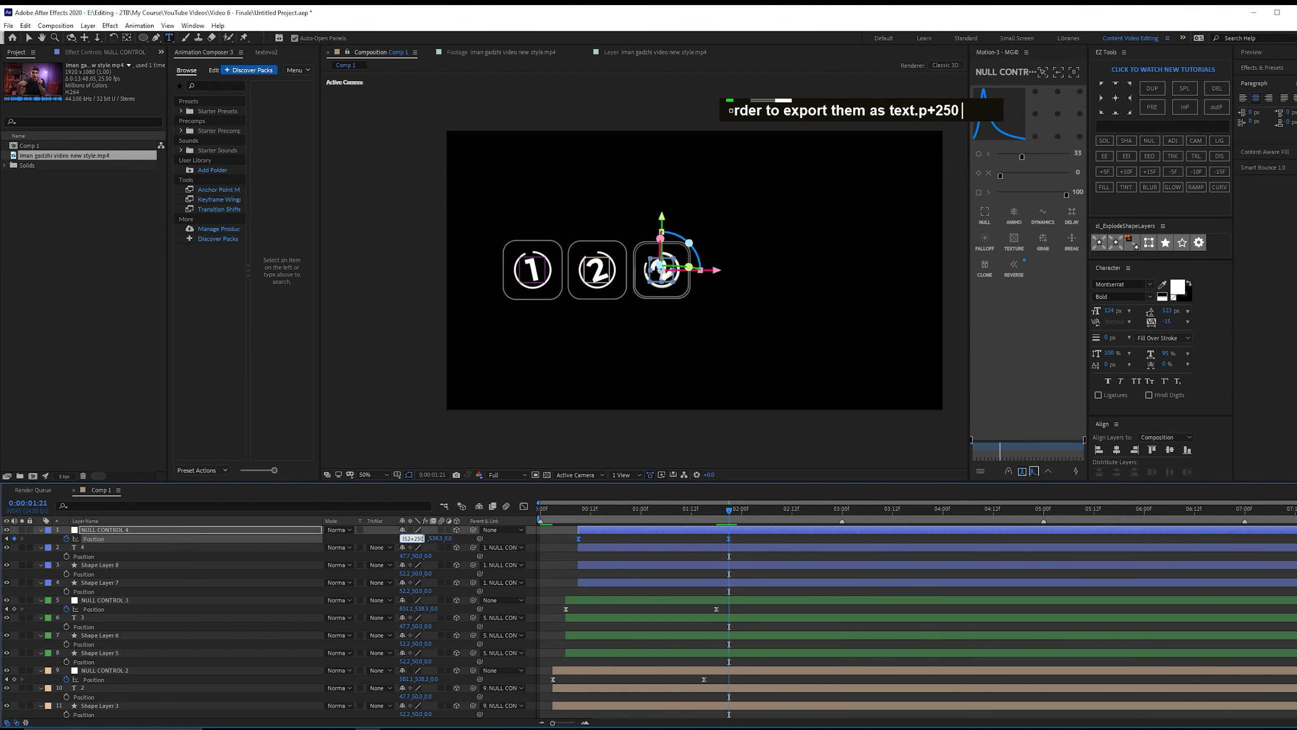
key("Return")
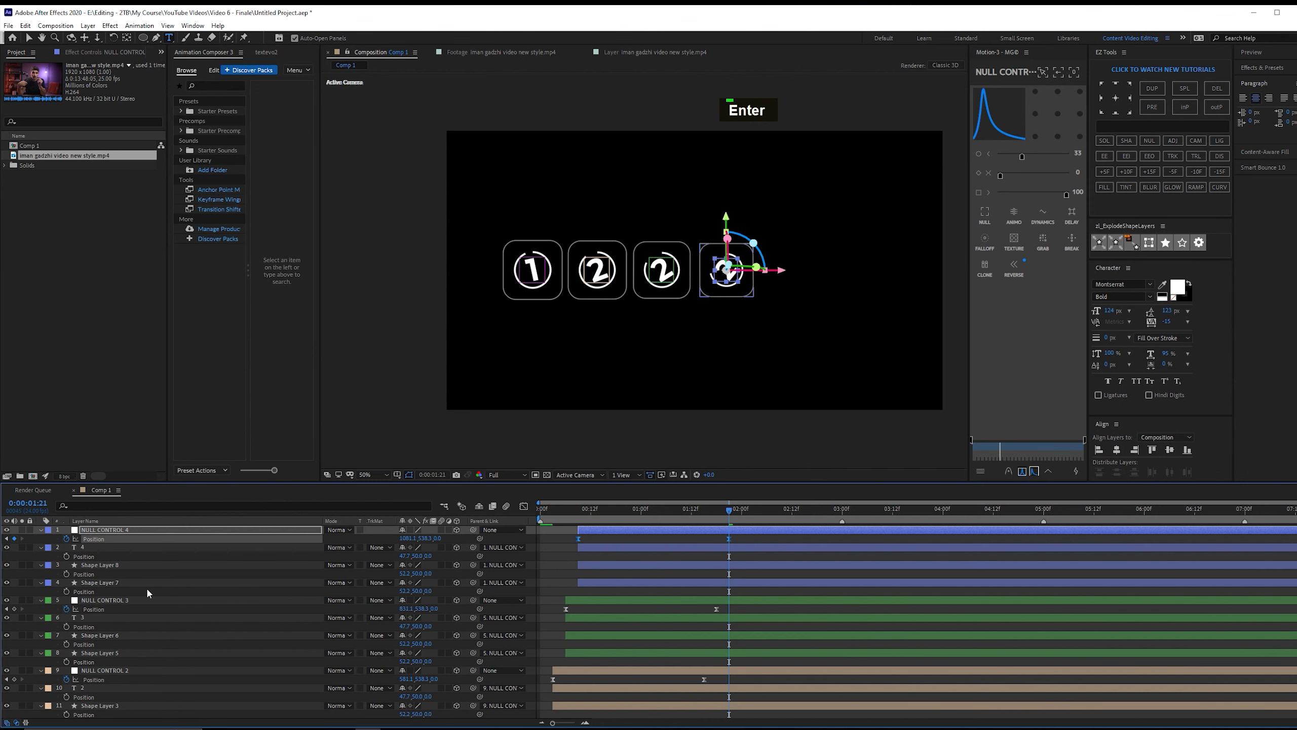
Preview the staggered tiles and renumber the third tile to 3 and the fourth tile to 4.
key("F2")
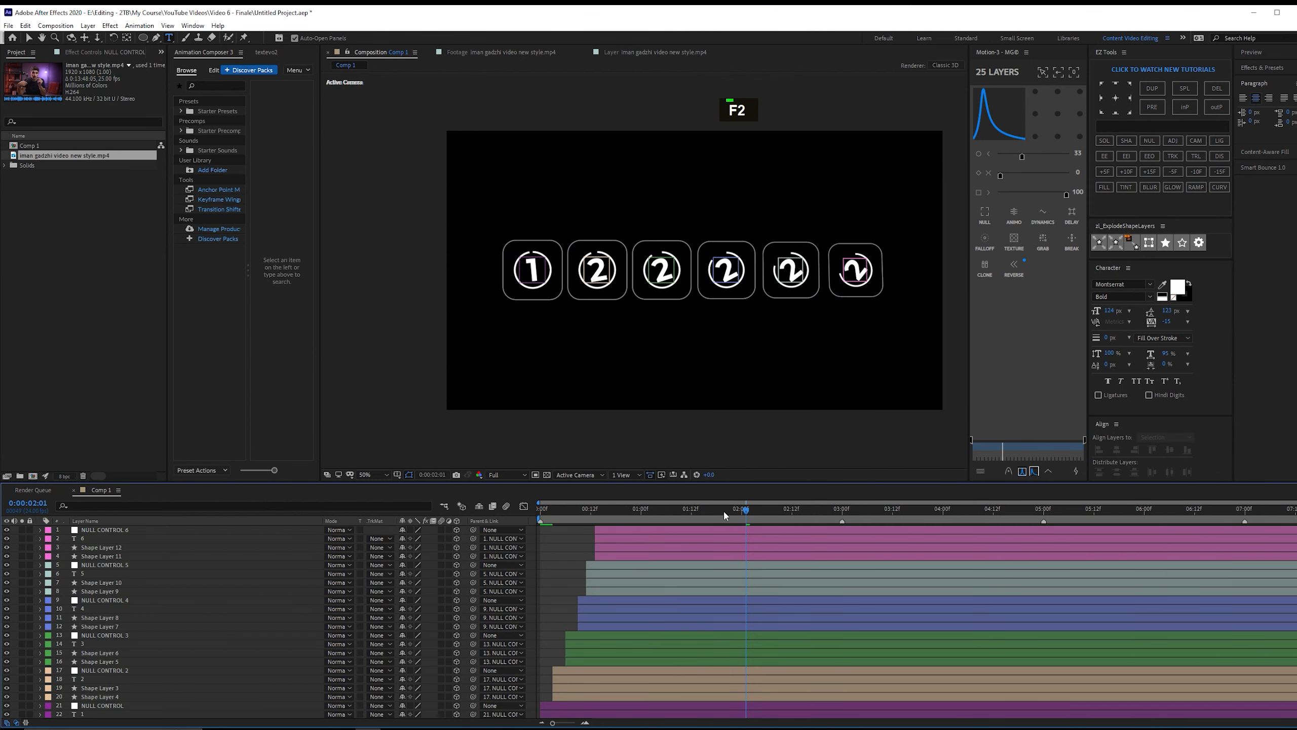
left_click_drag(724, 509, 649, 509)
key("space")
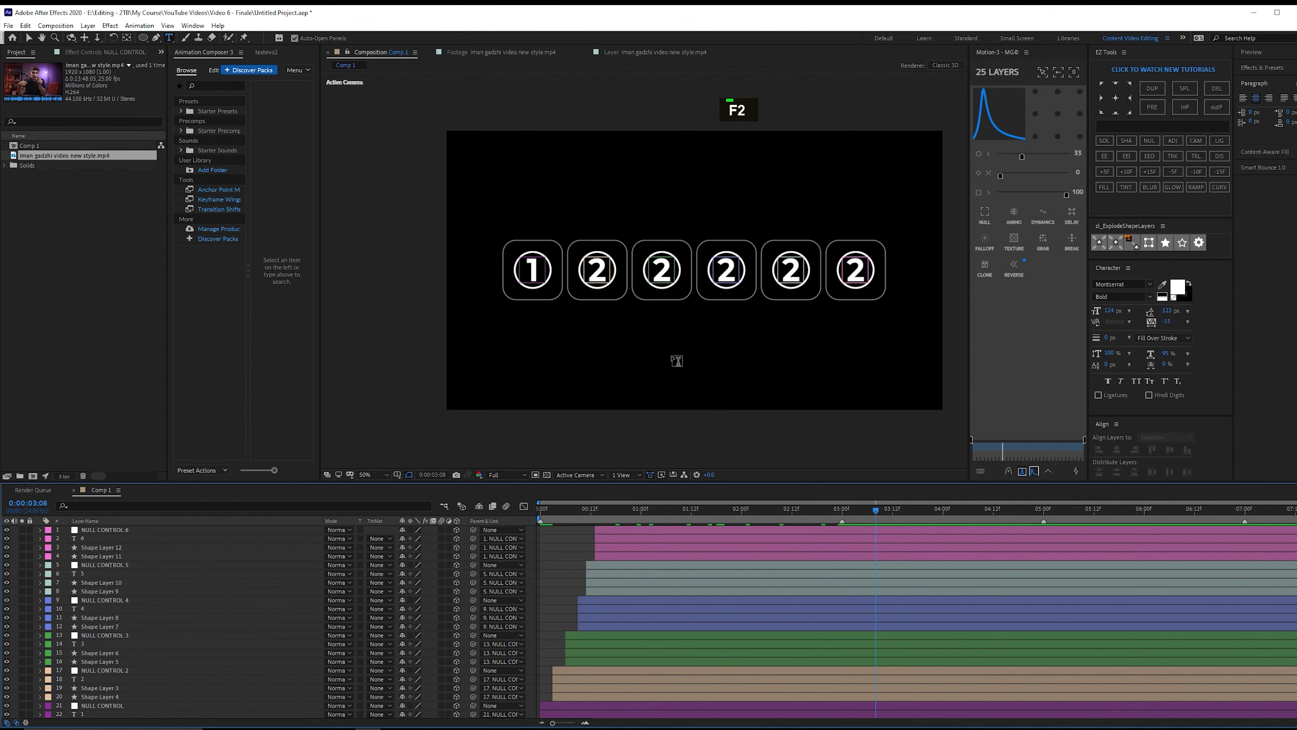
double_click(659, 270)
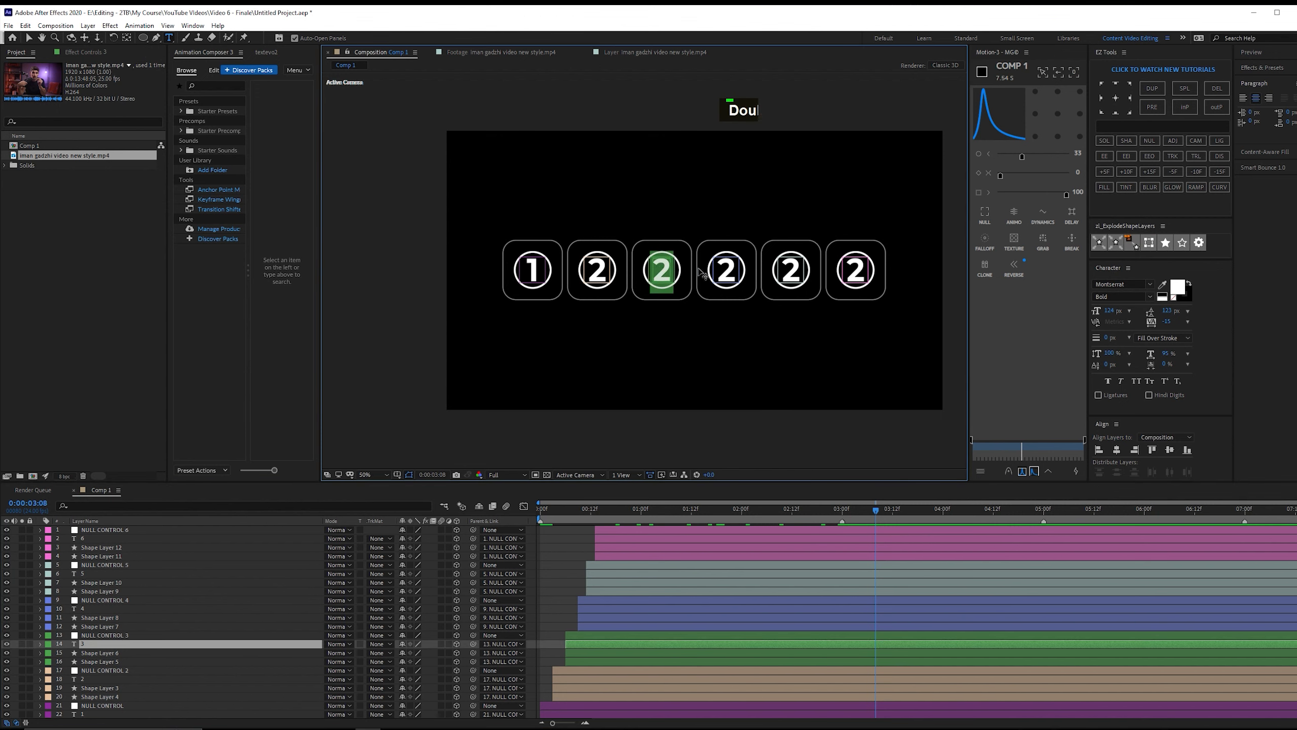
type("3")
double_click(725, 271)
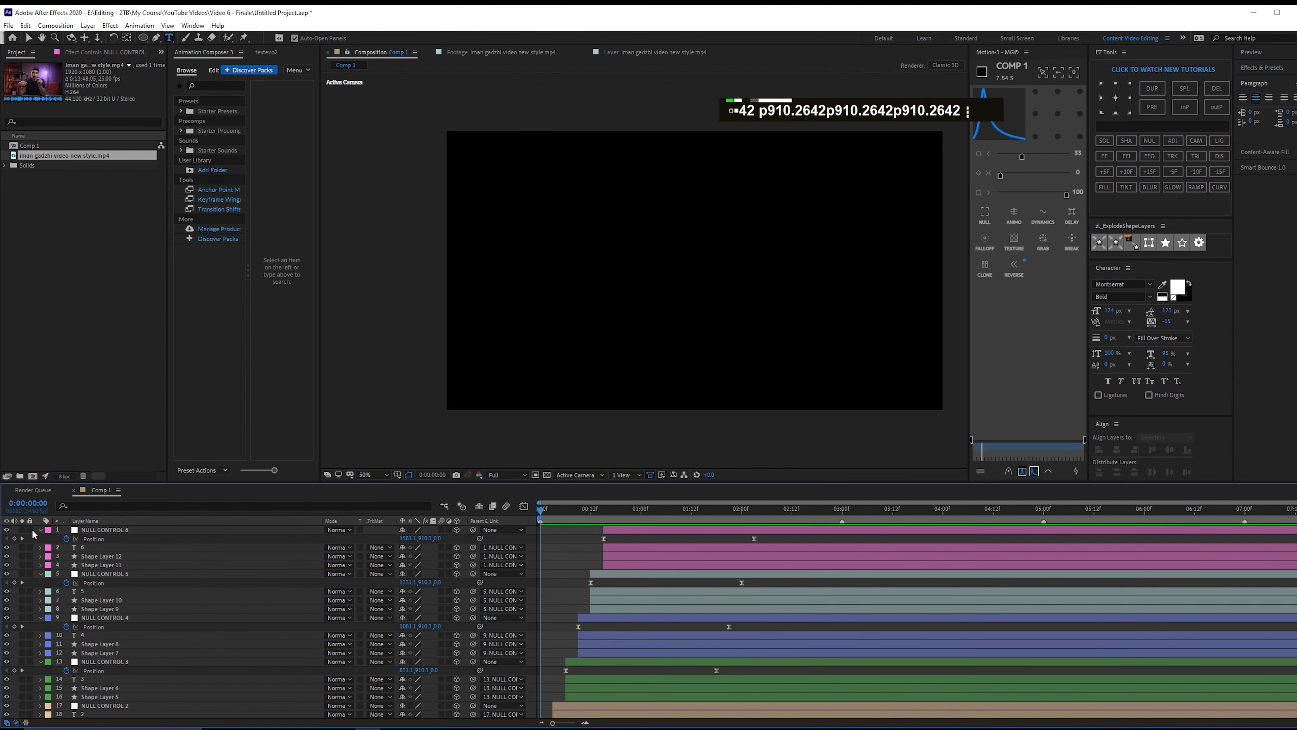
Collapse the keyframed properties of all layers and play back the tile row's animation.
key("ctrl+a")
key("u")
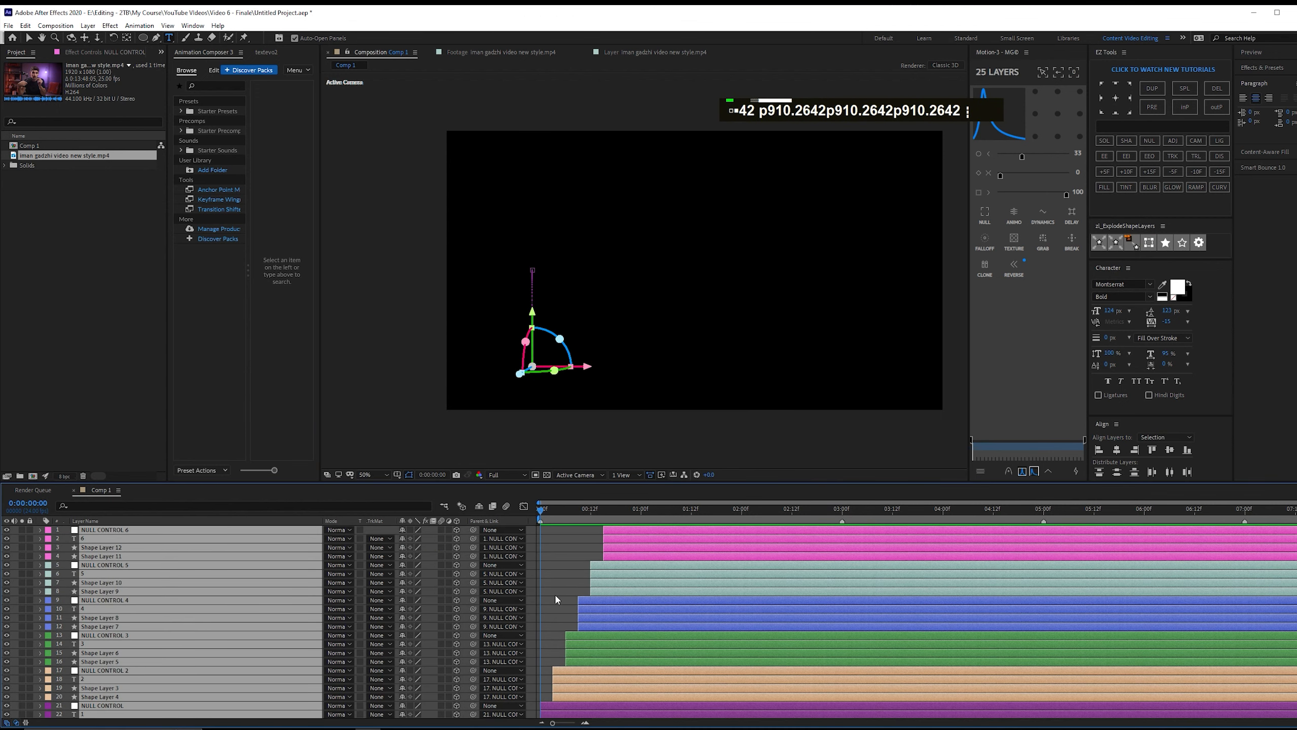
key("space")
Add a Position keyframe to the first tile's NULL CONTROL at 0:00:03:00.
scroll(113, 649, "down", 4)
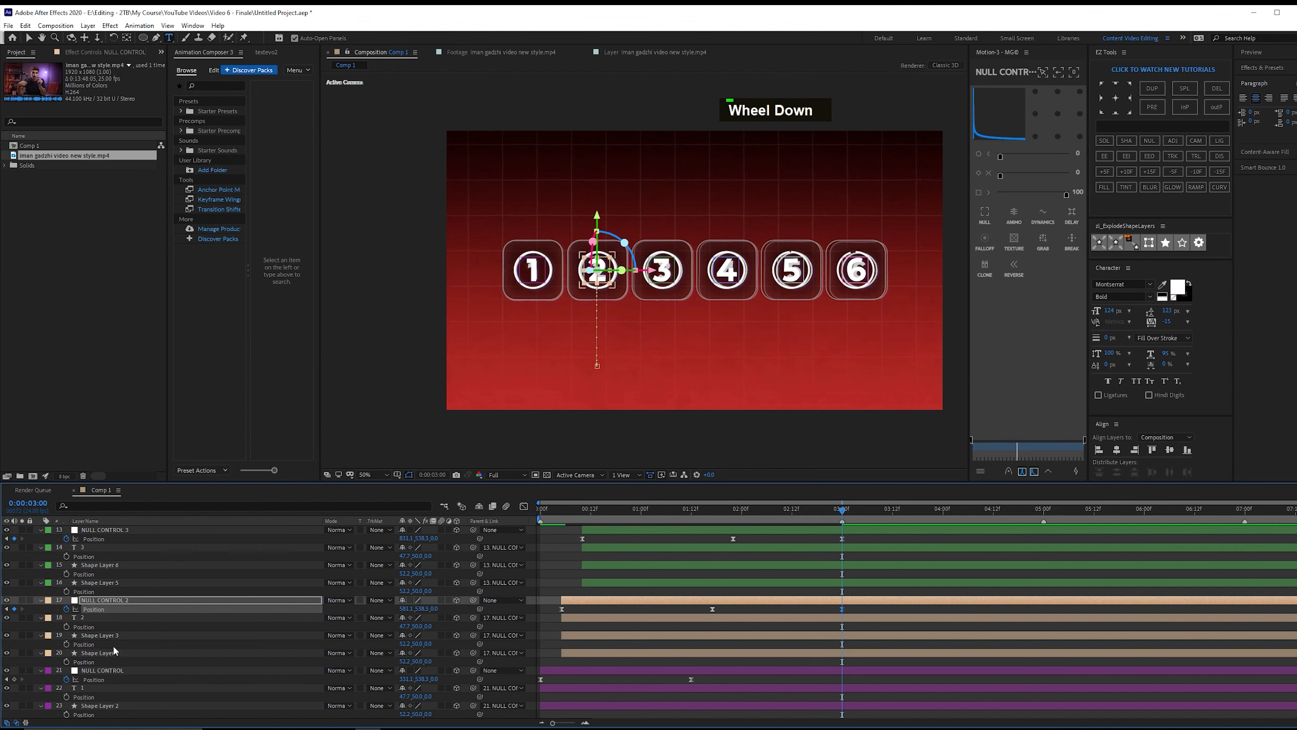
left_click(14, 677)
scroll(30, 672, "down", 1)
At 0:00:05:00, raise NULL CONTROL to about Y 338.5 and NULL CONTROL 2 to about Y 291.5, matching the reference tiles.
left_click(1042, 505)
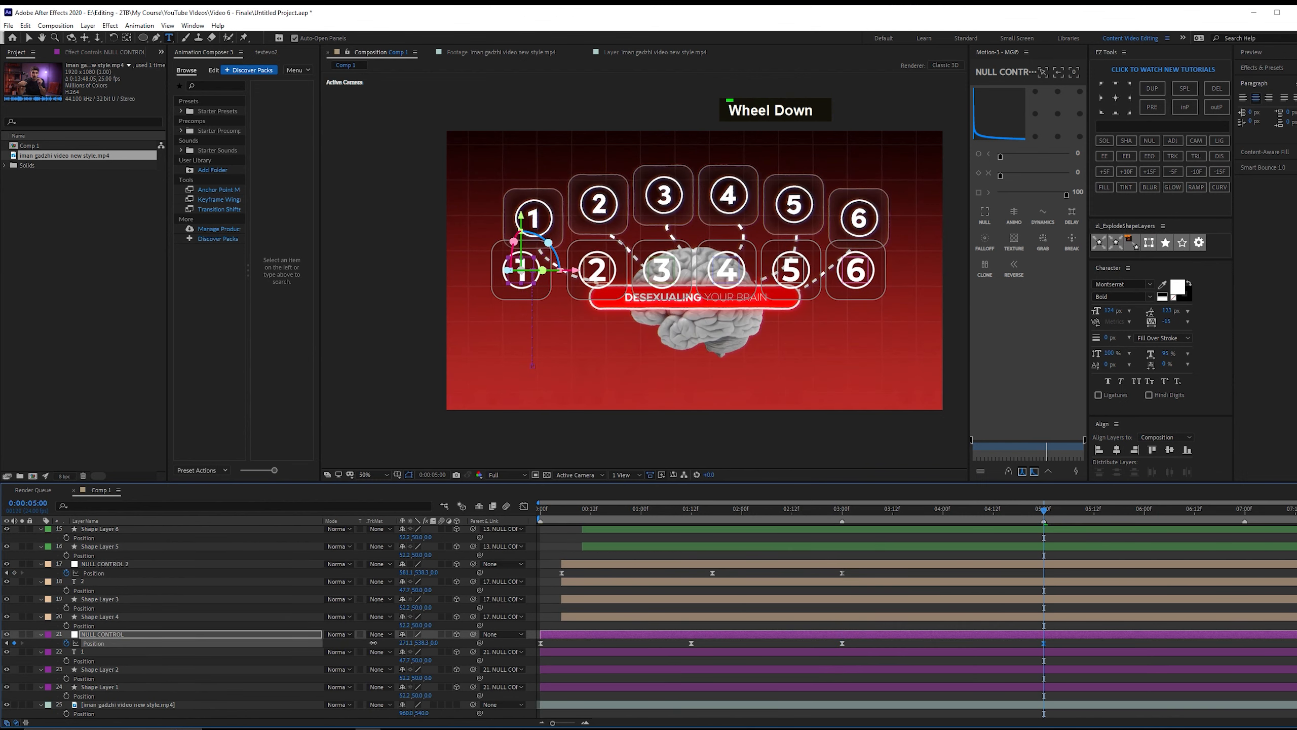
key("ctrl+z")
left_click_drag(419, 643, 389, 645)
left_click_drag(420, 571, 408, 572)
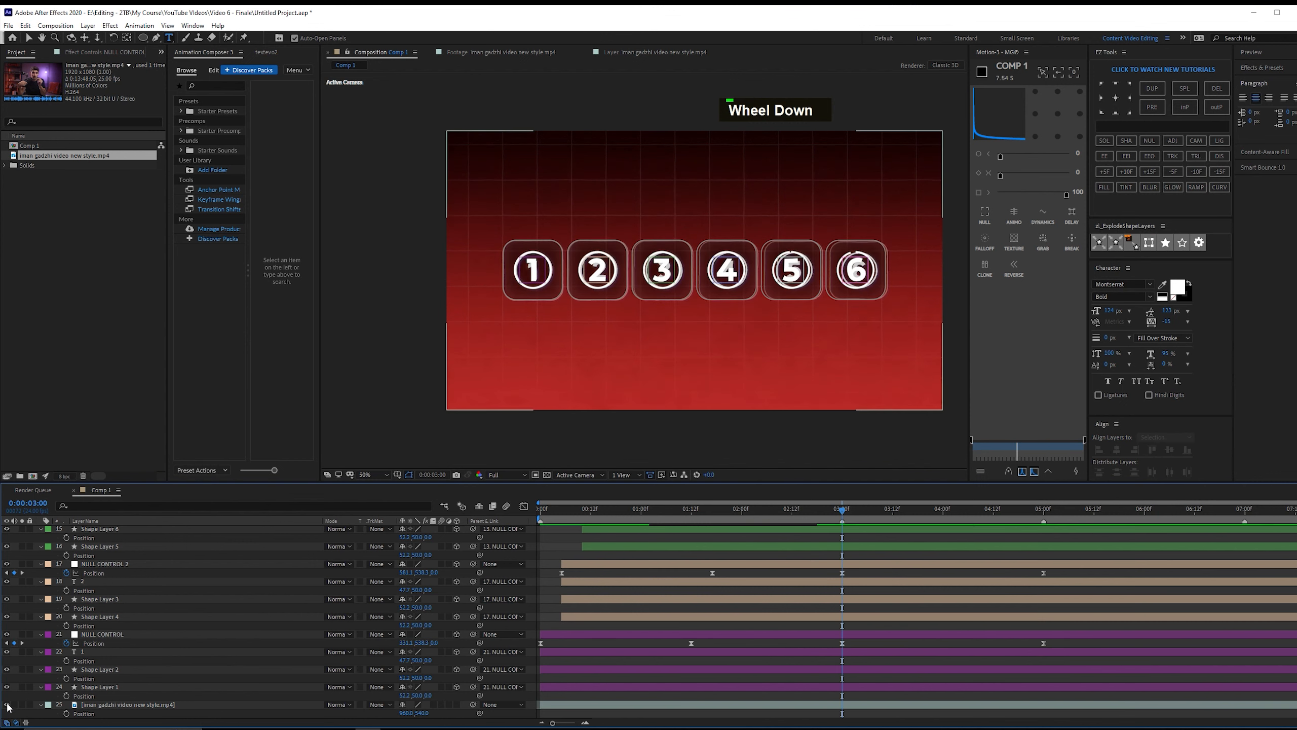
Hide the reference video layer and apply Easy Ease to the nulls' Position keyframes at 0:00:03:00 and 0:00:05:00.
left_click(7, 705)
left_click_drag(1061, 643, 827, 424)
key("F9")
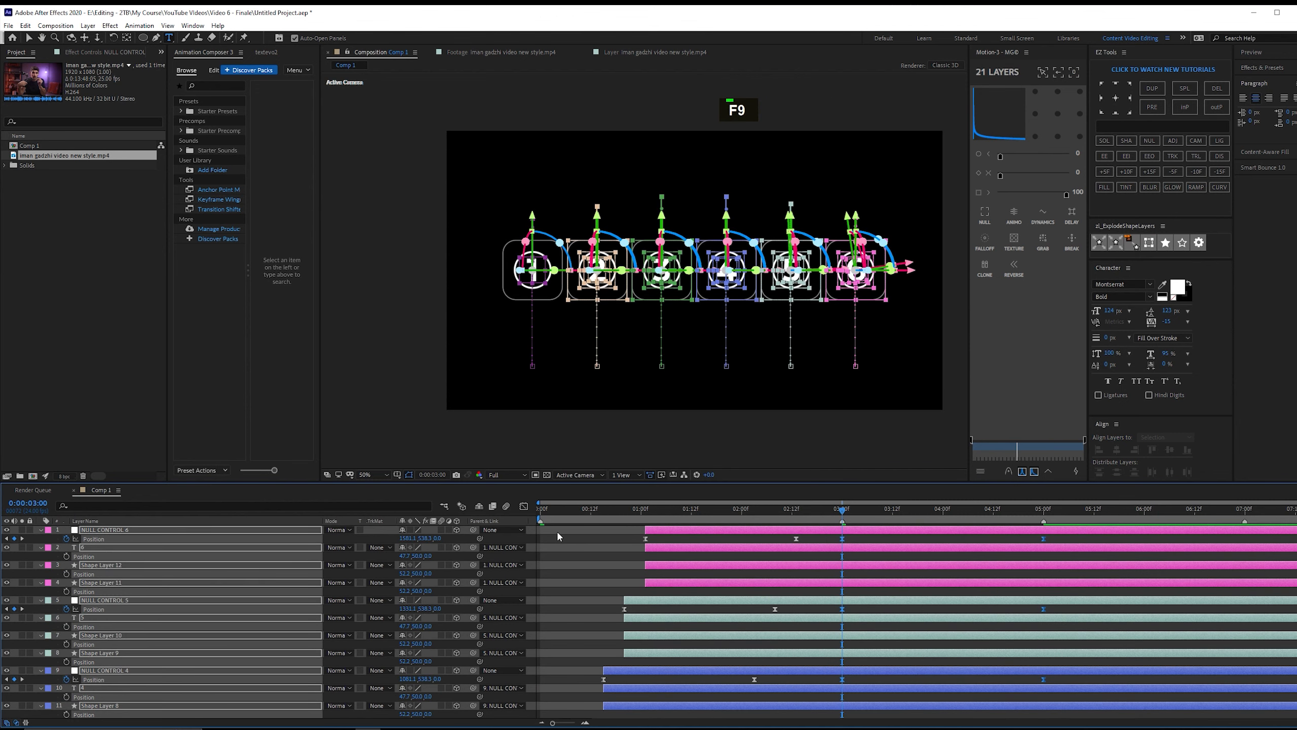
Examine the speed curves of the nulls' Position keyframes in the Graph Editor and play back the movement.
left_click(523, 506)
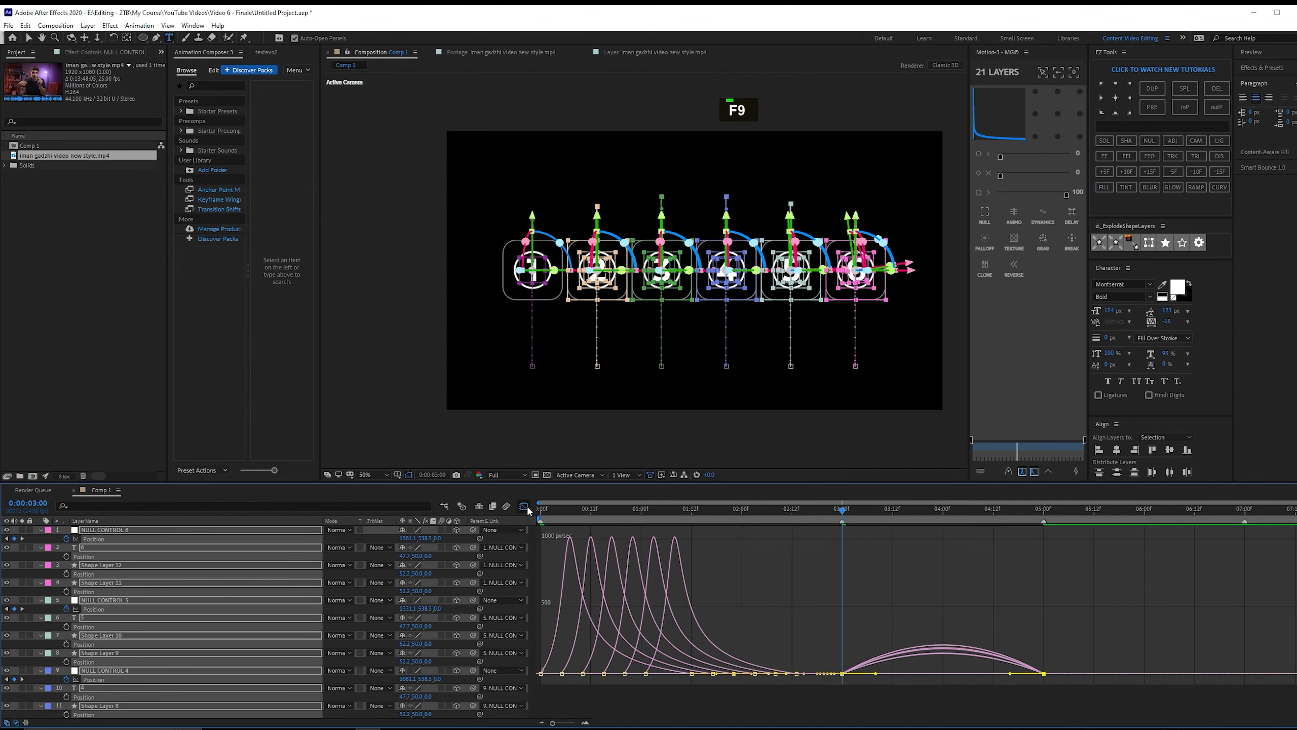
left_click(524, 505)
key("shift+F3")
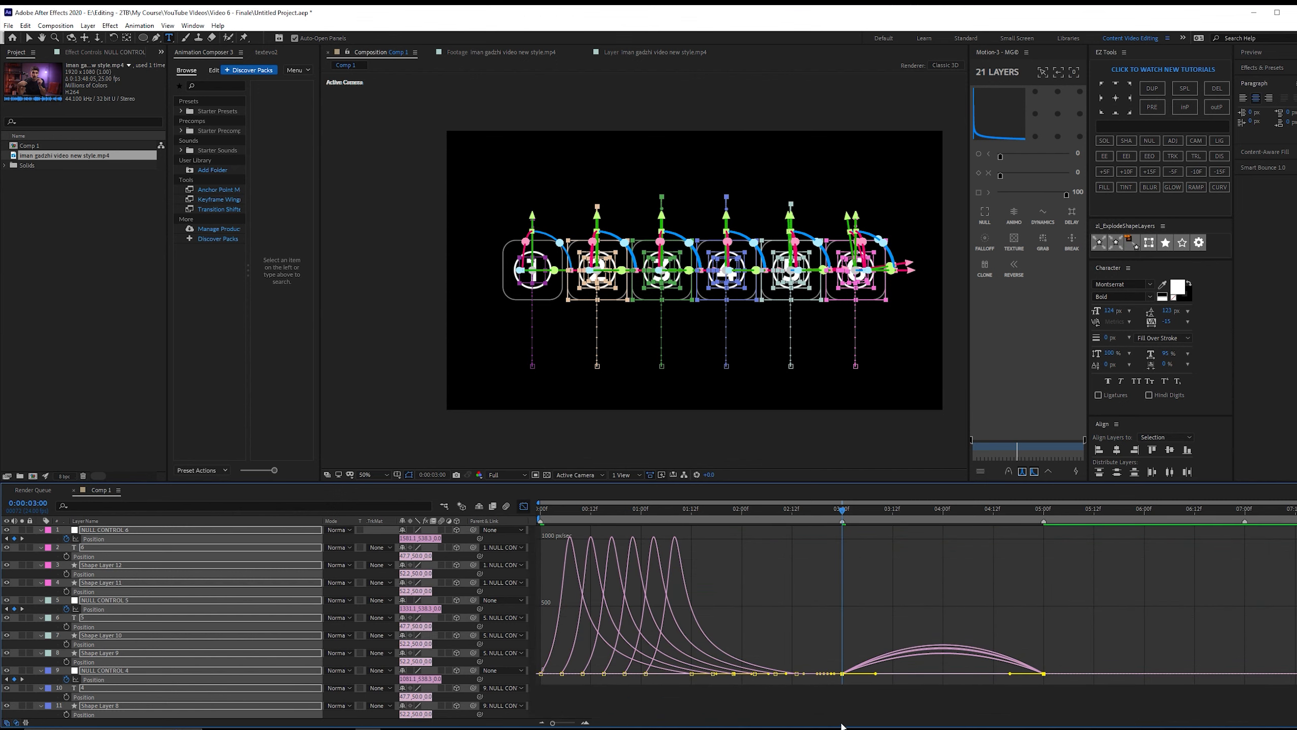
key("space")
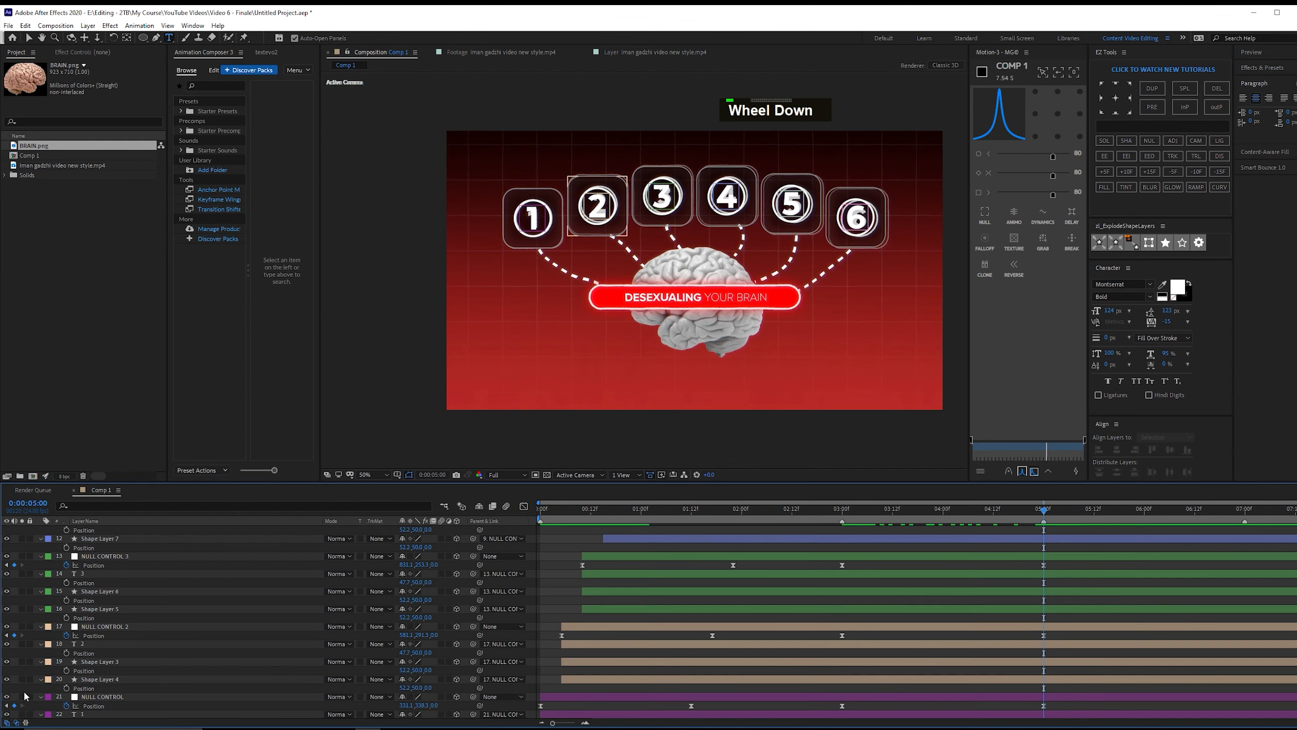
Examine the BRAIN.png footage in its own viewer and return to Comp 1.
scroll(35, 685, "down", 3)
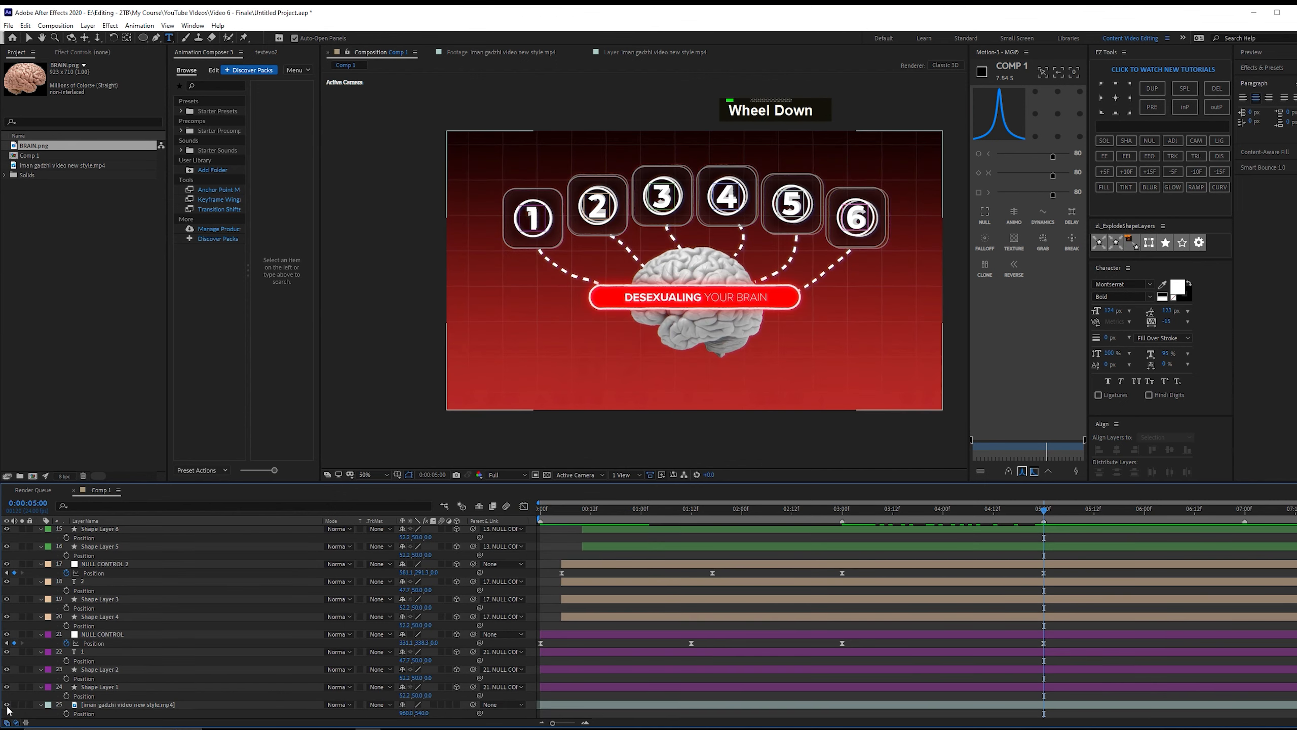
left_click(6, 704)
double_click(78, 145)
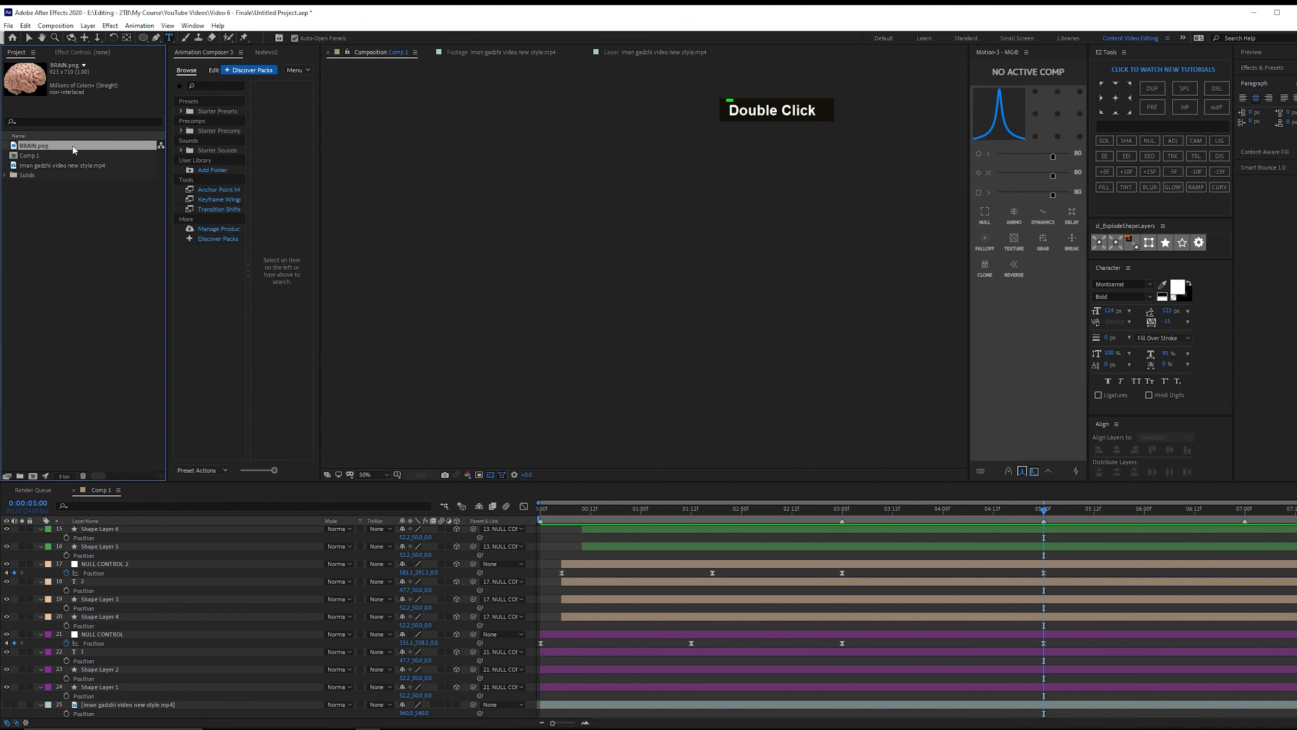
scroll(622, 303, "up", 2)
scroll(620, 309, "down", 2)
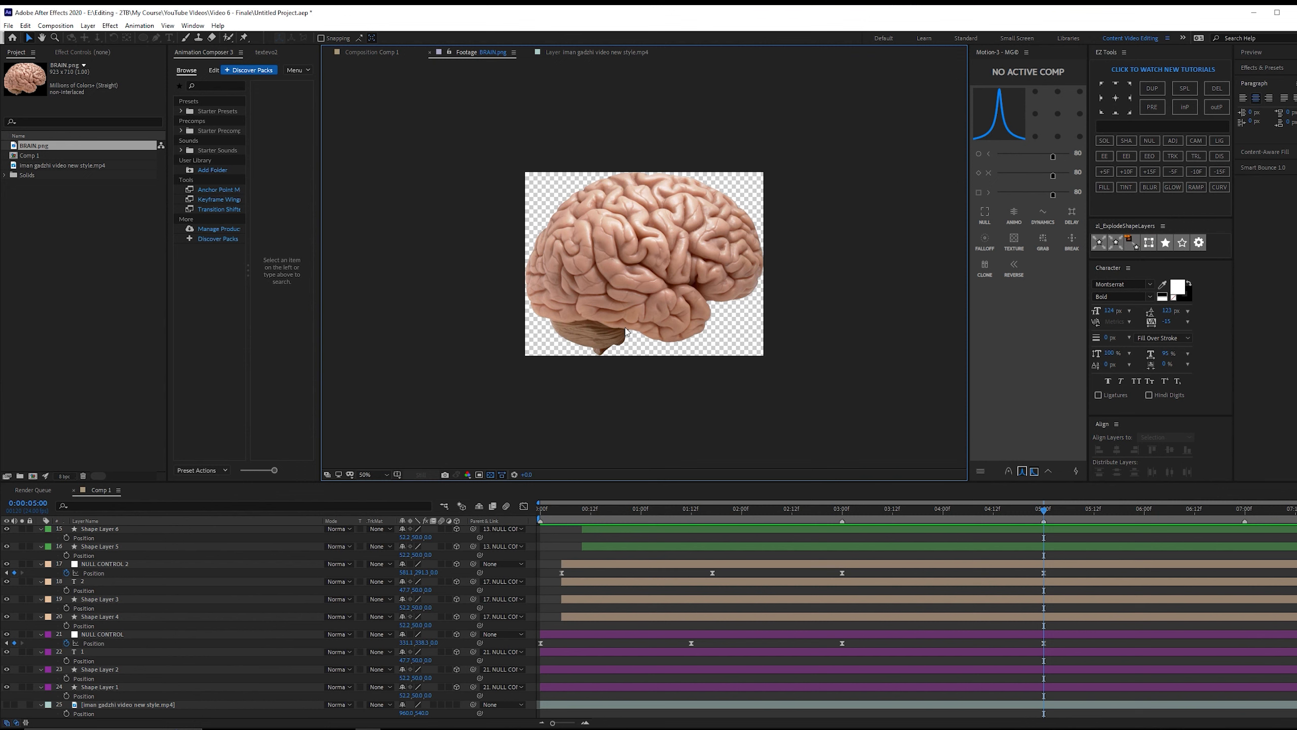
left_click(355, 53)
Show the reference video again and place BRAIN.png directly above it in Comp 1, scaled down to 53%.
scroll(4, 704, "down", 1)
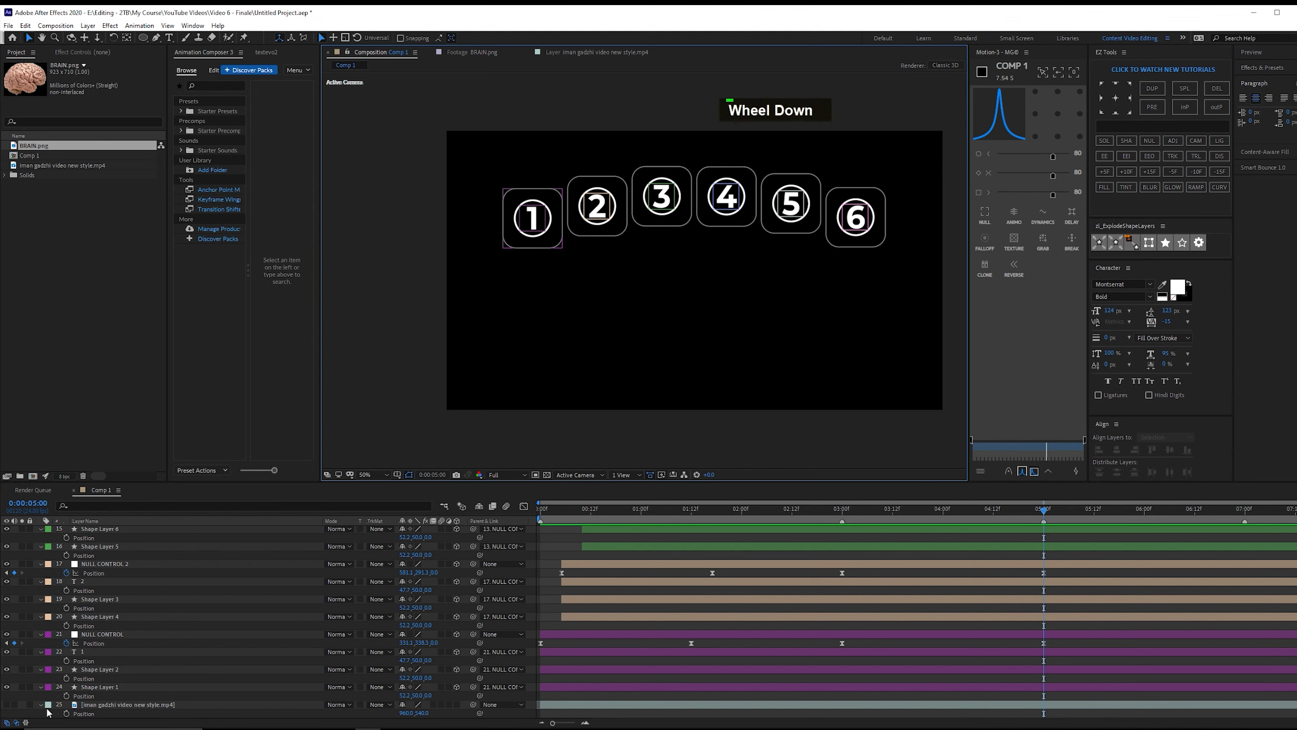
left_click(5, 704)
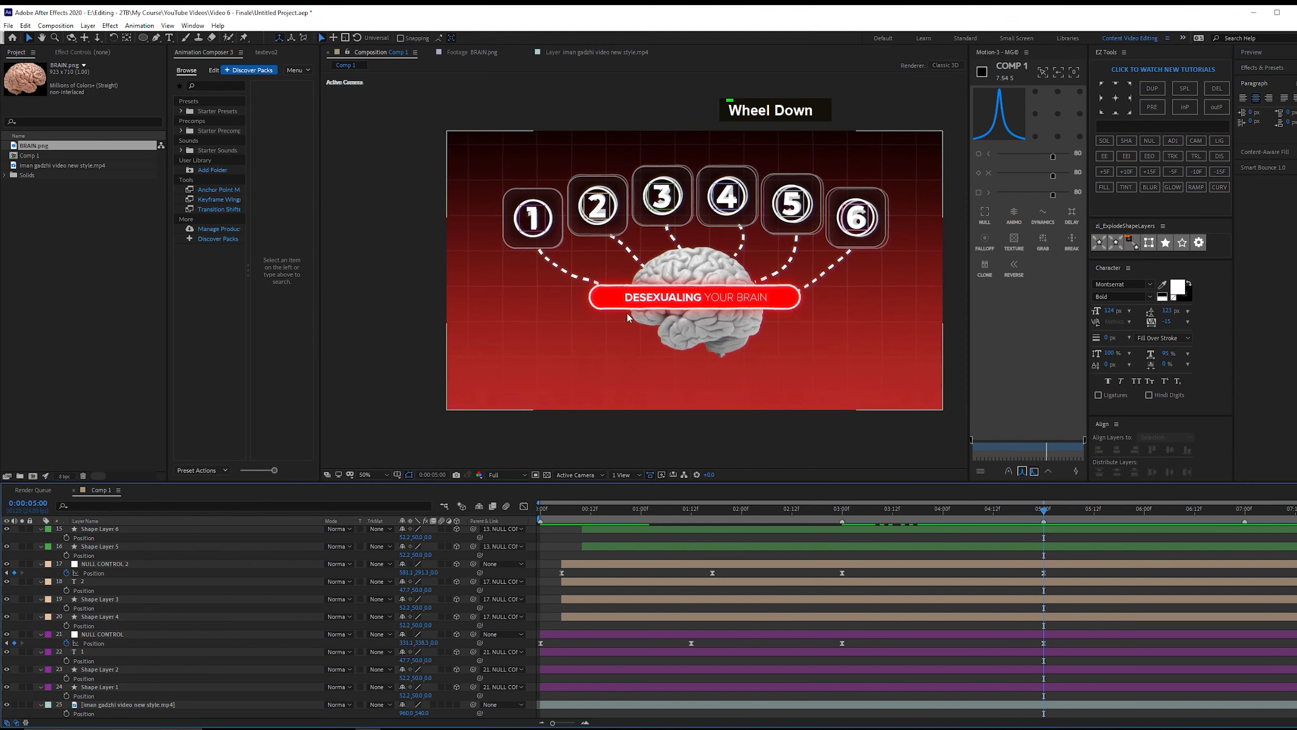
left_click_drag(56, 148, 180, 698)
key("s")
left_click_drag(424, 713, 399, 713)
key("p")
key("s")
Flip the brain horizontally by unlinking its Scale values and setting the X scale to -53%.
left_click(402, 713)
left_click_drag(429, 713, 380, 711)
left_click(413, 713)
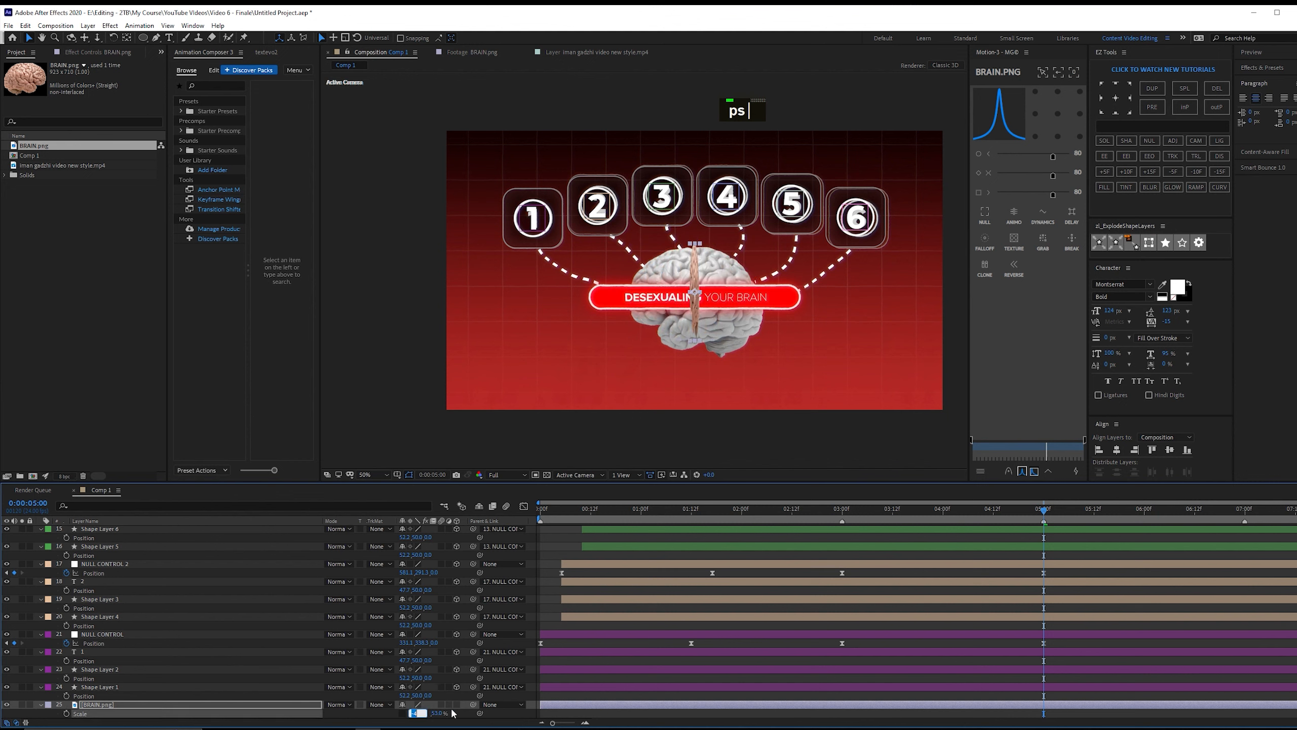
type("-53")
key("Return")
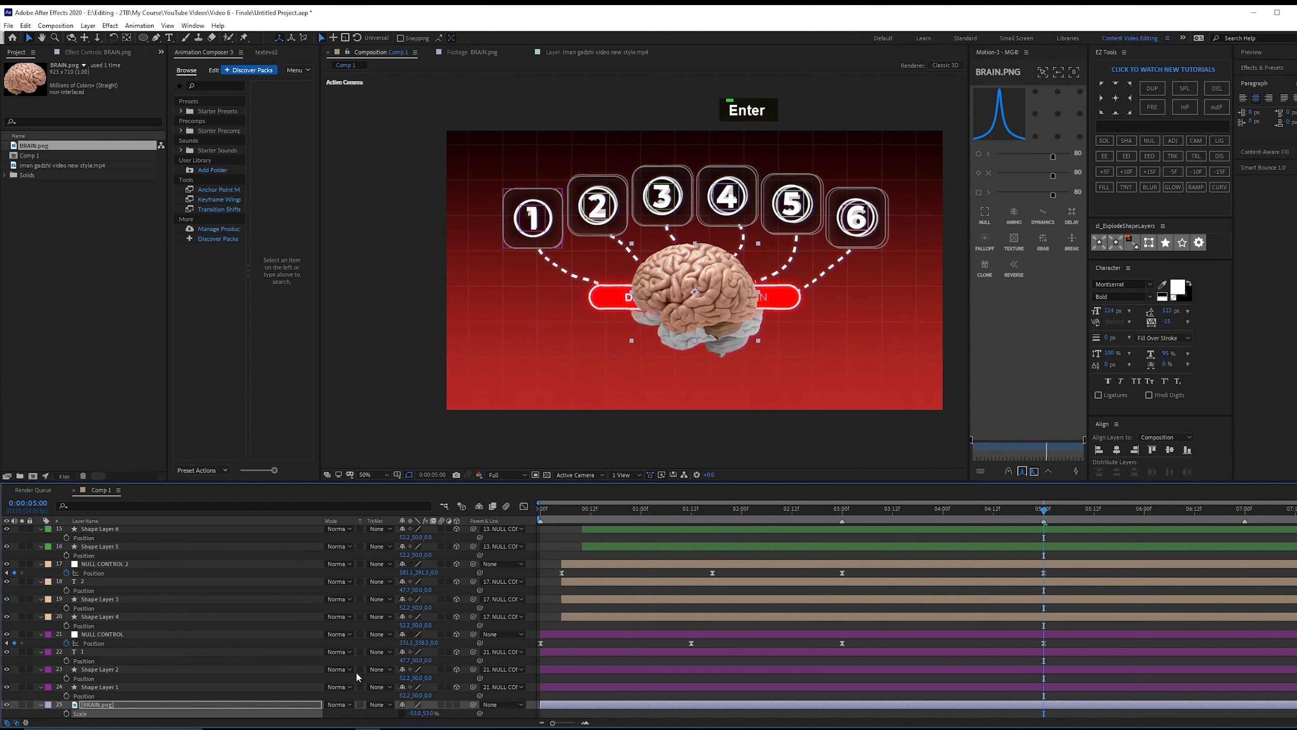
Align the brain with the reference brain and, with Scale linked, enlarge it proportionally to about 59.9%.
key("v")
left_click_drag(719, 308, 718, 313)
key("s")
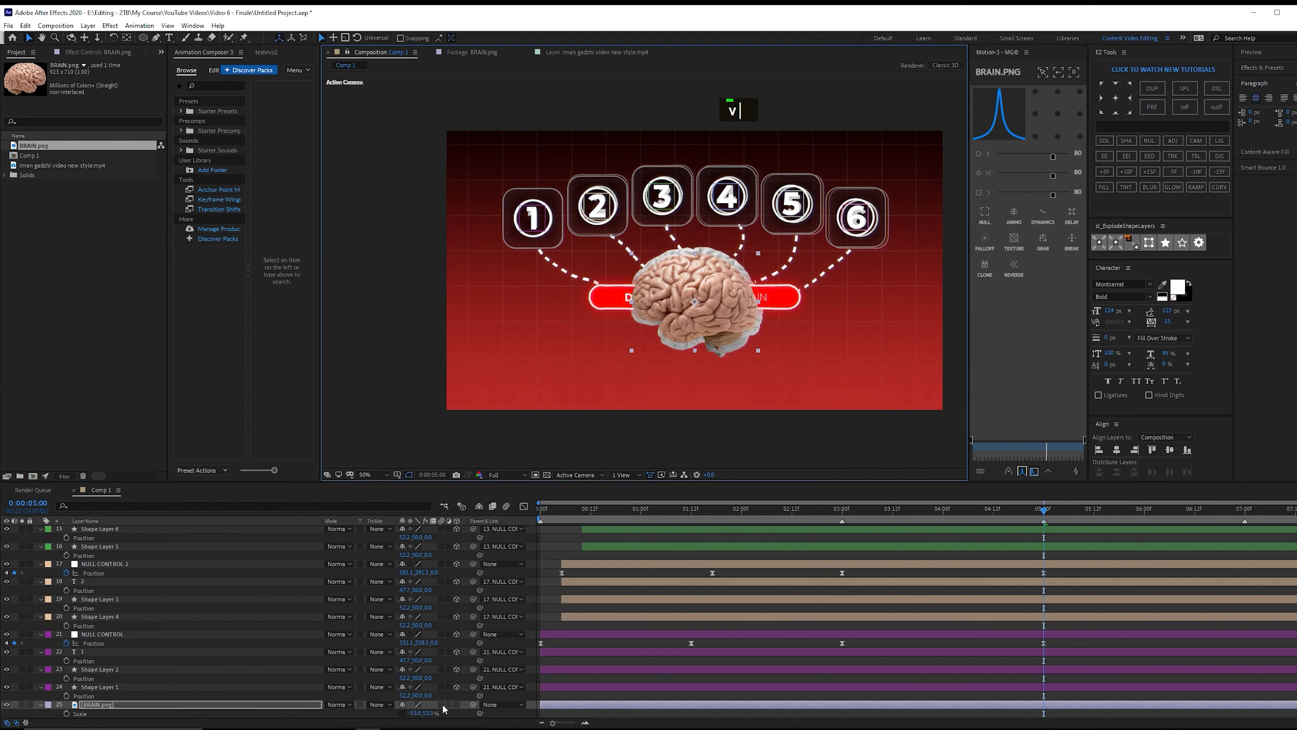
key("s")
left_click(402, 713)
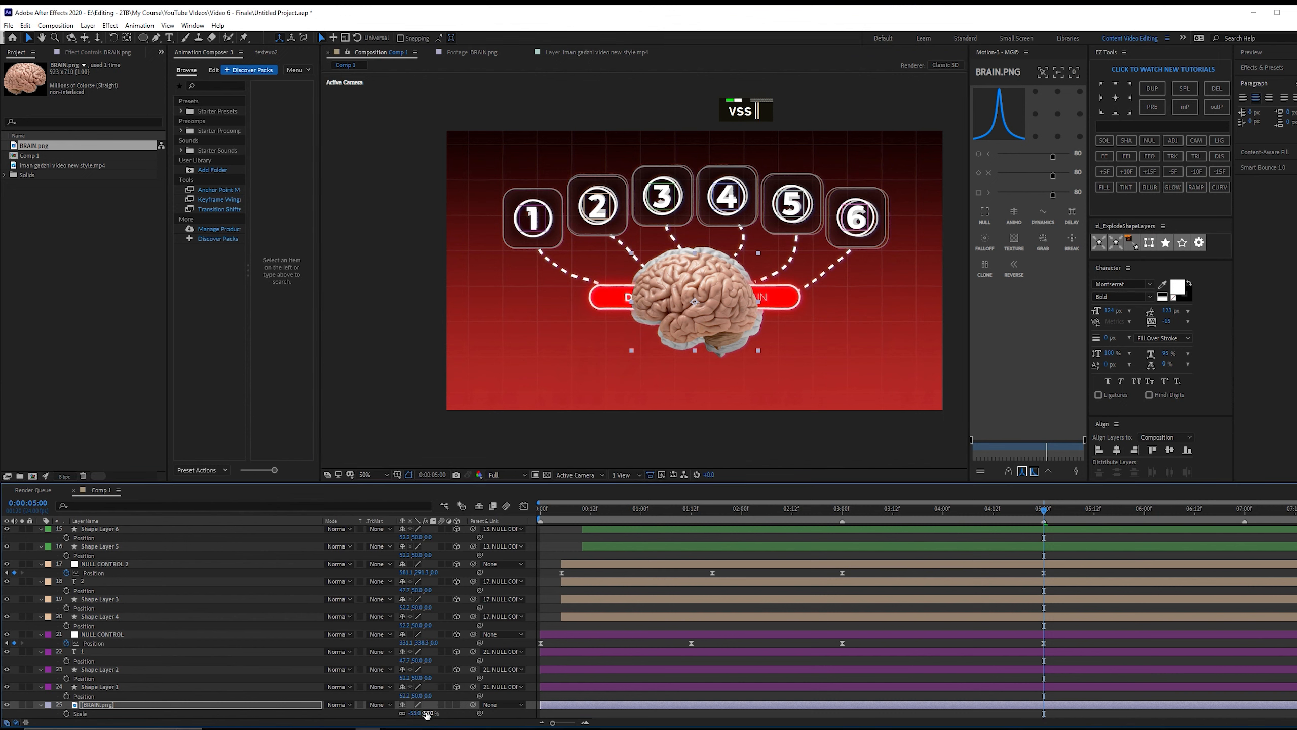
left_click_drag(427, 713, 462, 712)
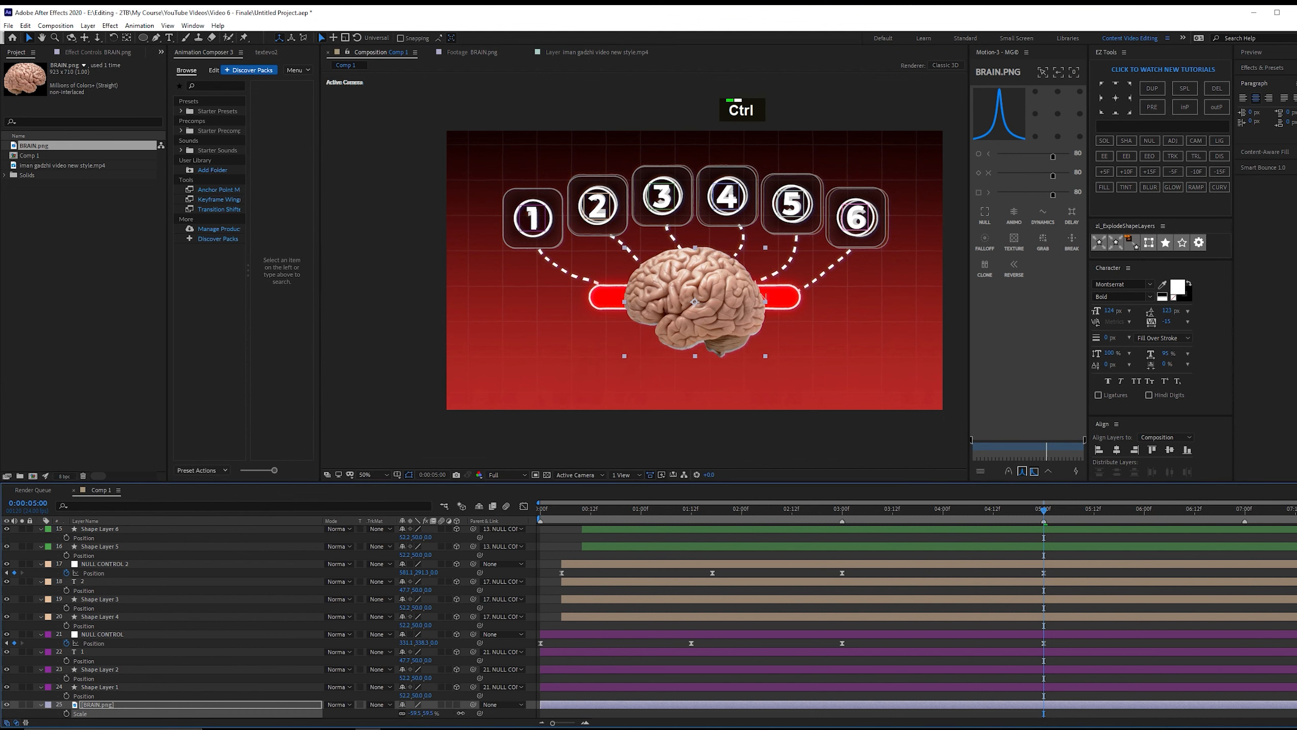
left_click_drag(718, 310, 720, 312)
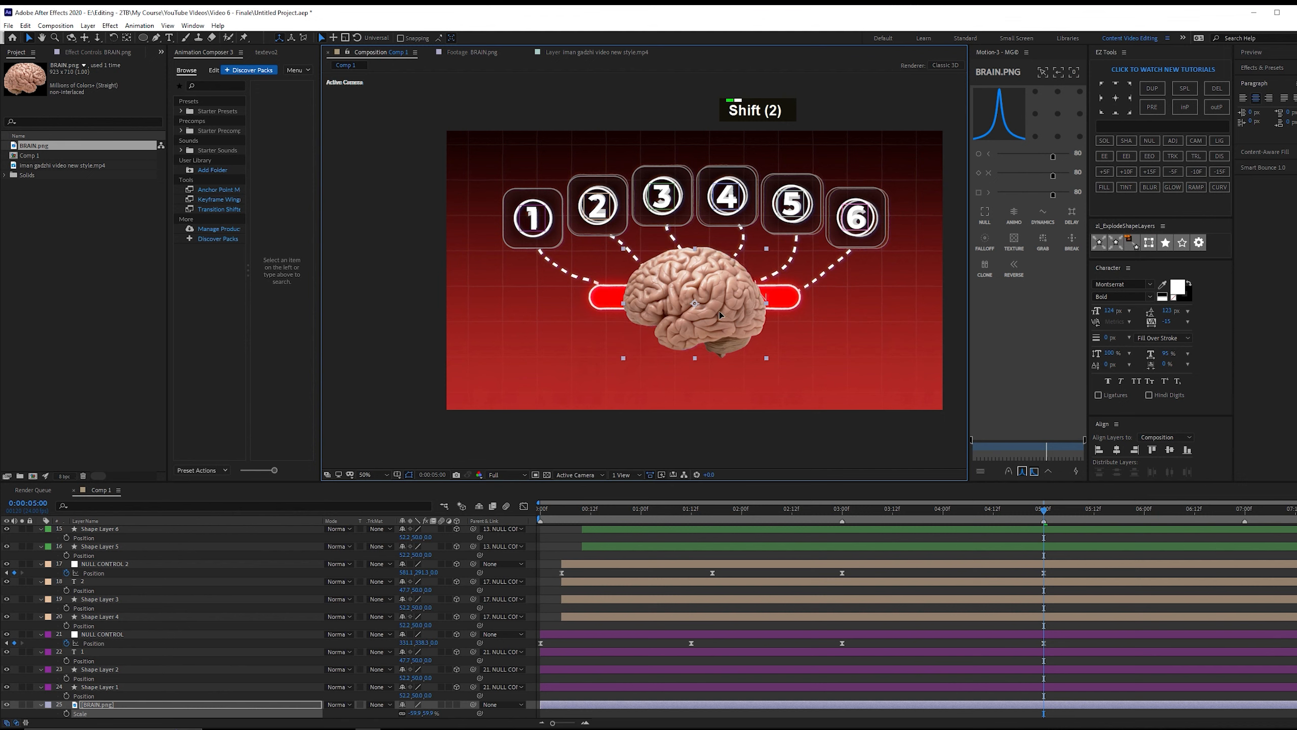
Hide the BRAIN.png layer and draw a rounded rectangle over the reference's red "DESEXUALING YOUR BRAIN" banner.
scroll(12, 688, "down", 1)
left_click(6, 686)
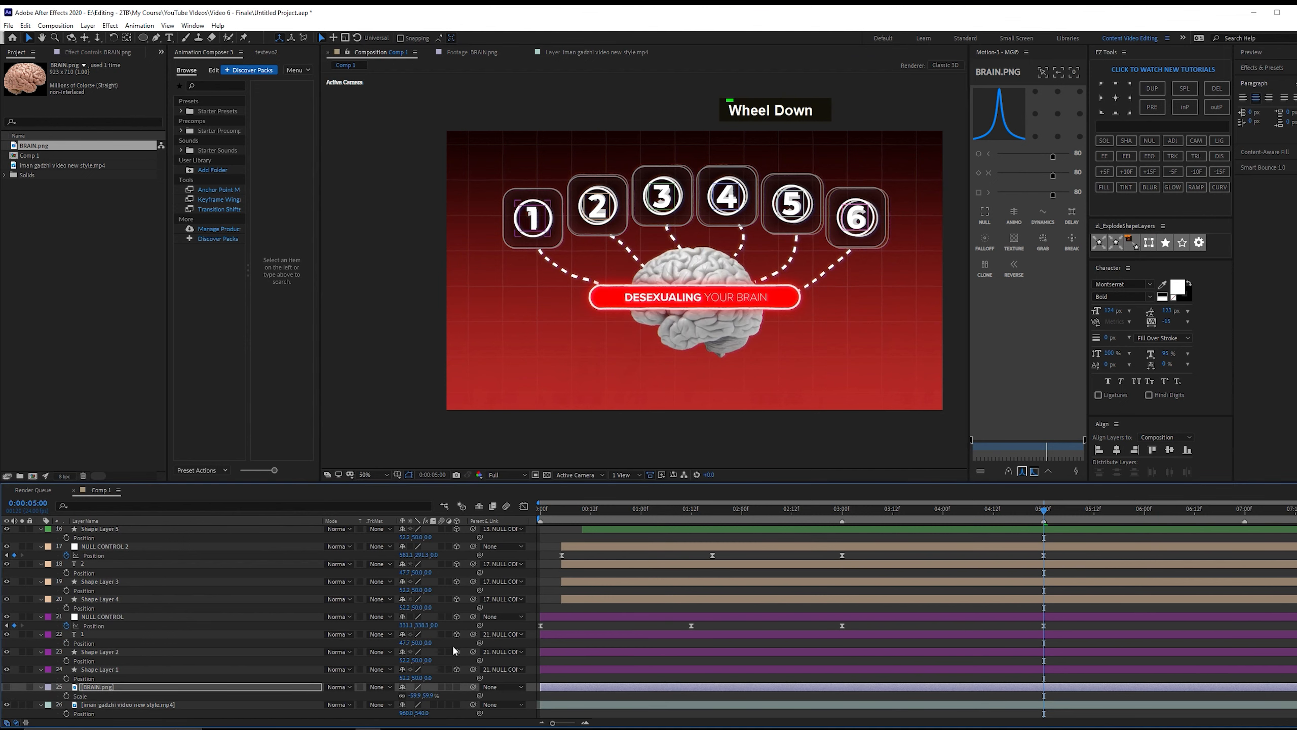
left_click(796, 605)
scroll(719, 273, "up", 1)
key("q")
key("q")
key("q")
key("q")
key("q")
key("space")
key("space")
left_click_drag(460, 298, 878, 341)
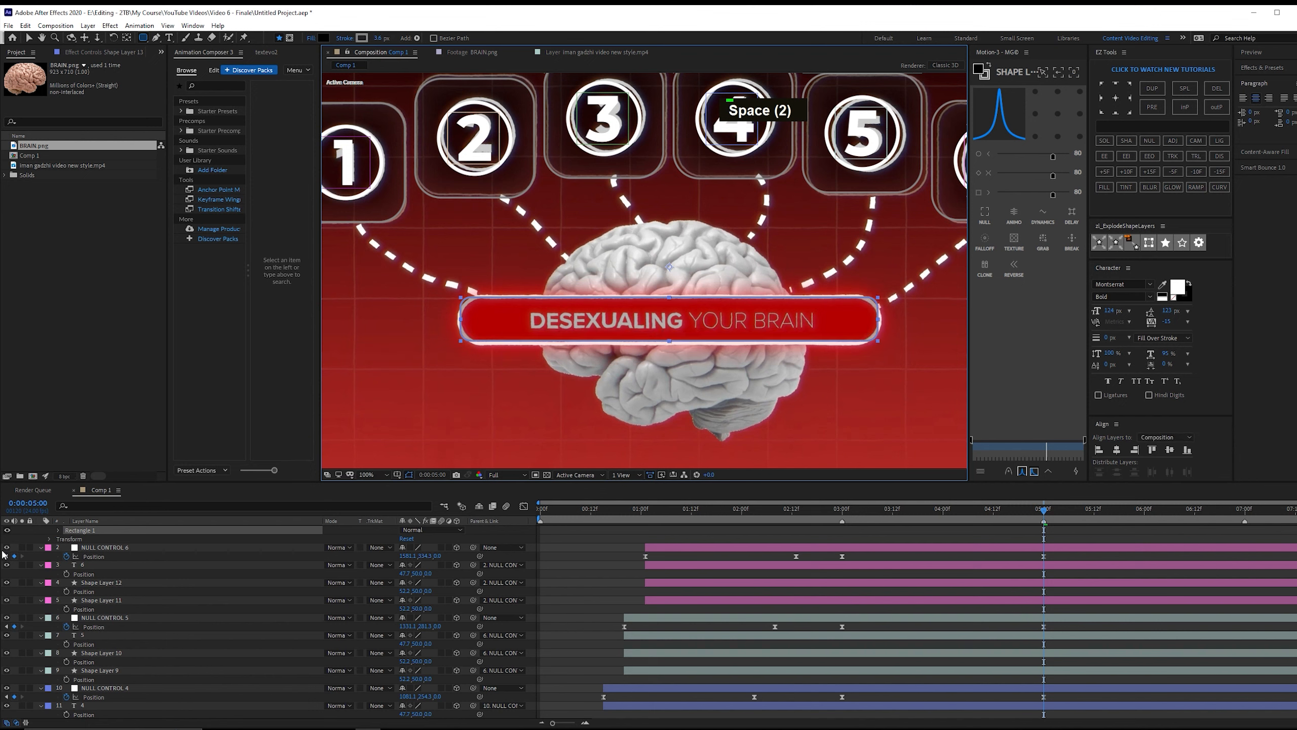
Increase the banner rectangle's Roundness until its ends are fully rounded and set its fill colour to red.
scroll(60, 553, "up", 1)
left_click(59, 548)
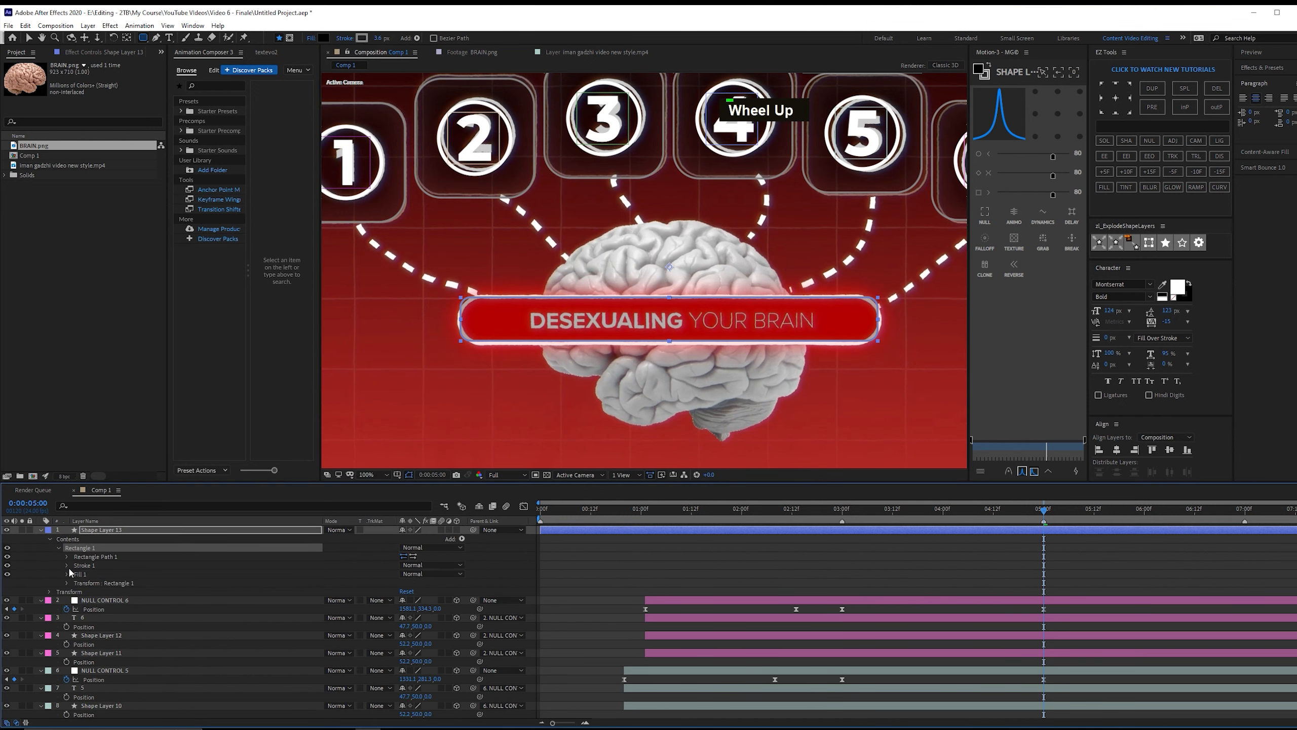
left_click(66, 557)
left_click_drag(403, 582, 434, 582)
left_click(66, 600)
left_click(407, 626)
key("Return")
Hide the reference video layer and turn the BRAIN.png layer's visibility back on behind the banner.
scroll(180, 663, "down", 8)
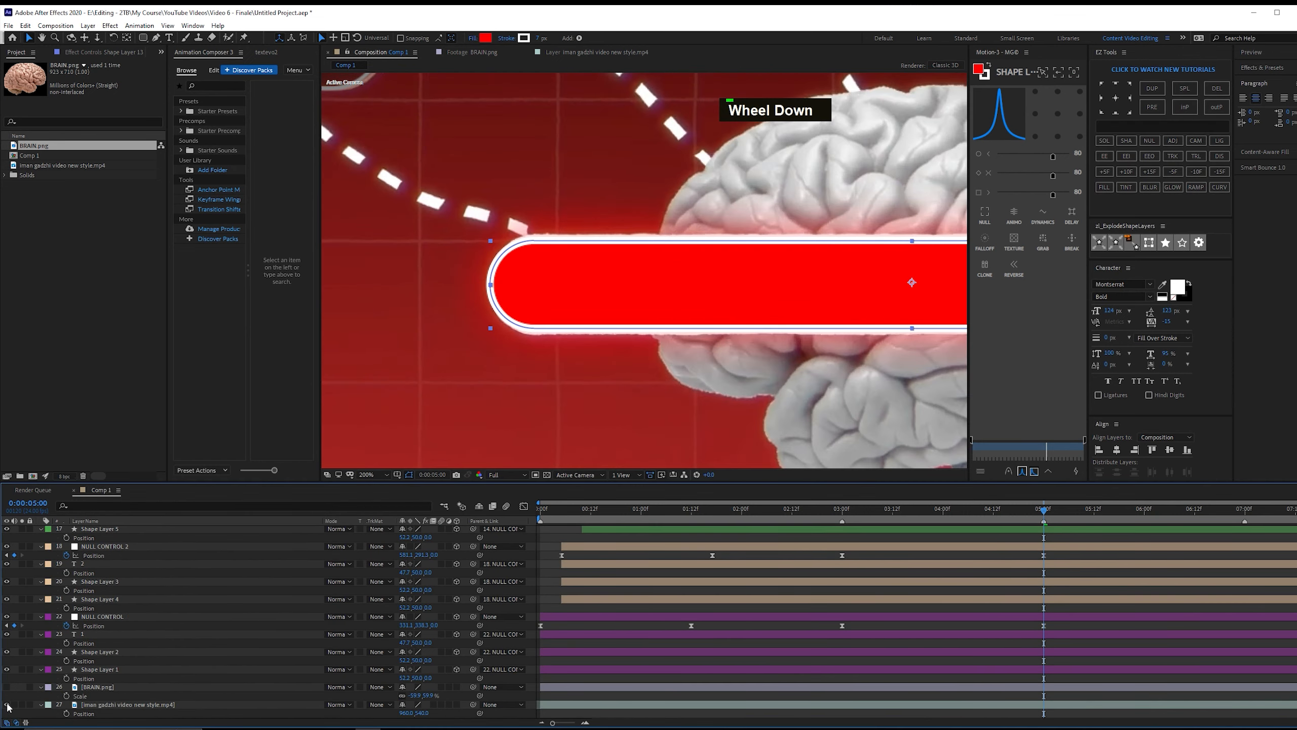
left_click(6, 706)
scroll(637, 391, "down", 4)
scroll(982, 553, "up", 5)
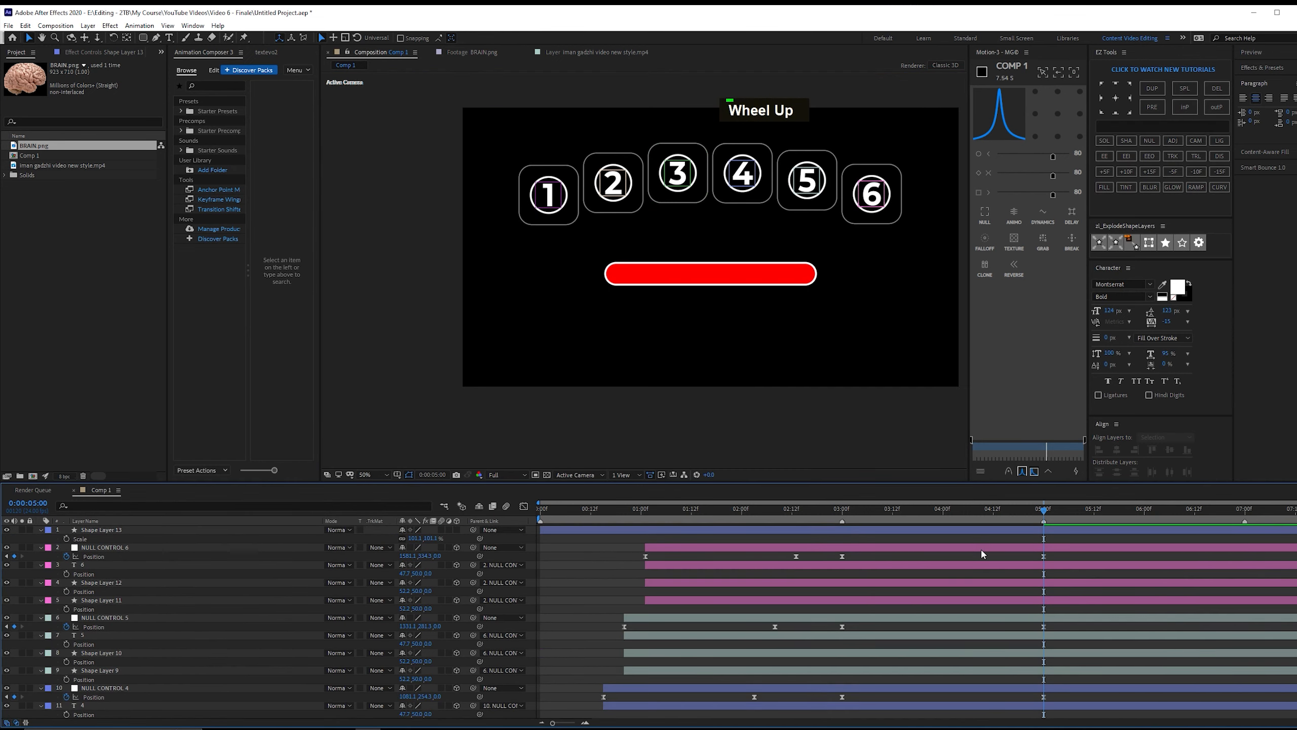
scroll(197, 600, "down", 4)
left_click(109, 686)
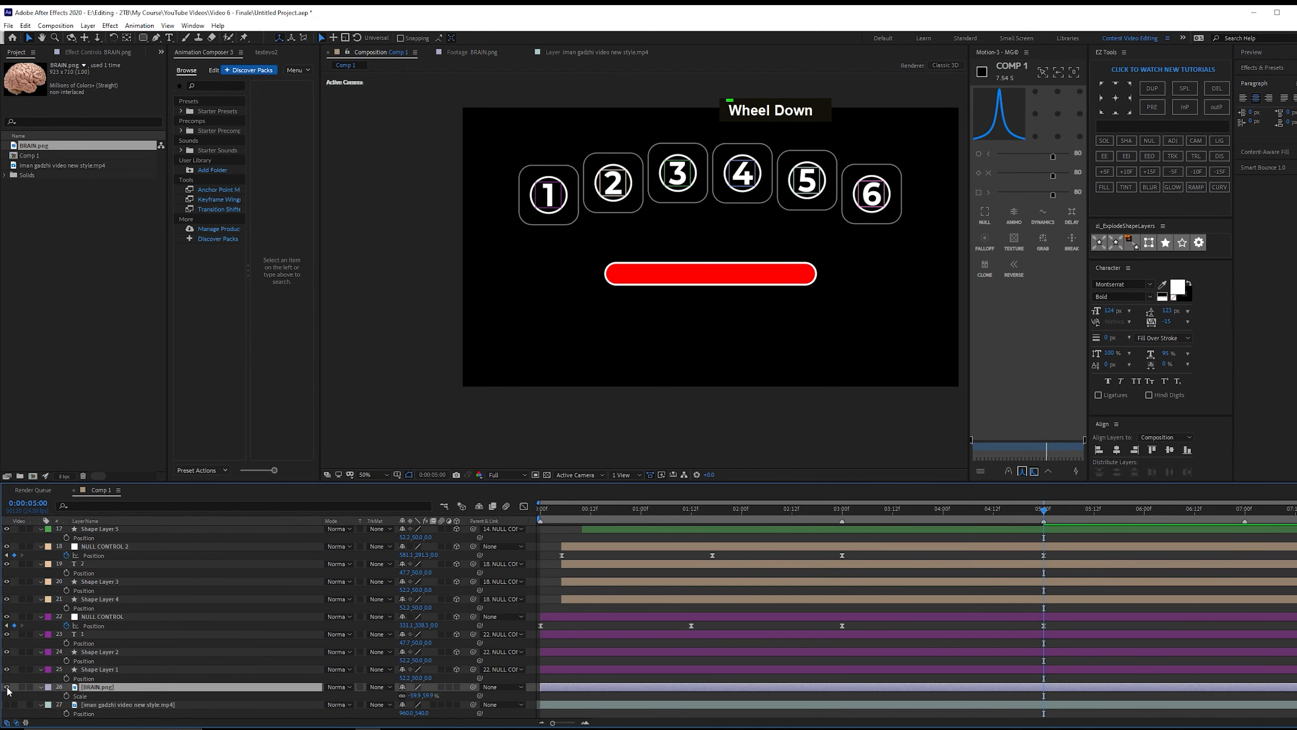
left_click(7, 687)
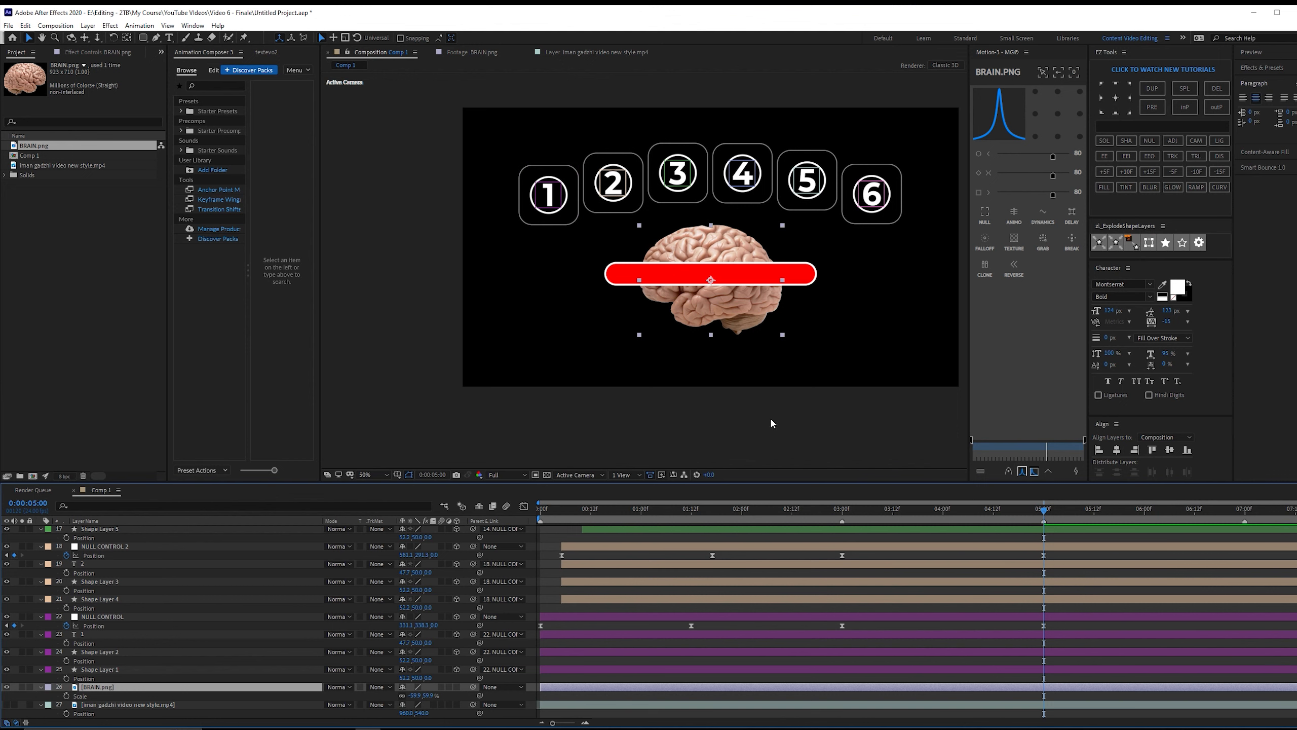
left_click(637, 370)
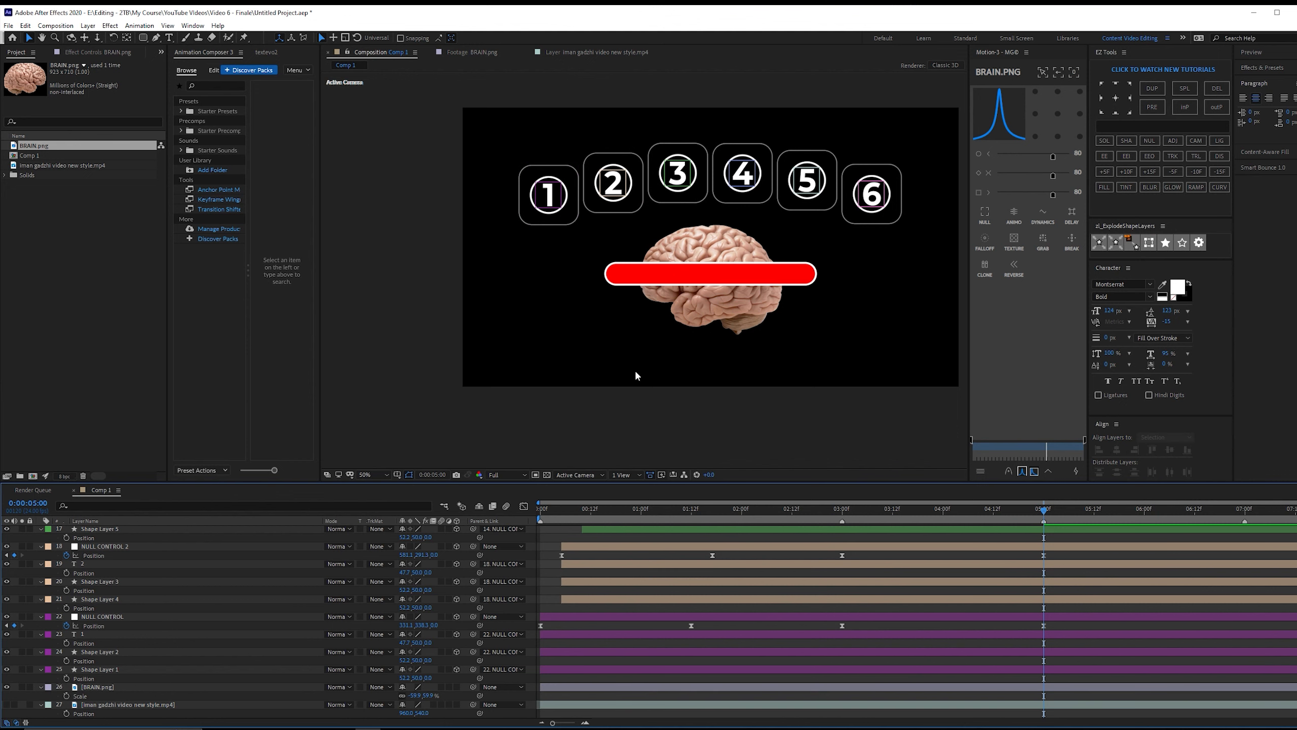
Add the text "animated by ar7" and centre it over the red banner.
key("ctrl+t")
scroll(684, 272, "up", 2)
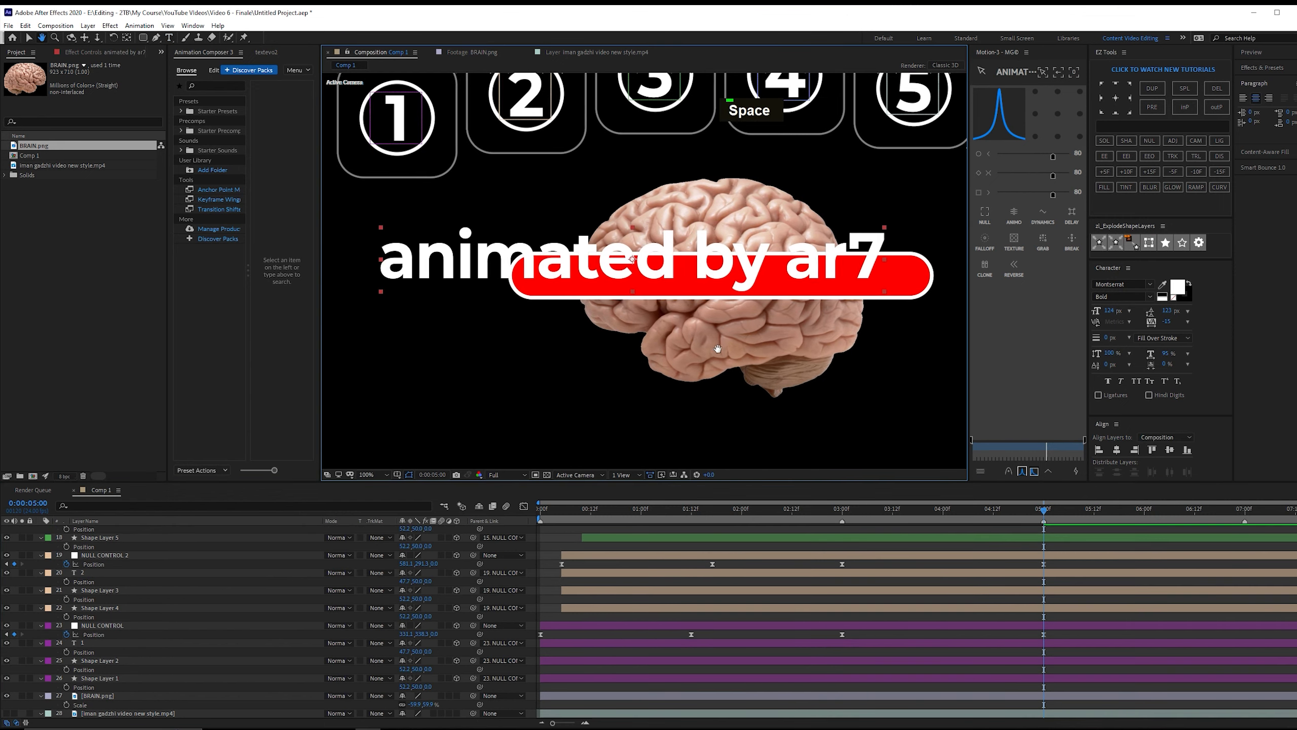
left_click_drag(717, 349, 640, 351)
key("v")
left_click_drag(613, 263, 695, 273)
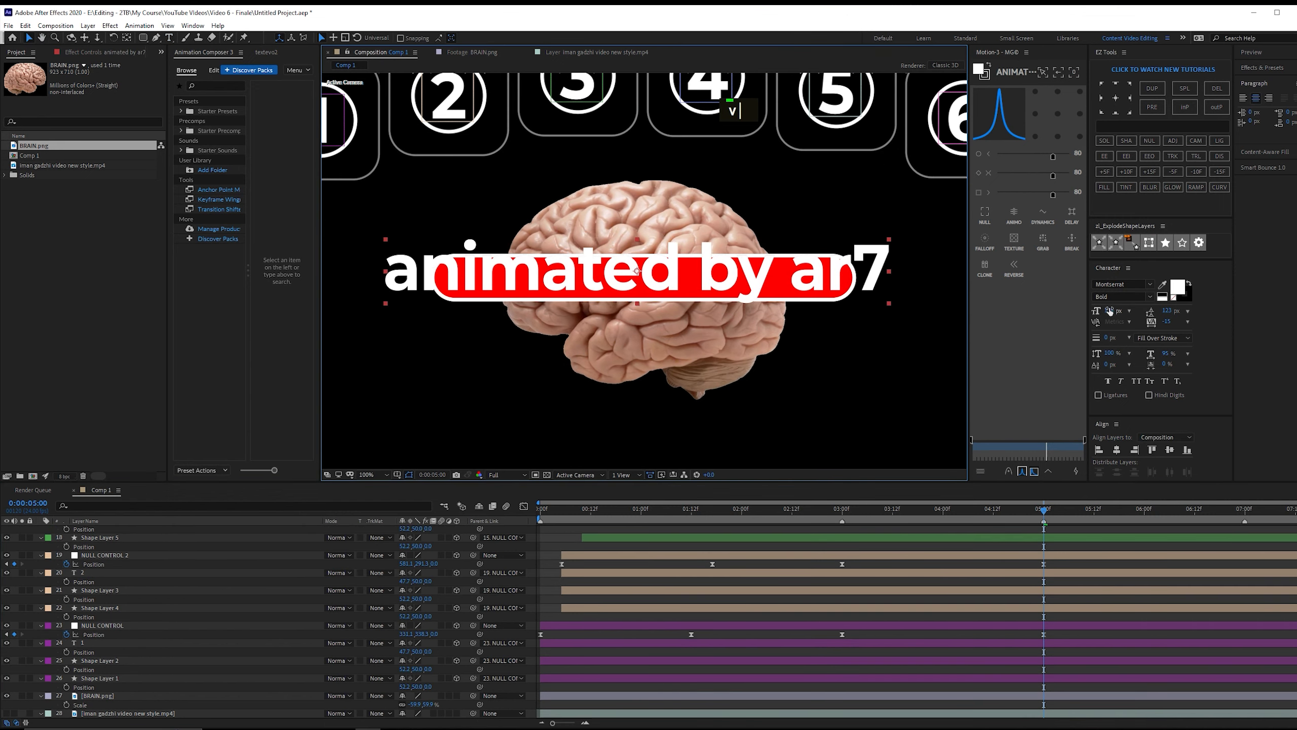
Reduce the banner text size to 70 px, apply All Caps and select its layer.
left_click_drag(1109, 310, 1070, 299)
left_click(1136, 381)
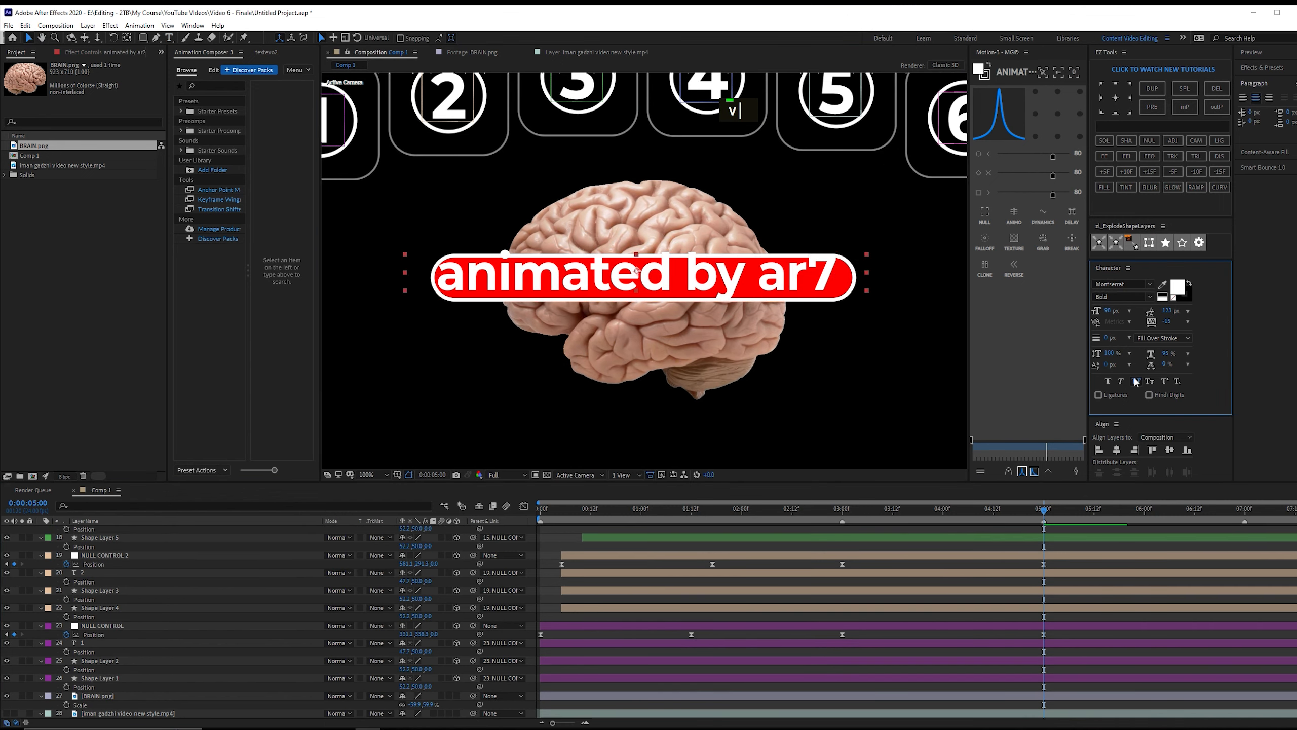
scroll(16, 717, "up", 10)
left_click(155, 531, "ctrl")
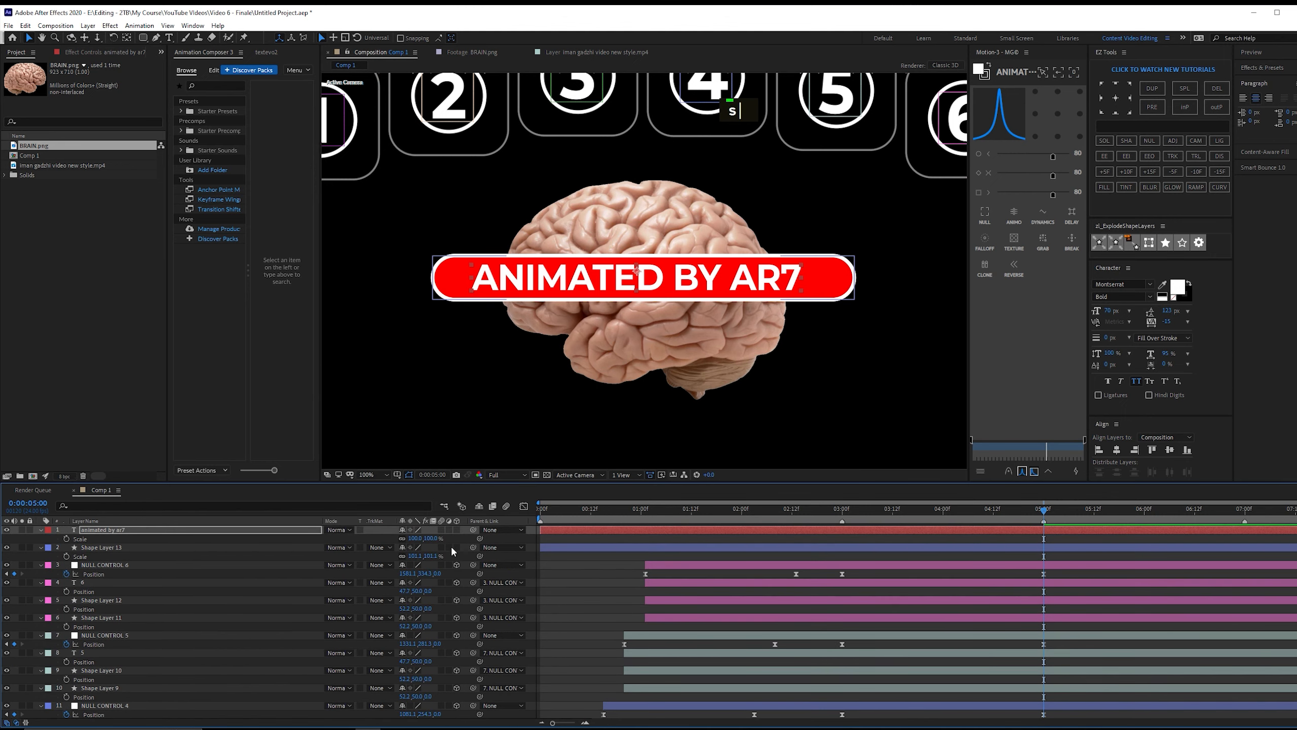
Scale the banner text layer to 90% and centre its anchor point within the text.
left_click_drag(433, 538, 384, 538)
key("ctrl+alt+Home")
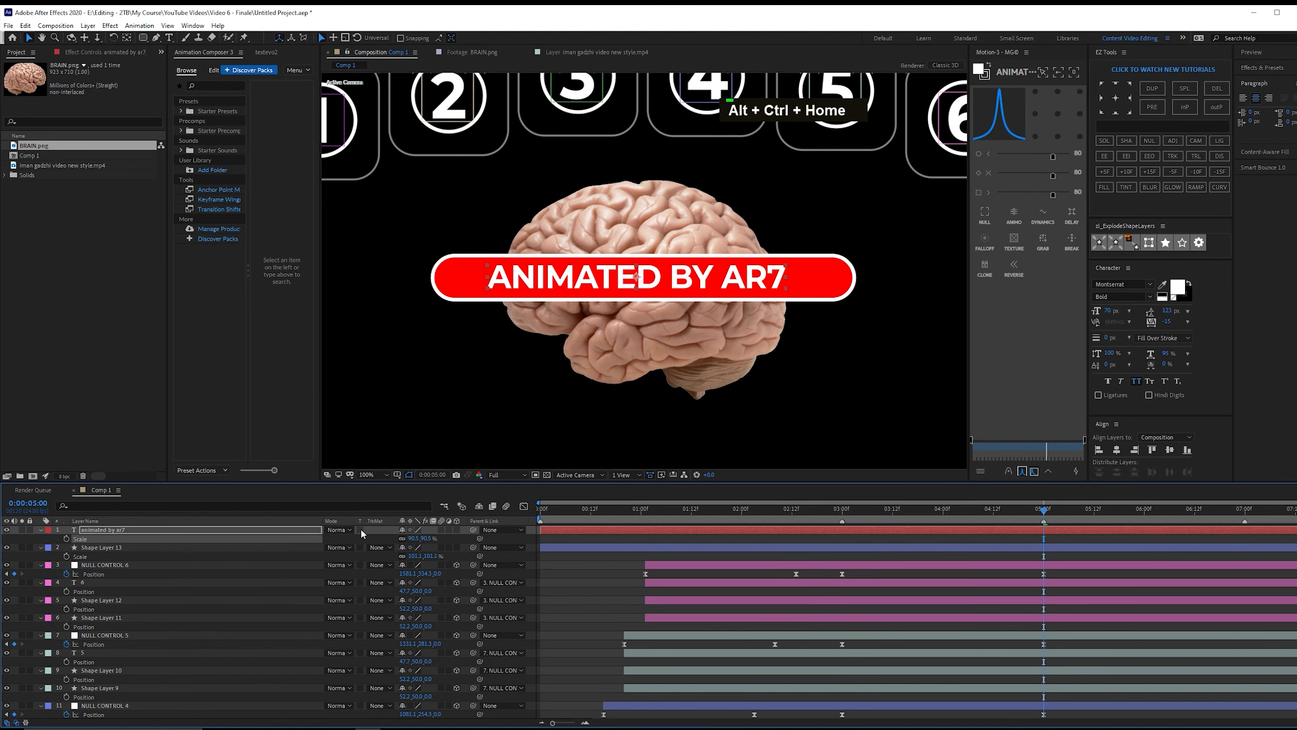
Align the banner text and red banner by their vertical centres, and reduce the text scale to about 88%.
left_click(229, 550)
left_click(217, 531, "ctrl")
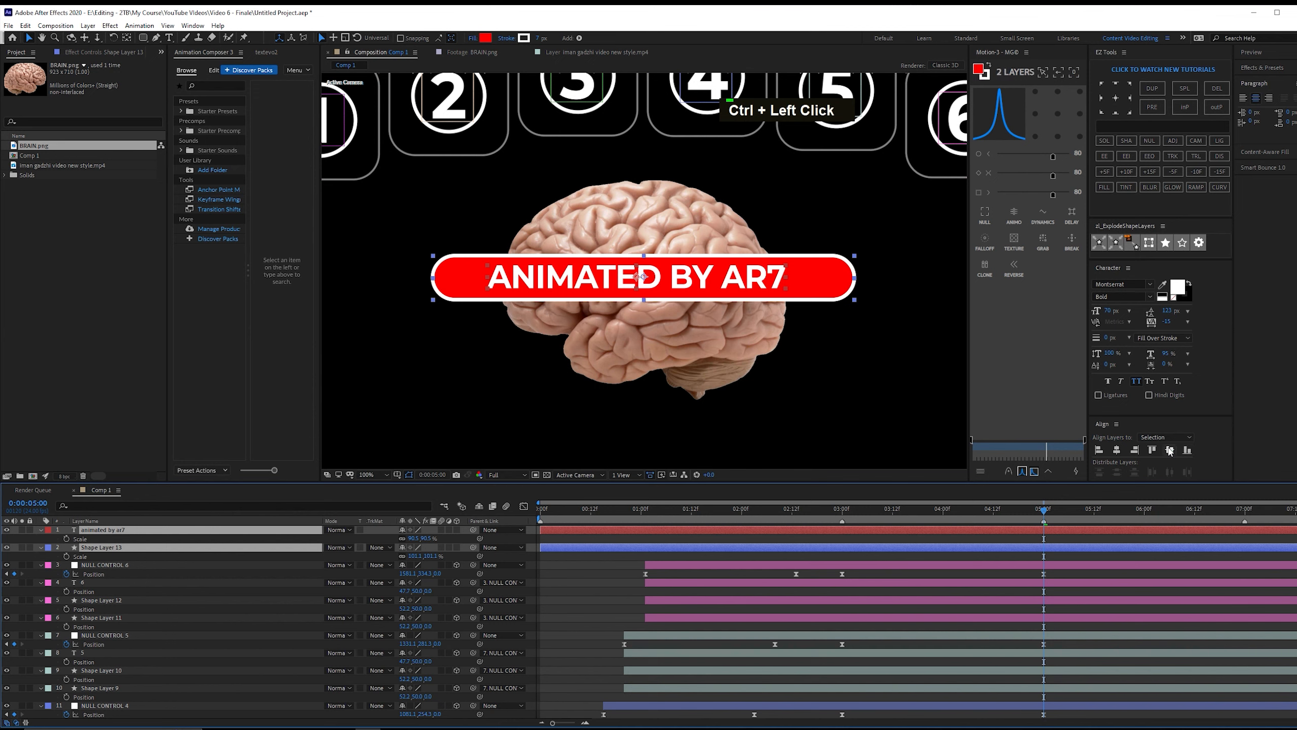
left_click(1169, 450)
left_click(553, 579)
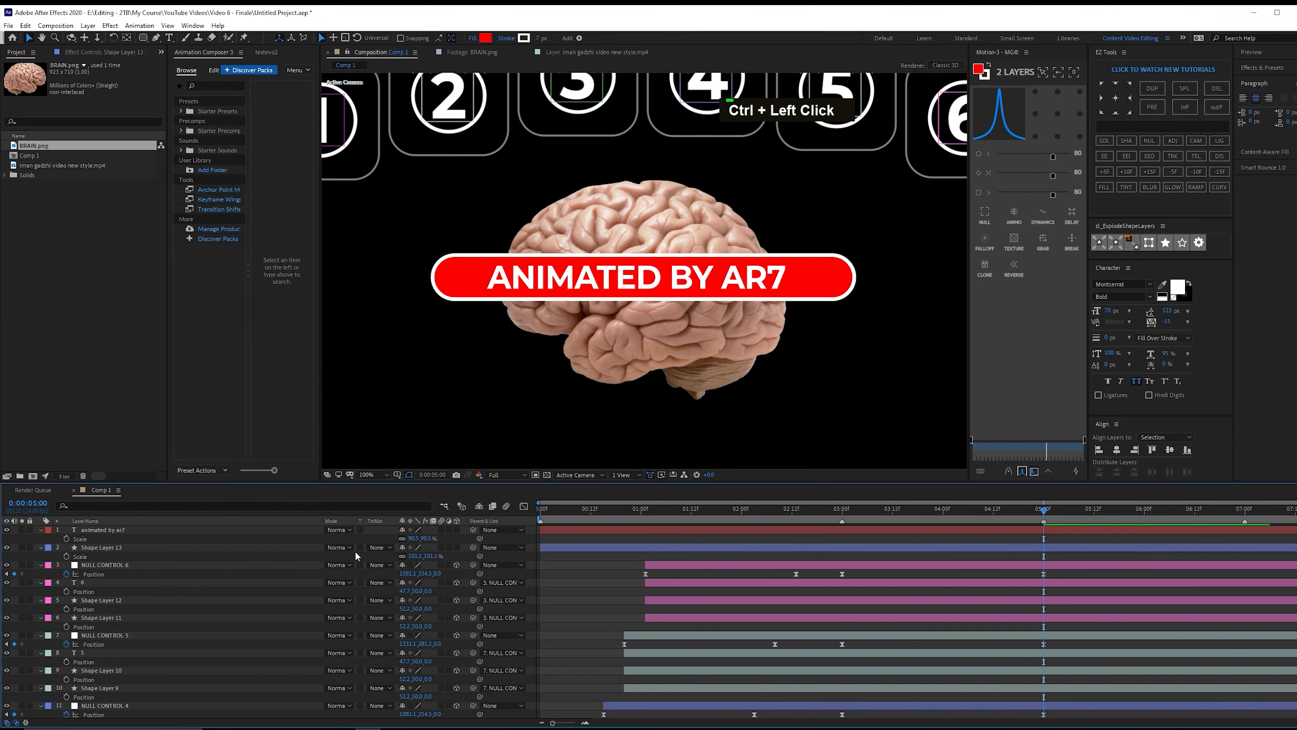
left_click(191, 530)
left_click_drag(417, 539, 410, 539)
Set the words "BY AR7" in the banner text to the Montserrat SemiBold style.
double_click(710, 279)
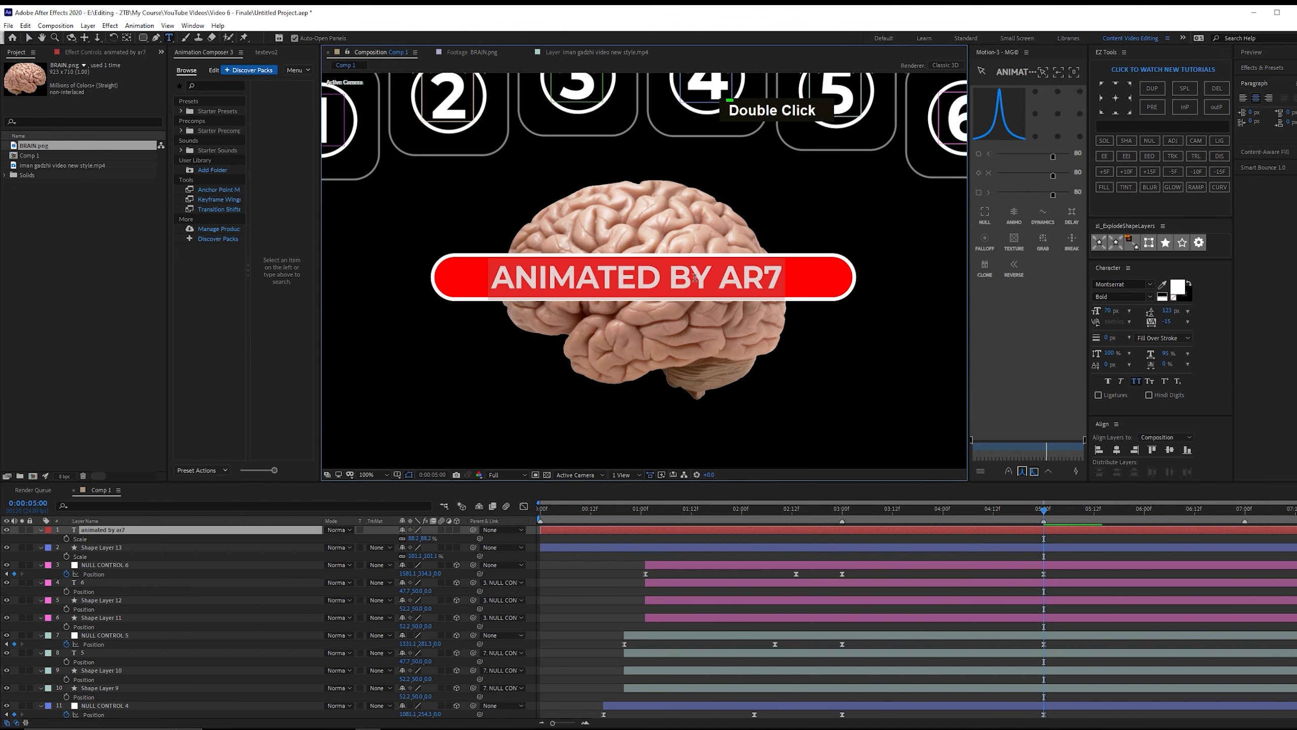
double_click(746, 278, "shift")
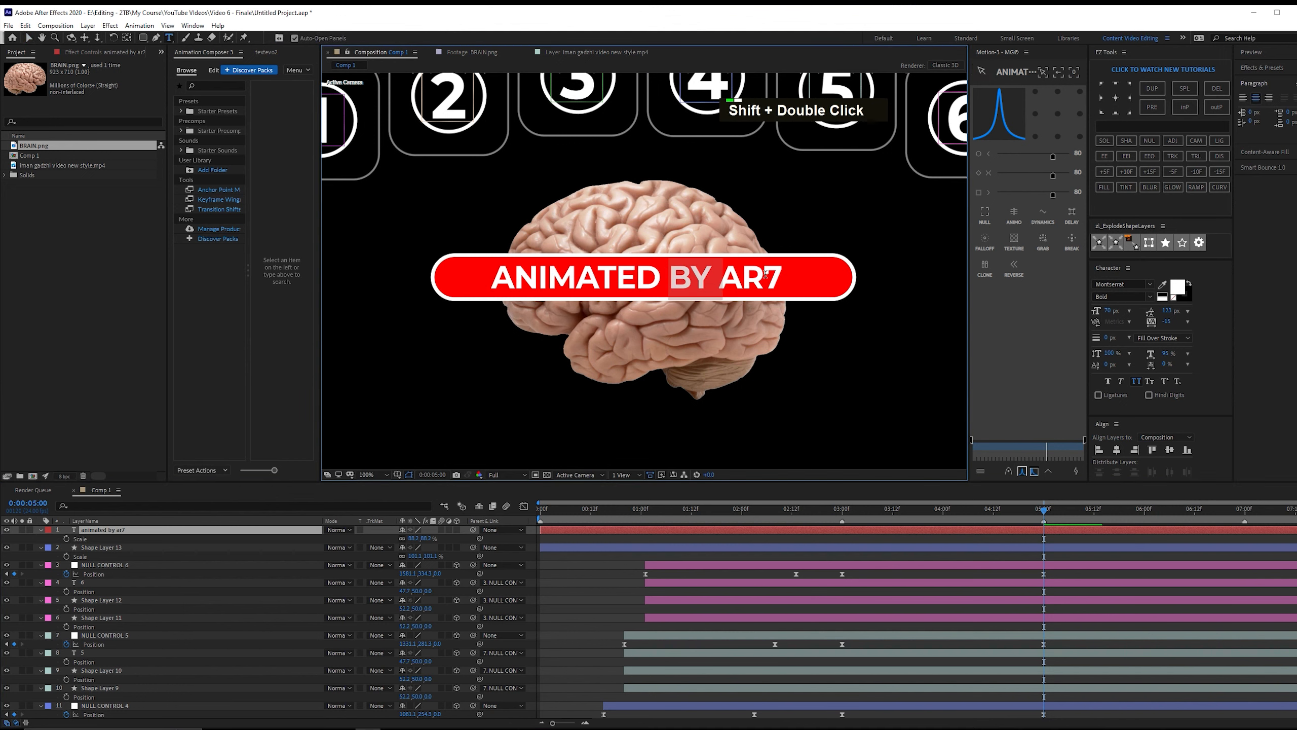
left_click(1150, 297)
left_click(1115, 398)
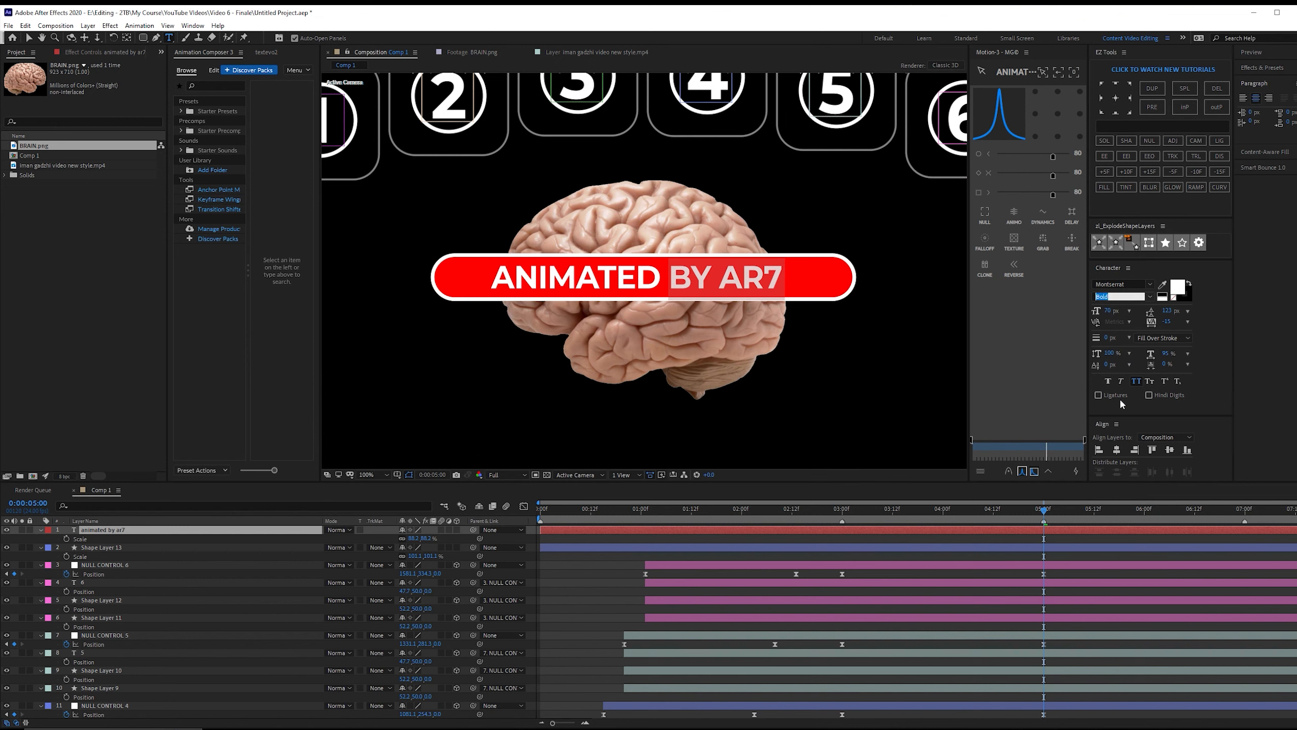
scroll(1151, 299, "up", 1)
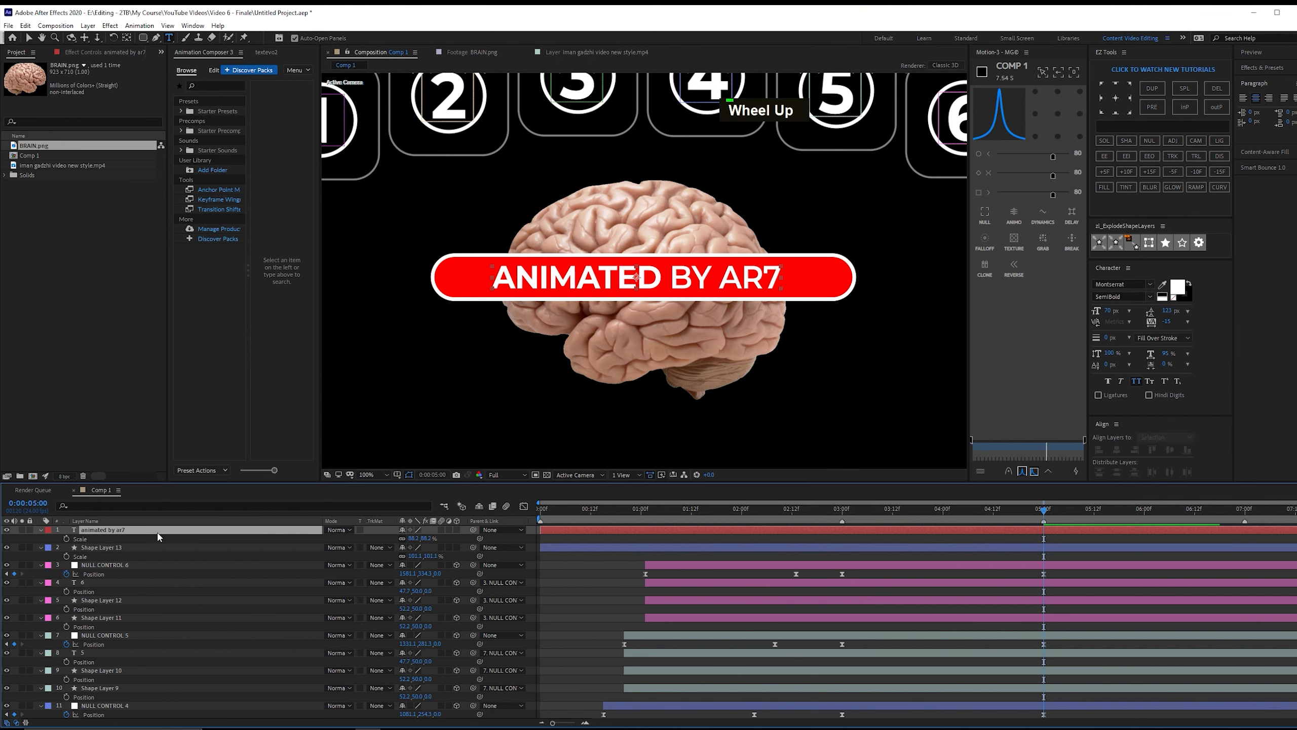
Set the words "BY AR7" to Montserrat Light and collapse the layers' properties.
double_click(749, 279)
left_click(679, 278, "shift")
left_click(1149, 296)
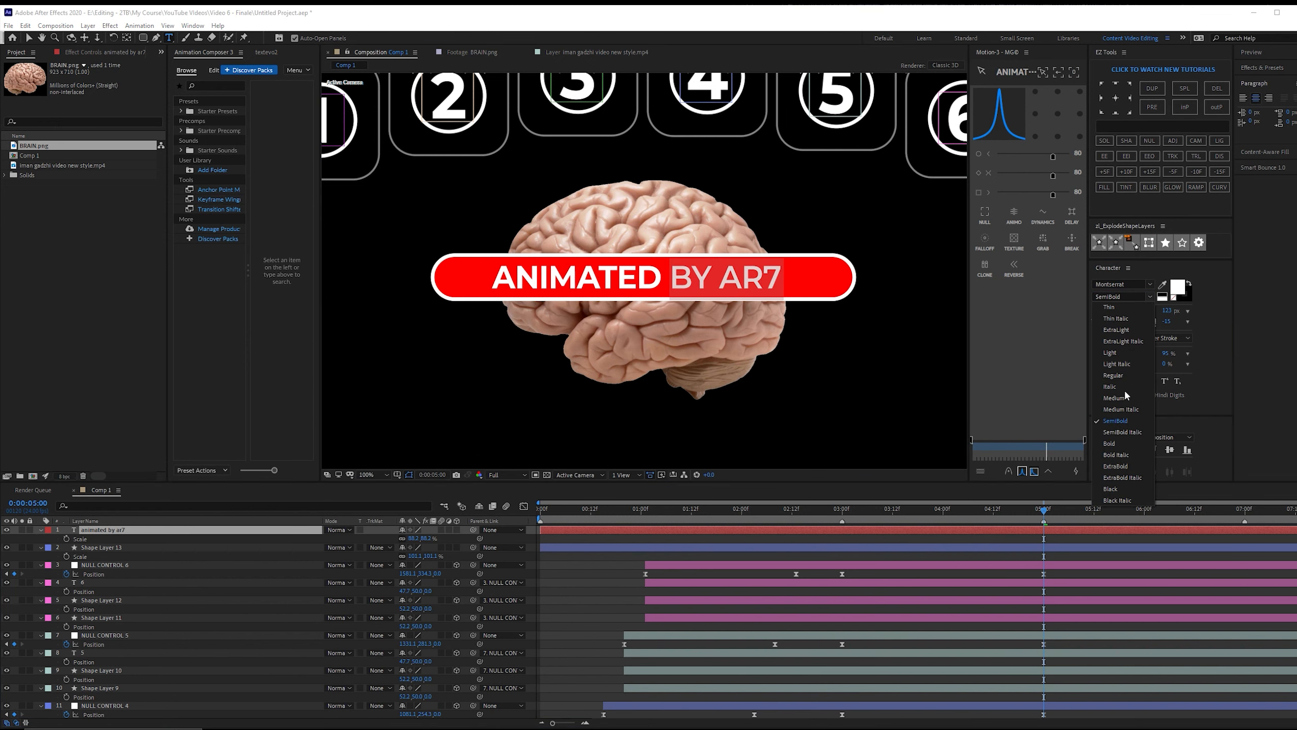
left_click(1121, 360)
key("u")
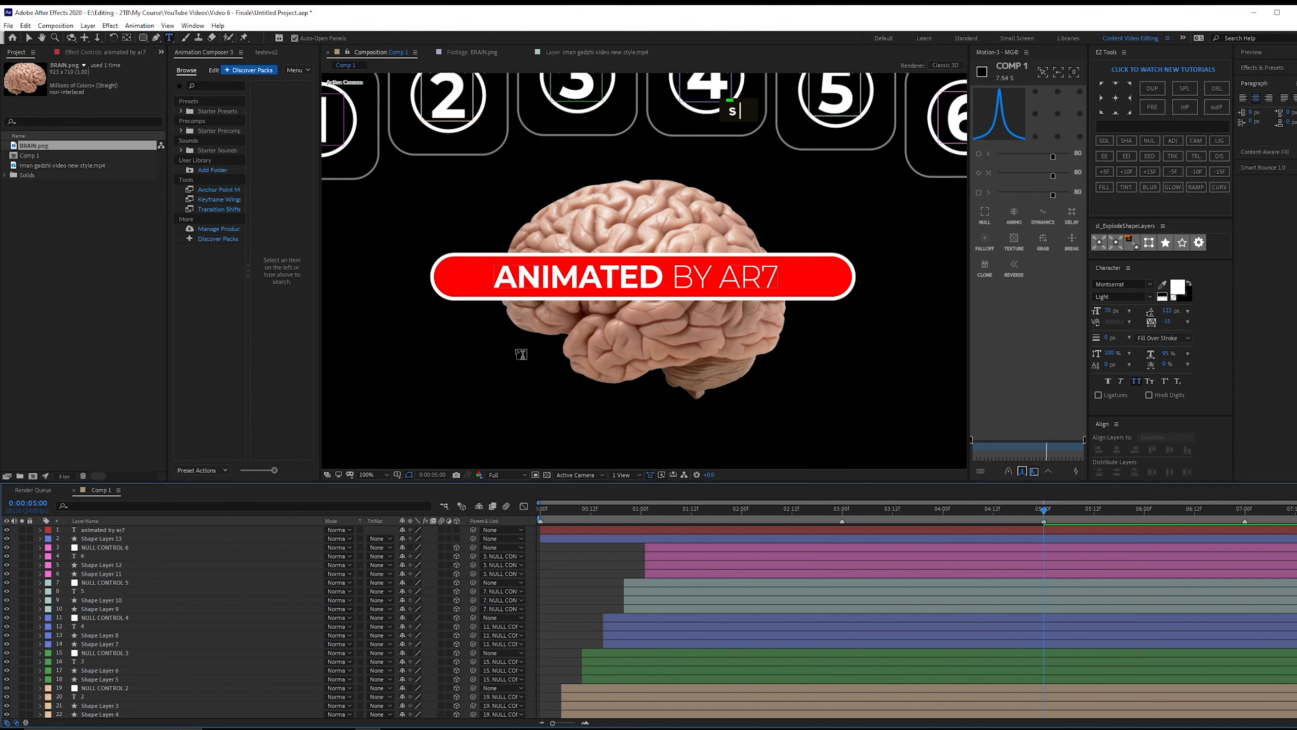
Scale the banner text layer down to about 73% and save the project.
scroll(155, 538, "up", 1)
left_click(153, 530)
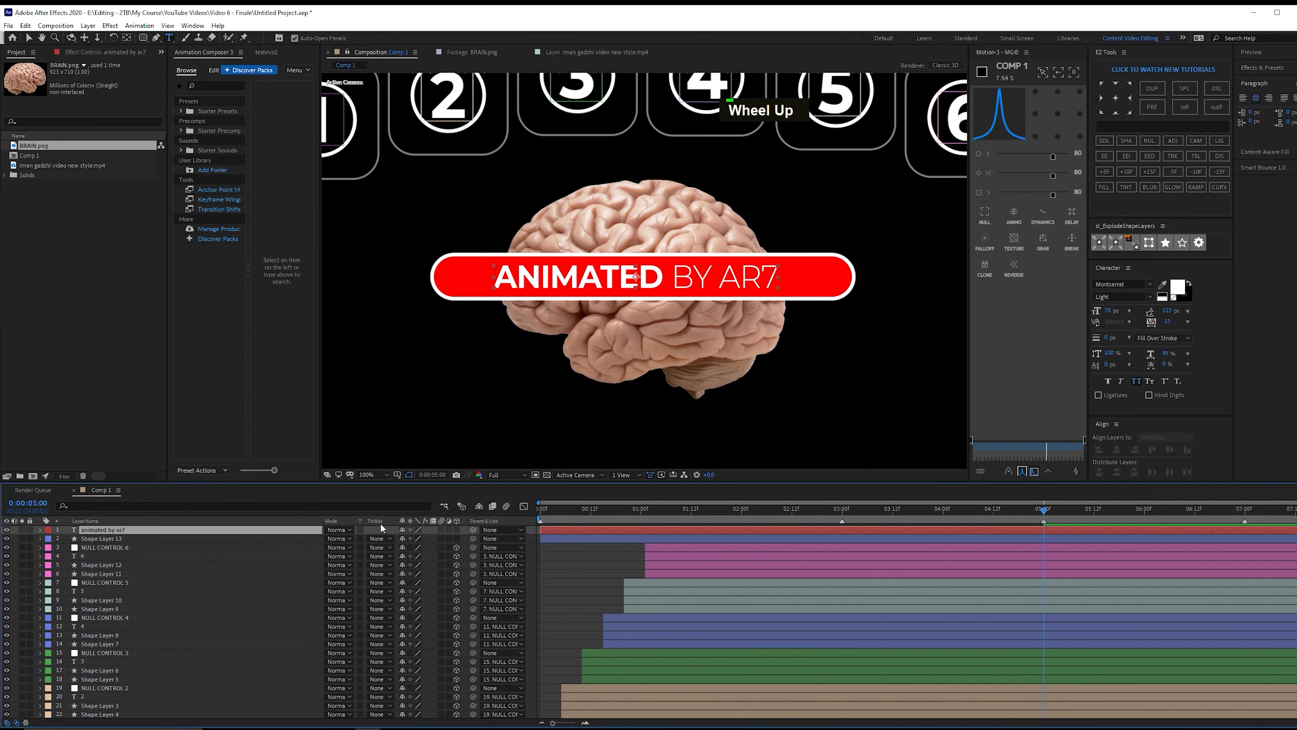
key("s")
scroll(618, 550, "down", 1)
key("ctrl+s")
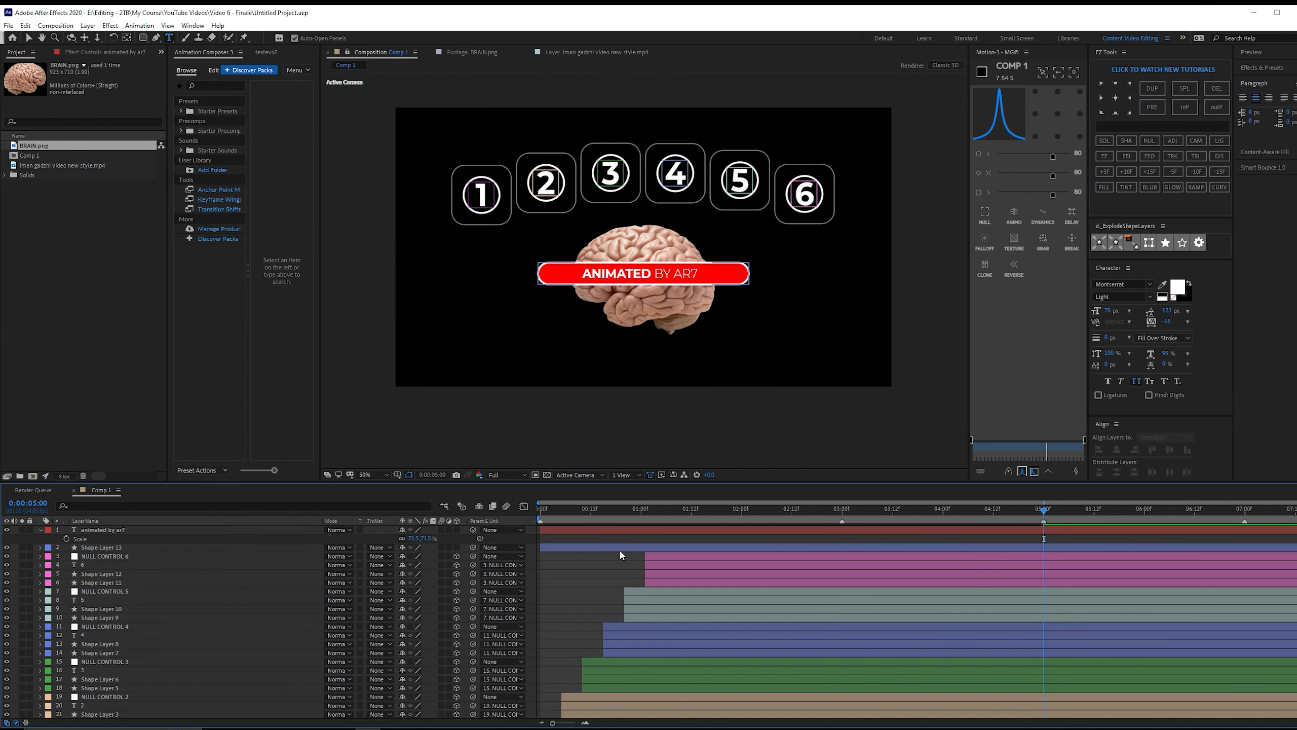
Show the reference video layer and trace tile 1's dashed connector down to the banner with the Pen tool.
scroll(128, 659, "down", 2)
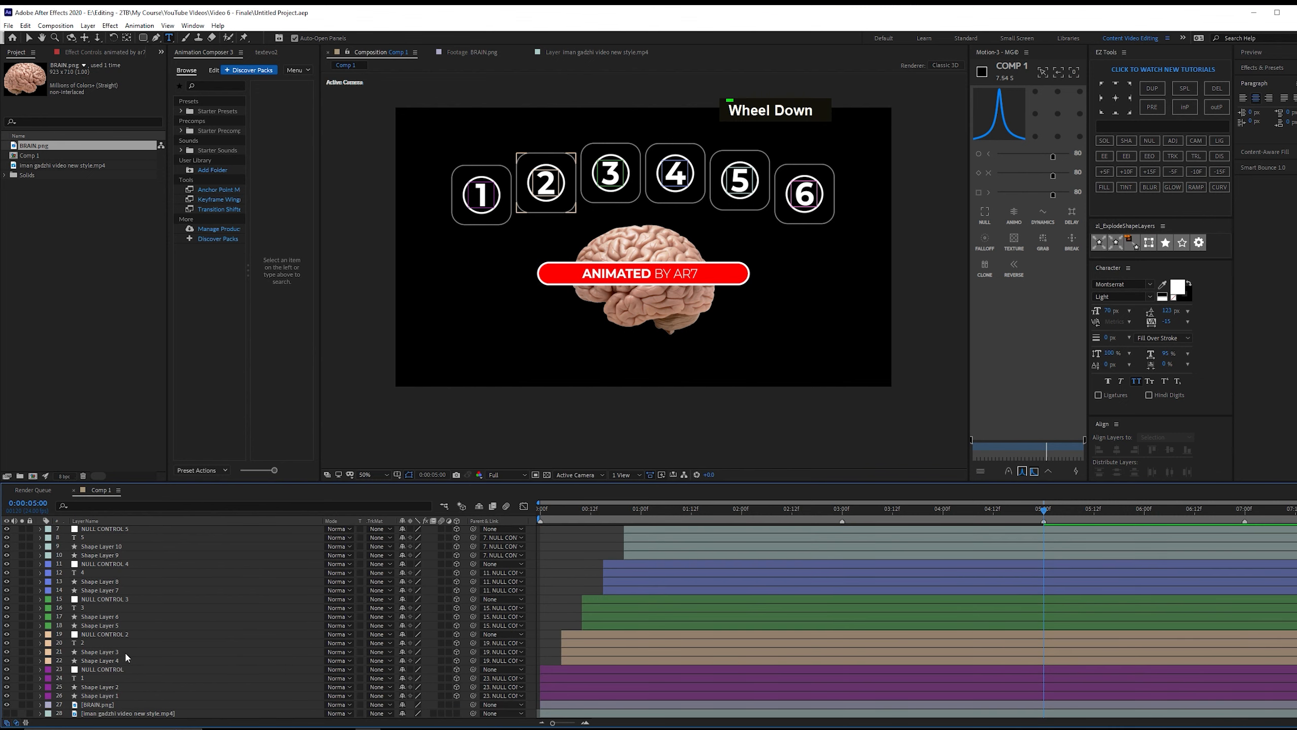
left_click(6, 712)
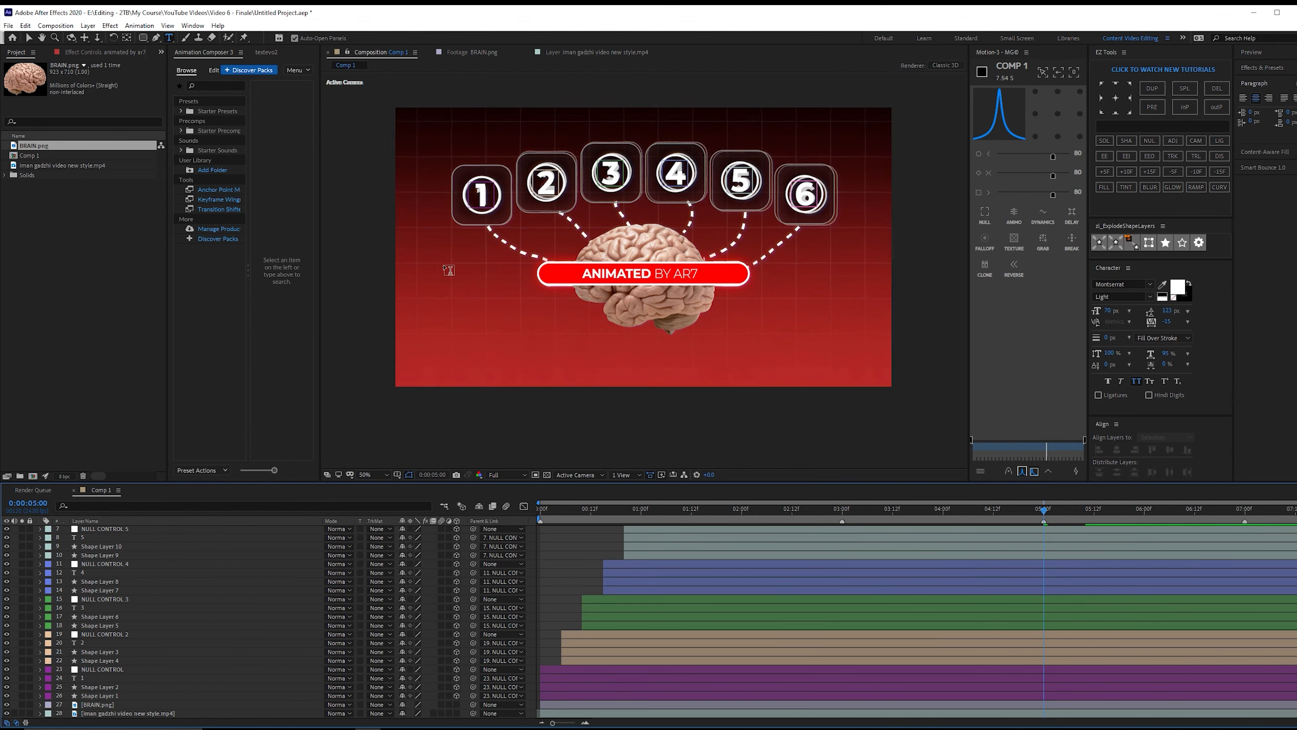
left_click(155, 38)
scroll(550, 217, "up", 1)
key("space")
left_click_drag(549, 218, 540, 249)
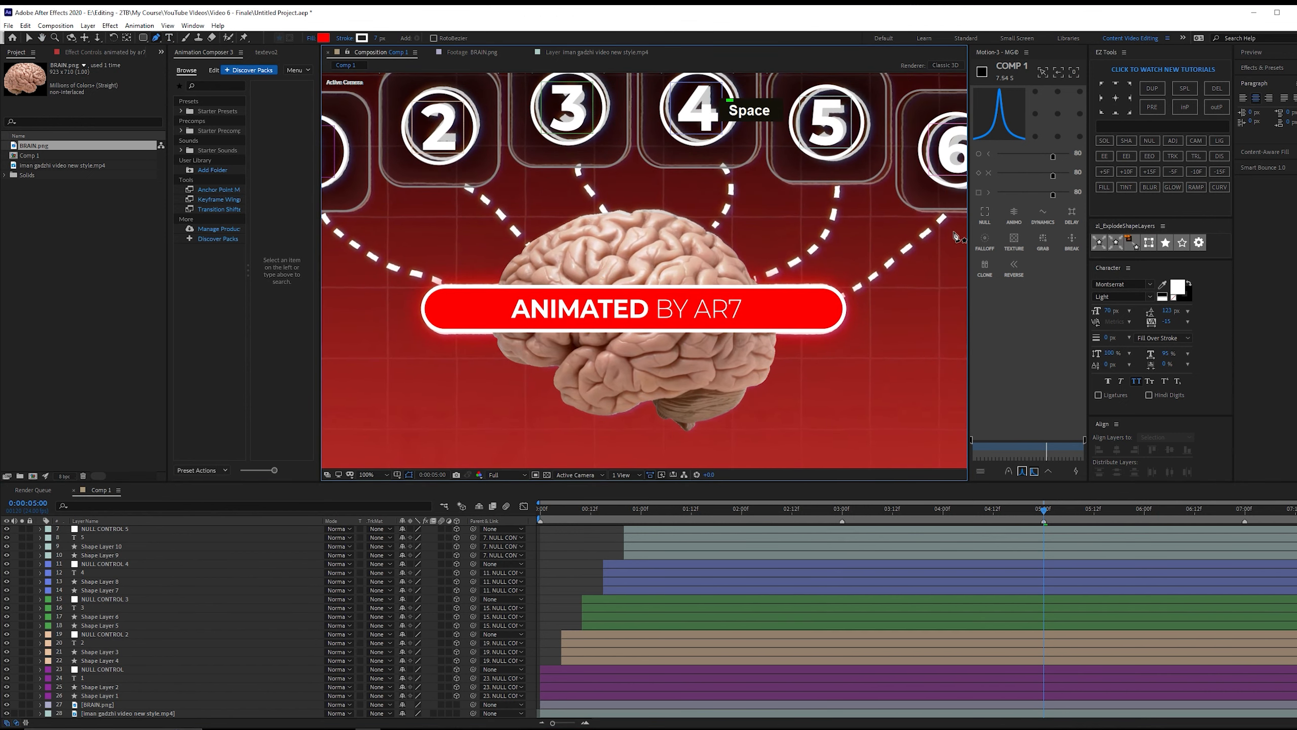
key("space")
left_click_drag(334, 226, 435, 248)
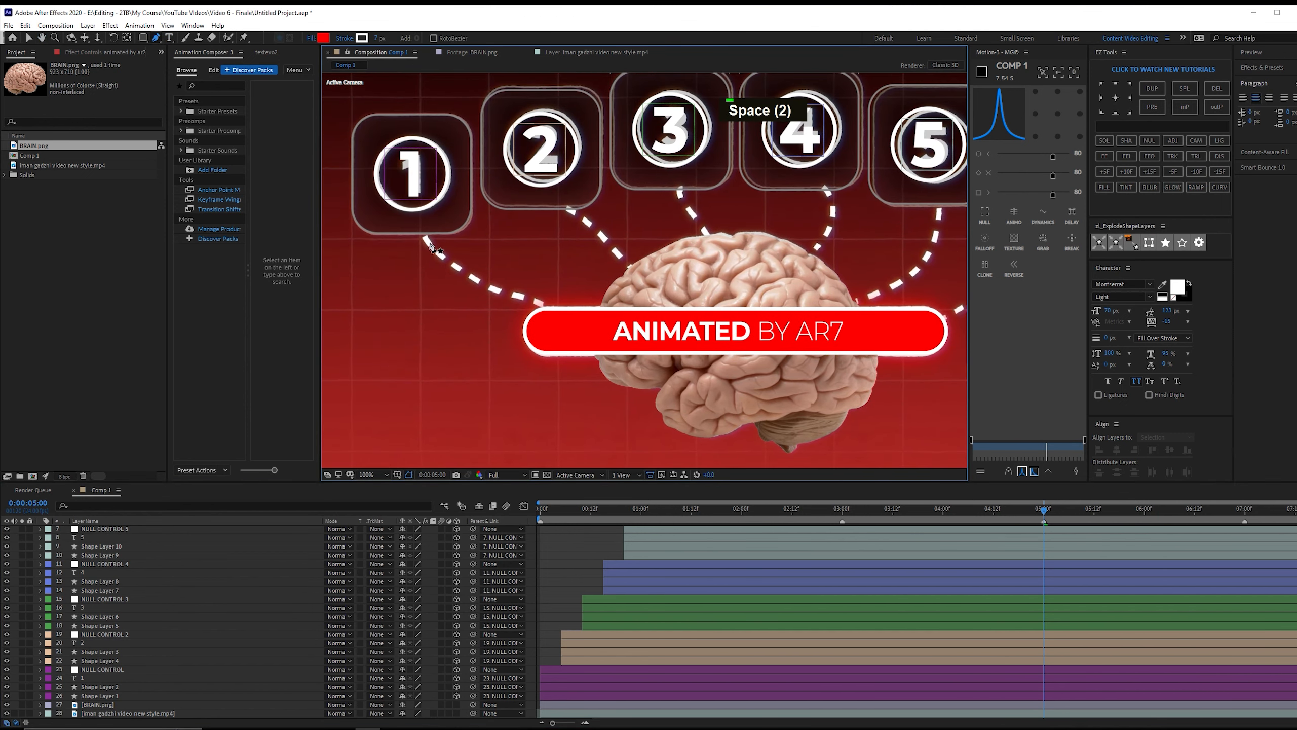
key("space")
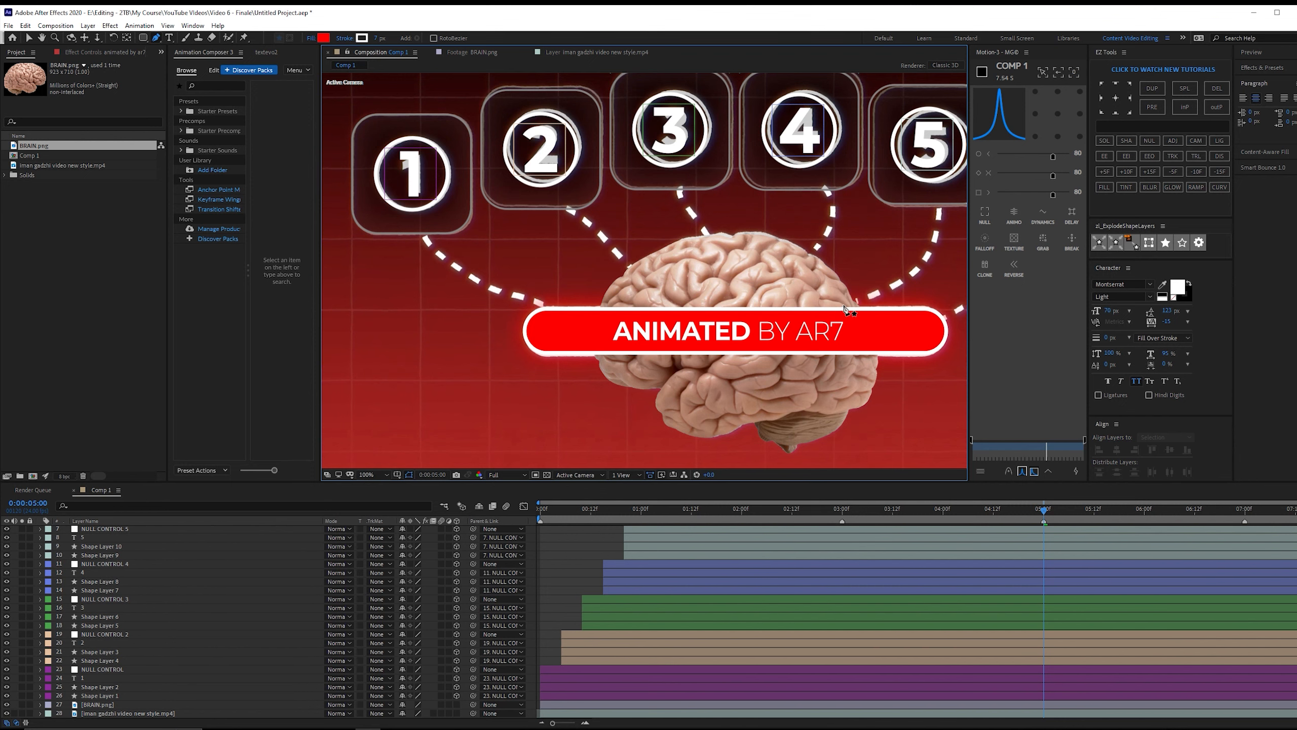
left_click_drag(844, 313, 817, 310)
key("g")
left_click(399, 243)
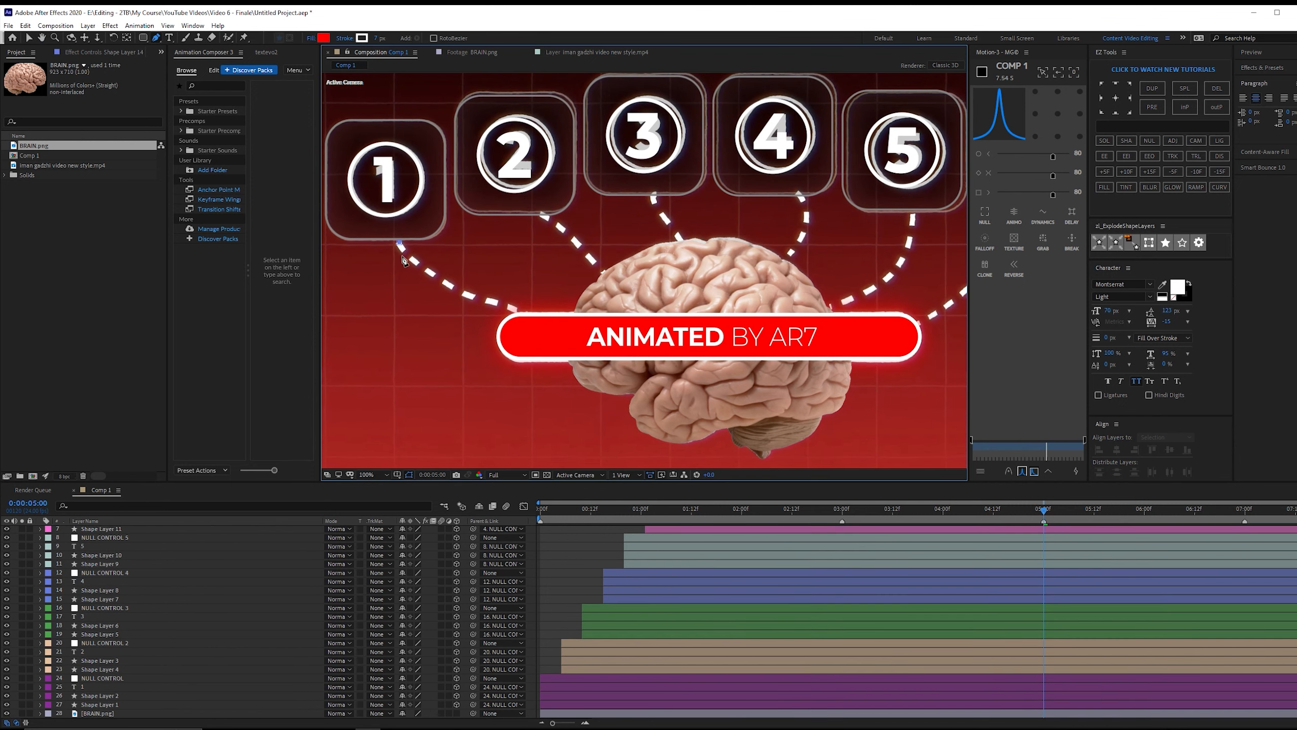
left_click(469, 296)
left_click_drag(513, 302, 525, 322)
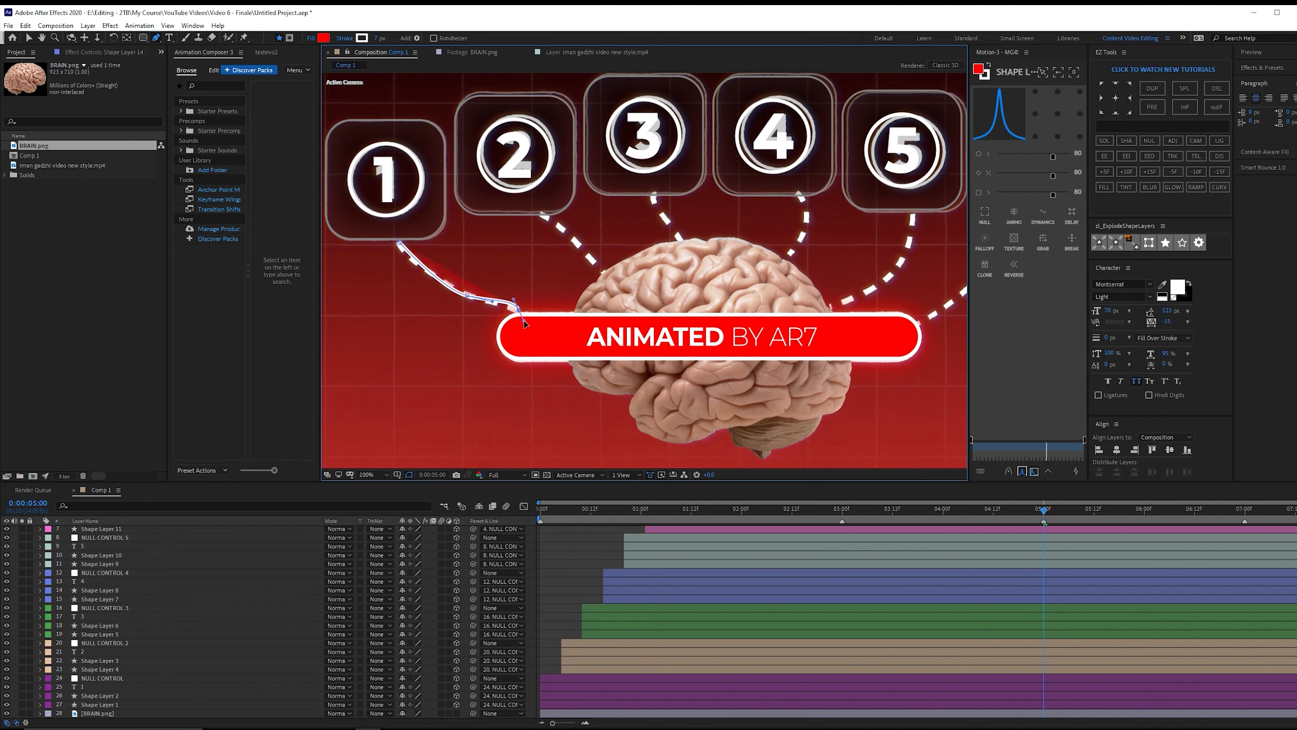
Set the tile 1 connector's fill to None and its stroke width to 10 px, and deselect it.
left_click(311, 38)
left_click(843, 342)
left_click(871, 403)
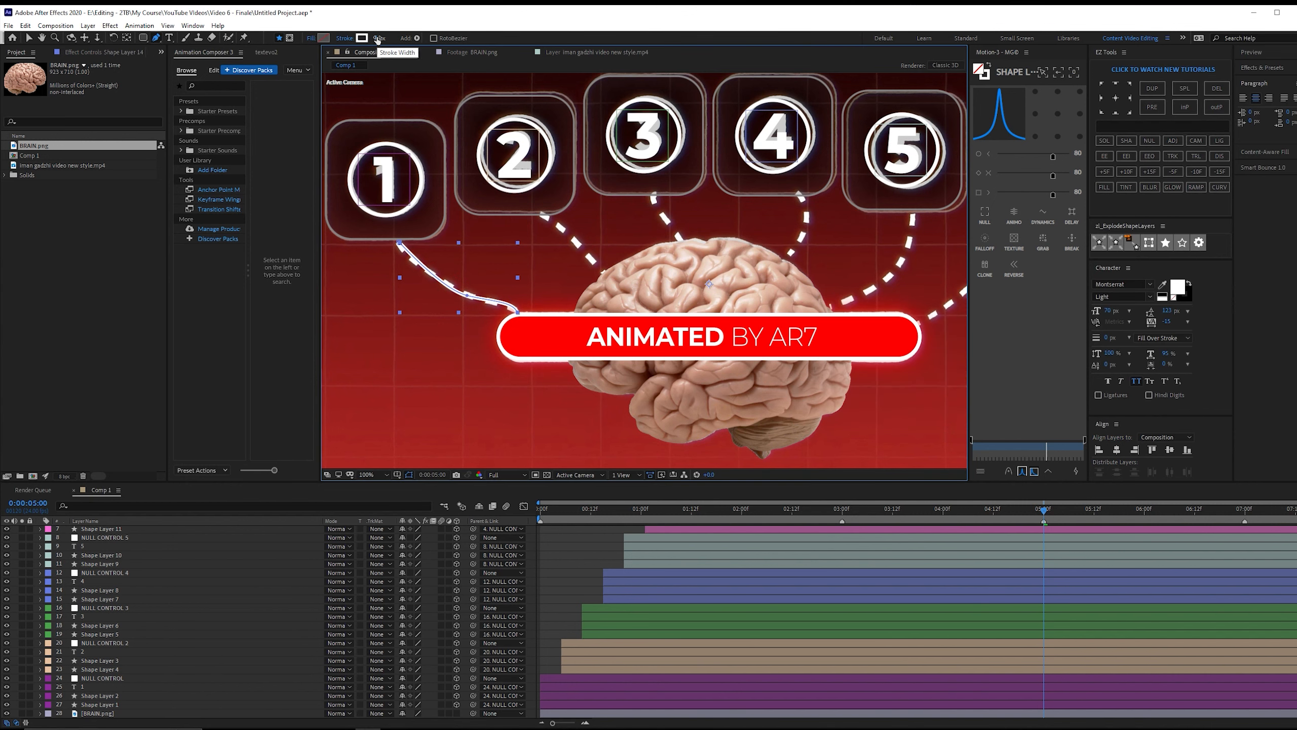
left_click_drag(377, 39, 381, 39)
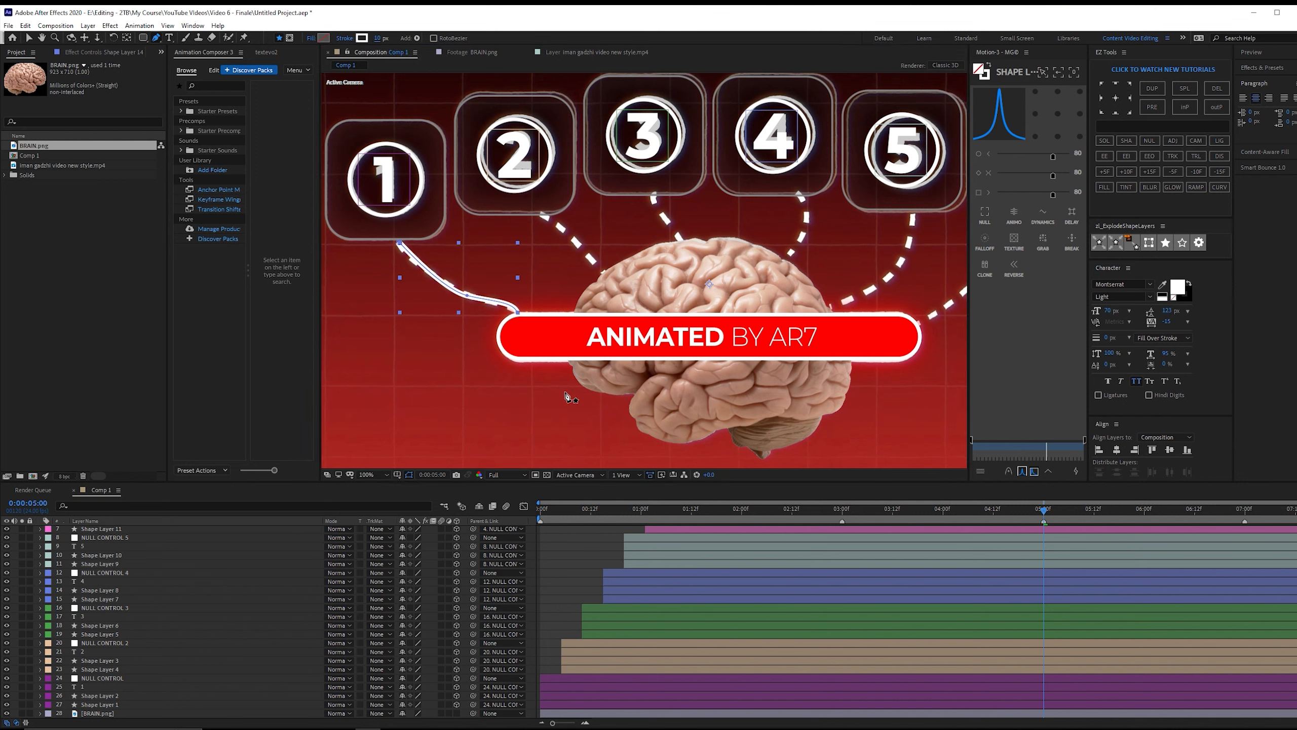
left_click(576, 556)
Trace the reference connector from below tile 2 to the brain's edge as a new path on its own shape layer.
left_click(542, 214)
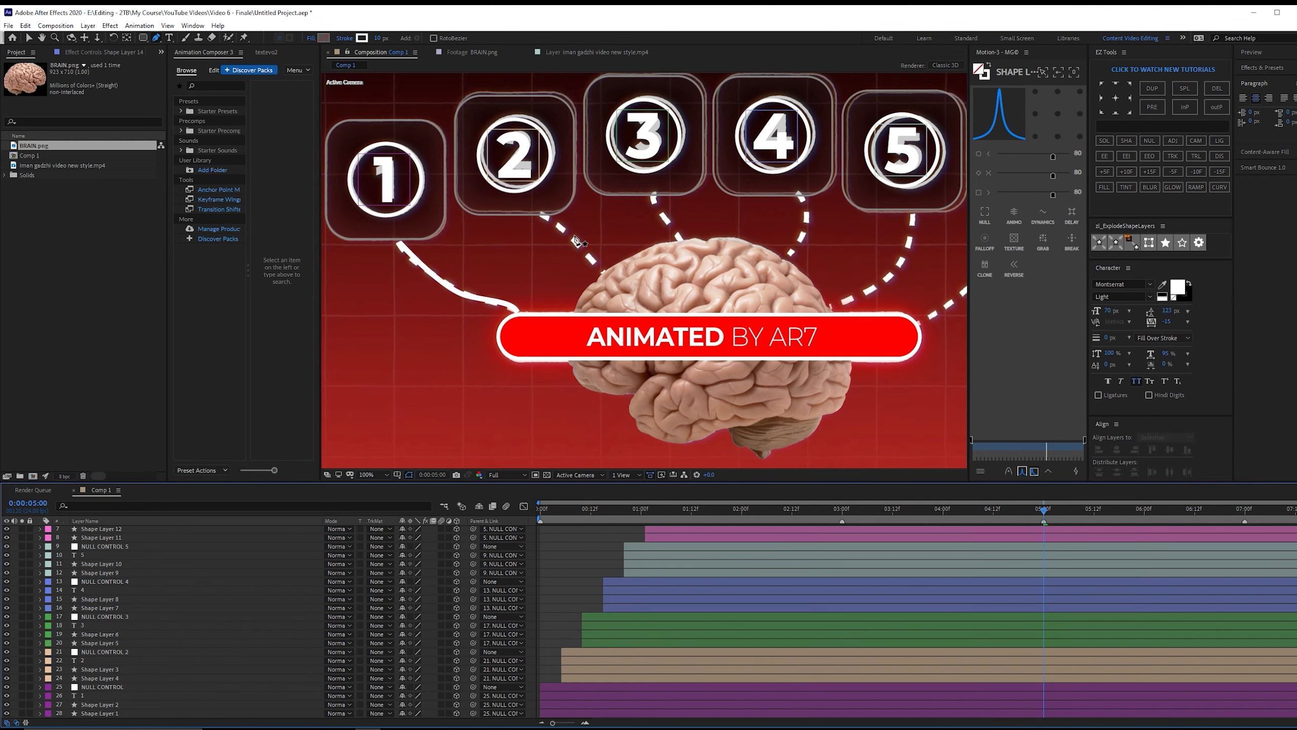
left_click(604, 270)
left_click_drag(608, 276, 608, 278)
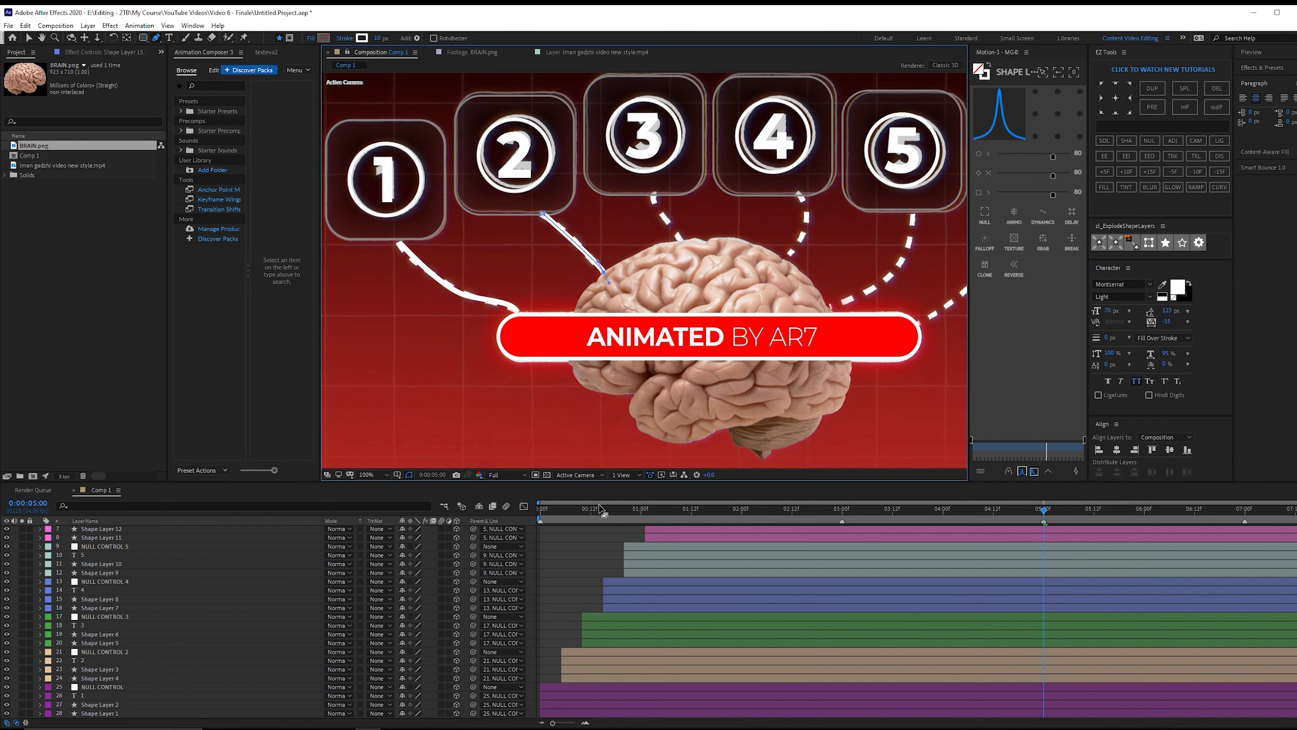
left_click(601, 555)
Trace the short curved connector from below tile 3 to the top of the brain on a separate shape layer.
left_click(654, 190)
left_click(681, 236)
left_click_drag(687, 241, 694, 244)
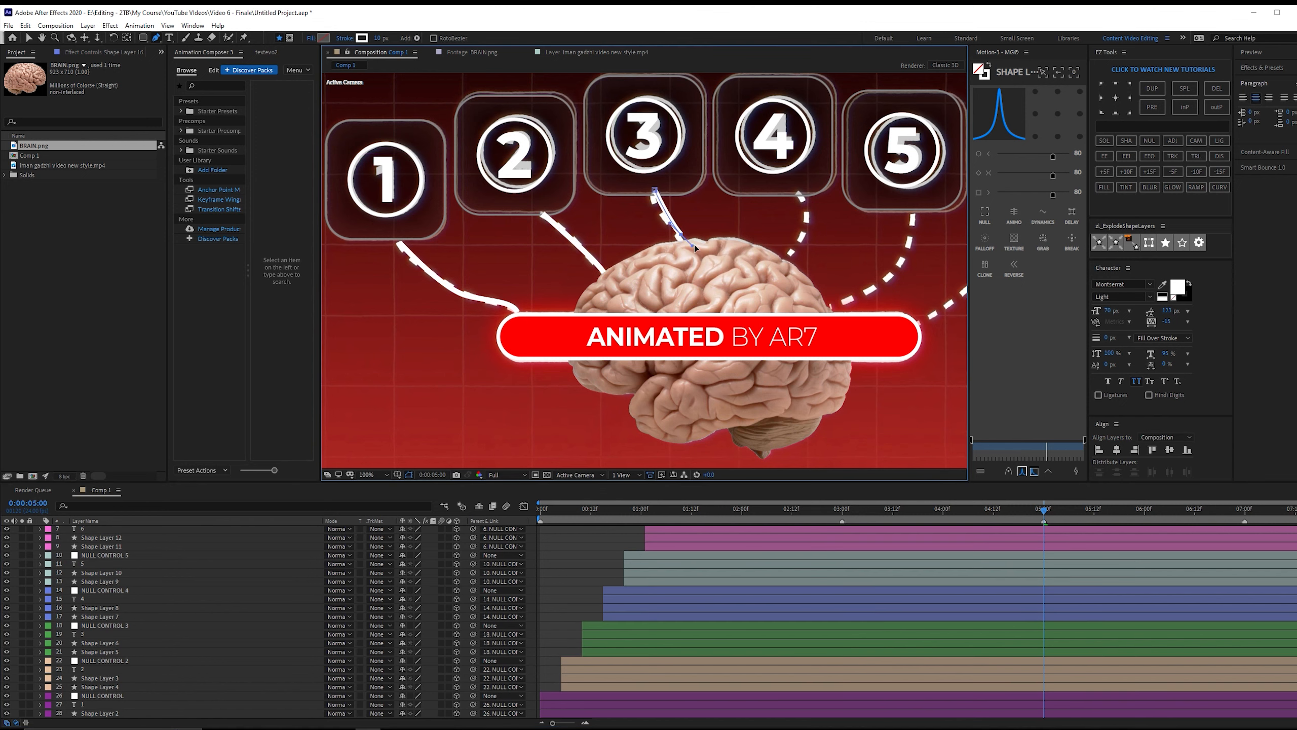
left_click(591, 572)
Trace the curved connector from below tile 4 to the brain on a separate shape layer.
left_click(798, 192)
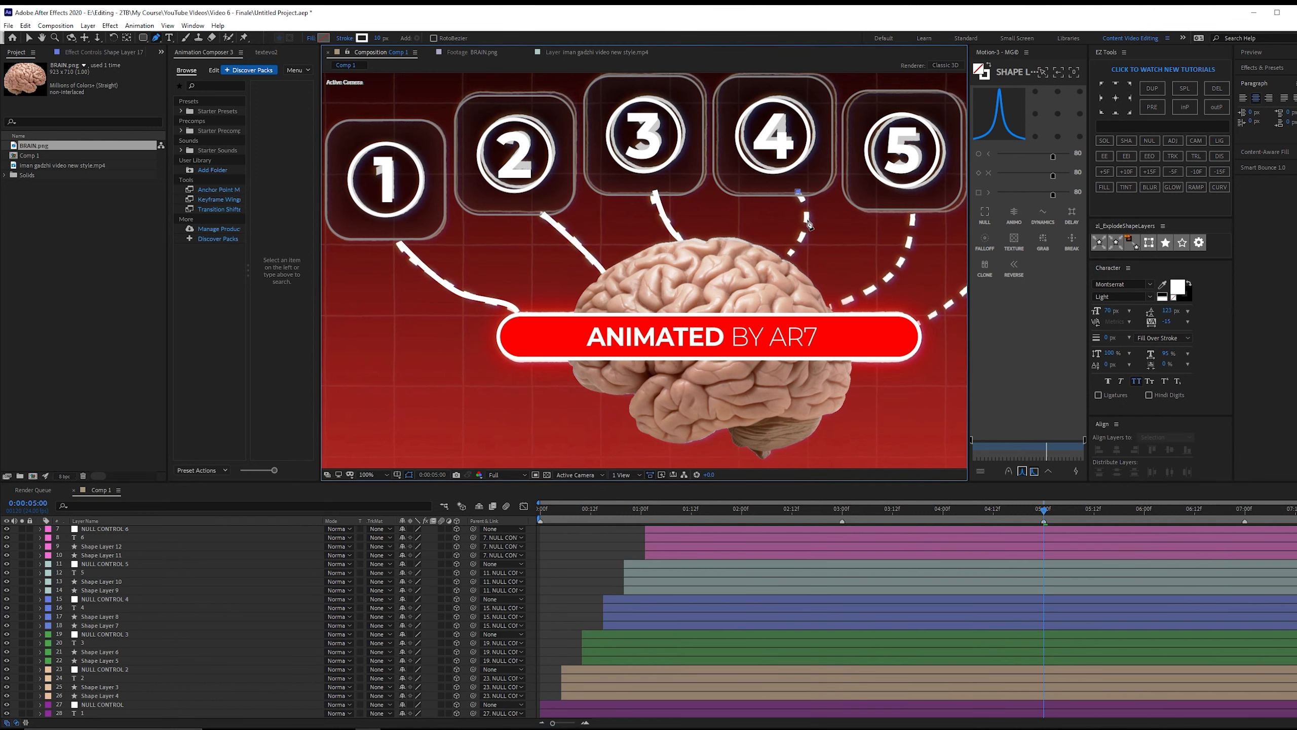
left_click_drag(803, 225, 798, 239)
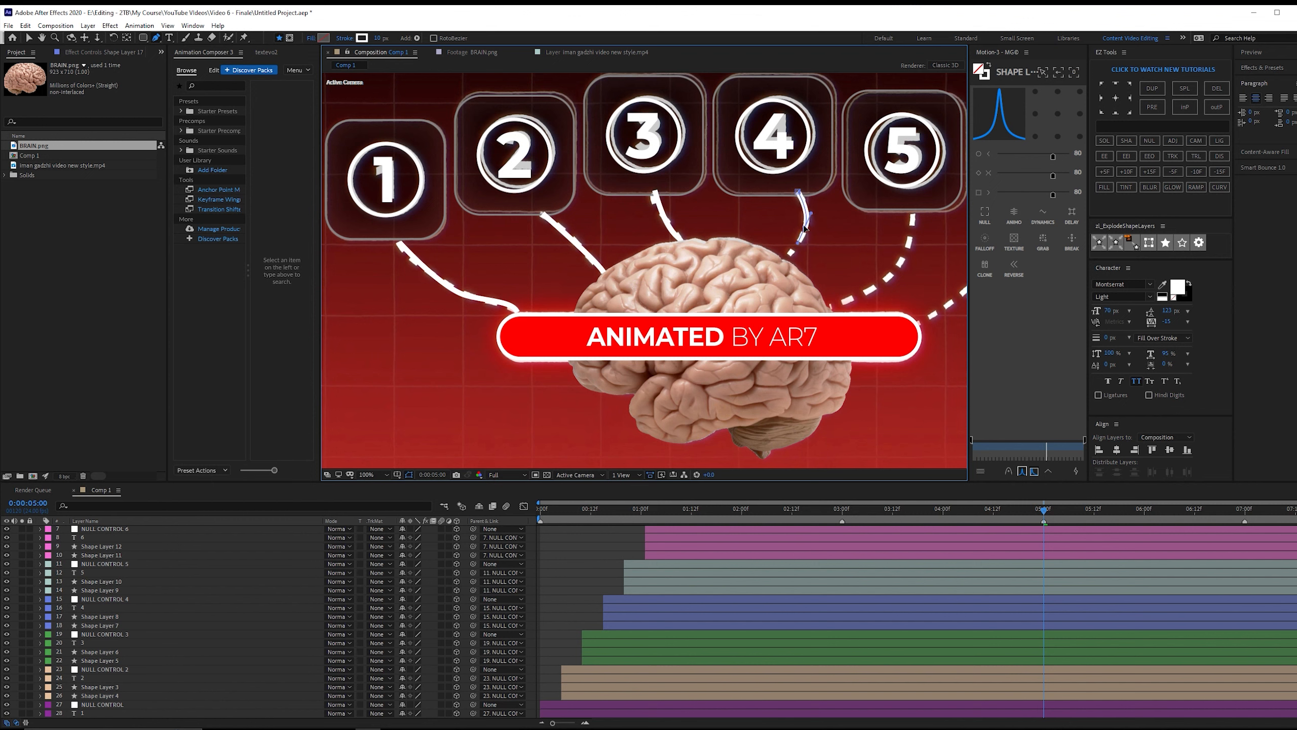
left_click(782, 261)
left_click(591, 537)
Trace the long curved connector from below tile 5 to the banner's upper edge on a separate shape layer.
left_click(914, 211)
left_click_drag(824, 307, 738, 320)
left_click_drag(868, 302, 740, 309)
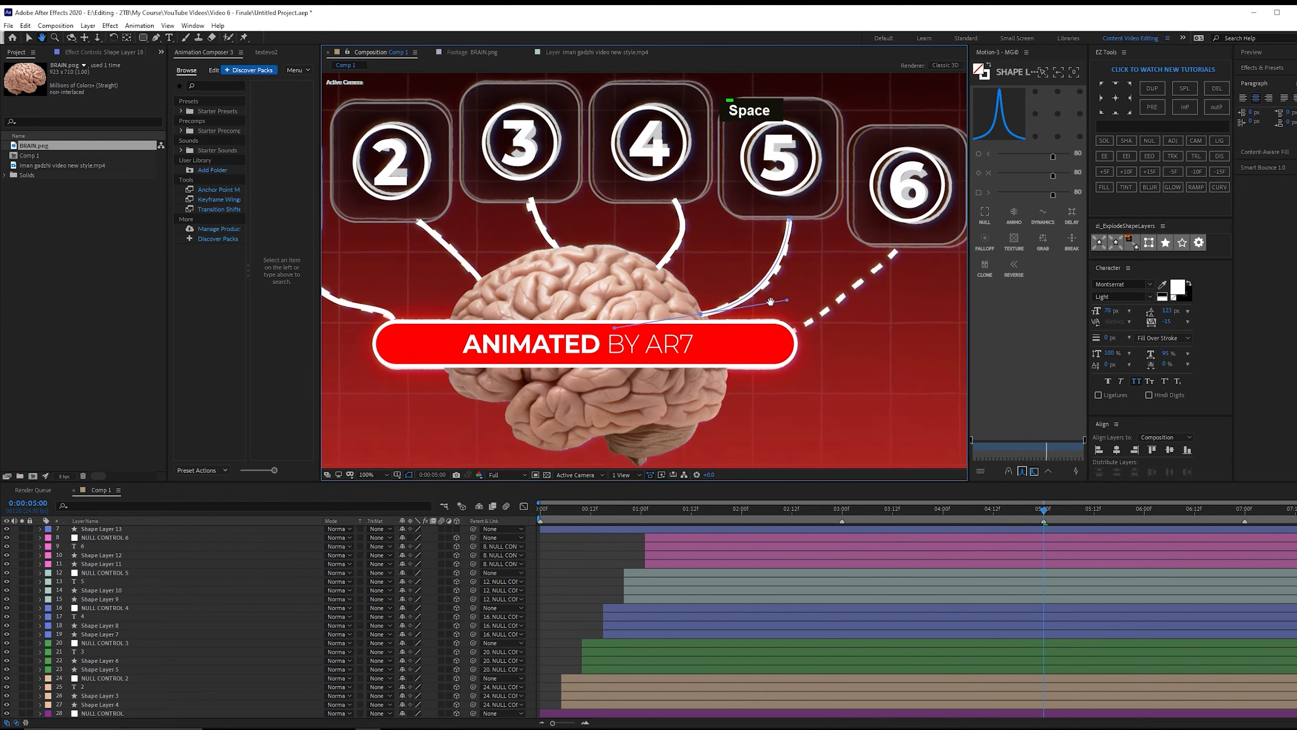
left_click(595, 538)
Trace the connector from below tile 6 to the banner's end as a straight line on a separate shape layer.
left_click(895, 250)
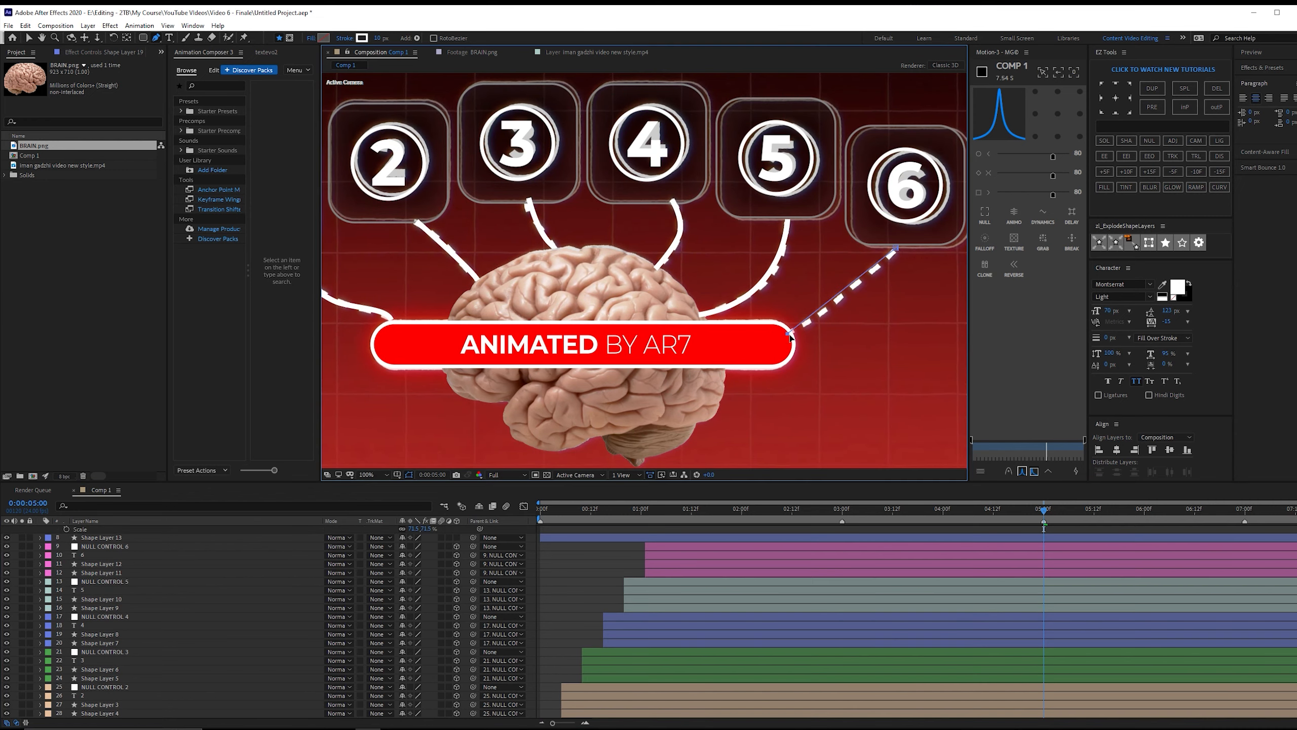
left_click(790, 333)
scroll(643, 271, "down", 1)
scroll(128, 569, "up", 3)
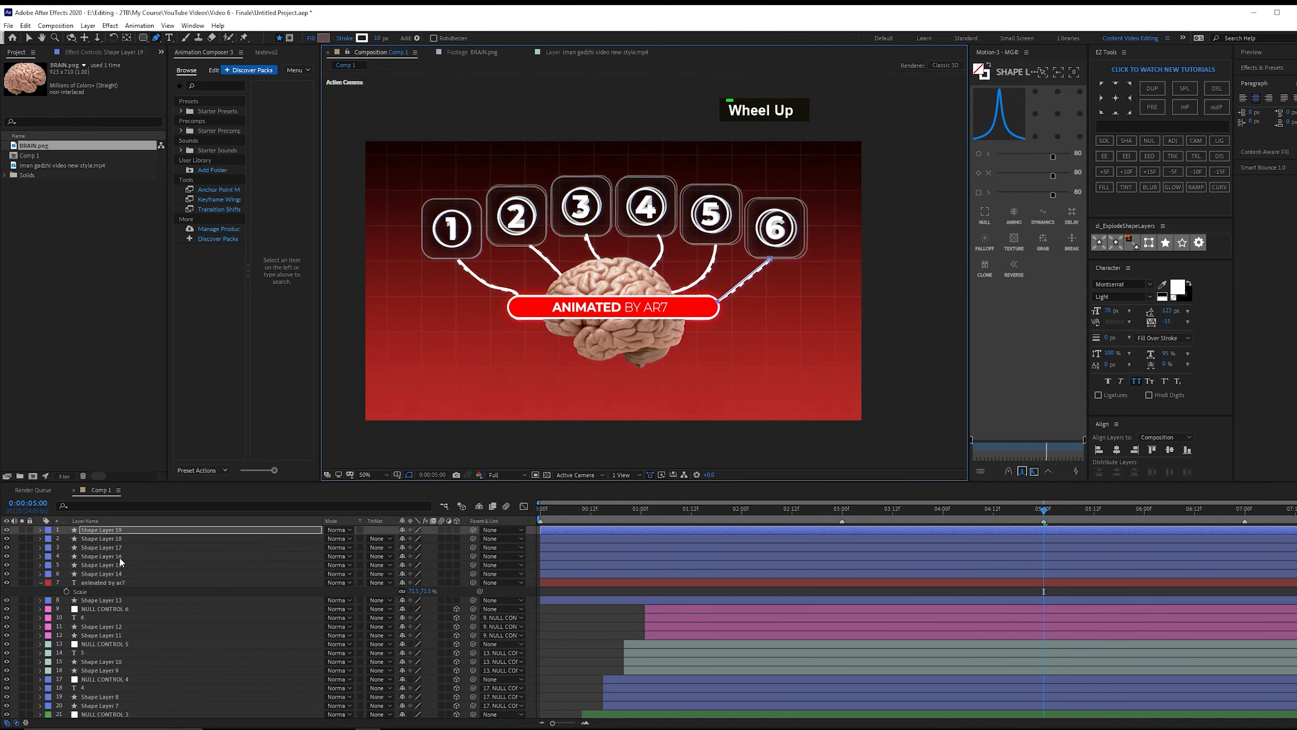
Add dashes to the stroke of the tile 1 connector, Shape Layer 14, and set the Dash length to 30.
left_click(118, 573)
left_click(42, 574)
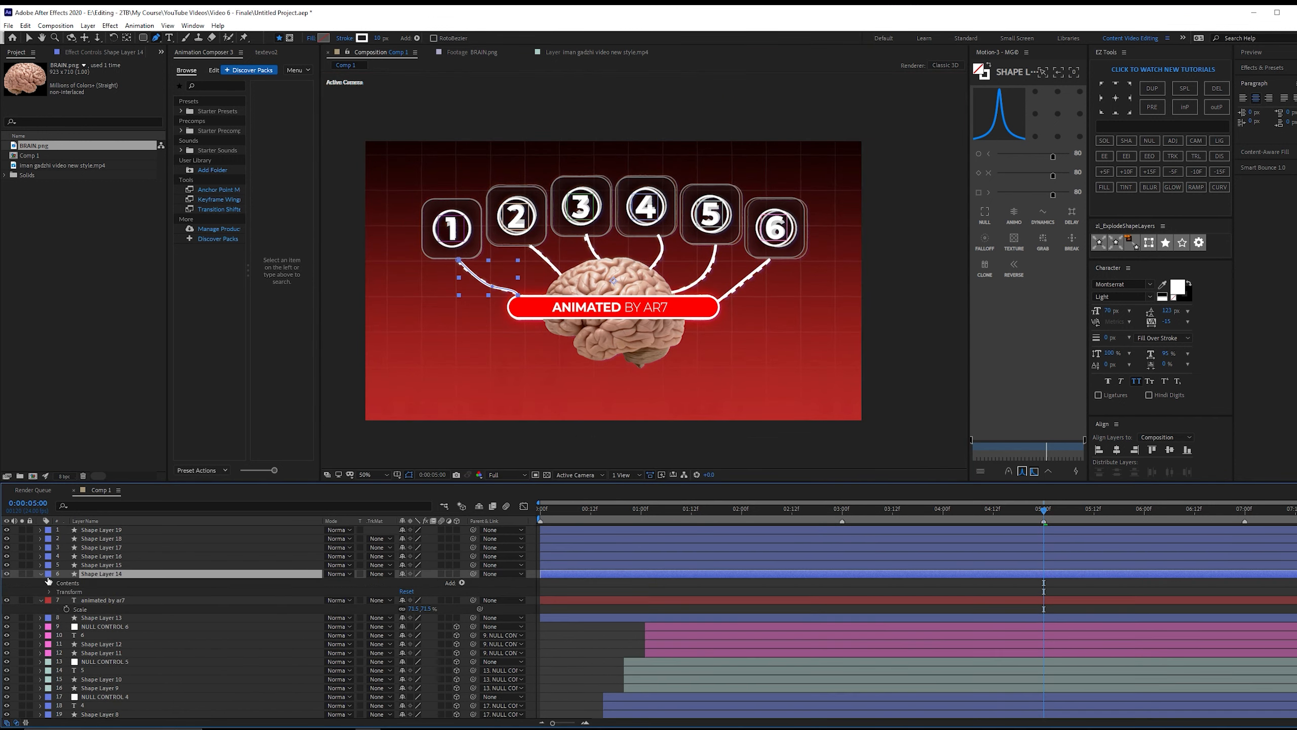
left_click(49, 583)
left_click(58, 592)
left_click(67, 609)
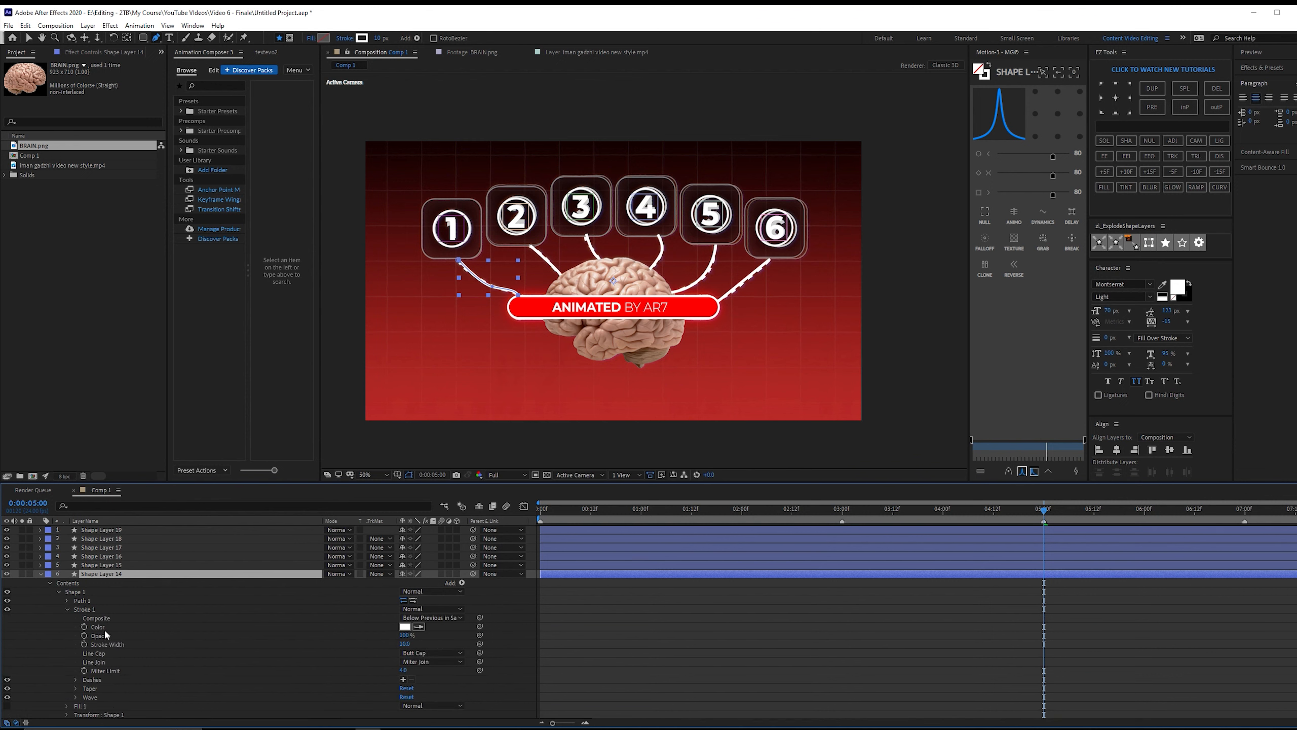
left_click(402, 679)
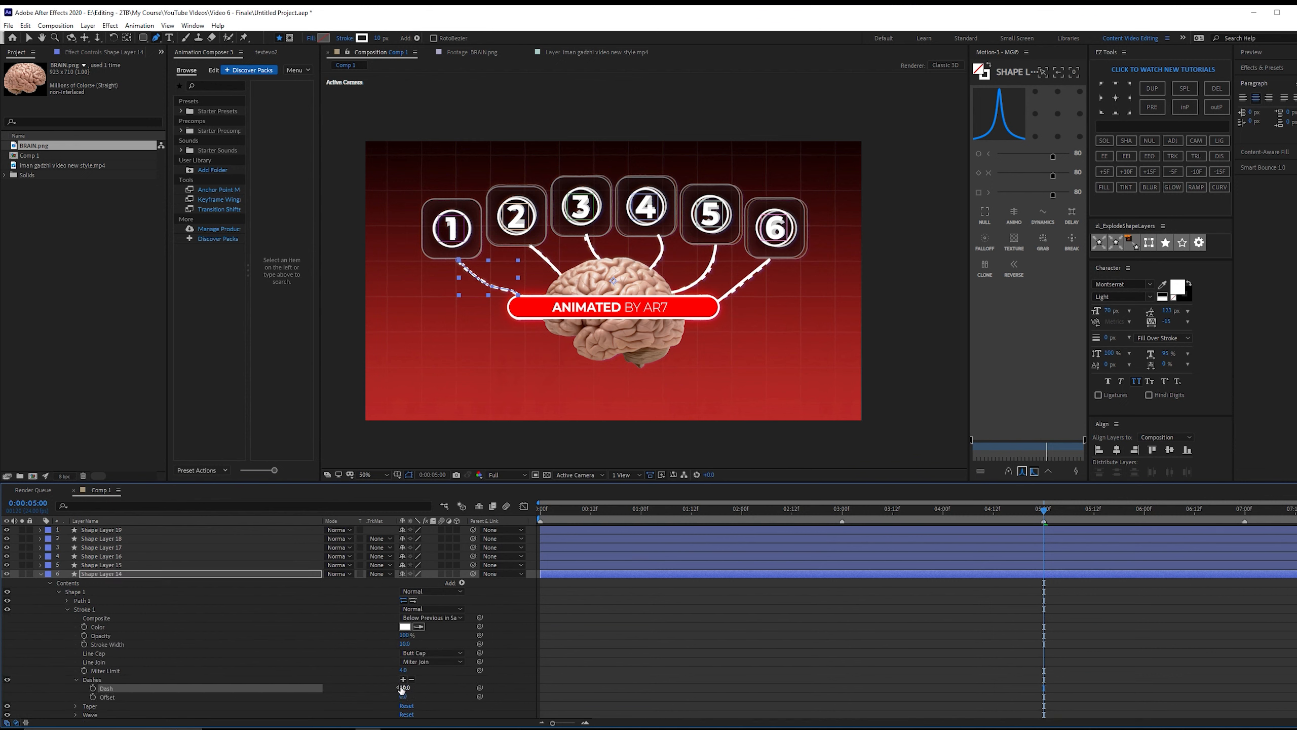
left_click_drag(401, 690, 413, 689)
Toggle the reference video layer to compare its connector dashes with tile 1's, and leave the reference hidden.
scroll(413, 689, "down", 5)
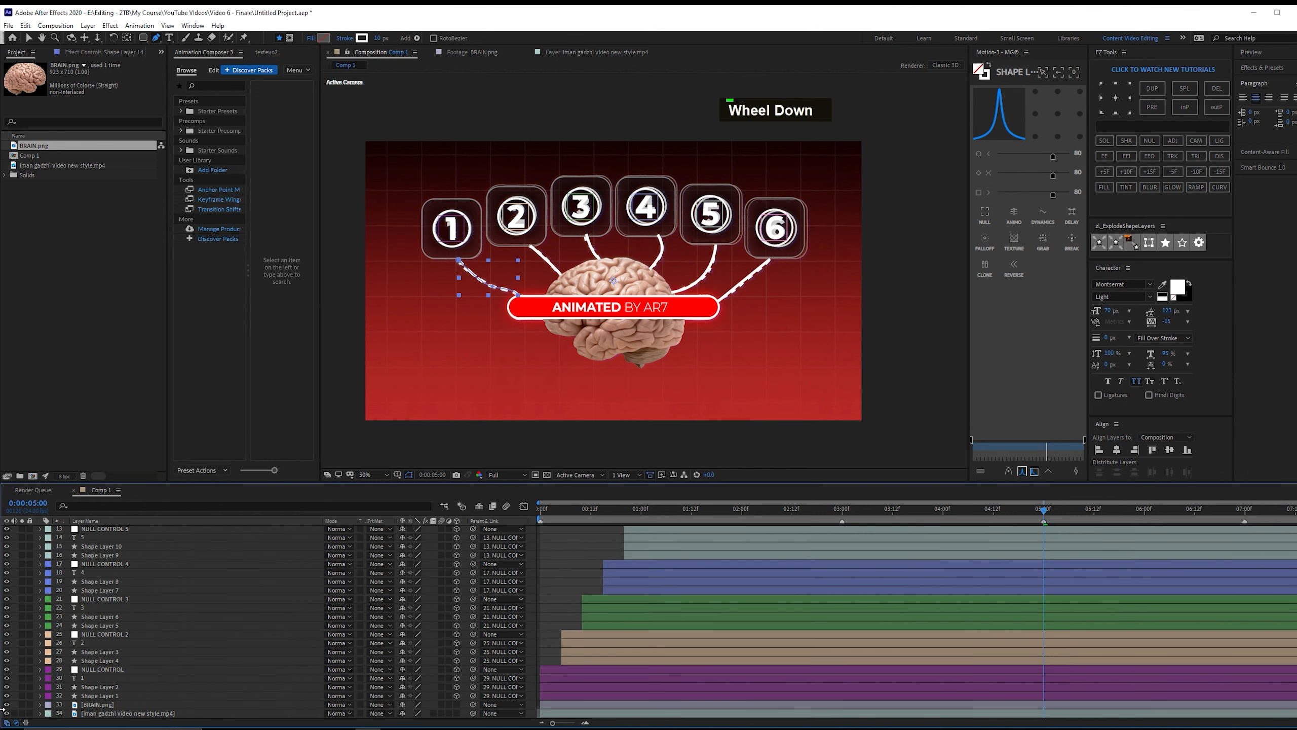
left_click(579, 545)
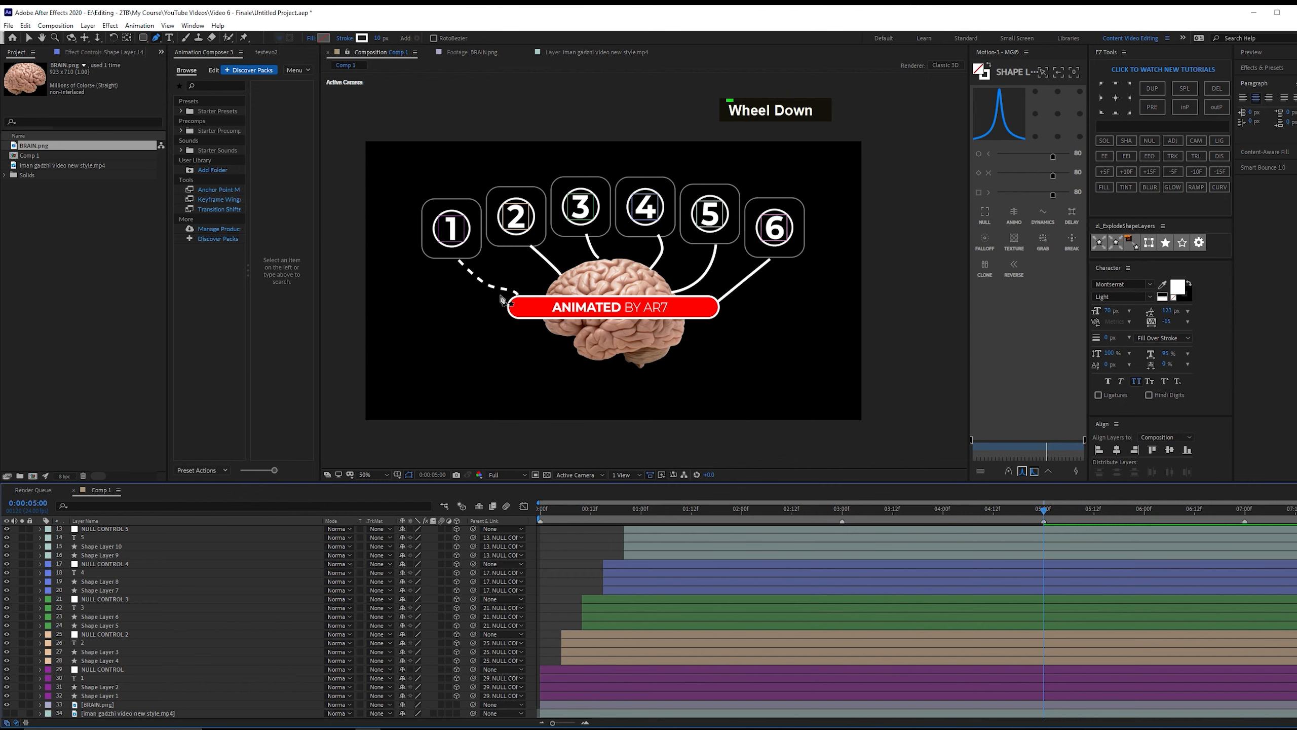
scroll(501, 296, "up", 1)
left_click_drag(427, 288, 643, 293)
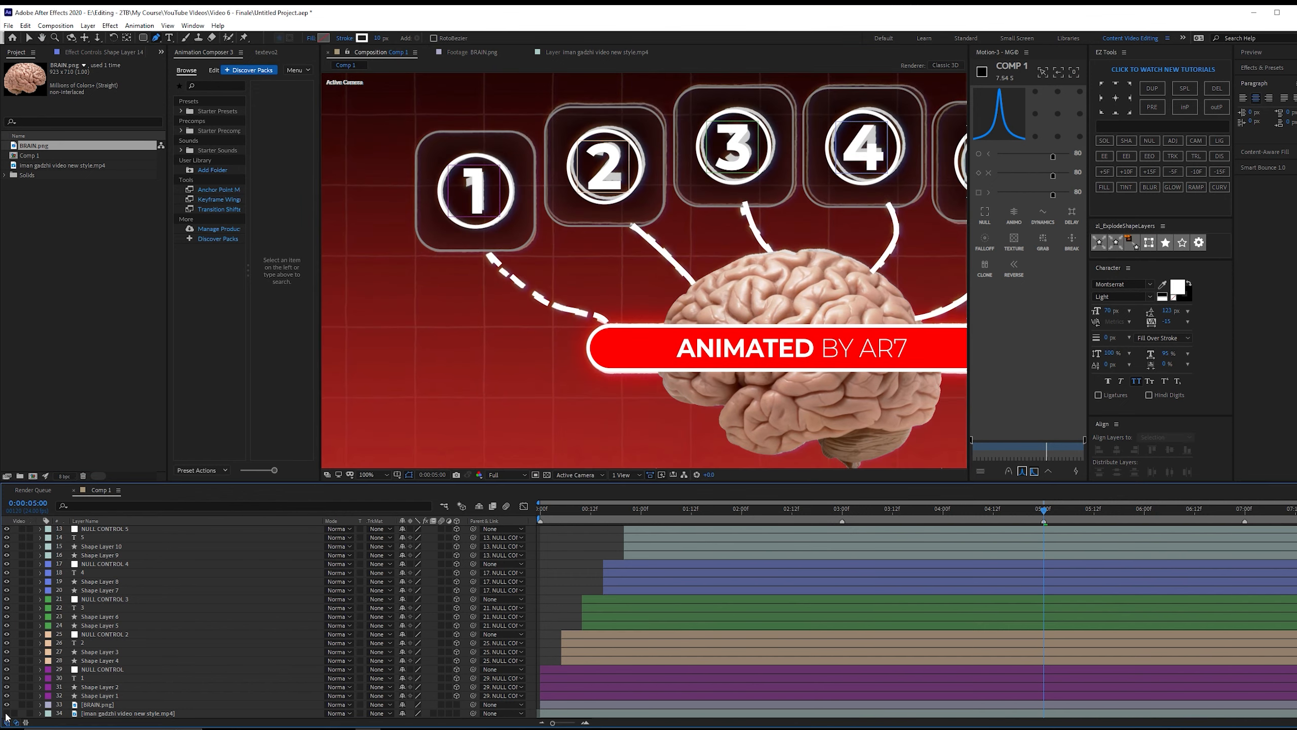
scroll(163, 610, "up", 5)
scroll(237, 620, "down", 1)
scroll(175, 587, "up", 1)
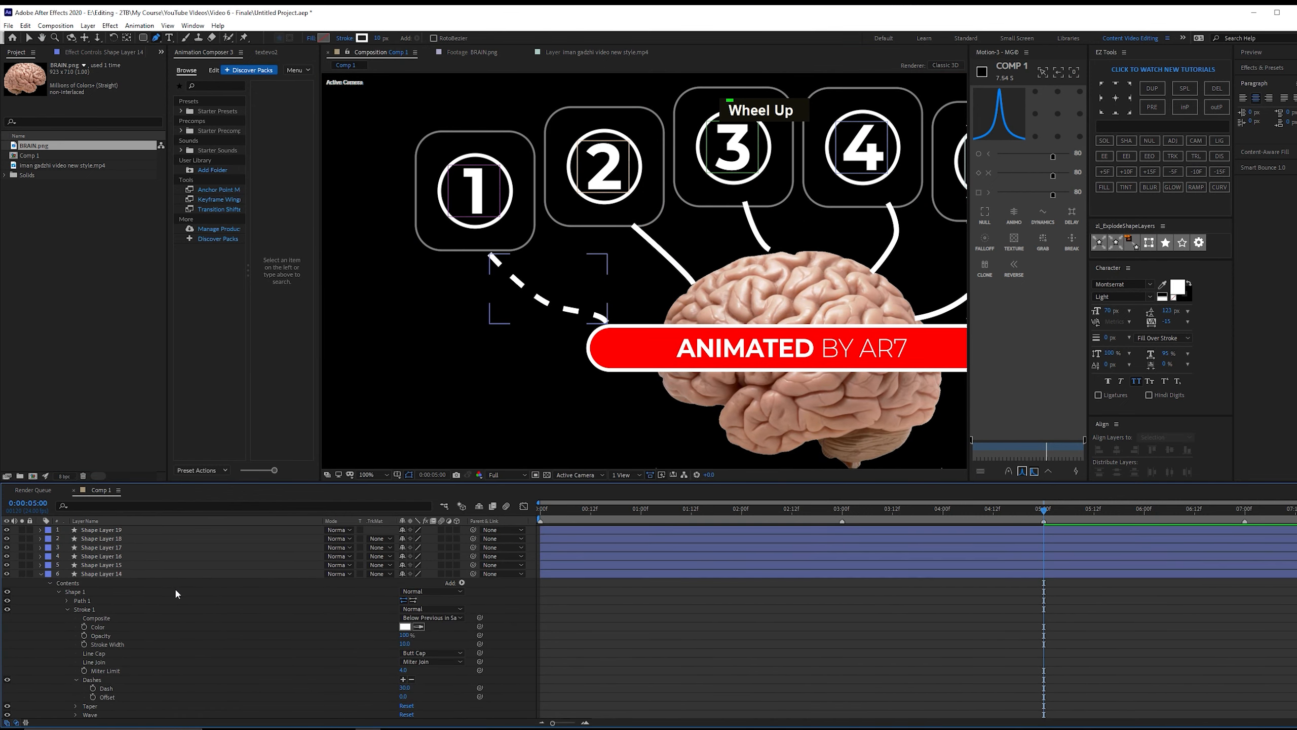
Copy the Dashes from the stroke of tile 1's connector, Shape Layer 14, onto Stroke 1 of tile 2's connector, Shape Layer 15.
scroll(175, 588, "down", 1)
left_click(153, 539)
left_click(402, 662)
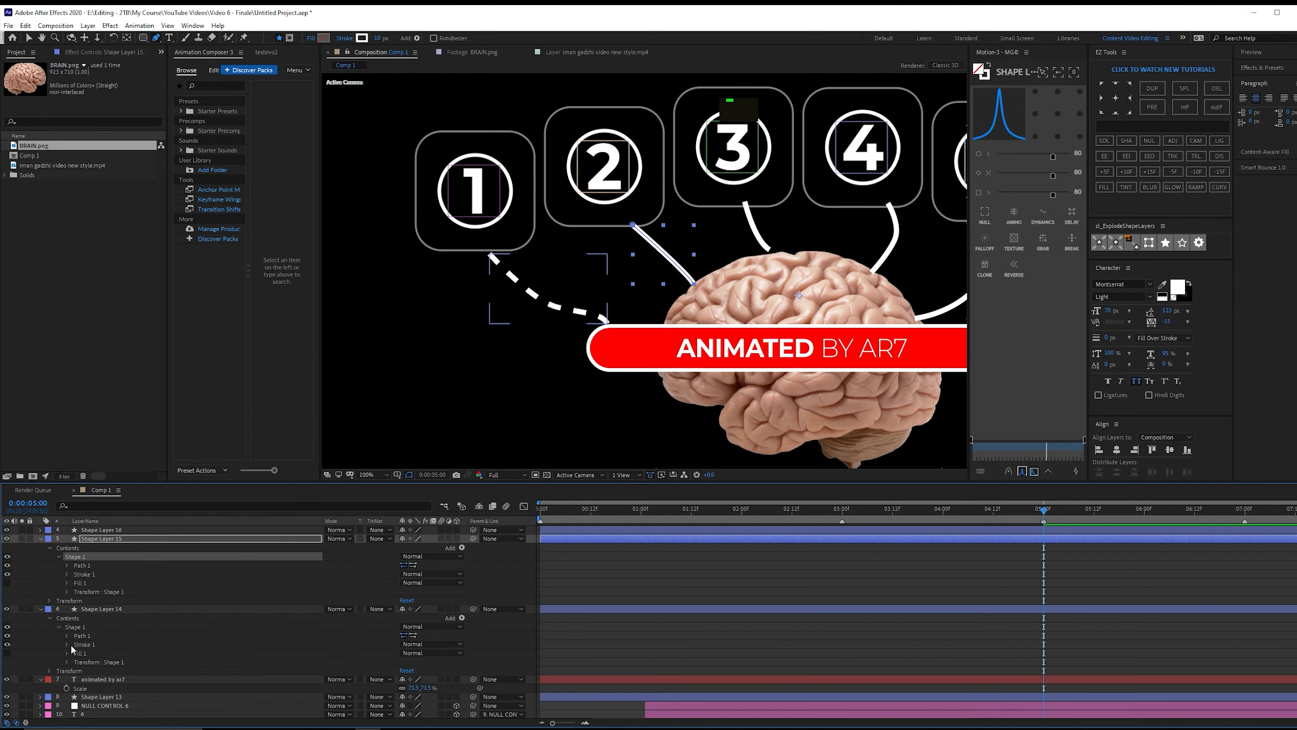
left_click(67, 644)
left_click(114, 695)
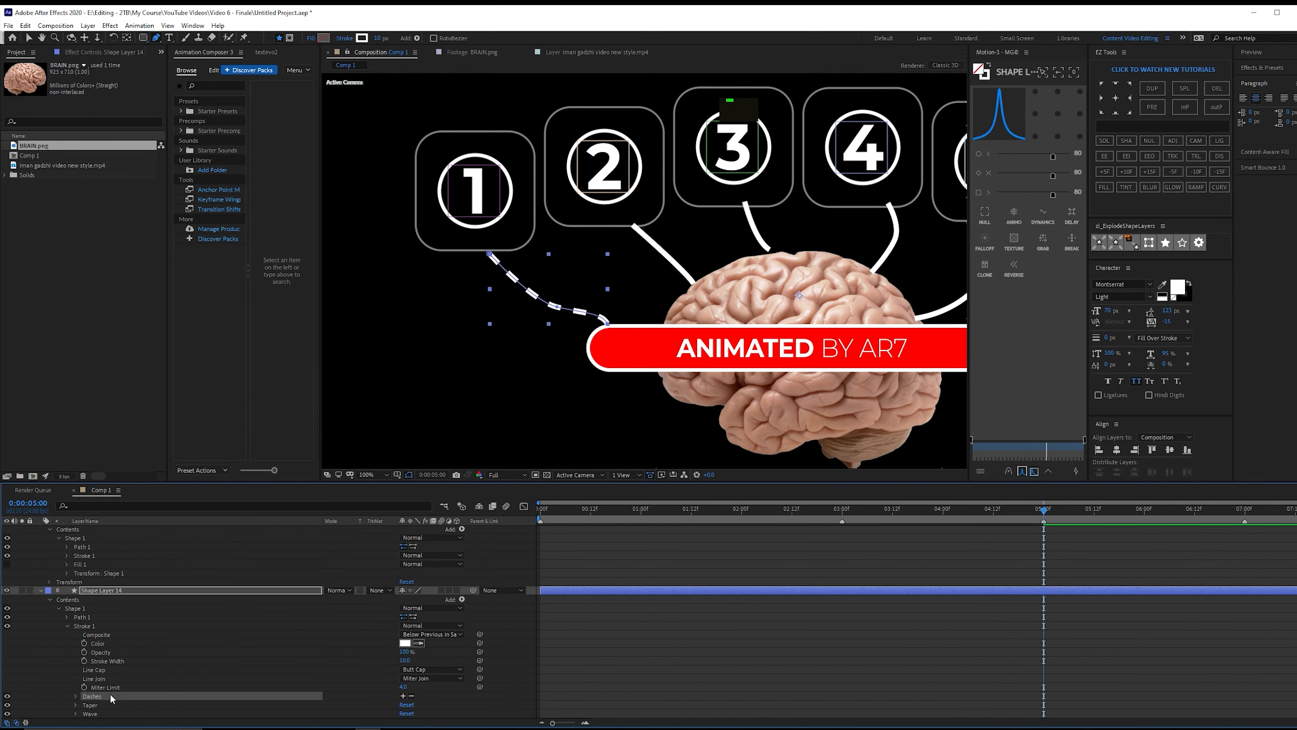
key("ctrl+c")
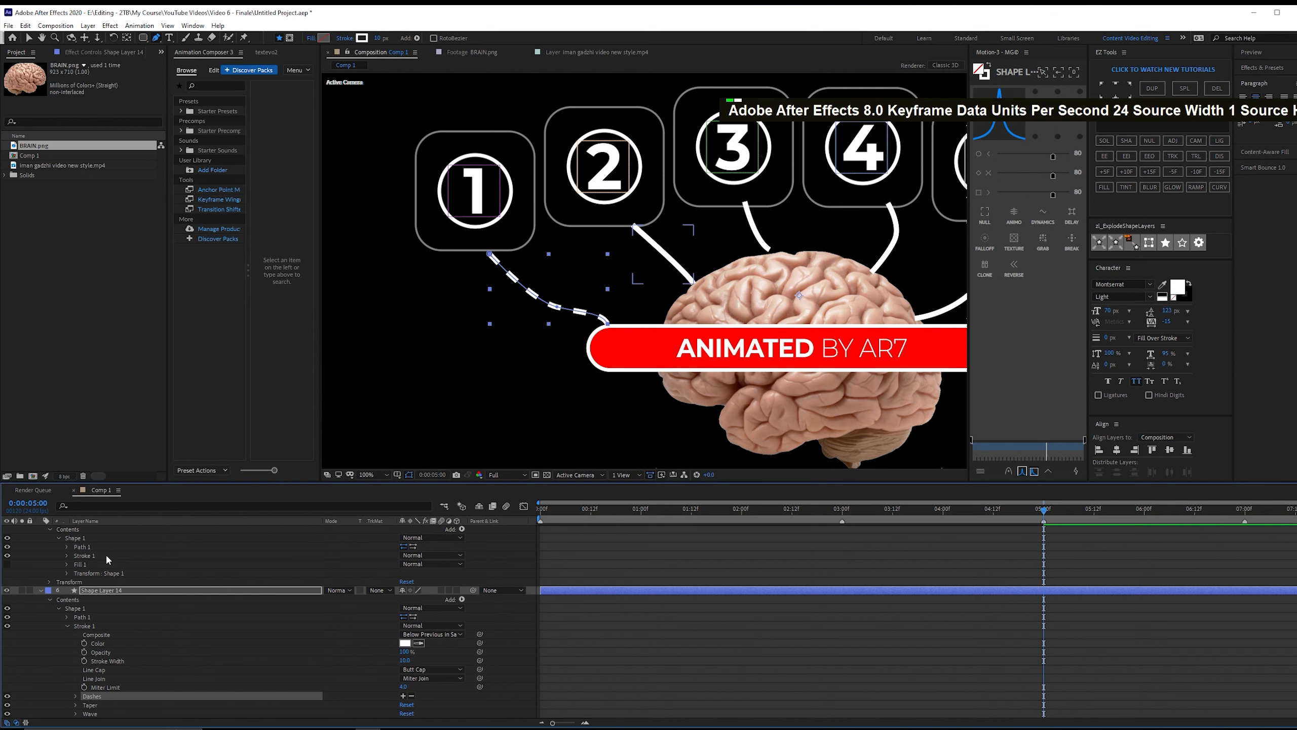
left_click(105, 555)
key("ctrl+v")
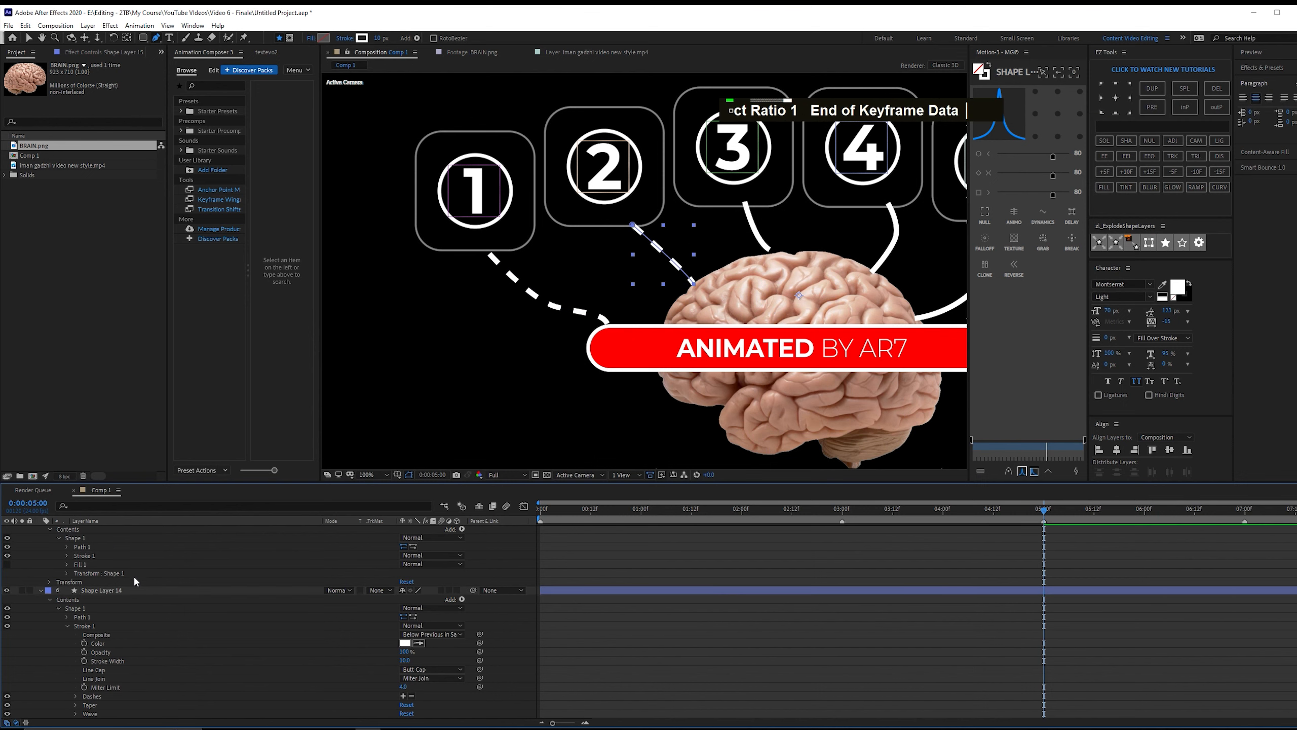
Filter the timeline for "stroke" and paste the copied dashes onto the strokes of the remaining connectors, Shape Layers 16 to 19.
scroll(134, 575, "up", 1)
left_click(103, 538)
scroll(117, 537, "up", 1)
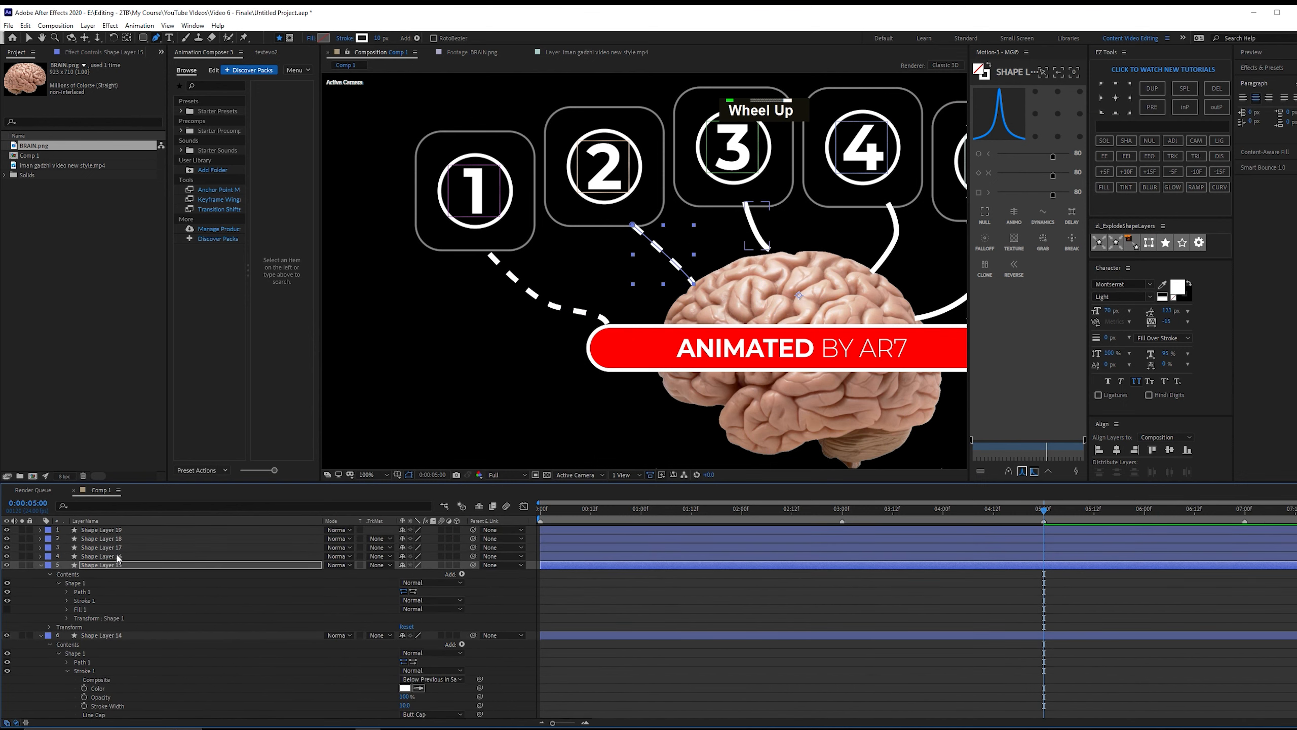
key("ctrl+f")
type("stroke")
scroll(117, 562, "down", 1)
left_click(104, 556)
key("ctrl+v")
left_click(105, 618)
scroll(129, 618, "down", 1)
left_click(105, 662)
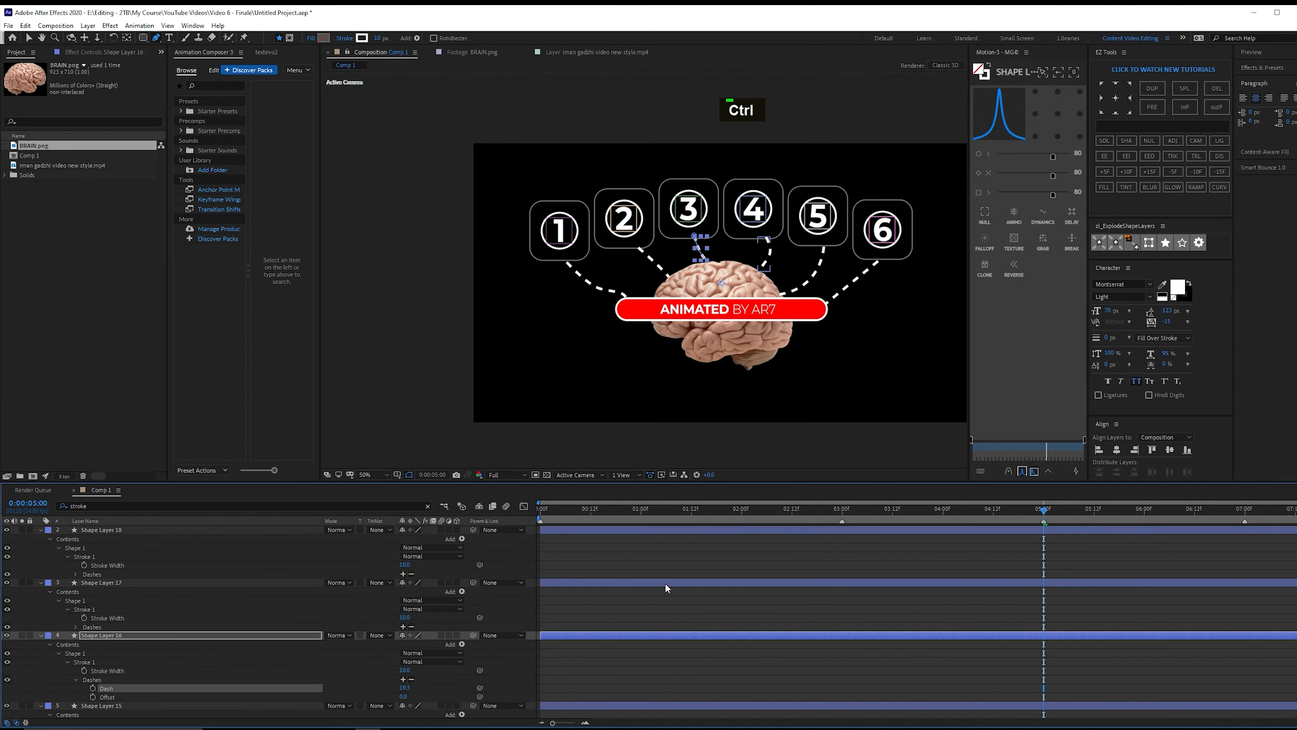
left_click(666, 559)
scroll(749, 371, "down", 1)
scroll(750, 373, "up", 1)
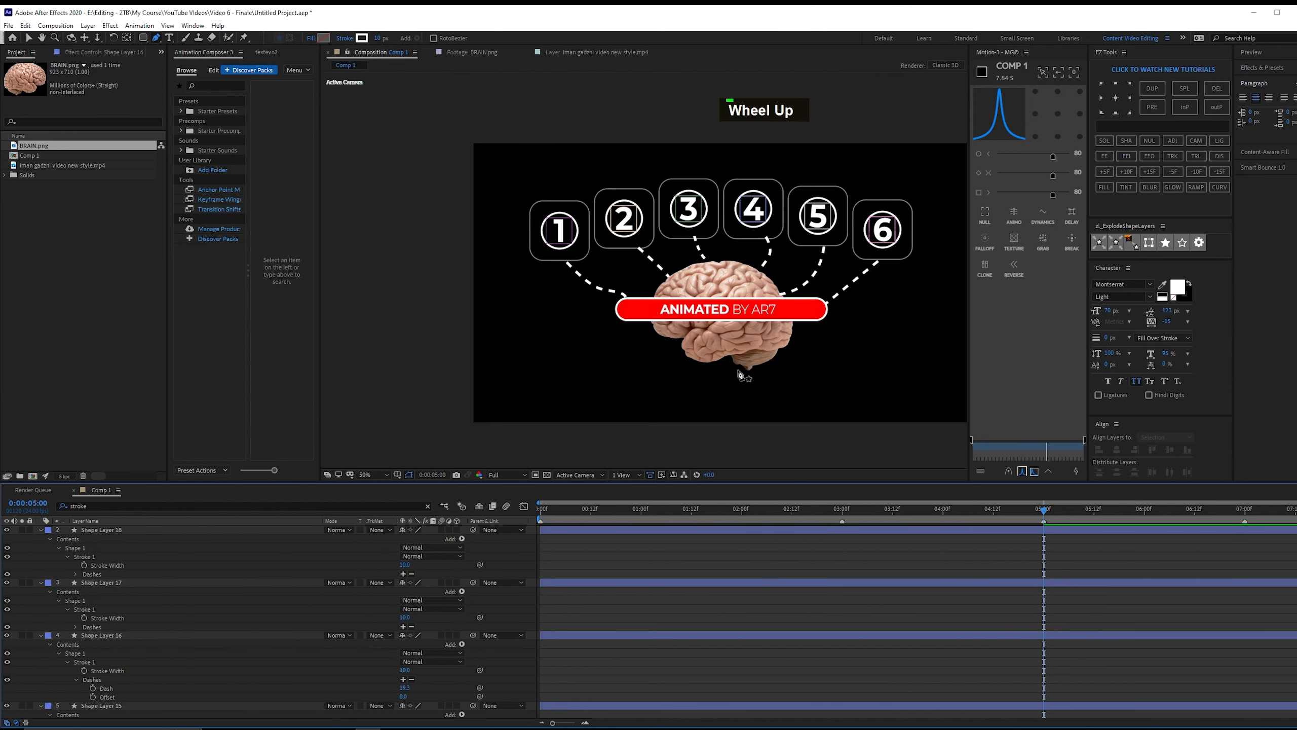
Collapse all layers and move the six connector layers, Shape Layers 14 to 19, directly below the BRAIN.png layer.
key("ctrl+a")
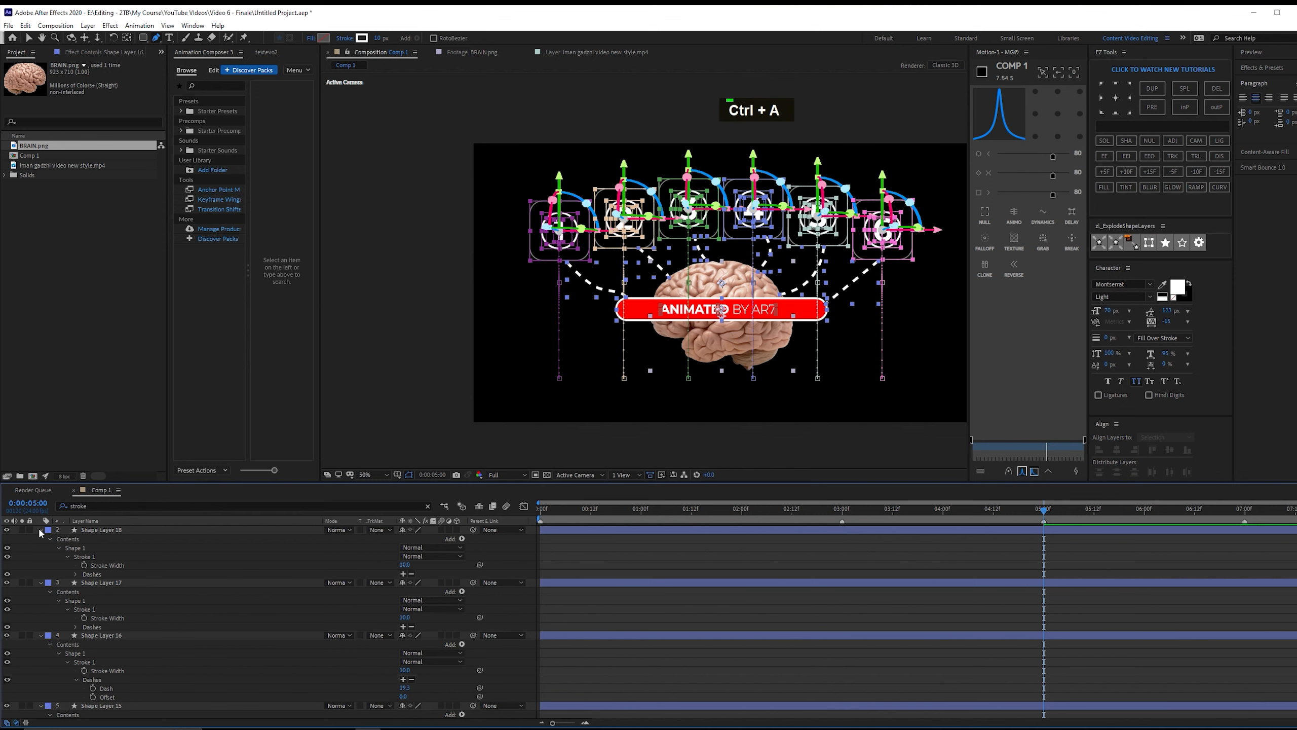
left_click(41, 530)
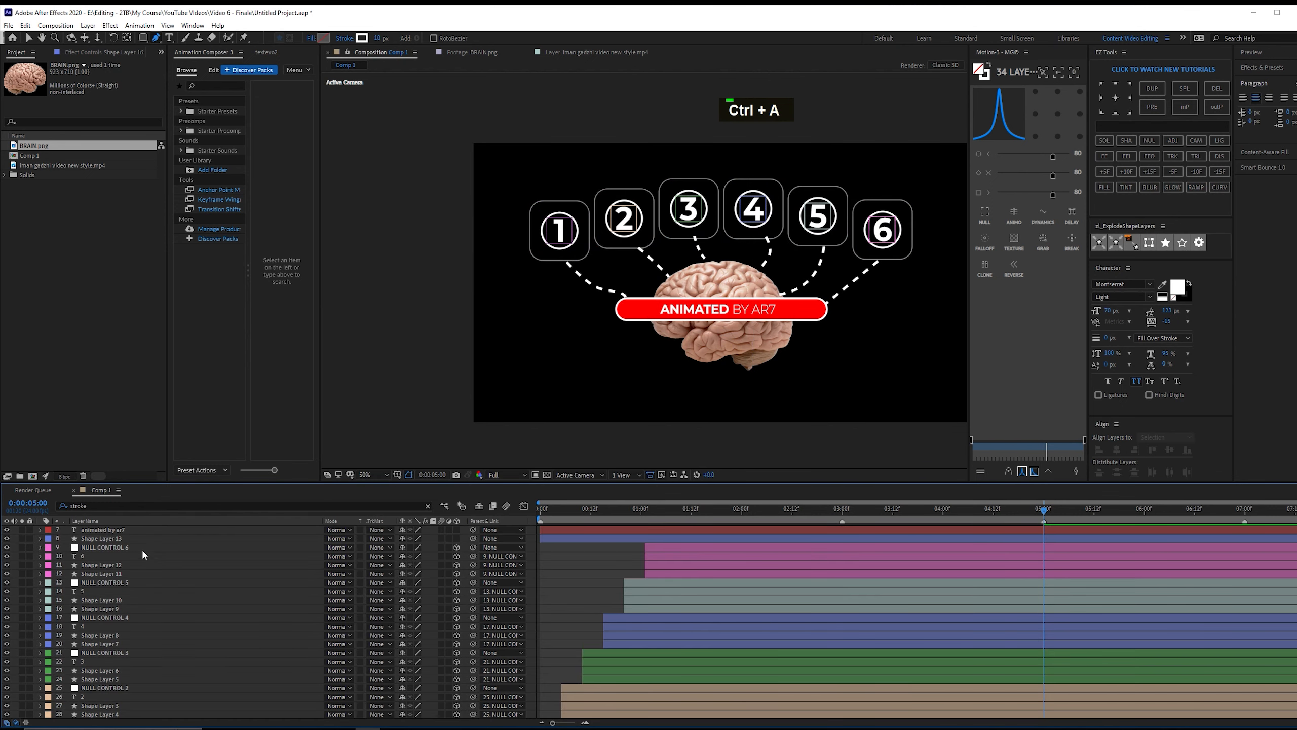
scroll(142, 548, "up", 2)
left_click(142, 530)
left_click(124, 574, "shift")
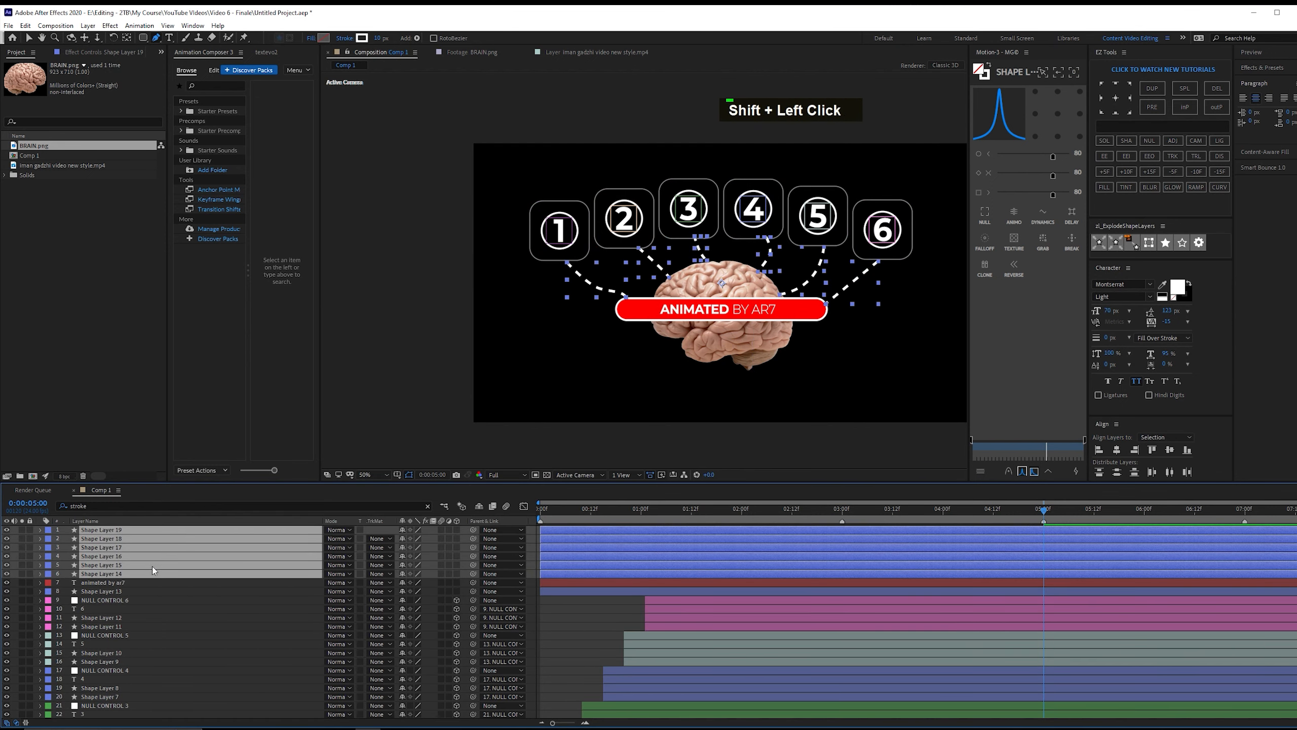
left_click_drag(155, 566, 155, 709)
Set the current time to 0:00:04:12 and solo the six connector layers, Shape Layers 14 to 19.
left_click(101, 704)
key("Page_Down")
left_click_drag(1043, 510, 994, 484)
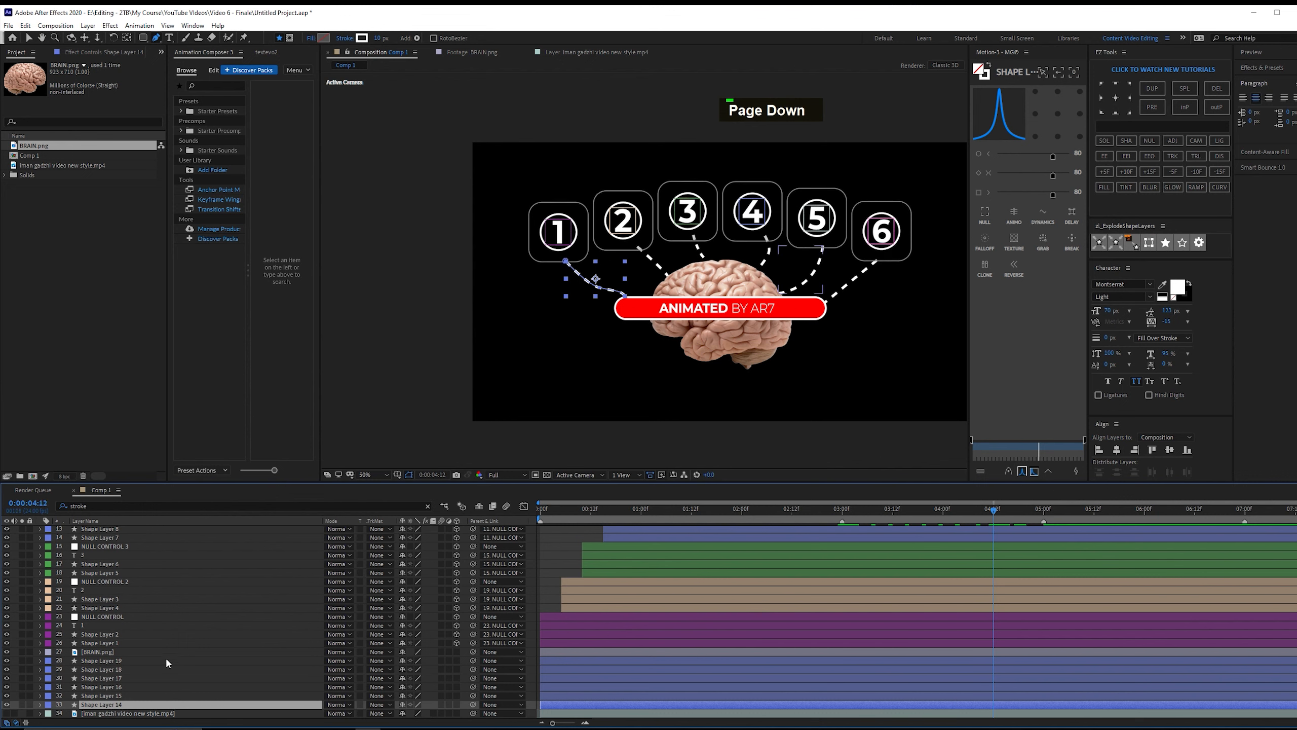
left_click(21, 660, "shift")
left_click(21, 660)
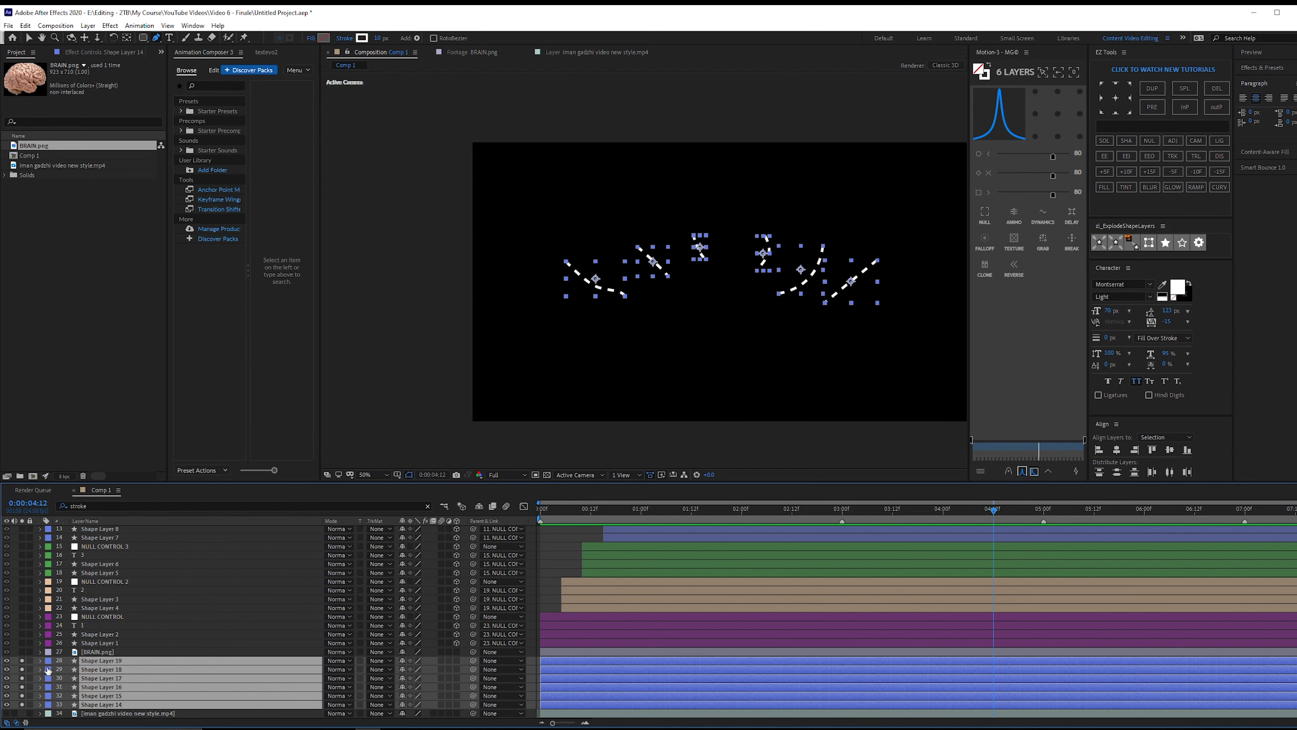
Add Trim Paths to the topmost connector layer and keyframe its End at 0% on 0:00:03:00 and 100% on 0:00:04:12.
left_click(43, 662)
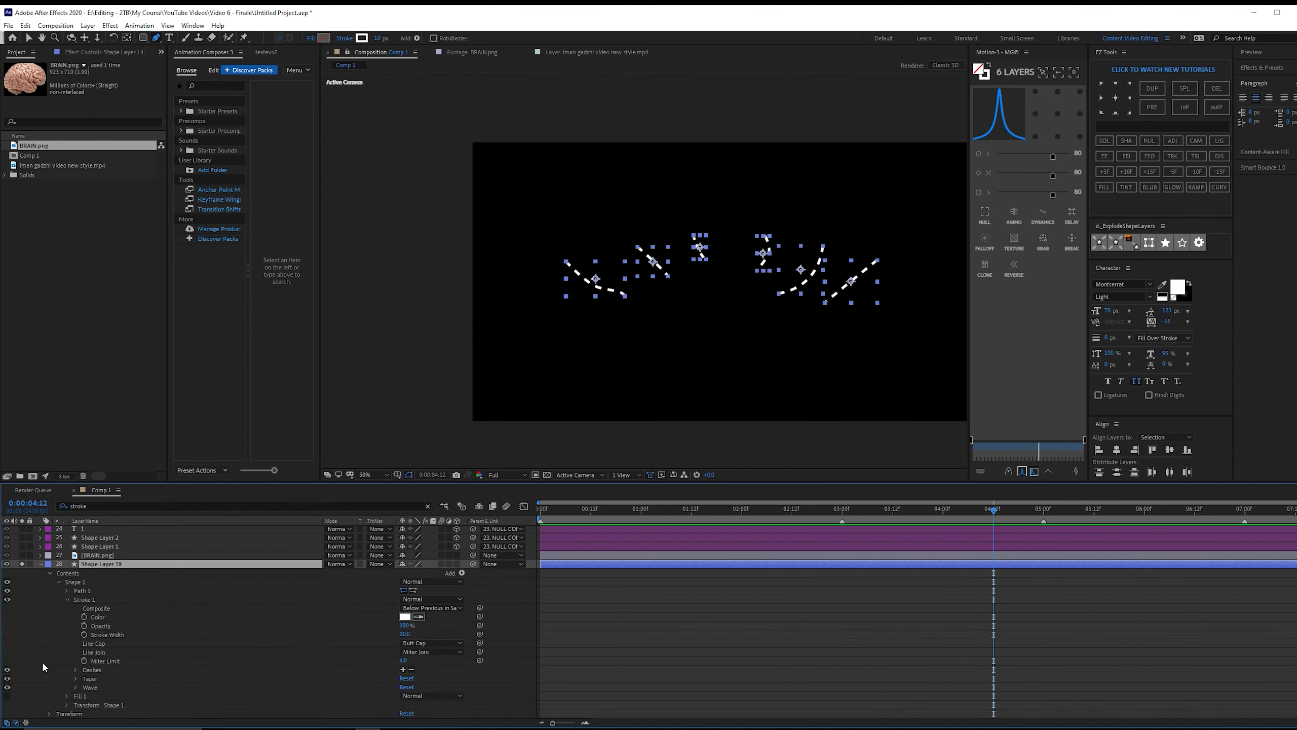
left_click(461, 572)
left_click(508, 515)
left_click(59, 714)
left_click(75, 695)
left_click_drag(994, 509, 842, 510)
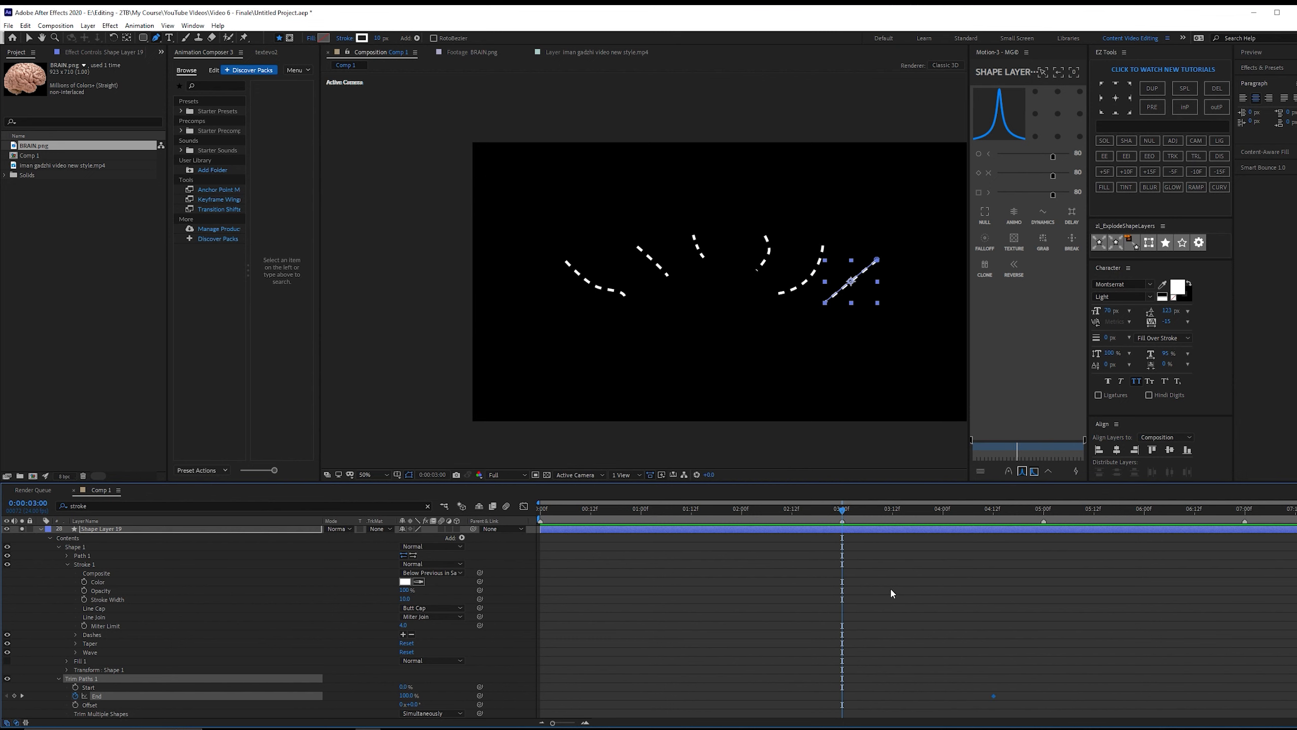
left_click_drag(409, 696, 385, 696)
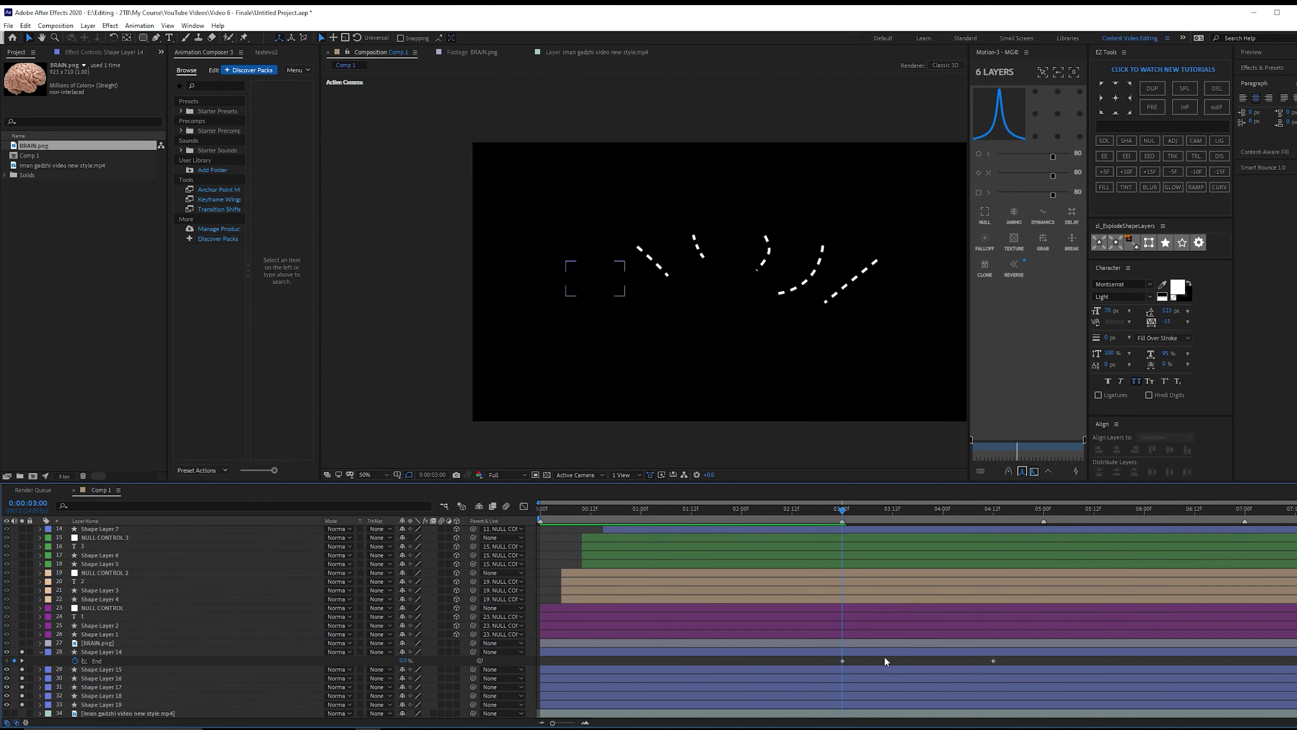
Copy Trim Paths 1 from Shape Layer 14 onto Shape Layers 15 to 19 and reveal their End keyframes.
left_click(889, 654)
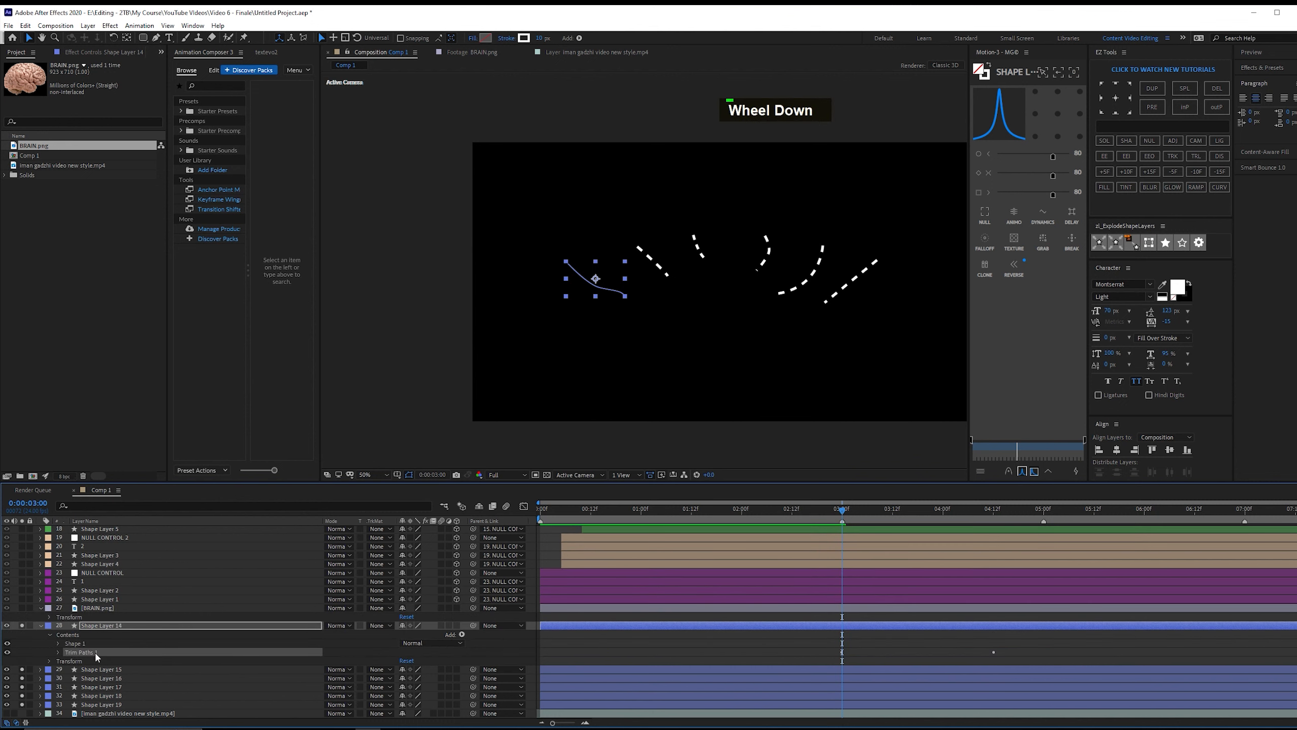
key("ctrl+c")
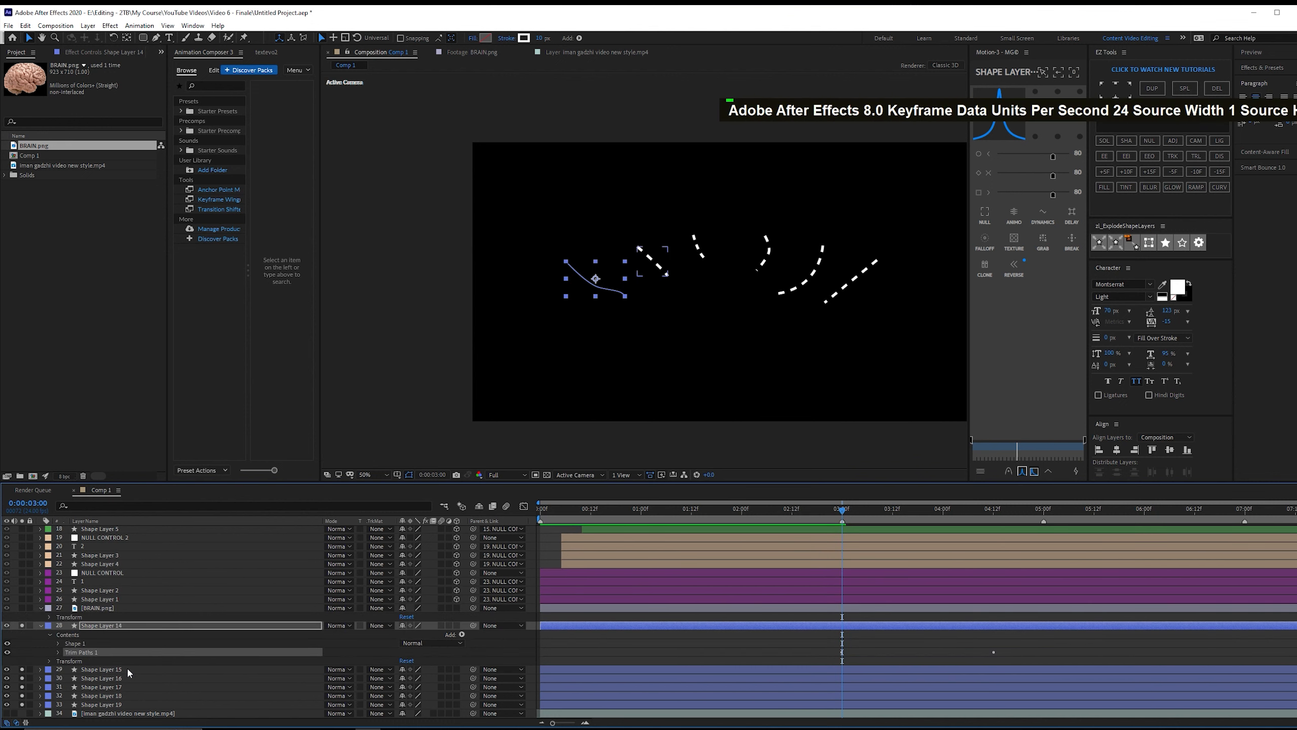
left_click(132, 669)
left_click(118, 705, "shift")
key("ctrl+v")
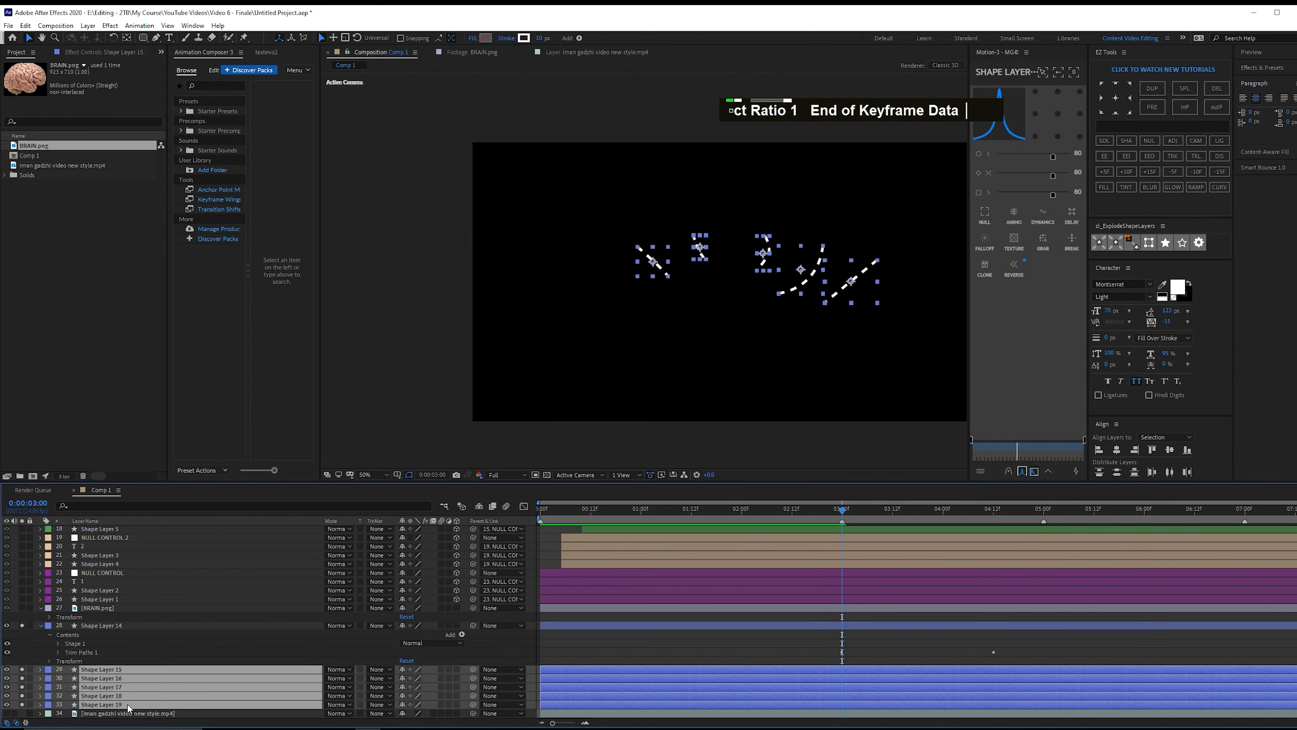
scroll(852, 650, "down", 1)
scroll(852, 649, "down", 1)
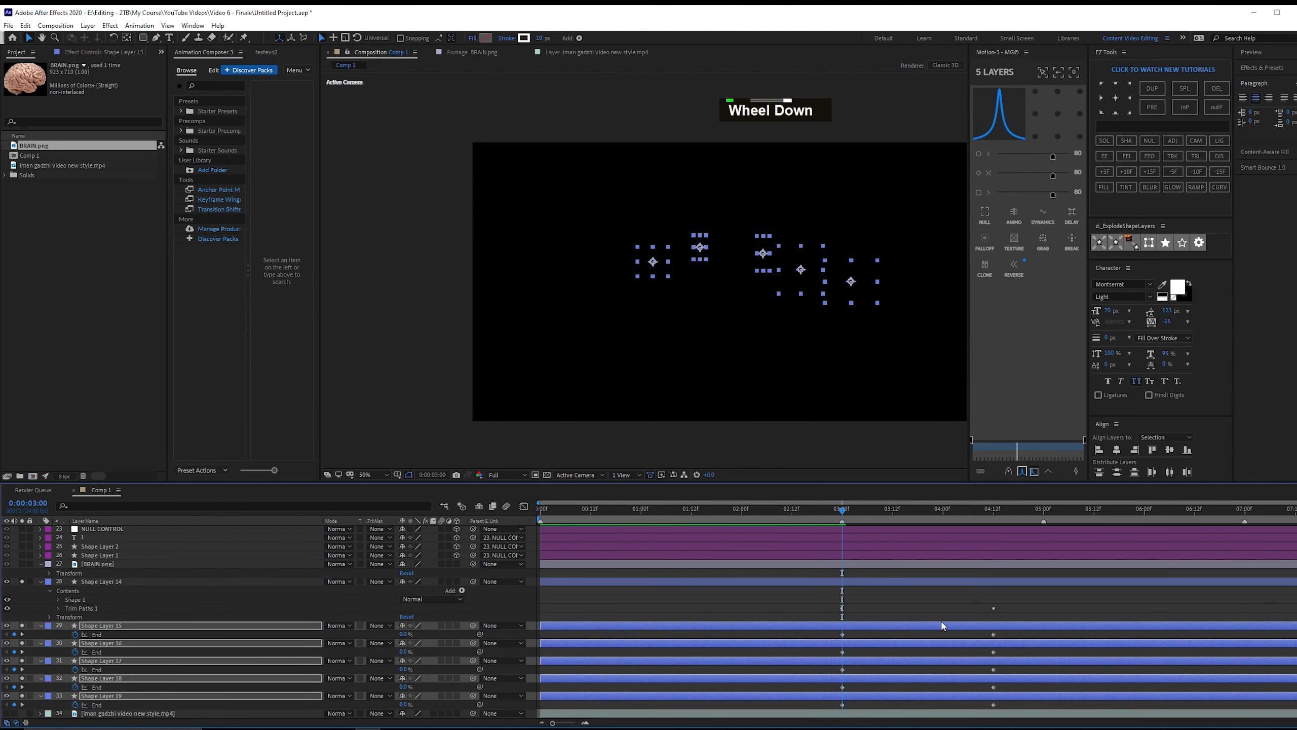
left_click(948, 637)
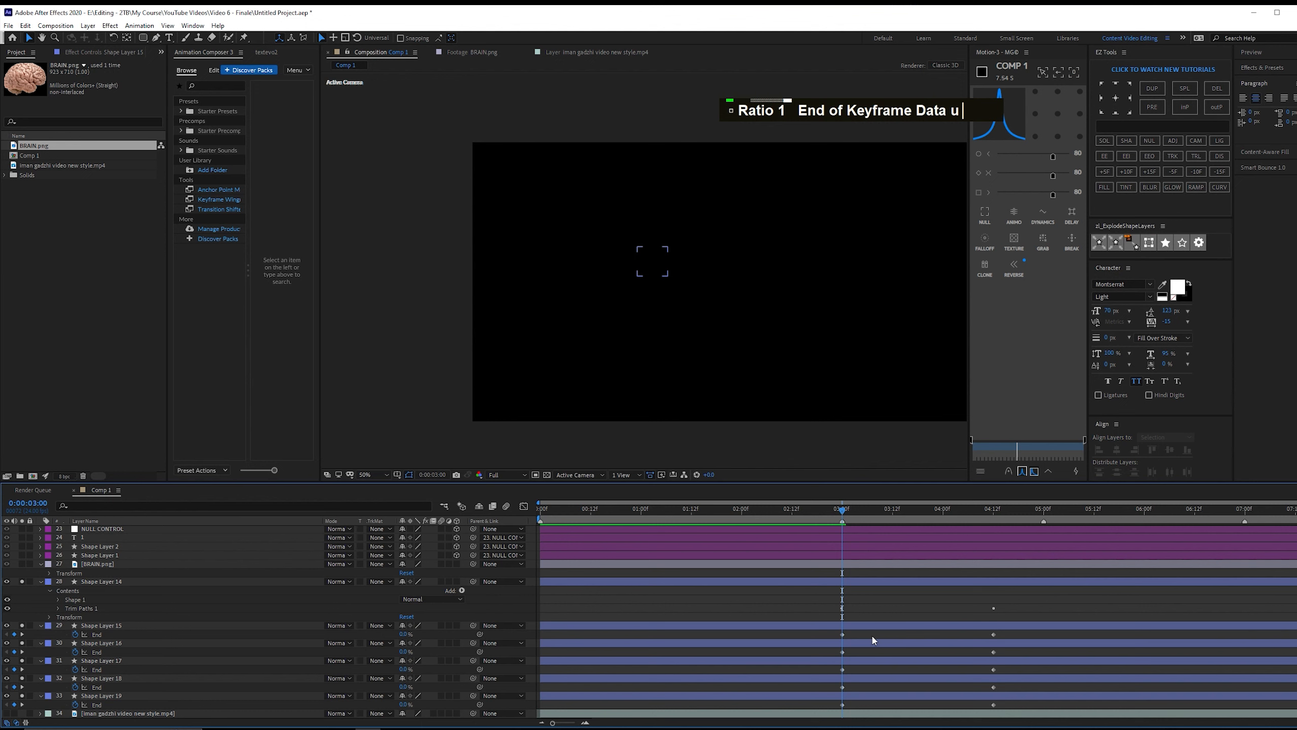
Shift both End keyframes of Shape Layer 15 three frames later, so the first sits at 0:00:03:03.
key("Page_Down")
key("Page_Down")
key("Page_Down")
left_click(843, 634)
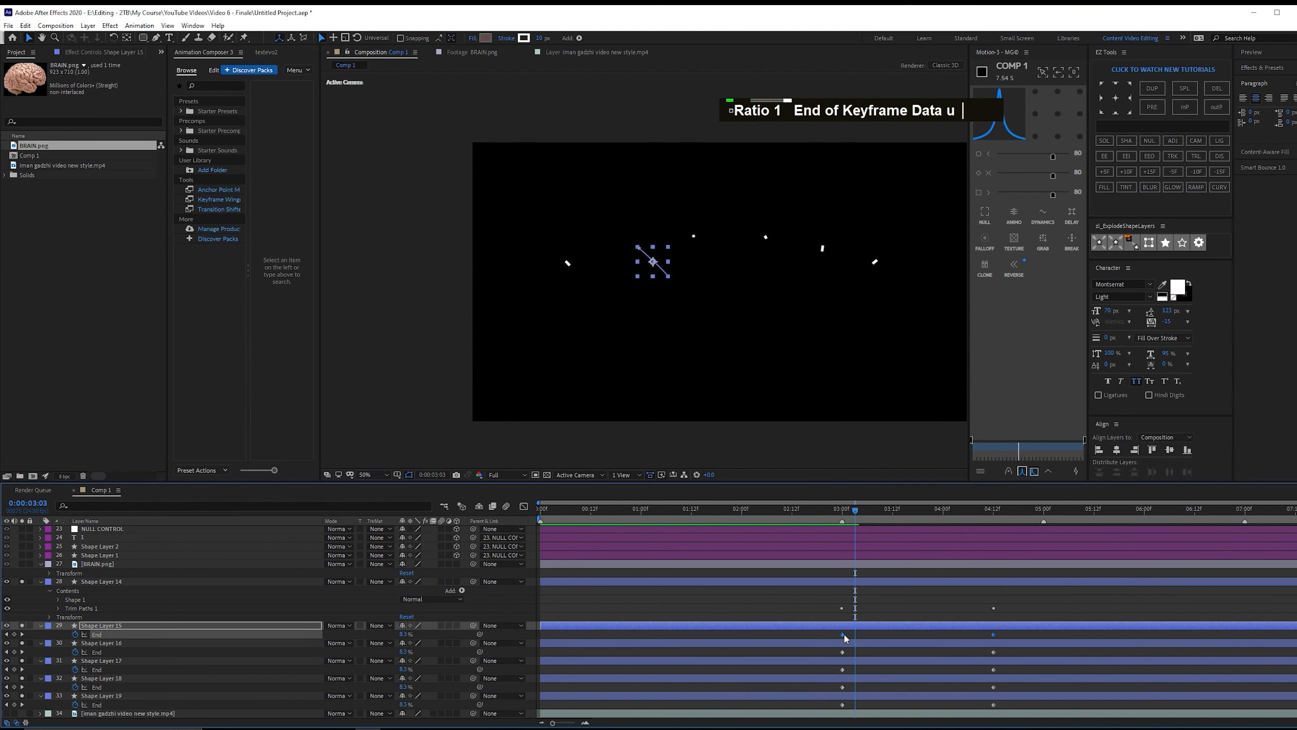
left_click_drag(843, 634, 856, 639)
Shift both End keyframes of Shape Layer 16 six frames later, so the first sits at 0:00:03:06.
key("Page_Down")
key("Page_Down")
key("Page_Down")
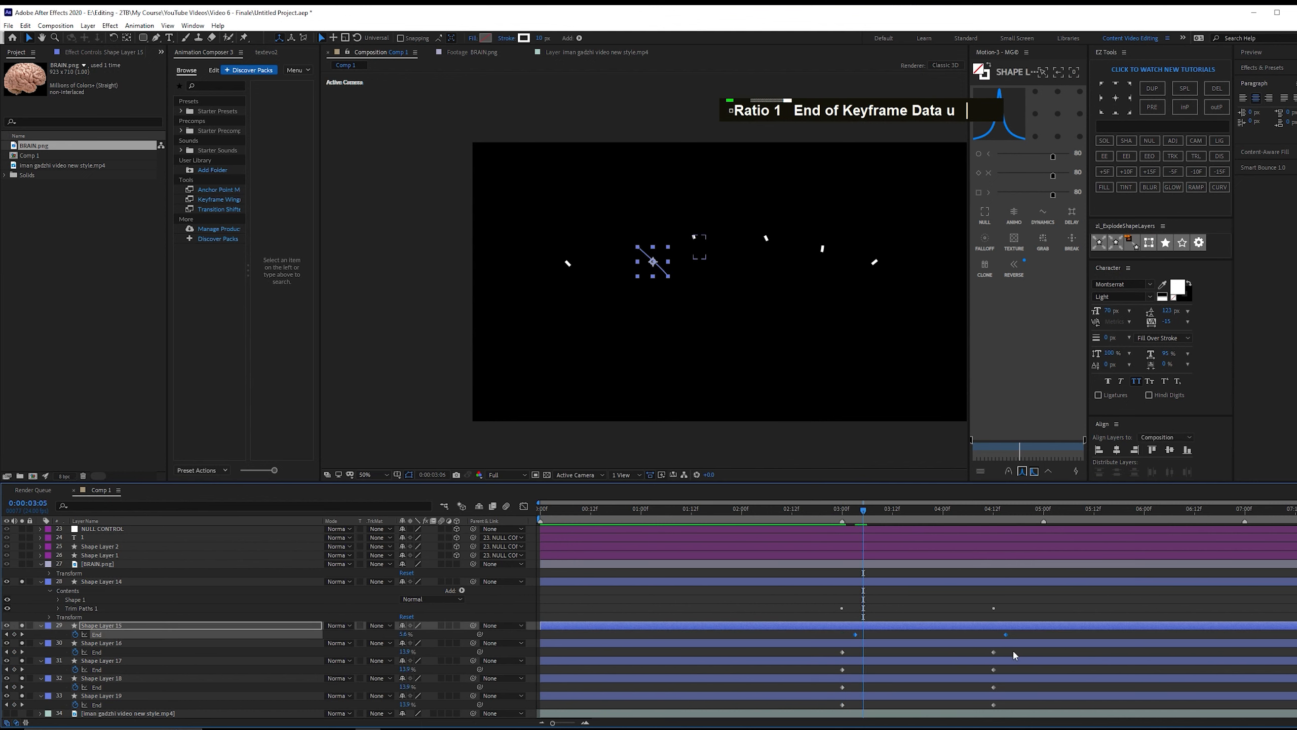
left_click_drag(1013, 653, 868, 653)
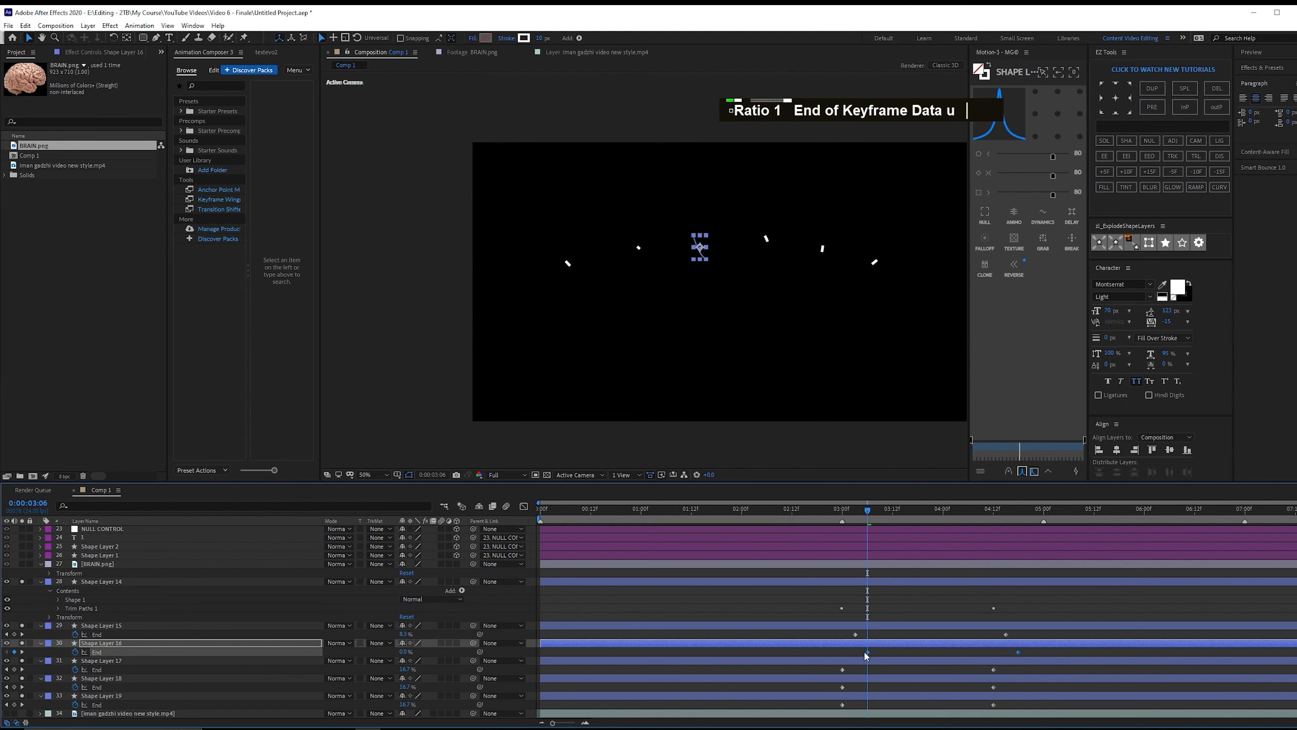
Offset the End keyframes of Shape Layers 17 to 19 so each layer starts three frames after the one above it.
key("Page_Down")
key("Page_Down")
key("Page_Down")
left_click_drag(1020, 675, 837, 675)
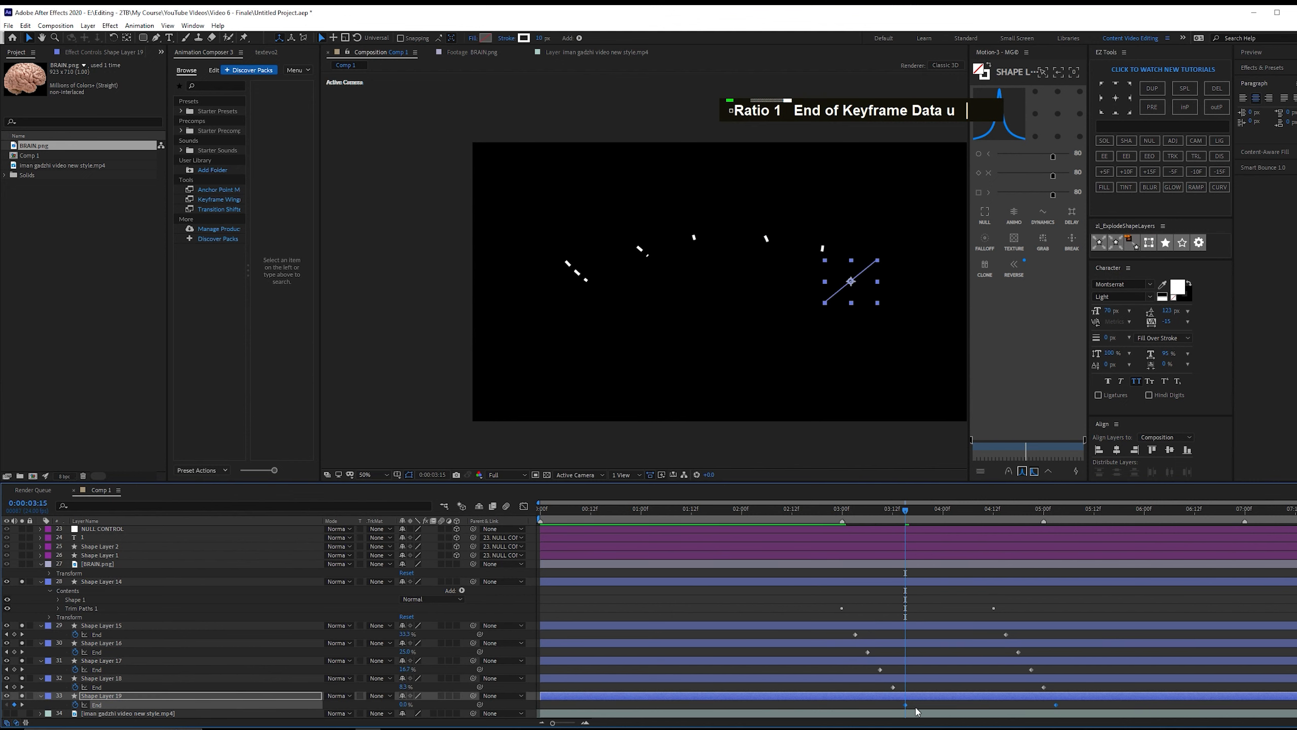
Apply Easy Ease to the End keyframes of Shape Layers 14 to 19 and widen their stagger to about five frames.
key("u")
key("F9")
key("space")
key("space")
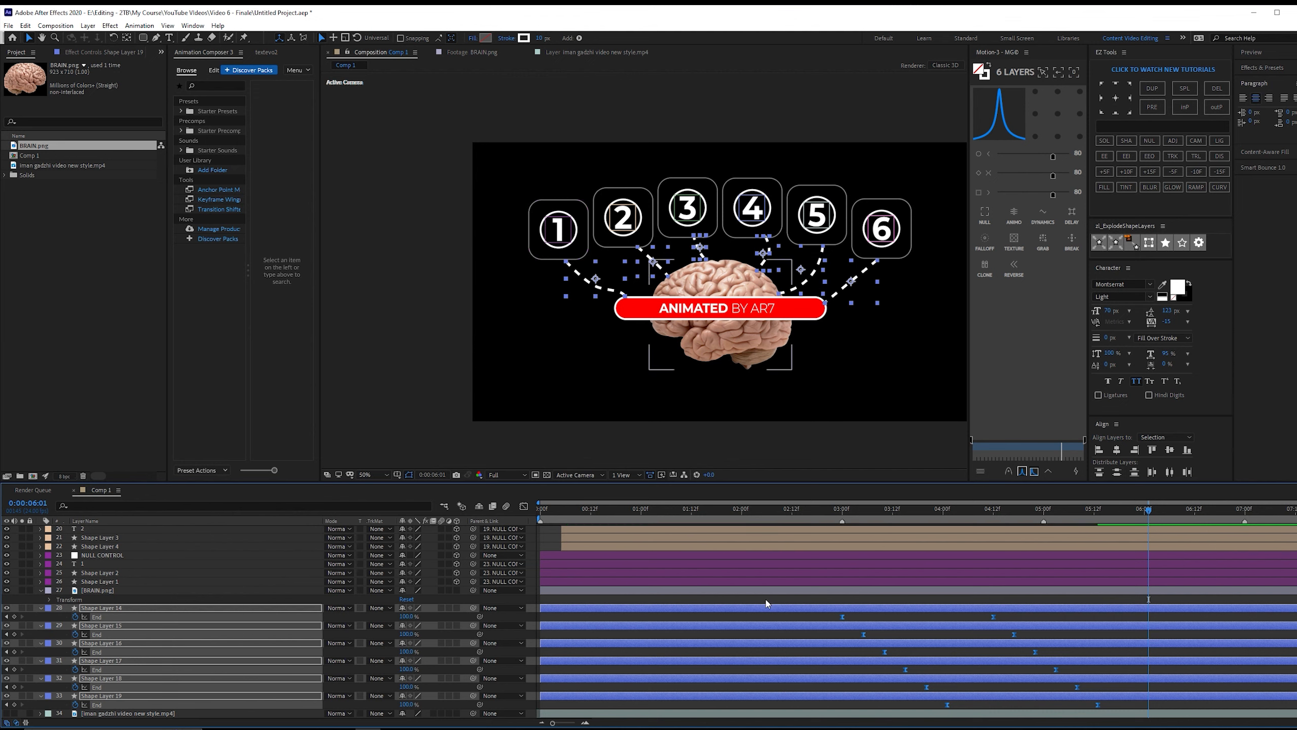
Parent Shape Layer 14 to NULL CONTROL and Shape Layer 15 to NULL CONTROL 2.
left_click(765, 603)
left_click(181, 609)
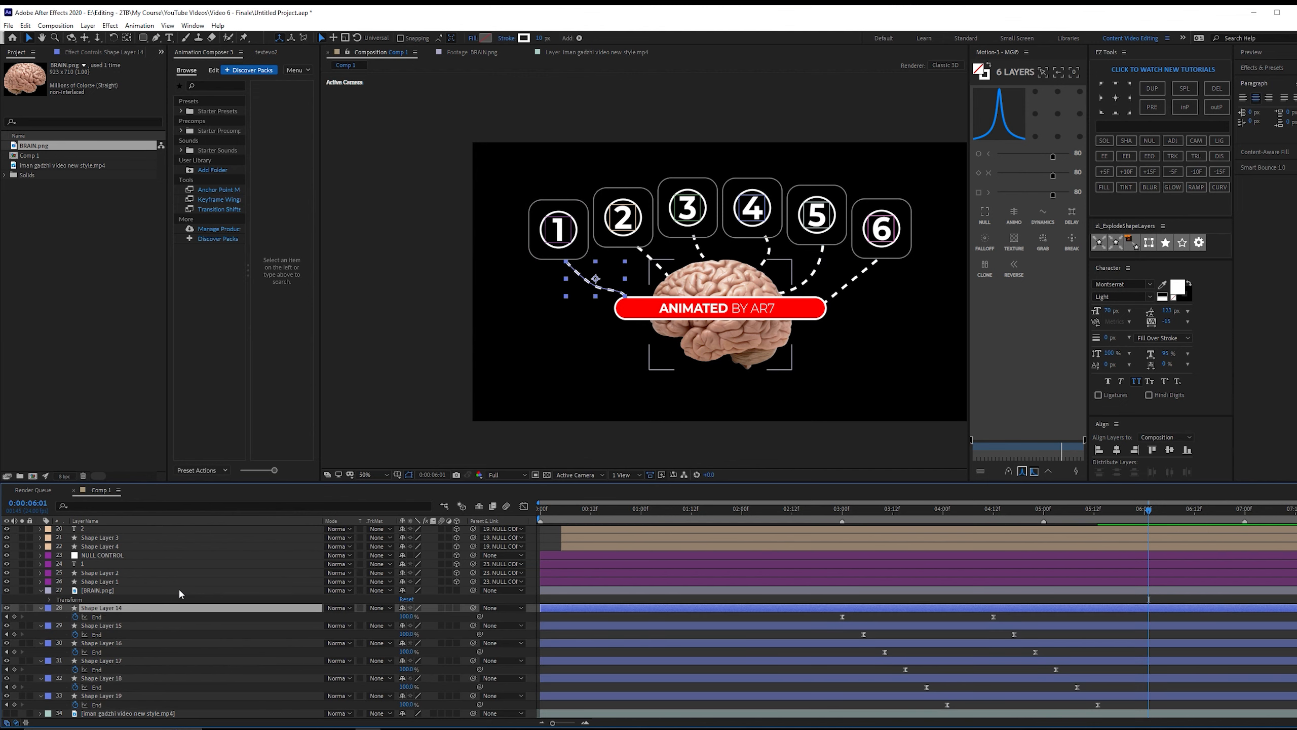
left_click_drag(472, 607, 181, 556)
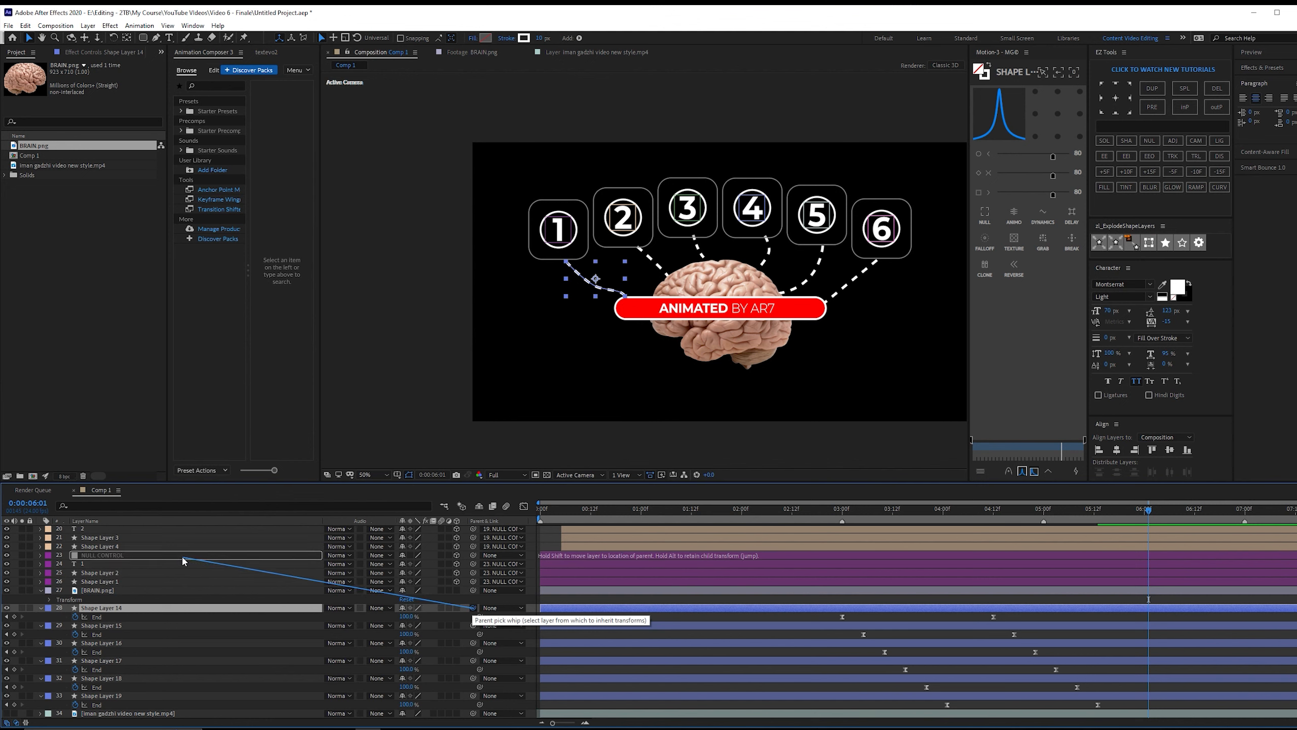
left_click_drag(181, 555, 171, 553)
scroll(148, 557, "up", 1)
left_click_drag(473, 651, 153, 545)
Parent Shape Layer 16 to NULL CONTROL 3 and Shape Layer 17 to NULL CONTROL 4.
left_click(161, 669)
scroll(162, 673, "up", 1)
left_click_drag(473, 696, 159, 540)
left_click(162, 713)
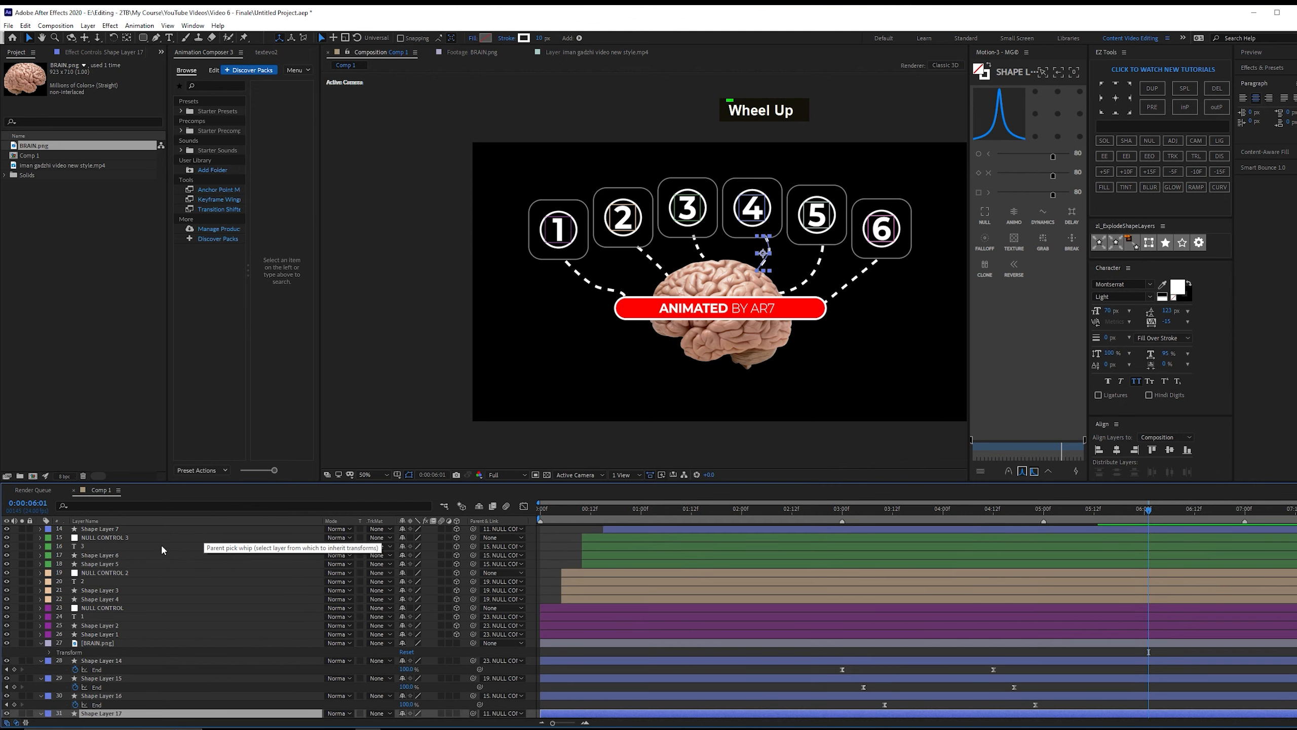
scroll(162, 550, "down", 2)
Parent Shape Layer 18 to NULL CONTROL 5 and Shape Layer 19 to NULL CONTROL 6.
left_click(103, 680)
left_click_drag(473, 679, 247, 550)
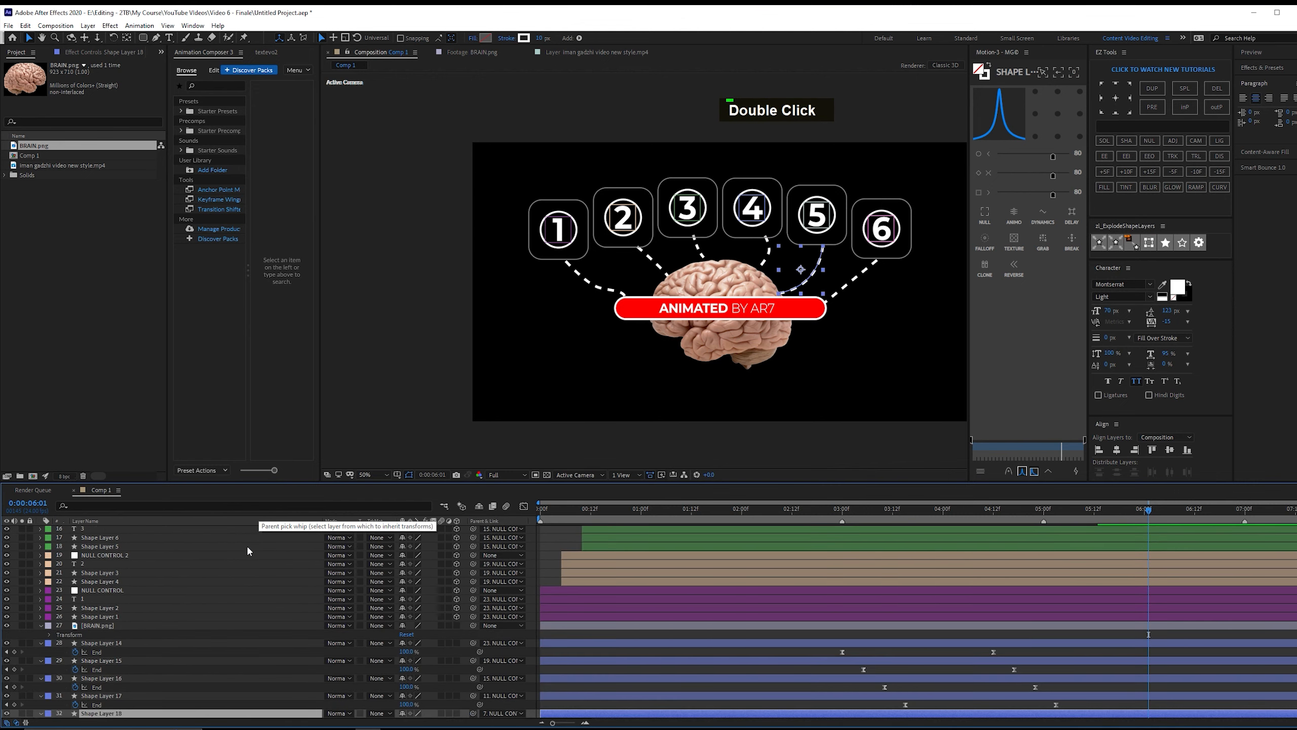
scroll(247, 551, "down", 2)
left_click(194, 696)
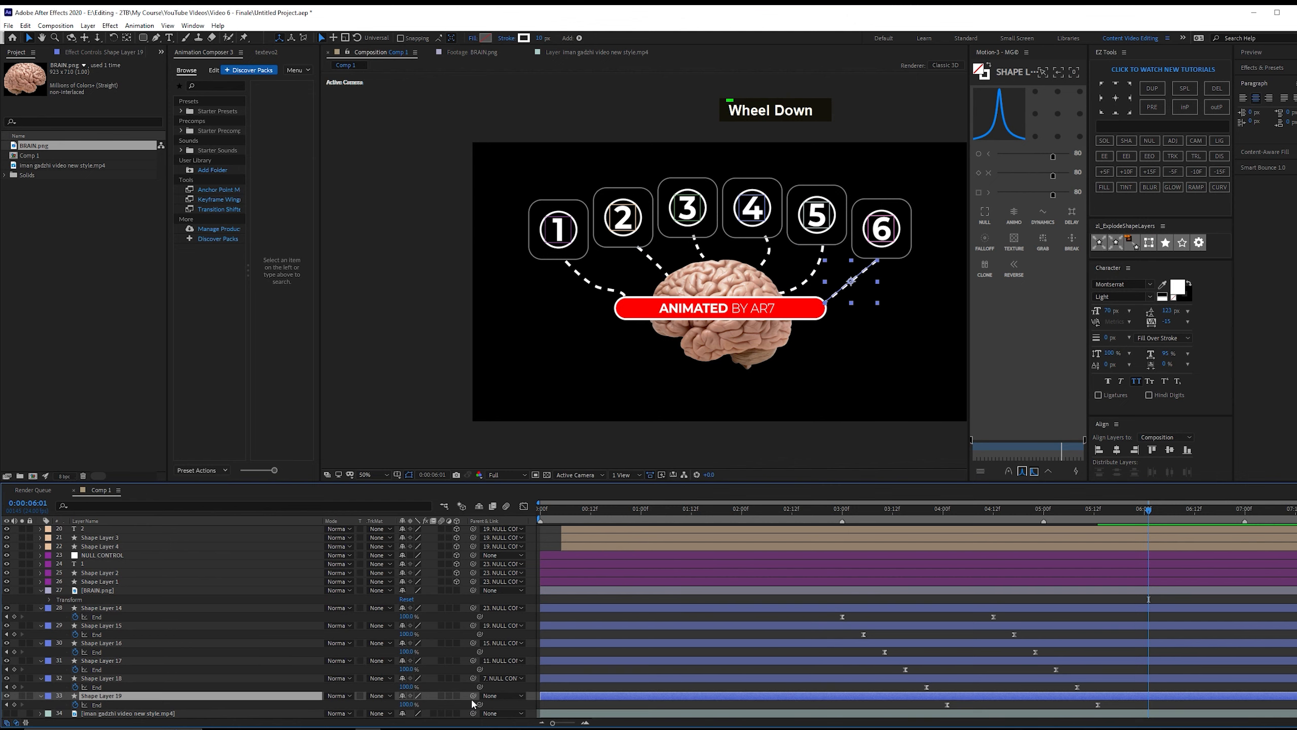
left_click_drag(473, 704, 263, 540)
Play the composition from about 3:00 to check how the dashed lines move with the numbered boxes.
scroll(933, 562, "down", 5)
key("space")
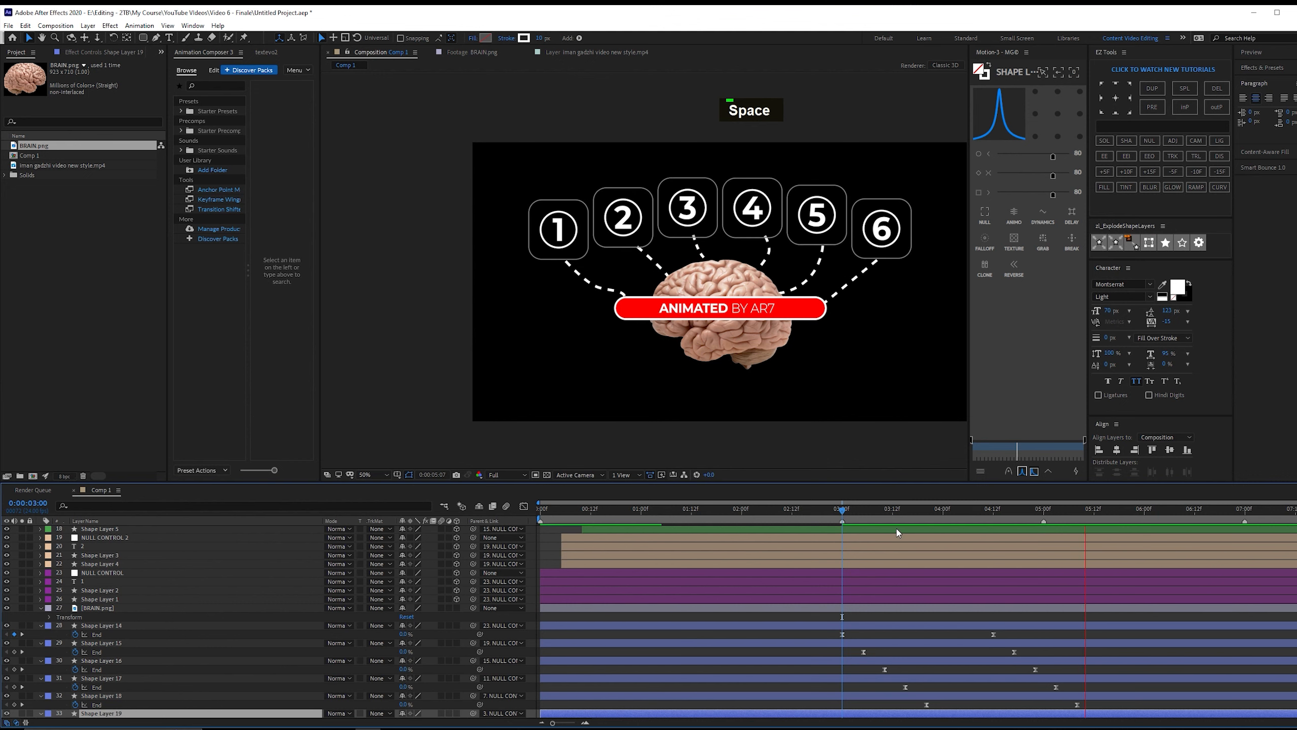
left_click(846, 512)
key("space")
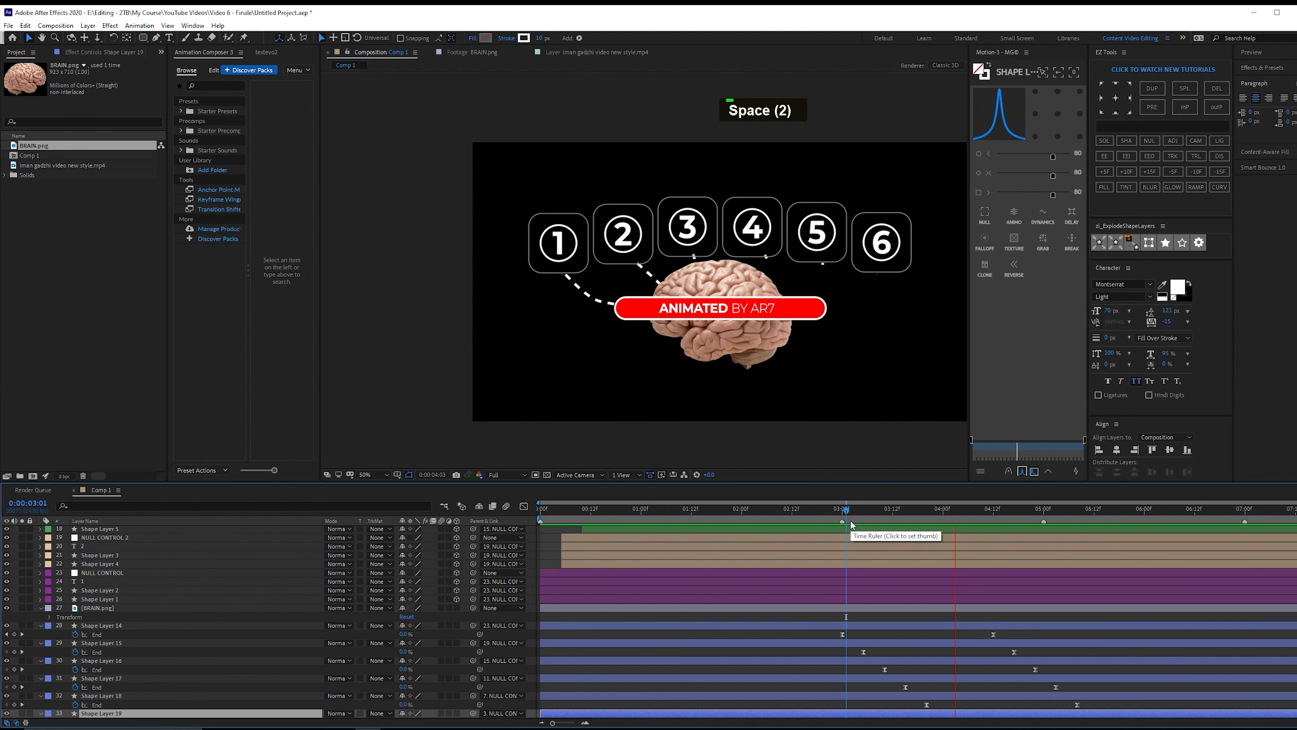
Move the playhead to 3:12 and parent the "animated by ar7" text layer to the red banner, Shape Layer 13.
double_click(893, 512)
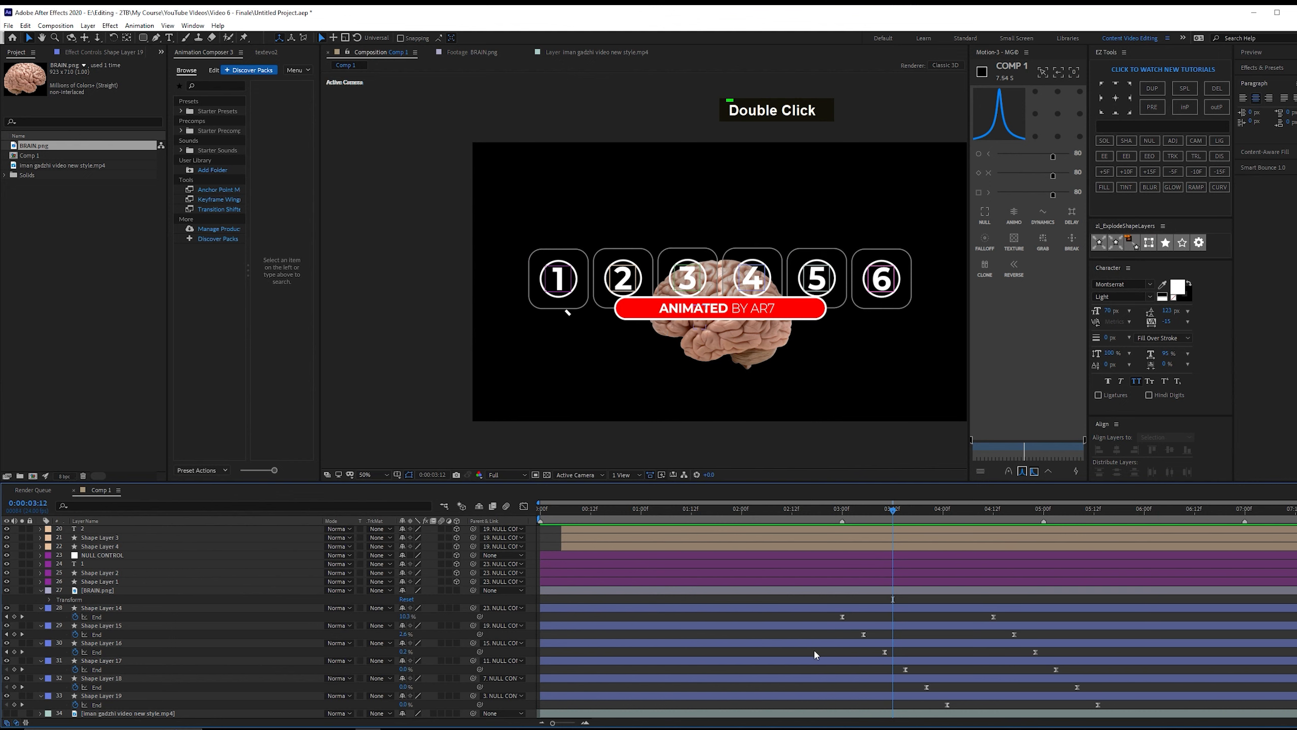
scroll(288, 647, "up", 10)
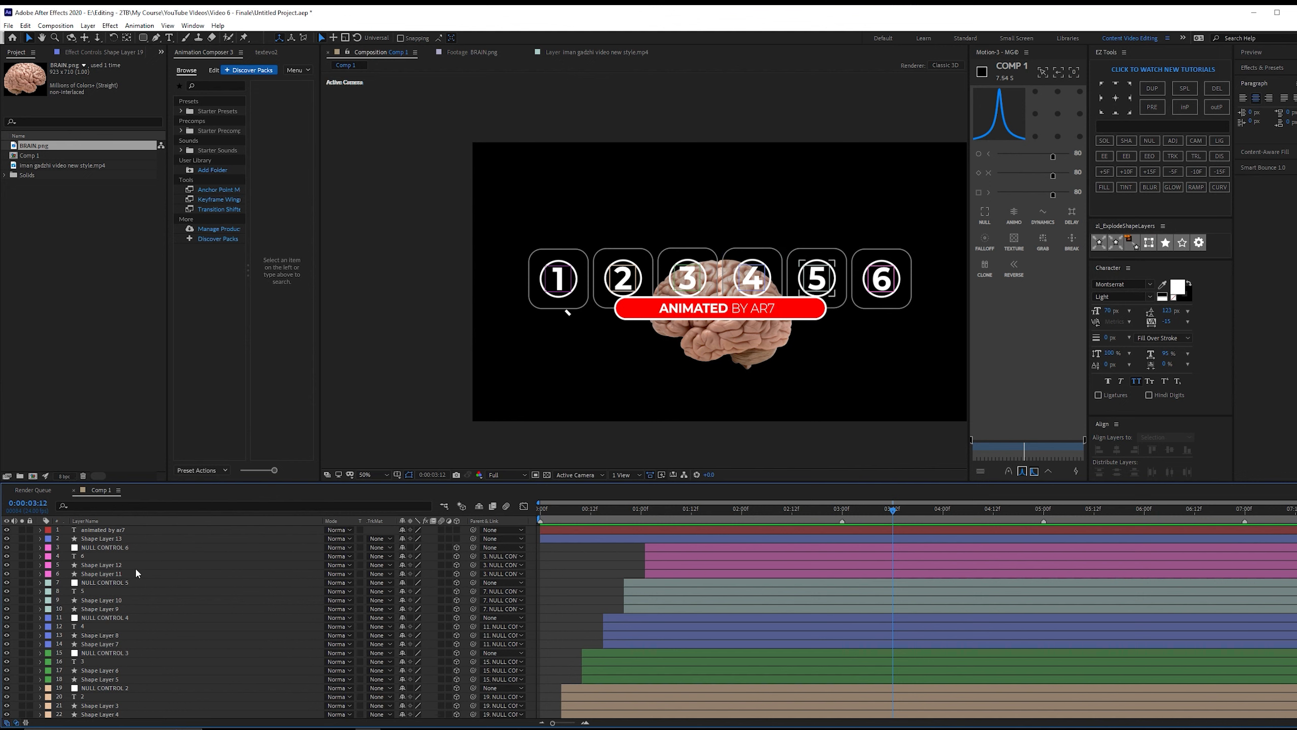
left_click(158, 540)
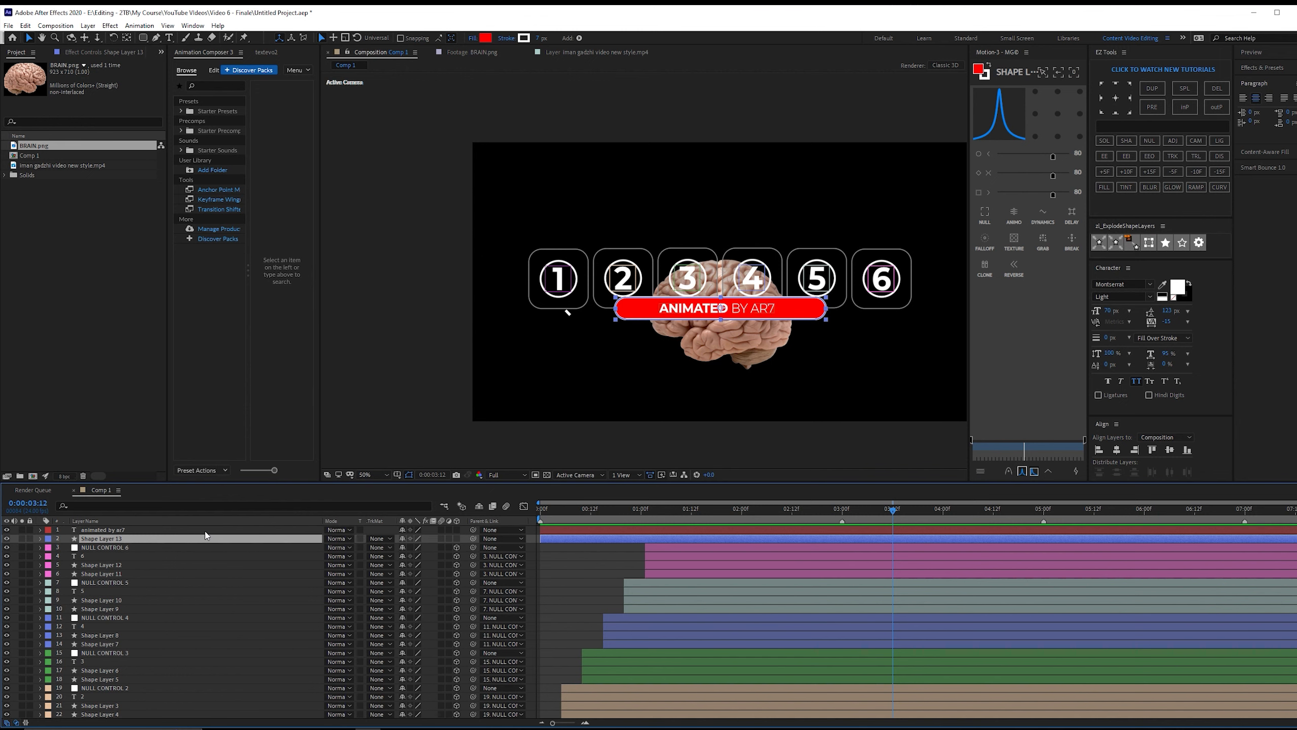
left_click(473, 532)
left_click_drag(473, 531, 168, 539)
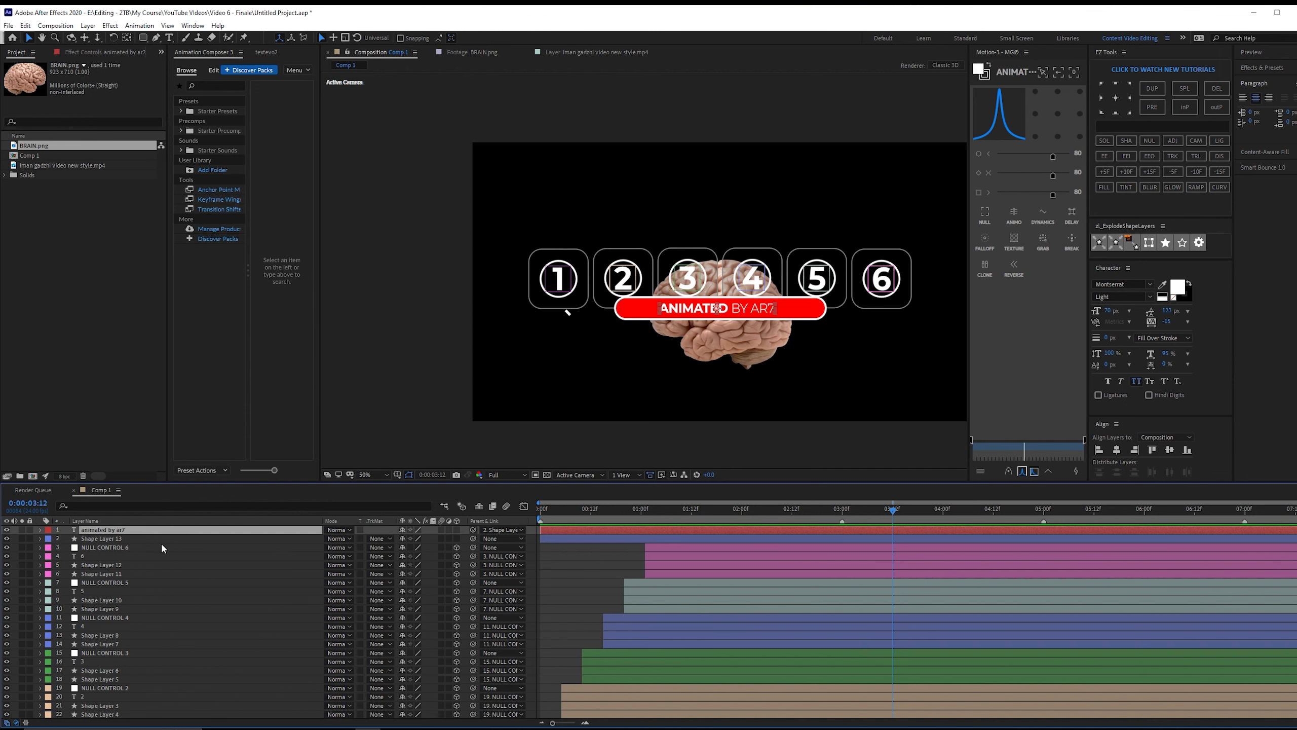
Add a Position keyframe to Shape Layer 13 and move it to 5:00.
left_click(163, 547)
left_click(167, 540)
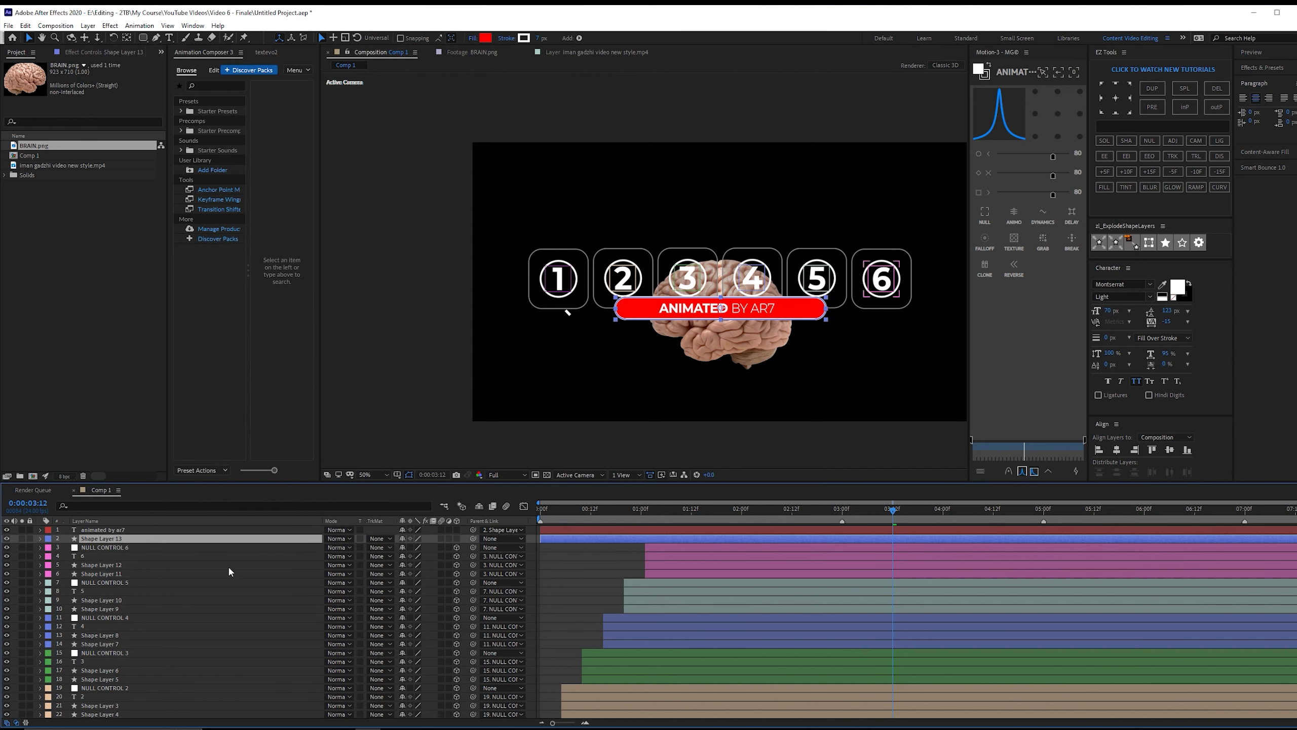
key("p")
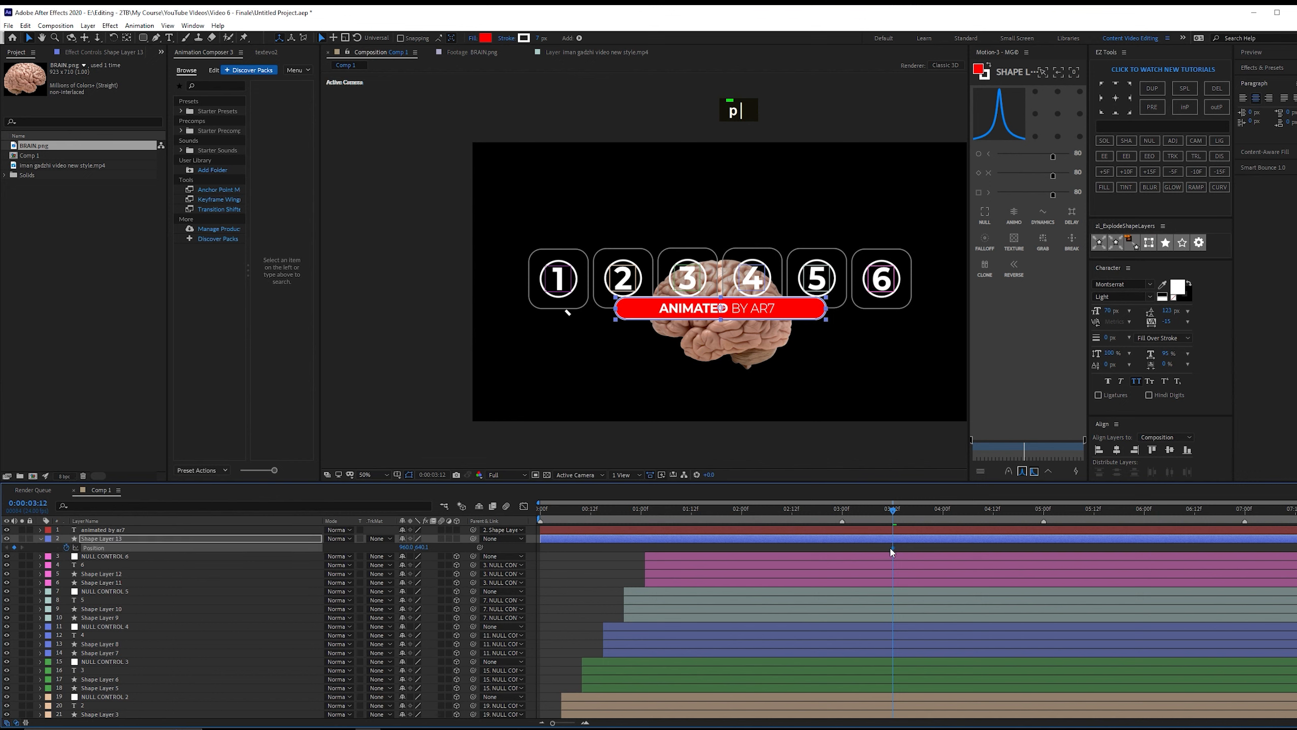
left_click_drag(893, 548, 930, 548)
Unlink the Size proportions of Rectangle Path 1 in Shape Layer 13 and set its width to 0.
double_click(40, 540)
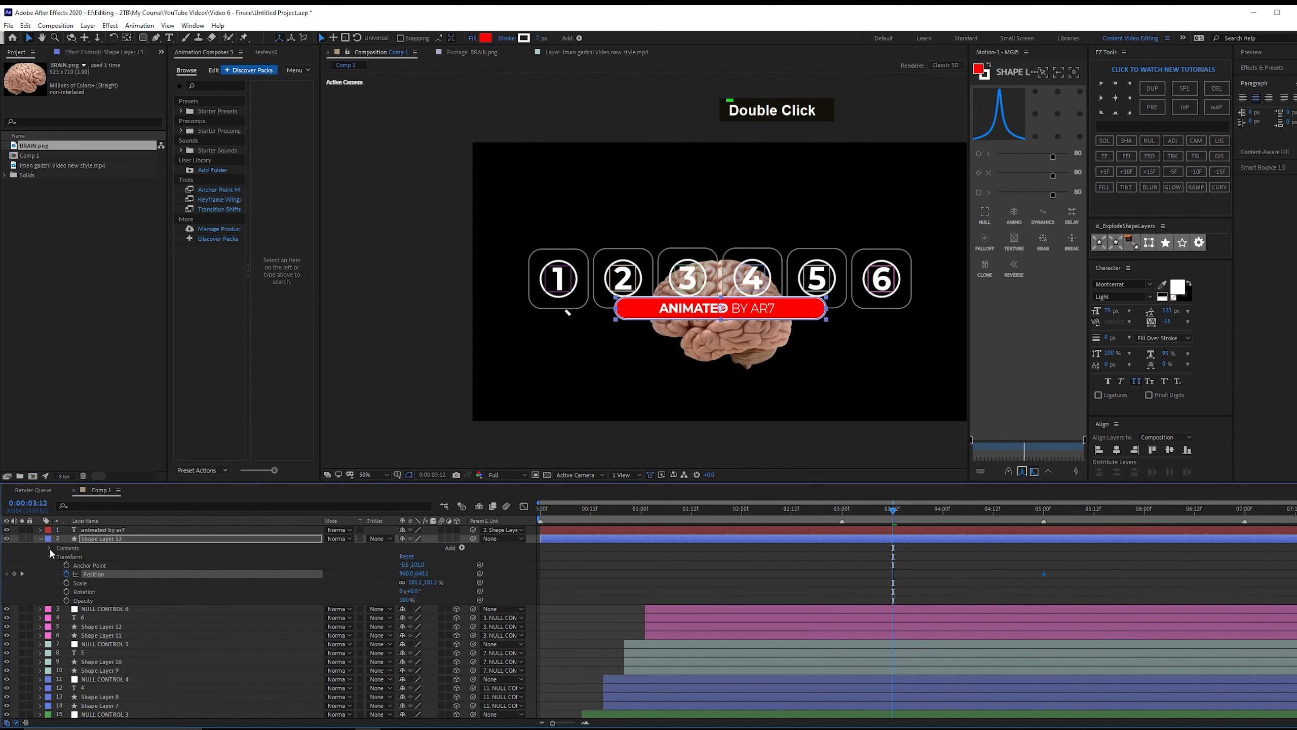
left_click(50, 549)
left_click(60, 558)
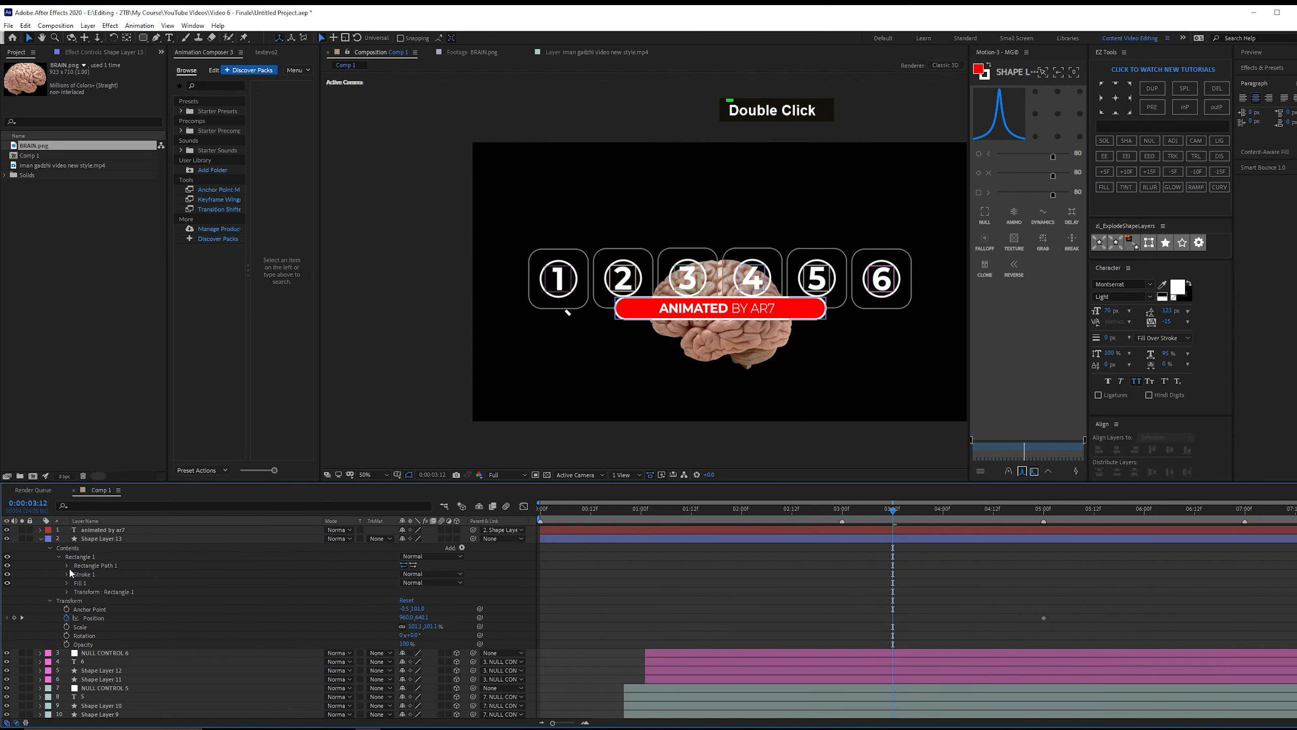
double_click(67, 566)
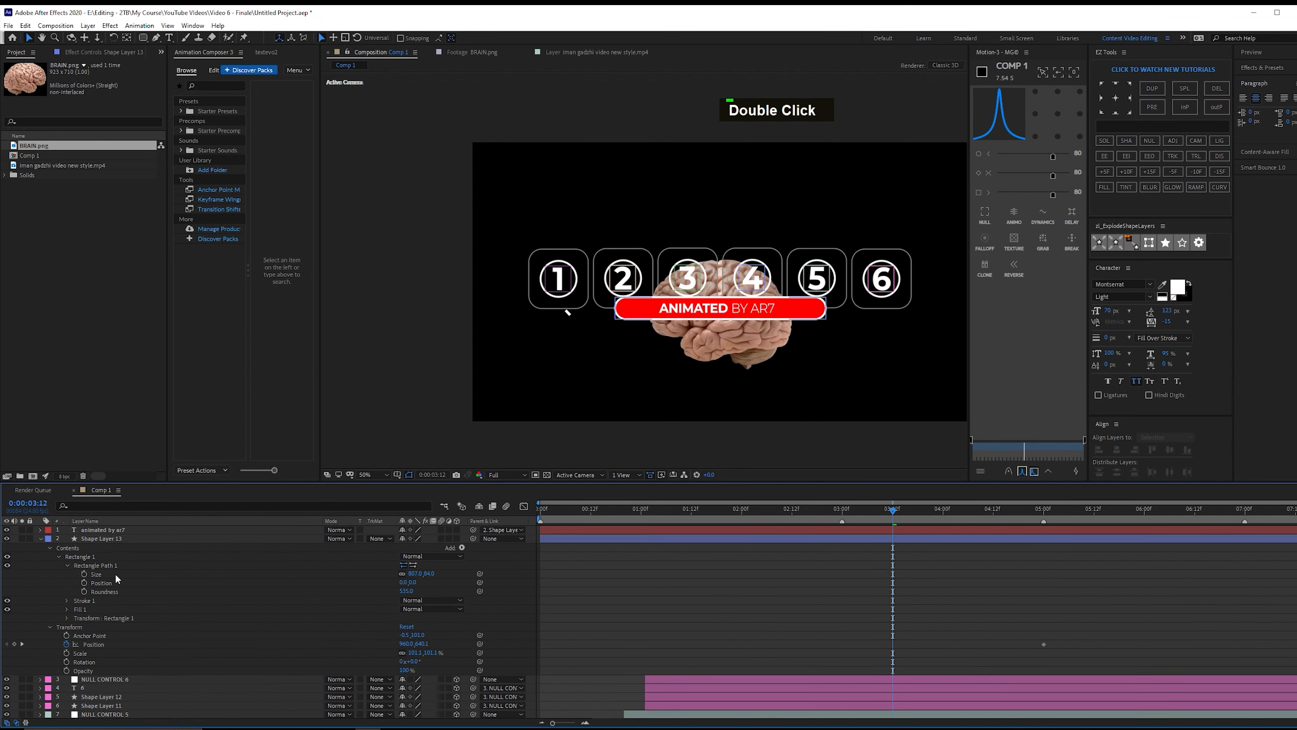
left_click(402, 574)
mouse_move(412, 573)
left_mouse_down()
mouse_move(374, 574)
mouse_move(407, 574)
left_mouse_up()
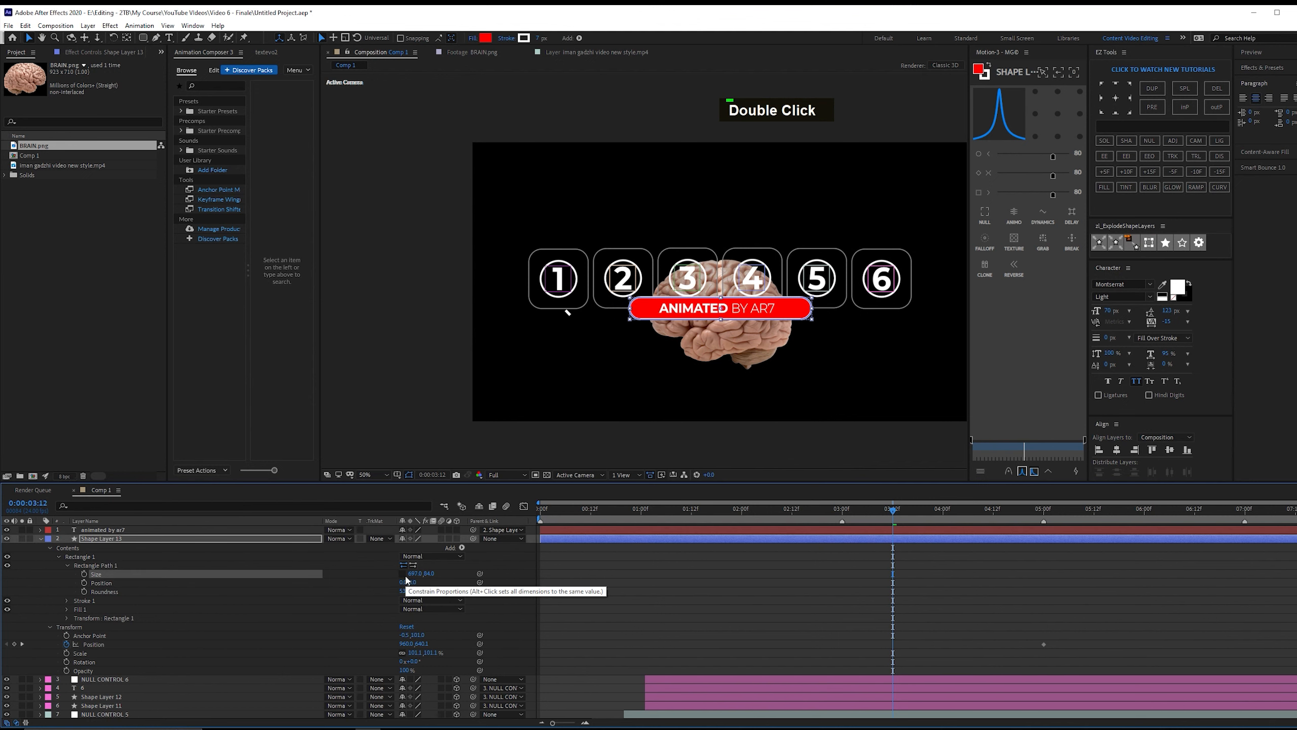
left_click(418, 574)
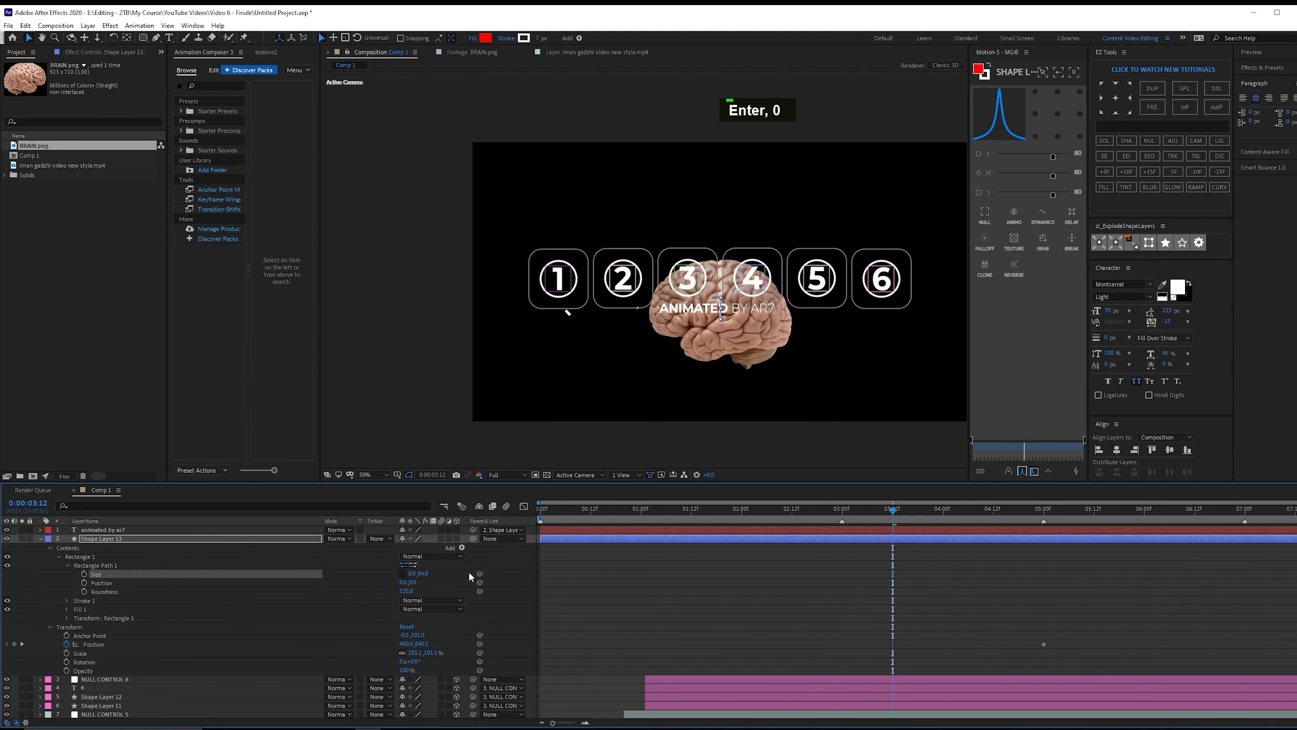
Try animating the banner's Position with a lower starting point at 3:12, and scrub through the movement.
left_click(194, 541)
key("p")
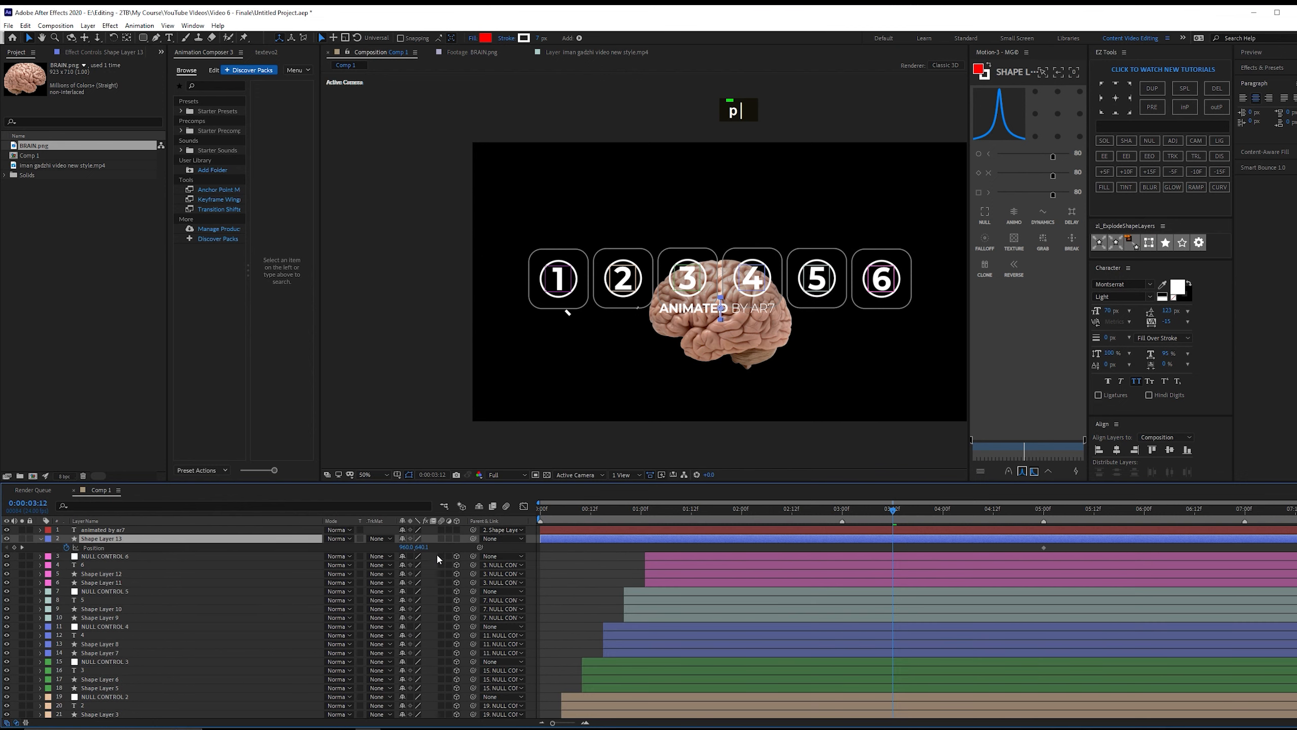
left_click(422, 547)
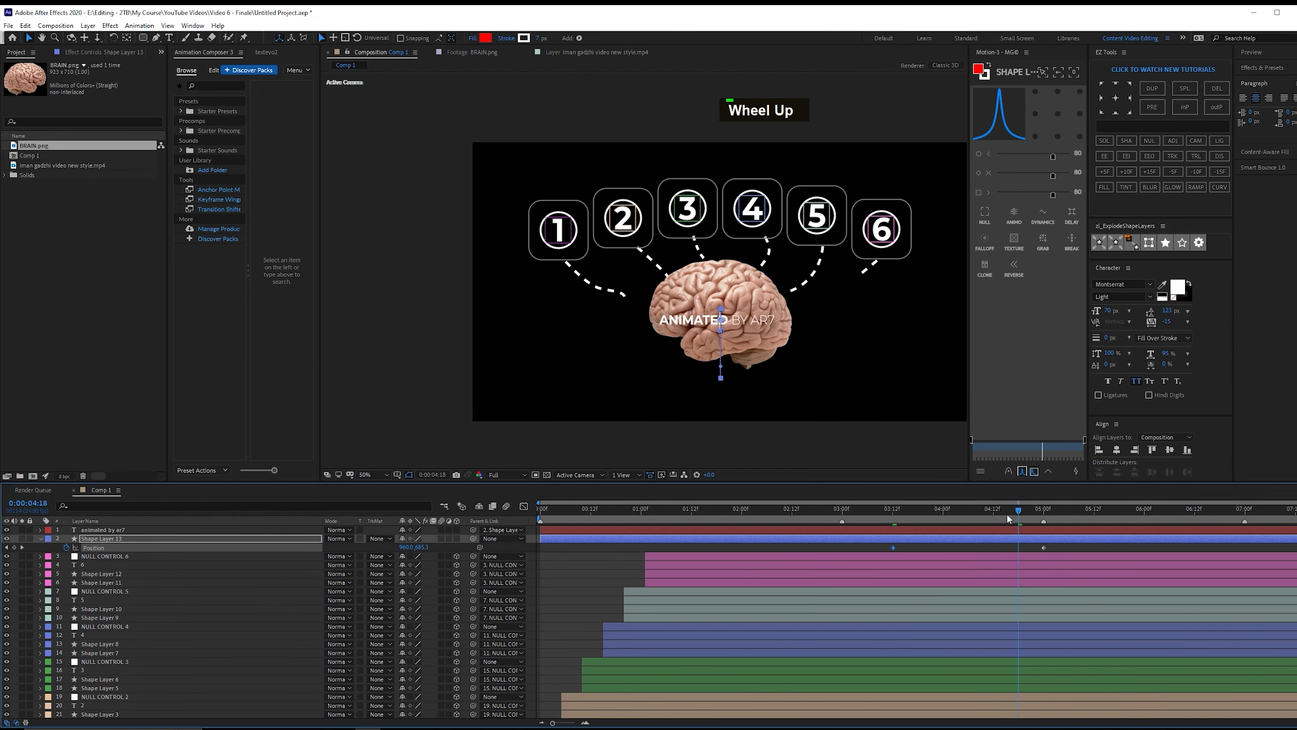
left_click(1055, 509)
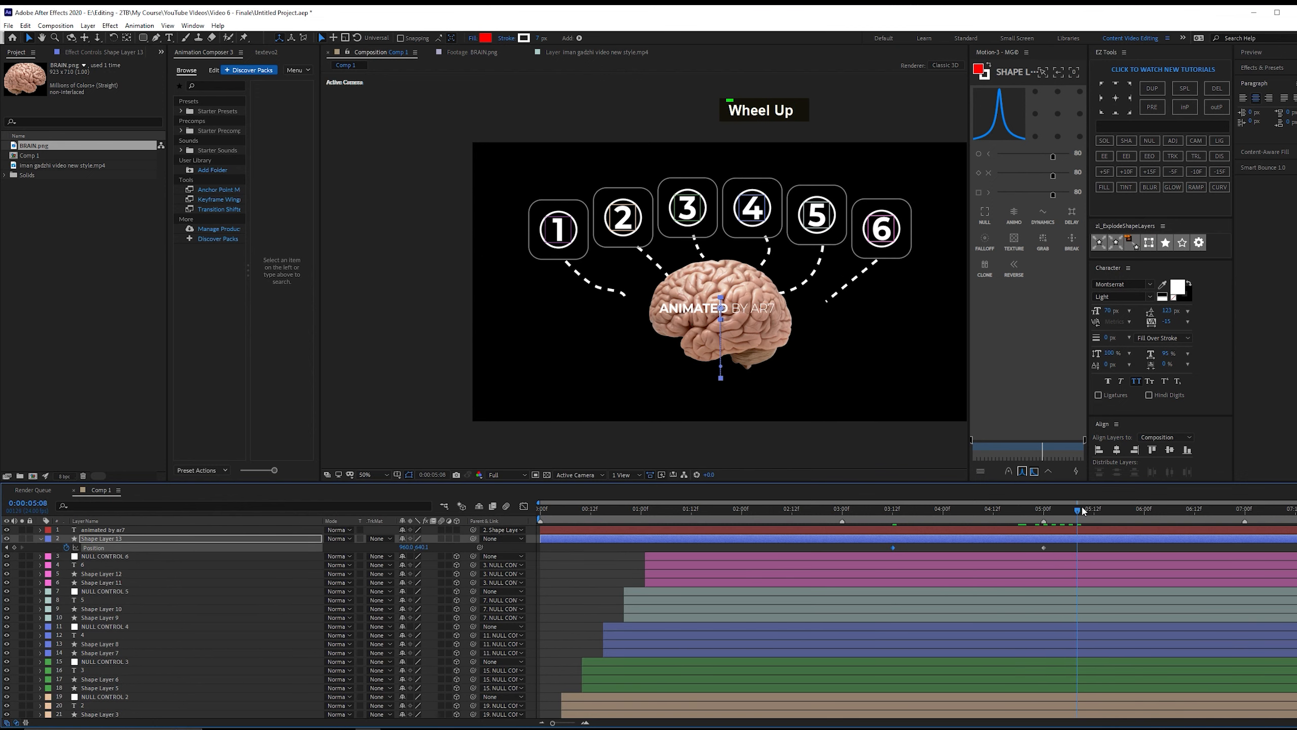
At 5:00, remove the Position keyframes from Shape Layer 13 and parent the layer to NULL CONTROL 6.
left_click(1044, 508)
left_click(67, 547)
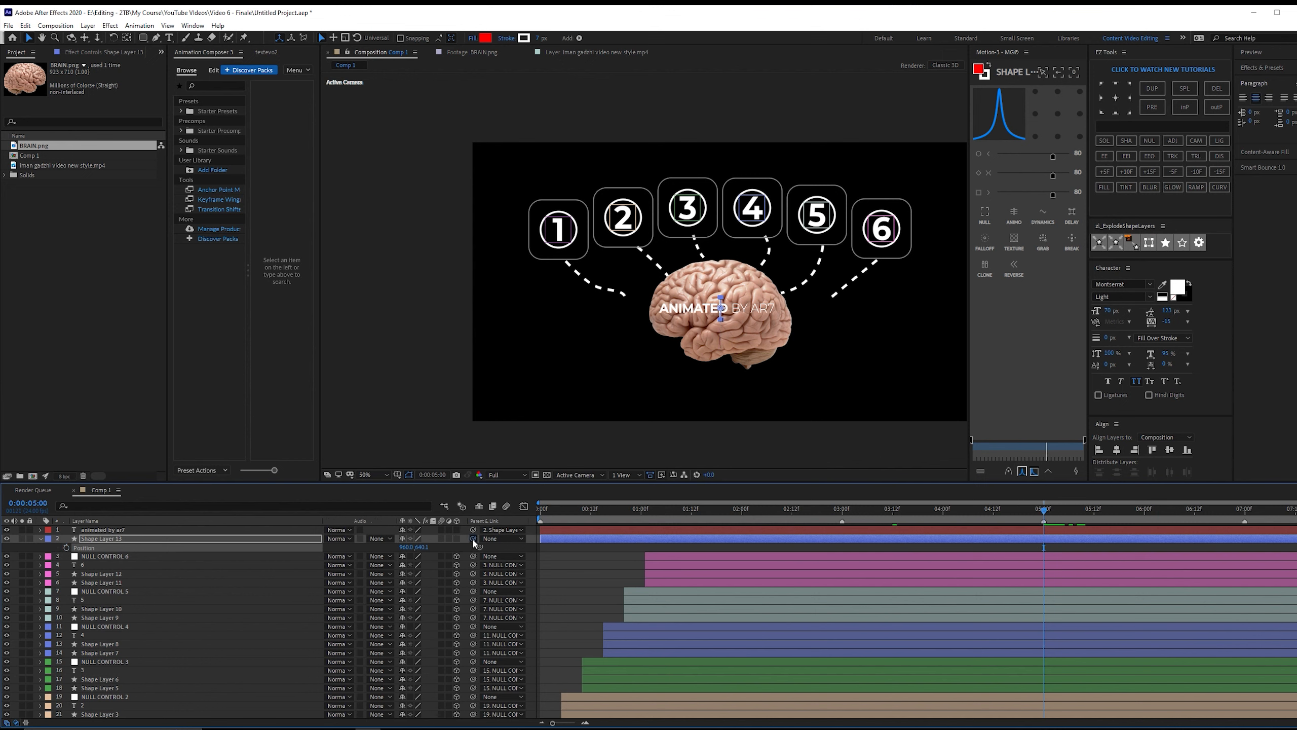
left_click_drag(473, 538, 170, 562)
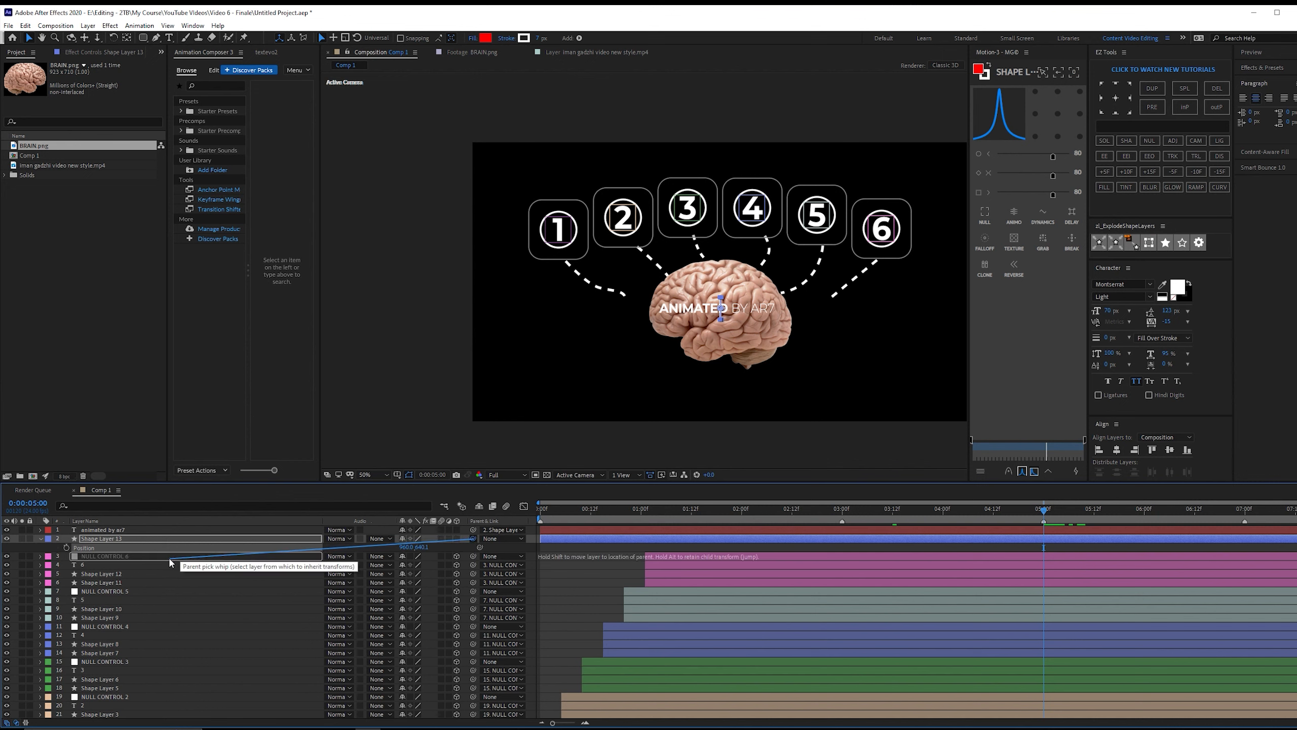
left_click_drag(170, 562, 170, 562)
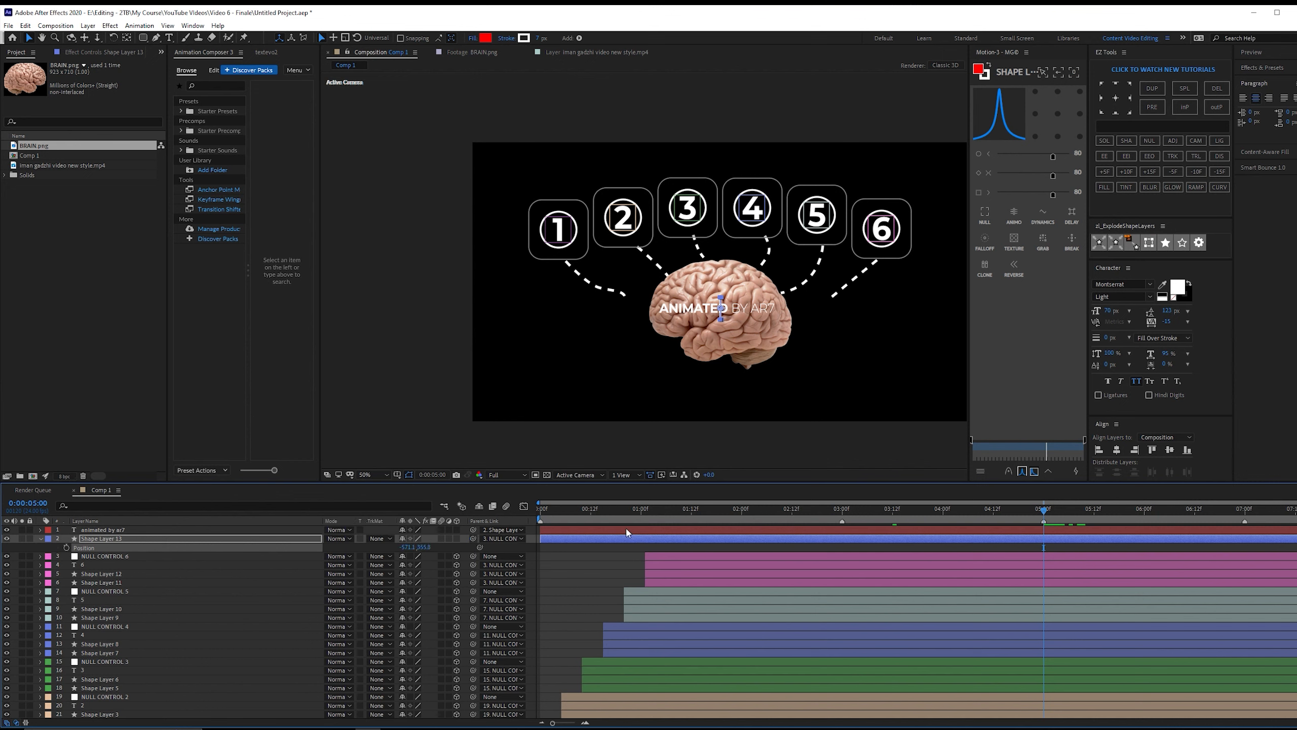
Preview the movement of the parented banner text from about 3:12.
left_click(896, 508)
key("space")
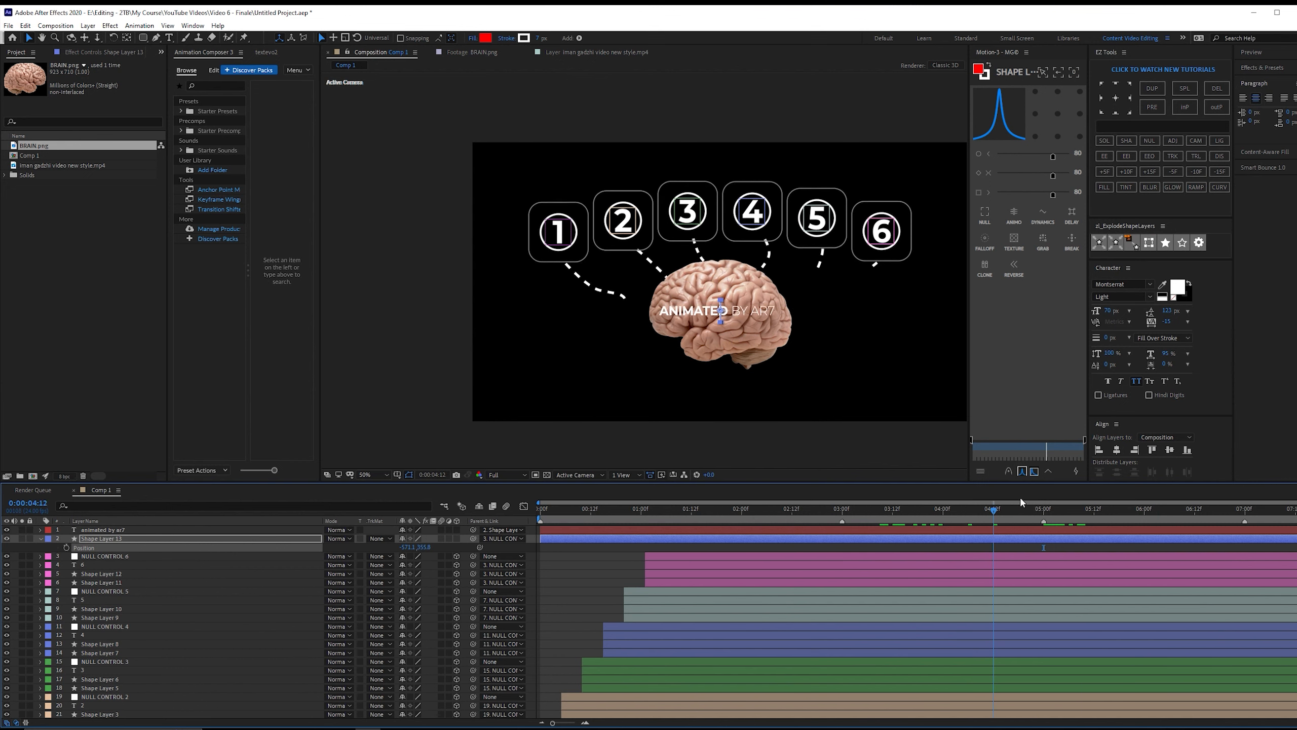
key("space")
Enable keyframing for the Size of Rectangle Path 1 in Shape Layer 13, with its starting keyframe at 3:12.
key("u")
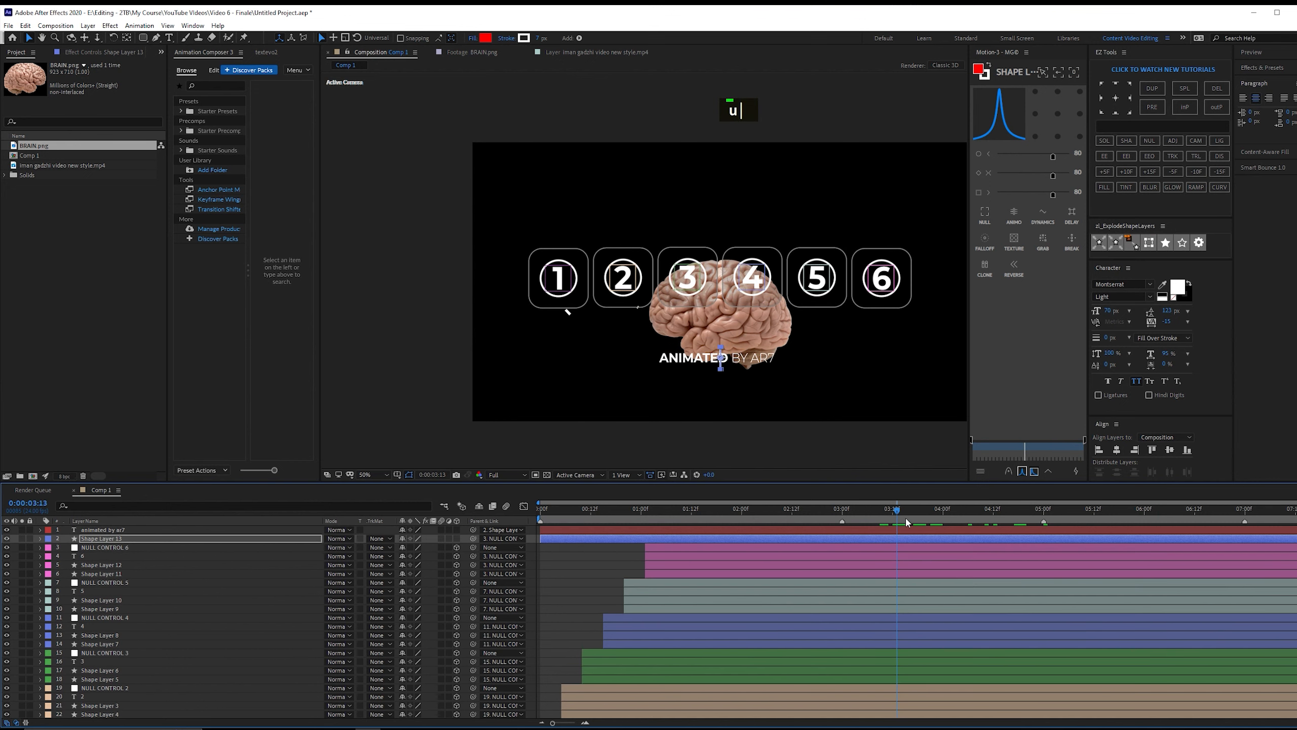
left_click(41, 538)
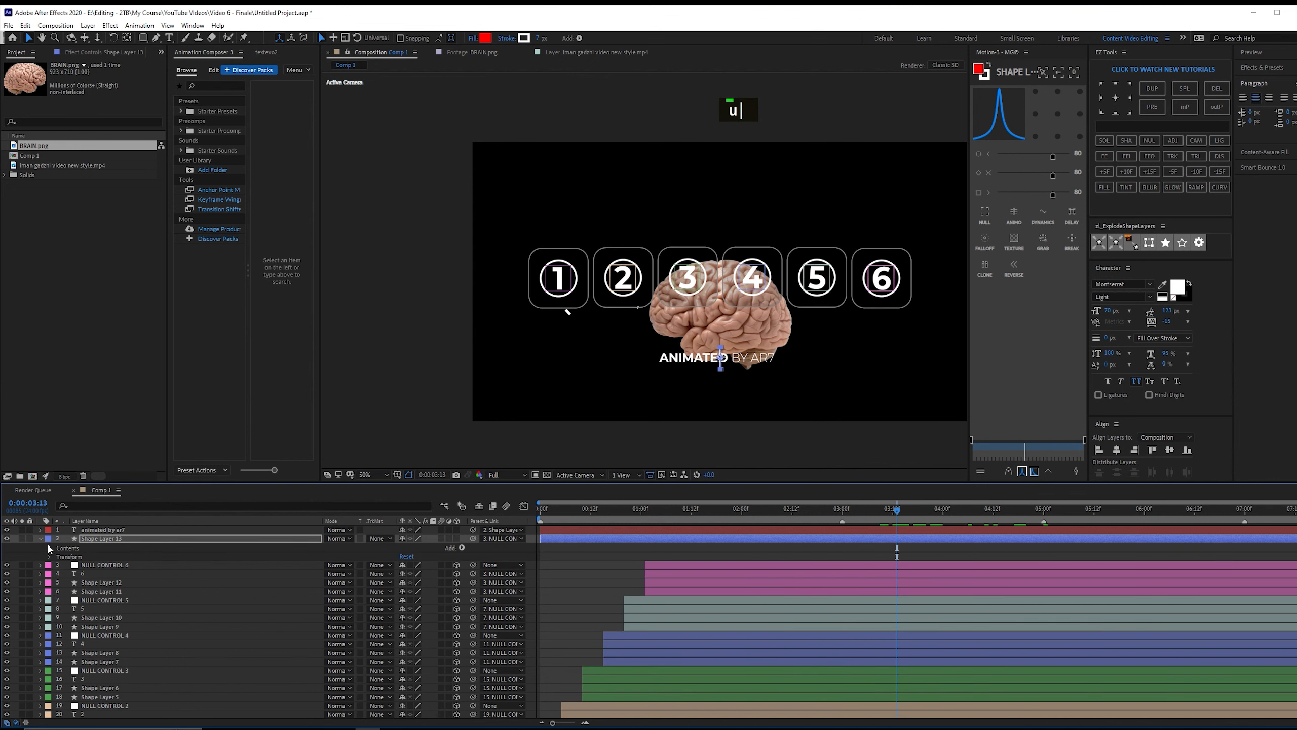
left_click(50, 548)
left_click(58, 556)
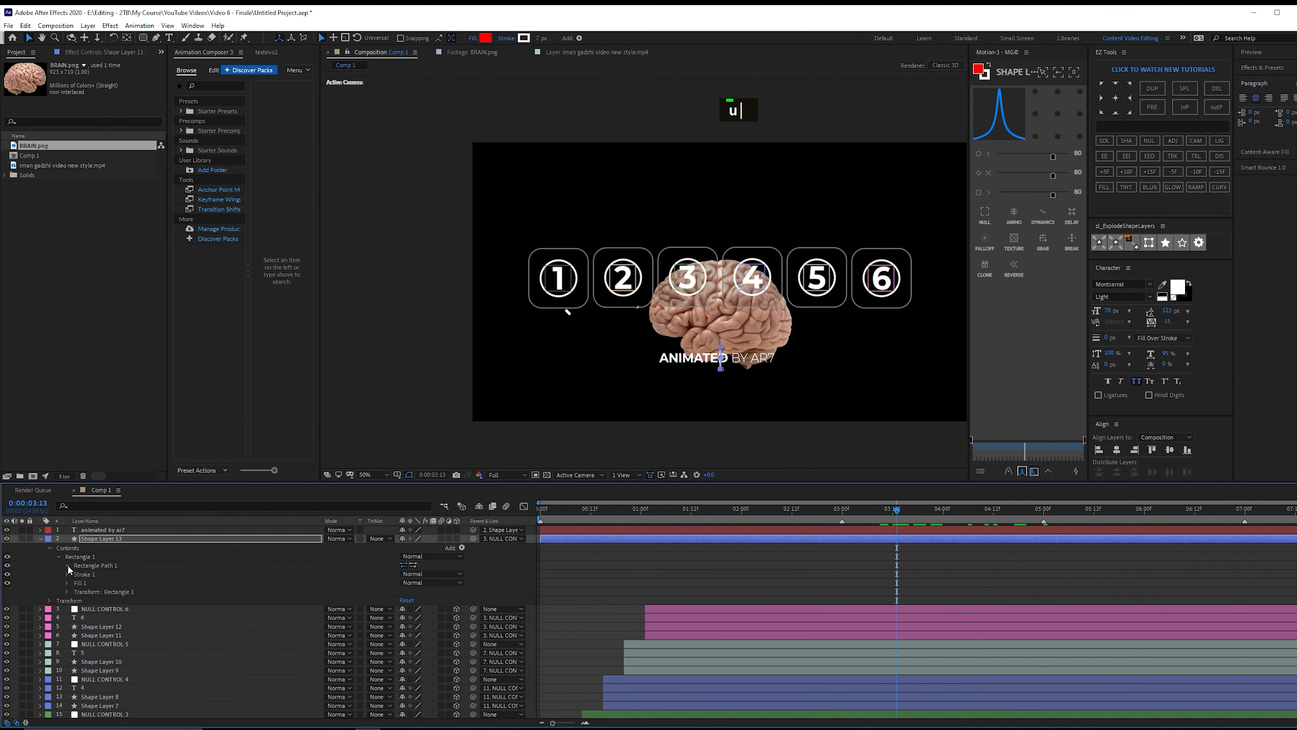
left_click(66, 565)
left_click(83, 573)
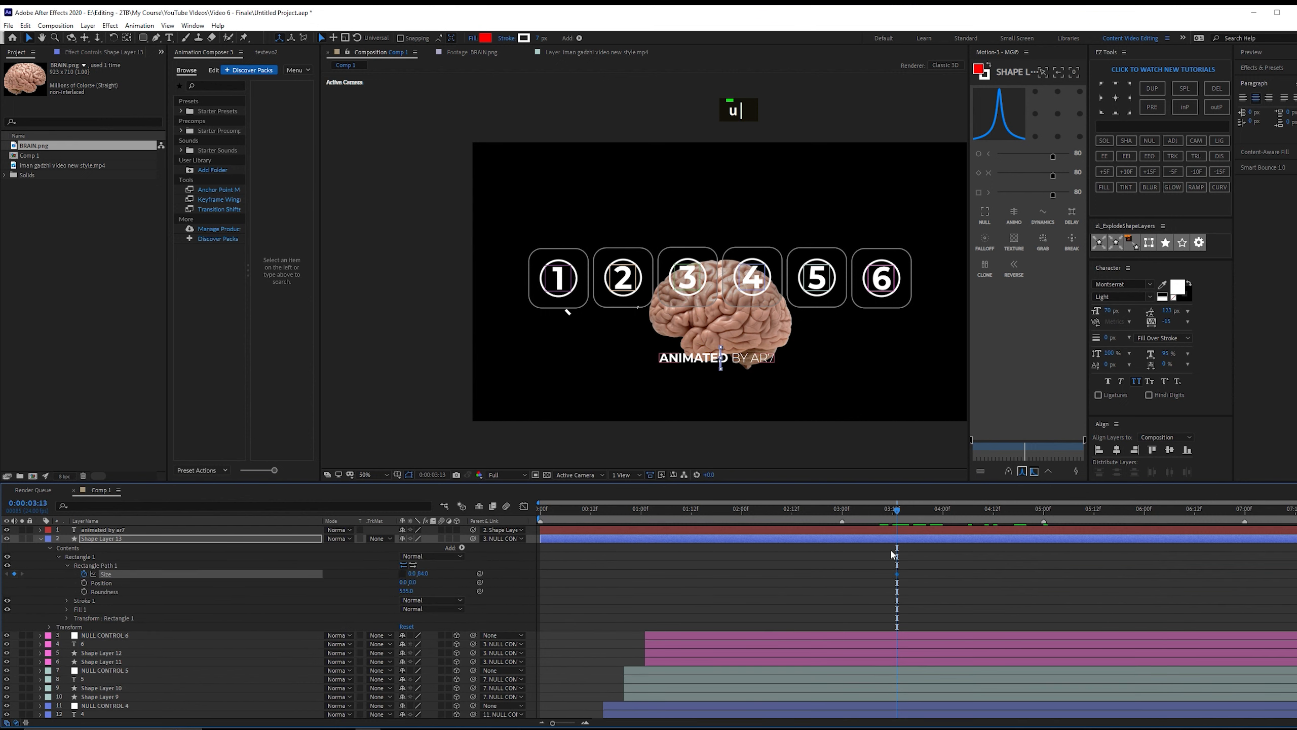
key("Page_Up")
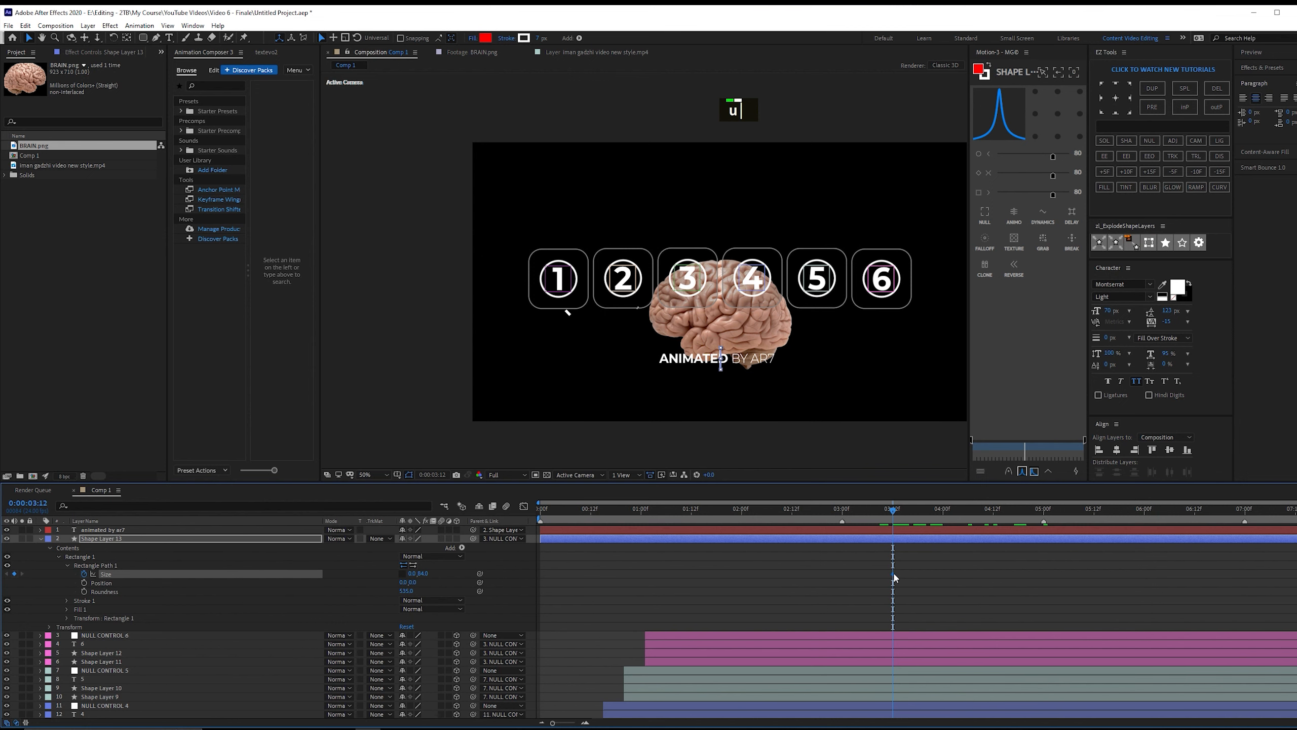
Set the banner rectangle's width to 820 at 4:23, then ease its Size keyframes and show their speed graph.
mouse_move(895, 509)
left_mouse_down()
mouse_move(1066, 504)
mouse_move(1041, 507)
left_mouse_up()
scroll(627, 596, "up", 2)
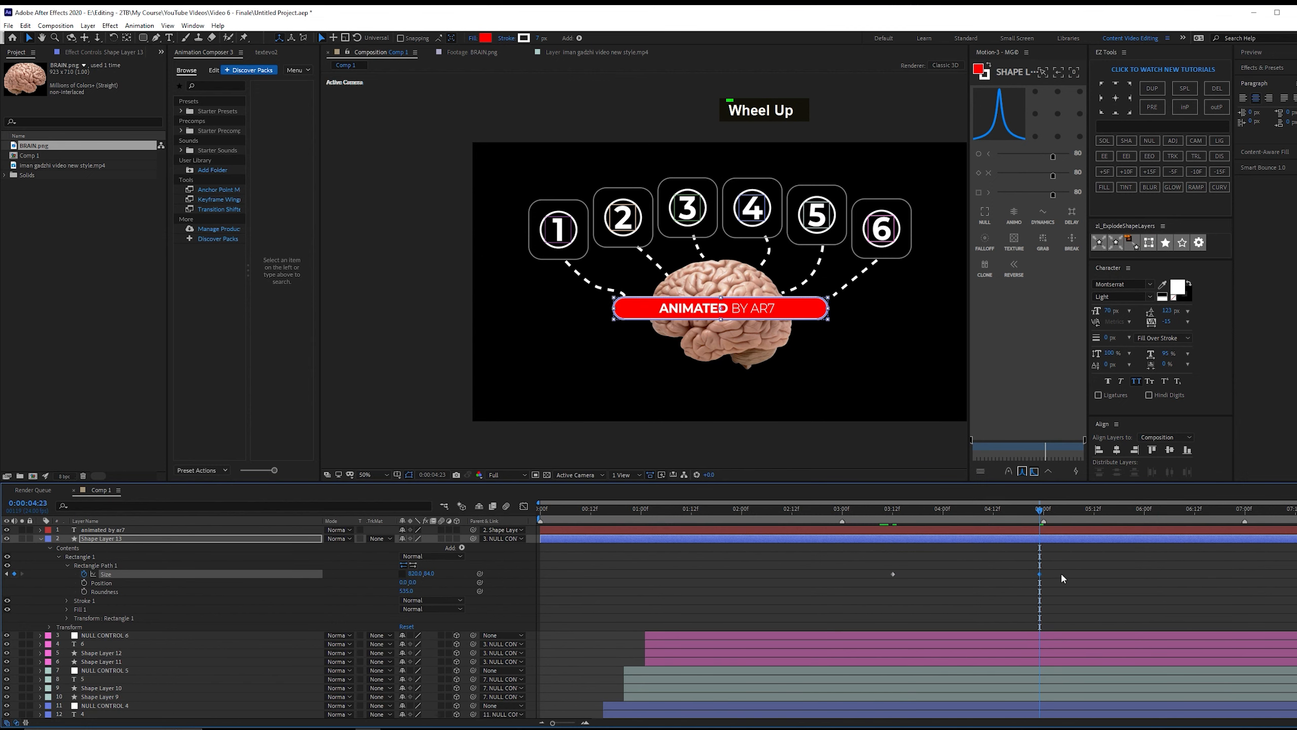
double_click(1021, 472)
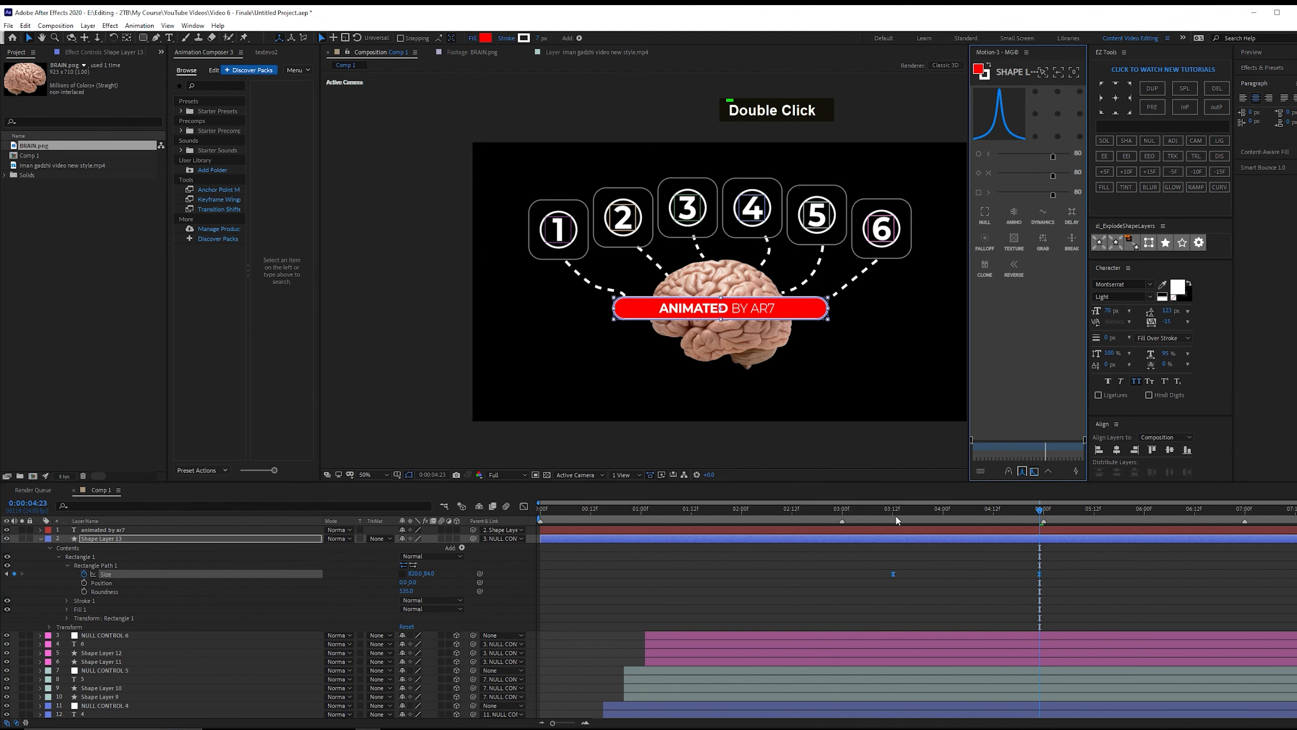
left_click(524, 506)
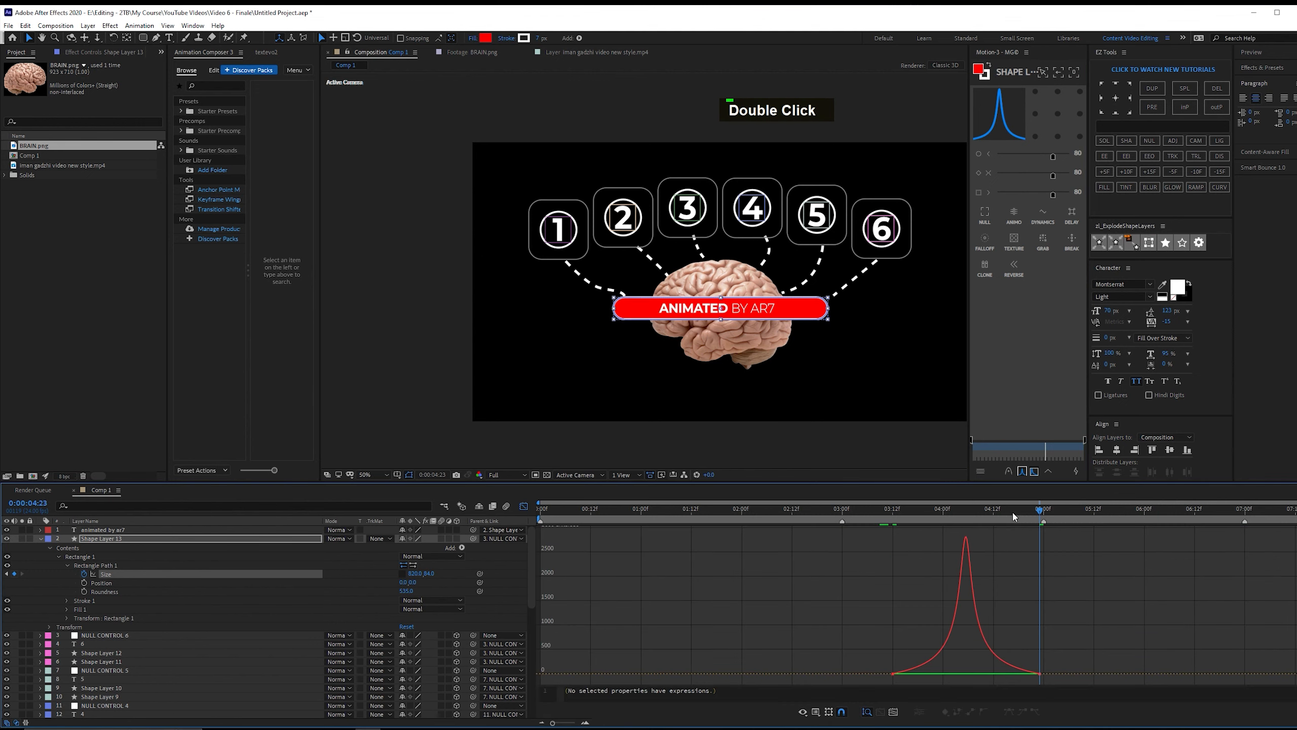
Preview the banner's expansion around 3:00 and reveal the Position keyframes of NULL CONTROL 6.
key("space")
key("space")
left_click(524, 506)
left_click(105, 634)
key("p")
left_click_drag(875, 510, 842, 533)
left_click_drag(892, 574, 872, 572)
key("KP_0")
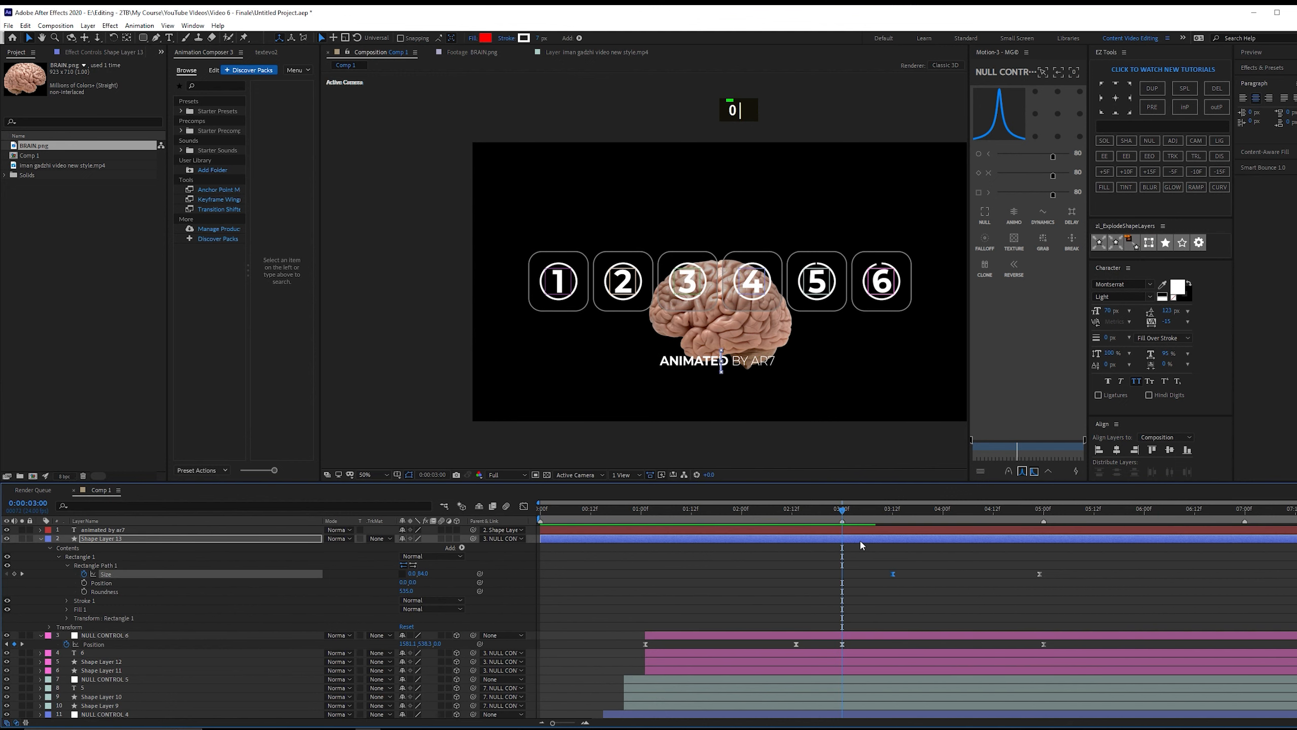
Move Shape Layer 13's Position keyframe to 5:00 and return the playhead to 3:00.
key("p")
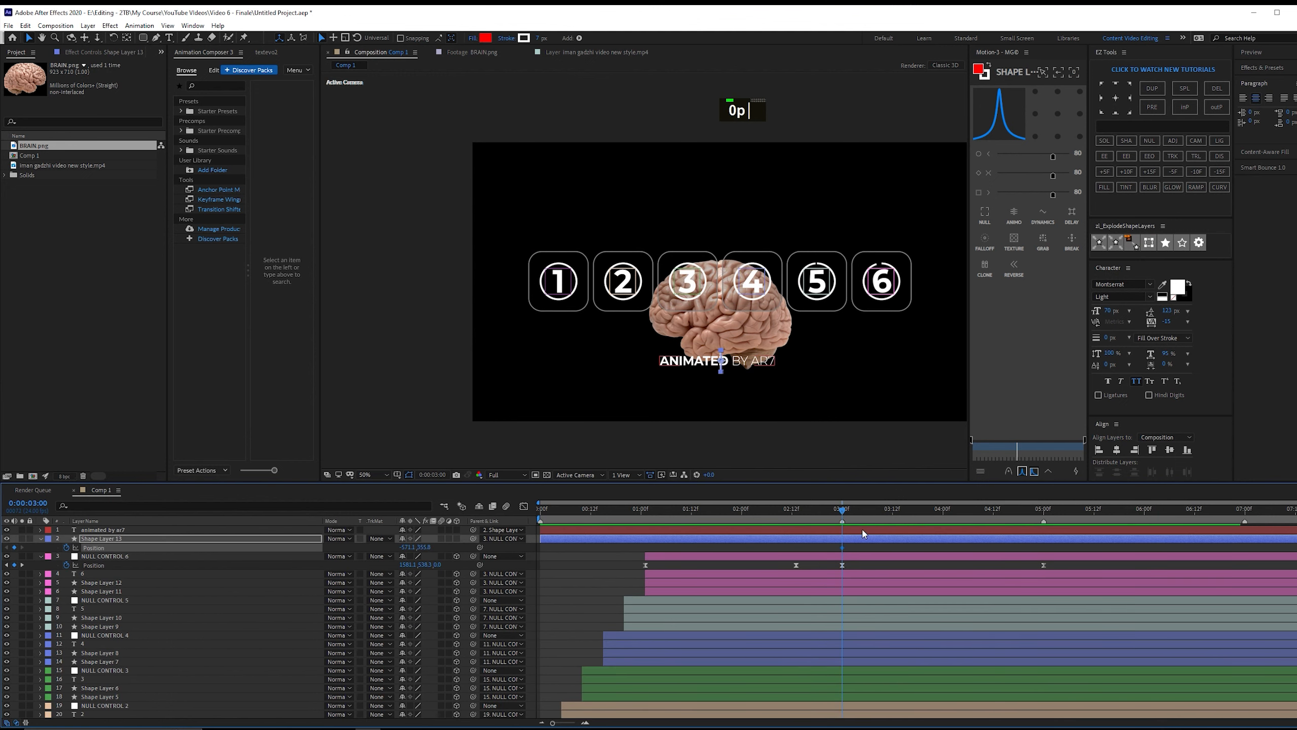
left_click_drag(842, 547, 1044, 547)
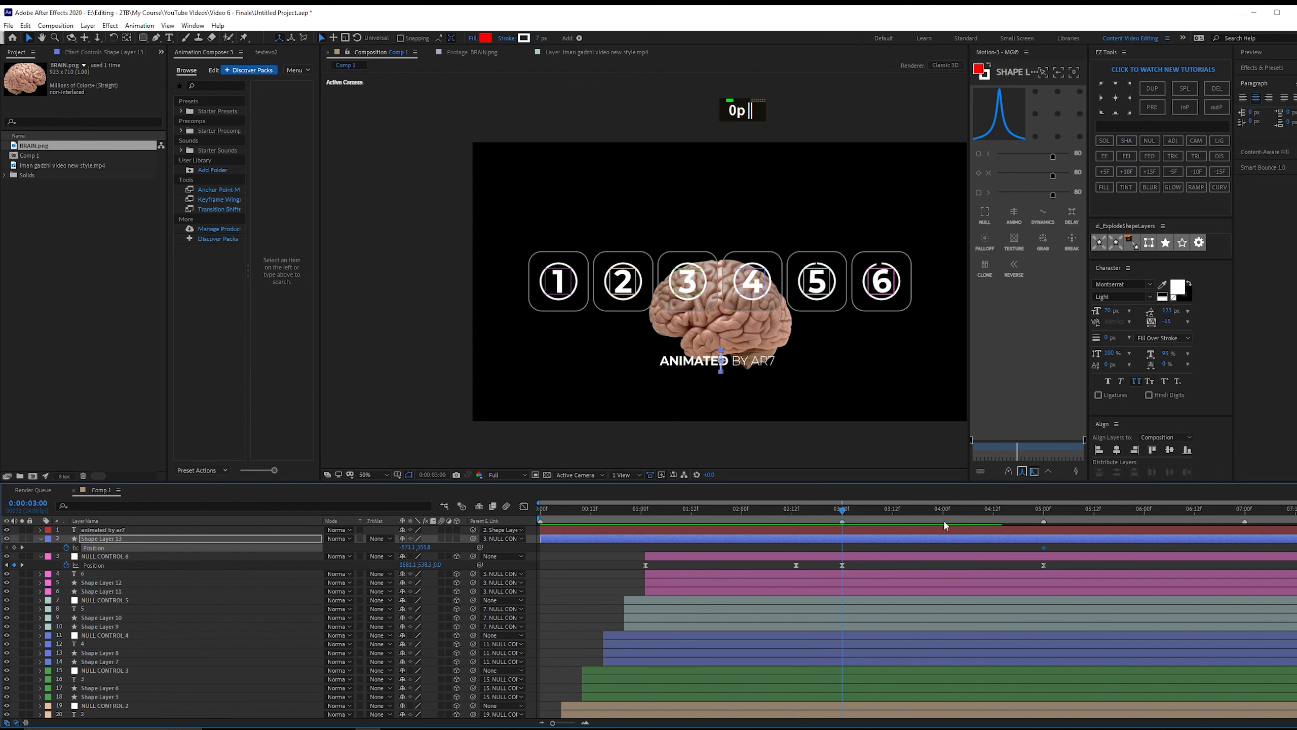
left_click(831, 520)
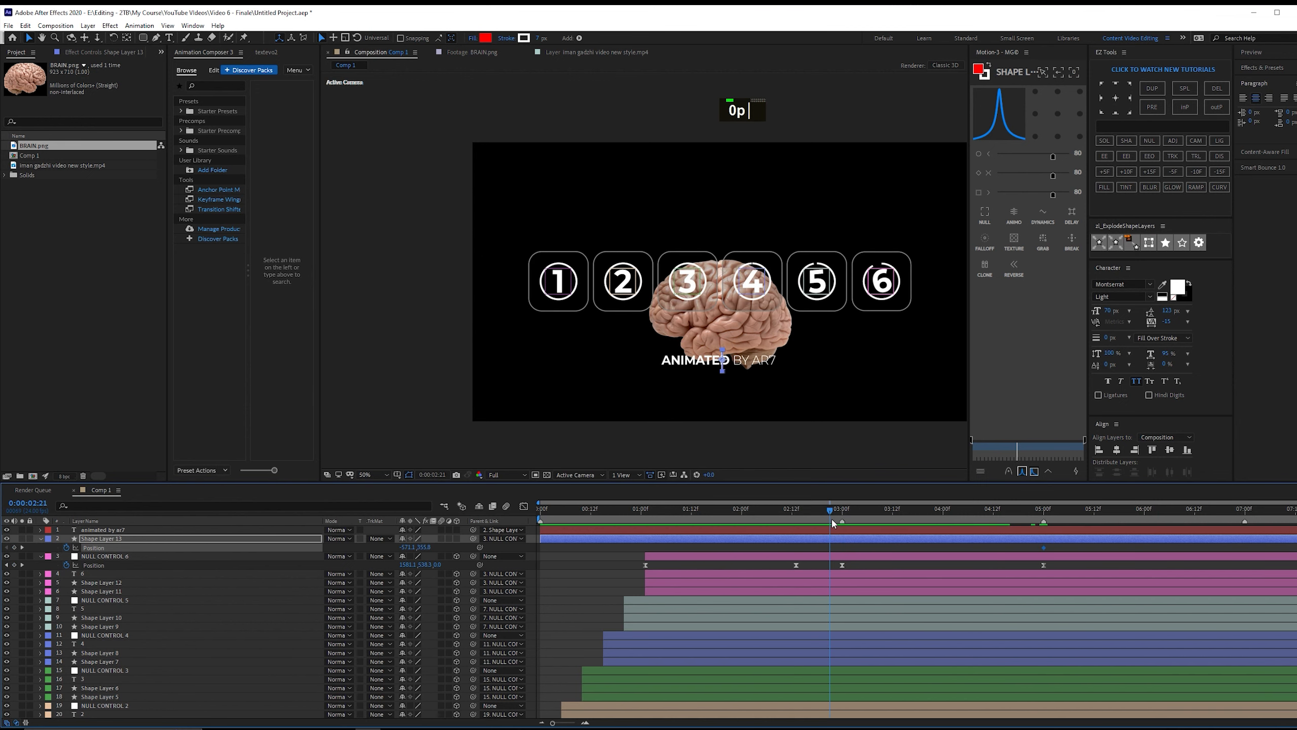
left_click_drag(831, 520, 842, 520)
Show the rulers and place a horizontal guide just below the banner text.
key("ctrl+r")
left_click_drag(766, 74, 765, 369)
left_click(599, 457)
Set Shape Layer 13's parent to None and its Position to 960, 839.1 at 3:00, in line with the guide.
left_click(503, 539)
left_click(503, 548)
left_click_drag(424, 546, 526, 544)
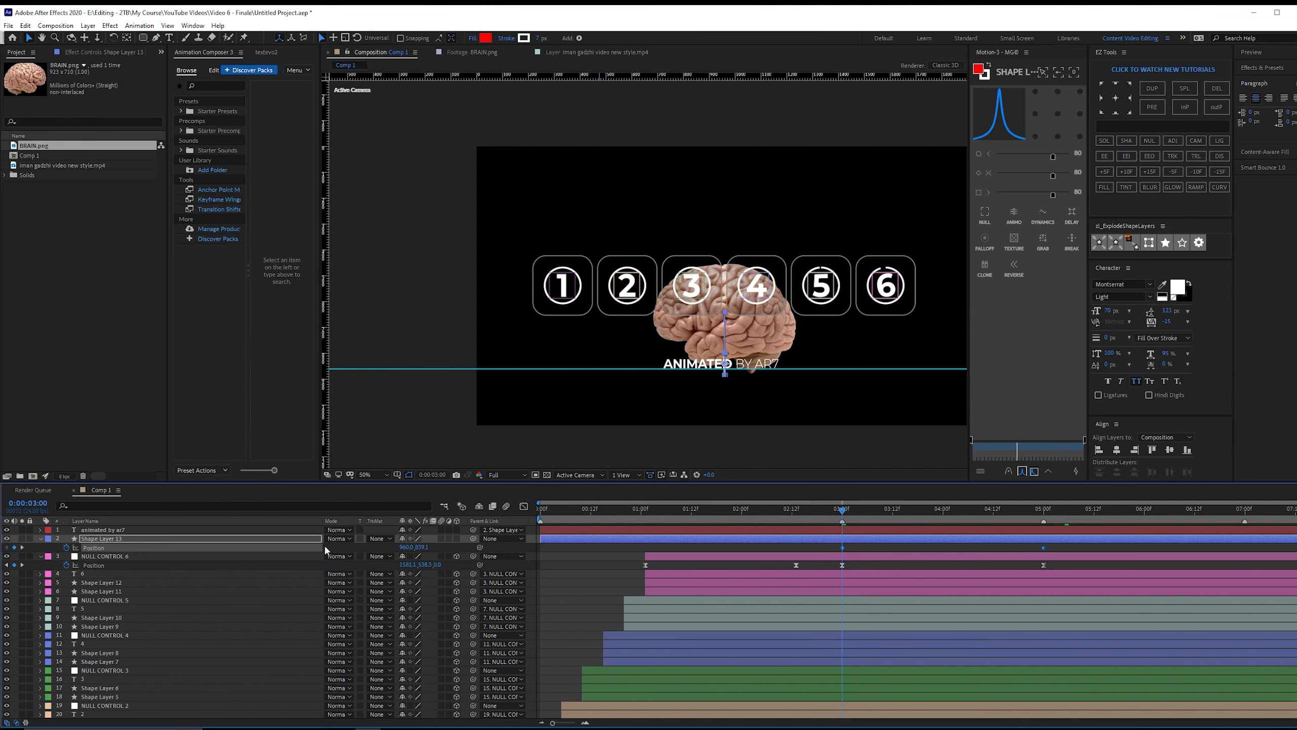
Easy-ease both Position keyframes of Shape Layer 13 and check their speed graph.
key("F9")
left_click(523, 506)
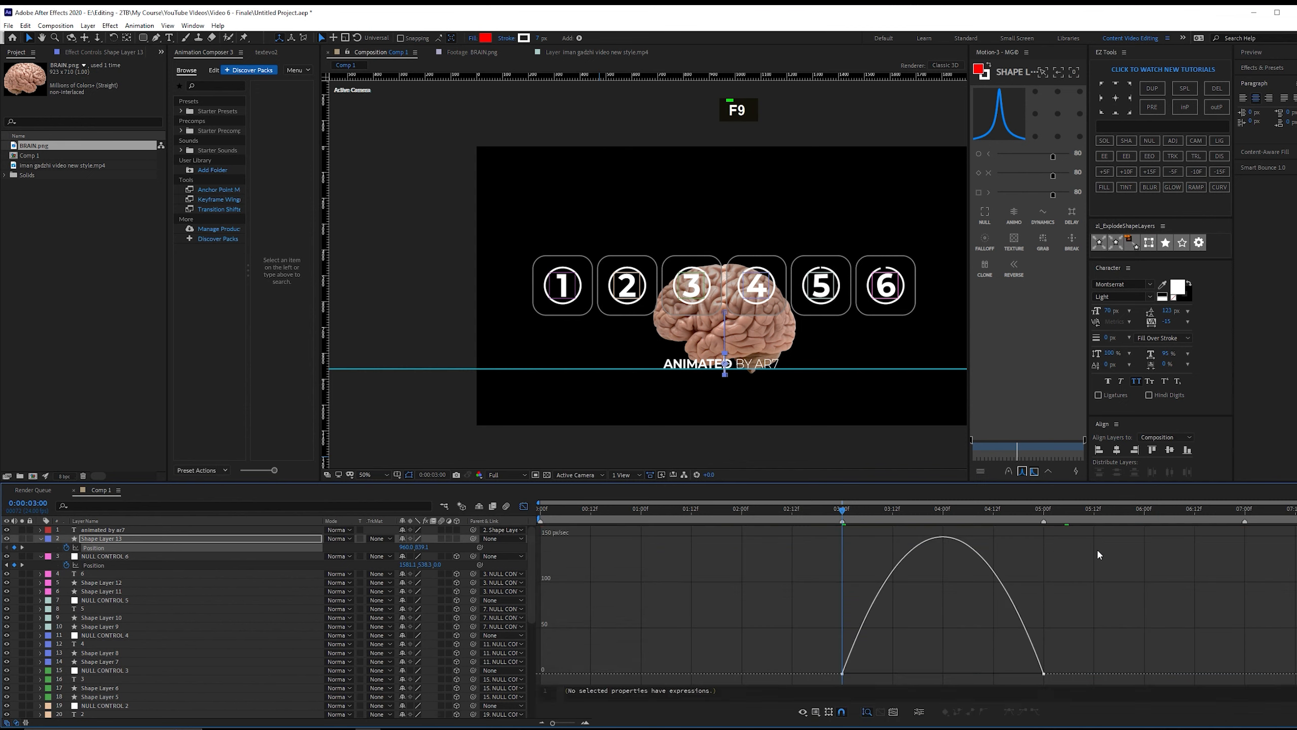
left_click_drag(1095, 526, 726, 684)
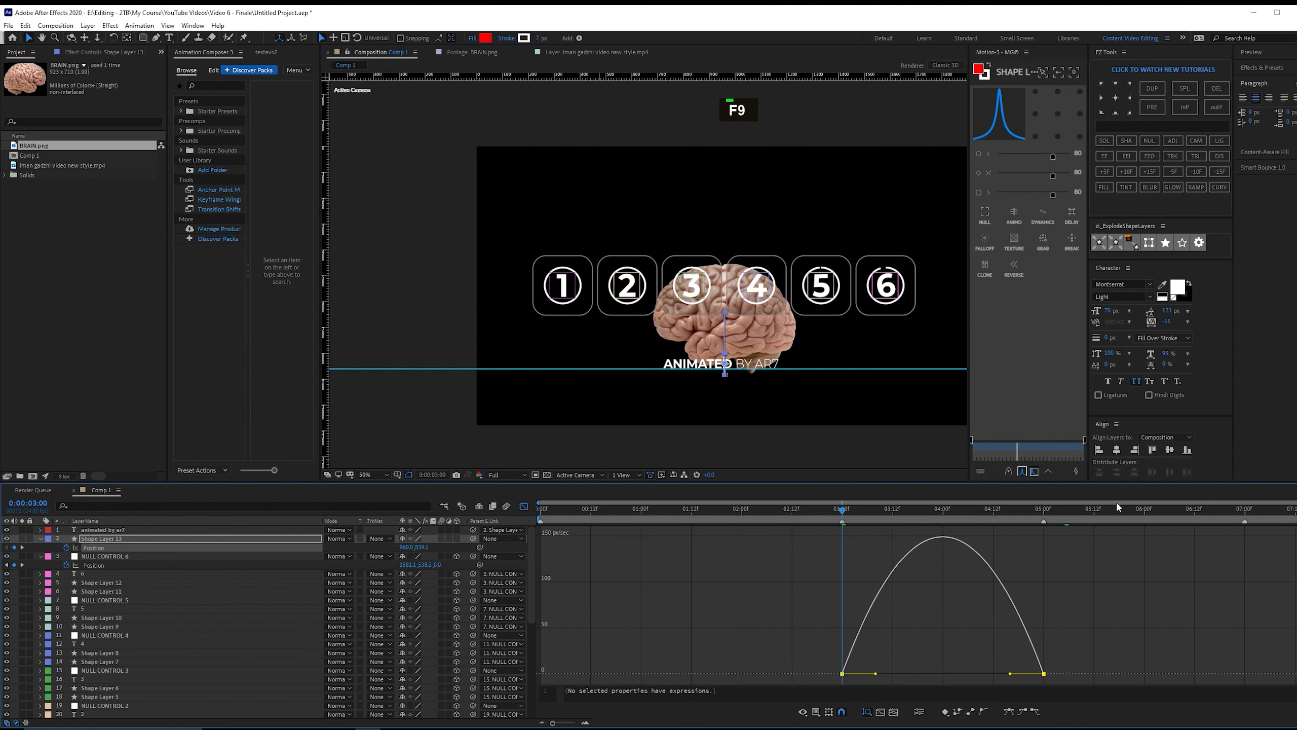
left_click(1022, 472)
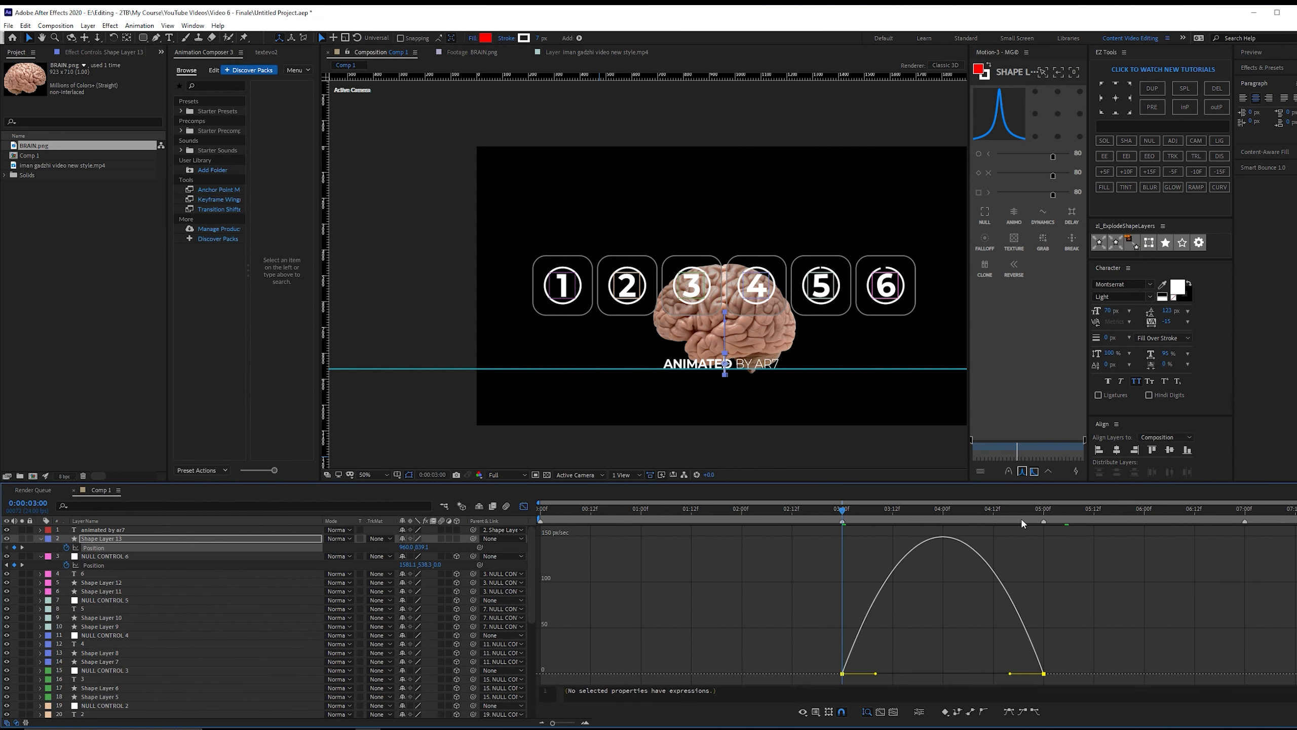
key("shift+F3")
Reveal the Position and Opacity of the "animated by ar7" text layer and go to 4:06.
left_click(103, 529)
key("p")
key("shift+t")
left_click_drag(842, 510, 969, 510)
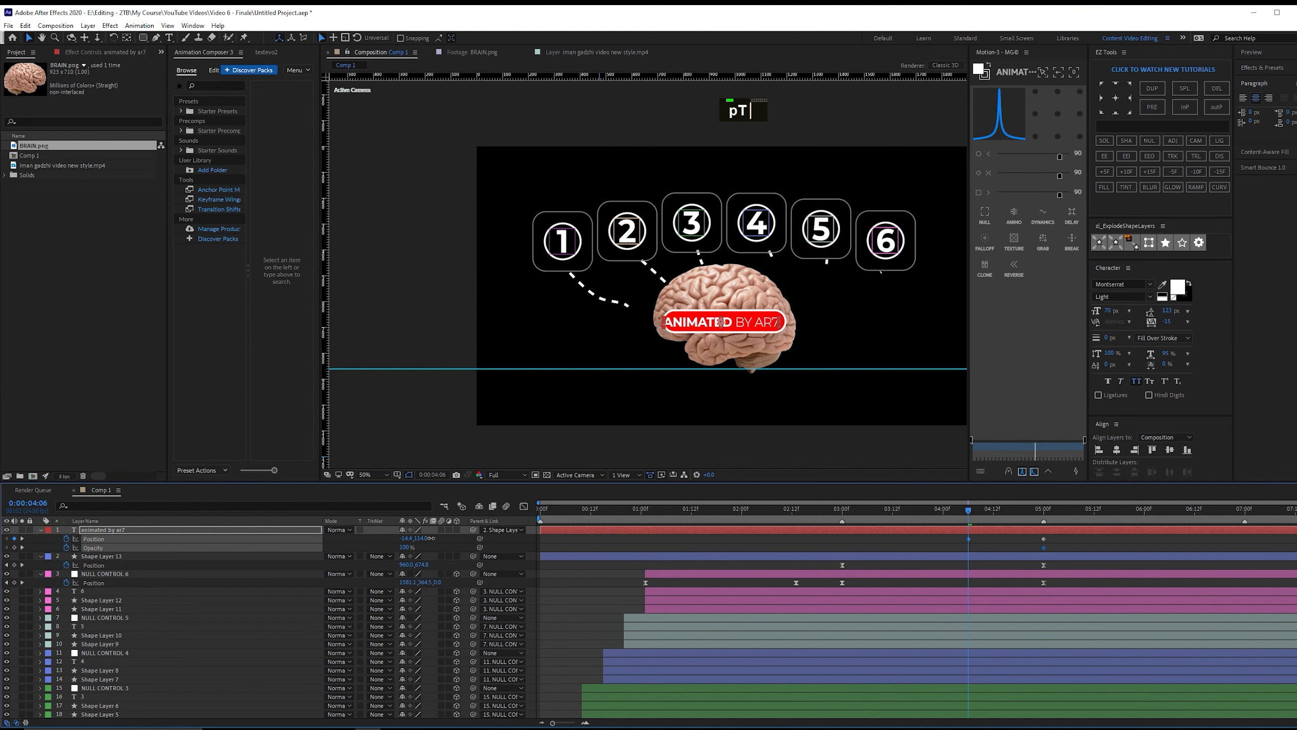
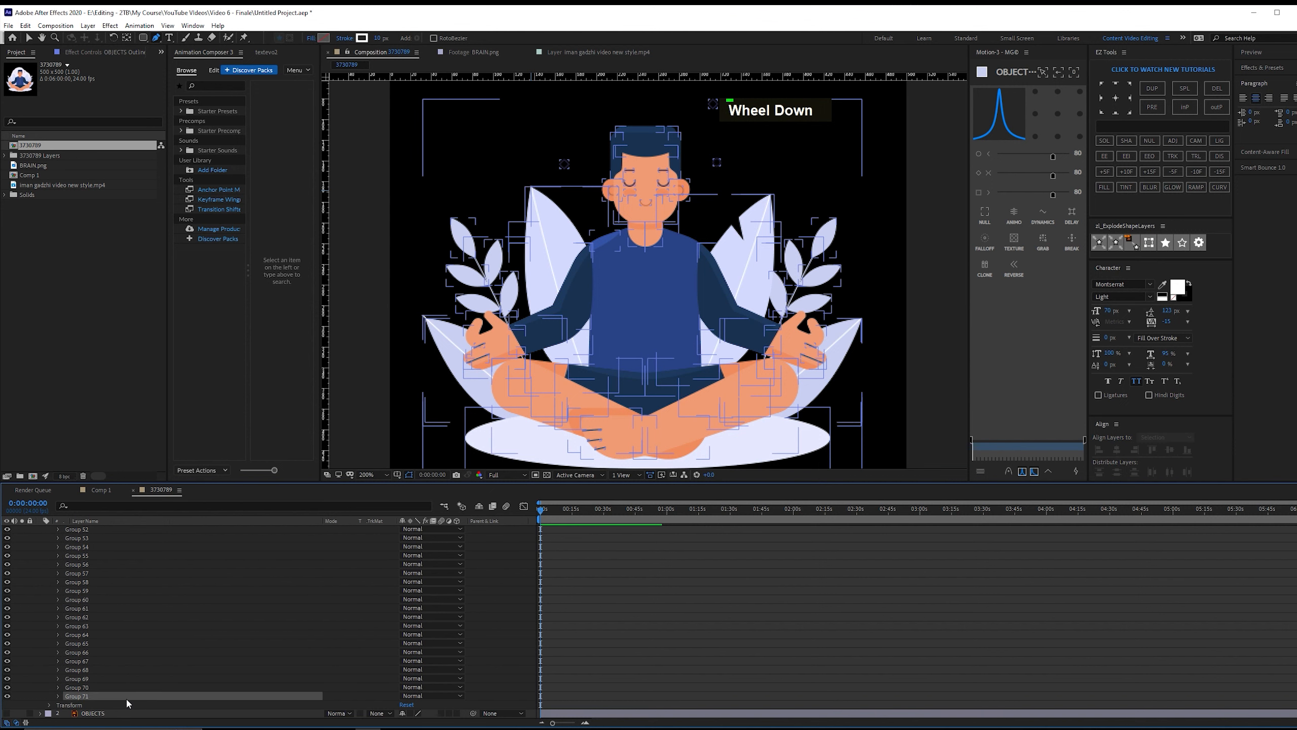
Delete Groups 53 to 71, the background leaves, from the outlines layer after checking them by toggling their visibility.
left_click(142, 608, "shift")
left_click(8, 608)
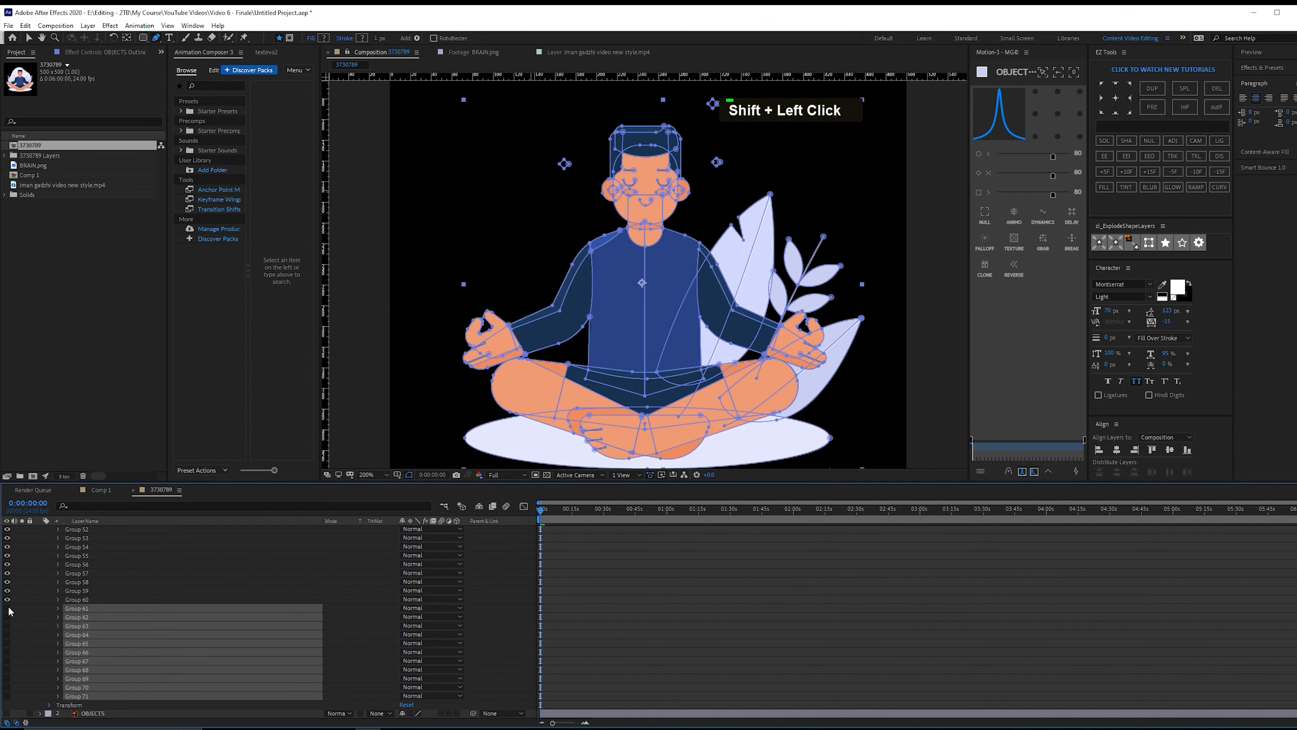
left_click(8, 608)
left_click(8, 608)
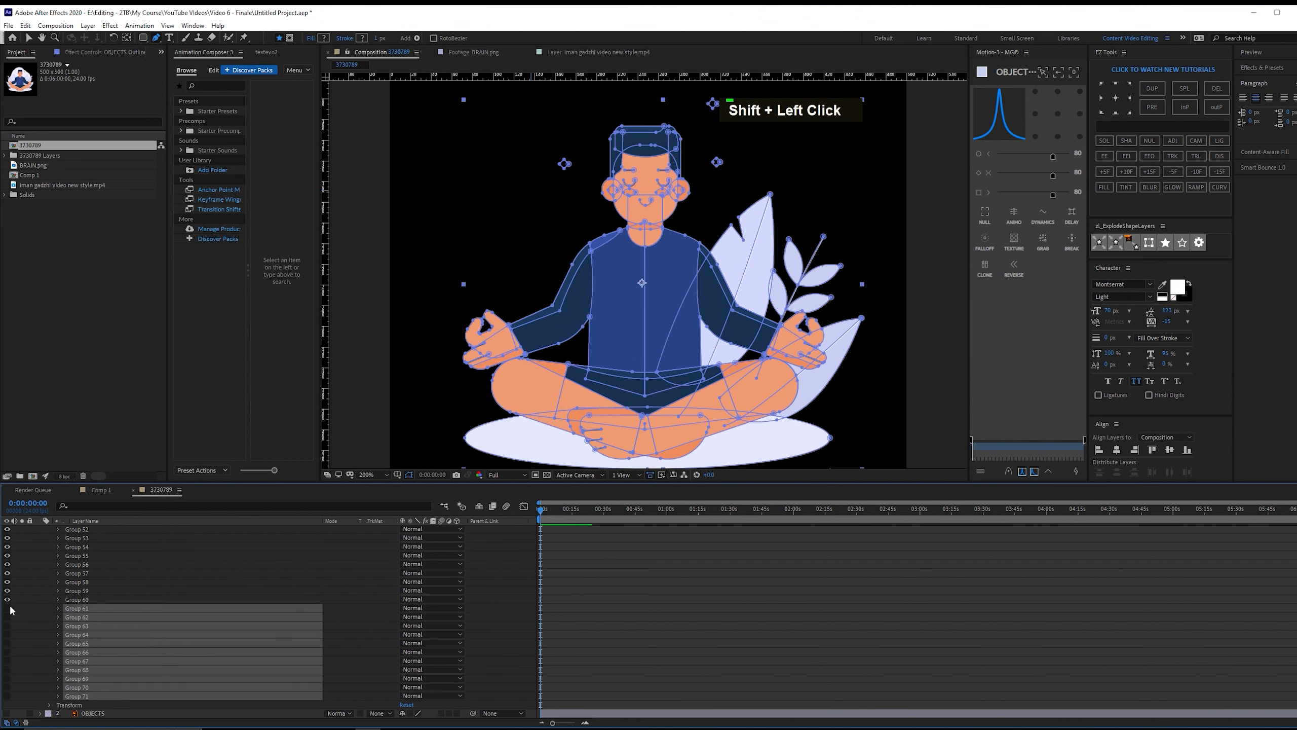
left_click(118, 573, "shift")
left_click(7, 574)
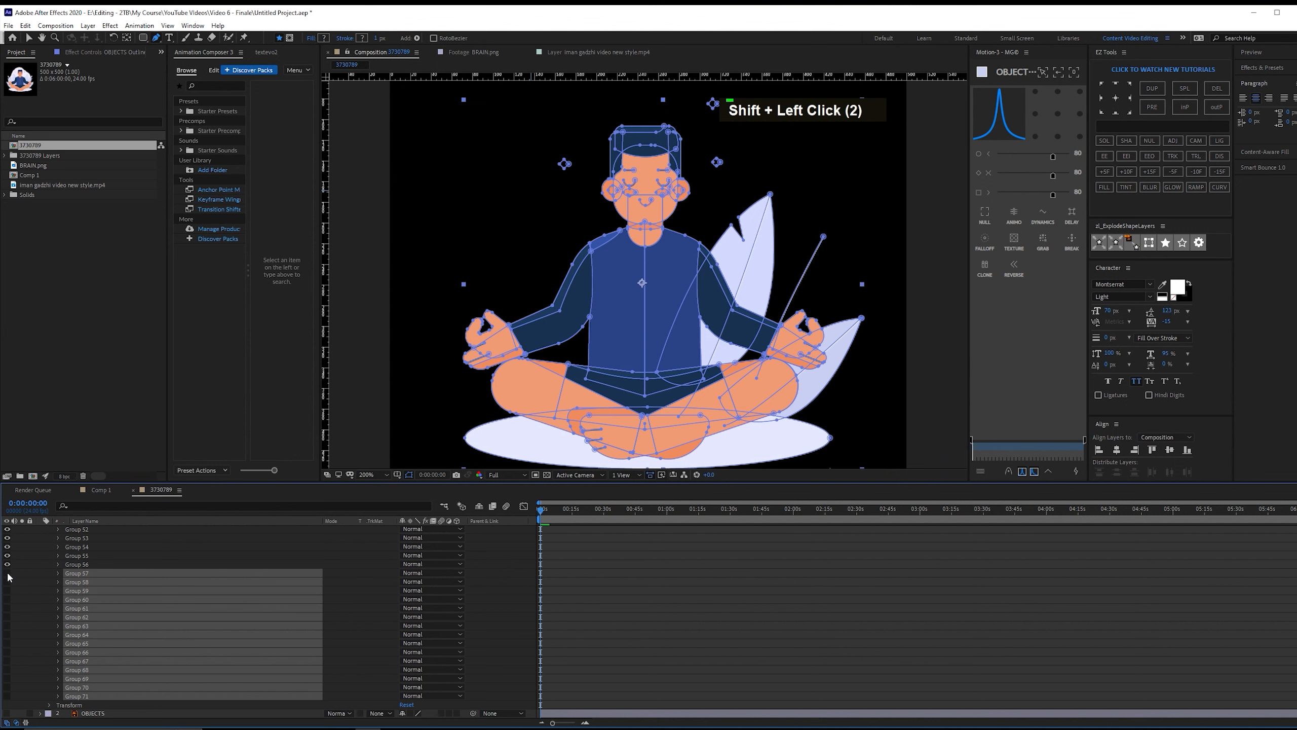
left_click(91, 539, "shift")
left_click(7, 545)
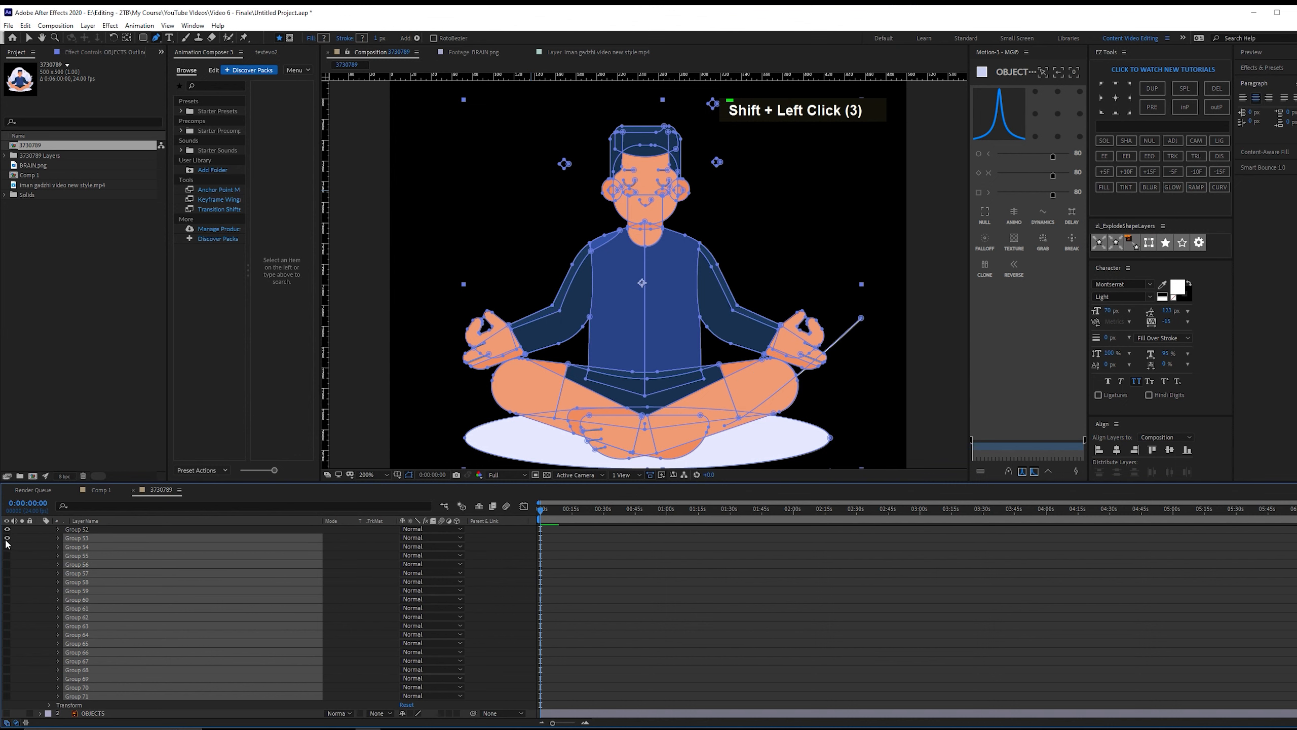
left_click(7, 543)
left_click(7, 544)
key("Delete")
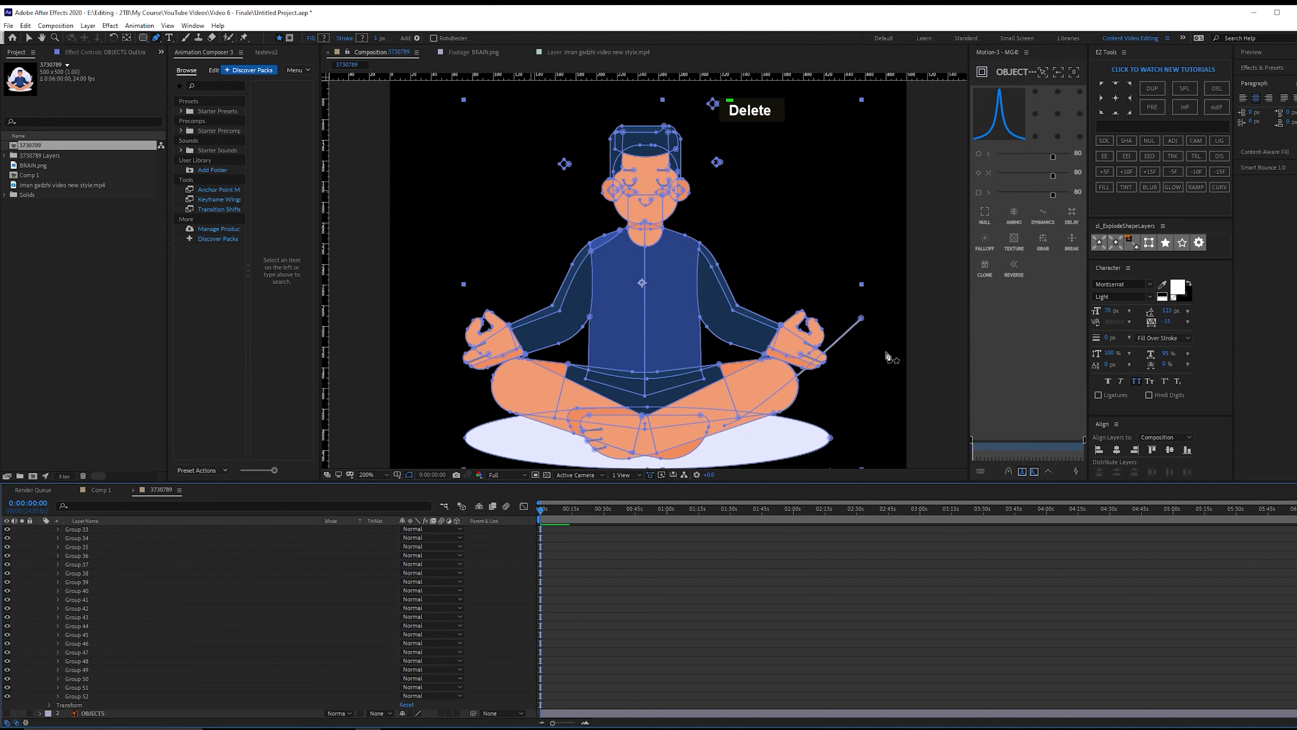
Rename the OBJECTS Outlines layer as "meditating guy".
key("v")
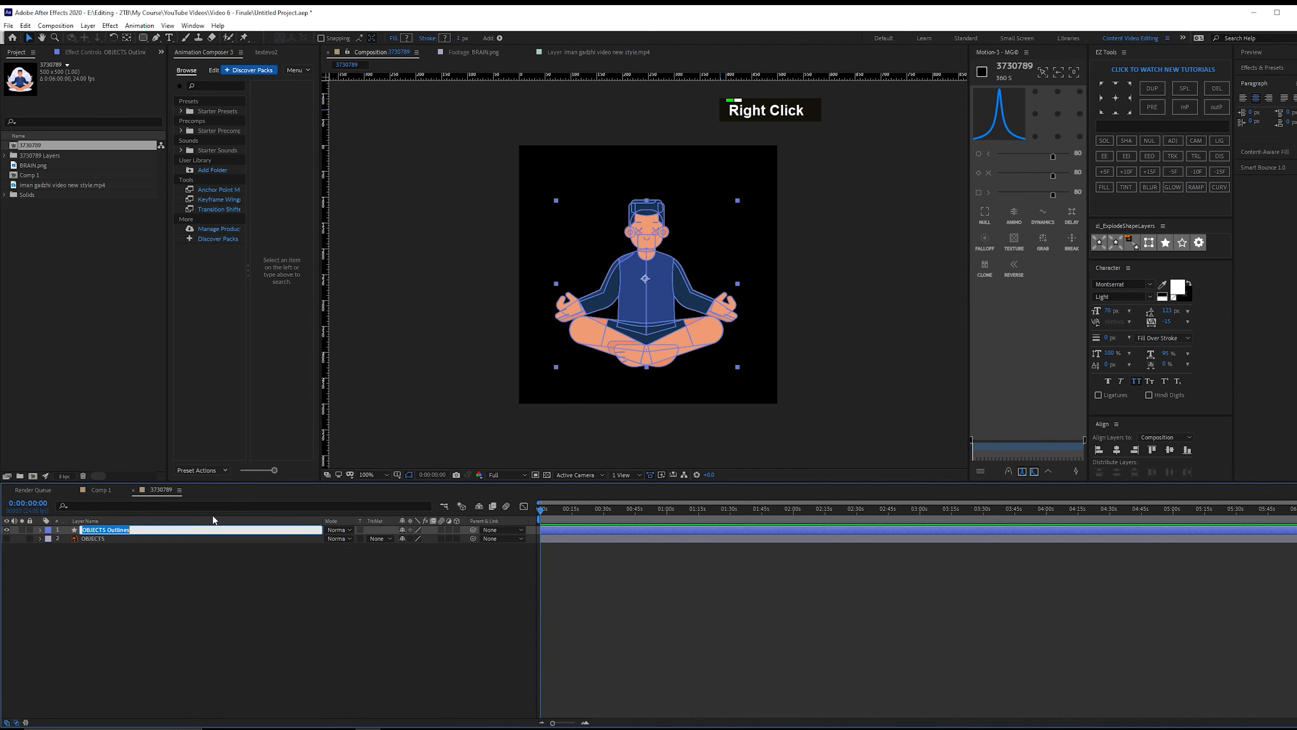
type("MEditating guy")
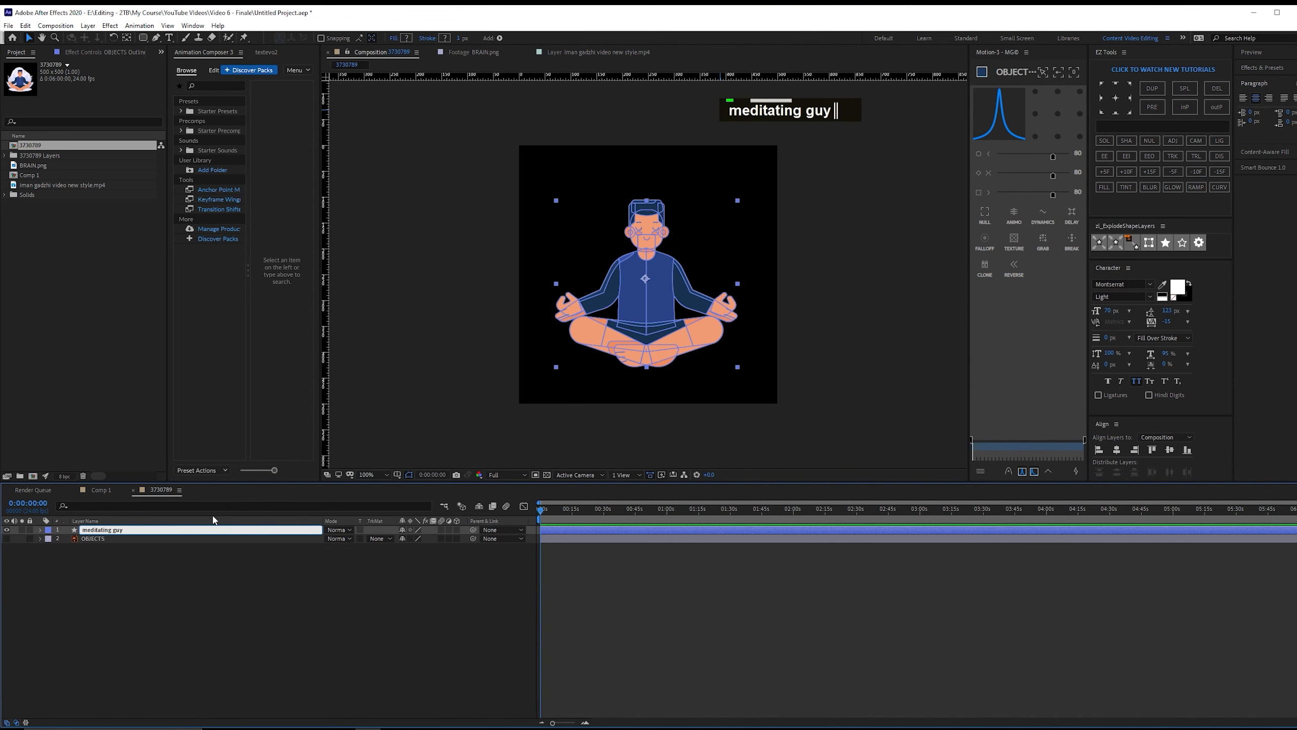
left_click(159, 551)
Cut the meditating guy layer from the 3730789 composition and paste it into Comp 1.
double_click(156, 532)
key("ctrl+x")
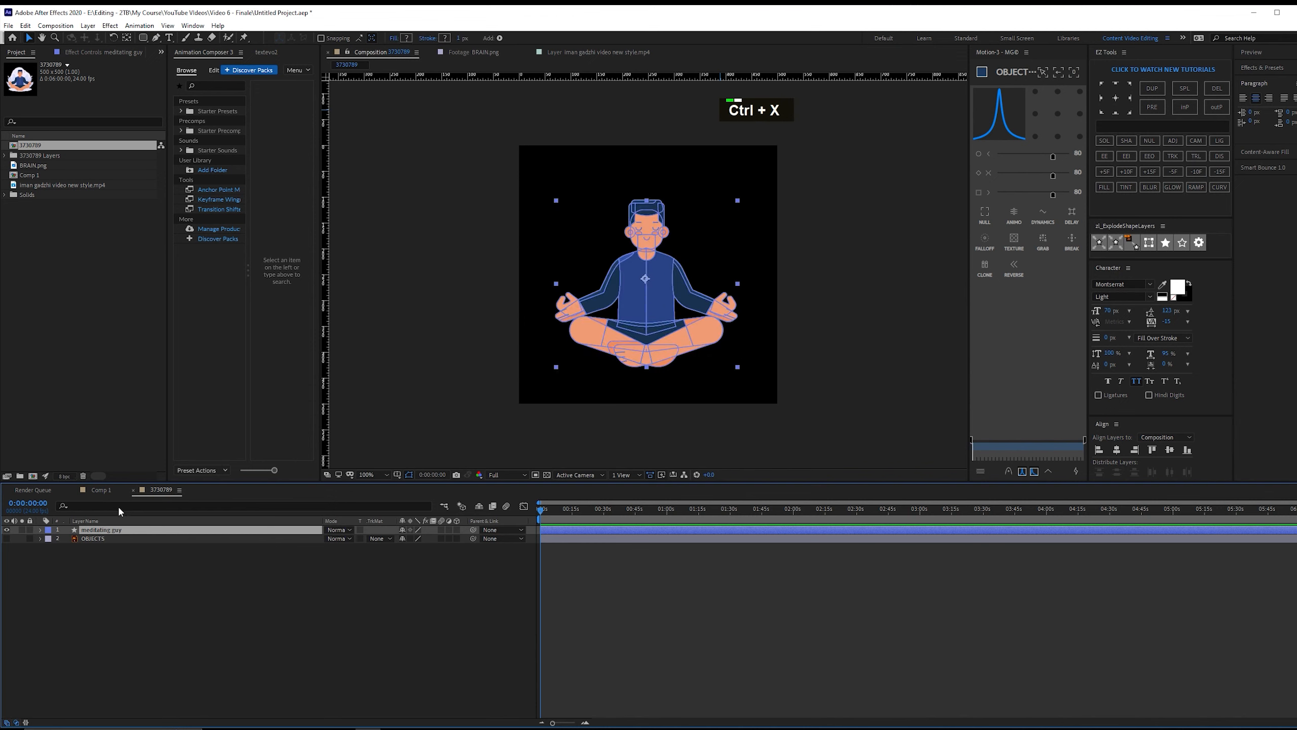
left_click(107, 491)
key("ctrl+v")
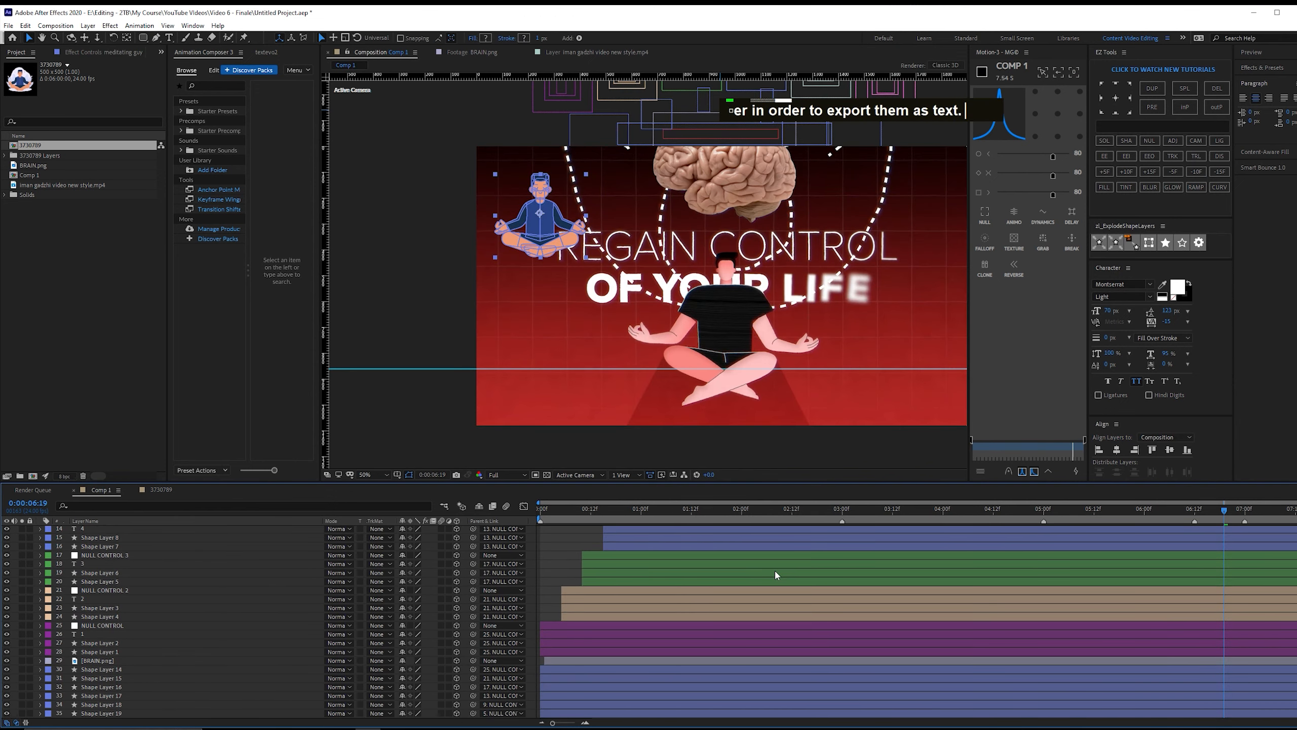
scroll(774, 570, "up", 5)
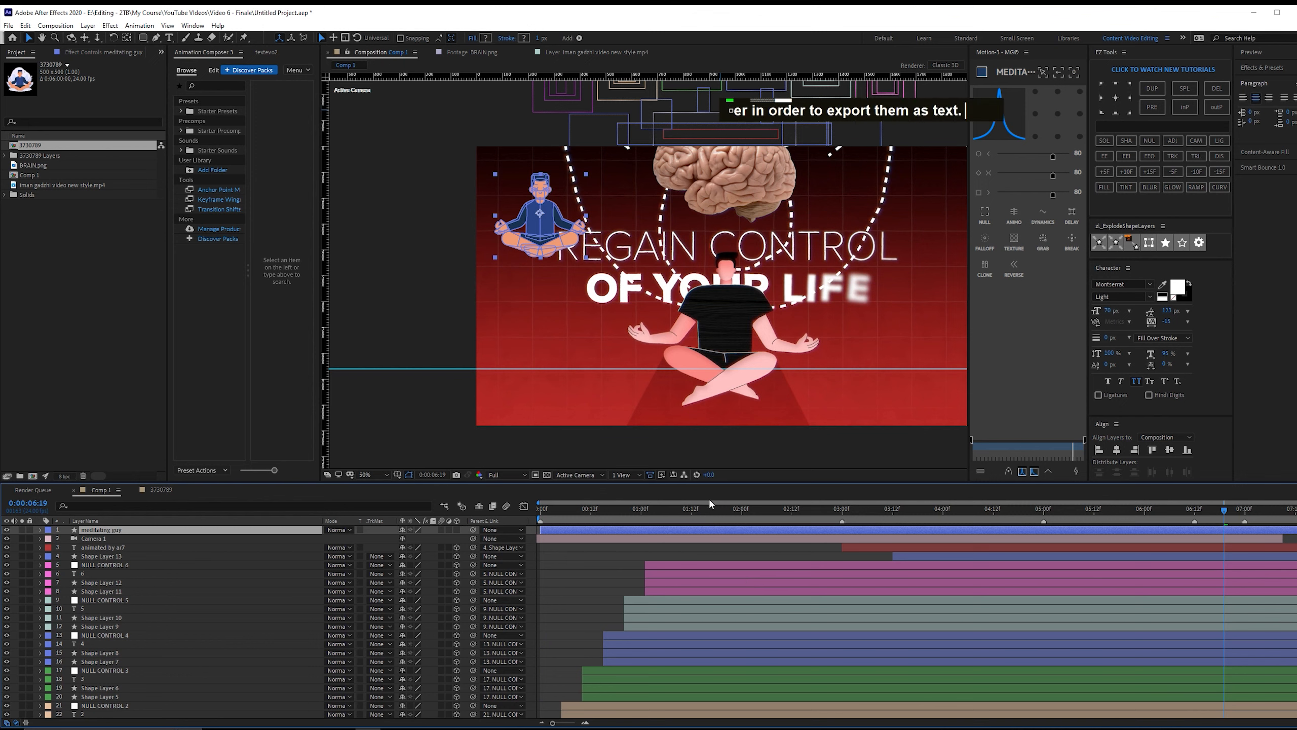
Scale up the meditating guy and place him over the existing meditating figure below the title text.
key("s")
left_click_drag(413, 539, 433, 538)
key("v")
left_click_drag(558, 236, 716, 326)
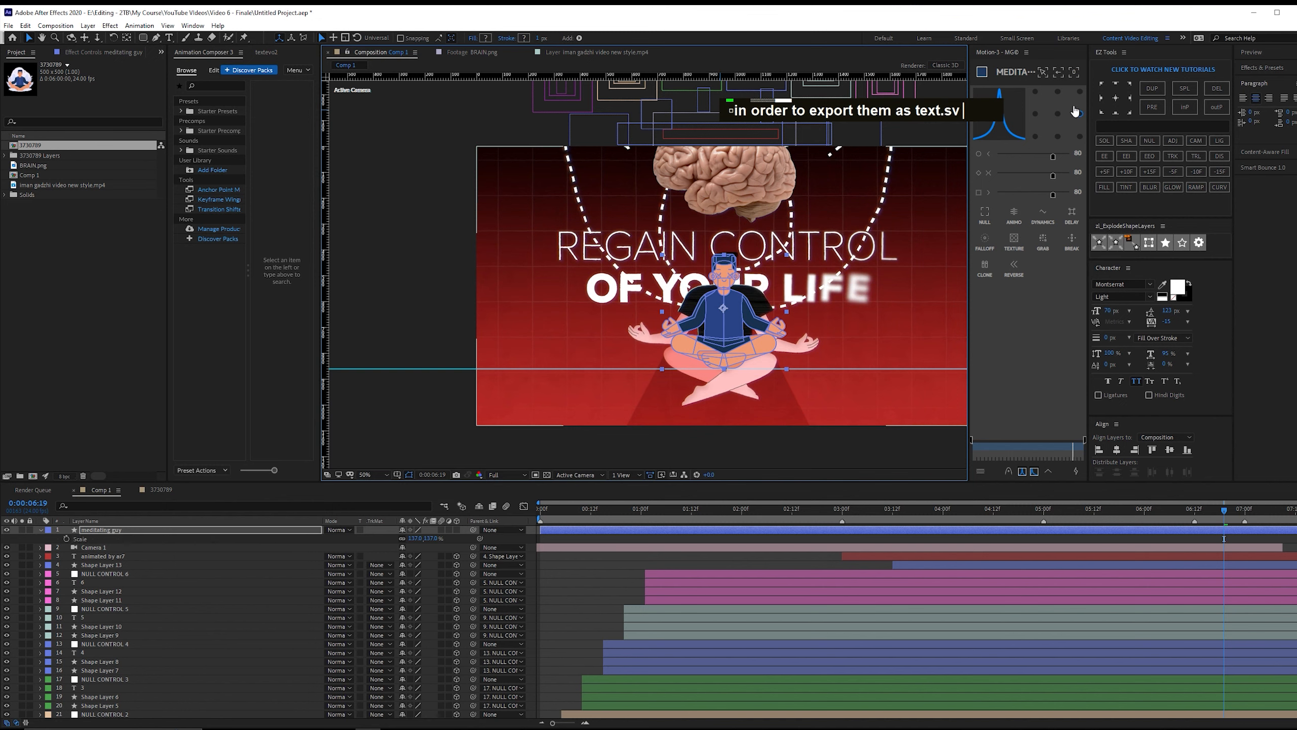
left_click_drag(417, 537, 517, 535)
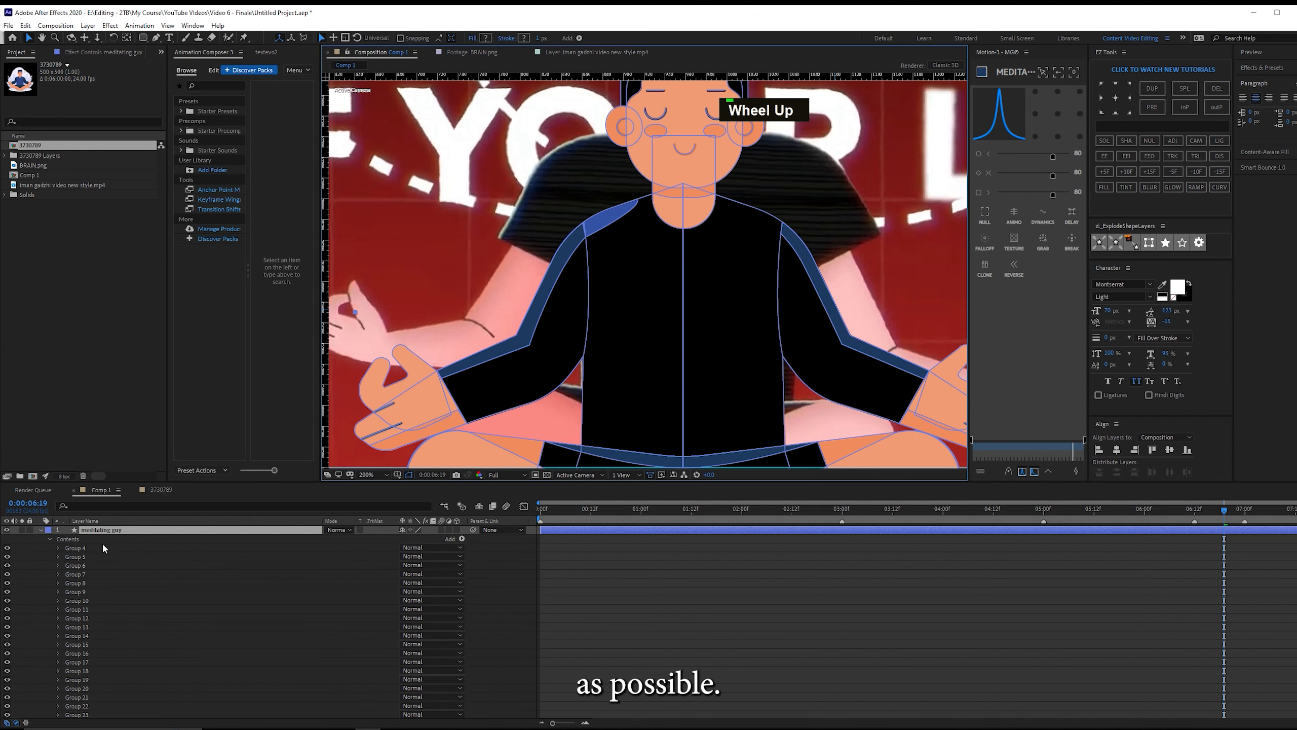
Select the meditating guy's remaining blue sleeve and shoulder shapes and recolour them black.
left_click(103, 547)
left_click(98, 556)
left_click(93, 572)
scroll(102, 567, "down", 2)
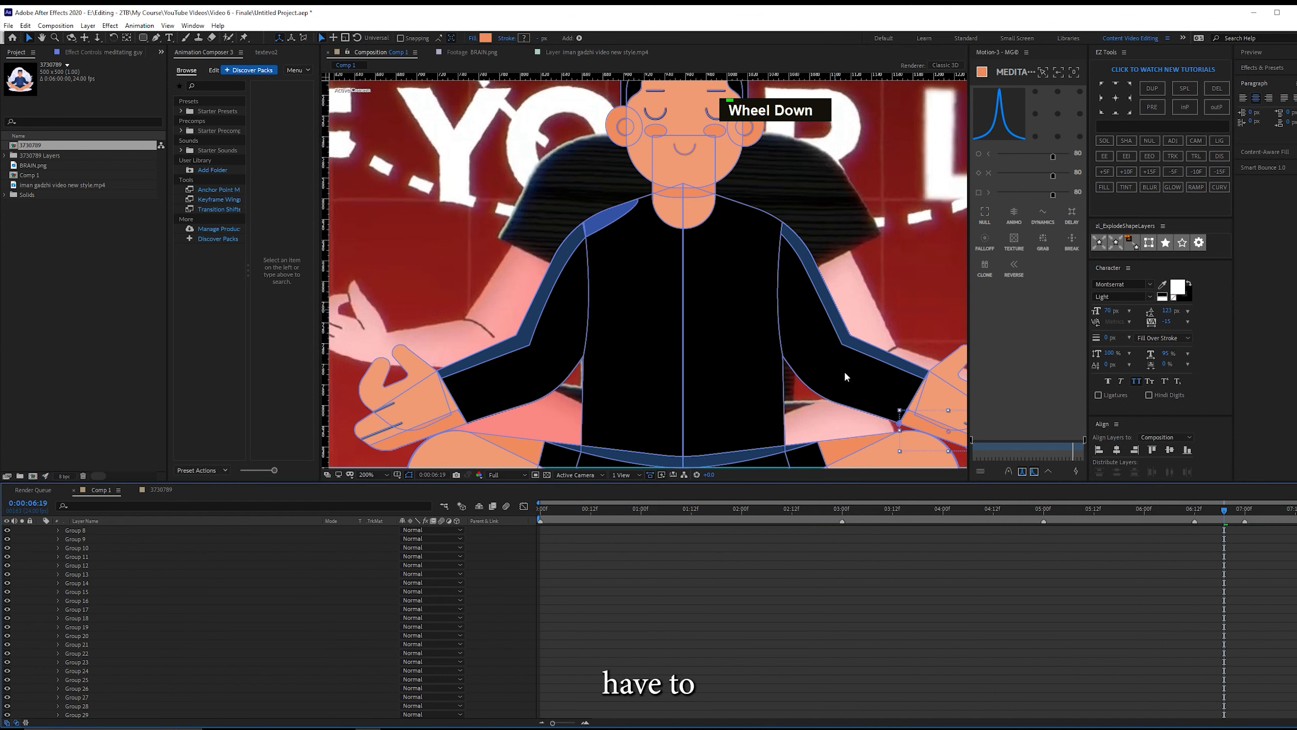
left_click(894, 361)
left_click(608, 215, "shift")
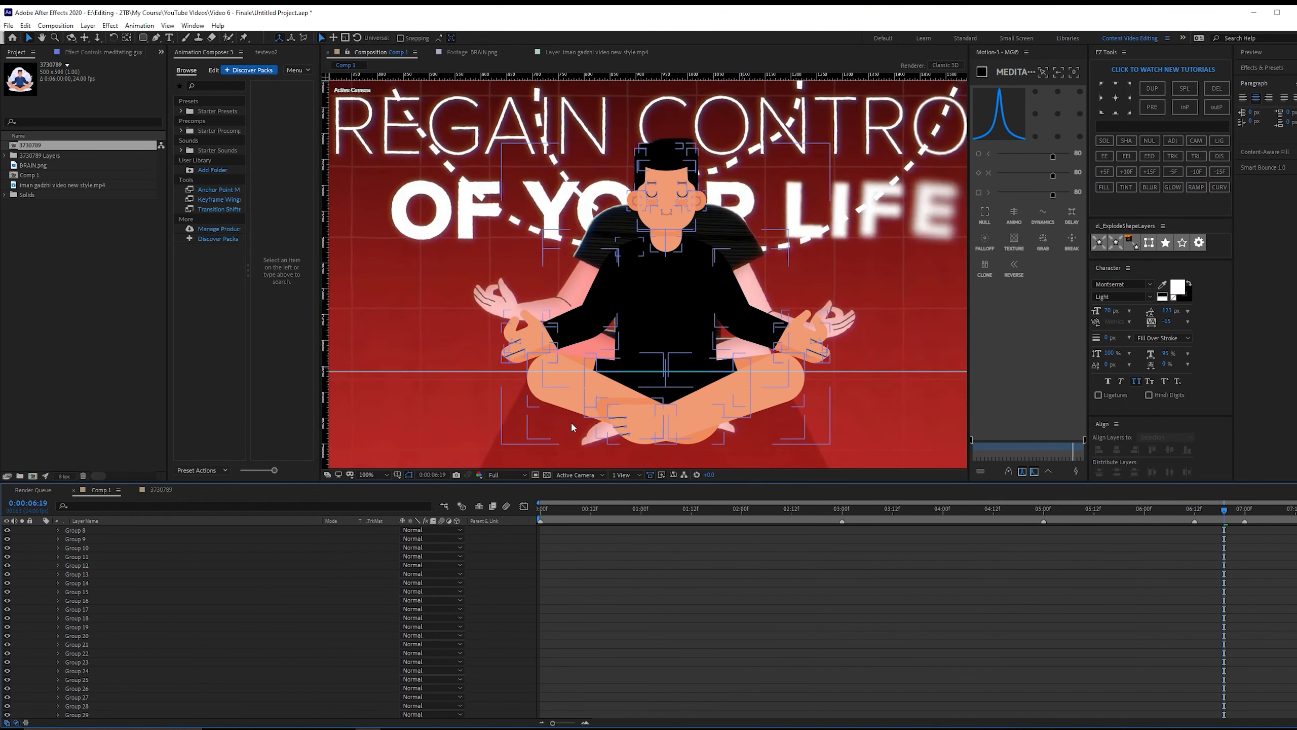
scroll(128, 587, "up", 1)
scroll(128, 587, "up", 2)
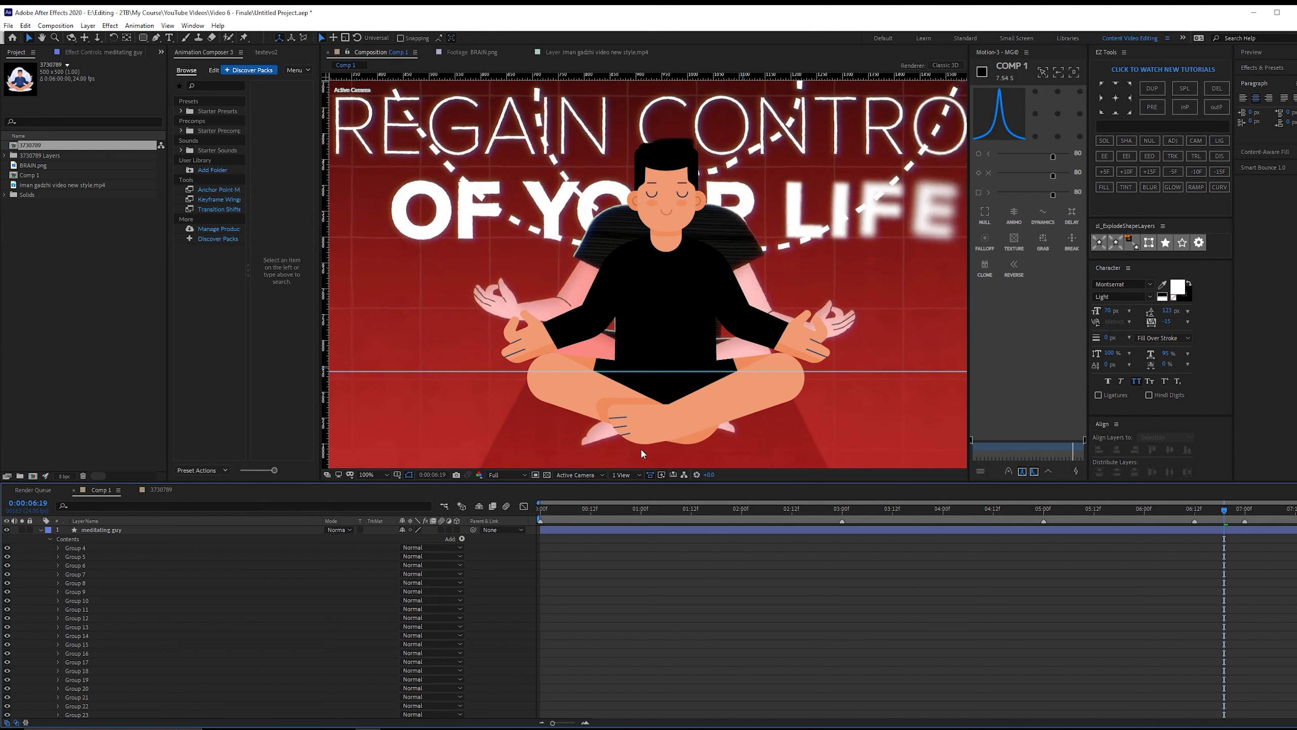
At 5:00, prepare the Pen tool for drawing a line with its fill set to none.
scroll(669, 377, "down", 2)
scroll(205, 534, "up", 1)
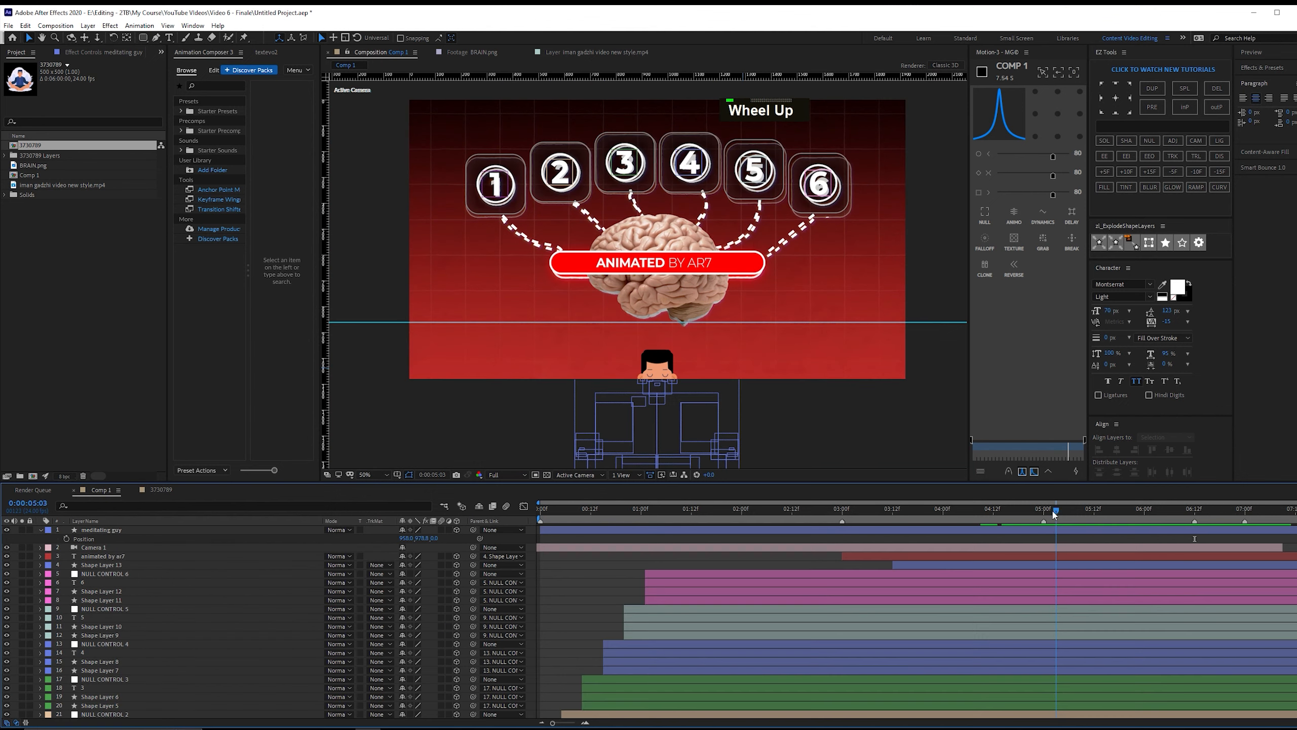
left_click_drag(1055, 512, 1044, 512)
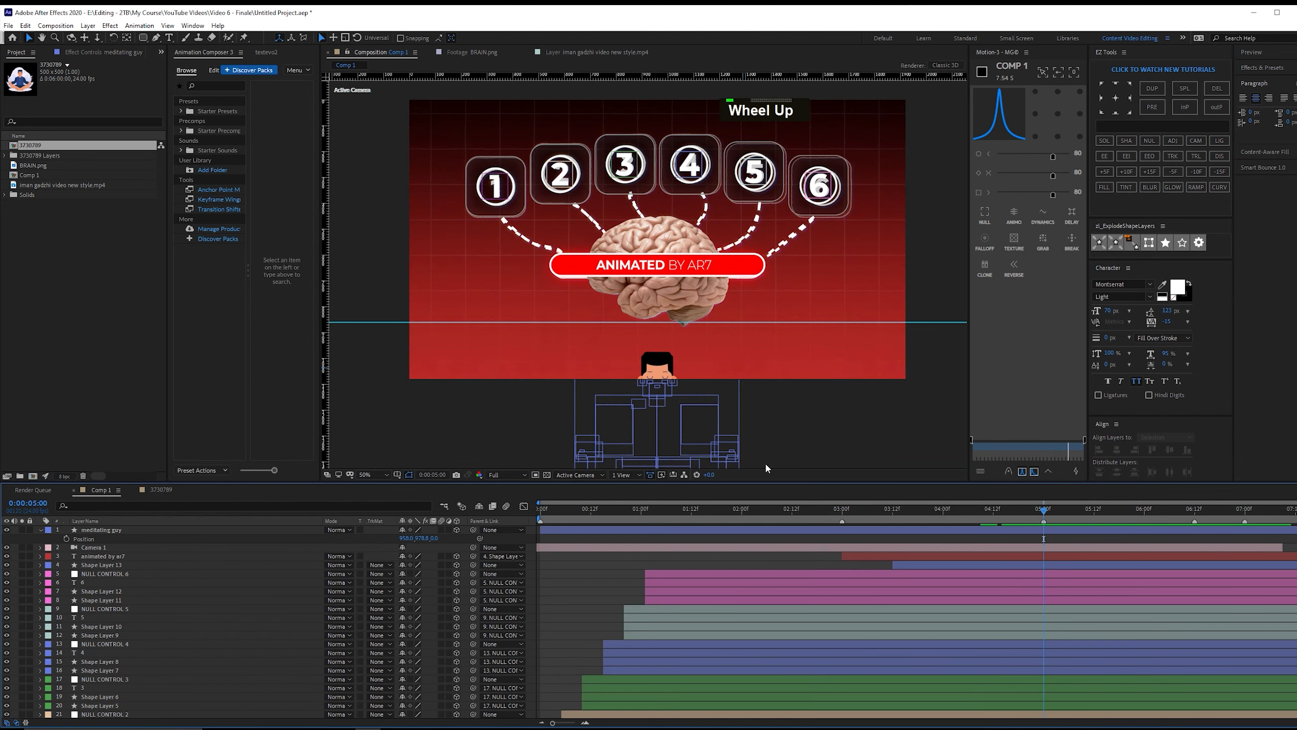
left_click(156, 37)
left_click(311, 38)
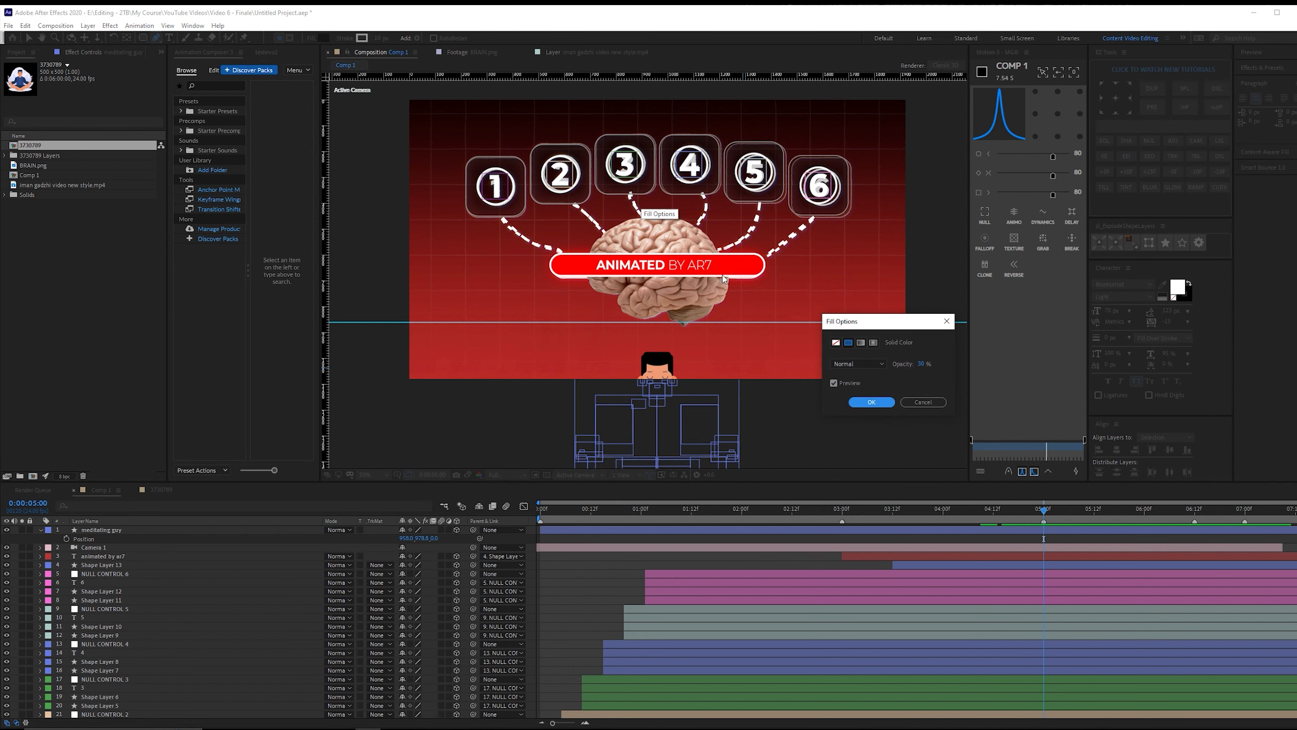
left_click(836, 342)
left_click(871, 402)
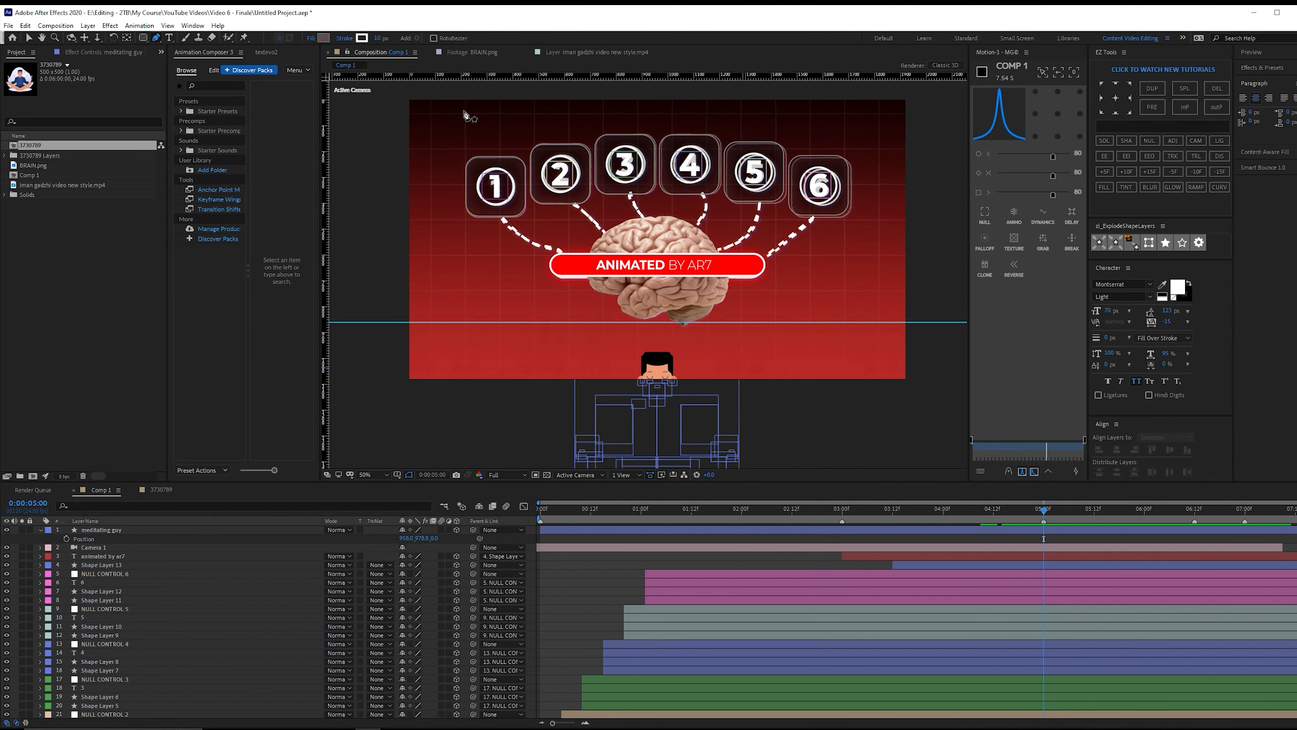
Draw a curved white path along the dashed line from box 6 down to the meditating guy, finishing it at 6:07.
left_click(1063, 511)
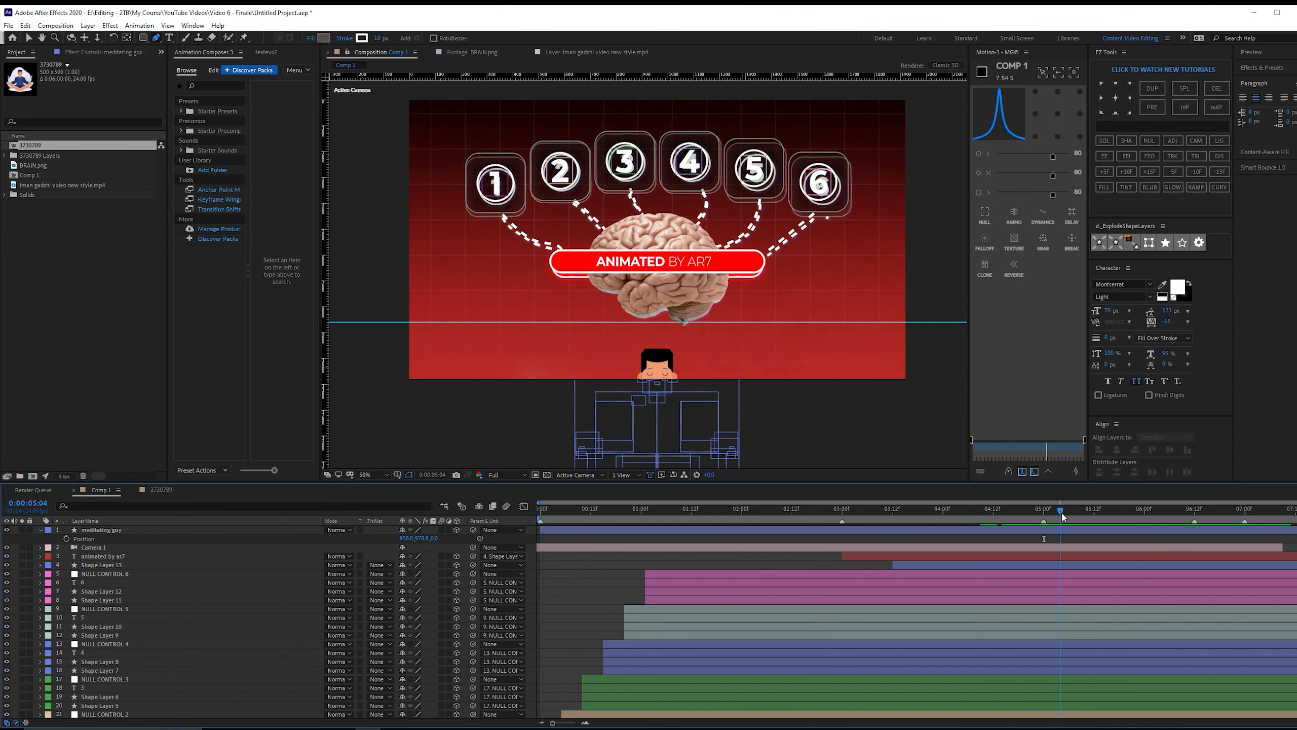
left_click(688, 252)
scroll(687, 252, "down", 2)
left_click_drag(1065, 511, 1171, 485)
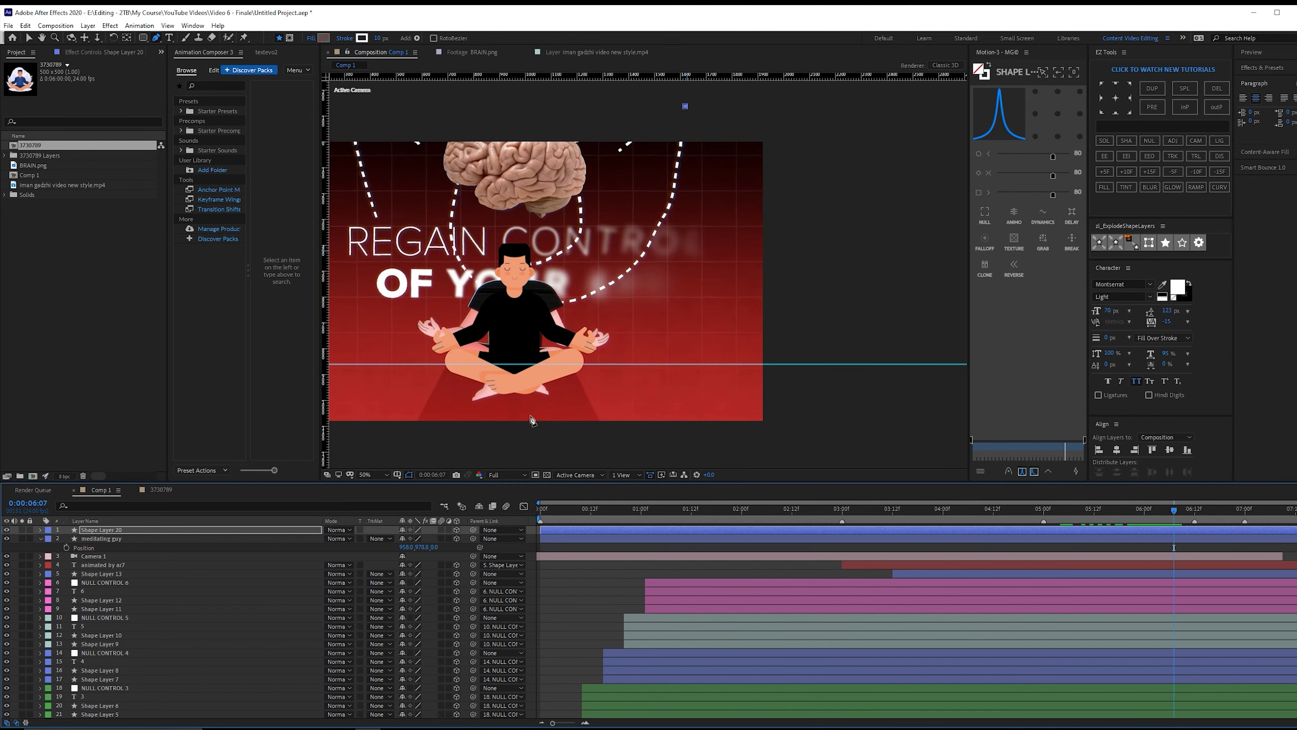
scroll(562, 311, "up", 2)
scroll(678, 321, "down", 1)
key("F2")
left_click_drag(678, 320, 654, 322)
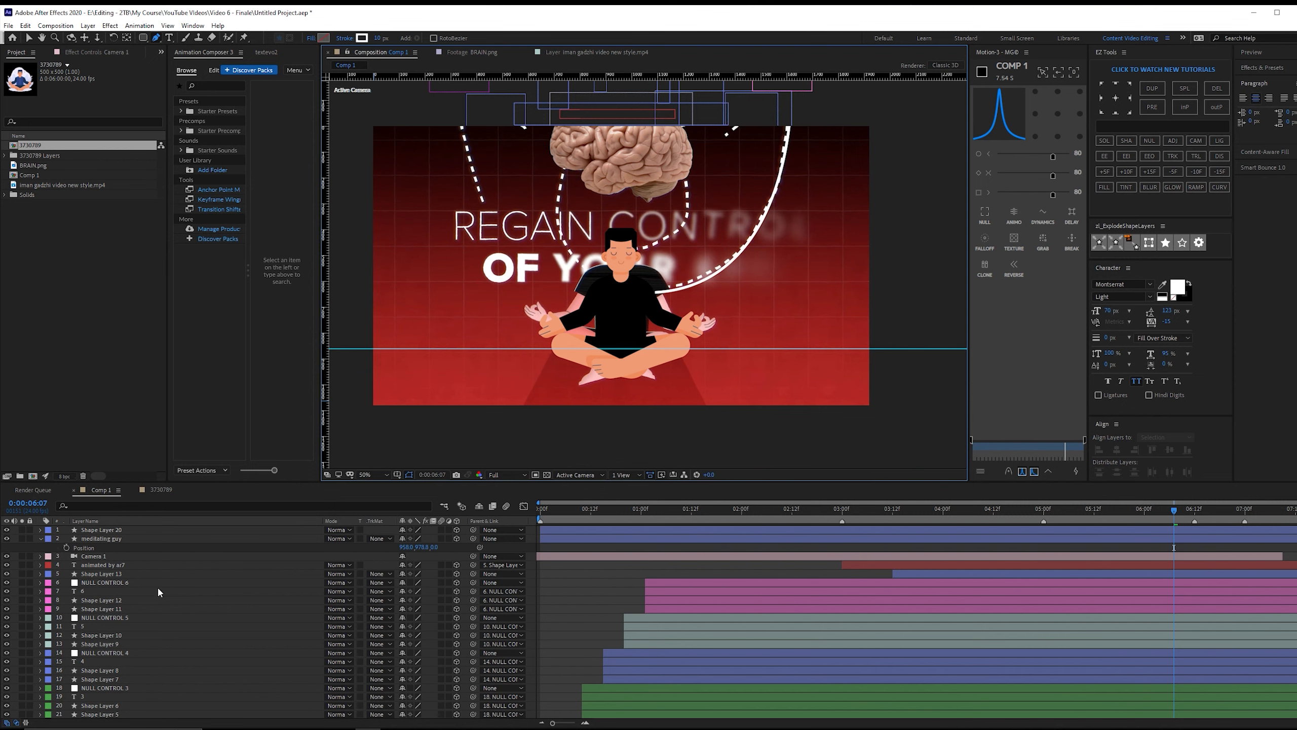
Draw a curved white 3D path along the dashed line from the brain's lower right edge down to the meditating guy.
scroll(159, 589, "down", 5)
left_click(687, 185)
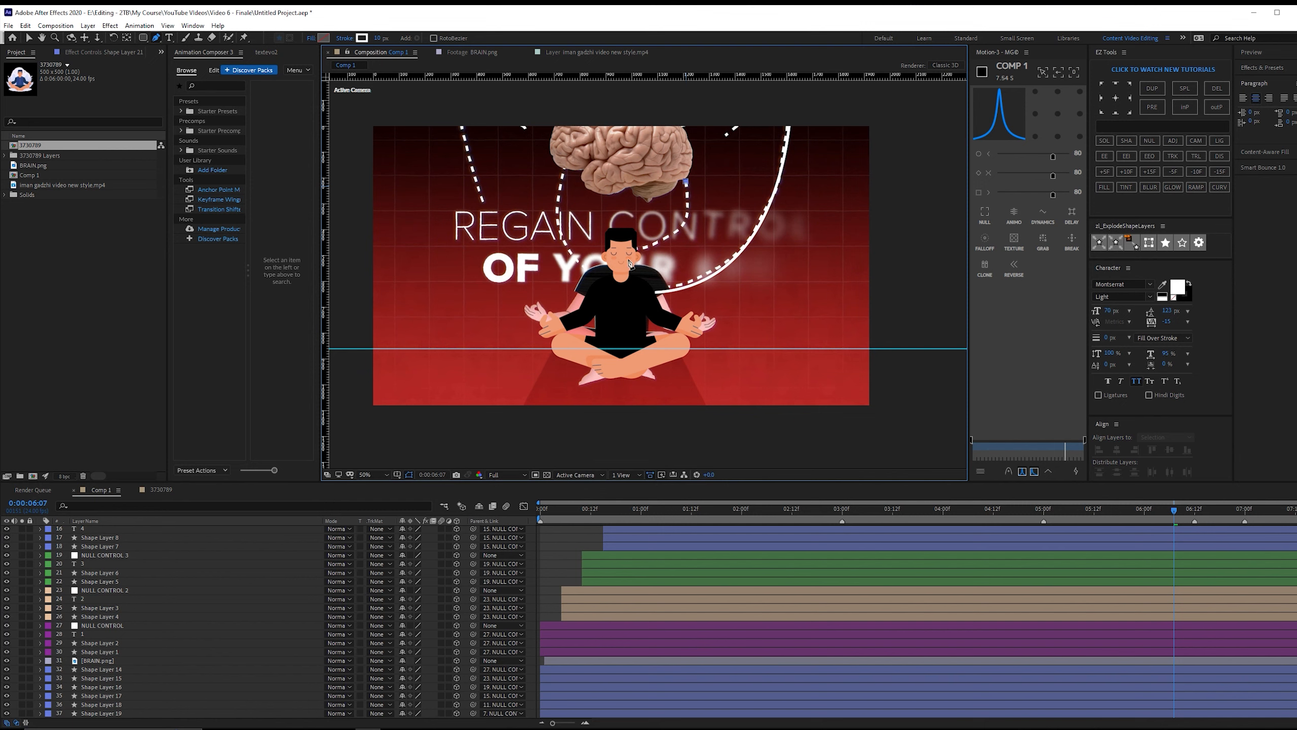
scroll(203, 585, "up", 5)
left_click(456, 530)
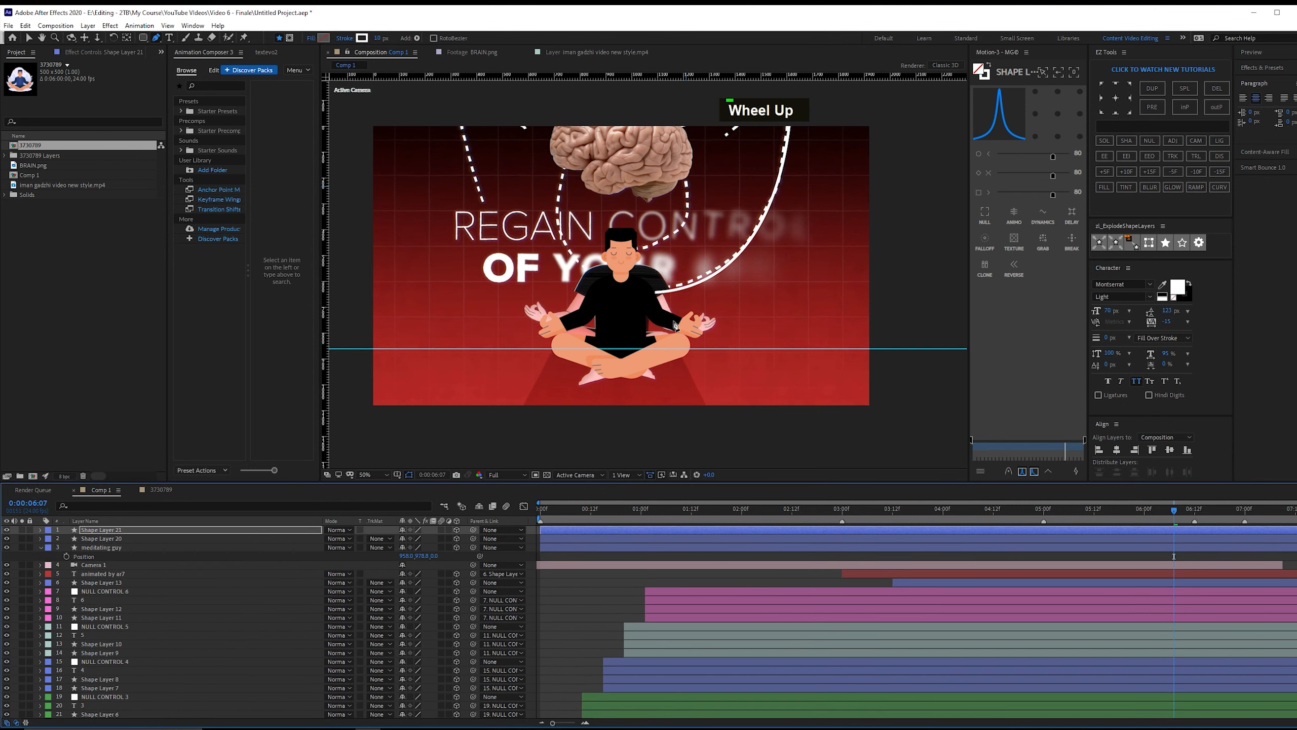
key("ctrl+alt+Home")
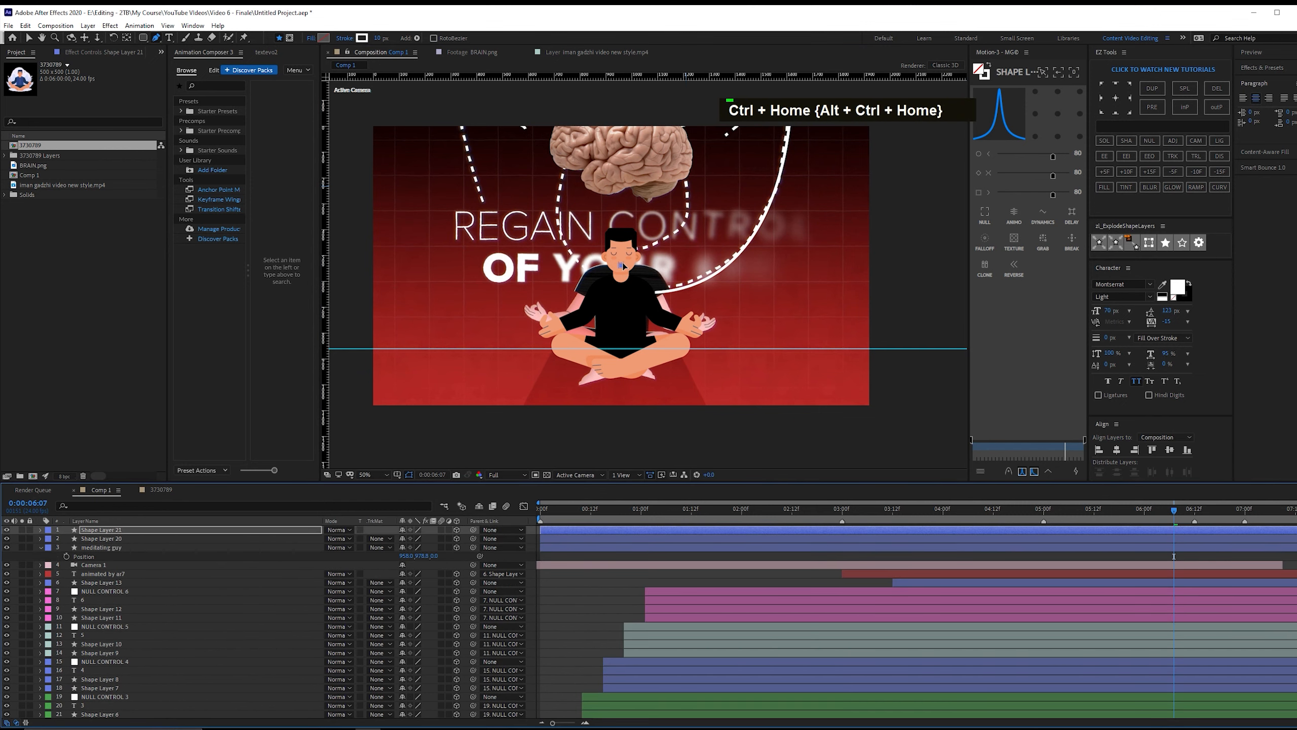
key("p")
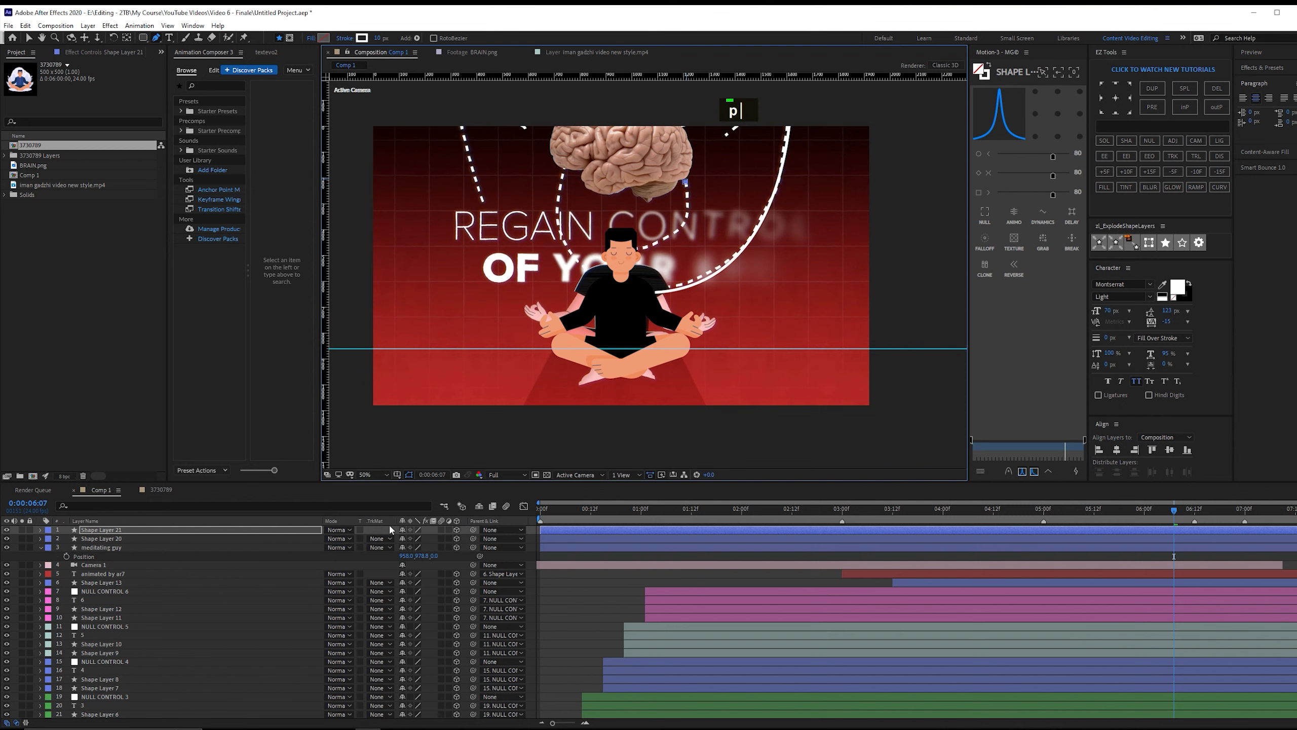
left_click_drag(636, 249, 590, 276)
key("F2")
Draw another curved path from the brain's lower left edge to the meditating guy's shoulder, hiding the reference video to place its end point.
left_click(564, 167)
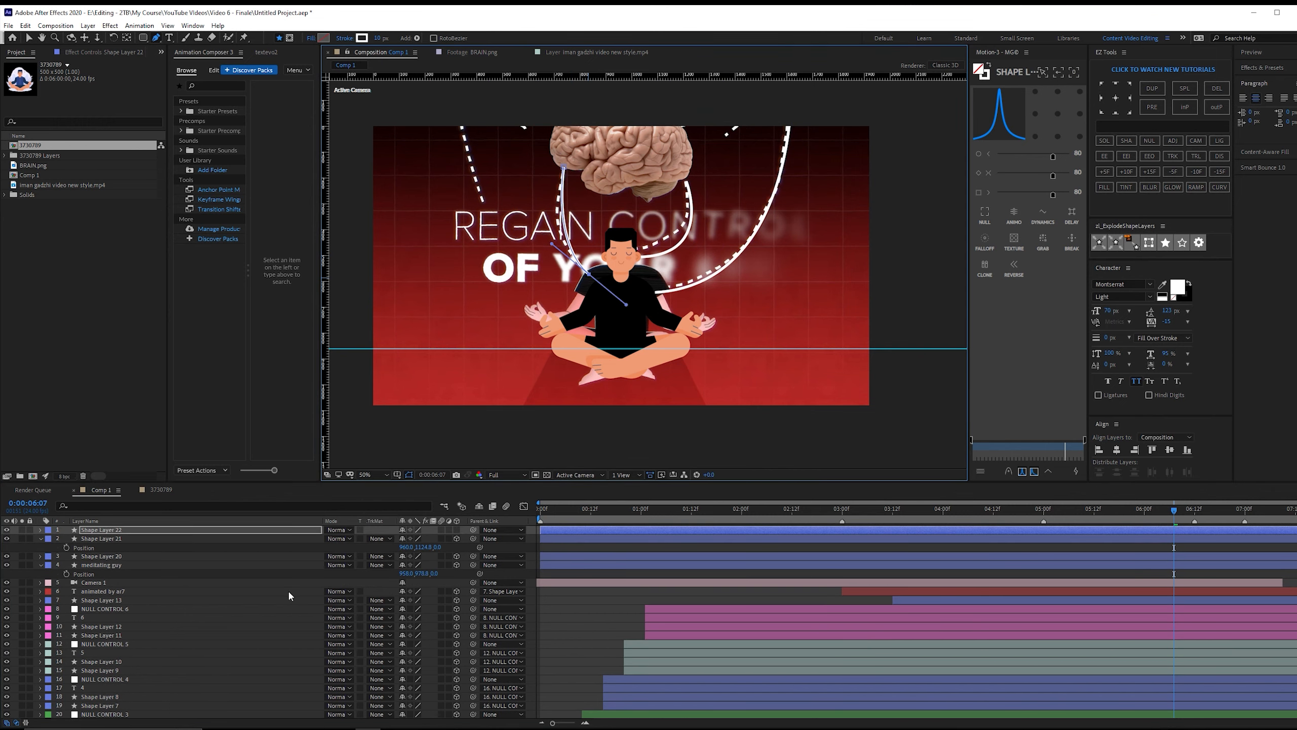
scroll(211, 632, "down", 6)
scroll(673, 242, "up", 1)
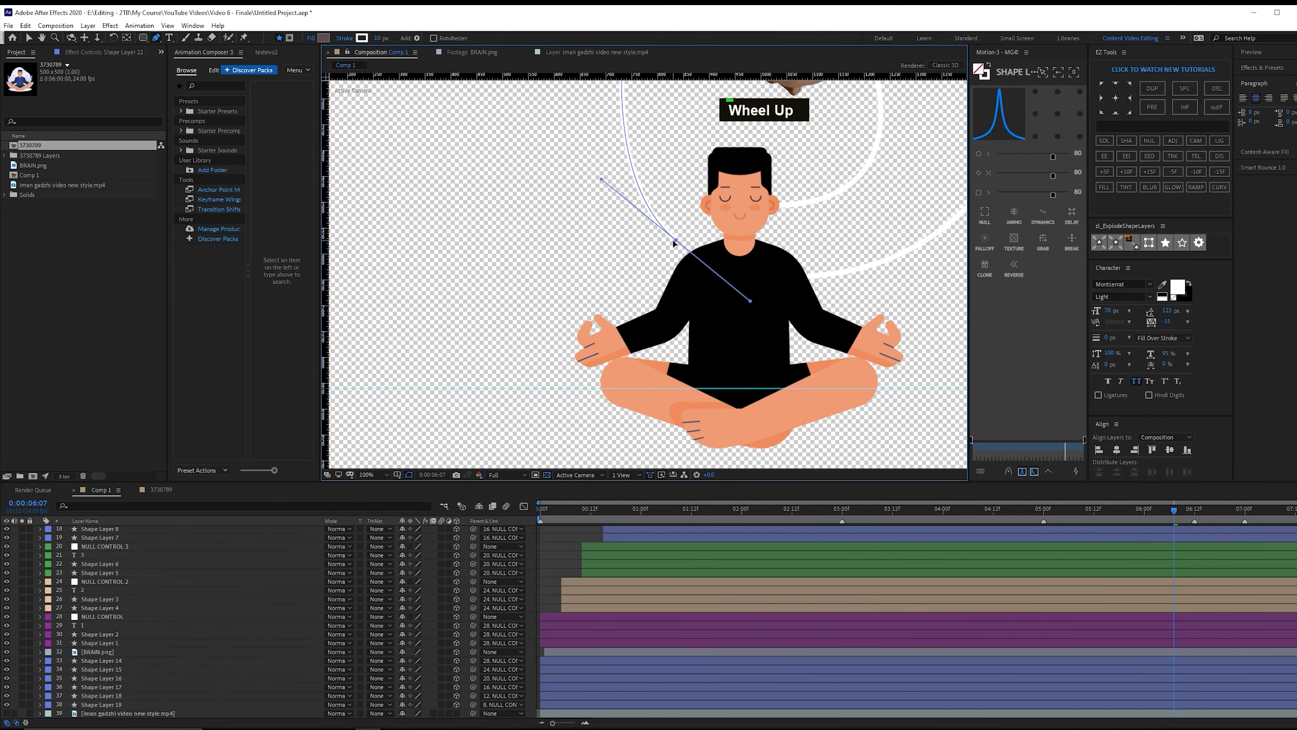
left_click_drag(672, 240, 678, 259)
scroll(347, 532, "up", 6)
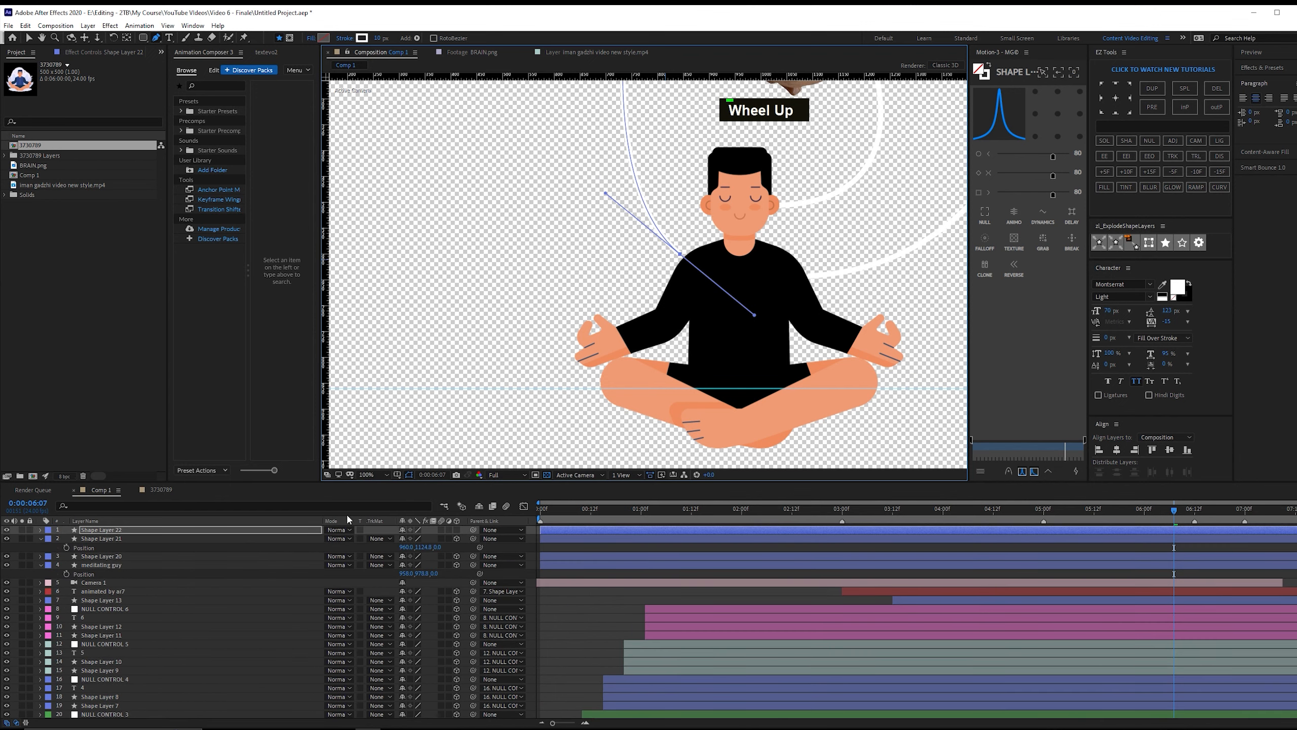
Make the new brain-to-shoulder line's layer 3D and reposition it so it ends on the meditating guy's shoulder.
left_click(457, 530)
key("ctrl+Home")
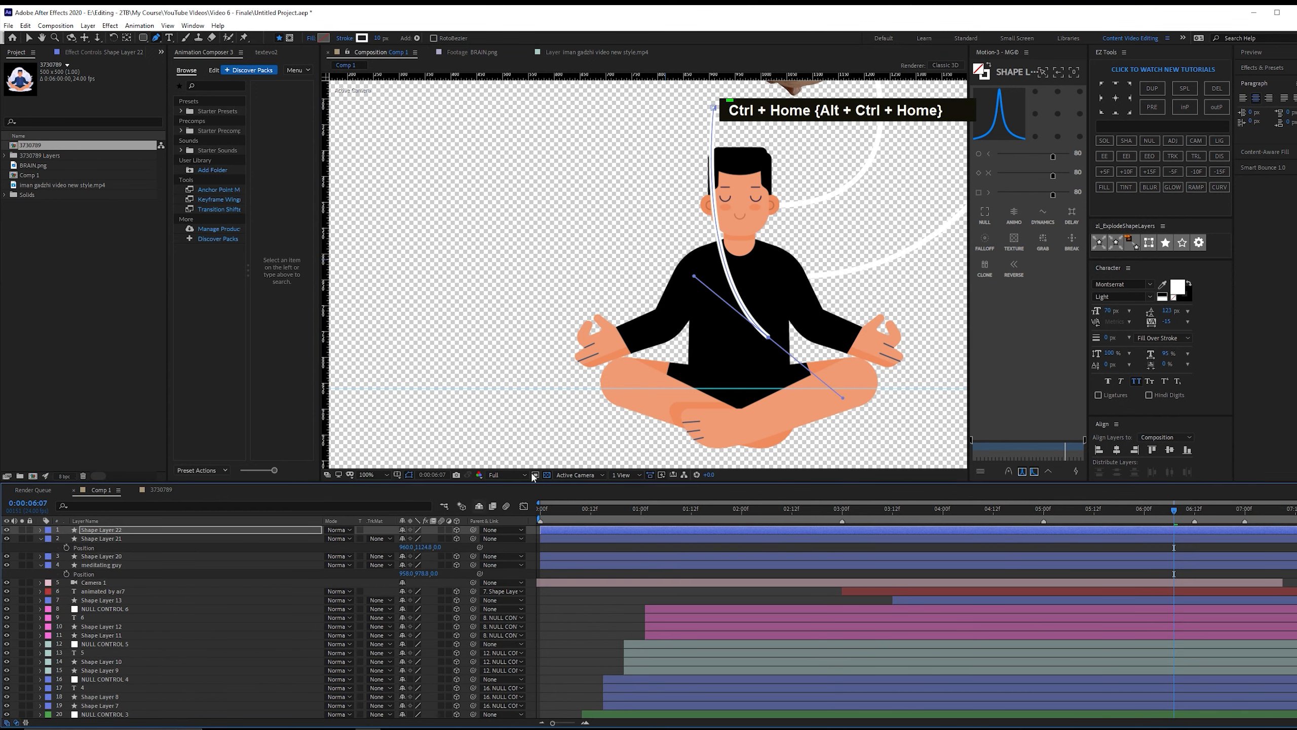
key("v")
left_click_drag(754, 320, 671, 246)
scroll(670, 246, "down", 2)
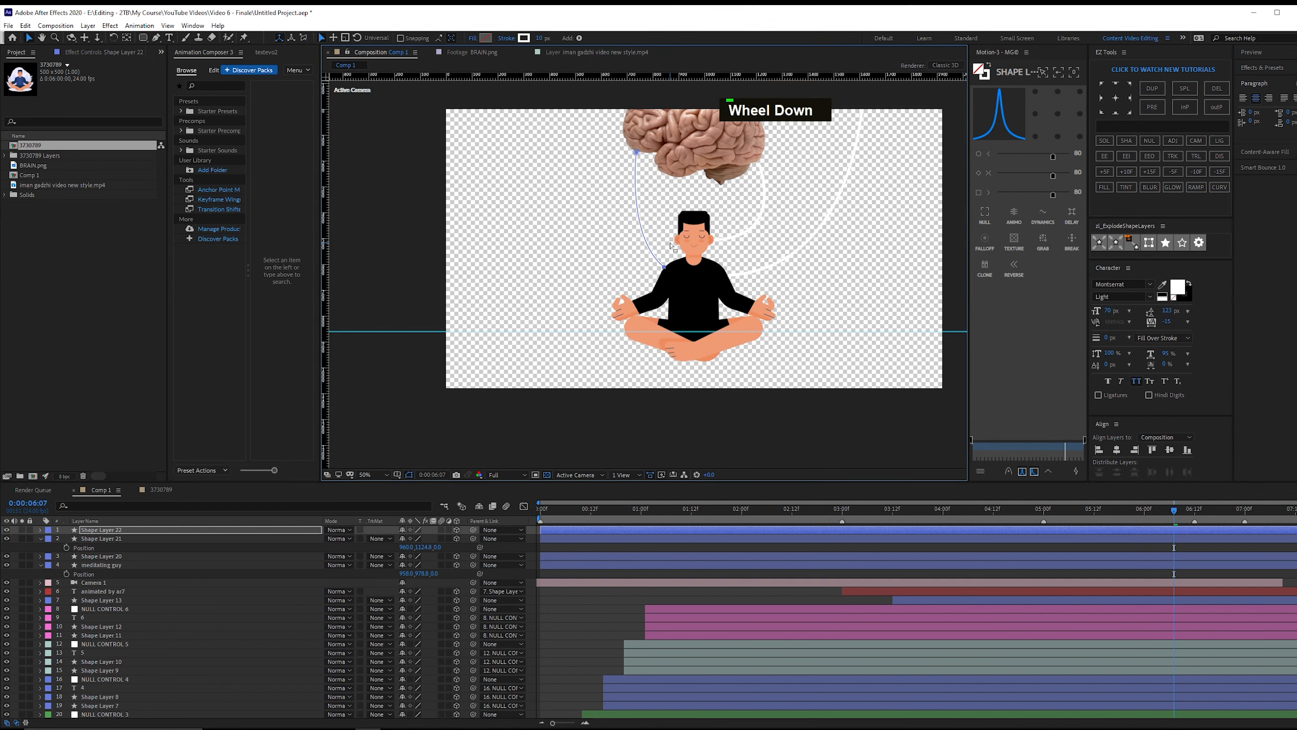
Turn off the transparency grid and show the reference video layer again.
left_click(600, 611)
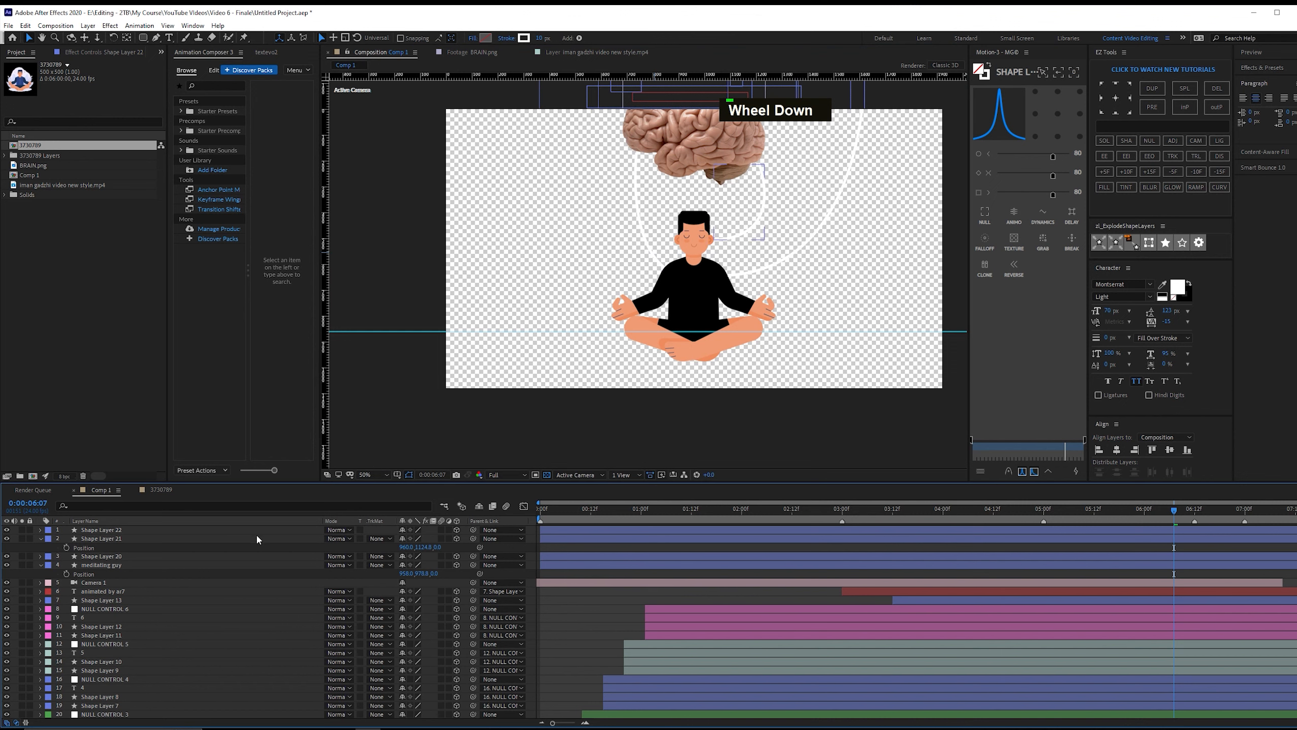
left_click(546, 475)
scroll(127, 623, "down", 5)
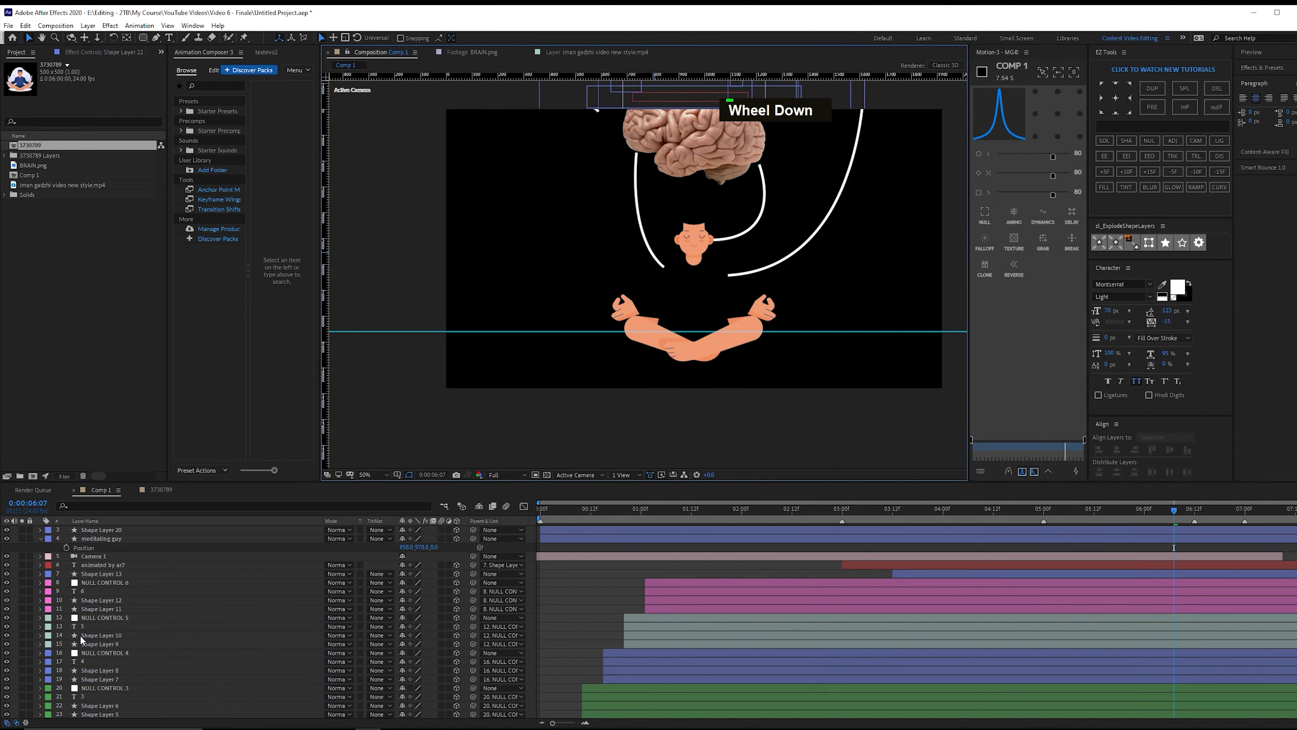
left_click(7, 713)
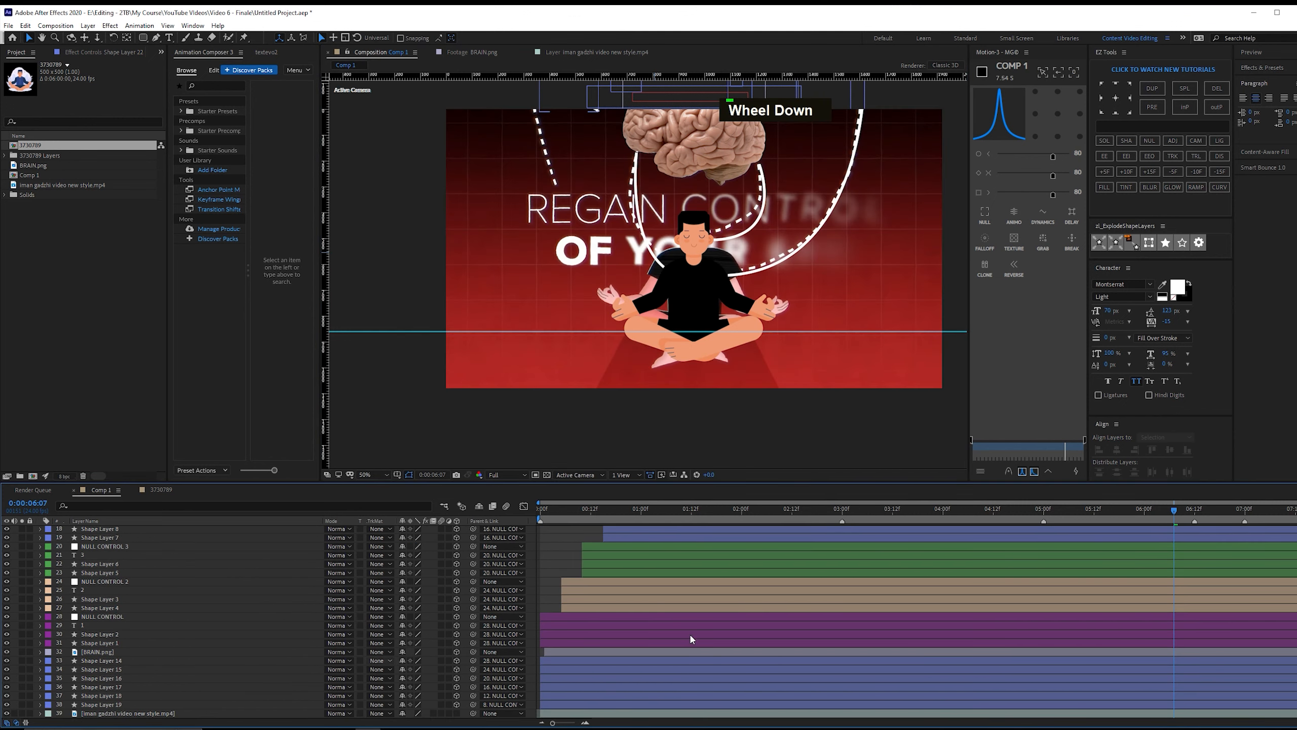
From 4:22, draw a curved 3D path from the bottom of box 1, finishing it on the meditating guy's shoulder at 6:17.
left_click(1085, 508)
mouse_move(1116, 513)
left_mouse_down()
mouse_move(1284, 506)
mouse_move(1200, 497)
mouse_move(1216, 487)
mouse_move(1083, 481)
mouse_move(1166, 469)
mouse_move(1032, 473)
left_mouse_up()
key("g")
left_click(524, 225)
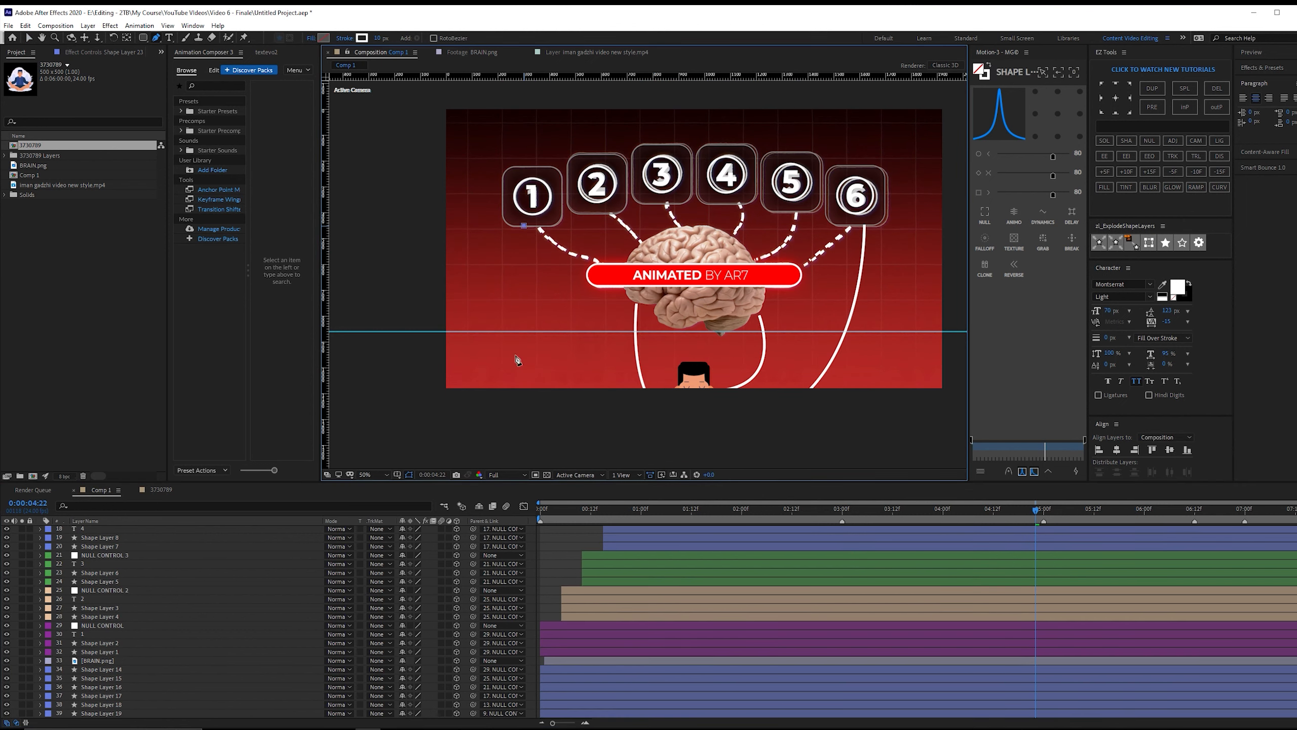
scroll(247, 634, "up", 6)
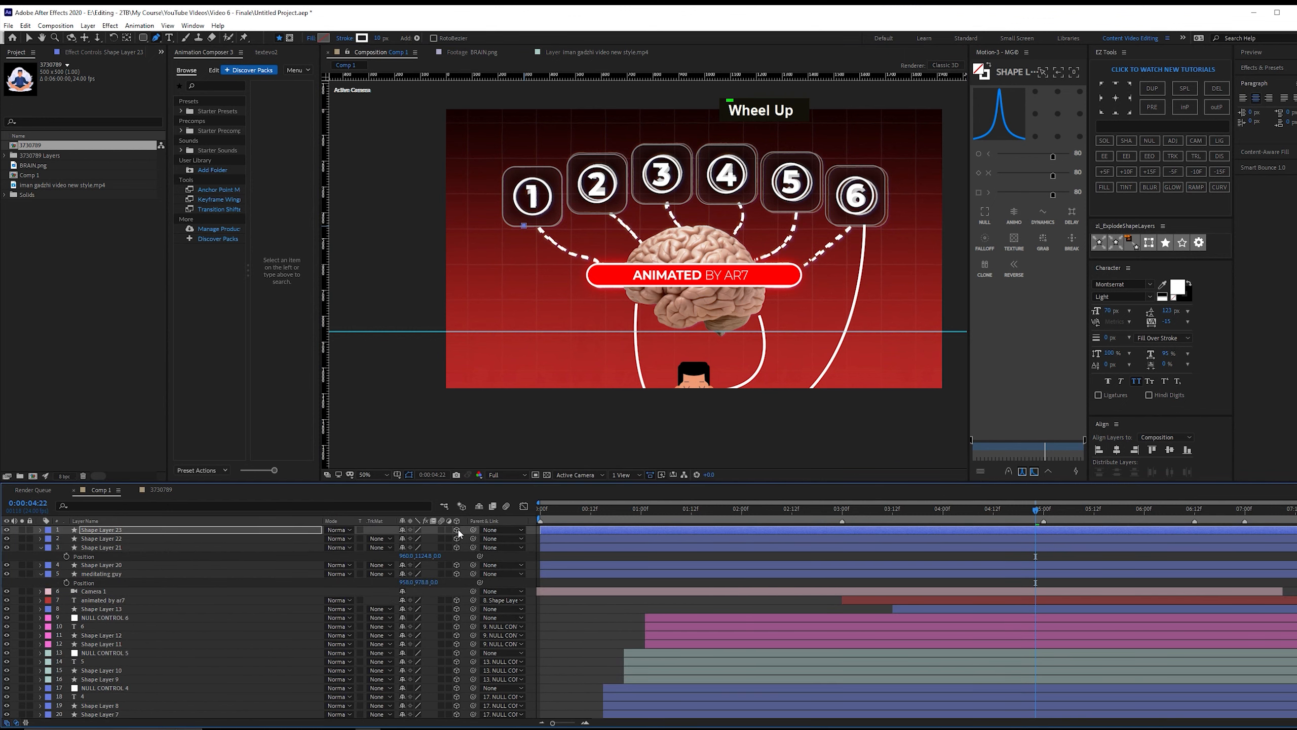
mouse_move(647, 265)
left_mouse_down()
mouse_move(760, 283)
mouse_move(665, 275)
left_mouse_up()
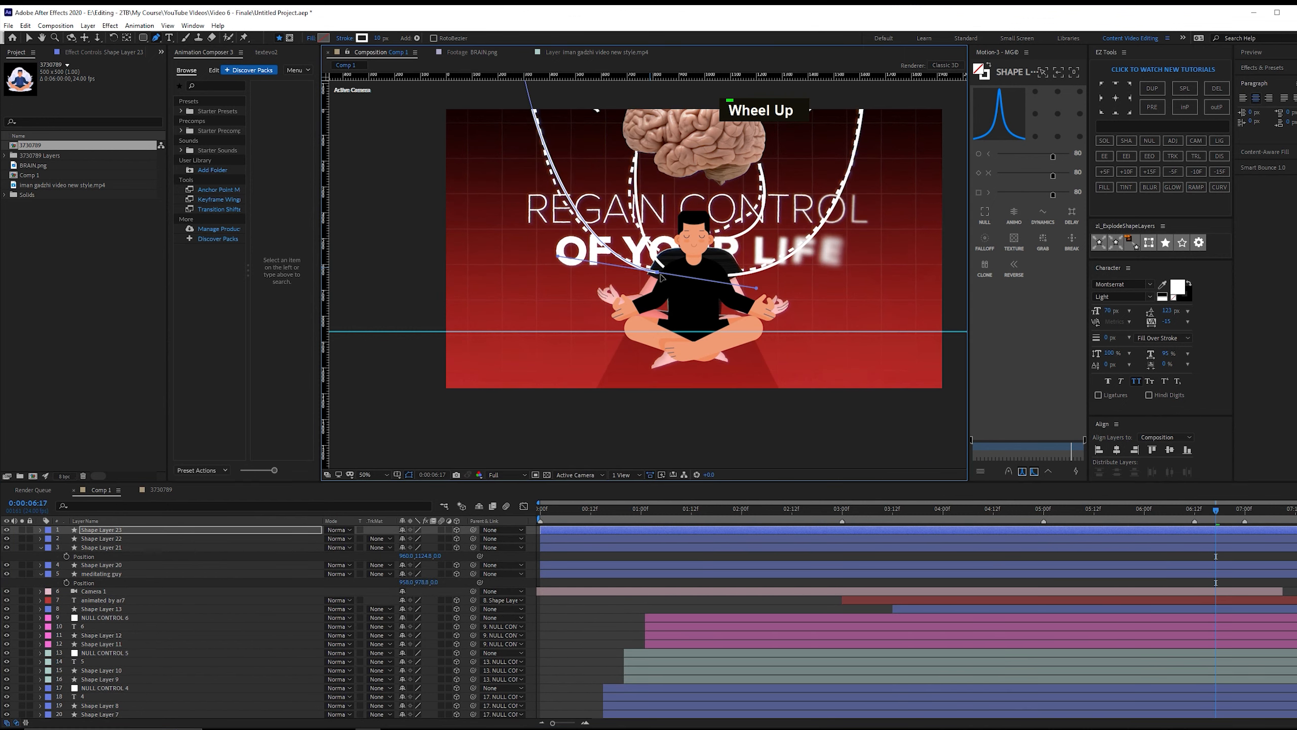
left_click_drag(566, 256, 542, 257)
Hide the reference video layer and go back to 4:07 to check the four drawn lines.
scroll(524, 591, "down", 7)
left_click(552, 553)
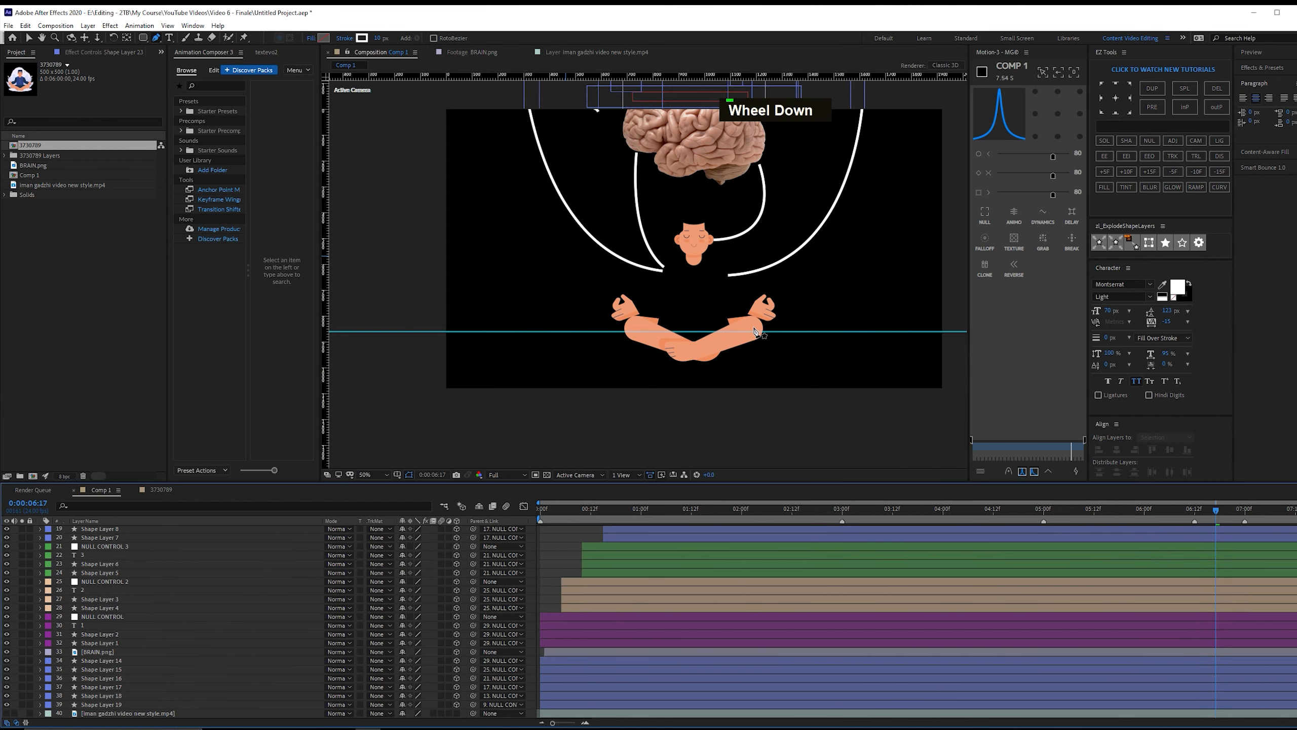
left_click_drag(1189, 517, 971, 494)
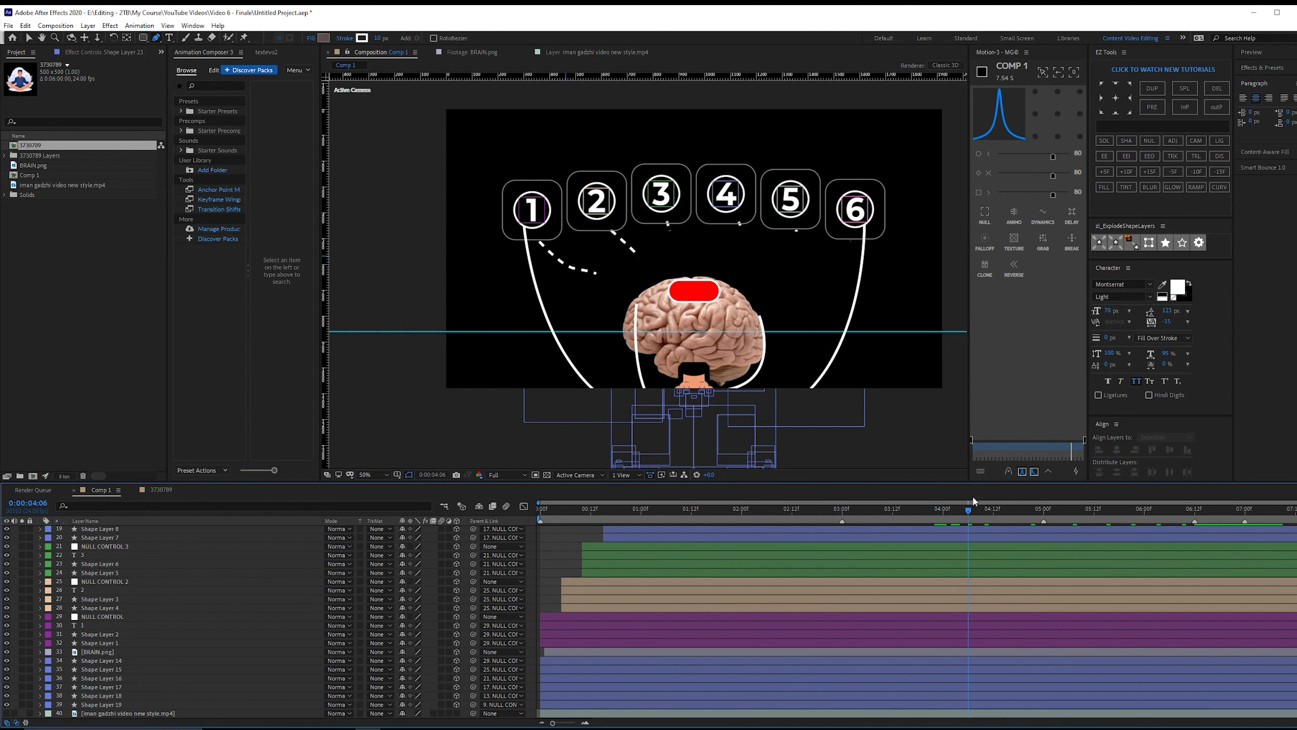
Add dashes to the stroke of the box 1 line and set the dash length to 25.
scroll(124, 534, "up", 5)
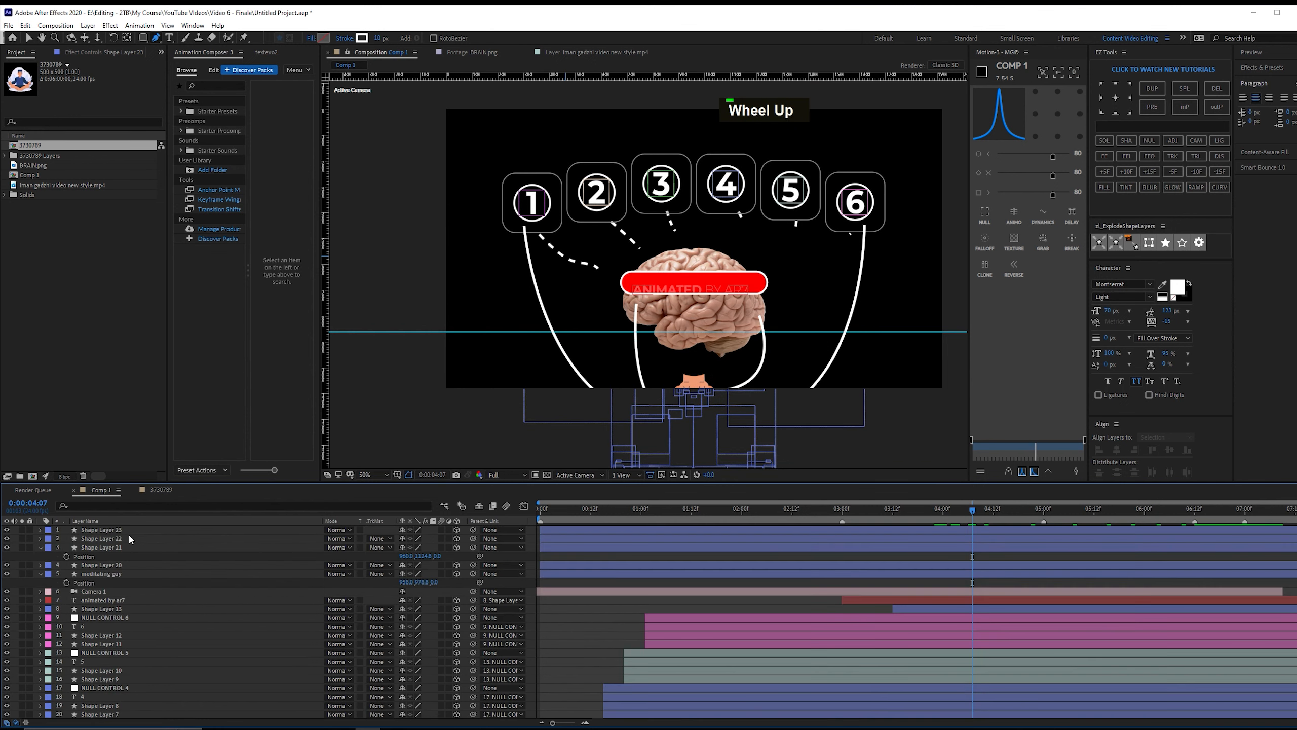
left_click(132, 530)
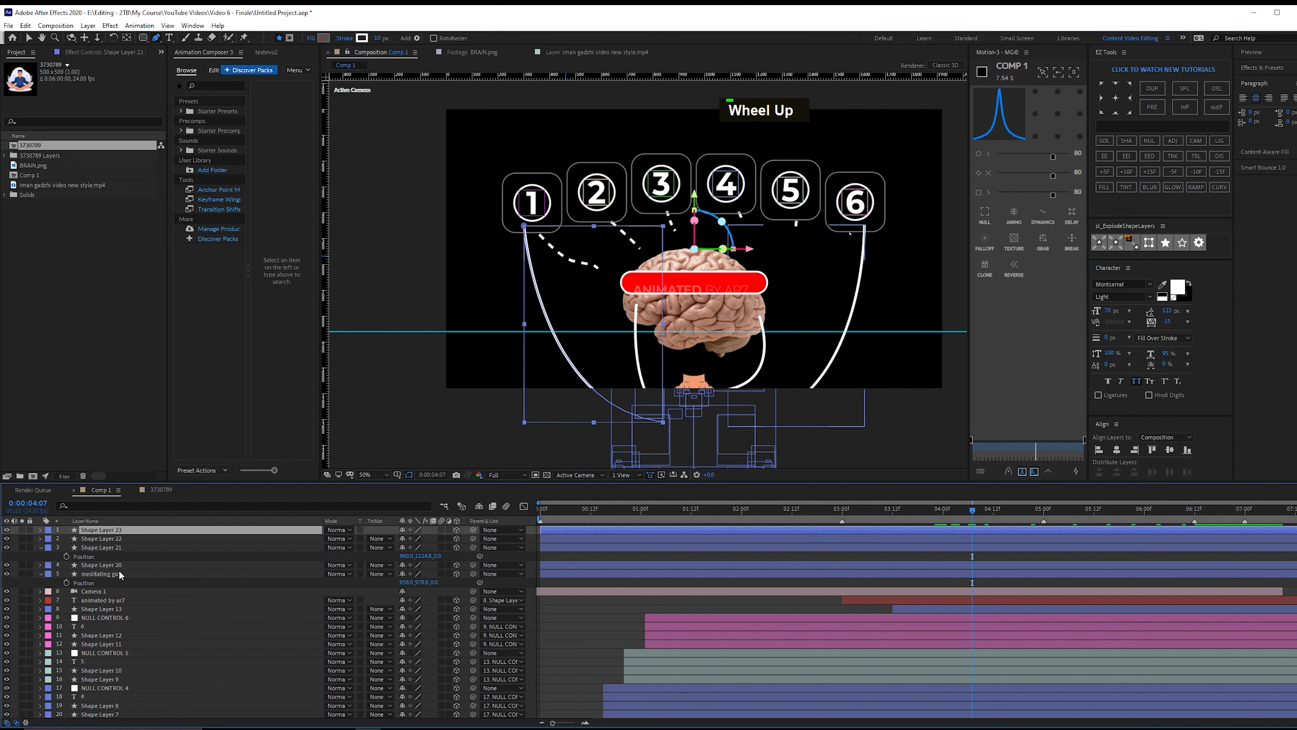
left_click(41, 530)
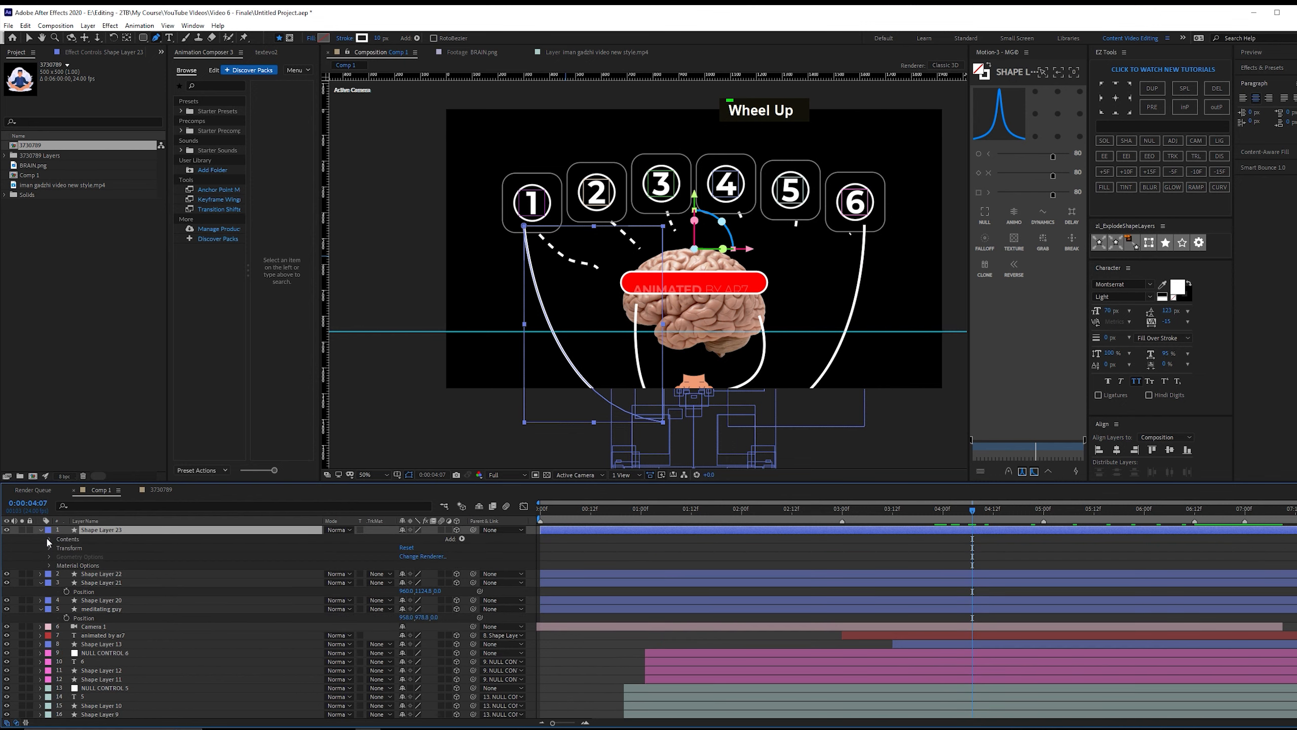
left_click(49, 539)
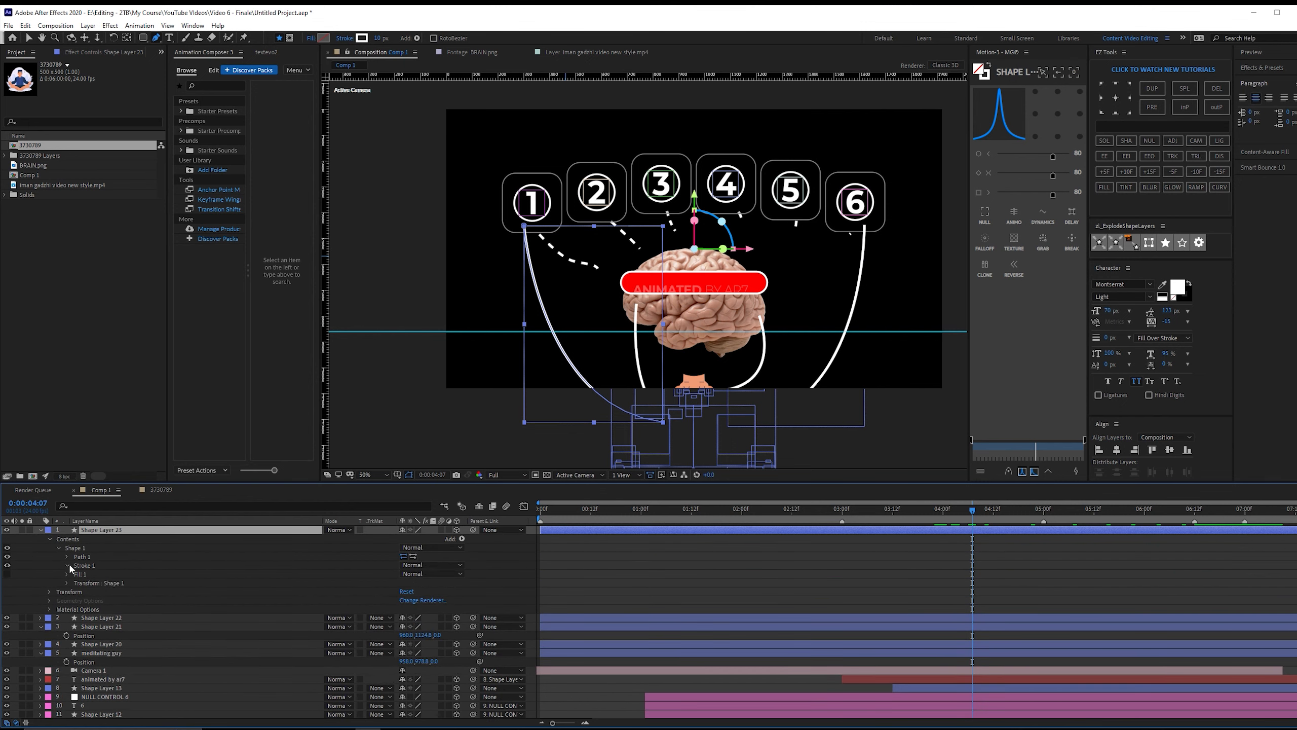
left_click(68, 565)
left_click(77, 636)
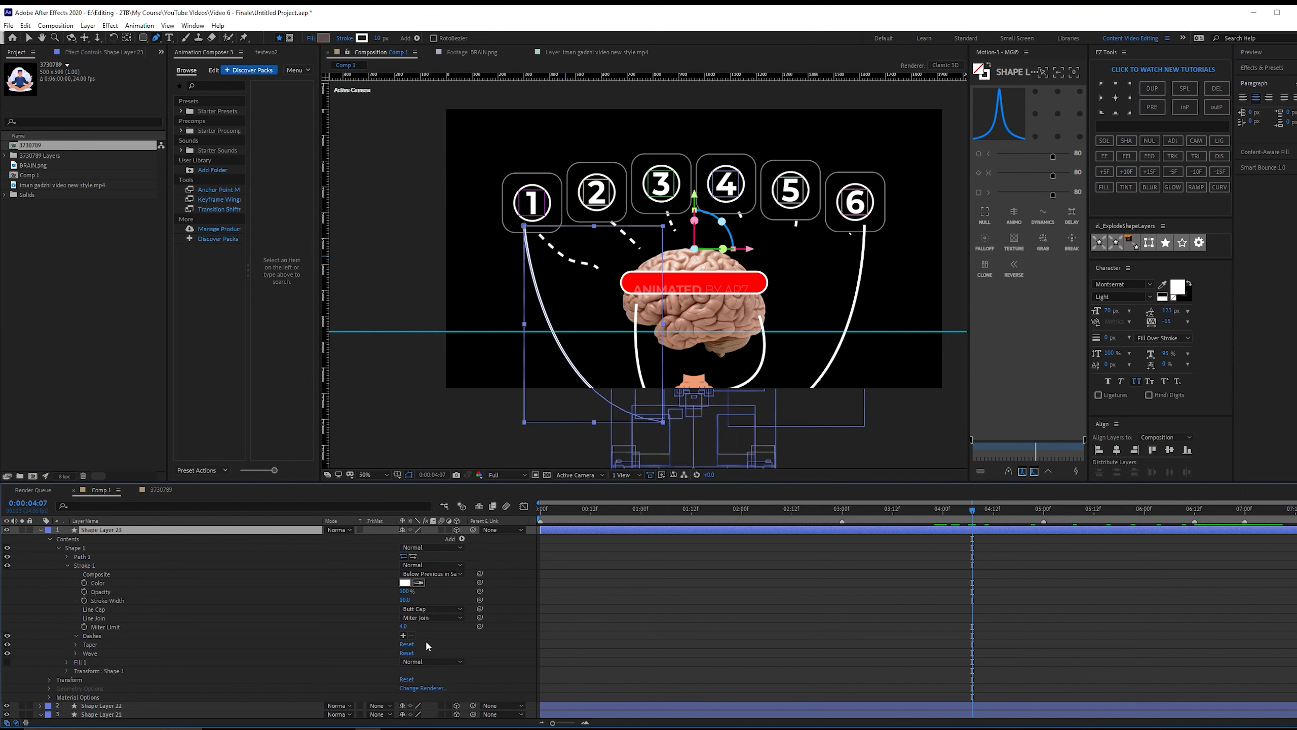
left_click(402, 635)
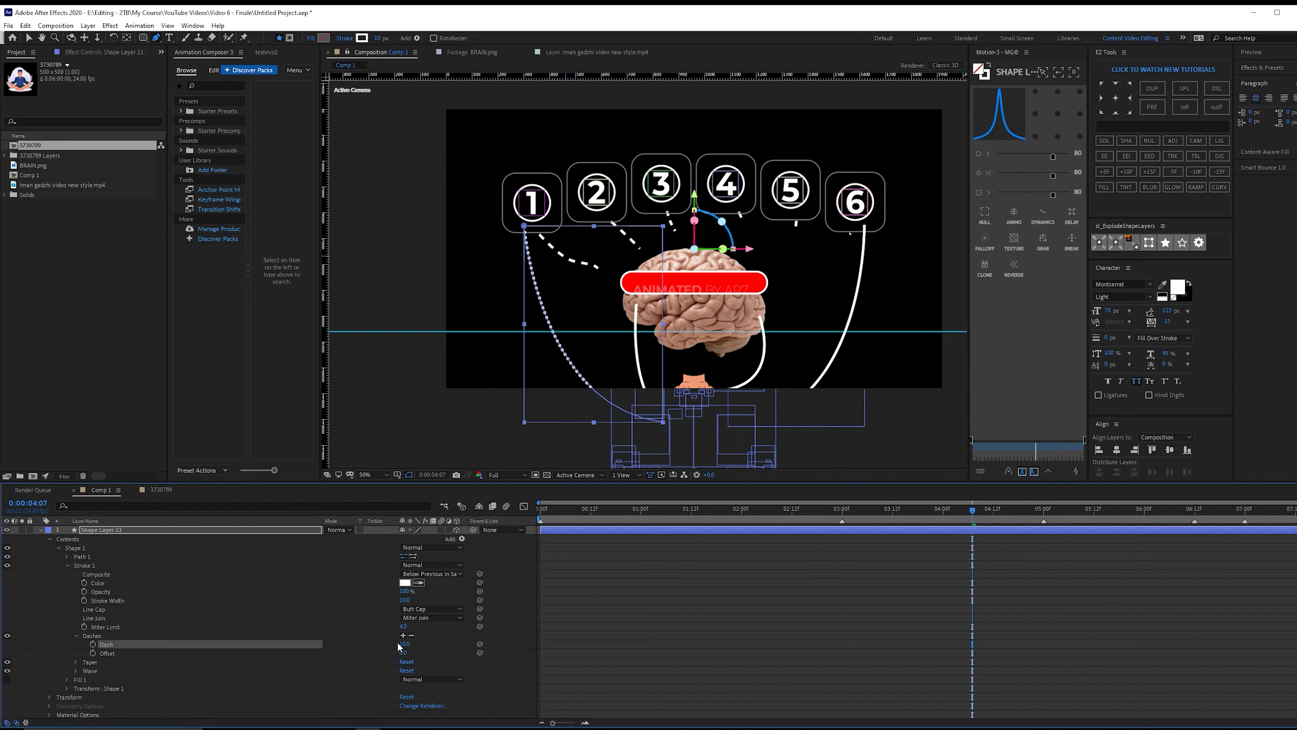
double_click(404, 643)
type("25")
key("Return")
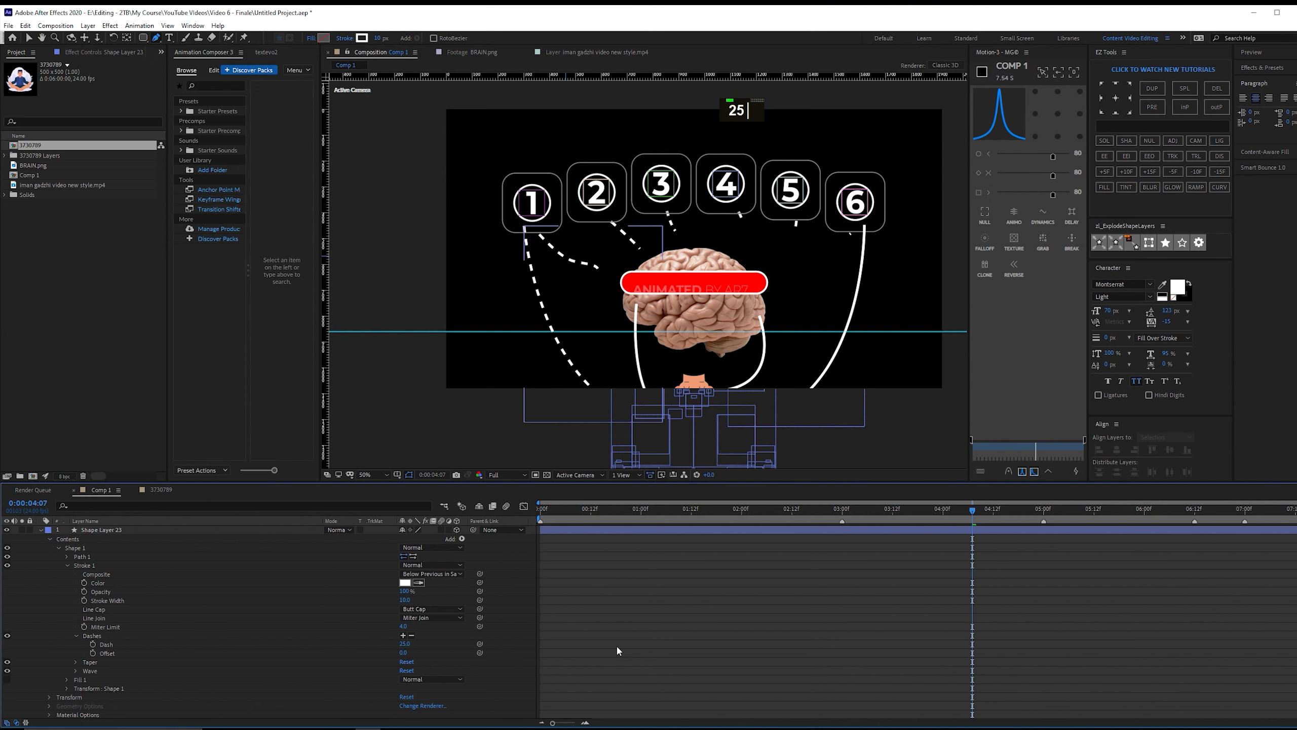
Copy the Dashes group from the box 1 line's stroke.
left_click(67, 565)
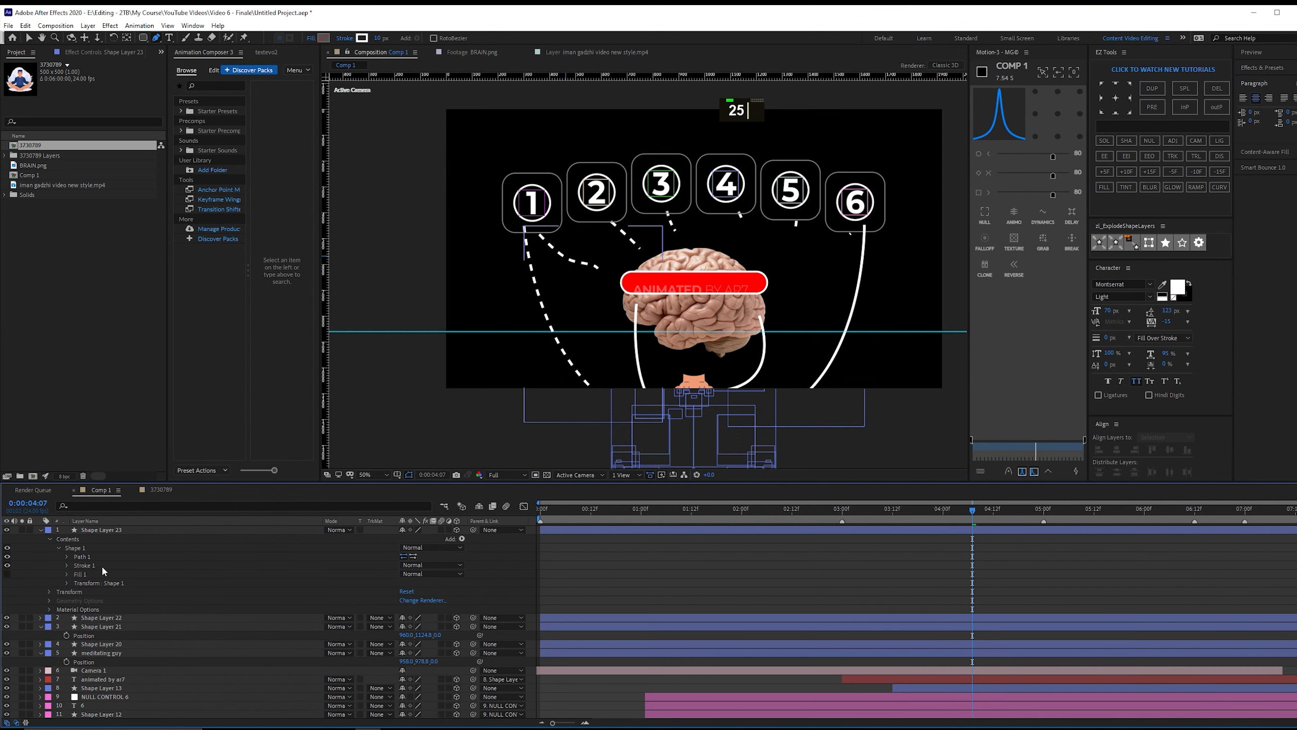
left_click(102, 565)
left_click(67, 564)
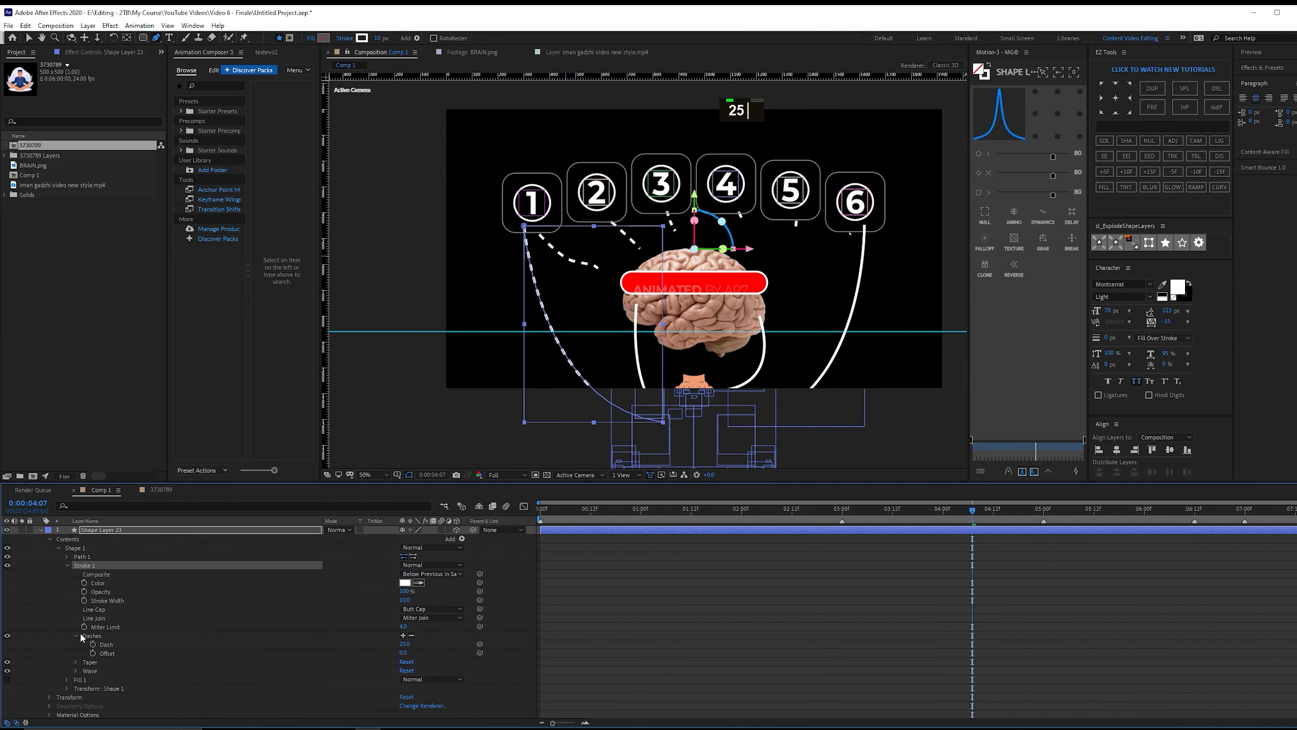
double_click(100, 635)
Select the layers of the other three drawn lines and filter their properties by "dashe".
scroll(108, 613, "down", 4)
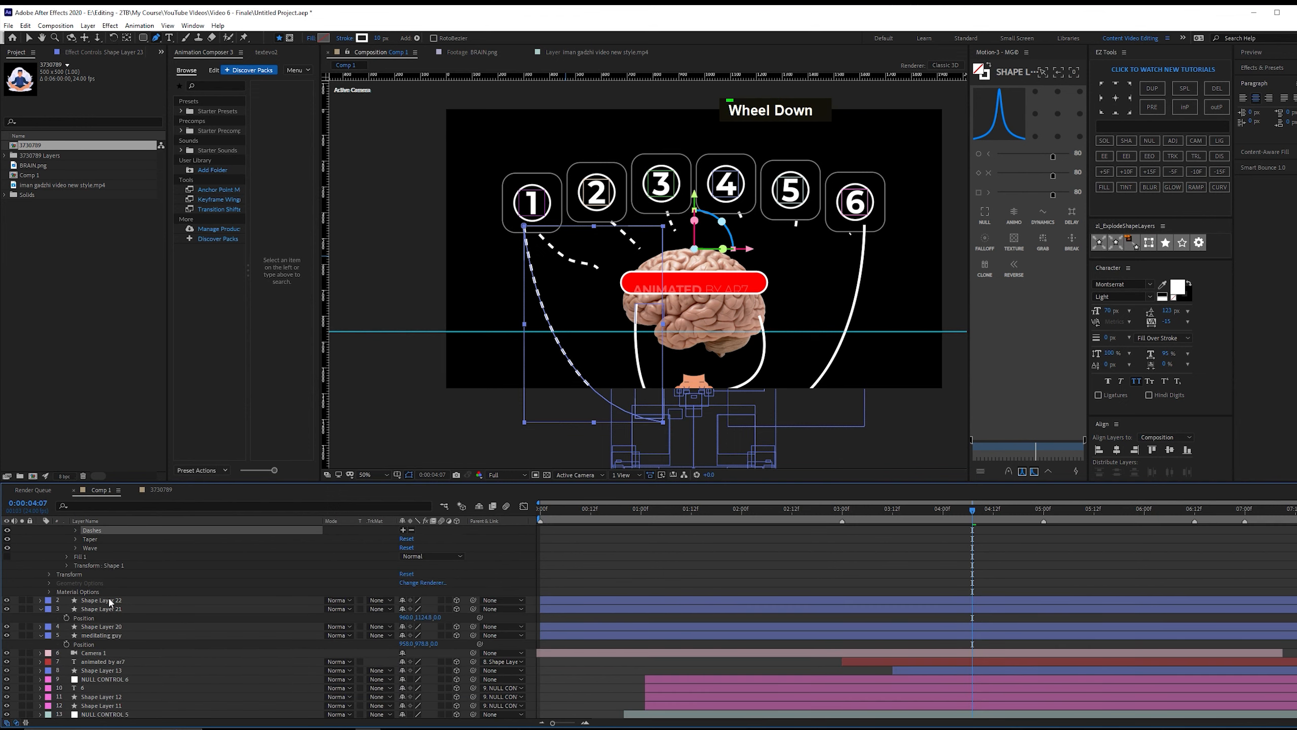
left_click(110, 601)
left_click(105, 626, "shift")
double_click(123, 505)
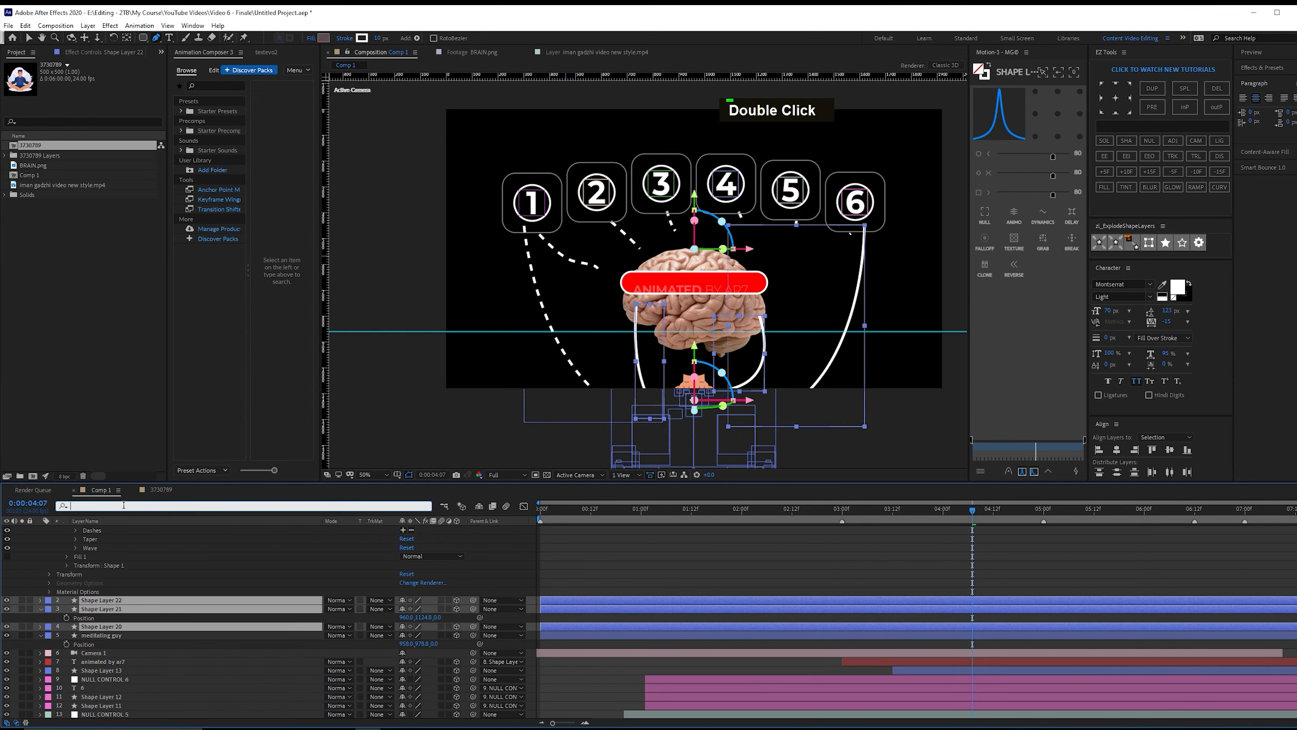
type("dashe")
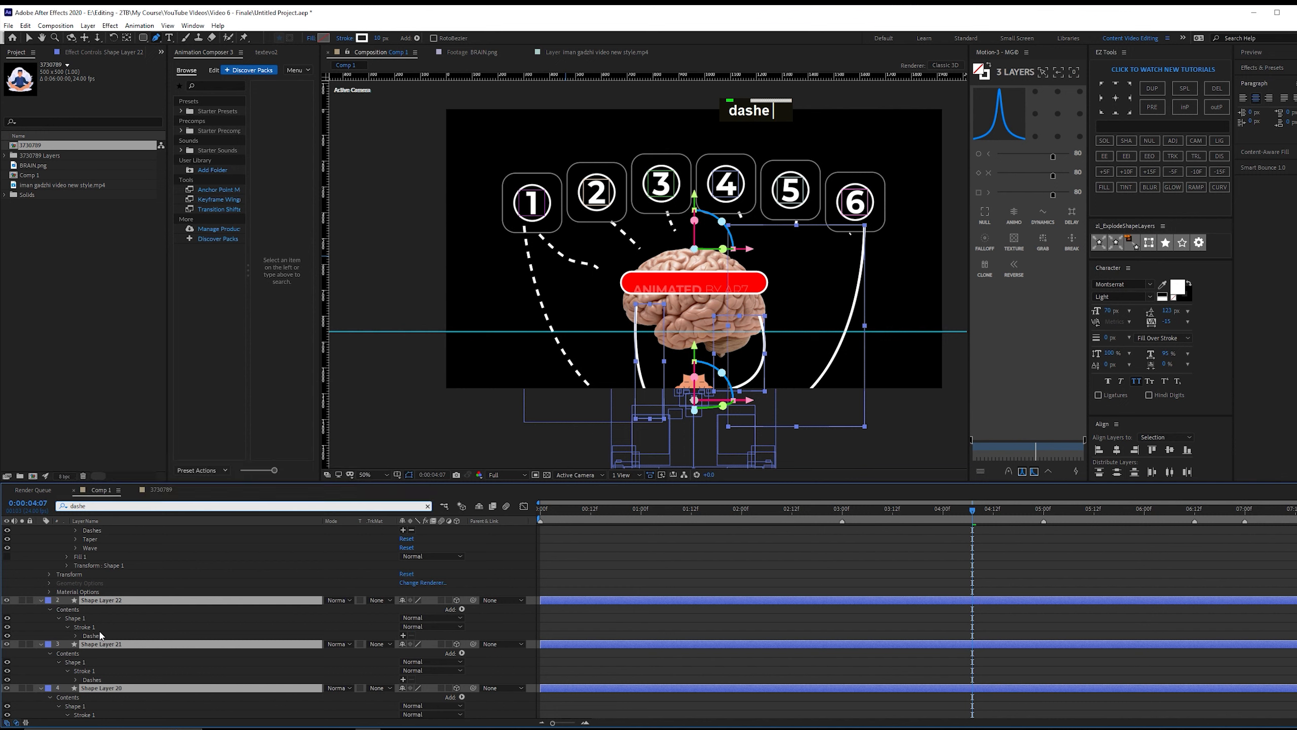
Paste the copied dashes onto the strokes of Shape Layers 22, 21 and 20.
left_click(91, 635)
left_click(100, 678, "shift")
scroll(100, 674, "down", 3)
left_click(92, 670, "shift")
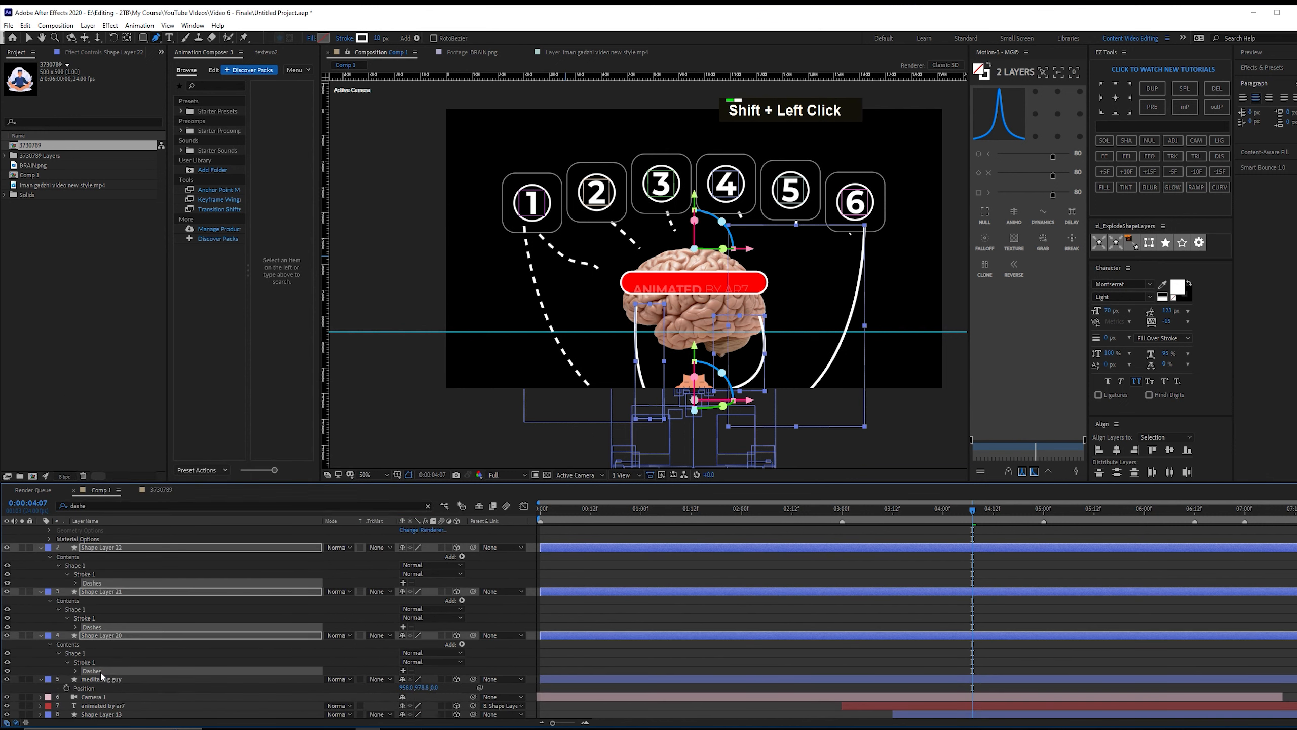
key("ctrl+v")
left_click(580, 568)
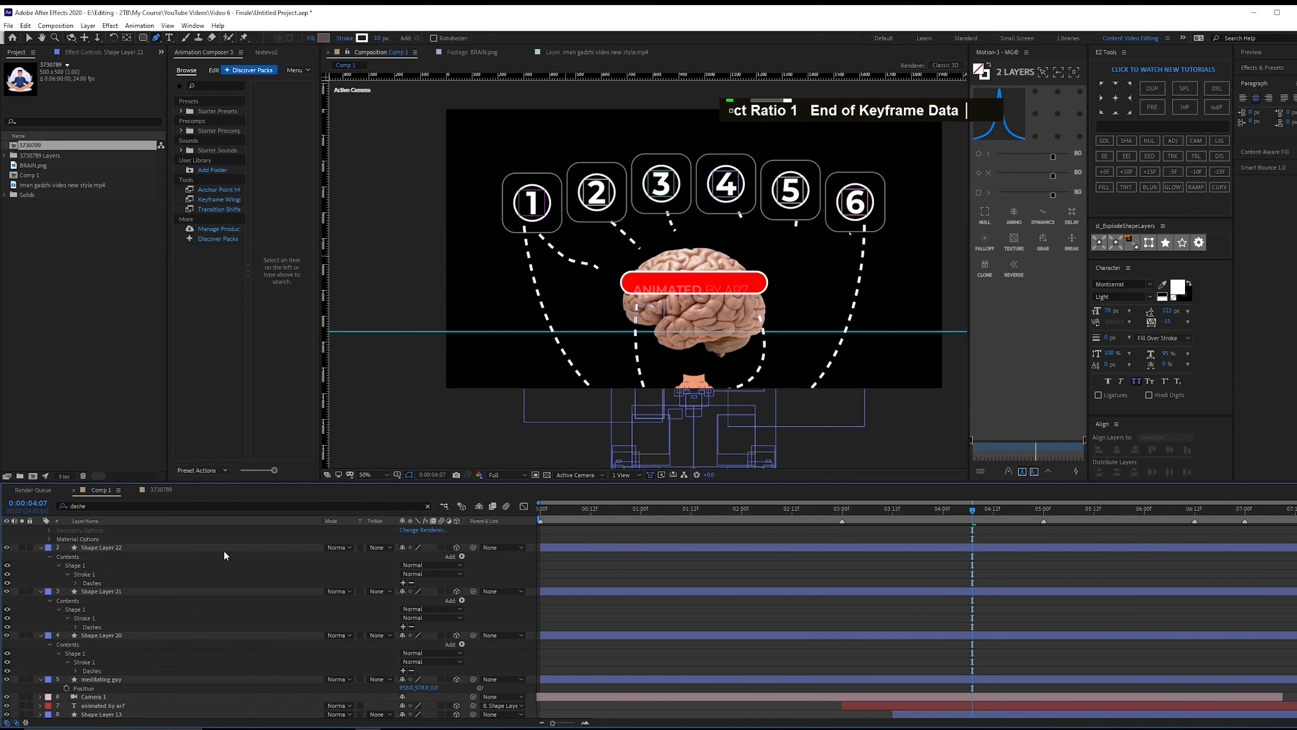
scroll(223, 550, "up", 2)
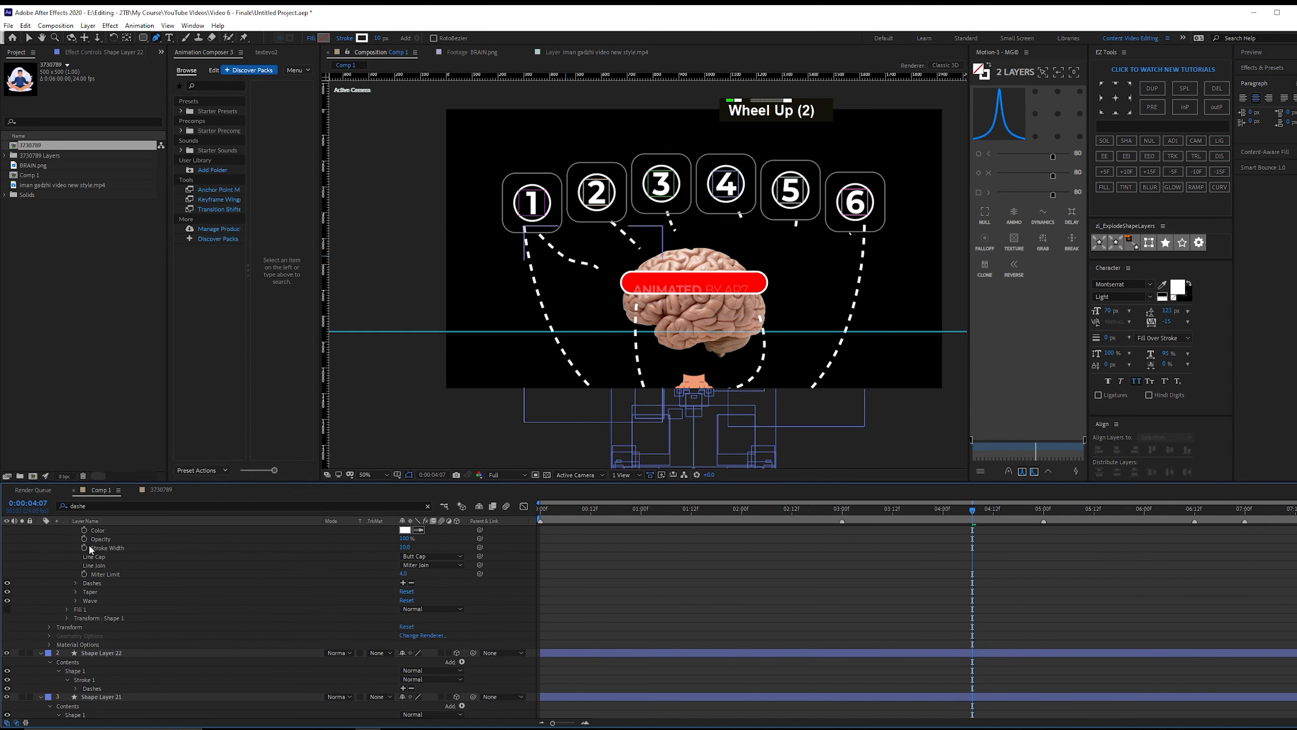
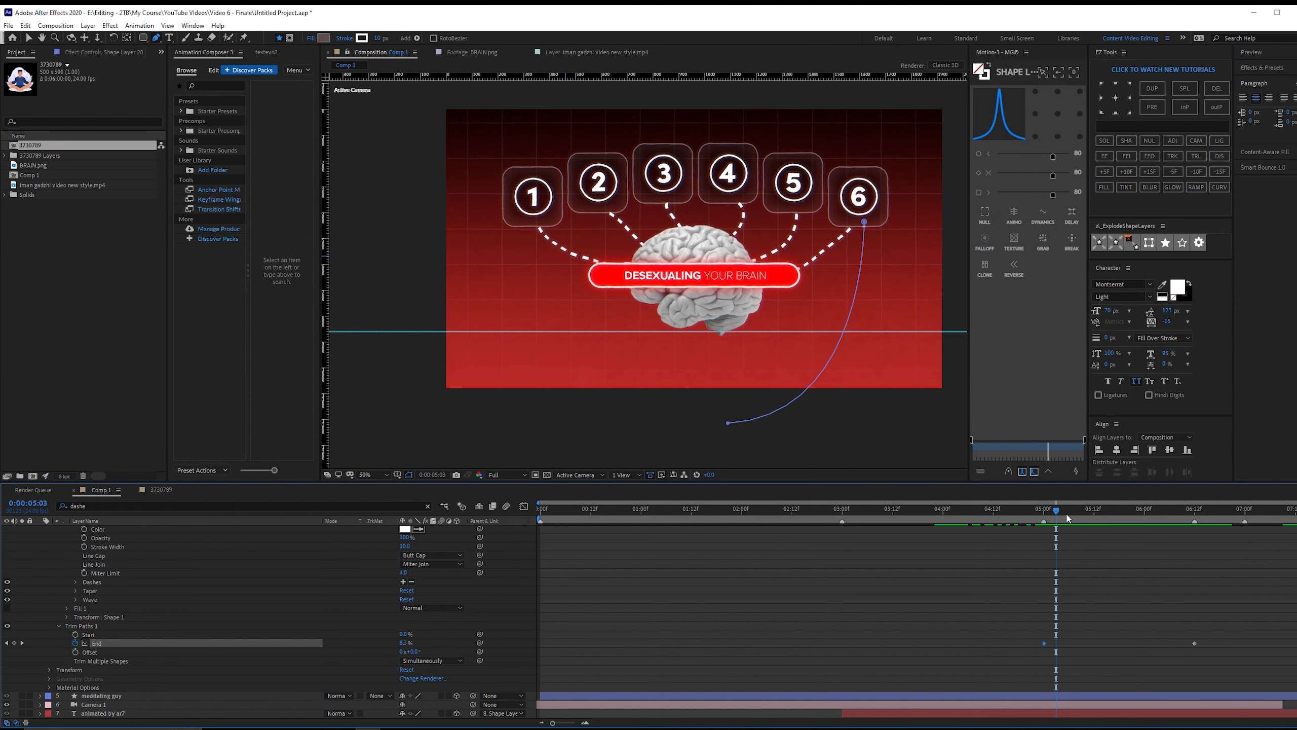
Preview the Trim Paths animation of the box 6 line by scrubbing past 5:00, stopping at 5:12.
left_click_drag(1044, 512, 1110, 484)
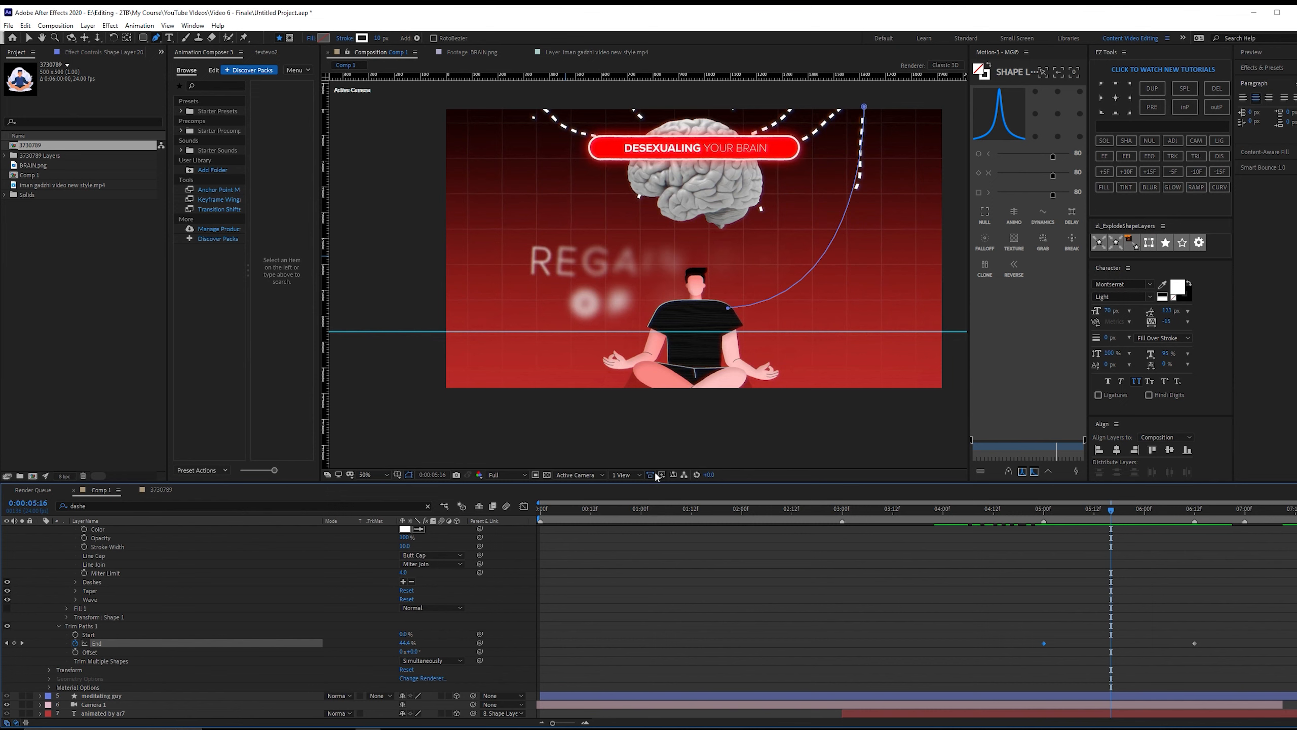
left_click(1094, 512)
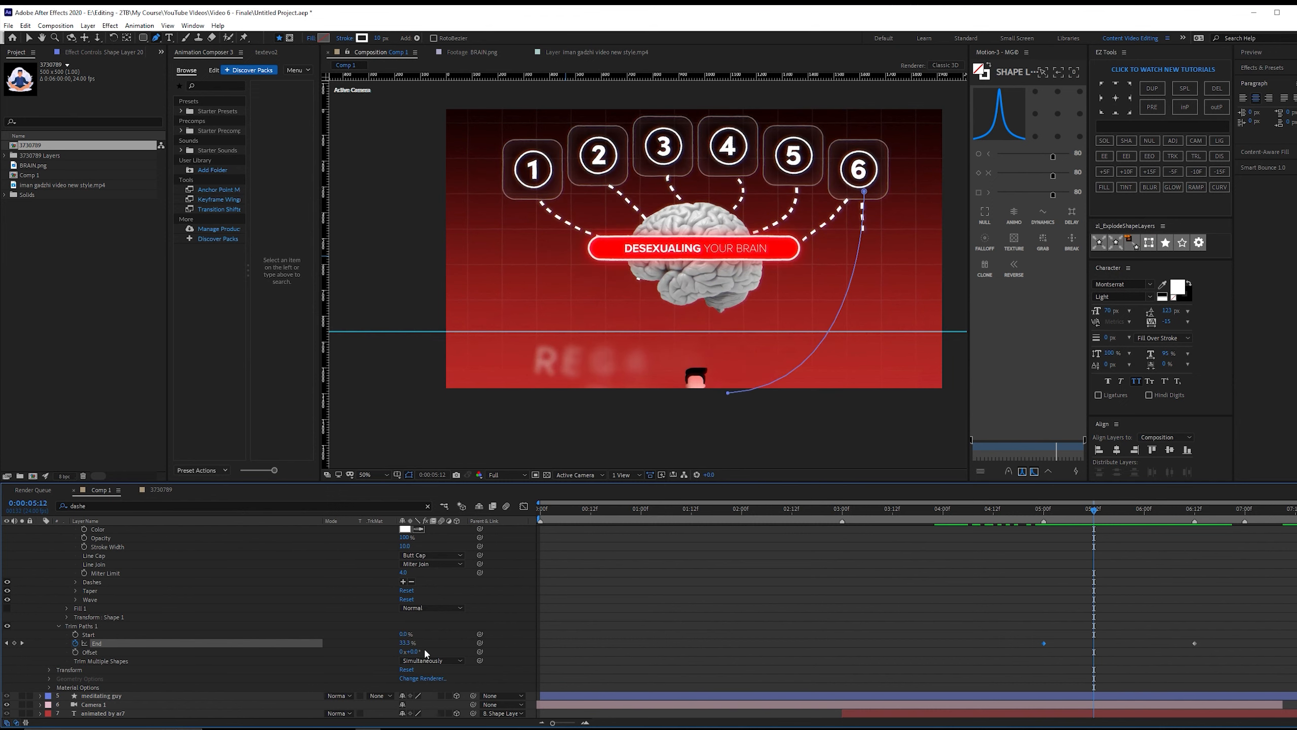
Copy the Trim Paths 1 animation from Shape Layer 20 and paste it onto Shape Layer 21.
left_click(109, 626)
key("ctrl+c")
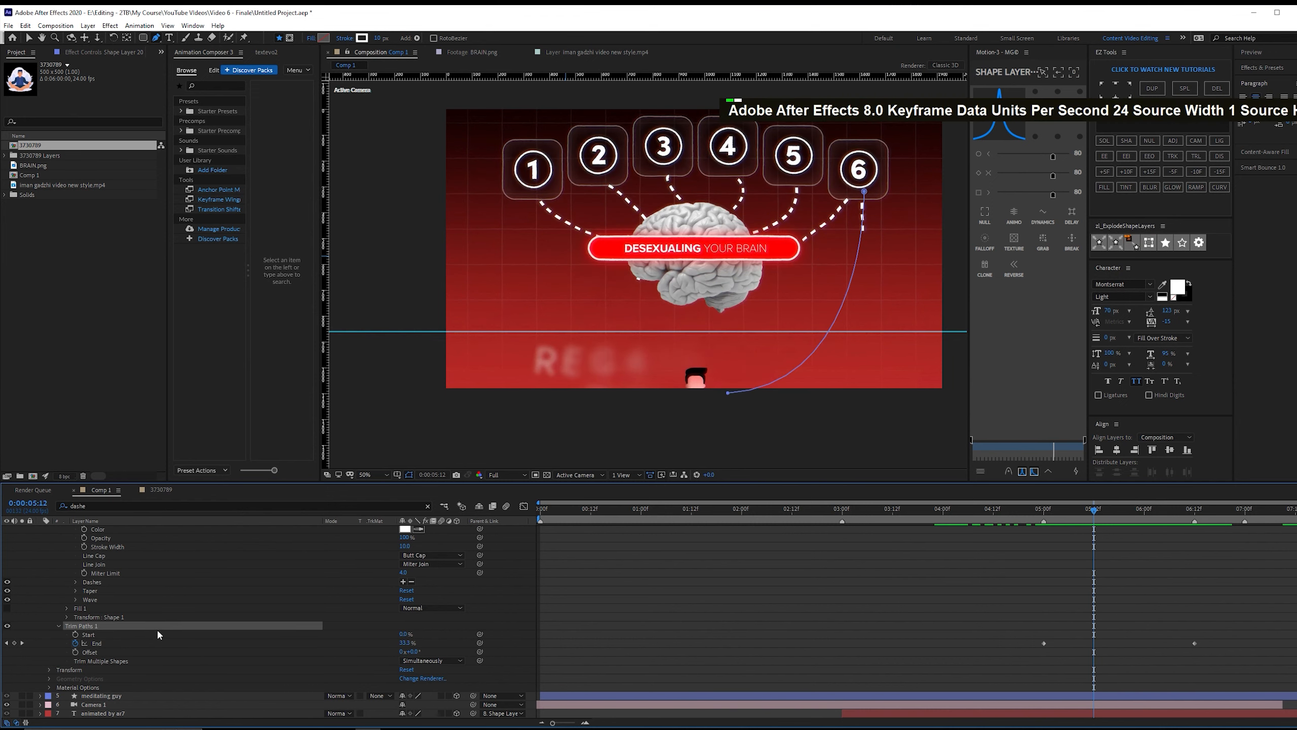
scroll(154, 630, "up", 3)
left_click(136, 548)
key("ctrl+v")
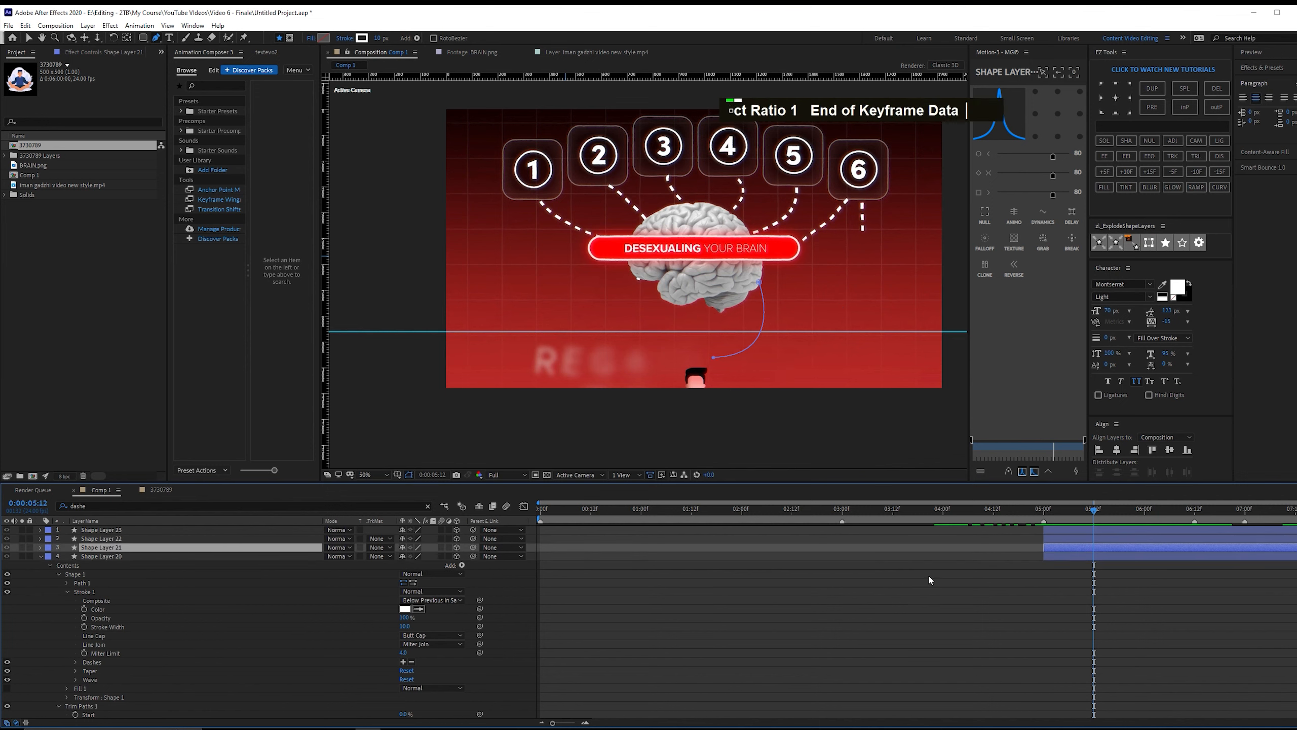
Shift the pasted End keyframes on Shape Layer 21 earlier so the trim finishes at 6:12, and scrub to check it.
left_click_drag(1094, 513, 1182, 514)
key("u")
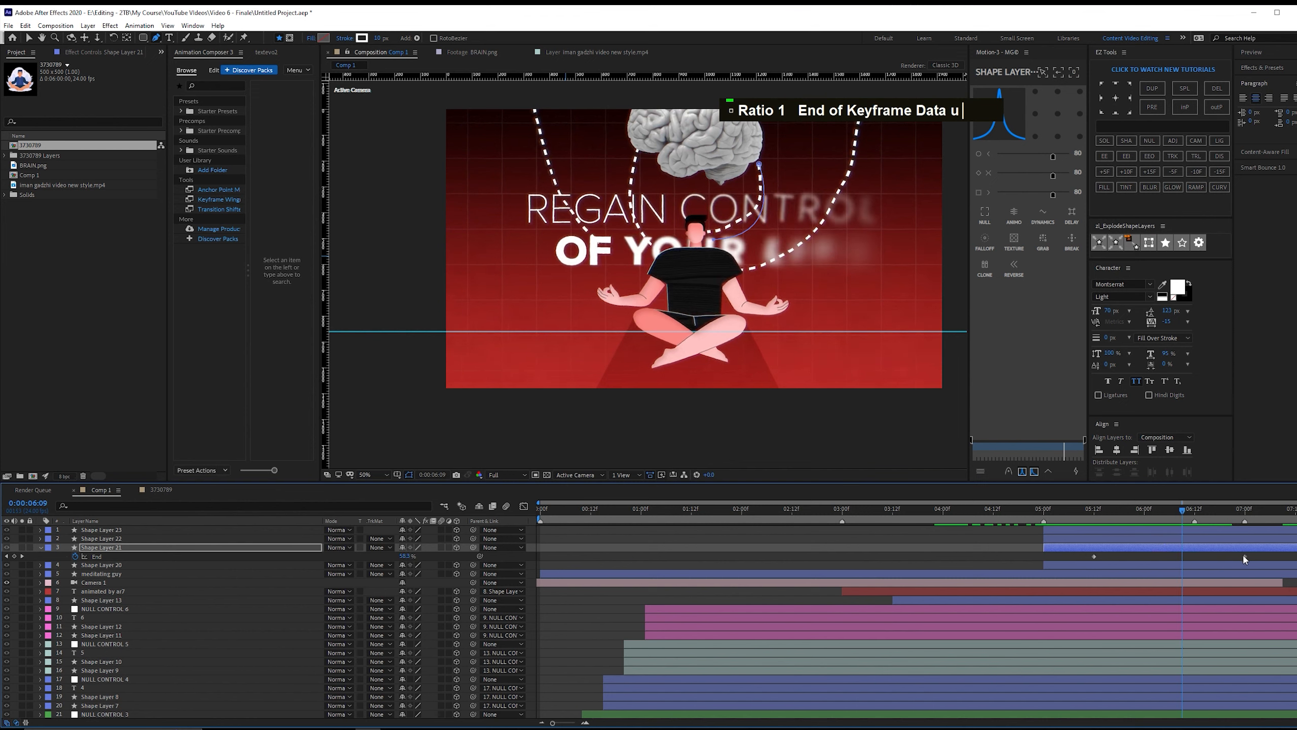
left_click_drag(1244, 558, 1195, 555)
left_click_drag(1166, 513, 1112, 508)
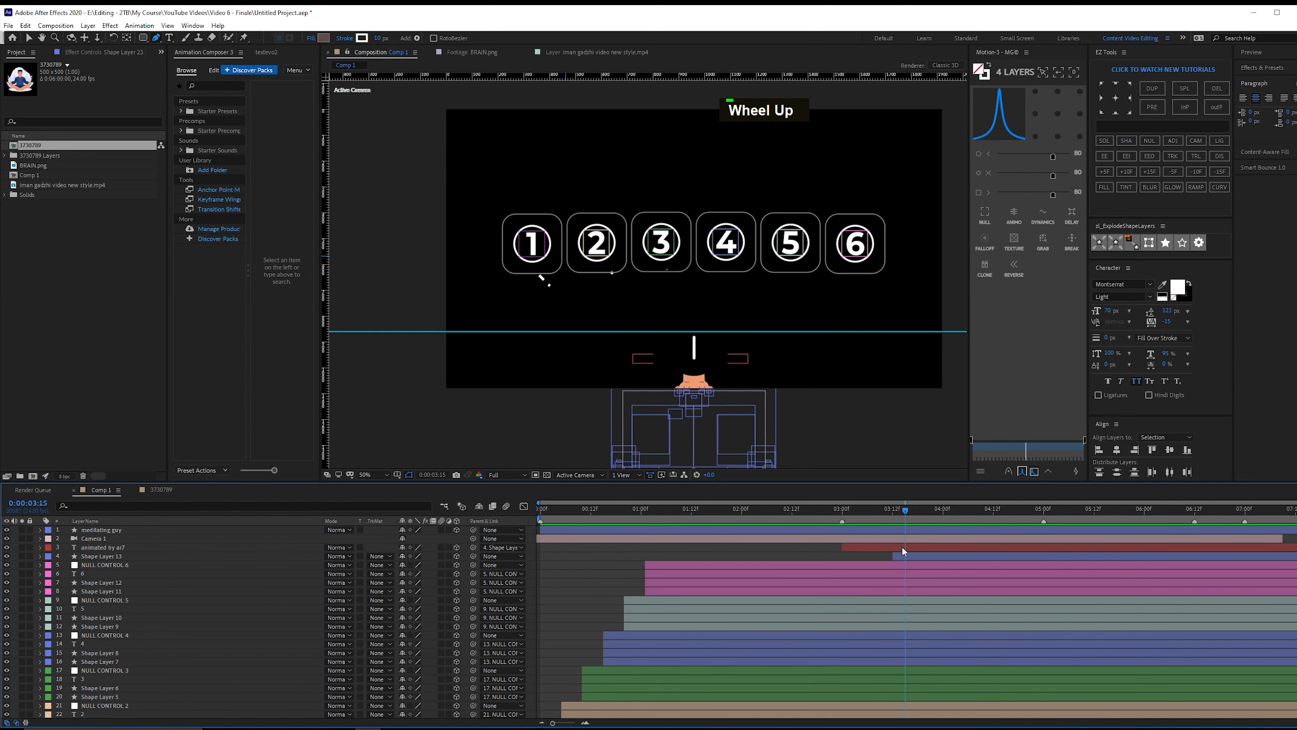
Reveal Camera 1's Position keyframes and move the playhead to the first one at 4:20.
left_click(900, 546)
left_click(906, 540)
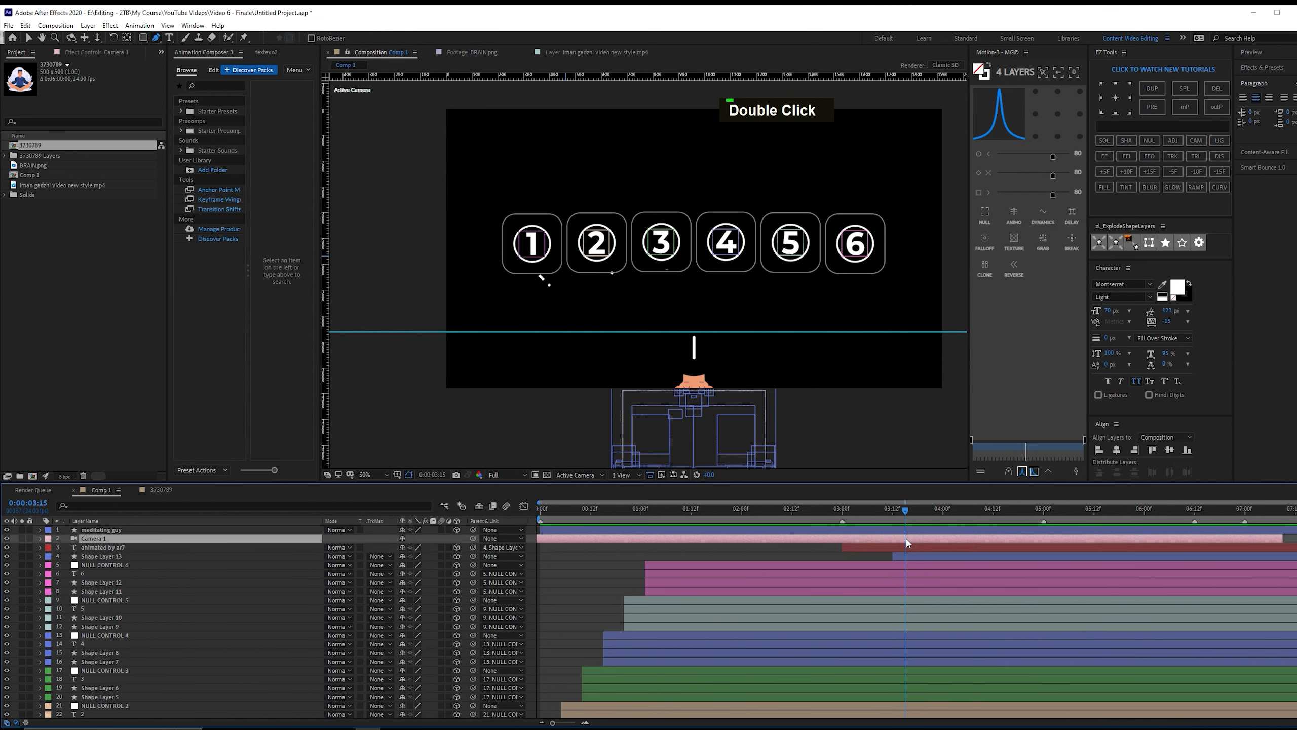
key("u")
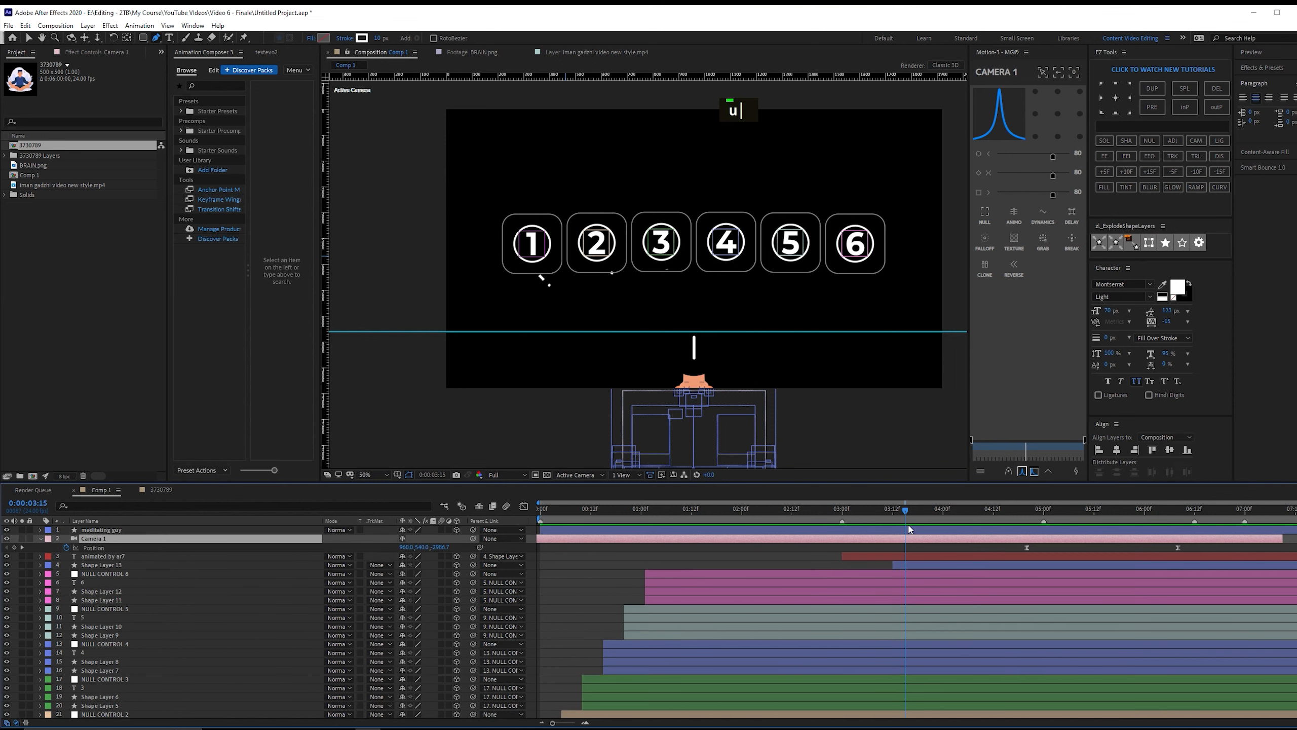
left_click_drag(905, 509, 1029, 507)
scroll(137, 585, "down", 3)
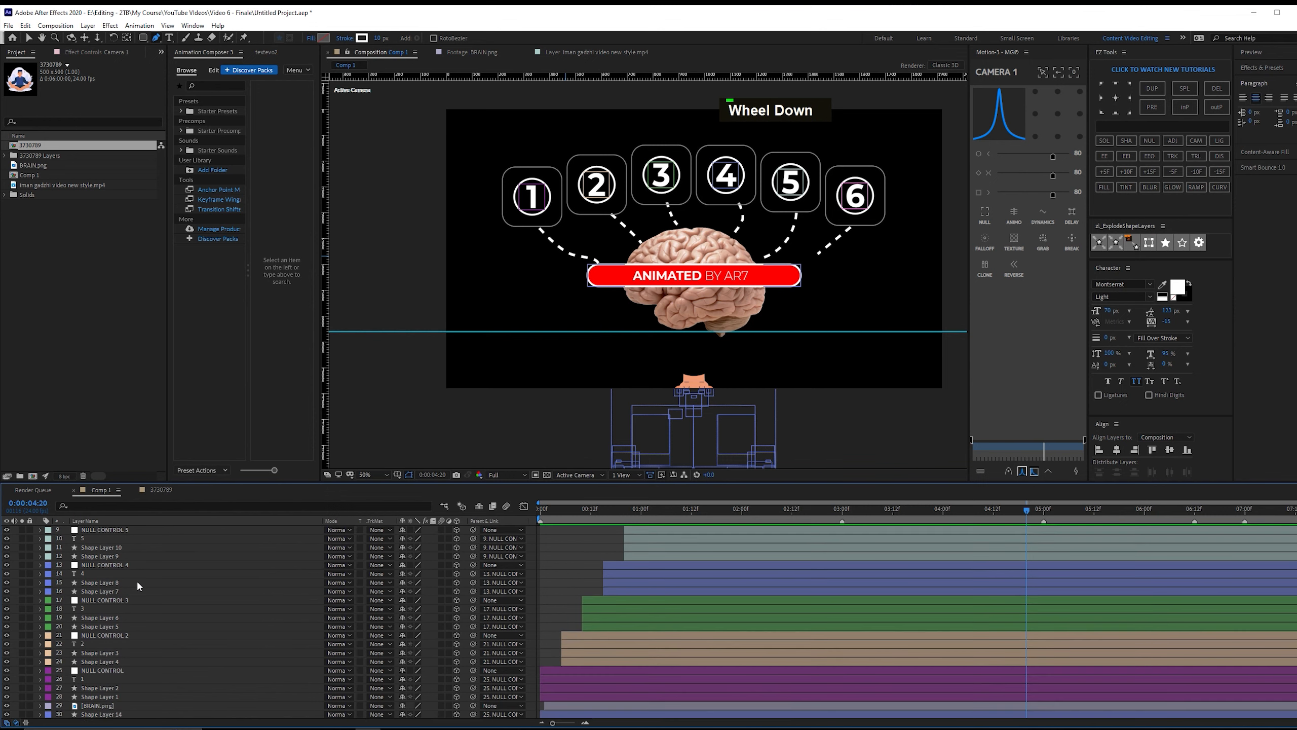
scroll(135, 580, "down", 4)
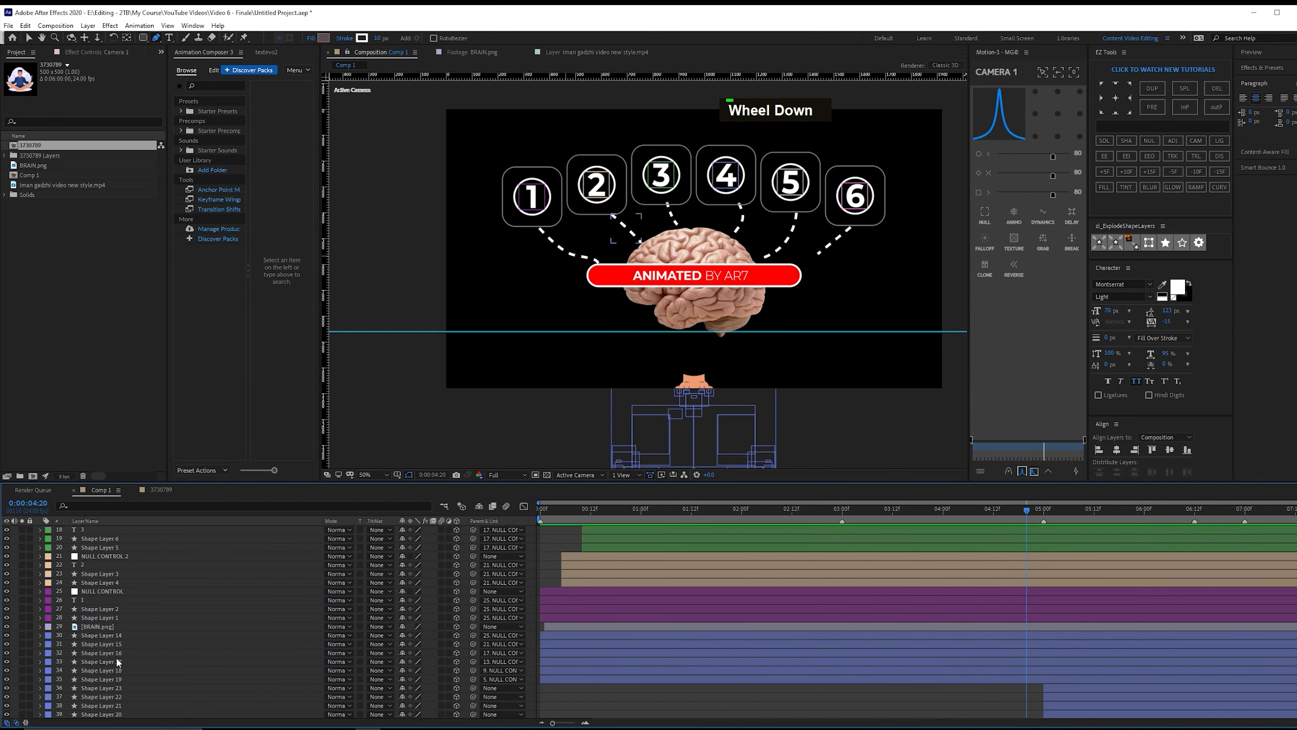
Animate the meditating guy's Position from lower below the frame at 4:20 up to its current place at the camera's second keyframe.
key("v")
left_click(642, 414)
scroll(219, 642, "up", 6)
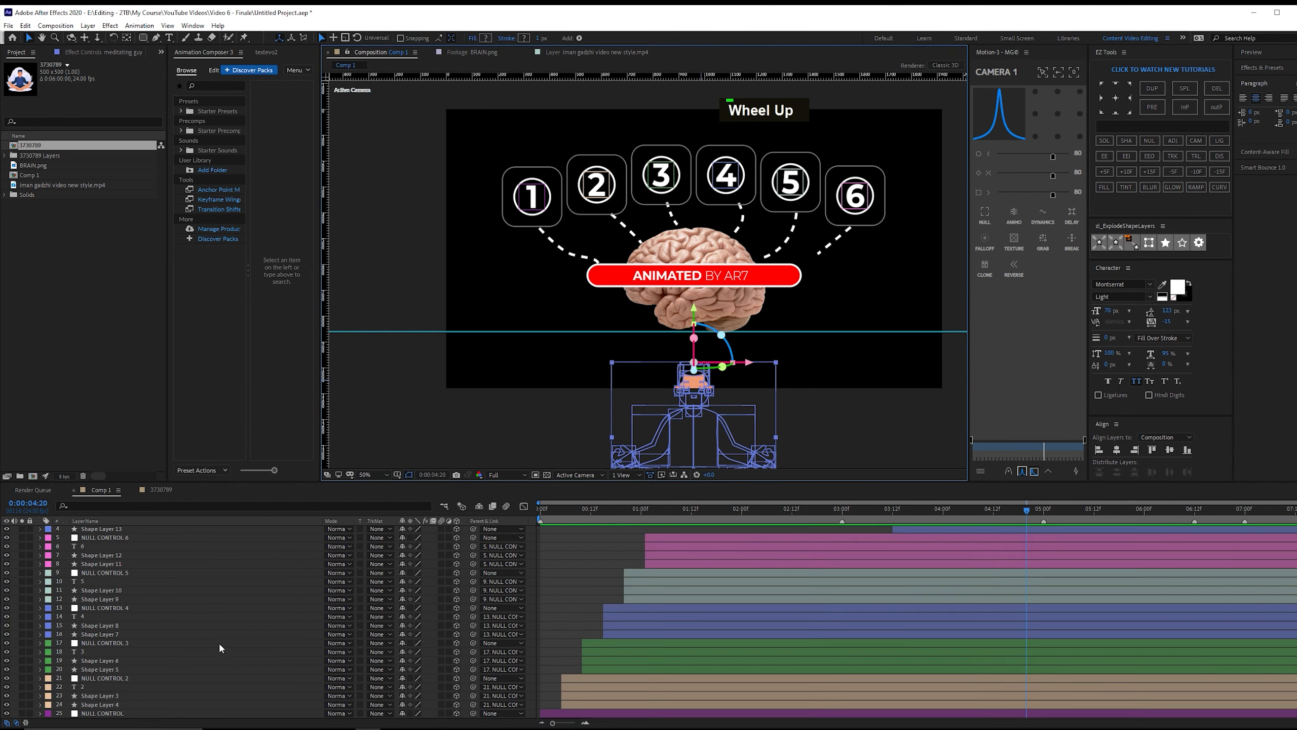
scroll(219, 642, "up", 2)
key("p")
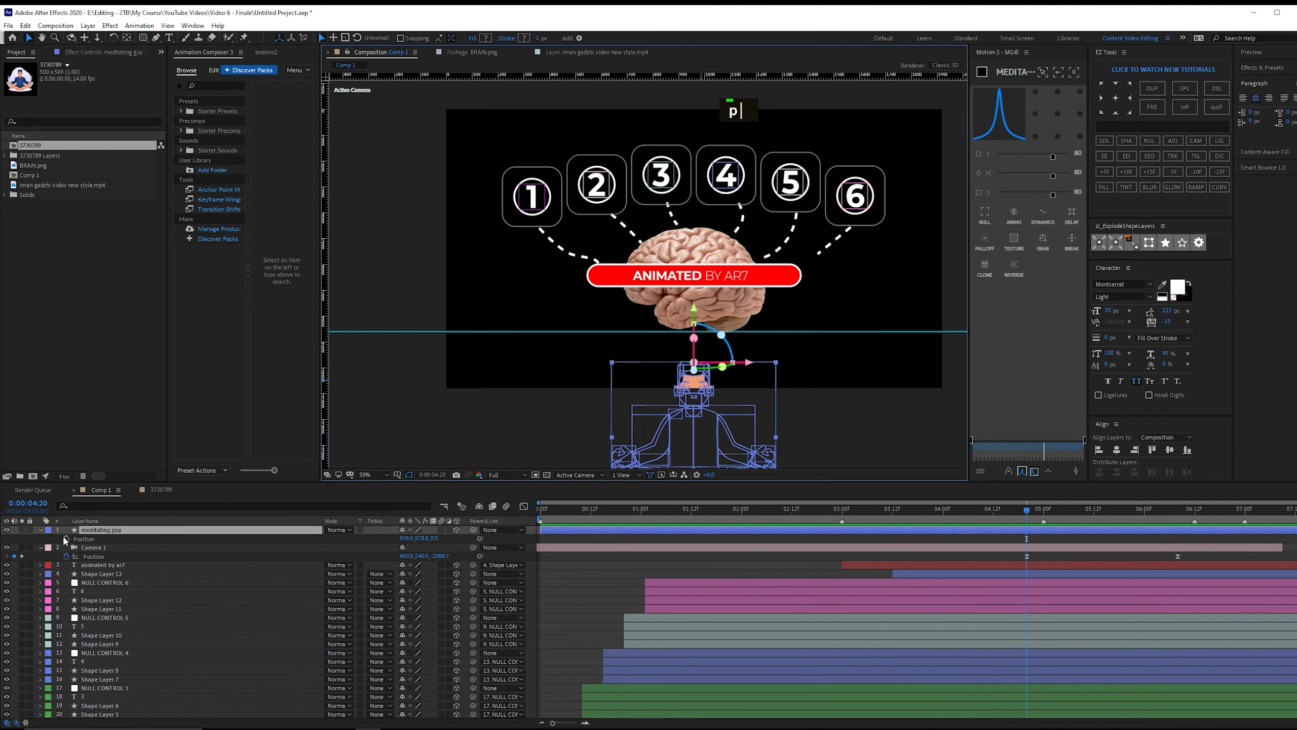
left_click(65, 538)
left_click_drag(1027, 539, 1178, 540)
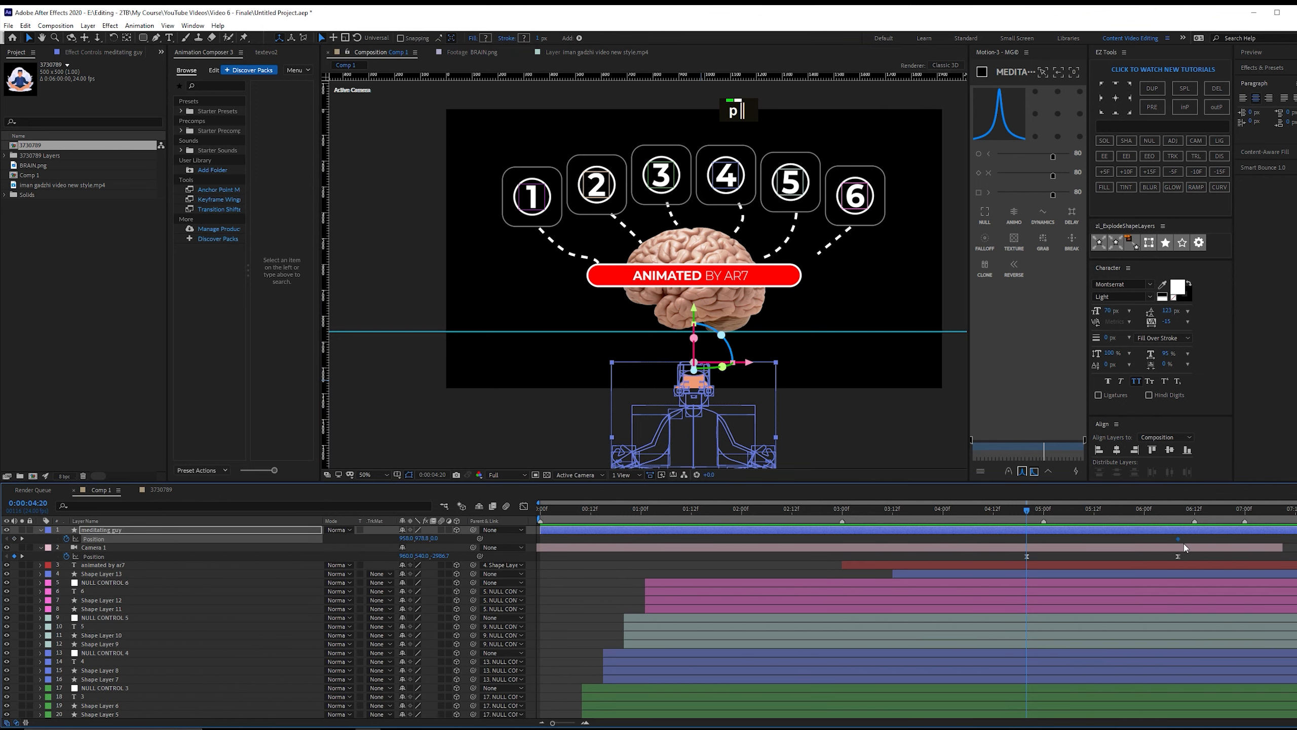
left_click_drag(425, 538, 539, 517)
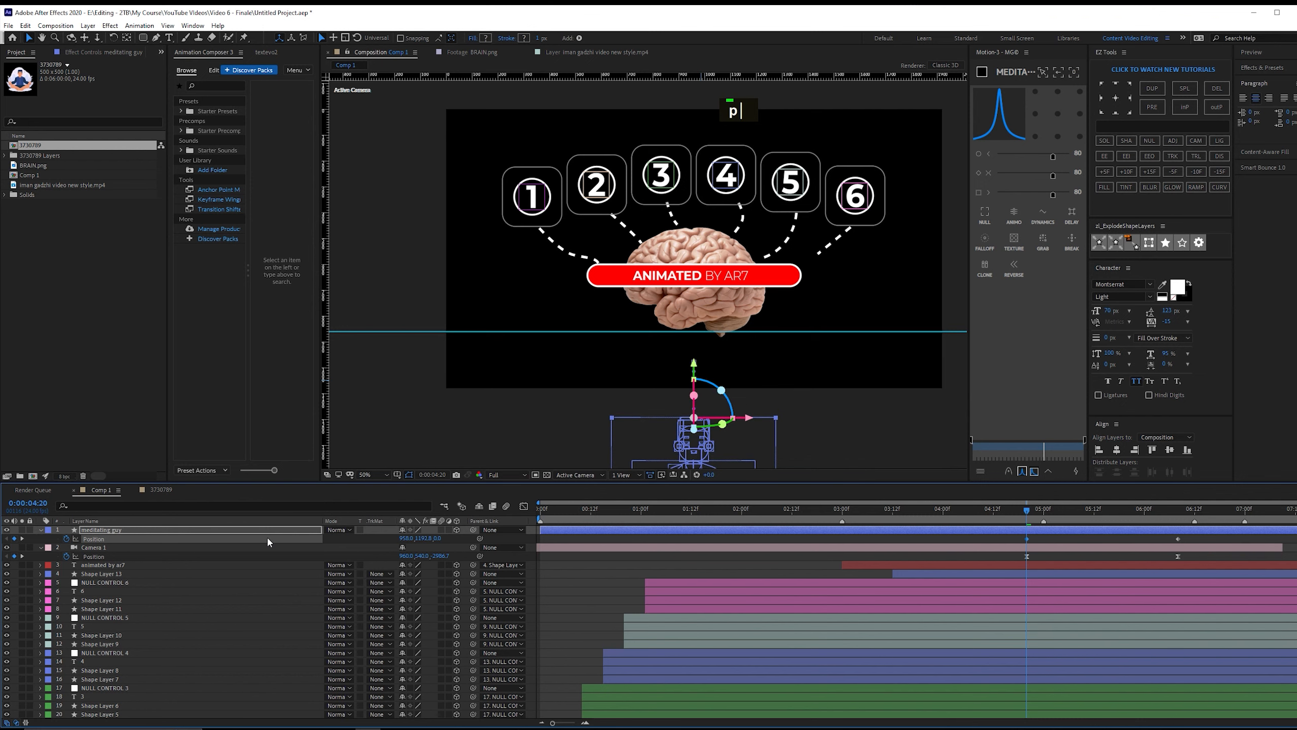
Ease the meditating guy's two Position keyframes at 90 in the speed graph and preview the motion.
double_click(201, 556)
left_click(524, 506)
left_click_drag(1202, 615, 872, 684)
left_click(166, 539)
key("space")
key("space")
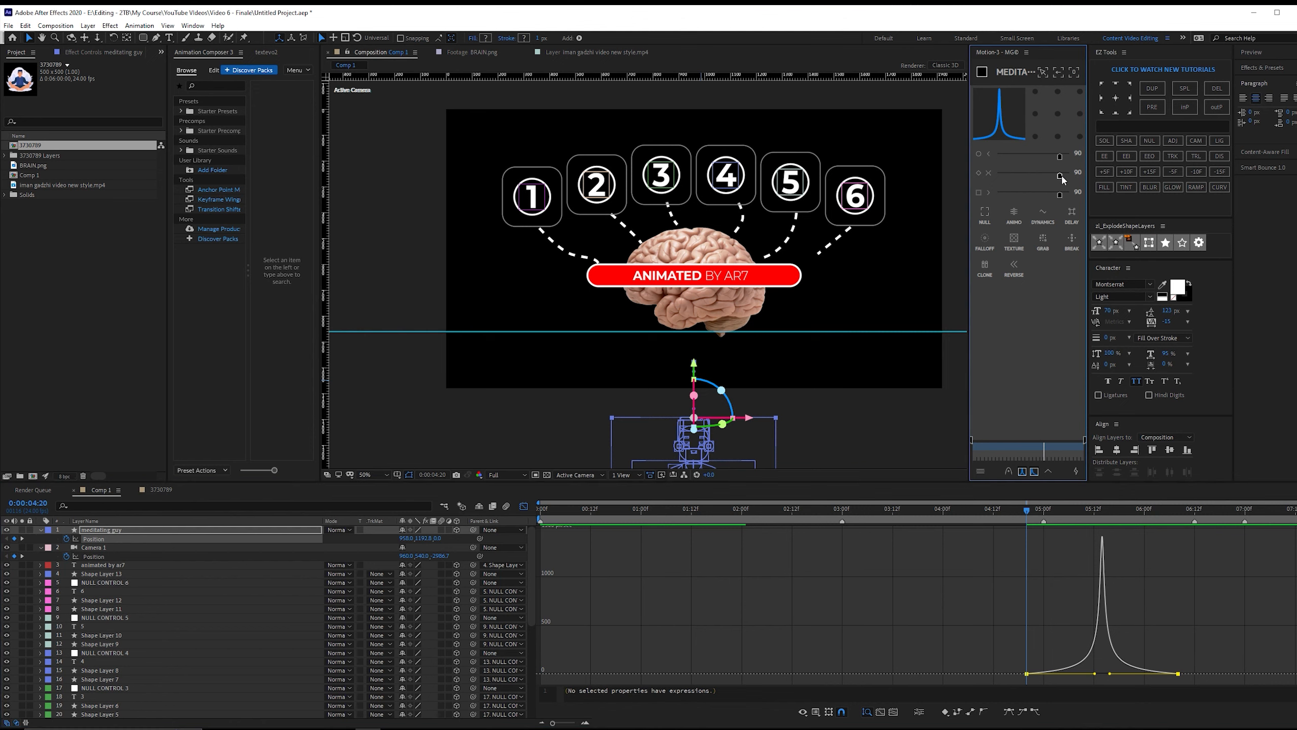
Show and solo the reference video layer, and scrub through its transition to the character scene.
scroll(123, 684, "down", 5)
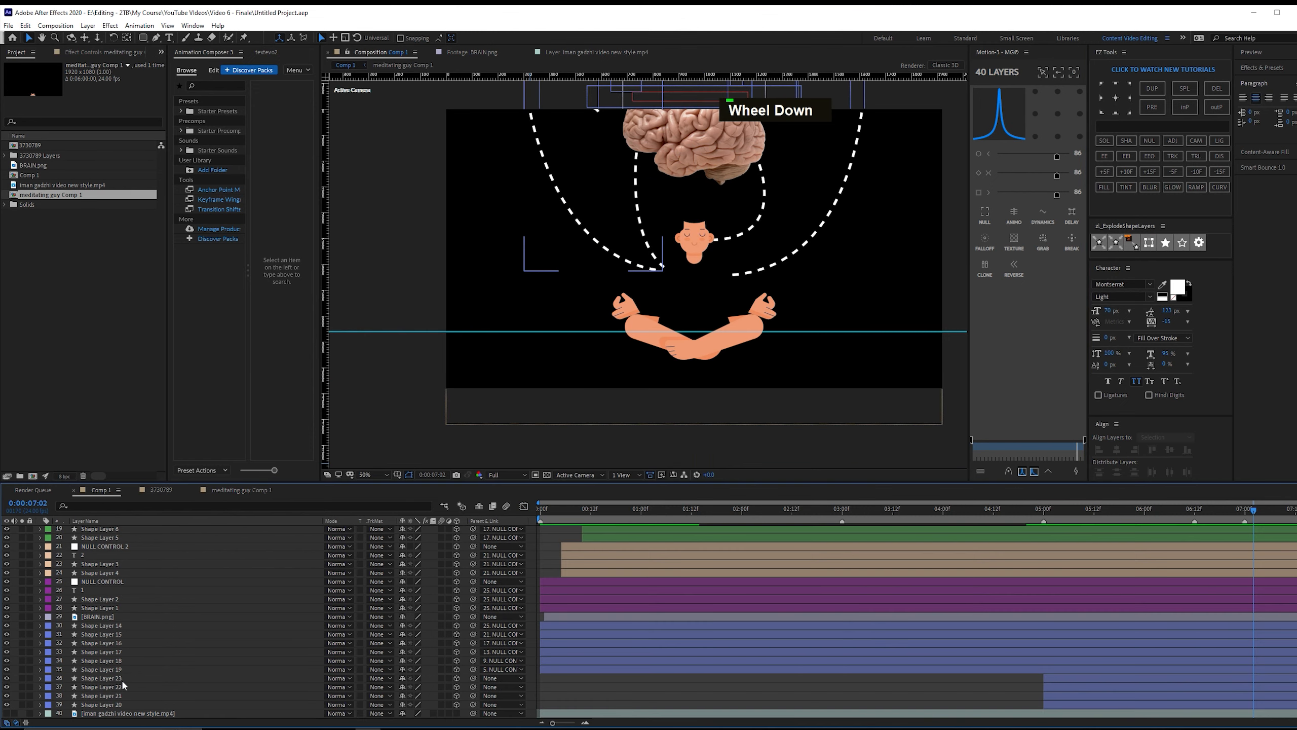
left_click(7, 713)
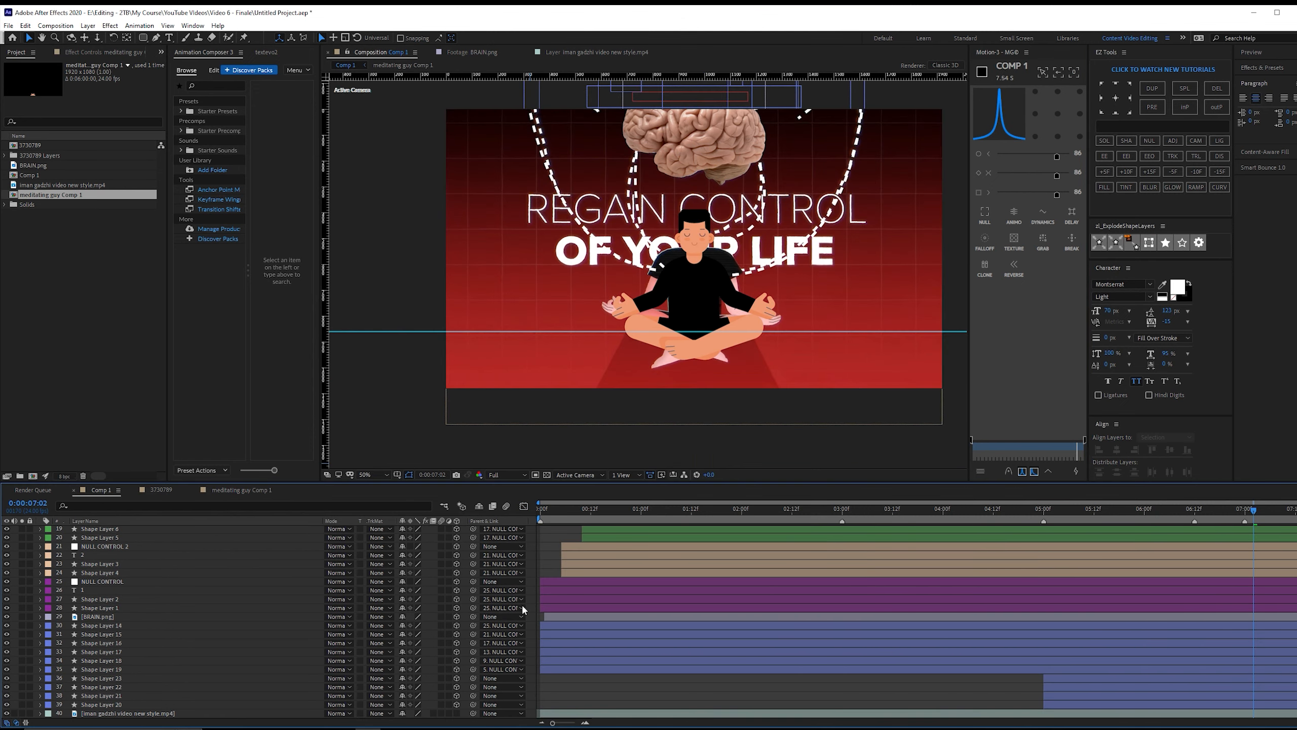
left_click(21, 713)
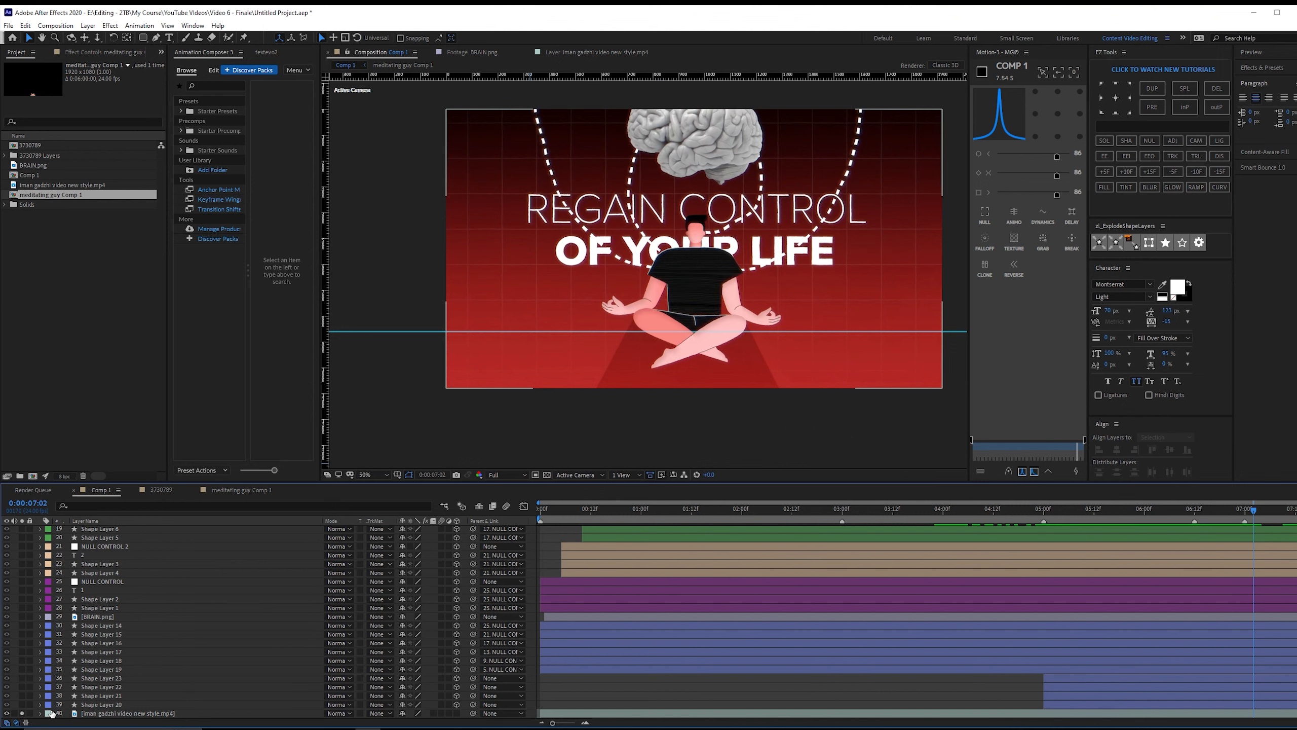
left_click_drag(945, 509, 1153, 508)
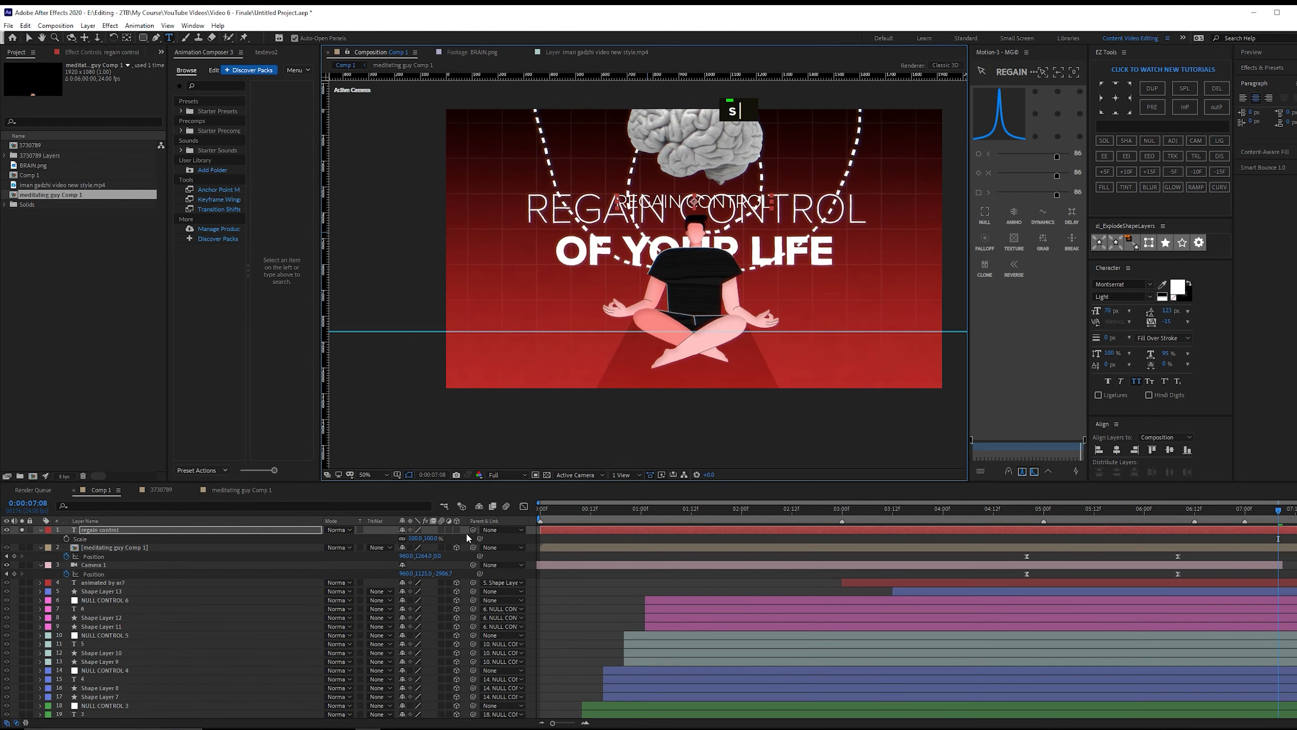
Scale the "regain control" text to 217% and position it over the matching title line in the reference video.
left_click_drag(429, 538, 488, 534)
key("v")
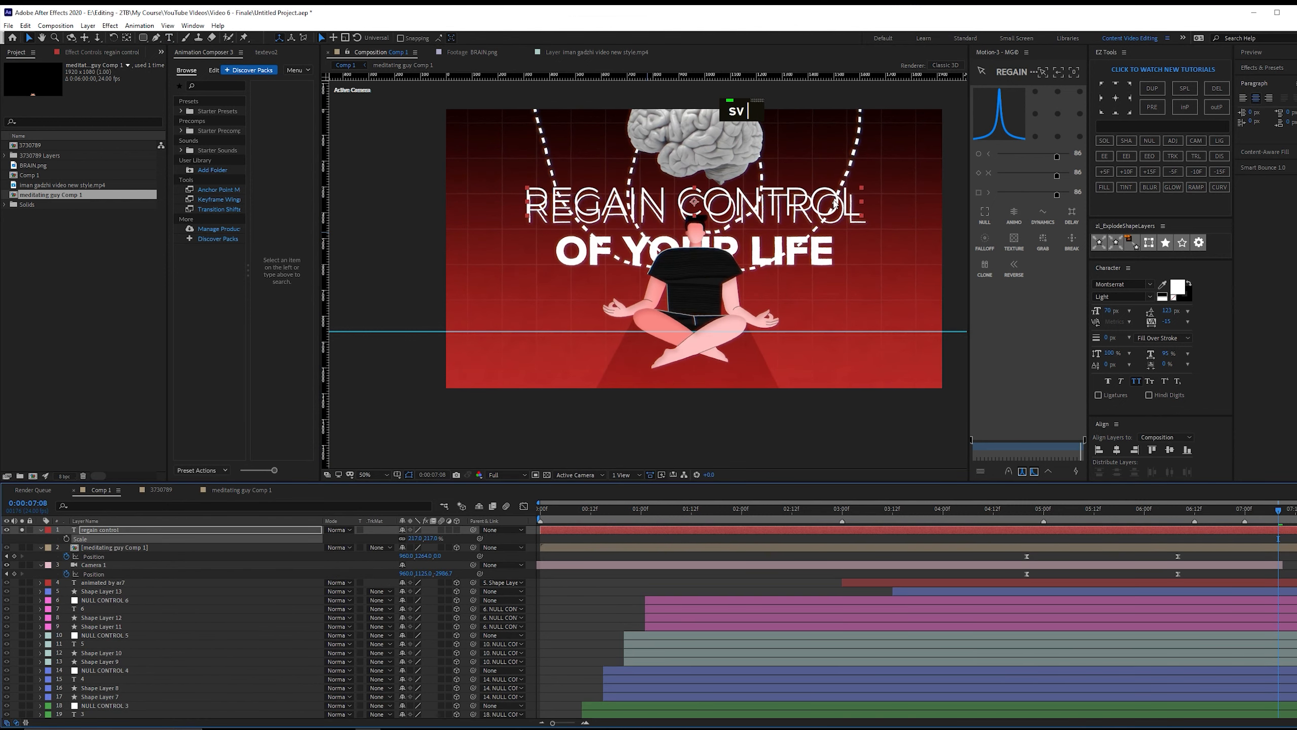
left_click_drag(838, 205, 837, 212)
Add a second line reading "OF YOUR LIFE" to the title text and center the layer's anchor point.
double_click(838, 212)
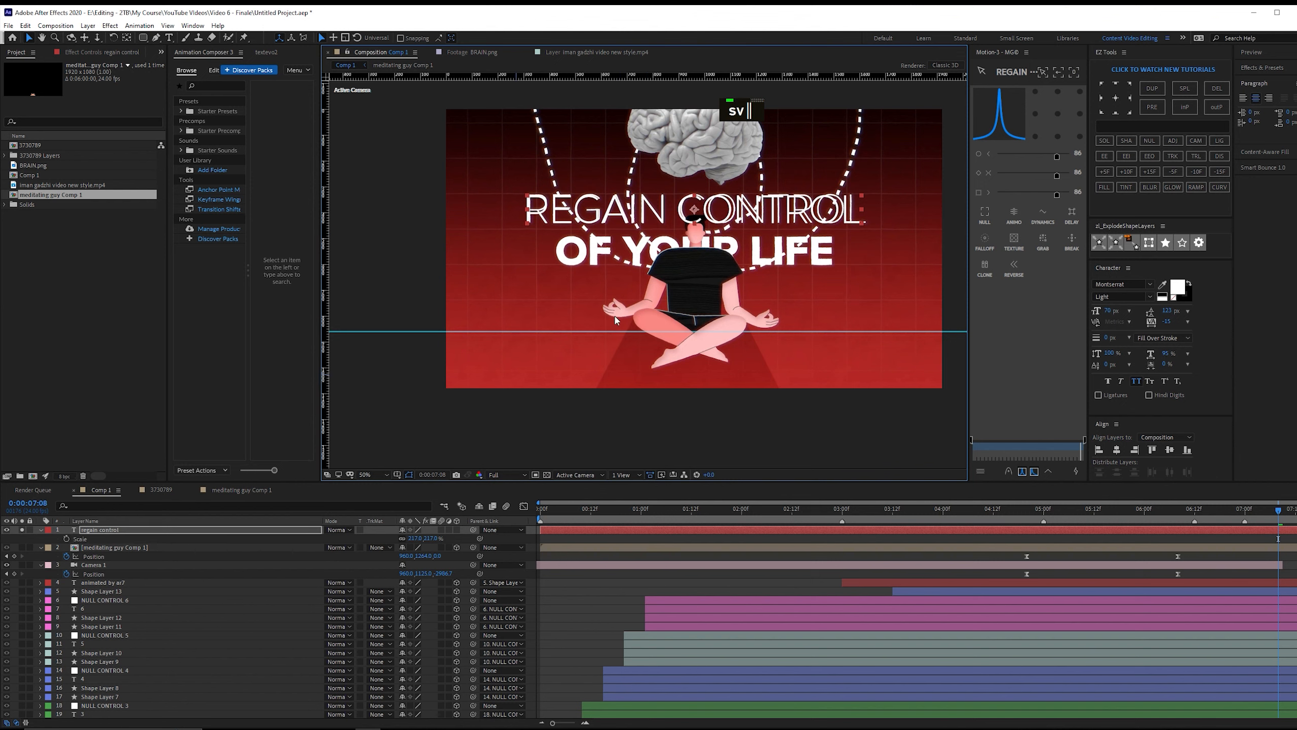
left_click(859, 205)
key("shift+Return")
type("OF YOUR LIFE")
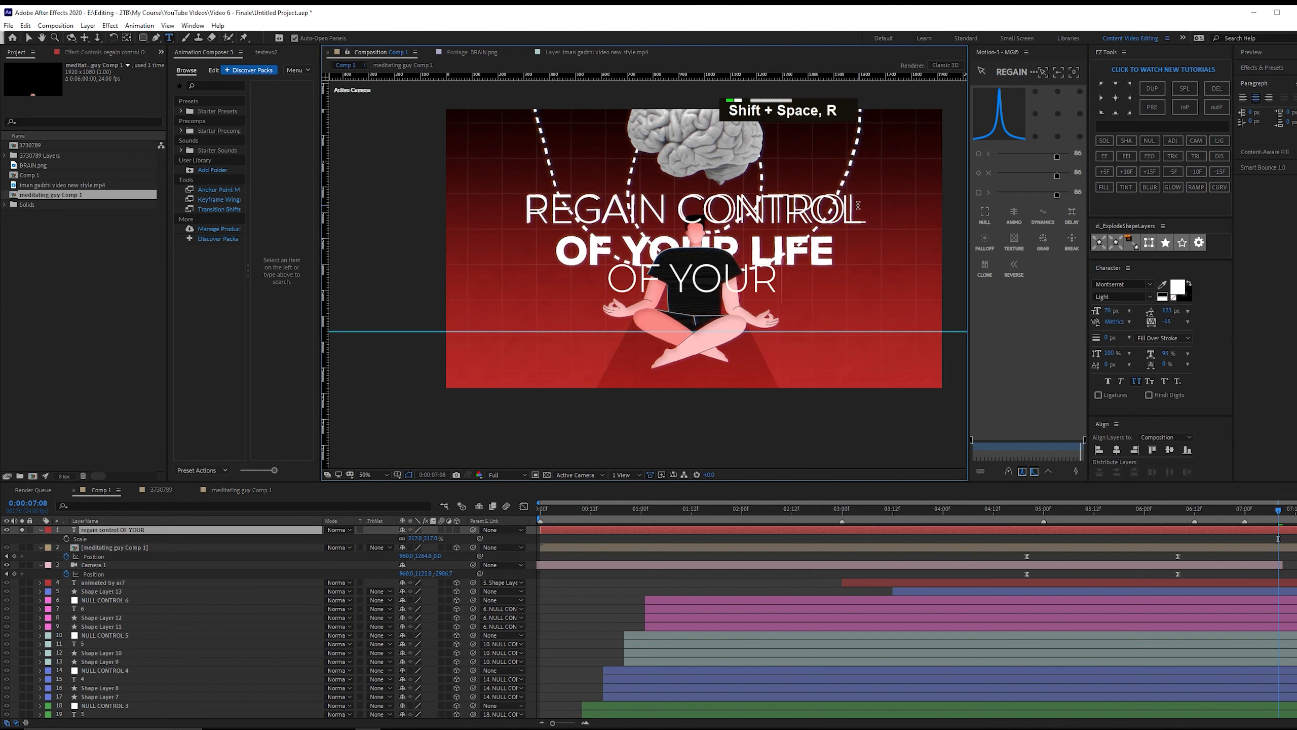
key("ctrl+Return")
key("ctrl+alt+Home")
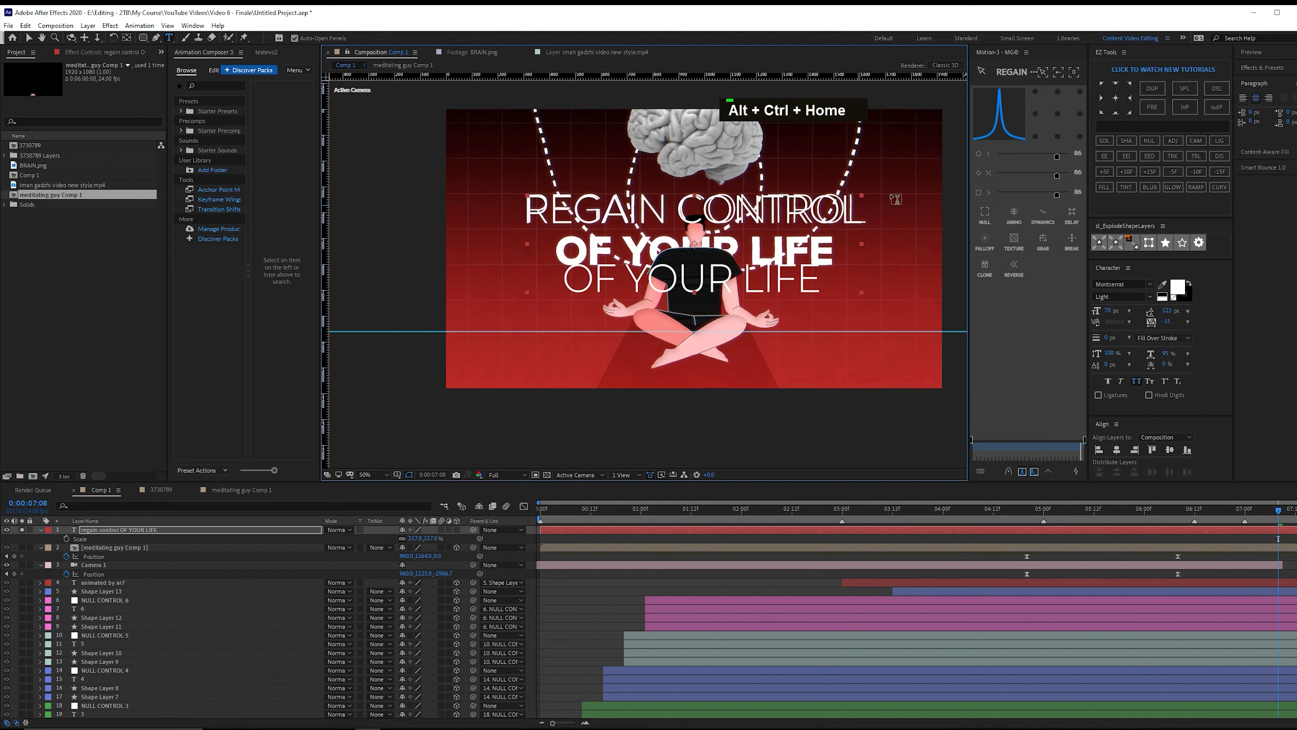
Set the title's leading to 74 px and its "OF YOUR LIFE" line to ExtraBold.
left_click_drag(1169, 315, 945, 292)
double_click(868, 258)
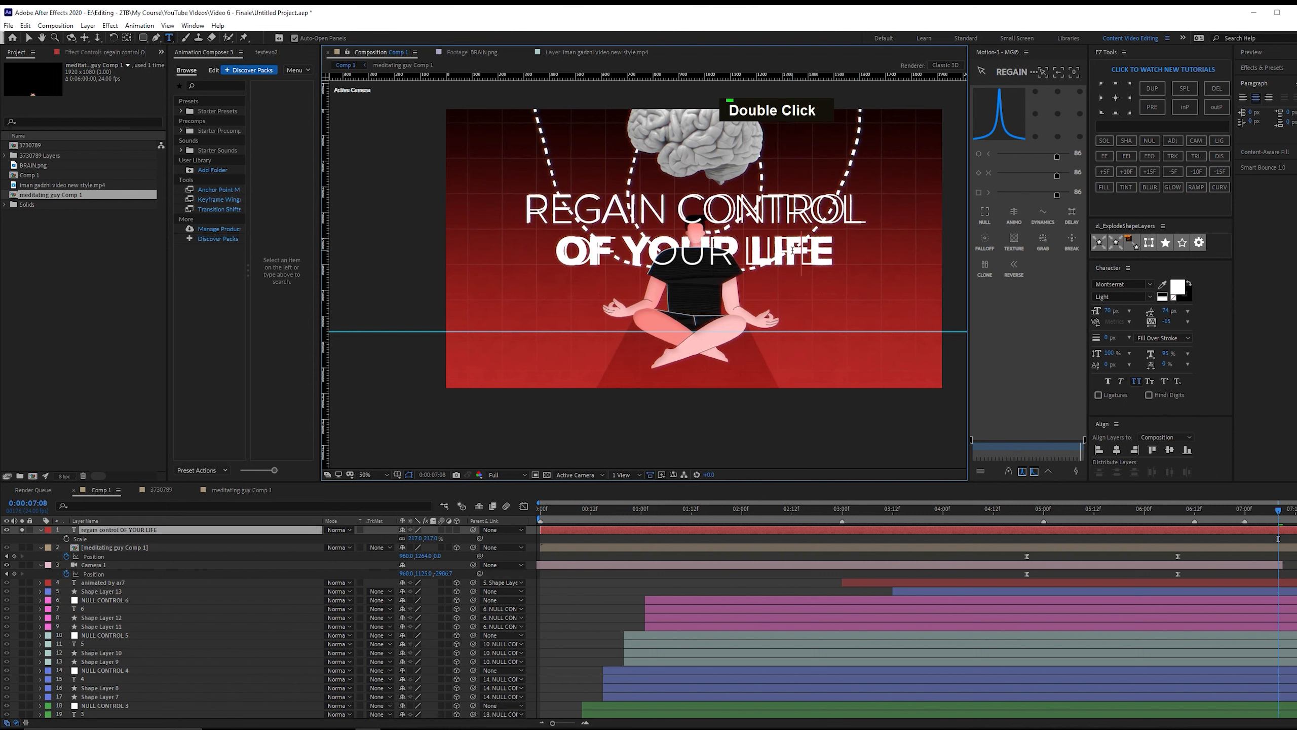
left_click_drag(834, 253, 552, 256)
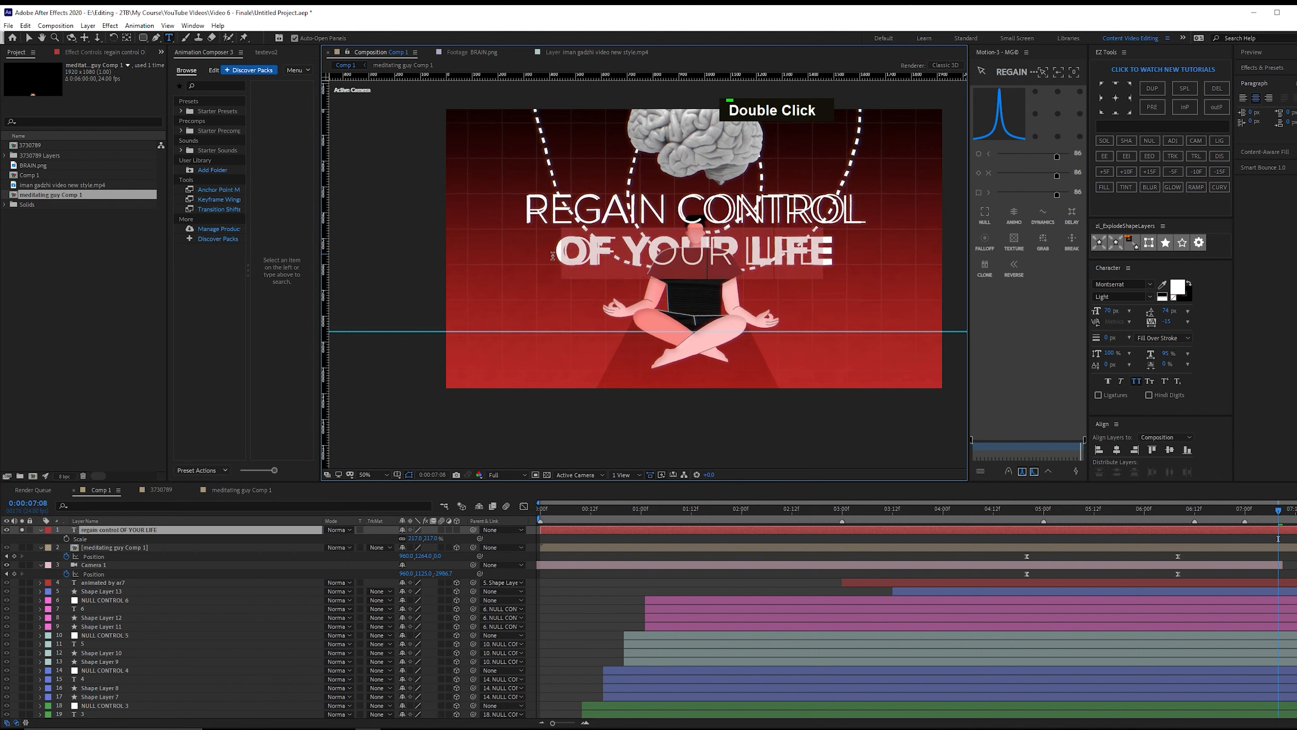
left_click(1147, 296)
left_click(1123, 435)
left_click(1149, 297)
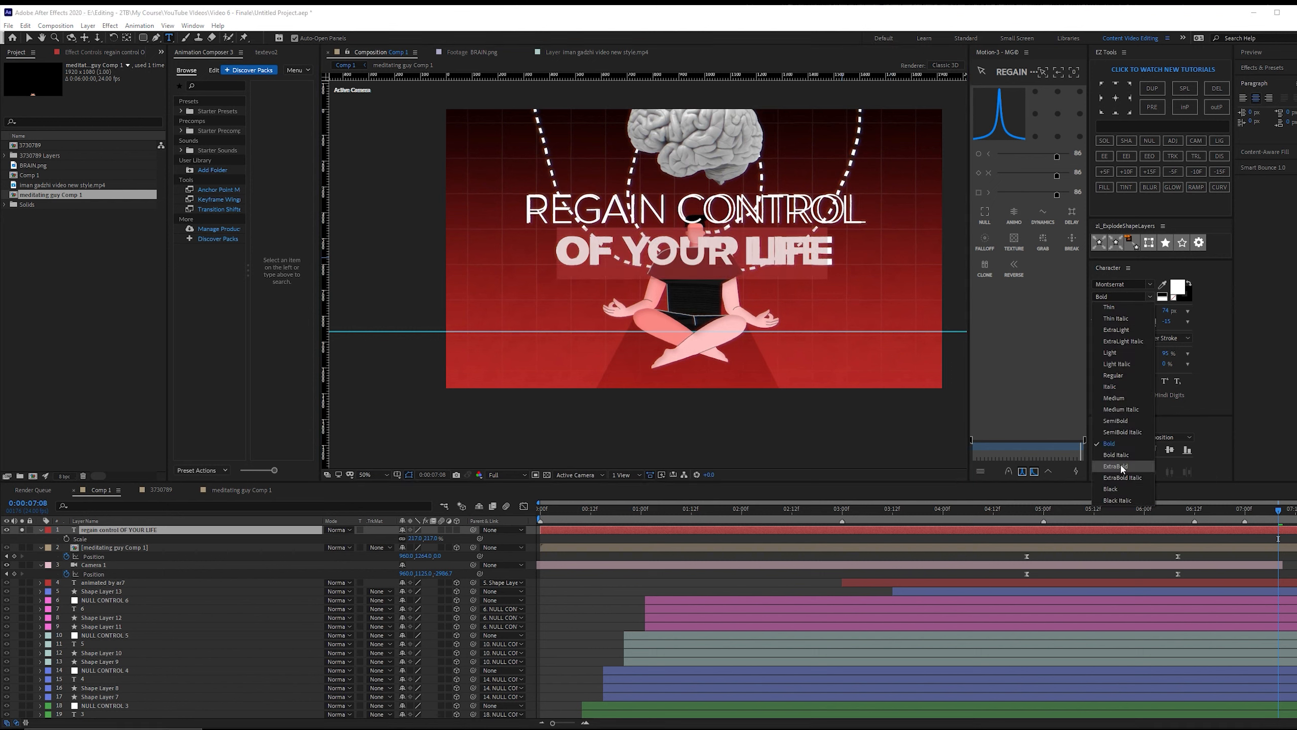
left_click(1120, 468)
left_click(749, 570)
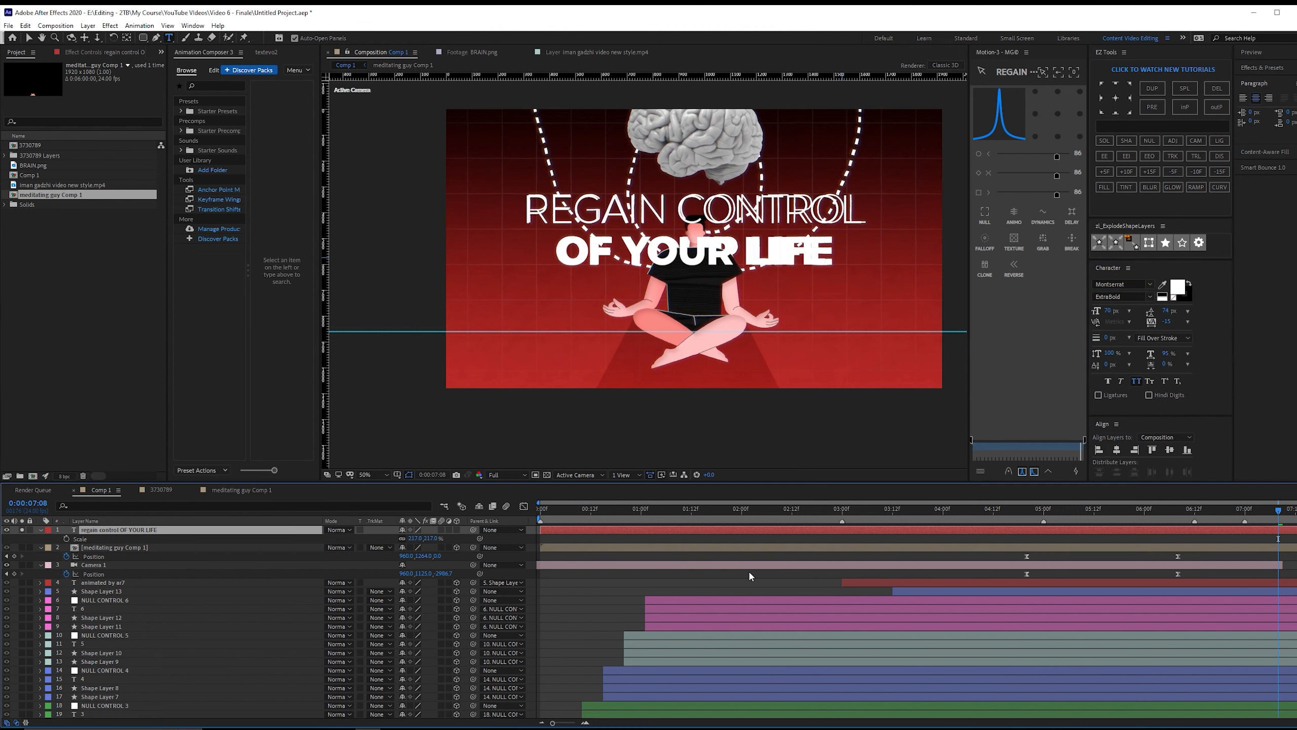
Make the title text a 3D layer, center it in the view and align it over the reference title.
left_click(457, 530)
left_click(206, 532)
key("ctrl+Home")
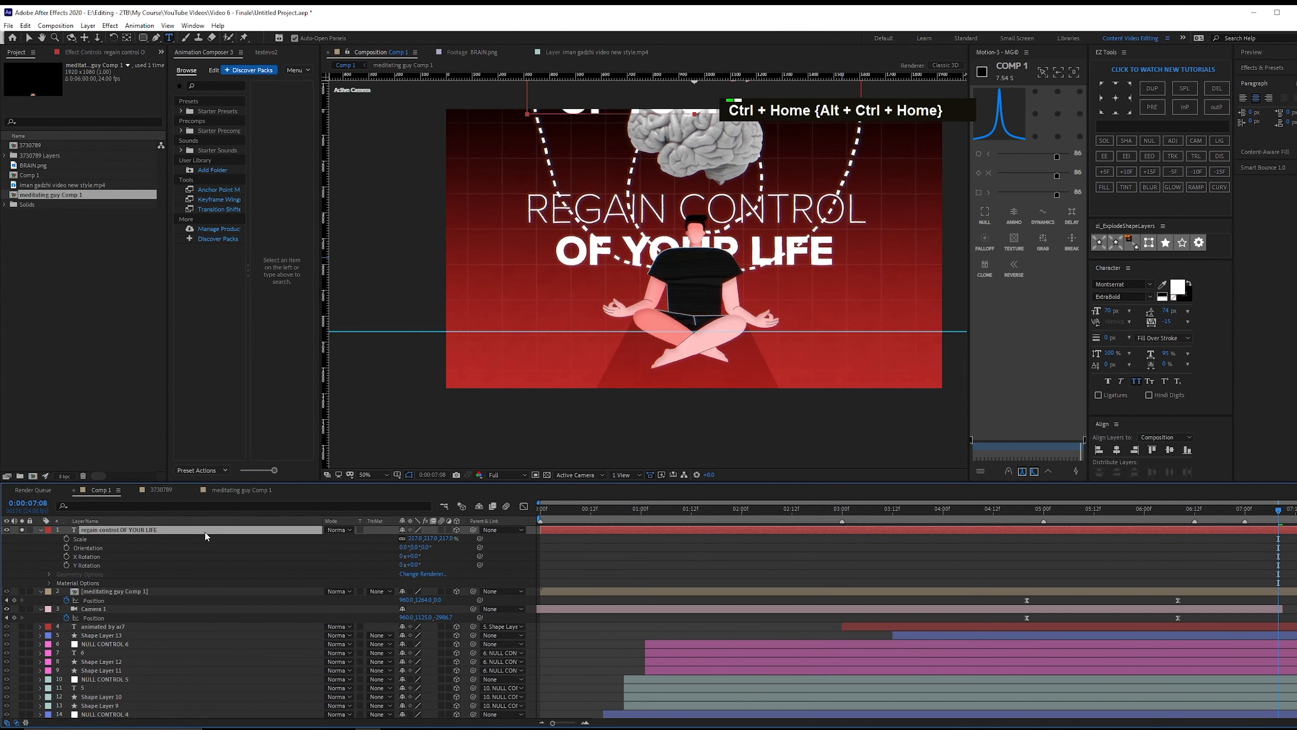
scroll(785, 269, "up", 2)
key("v")
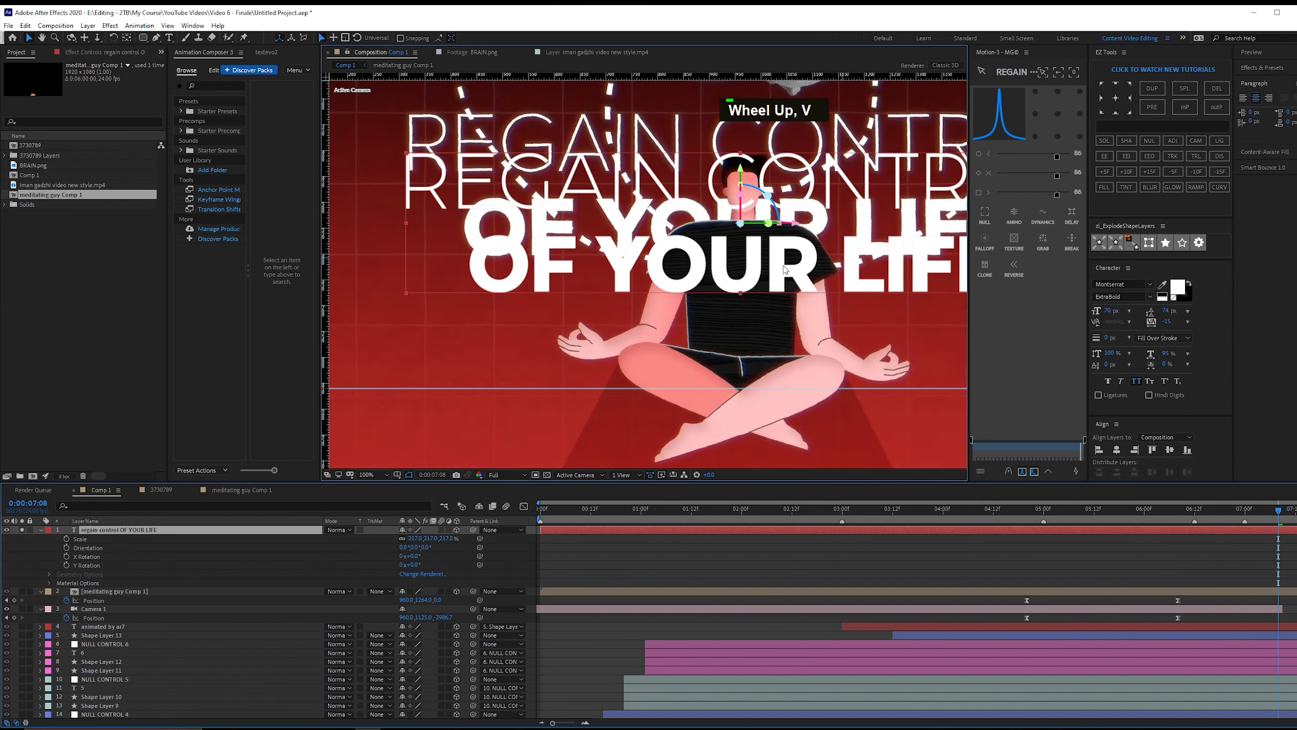
left_click_drag(785, 269, 786, 228)
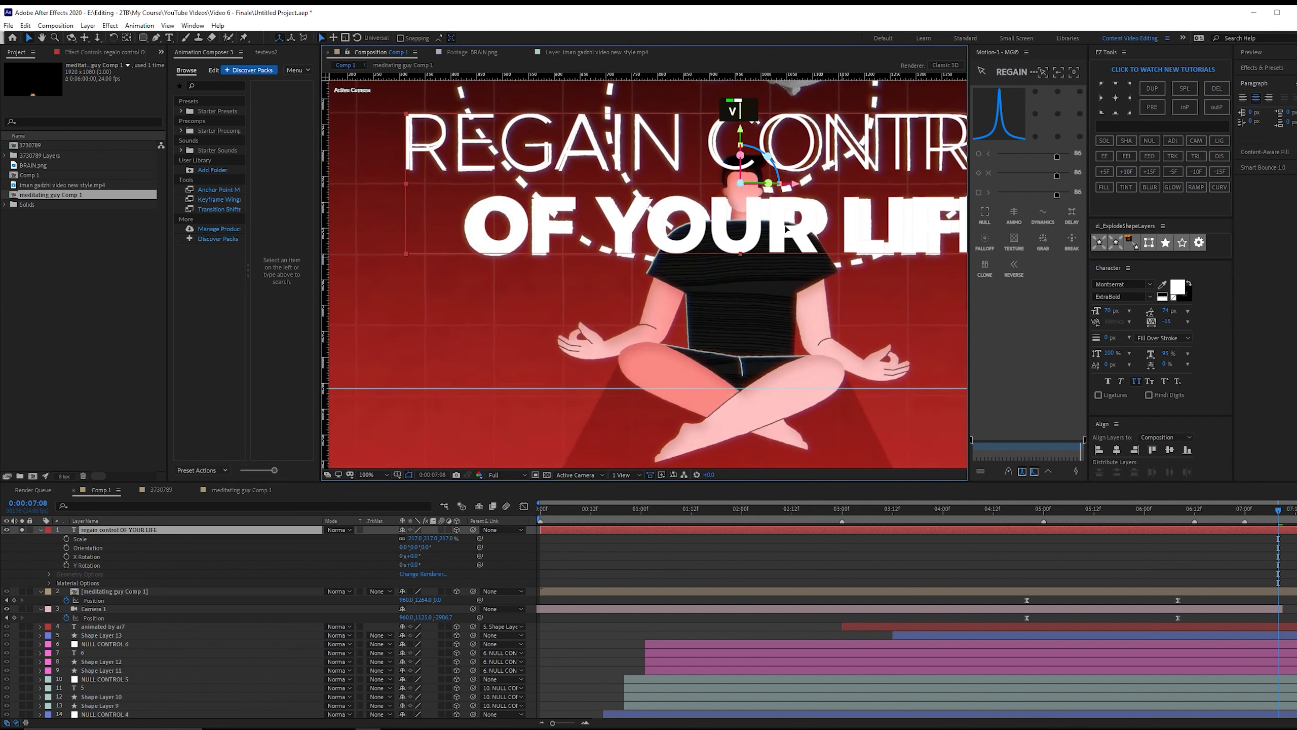
Move the title text layer to the lower end of the layer stack, directly above the reference video.
key("ctrl+a")
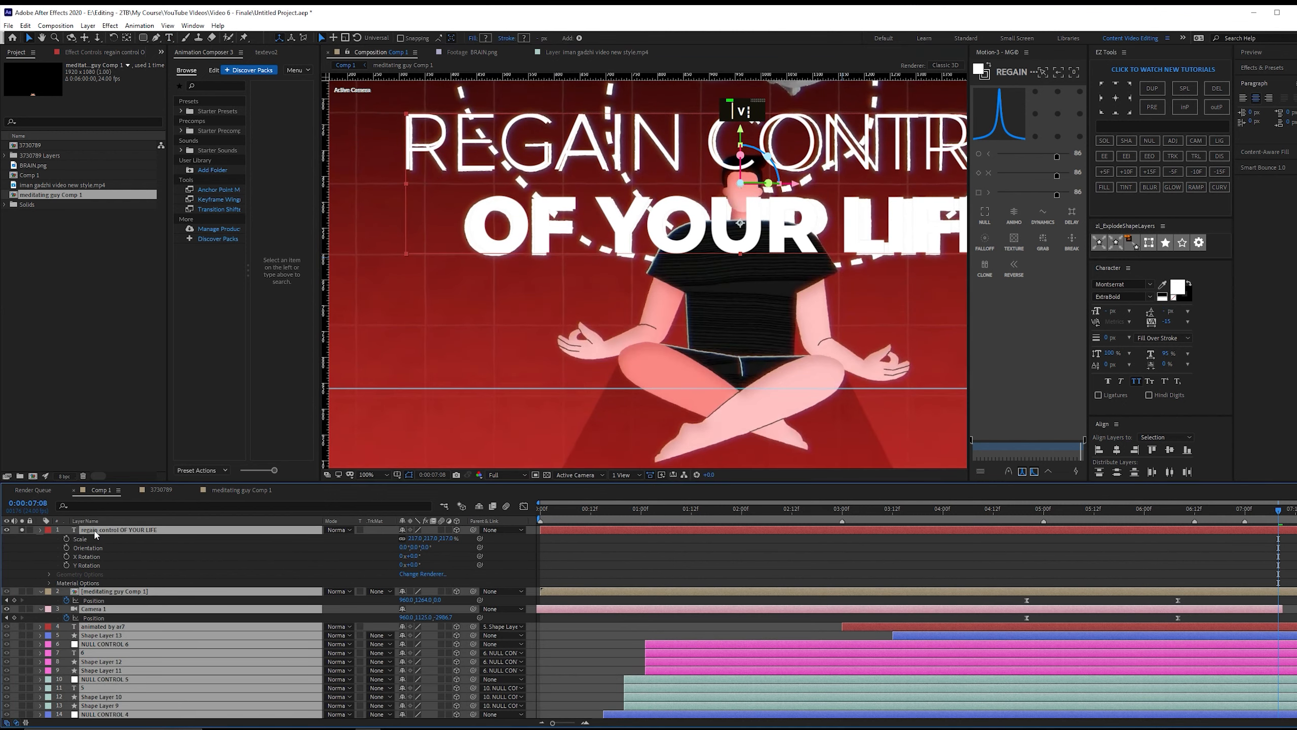
double_click(168, 531)
key("F2")
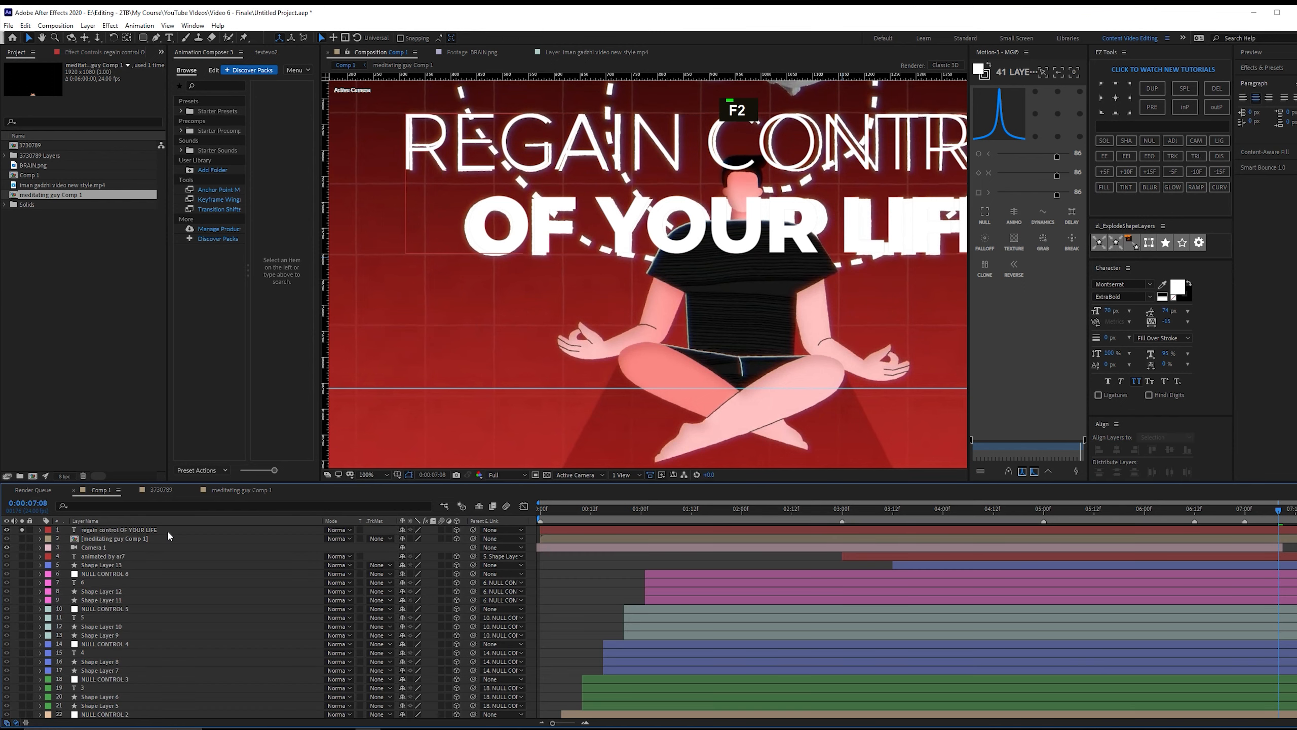
left_click(166, 529)
key("ctrl+x")
scroll(171, 612, "down", 6)
left_click(110, 713)
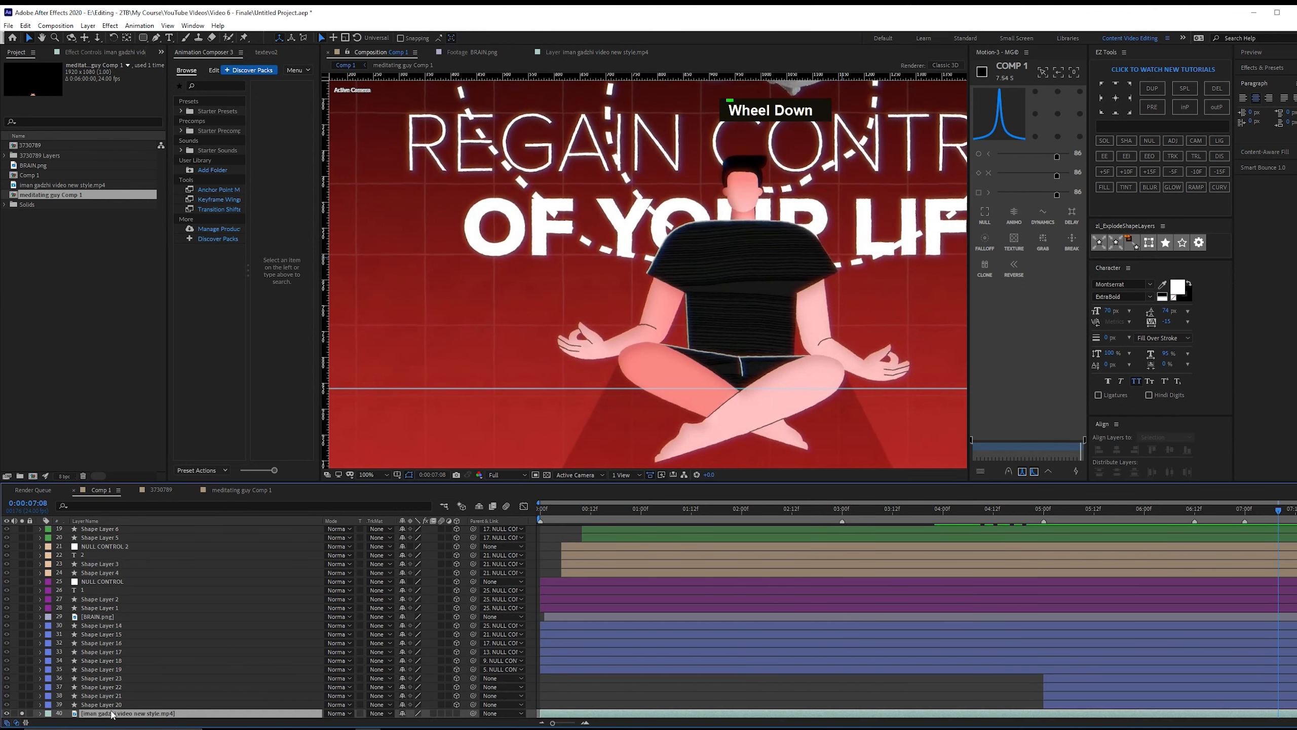
key("ctrl+v")
scroll(275, 660, "down", 1)
Turn off solo on the reference video and title text layers, hide the reference video and deselect everything.
left_click(21, 713)
key("comma")
left_click(22, 705)
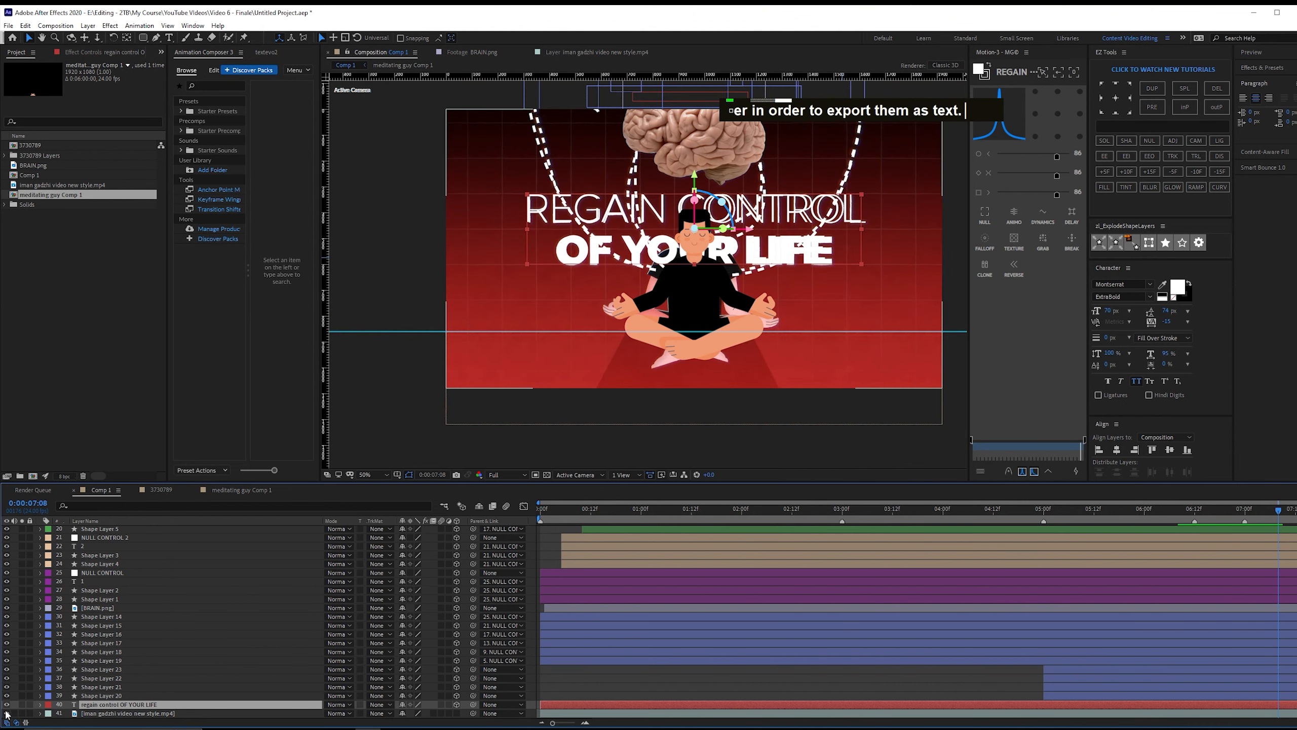
left_click(7, 713)
key("F2")
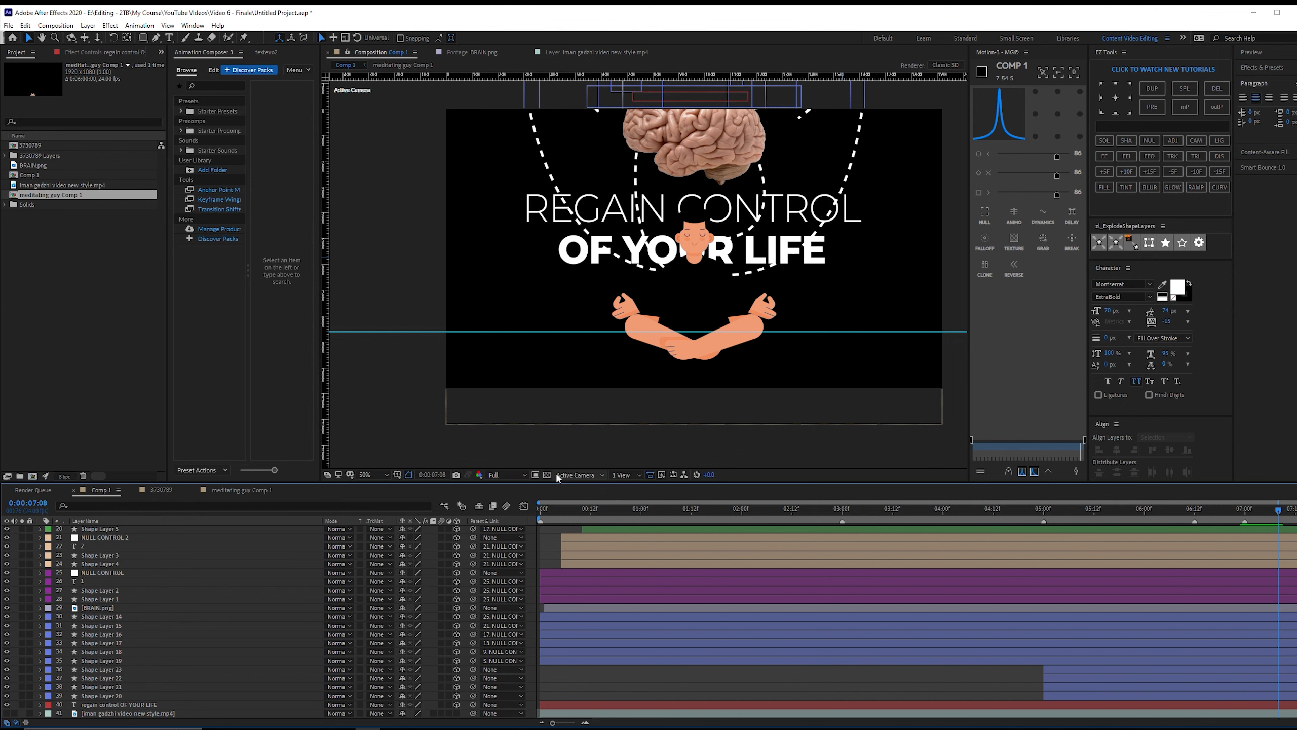
Reveal the position keyframes of the meditating guy Comp 1 layer and parent the title text layer to it at 0:00:06:09.
left_click_drag(1121, 510, 1069, 510)
left_click(179, 704)
scroll(180, 689, "up", 6)
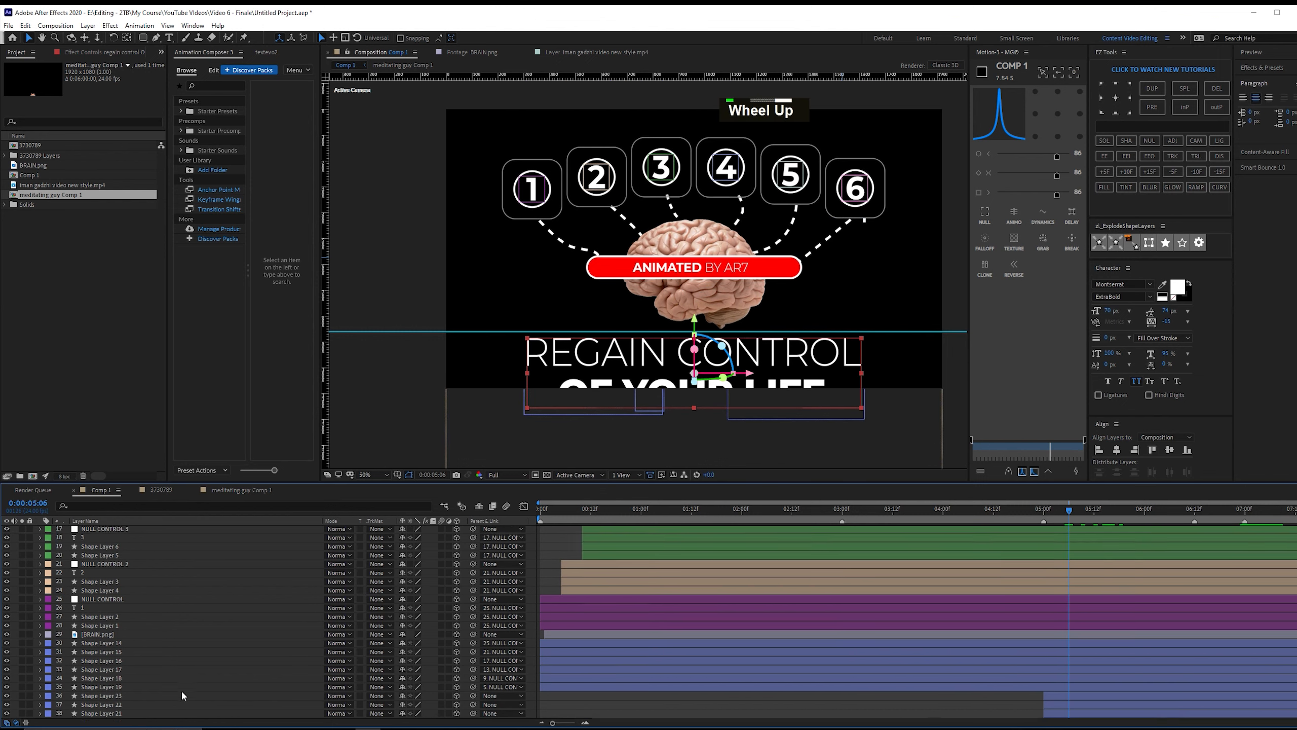
scroll(235, 671, "down", 3)
scroll(238, 671, "up", 3)
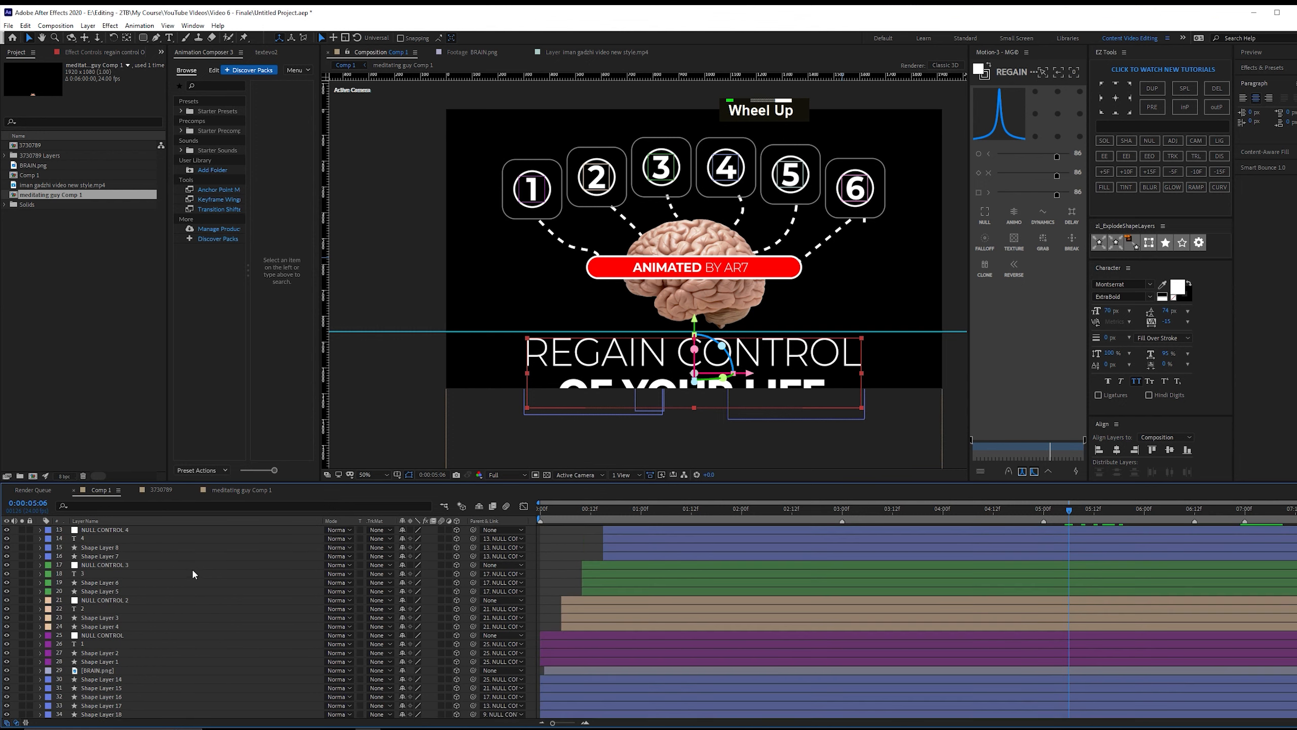
left_click(148, 530)
key("u")
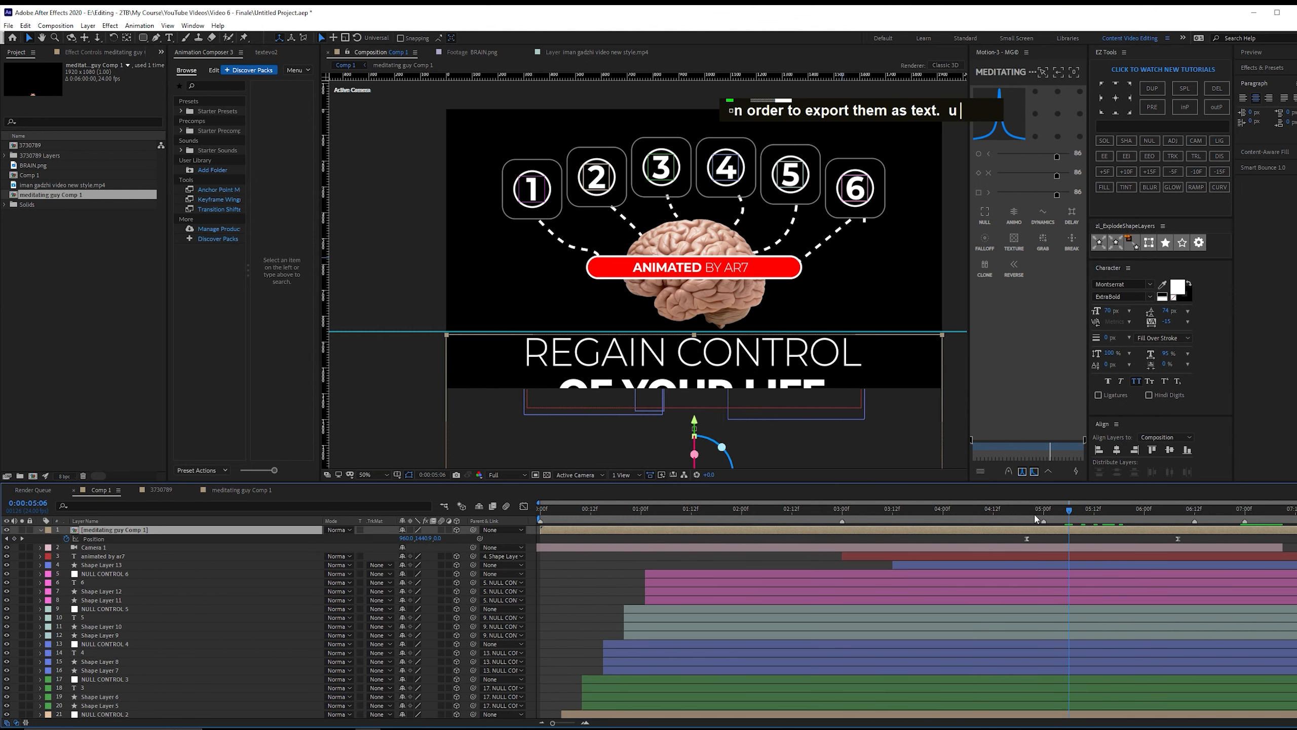
key("space")
scroll(219, 700, "down", 5)
left_click(219, 704)
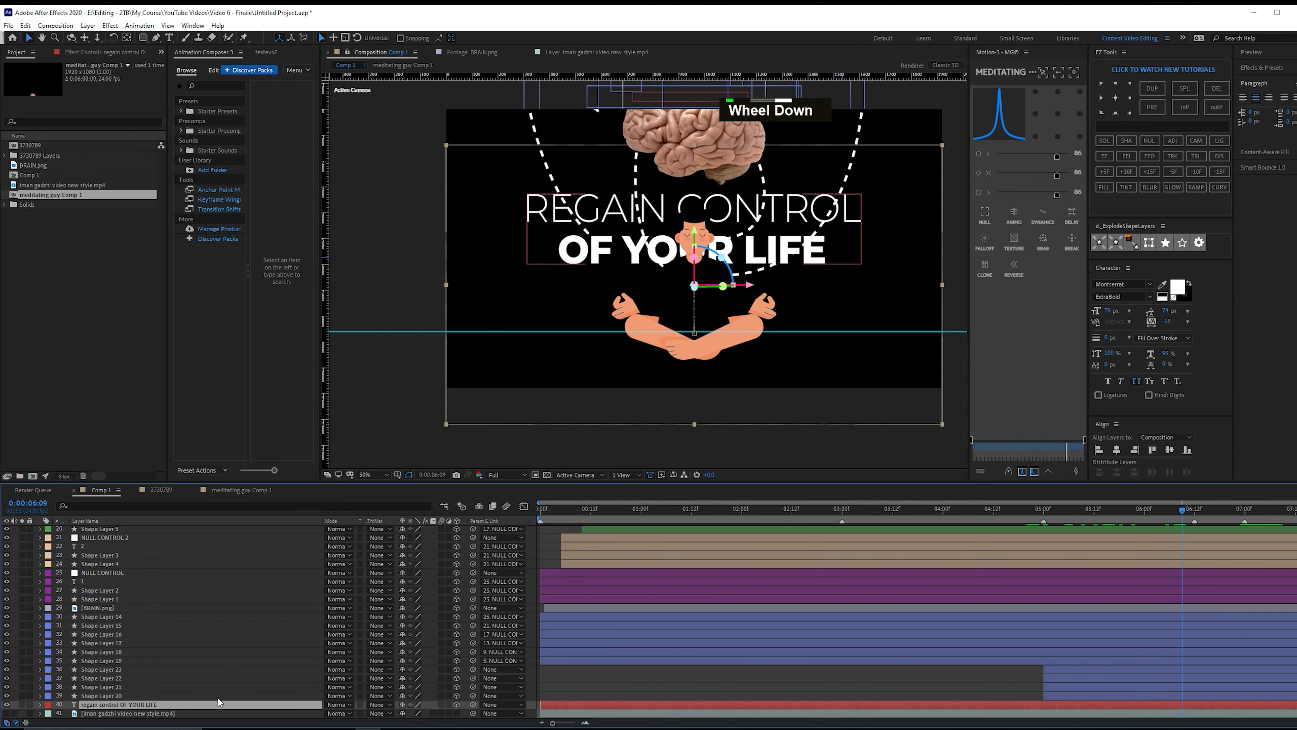
left_click_drag(473, 704, 214, 528)
Preview the parented title's rise and trim the title text layer so it starts at 0:00:05:00.
left_click_drag(1180, 512, 1048, 532)
key("space")
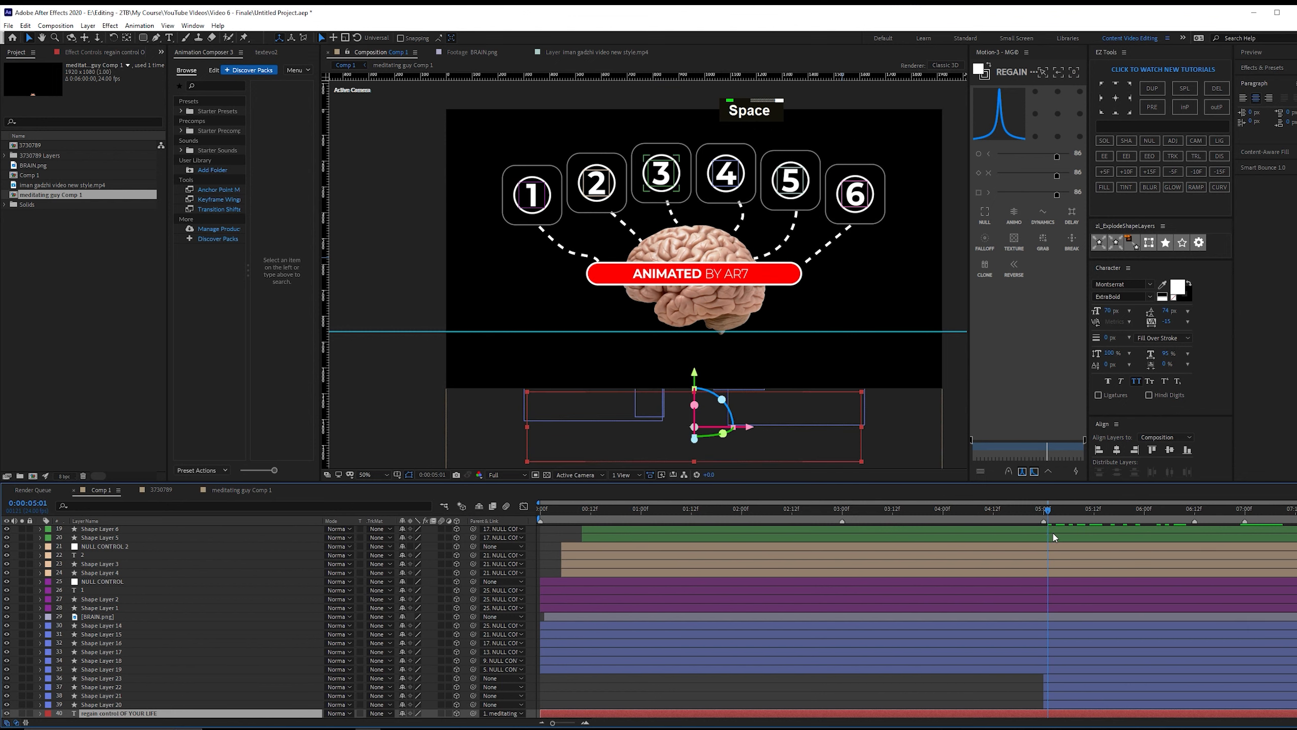
key("space")
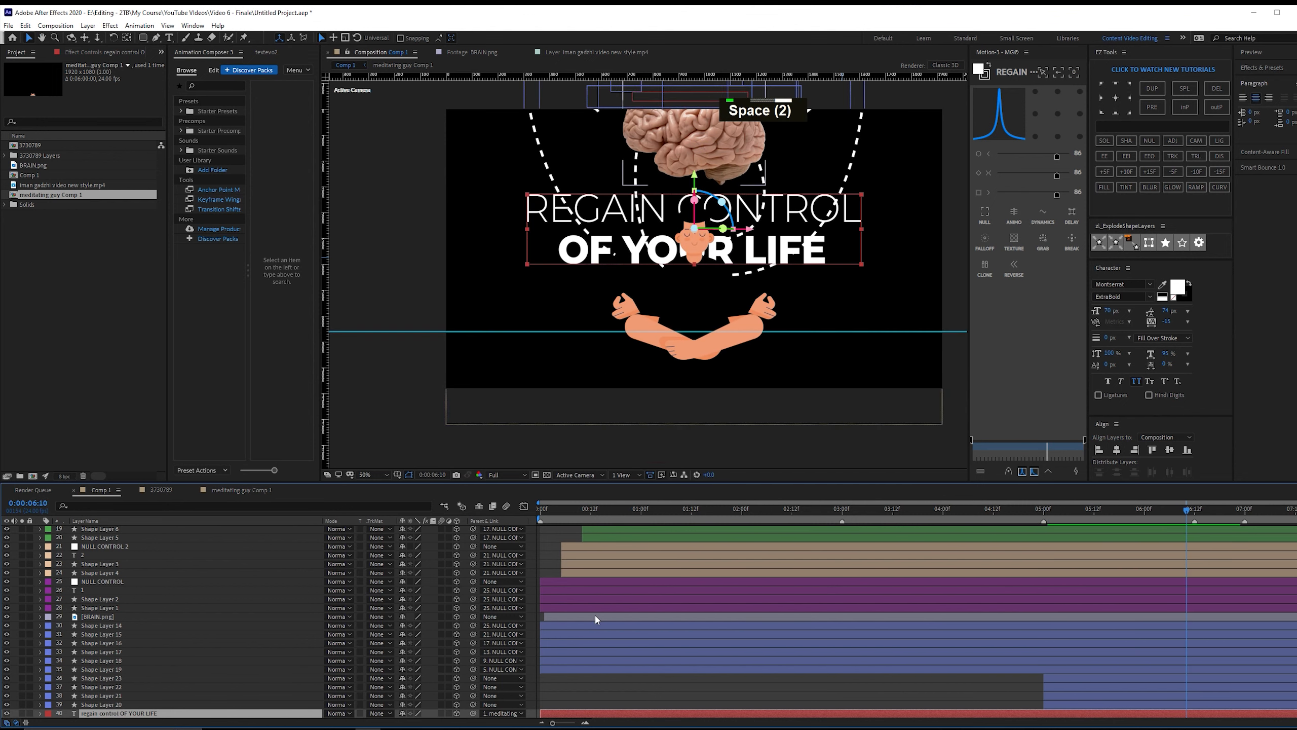
scroll(133, 662, "down", 1)
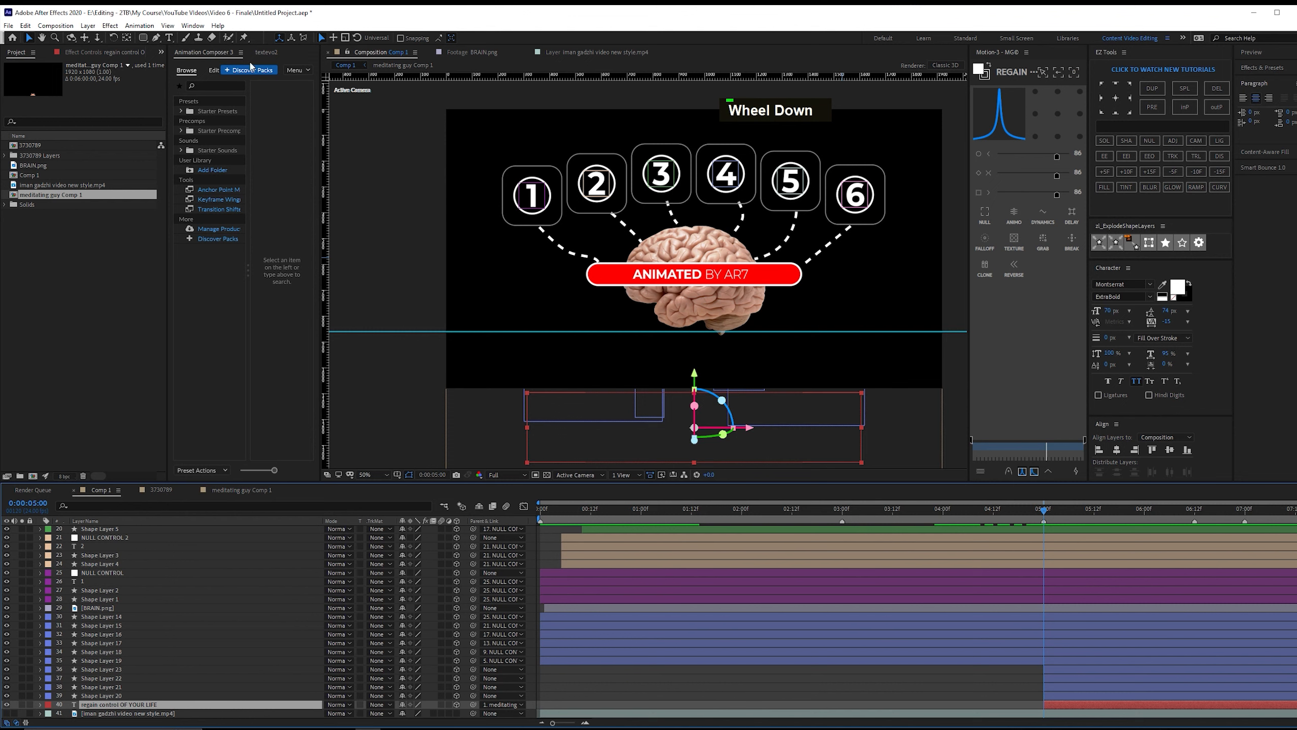
Add a TextEvo animation to the title text layer from 0:00:05:00 and scrub through its reveal.
left_click(268, 52)
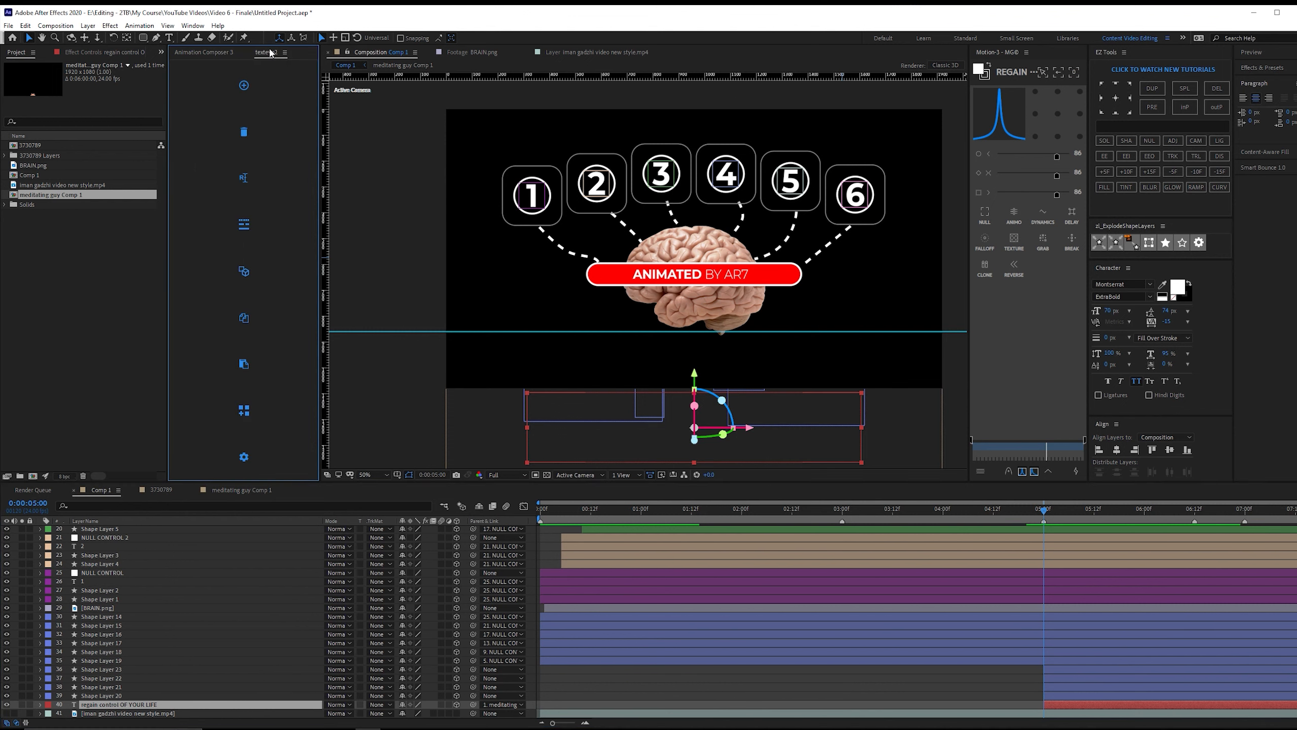
left_click(230, 98)
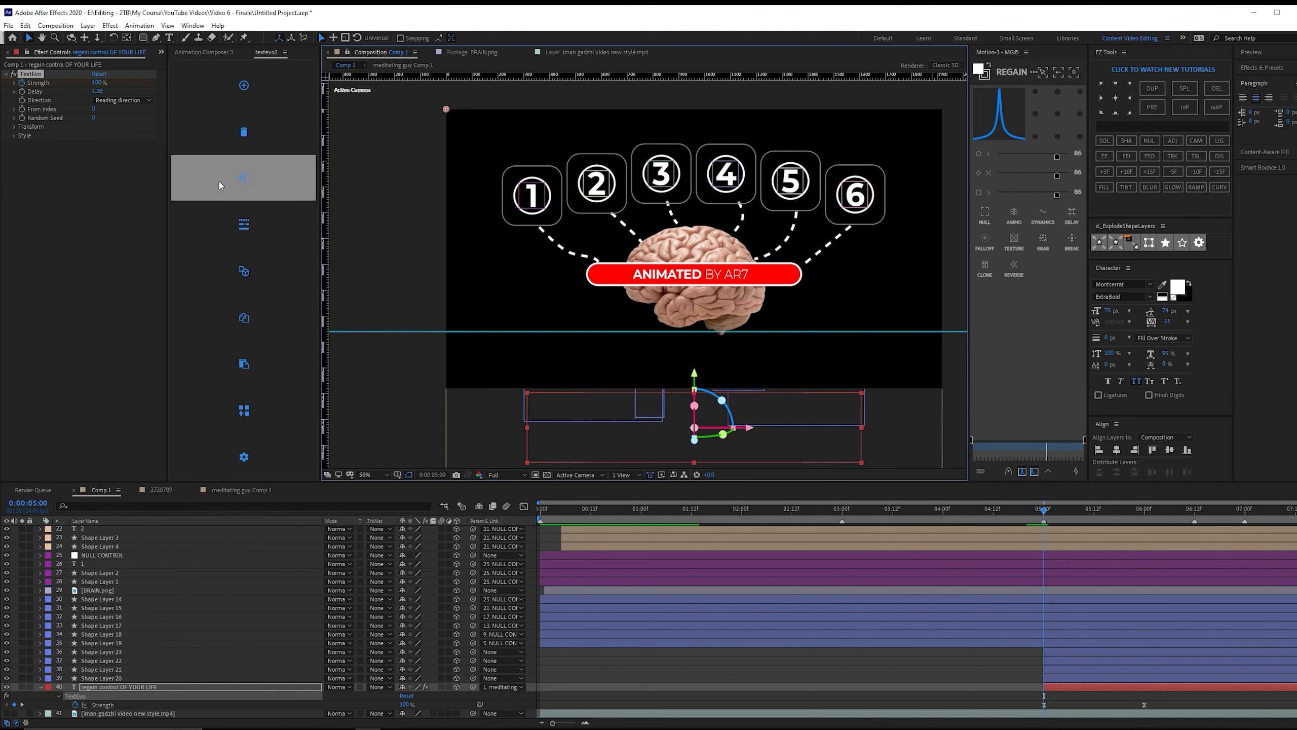
left_click(1106, 510)
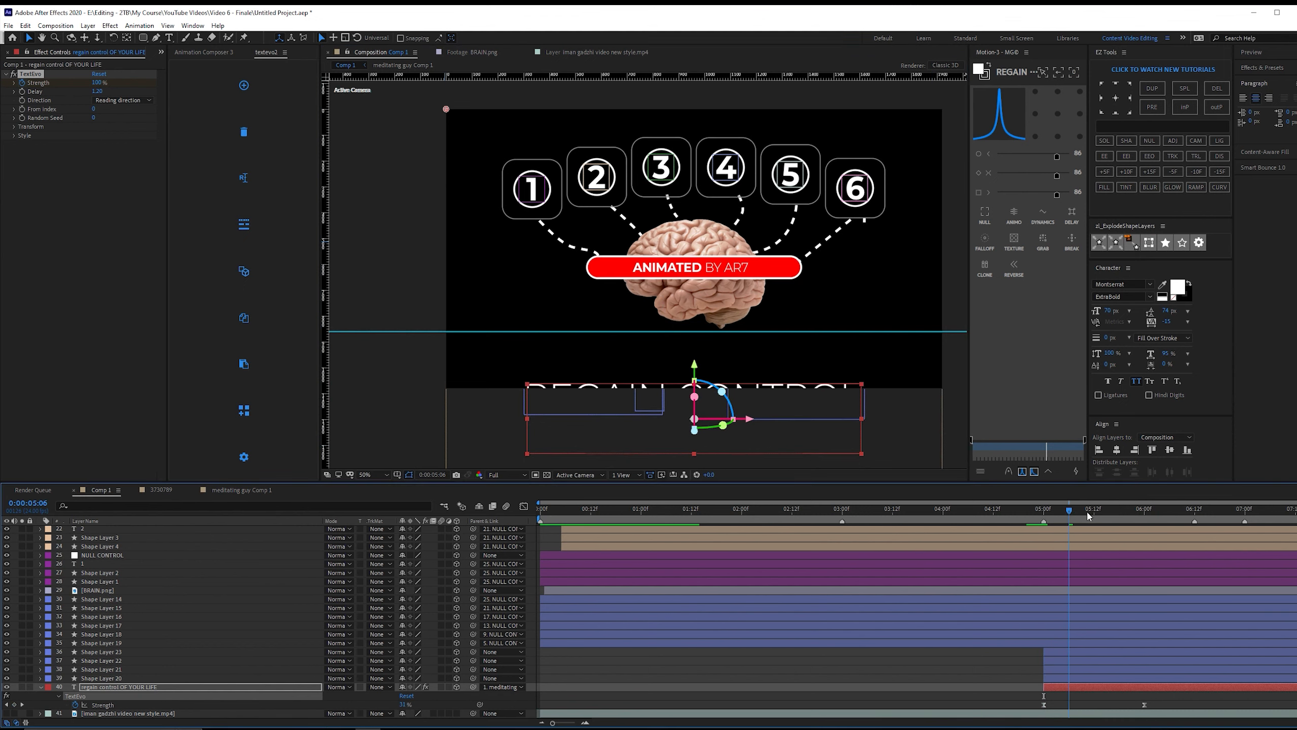
left_click_drag(1124, 519, 1042, 518)
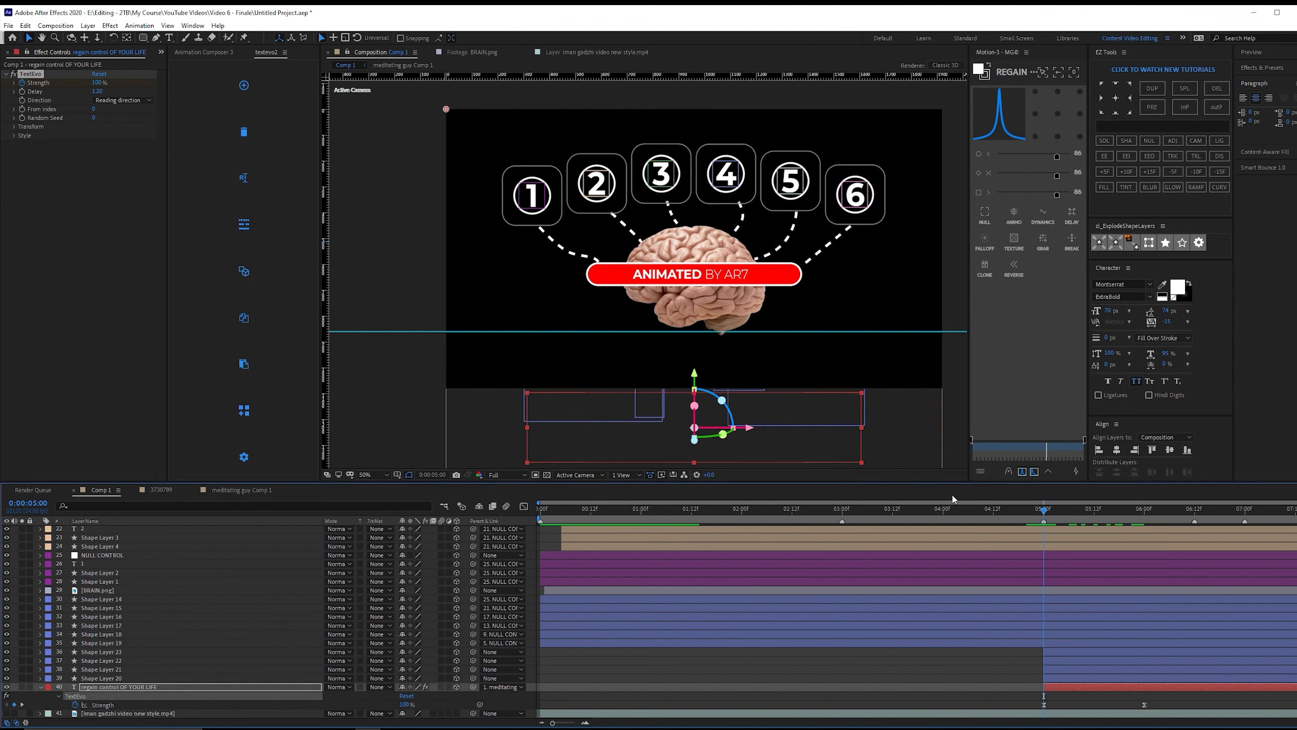
left_click(1065, 518)
left_click(1086, 517)
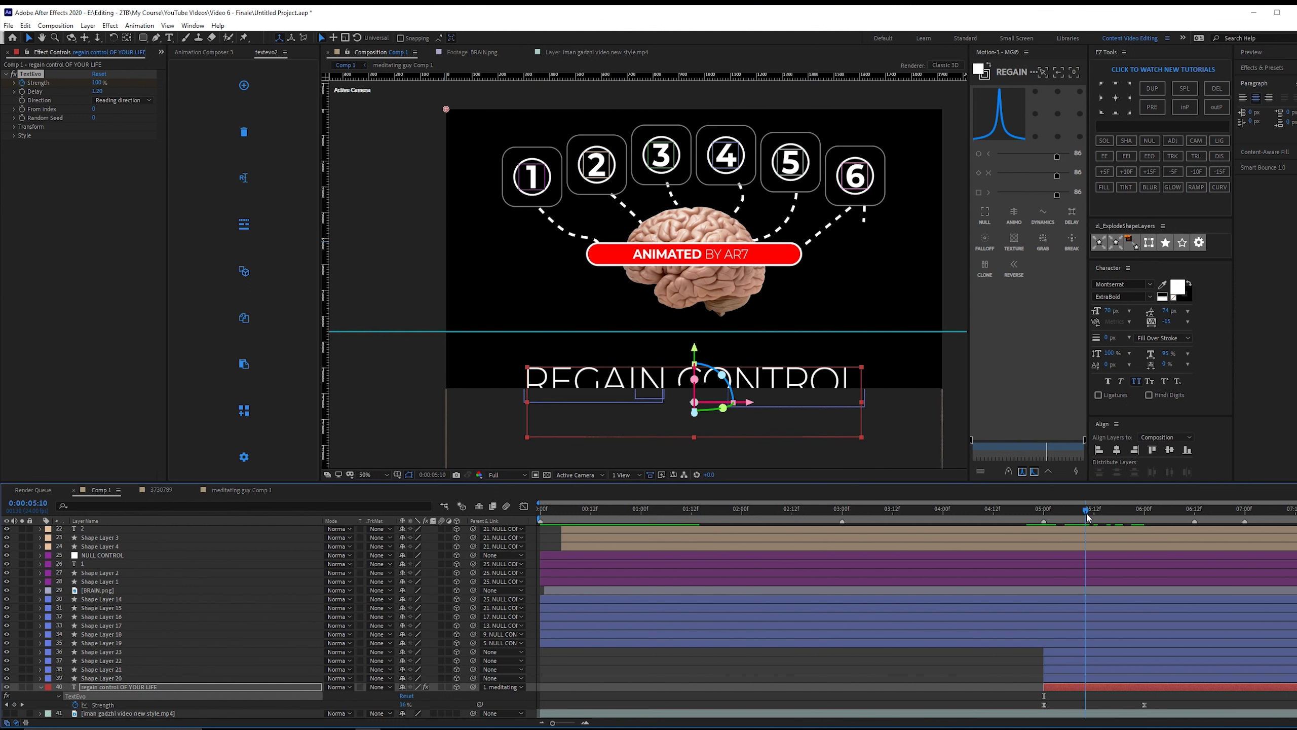
Set the Position X of the title's TextEvo transform to 95, undoing the extra adjustment.
left_click(14, 127)
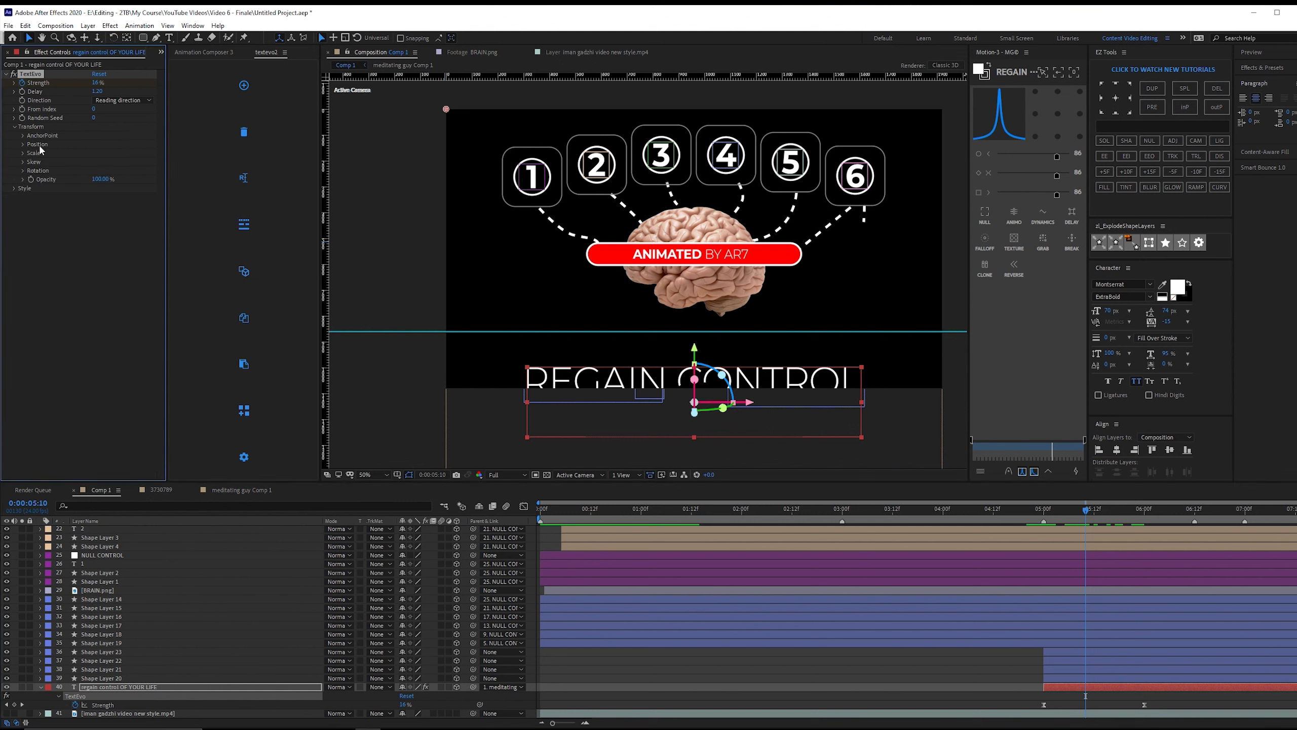
left_click(24, 144)
left_click_drag(96, 162, 149, 150)
key("ctrl+z")
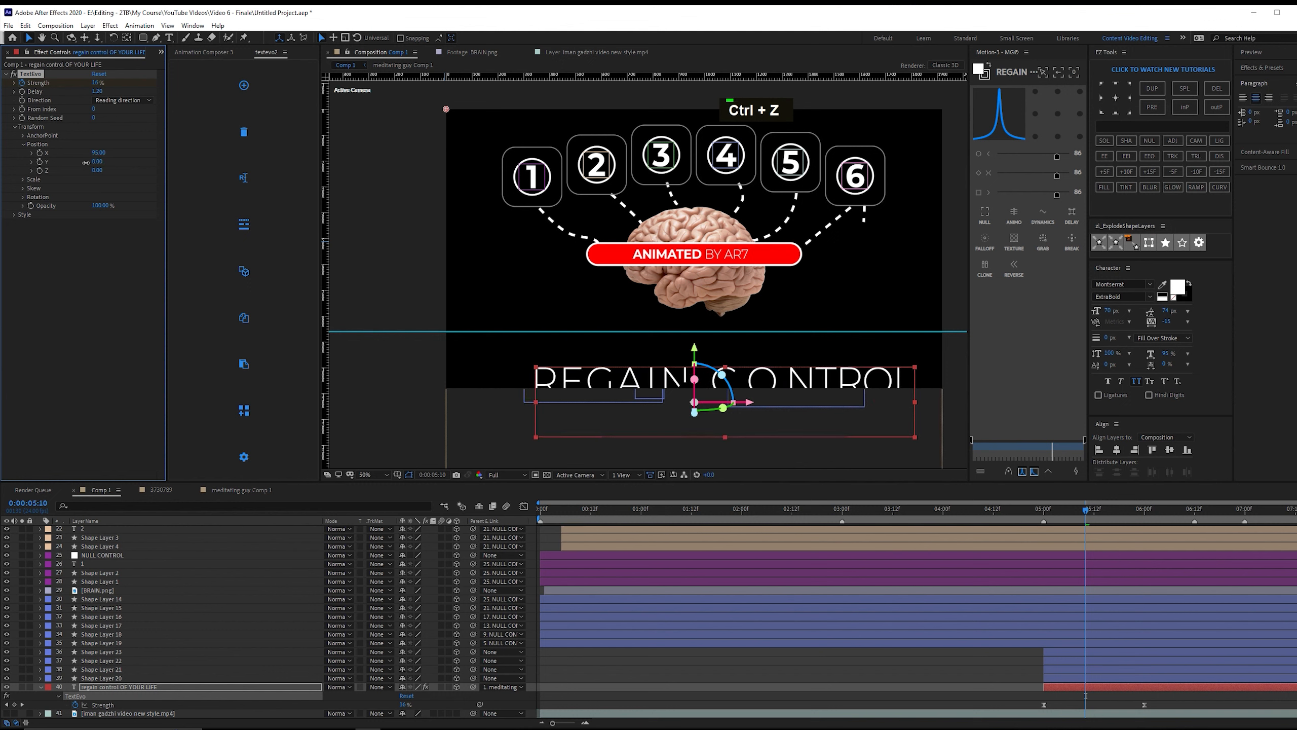
Set the title's TextEvo rotation to about 54° and its opacity to 0%.
left_click(23, 197)
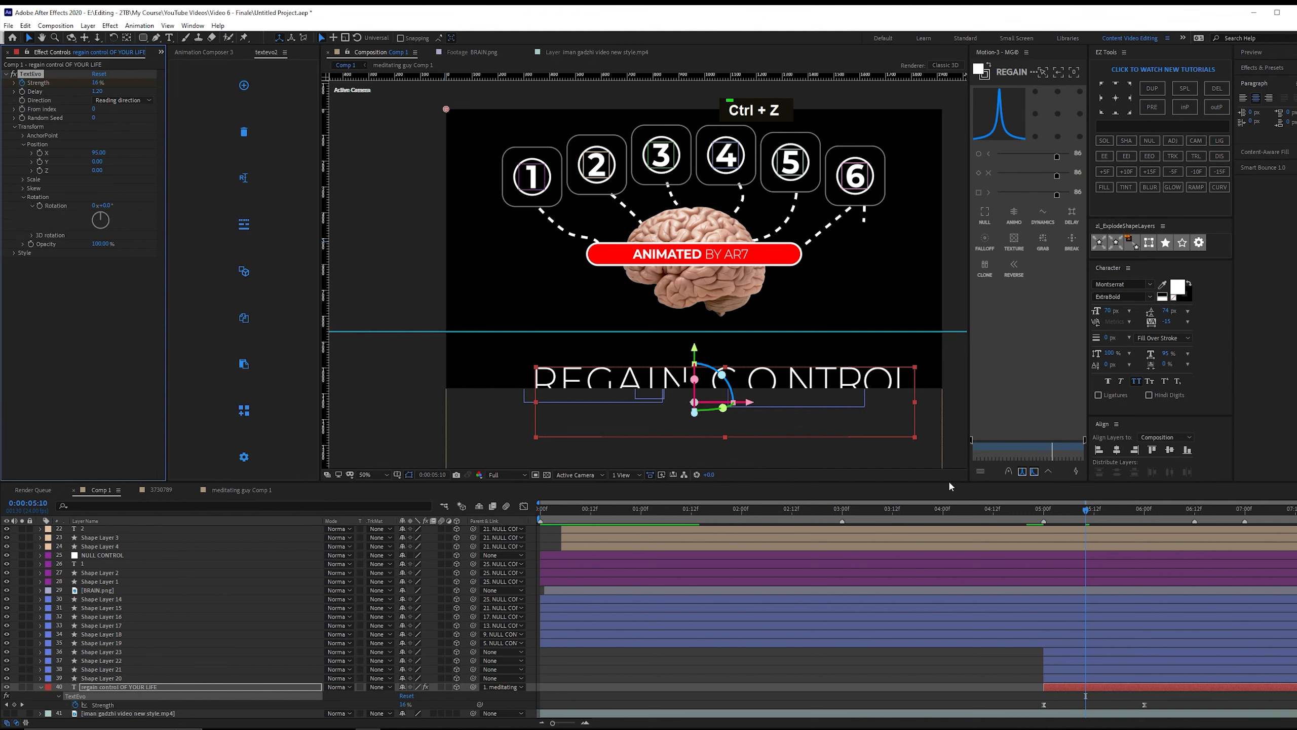
left_click(1094, 511)
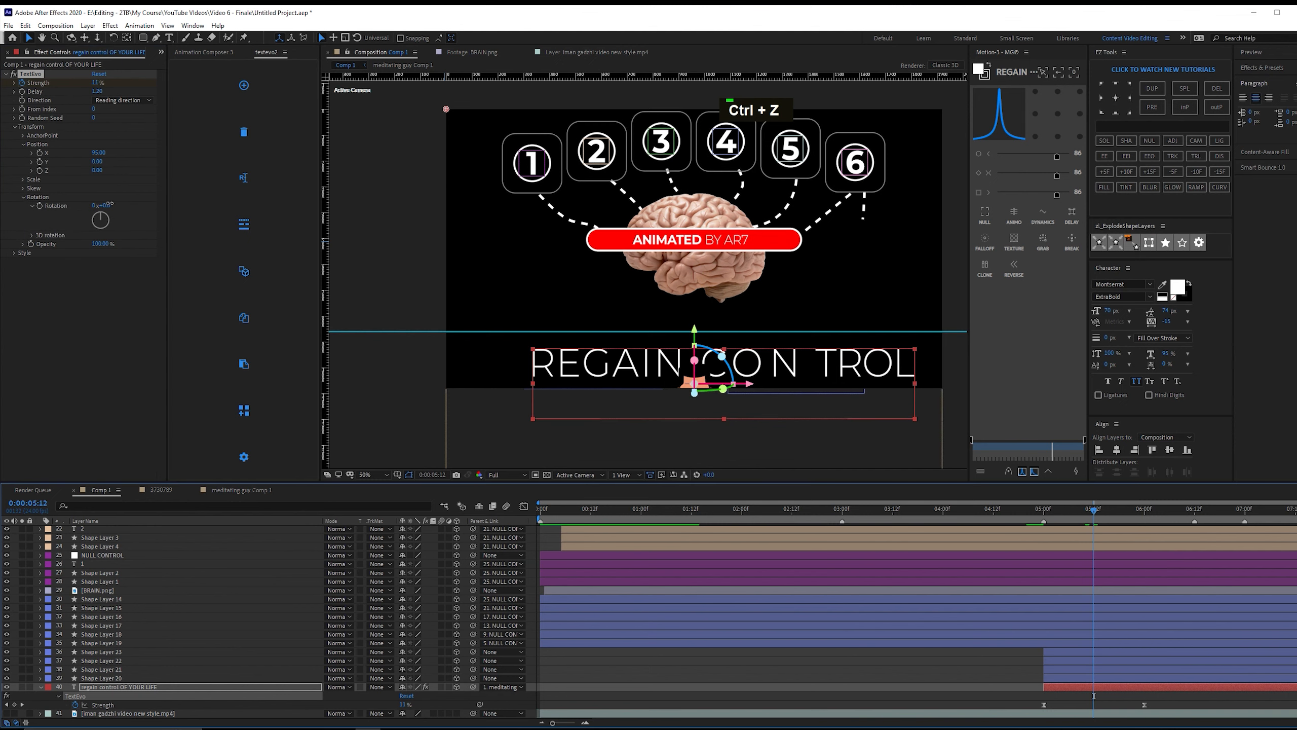
left_click_drag(104, 204, 131, 199)
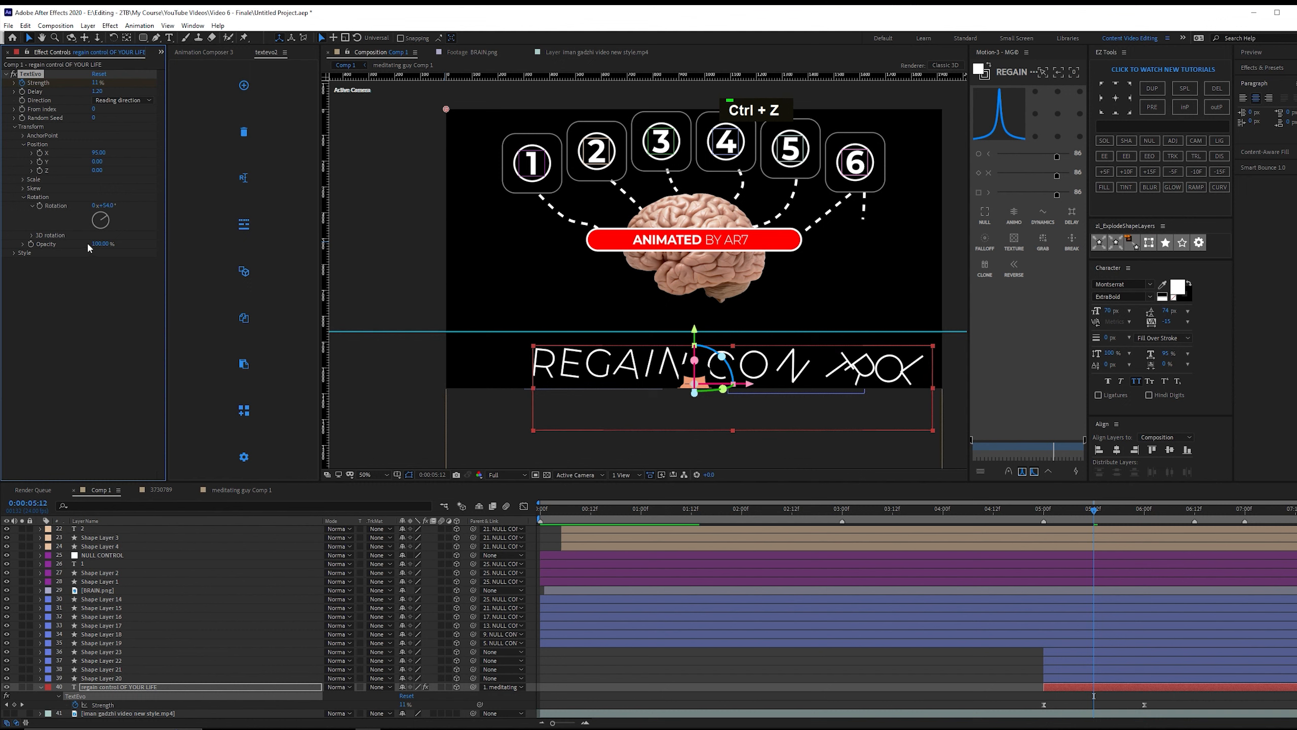
left_click_drag(100, 244, 2, 256)
Set the TextEvo style blur to 80, 80 for the title and preview the text animation.
left_click(14, 253)
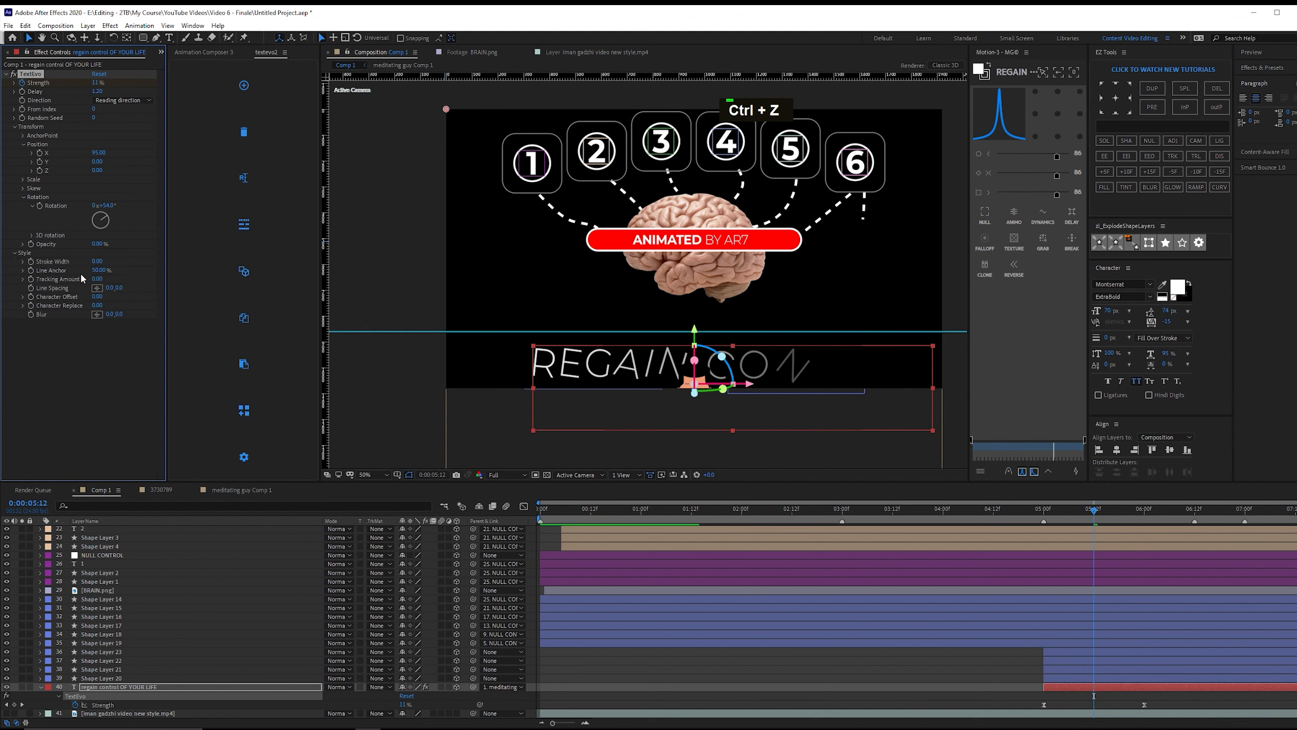
left_click(108, 314)
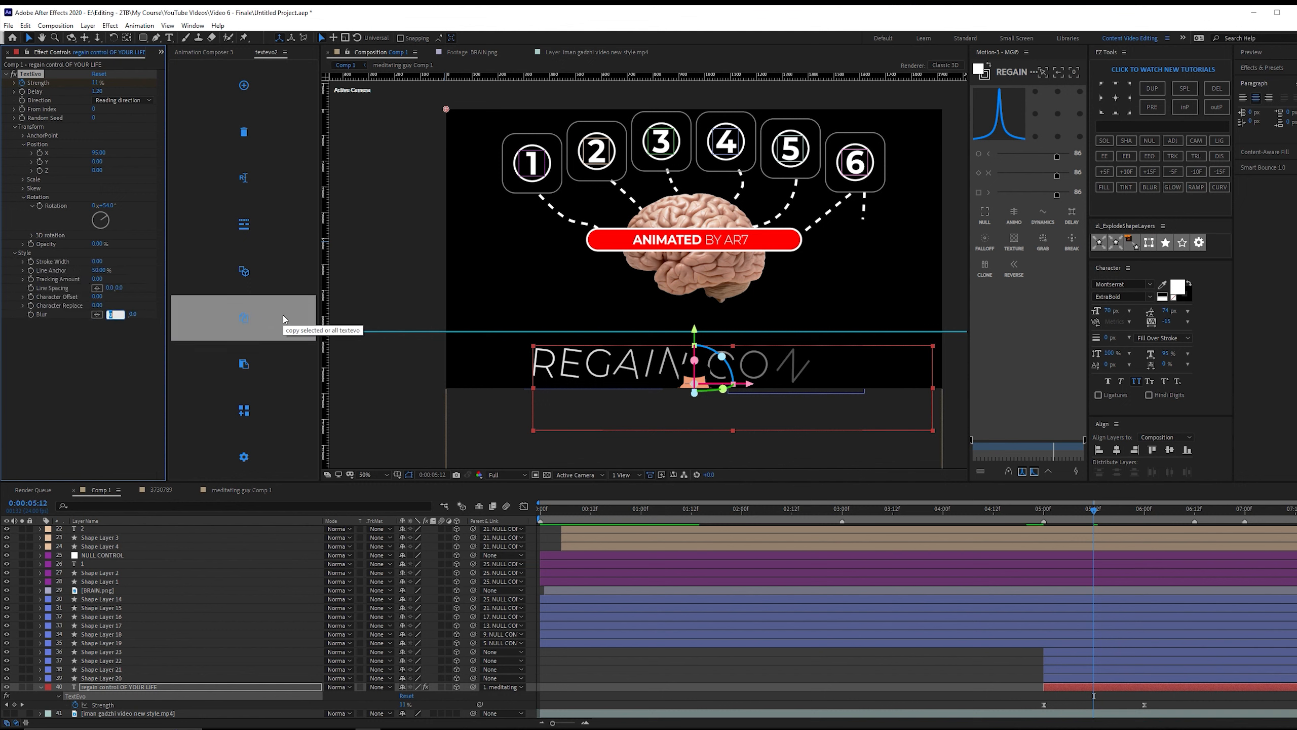
type("80")
key("Tab")
type("80")
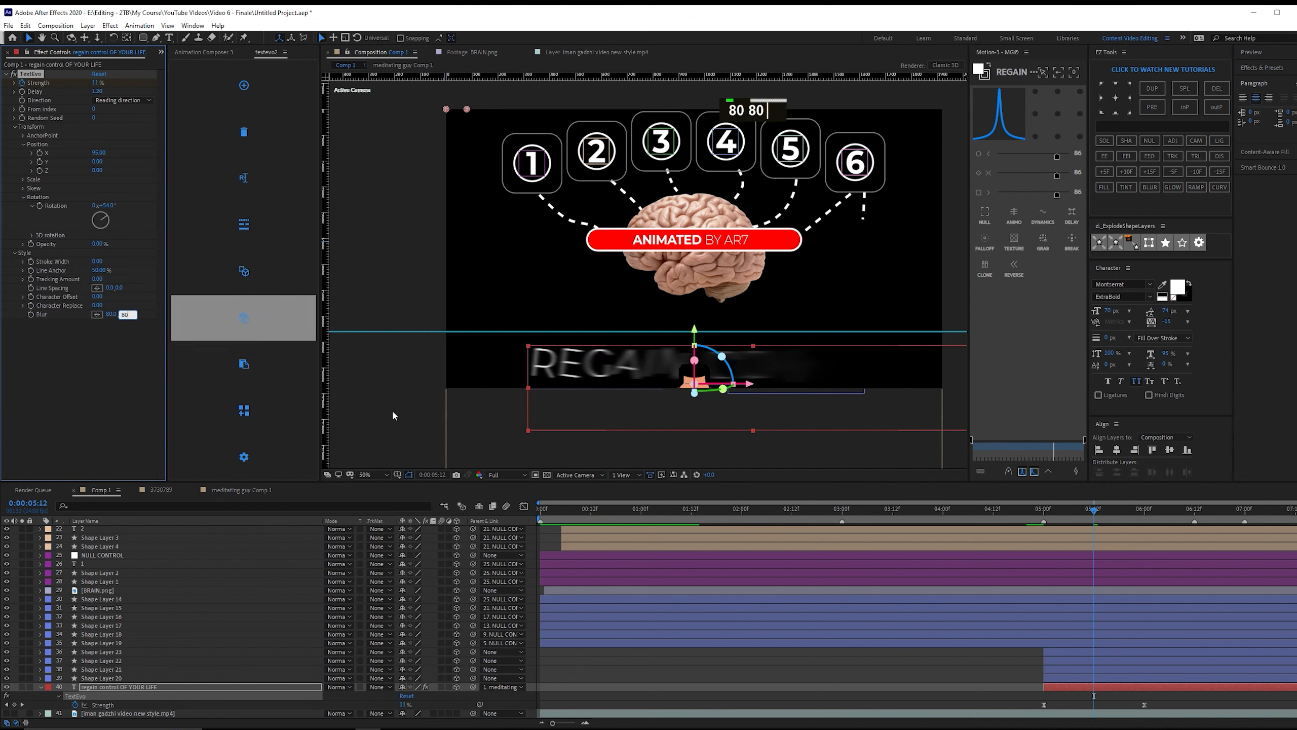
left_click(904, 675)
key("space")
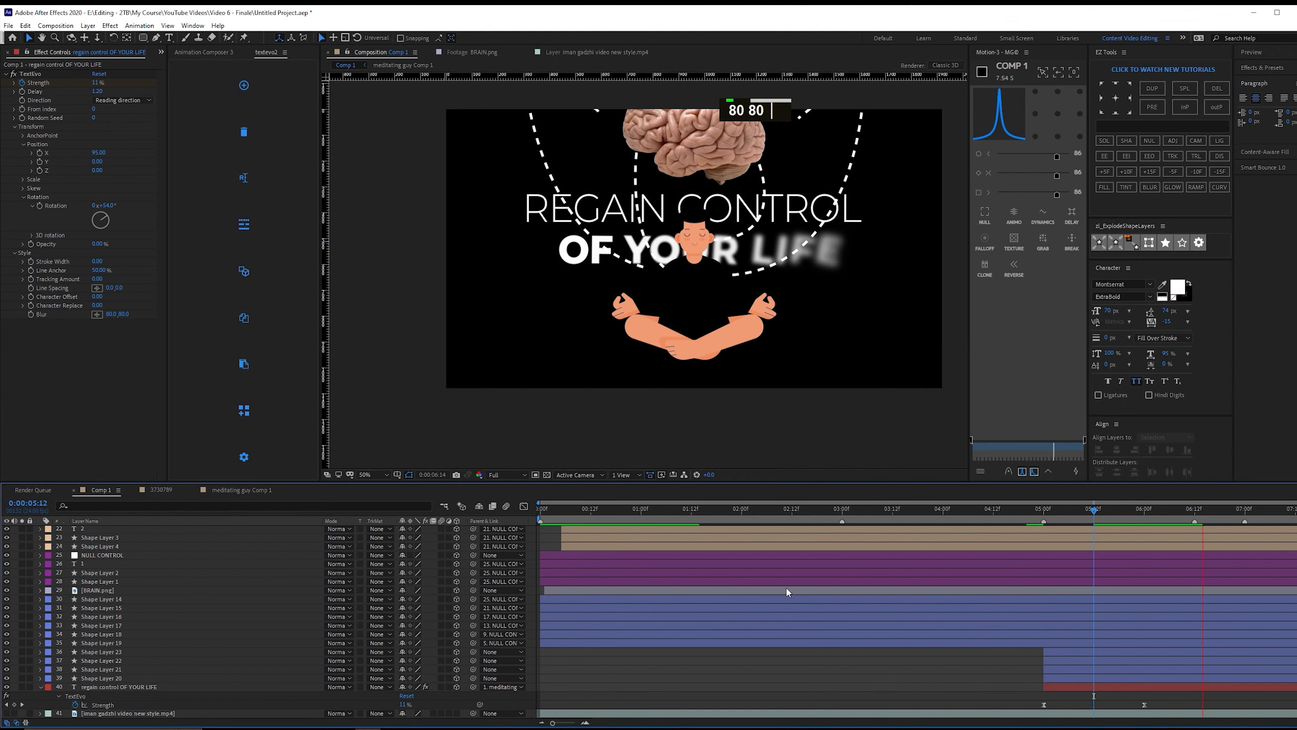
Set the TextEvo delay to 0.90 and play the soloed title text together with the reference video to compare timing.
left_click(7, 713)
left_click(21, 713)
left_click(21, 686)
left_click_drag(96, 91, 82, 91)
left_click_drag(694, 245, 677, 254)
left_click_drag(1093, 510, 1141, 509)
key("space")
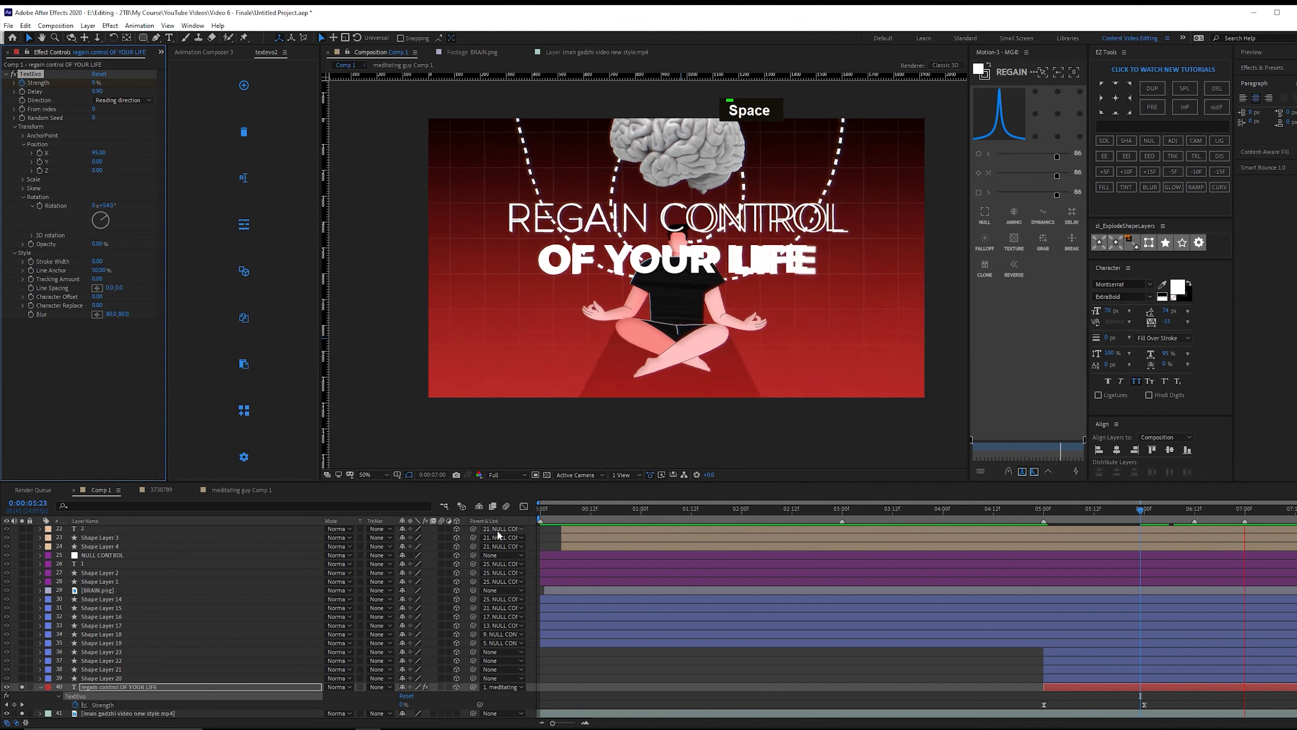
key("space")
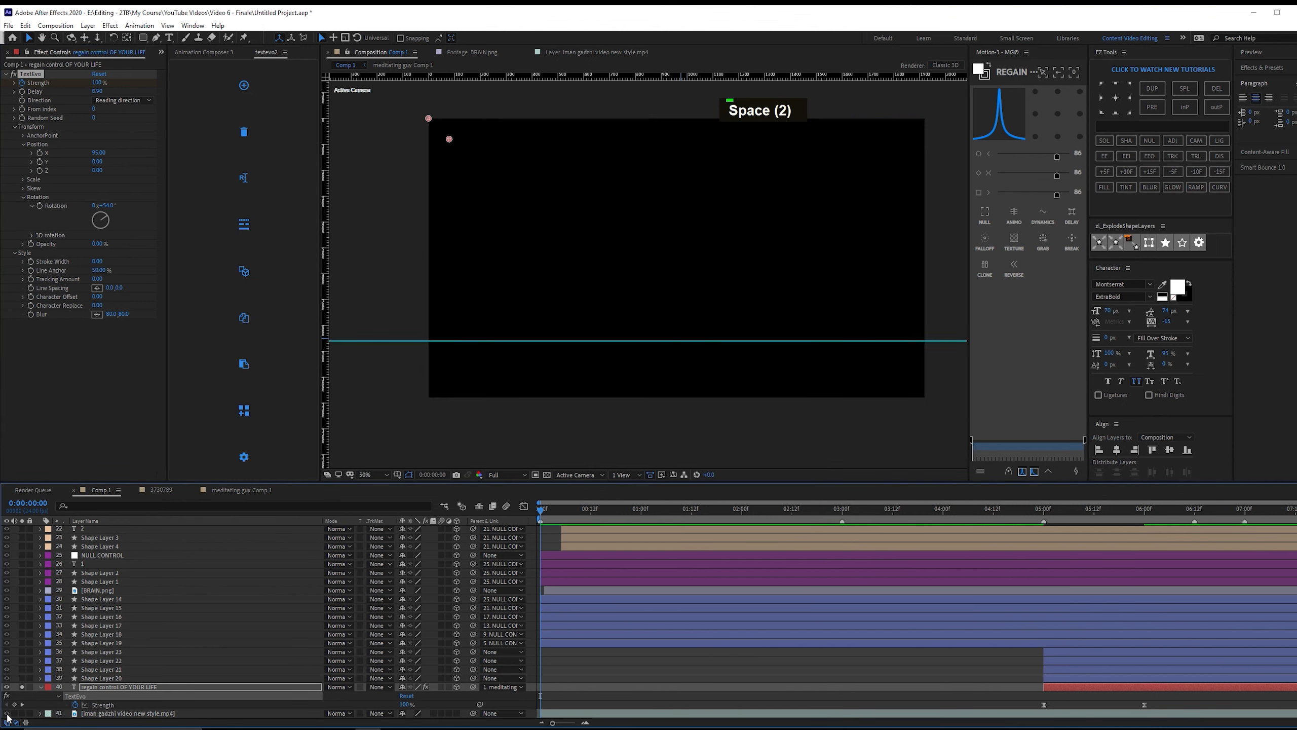
Preview the soloed title from 0:00:05:00 and set its TextEvo blur to 100, 100.
left_click(1043, 509)
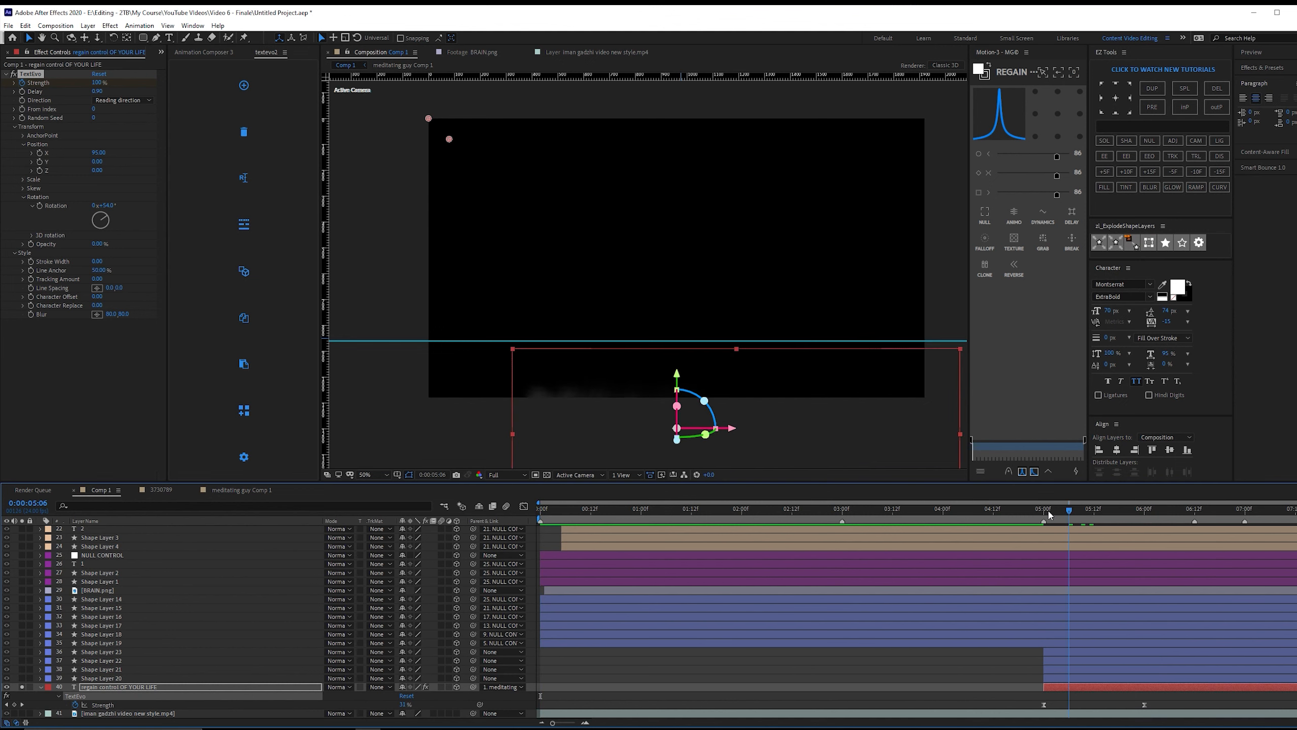
key("space")
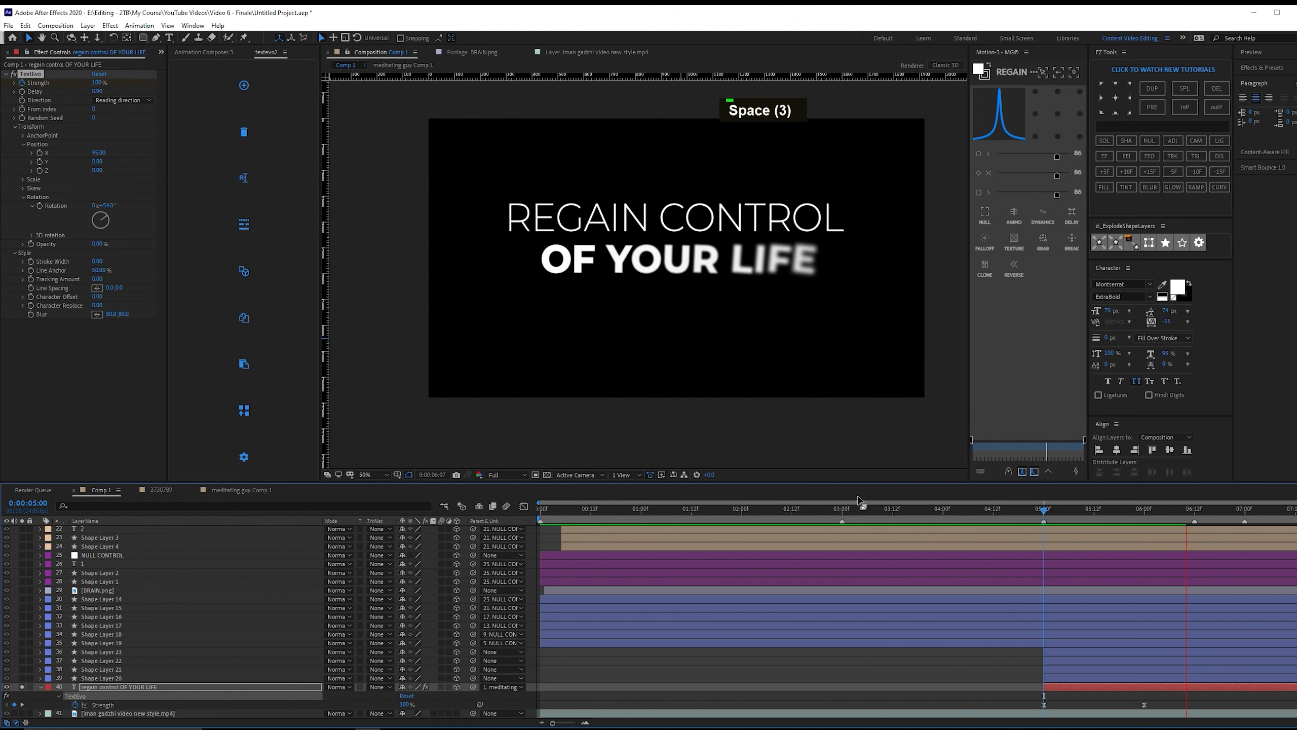
key("space")
left_click(111, 314)
type("100")
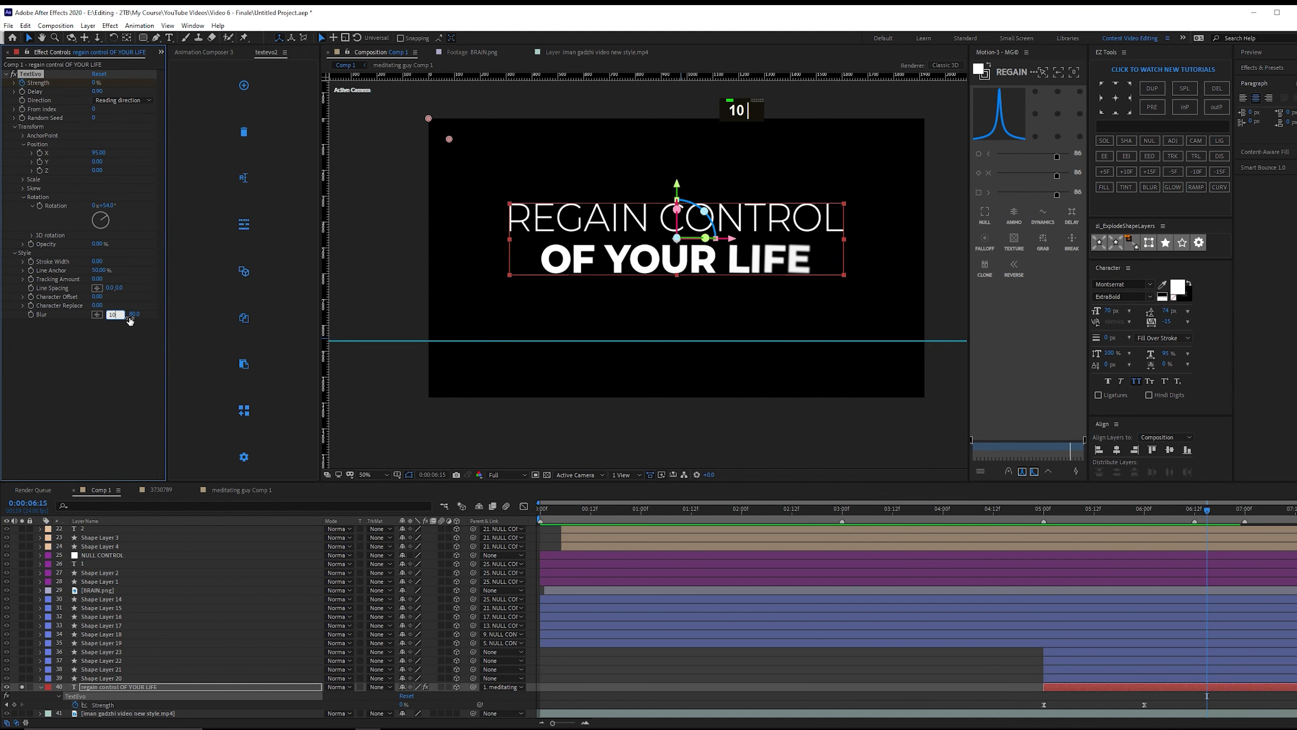
left_click(129, 315)
type("100")
Turn off solo on the title text layer and play back the whole composition.
left_click(21, 686)
left_click(1001, 510)
key("space")
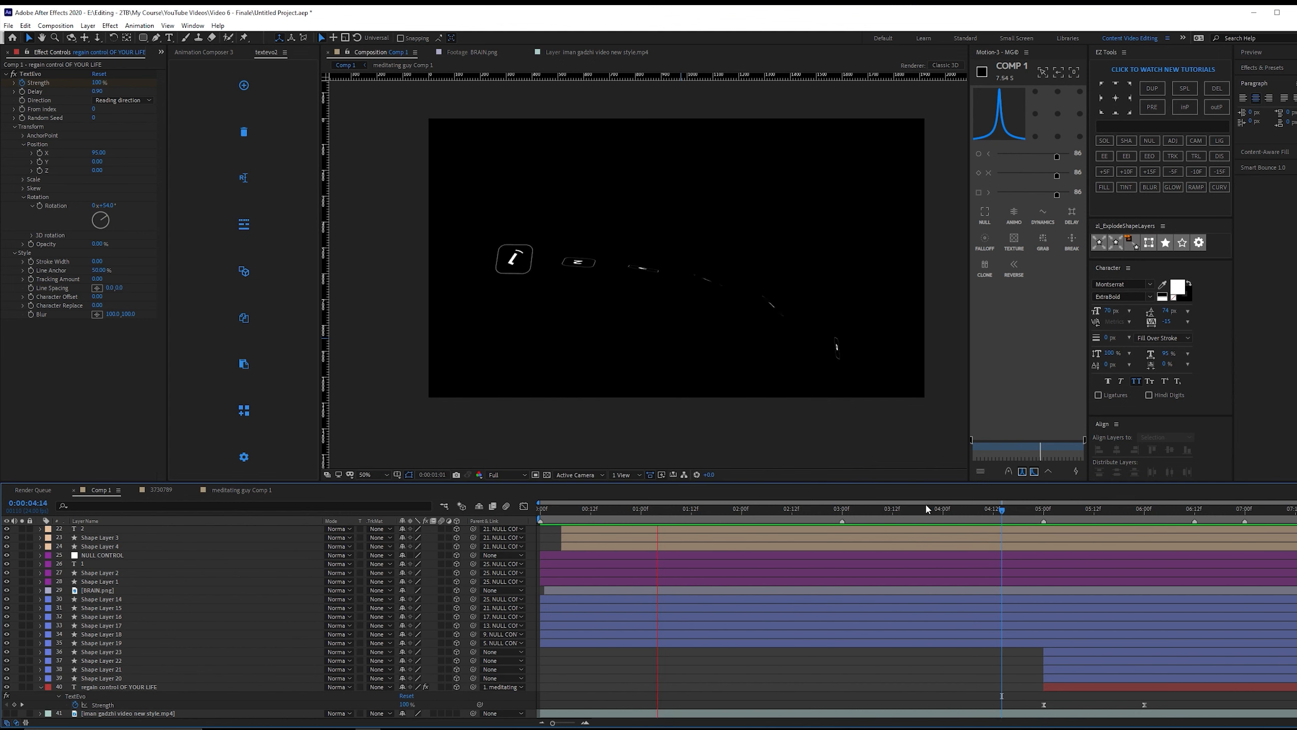
Open the meditating guy Comp 1 composition and display the character's face paths for editing.
left_click_drag(925, 508, 1157, 510)
double_click(775, 328)
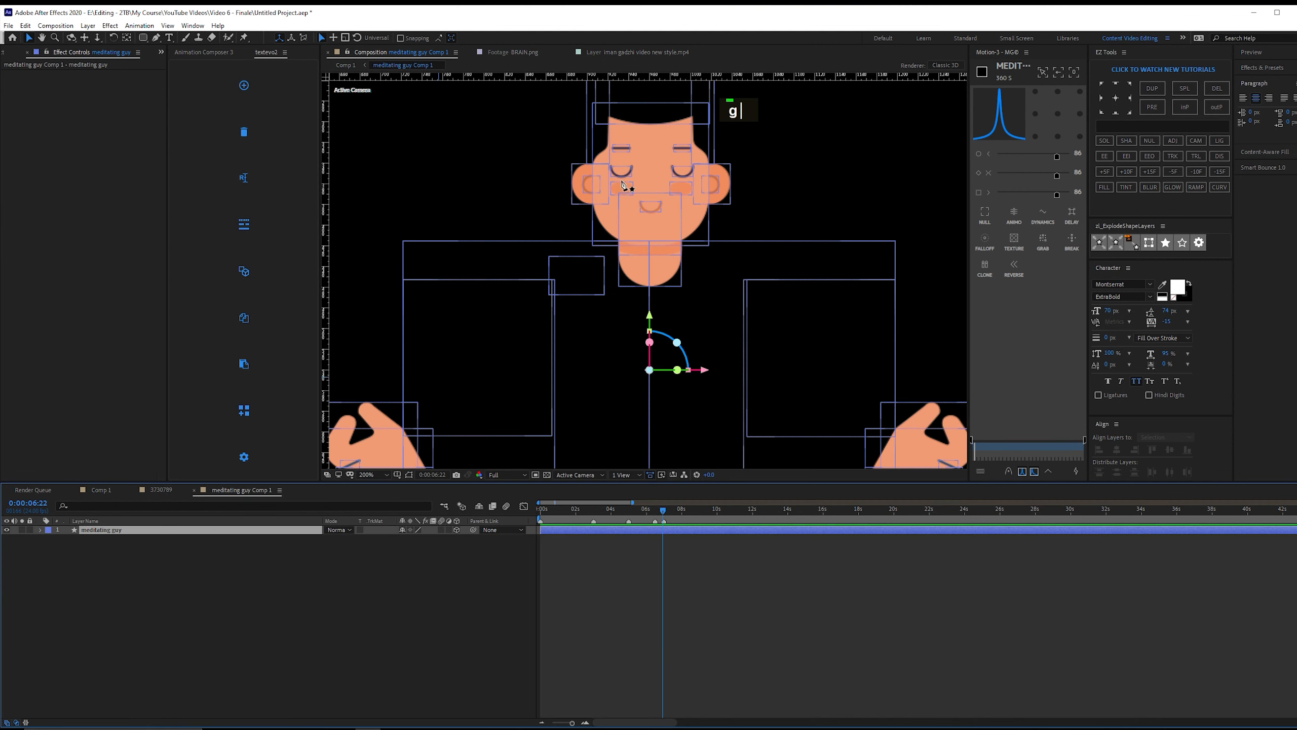
key("g")
left_click(695, 166)
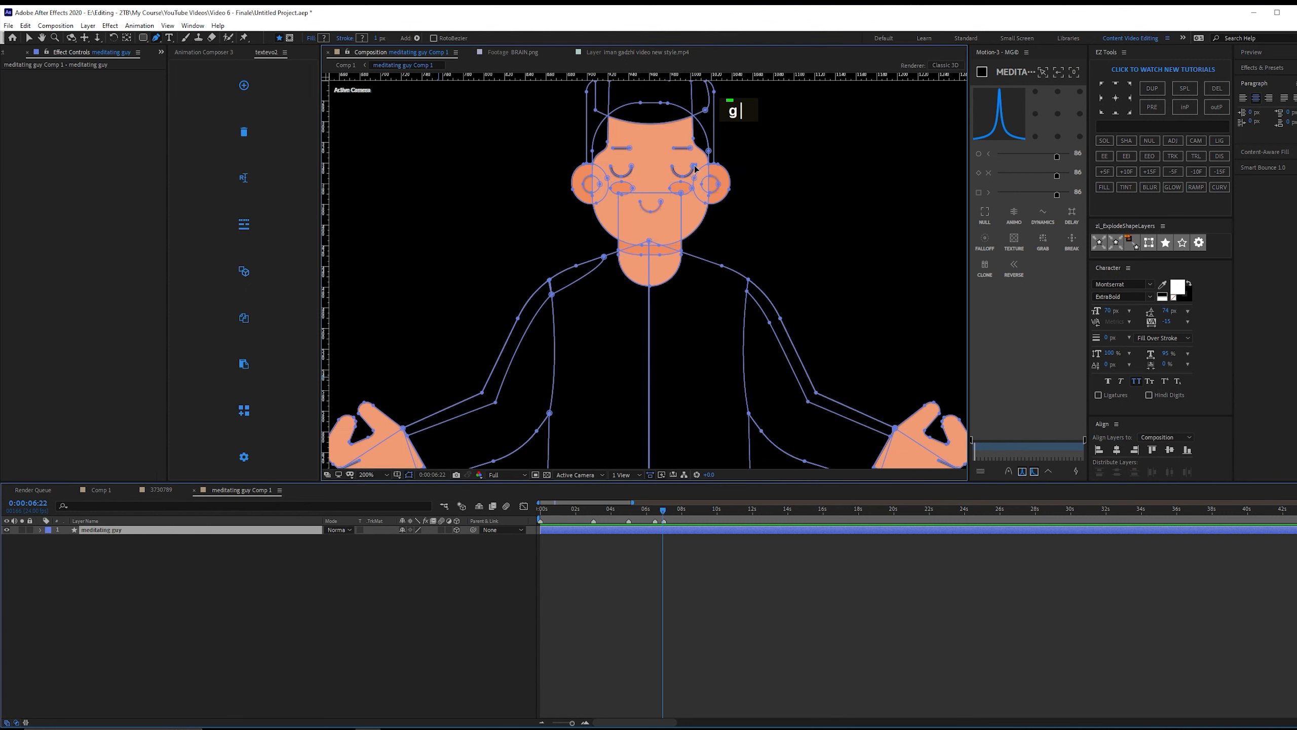
scroll(626, 169, "up", 4, "alt")
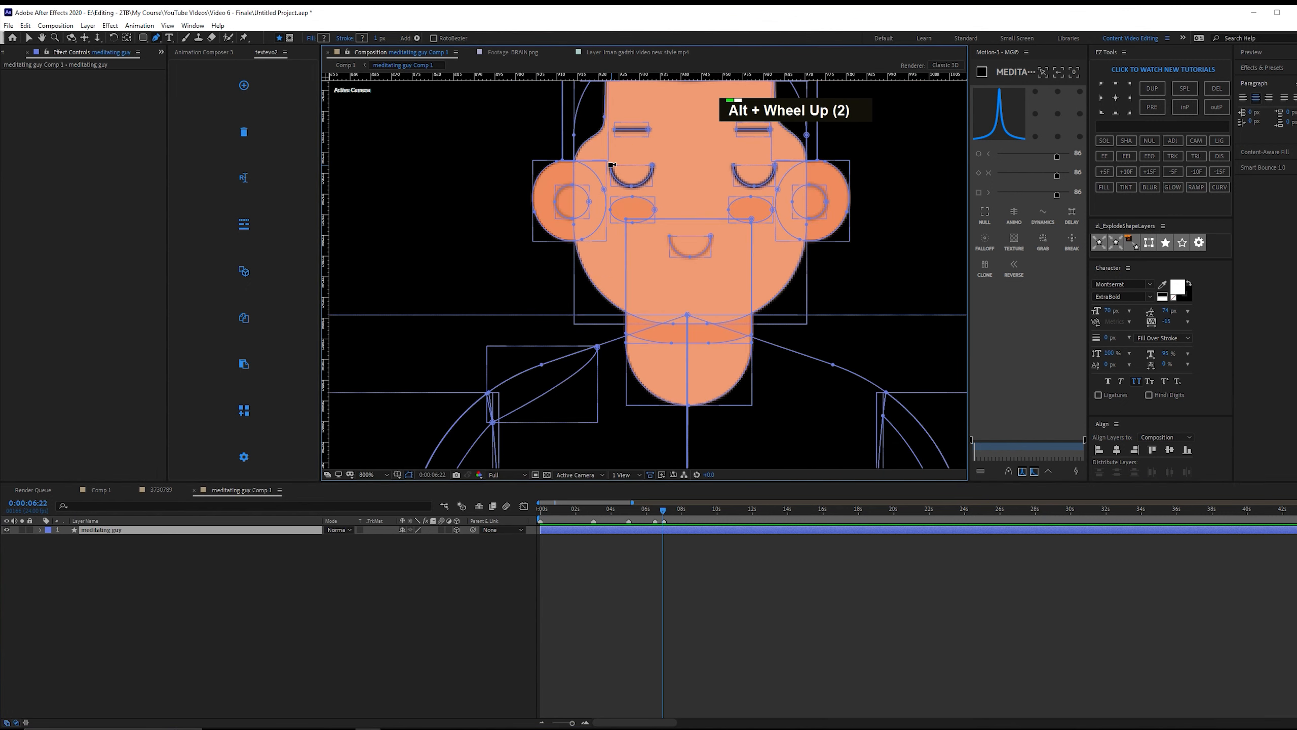
key("space")
key("g")
key("g")
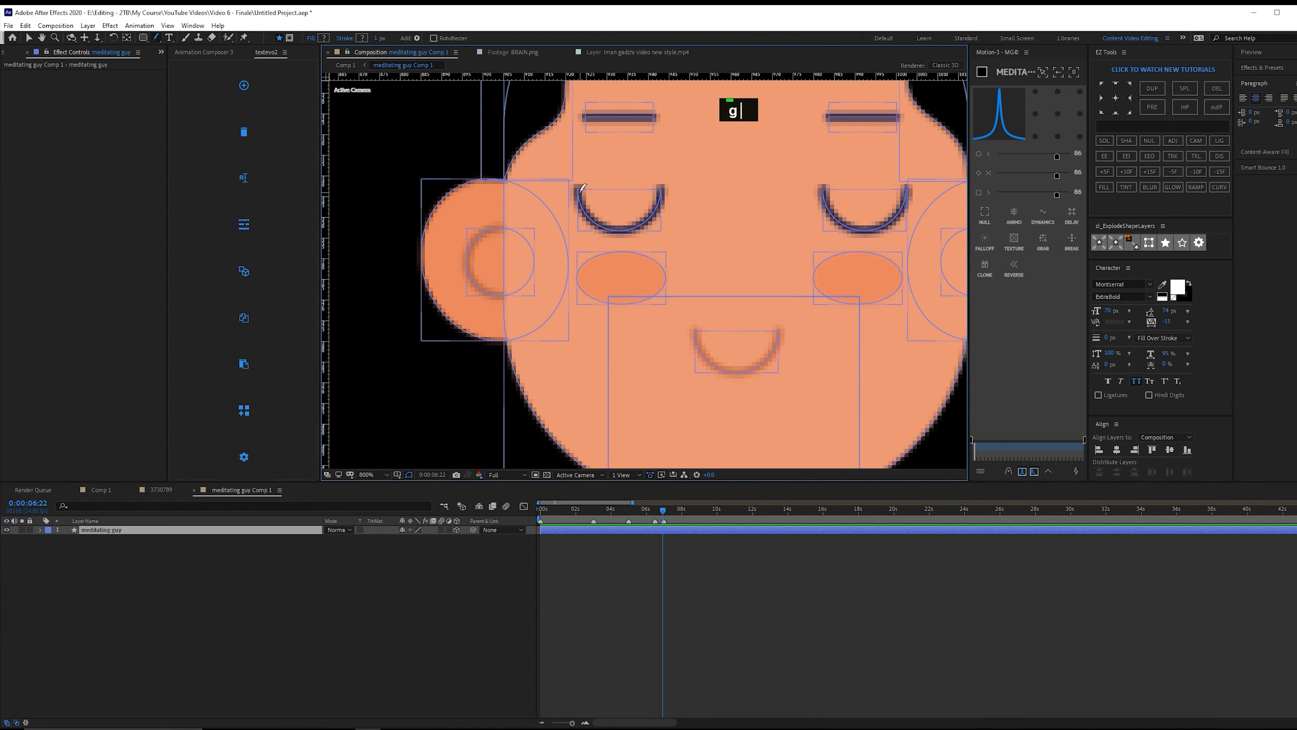
Select the eyebrow, closed eye and cheek shapes on the left half of the character's face and delete them.
scroll(579, 194, "down", 2)
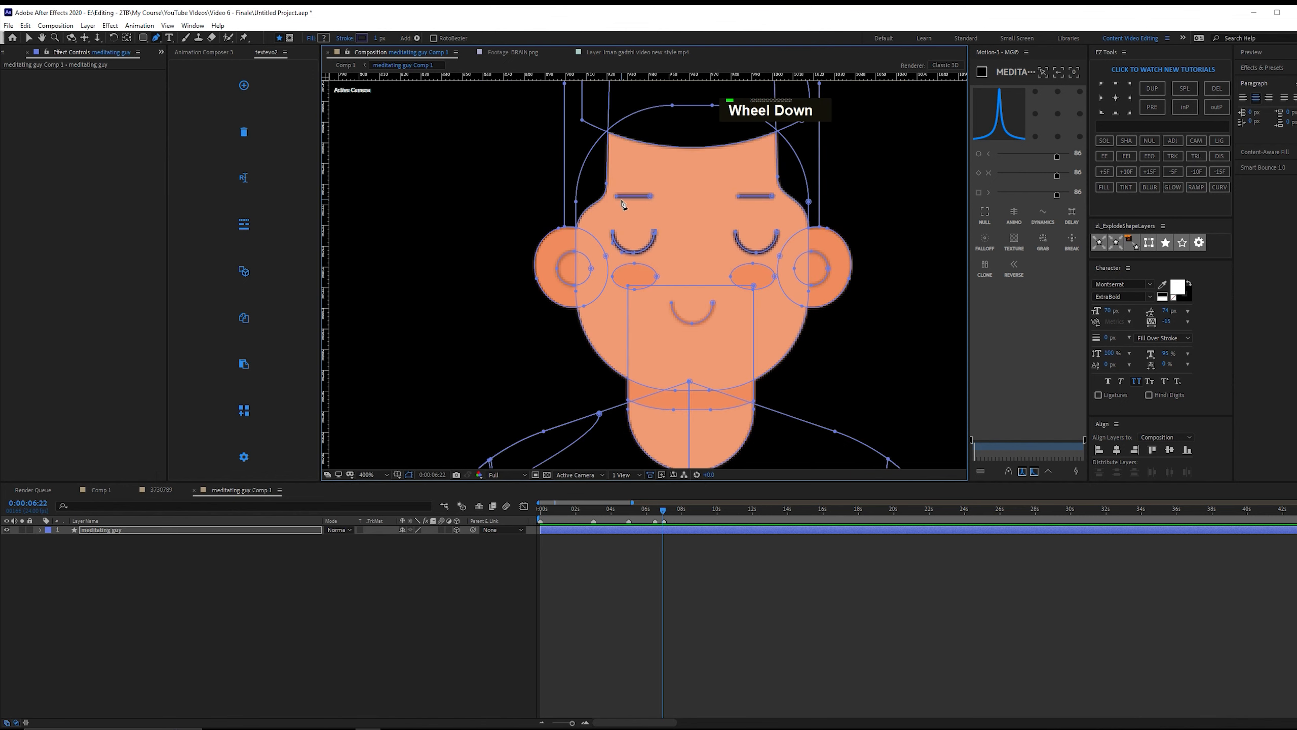
key("g")
key("ctrl+z")
key("v")
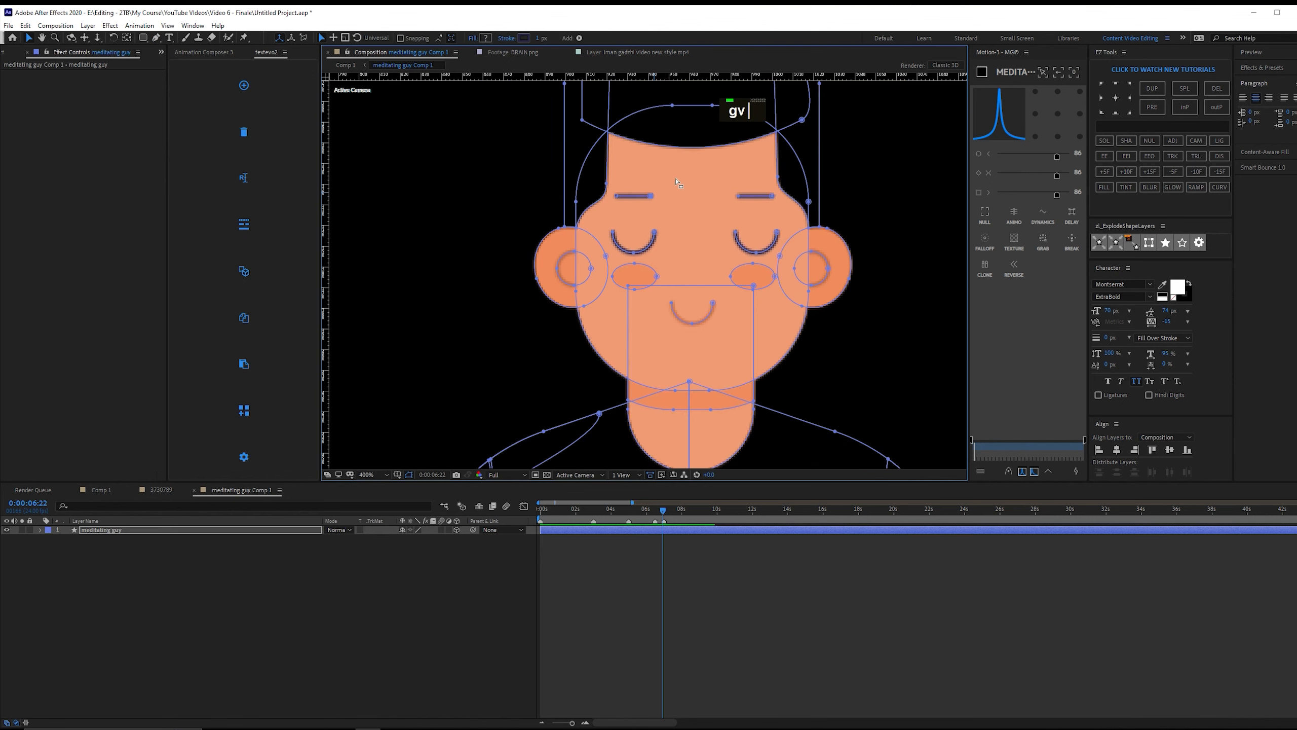
left_click_drag(675, 178, 615, 268)
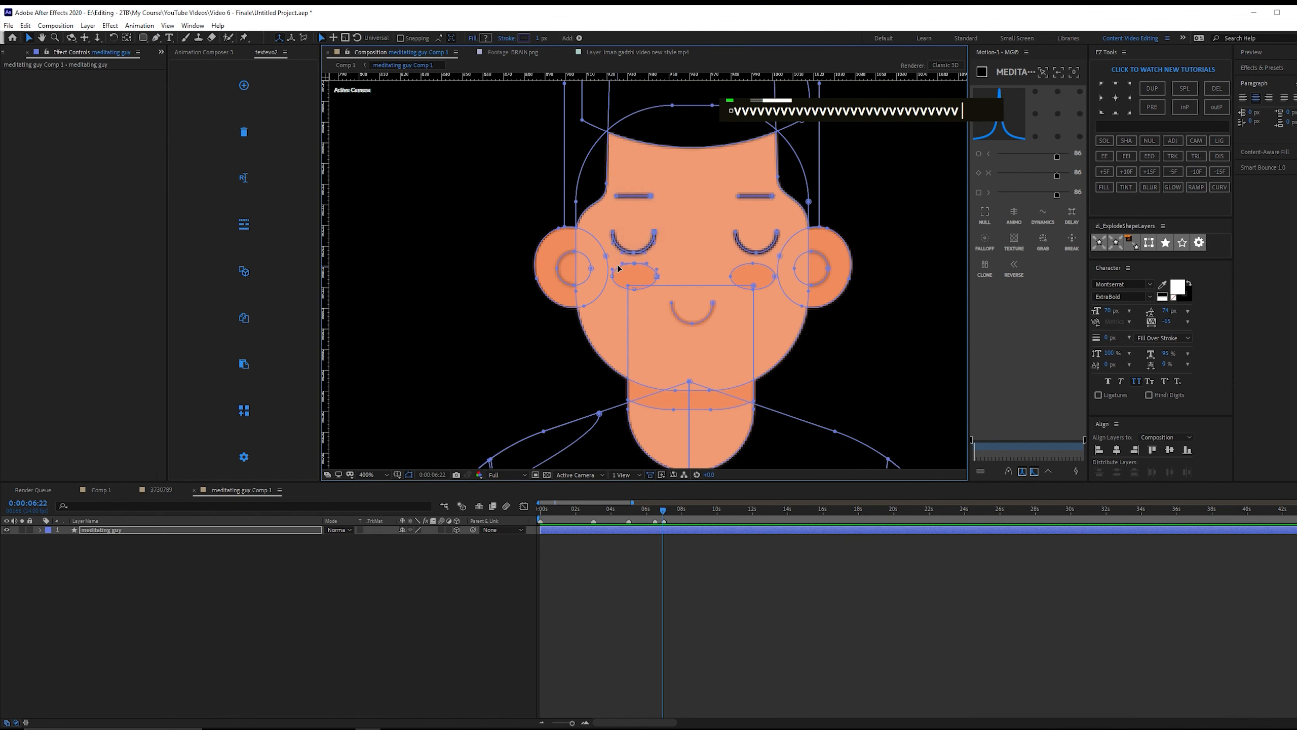
key("Delete")
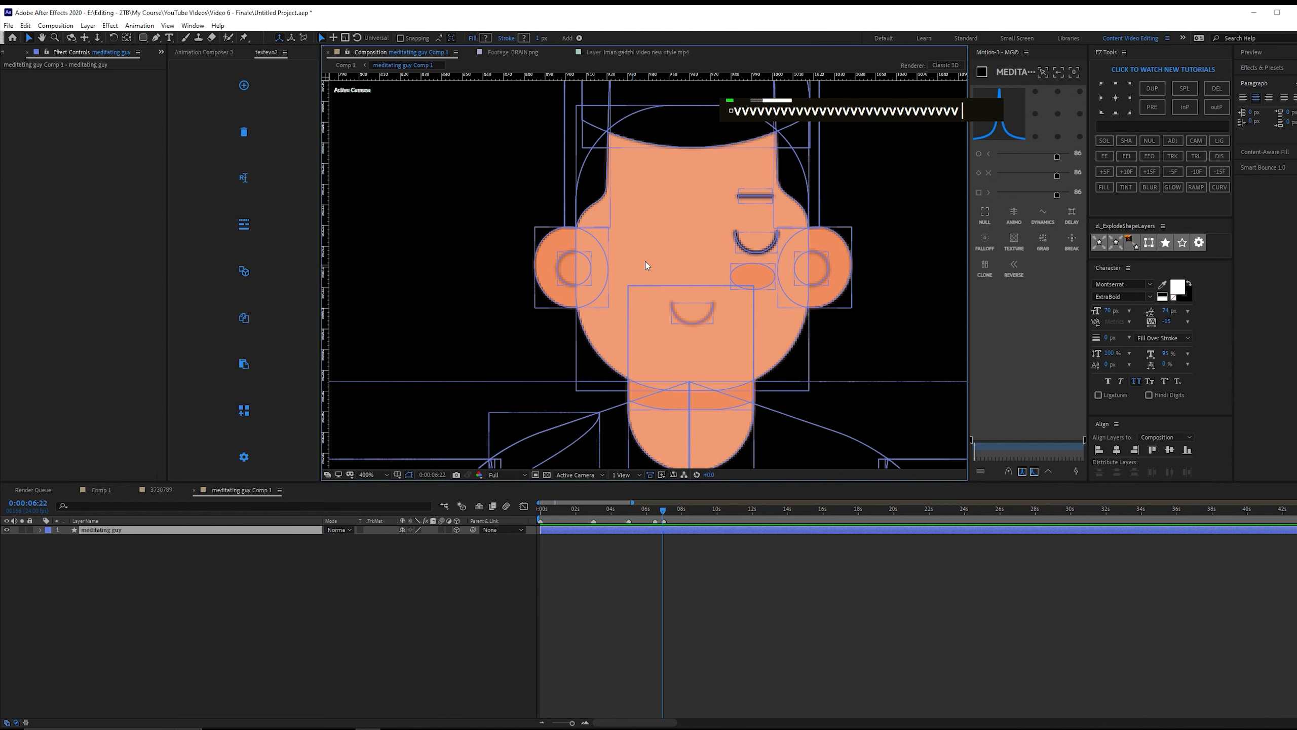
Delete the eyebrow, closed eye and cheek shapes on the right half of the character's face, and the mouth.
key("g")
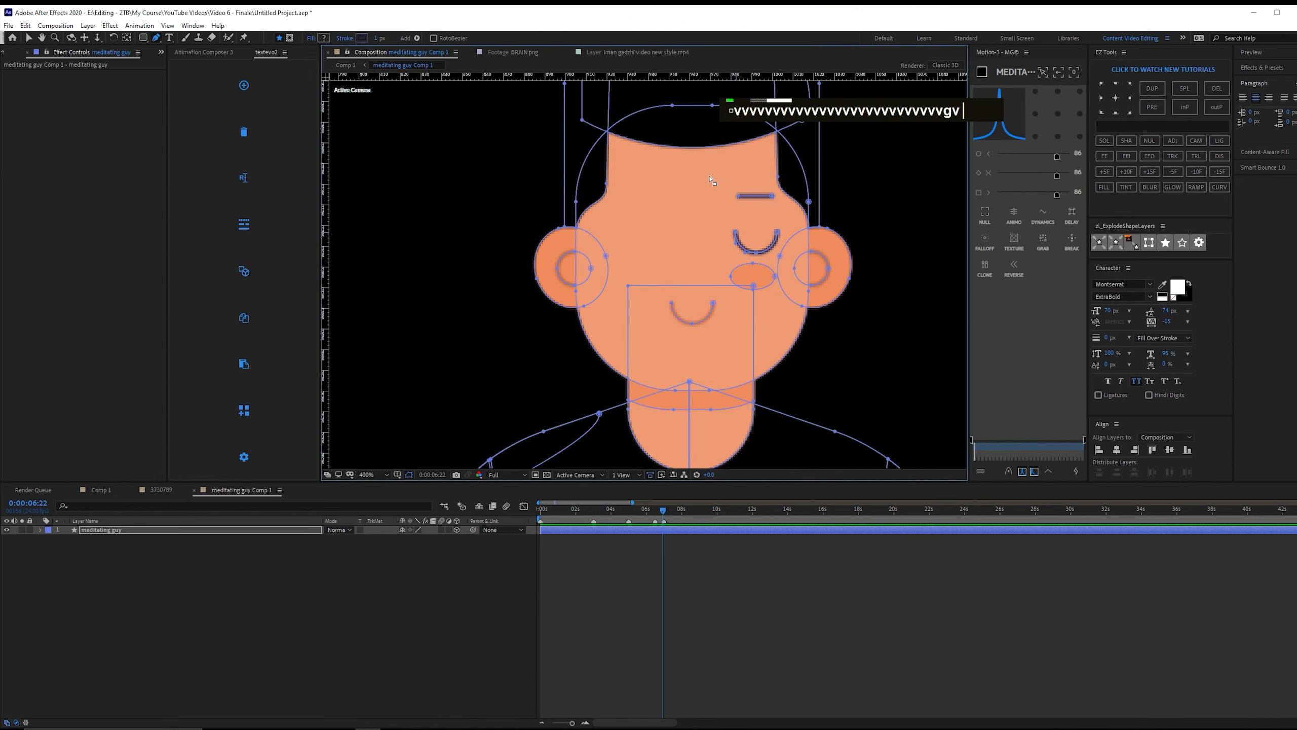
key("v")
left_click_drag(710, 178, 765, 271)
key("Delete")
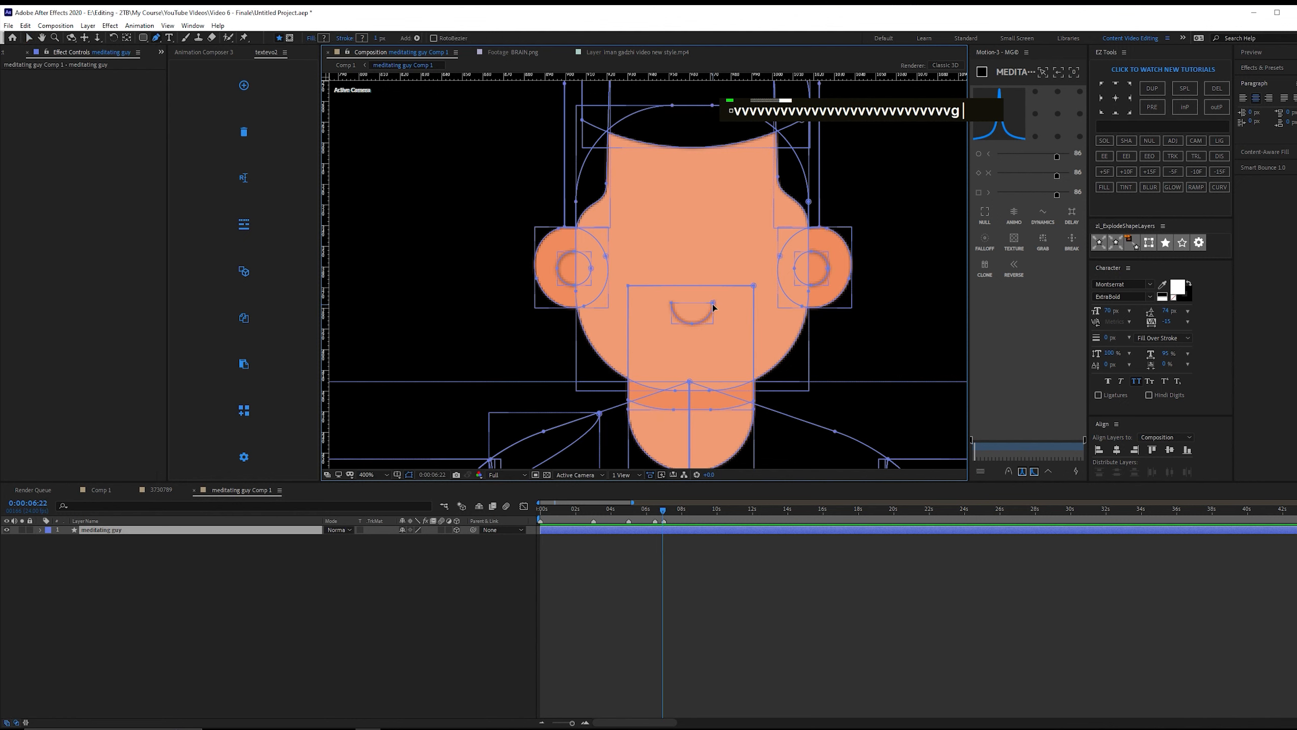
left_click_drag(727, 297, 662, 332)
key("v")
key("v")
key("v")
key("Delete")
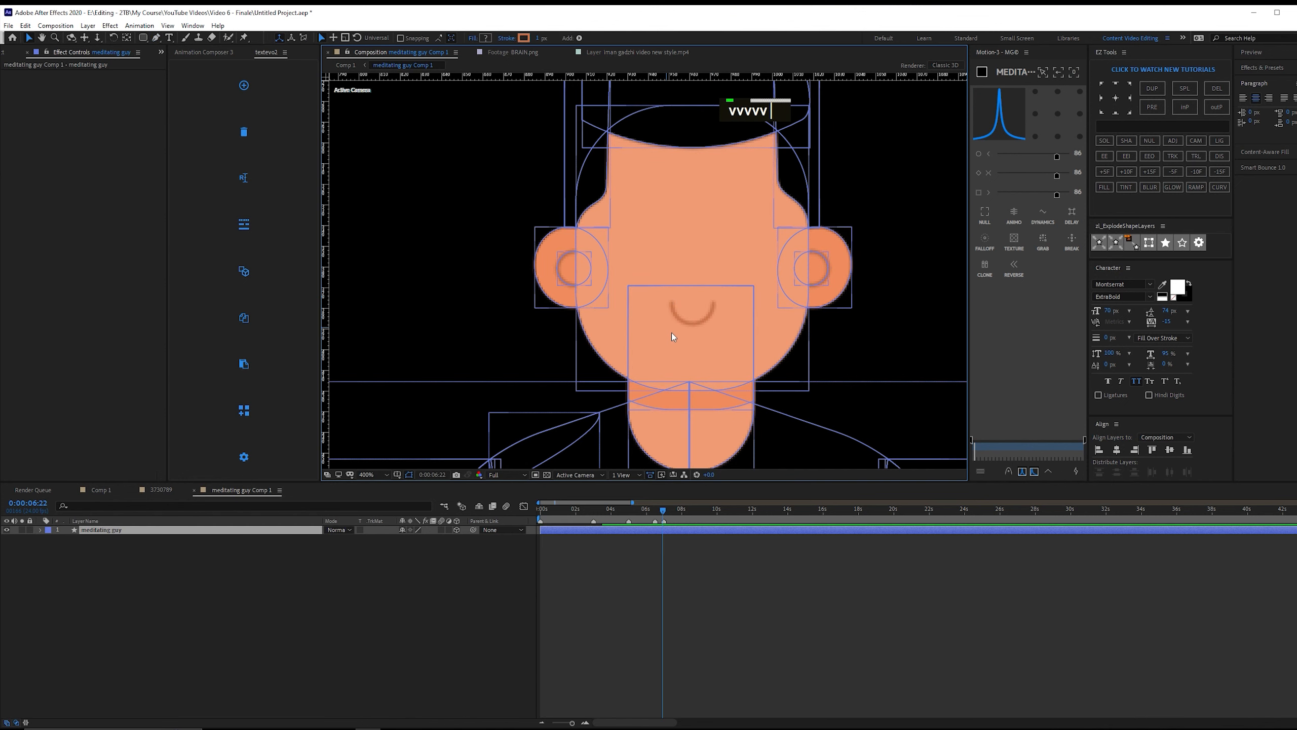
Check the character's cleared face, save the project and play back Comp 1.
left_click(821, 513)
scroll(767, 362, "down", 8)
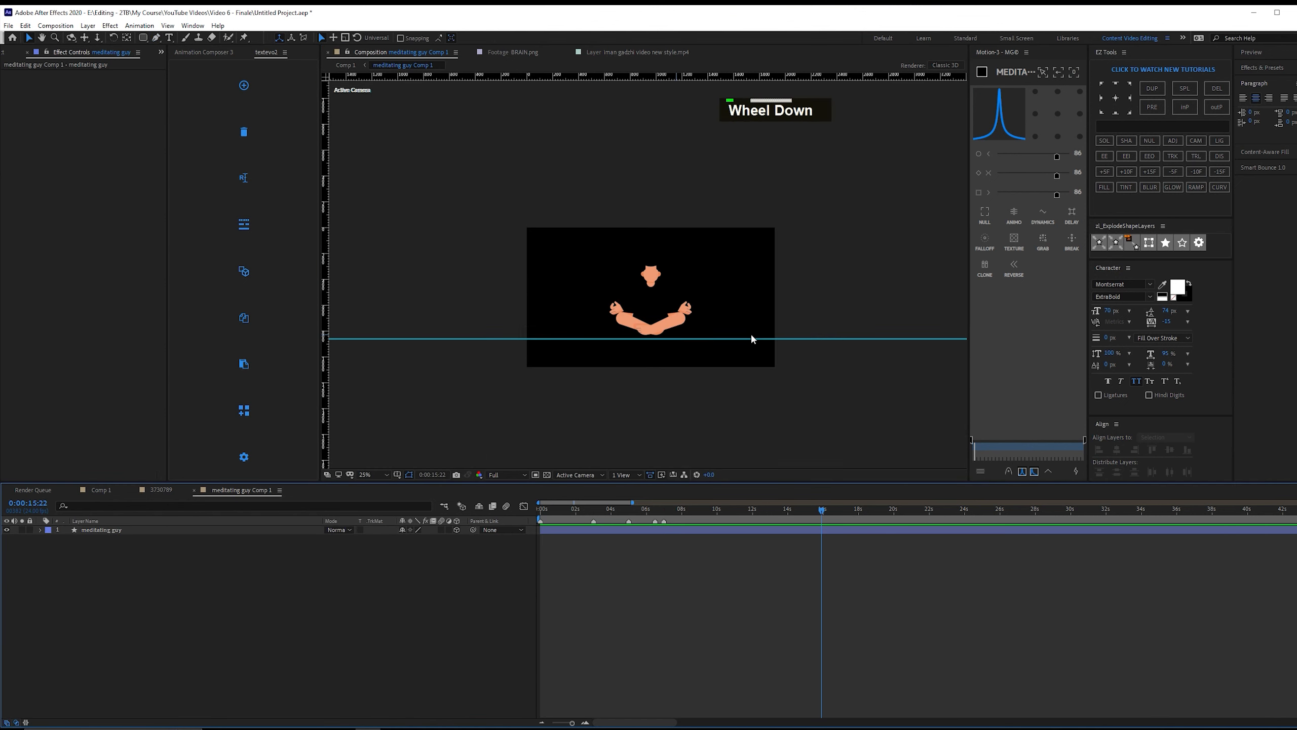
scroll(749, 333, "up", 2)
scroll(747, 328, "up", 1)
scroll(747, 329, "down", 1)
scroll(649, 275, "up", 2)
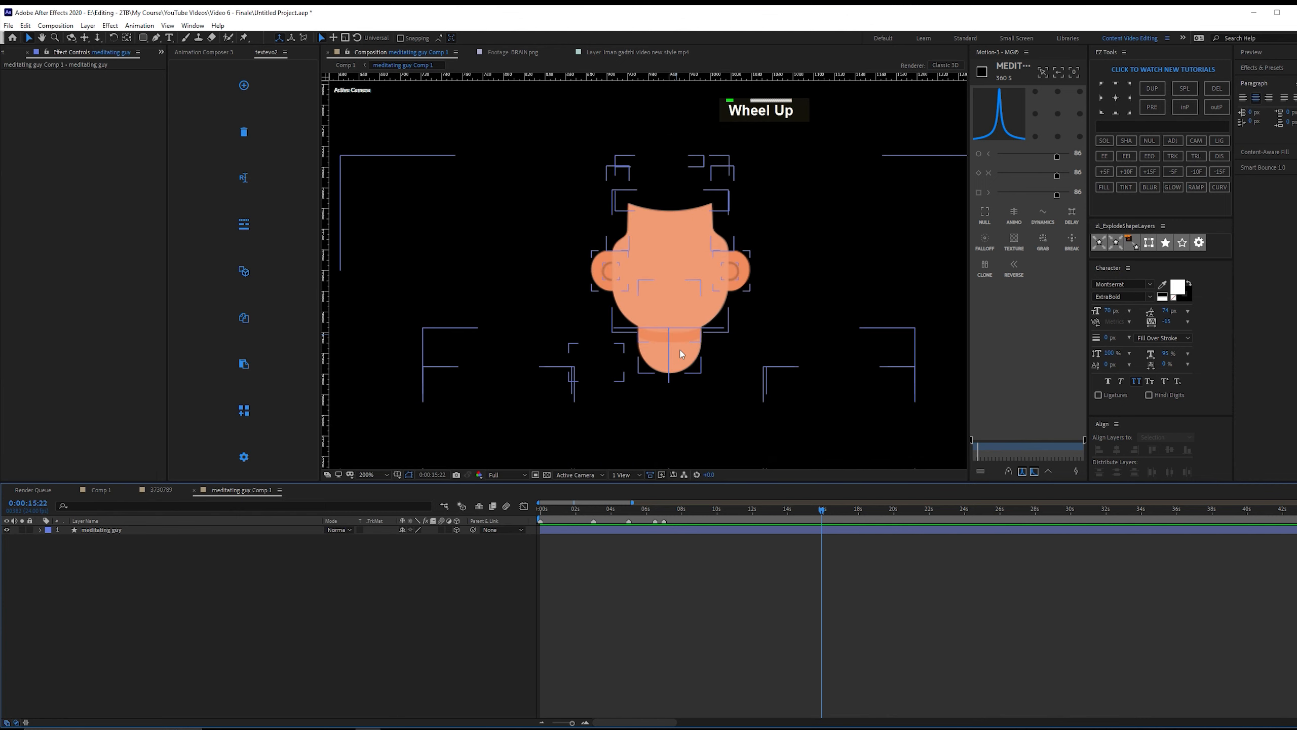
scroll(649, 275, "down", 2)
key("space")
key("ctrl+s")
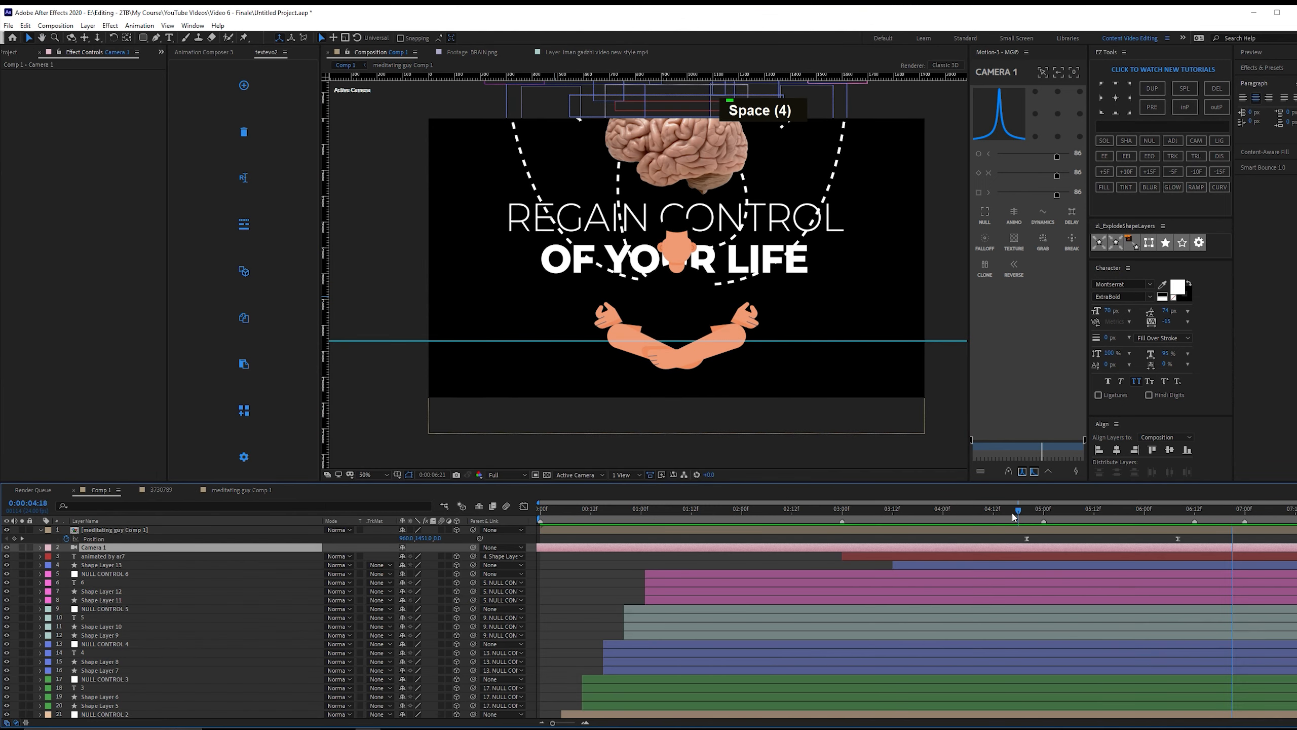
key("space")
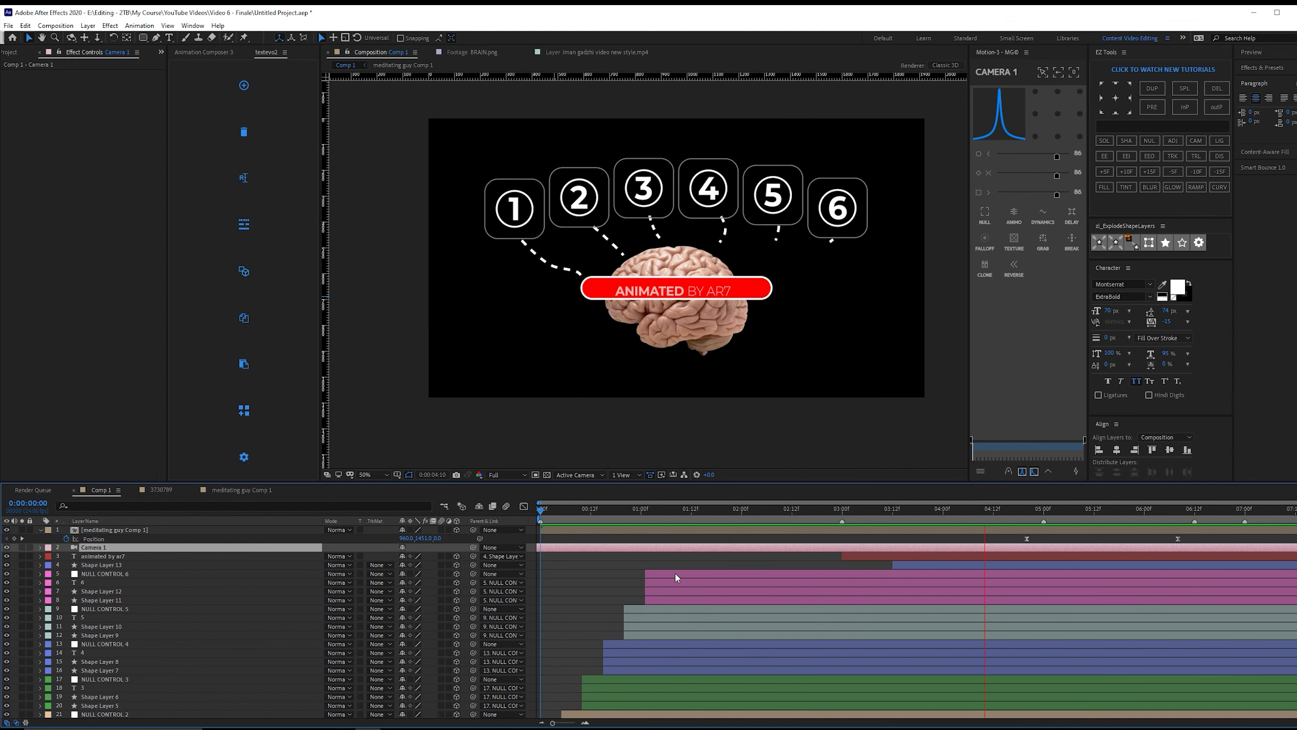
Solo the reference video layer and go to 0:00:00:17 to examine its red gridded background.
scroll(15, 716, "down", 5)
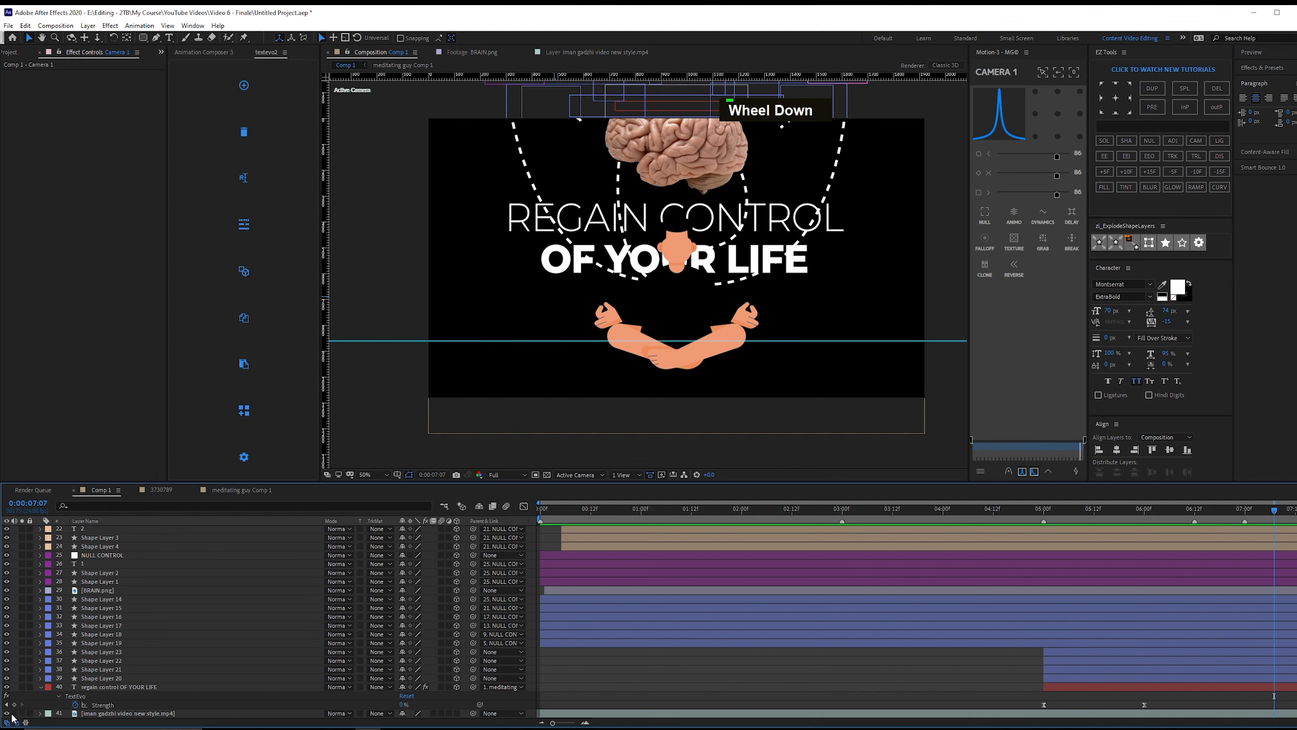
left_click(21, 713)
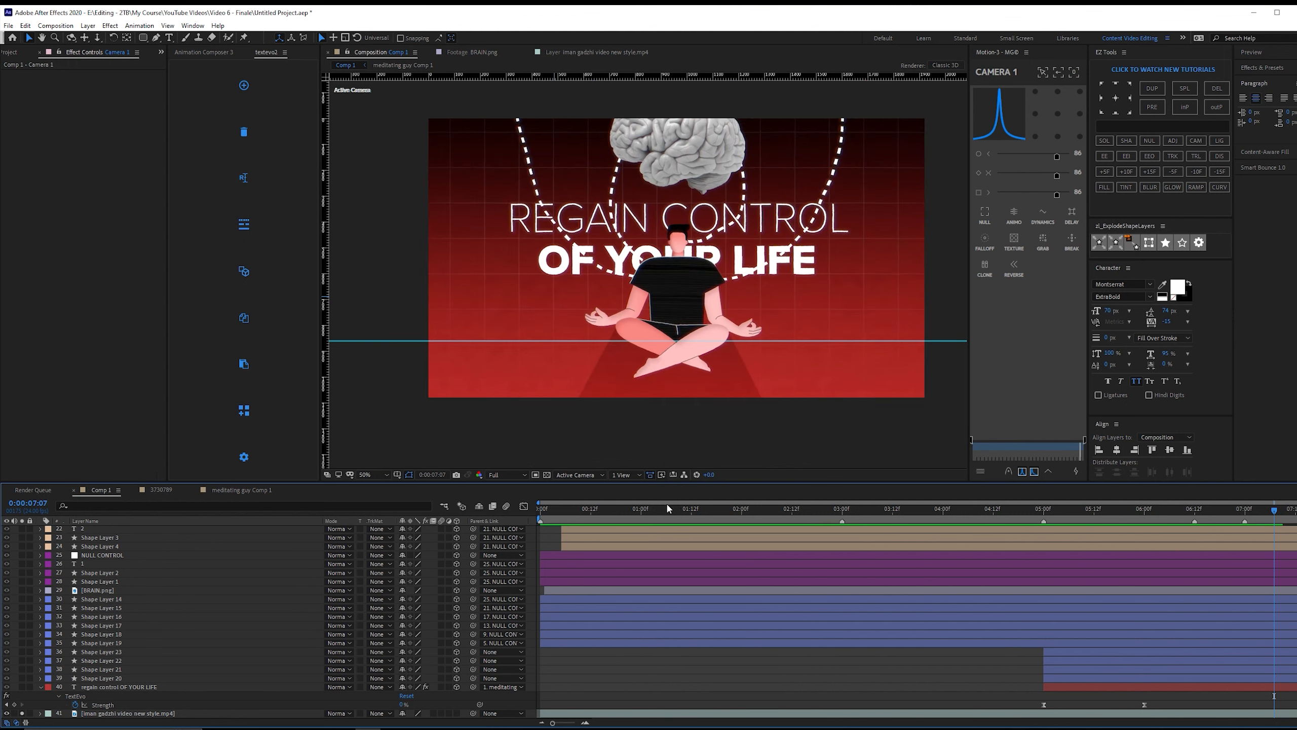
left_click_drag(600, 510, 613, 513)
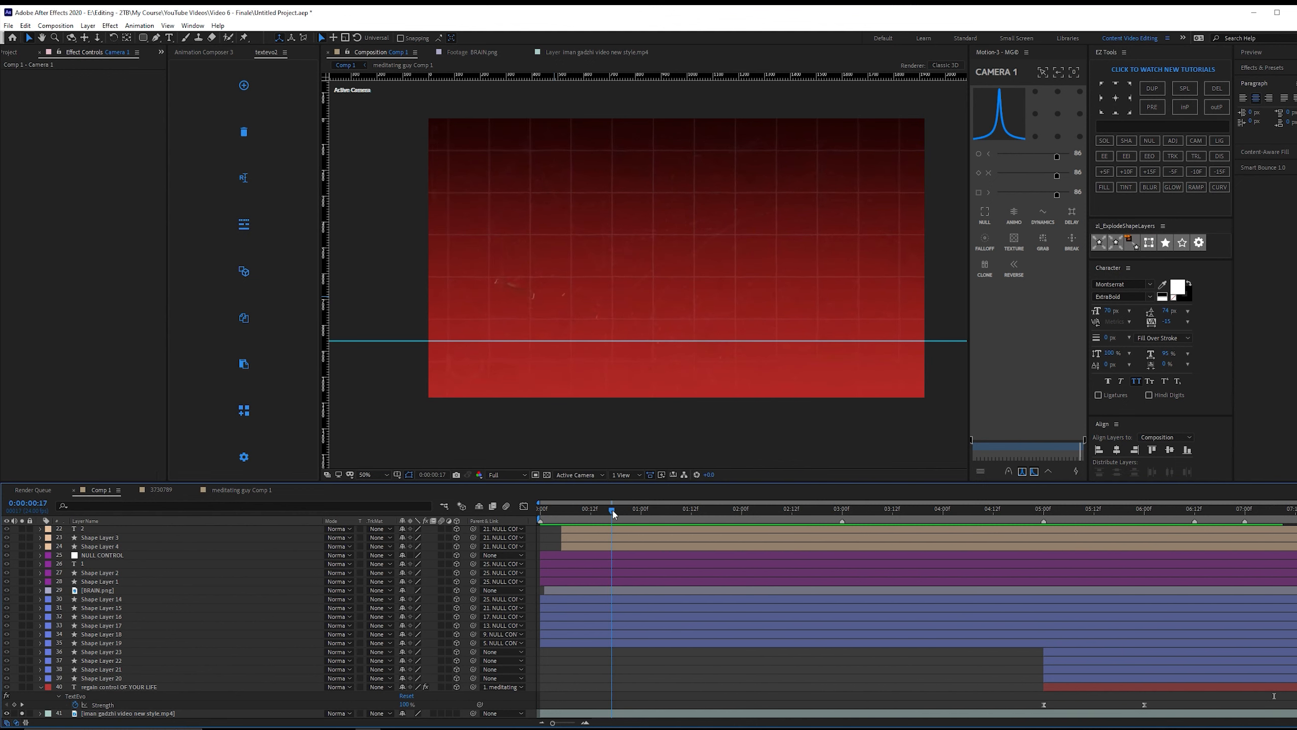
scroll(771, 412, "up", 1)
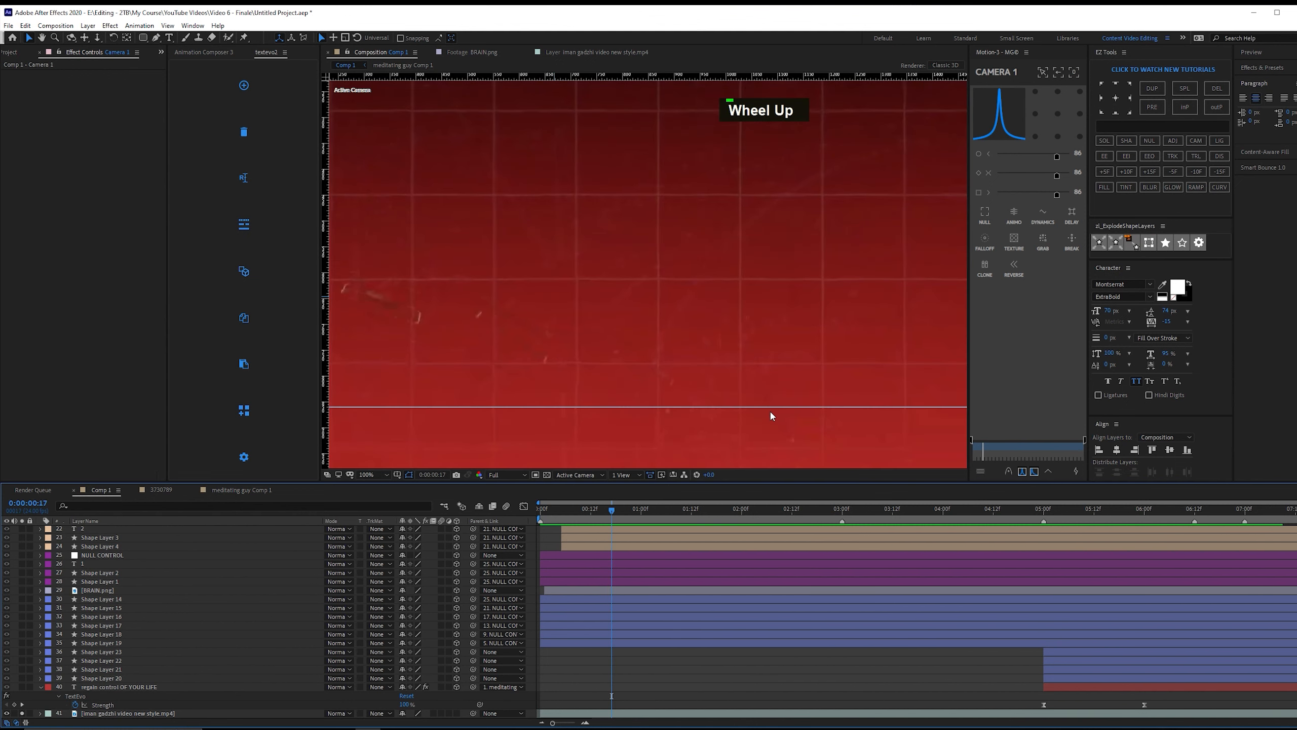
scroll(771, 413, "down", 1)
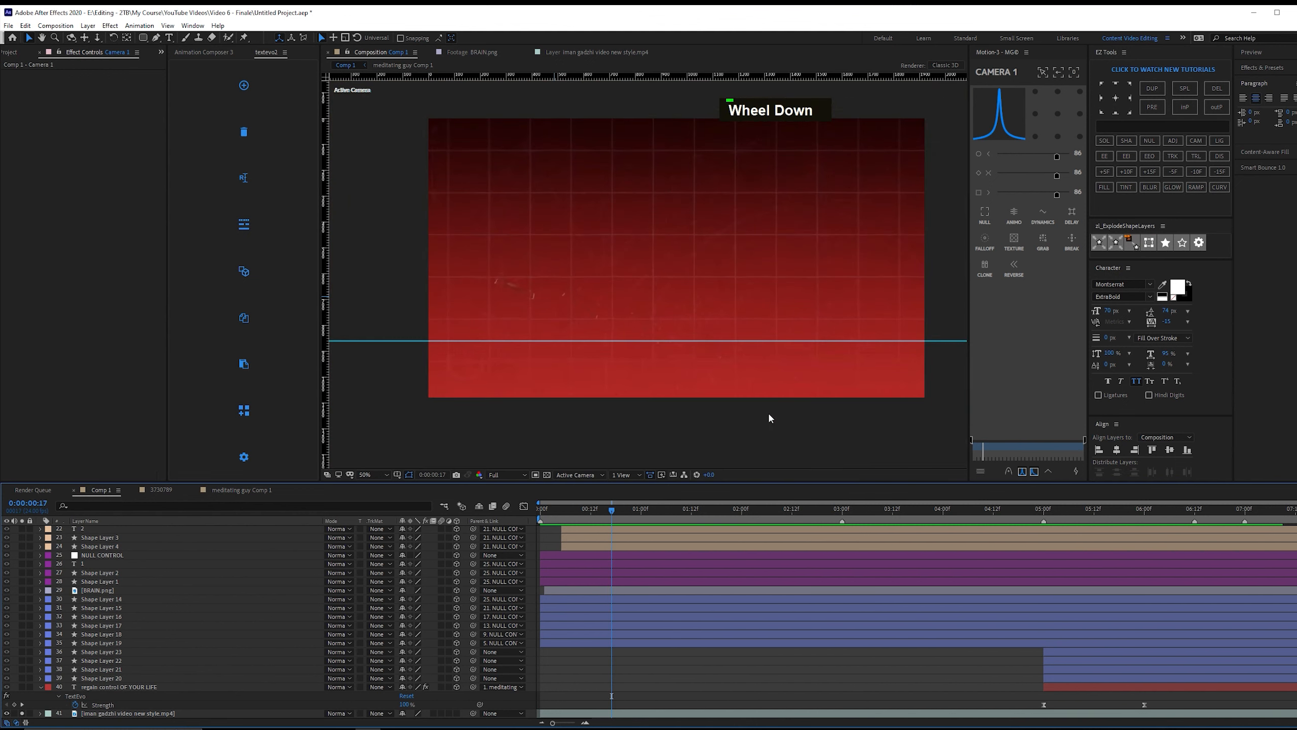
Collapse the open properties of the meditating guy Comp 1 layer and the "regain control OF YOUR LIFE" text layer.
left_click(721, 714)
left_click(671, 674)
scroll(671, 674, "up", 5)
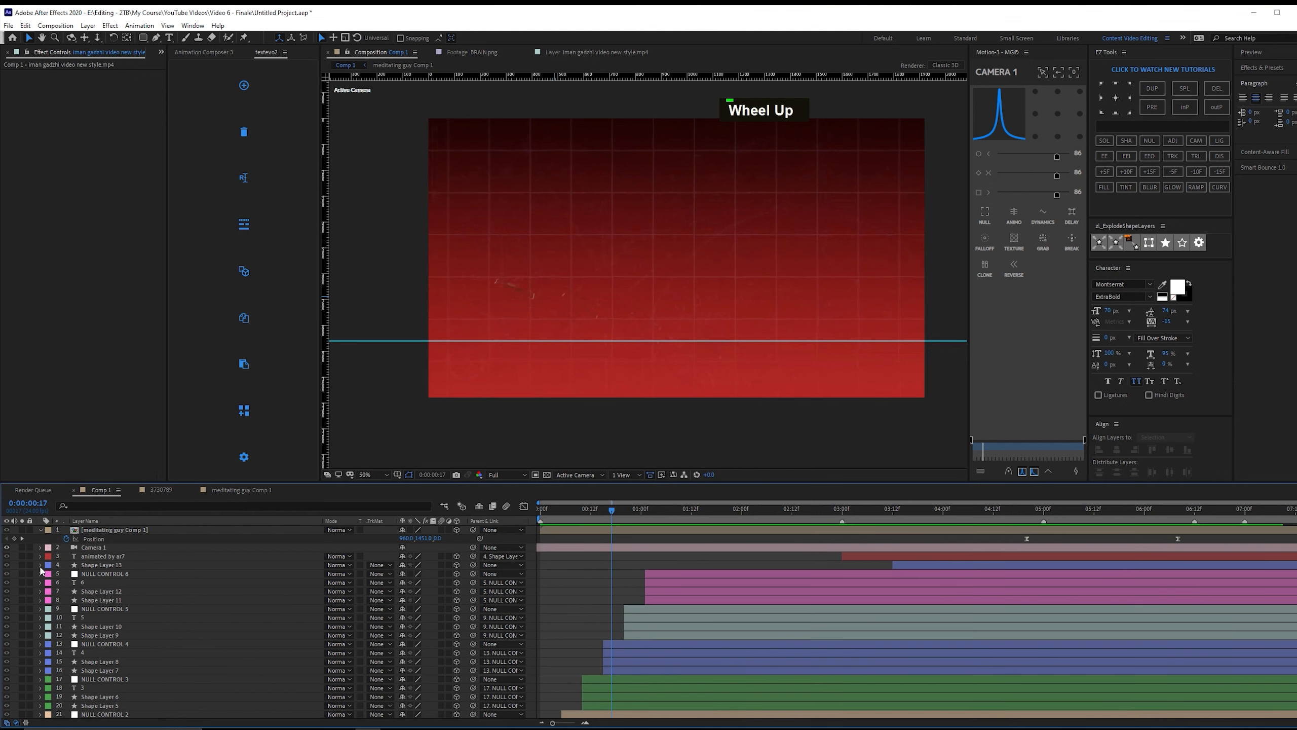
left_click(40, 530)
scroll(37, 562, "down", 5)
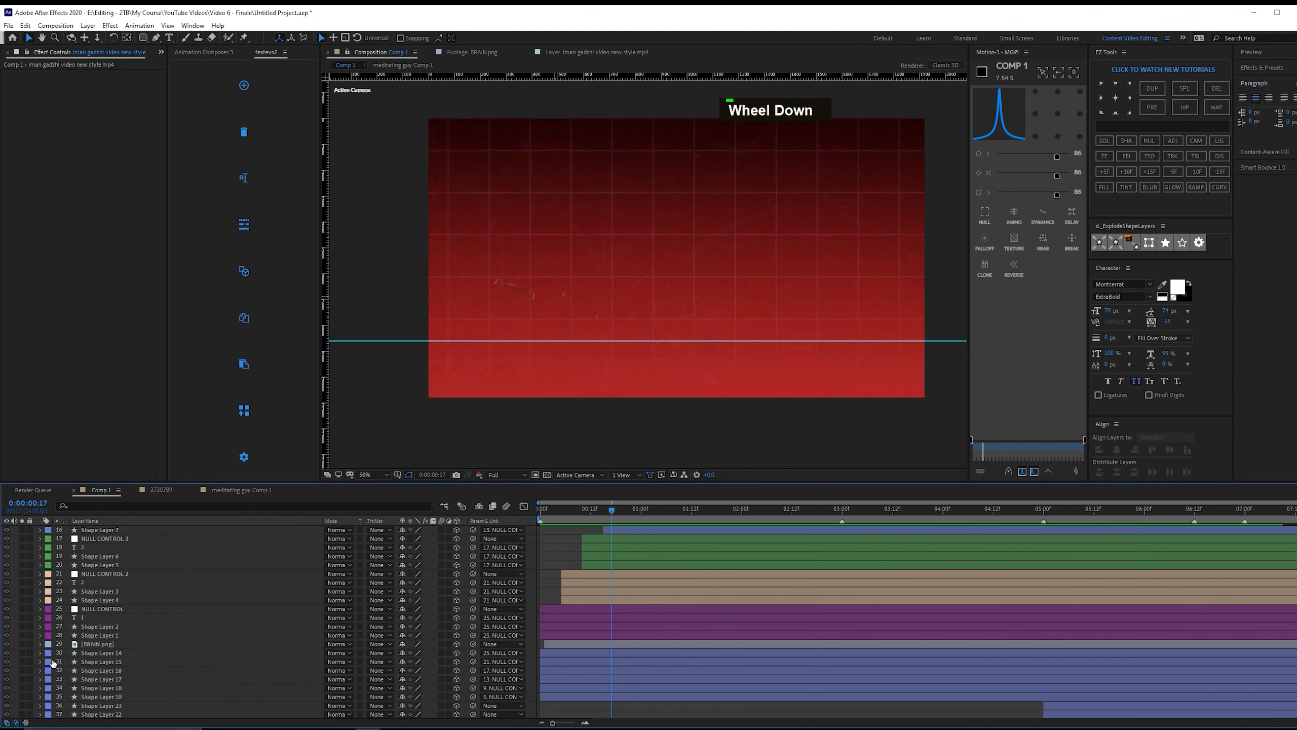
left_click(40, 688)
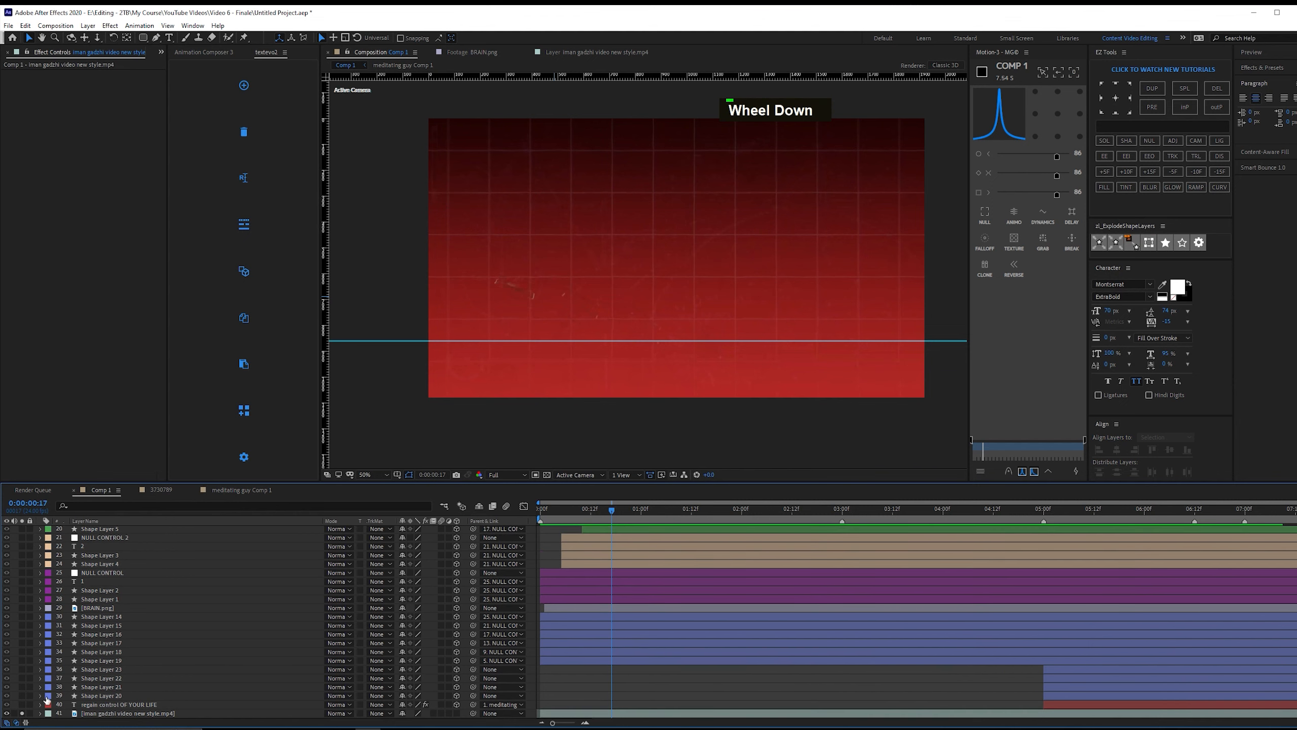
Create a new 1920 x 1080 px solid directly above Shape Layer 20 for the background.
right_click(593, 692)
right_click(433, 584)
mouse_move(482, 590)
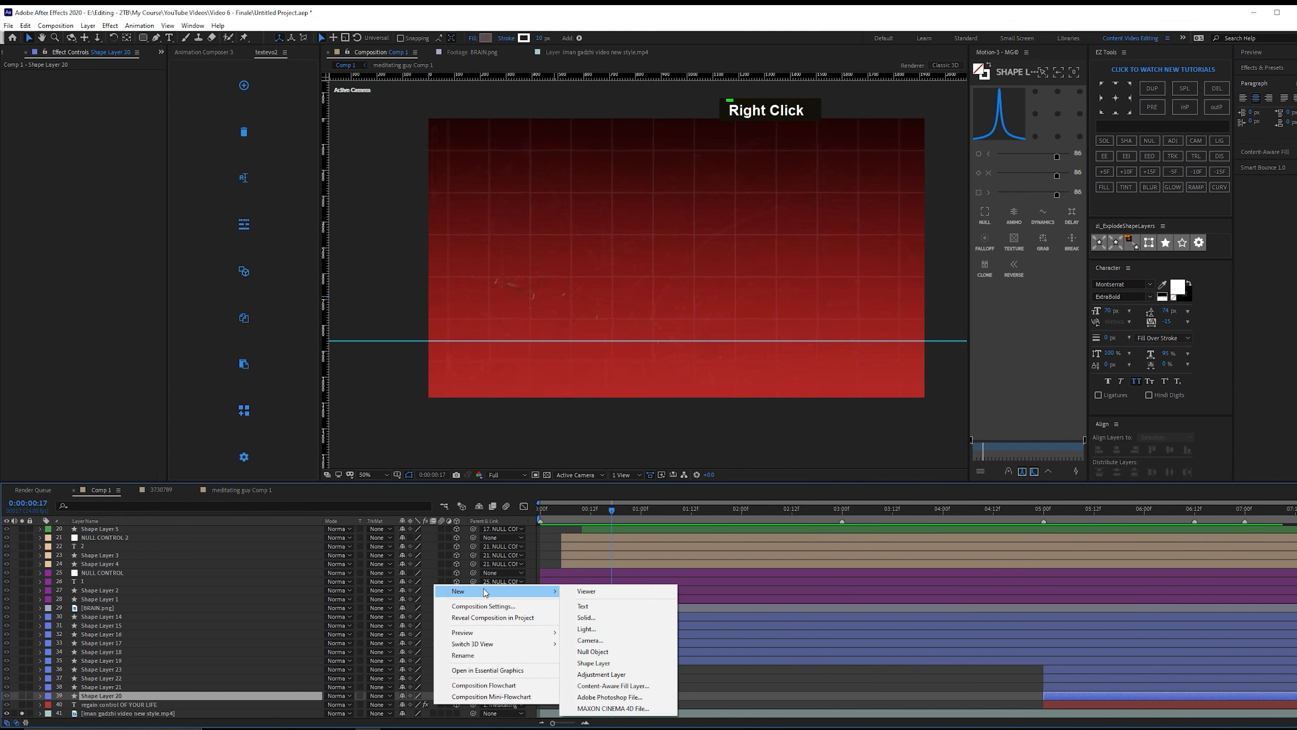
left_click(605, 617)
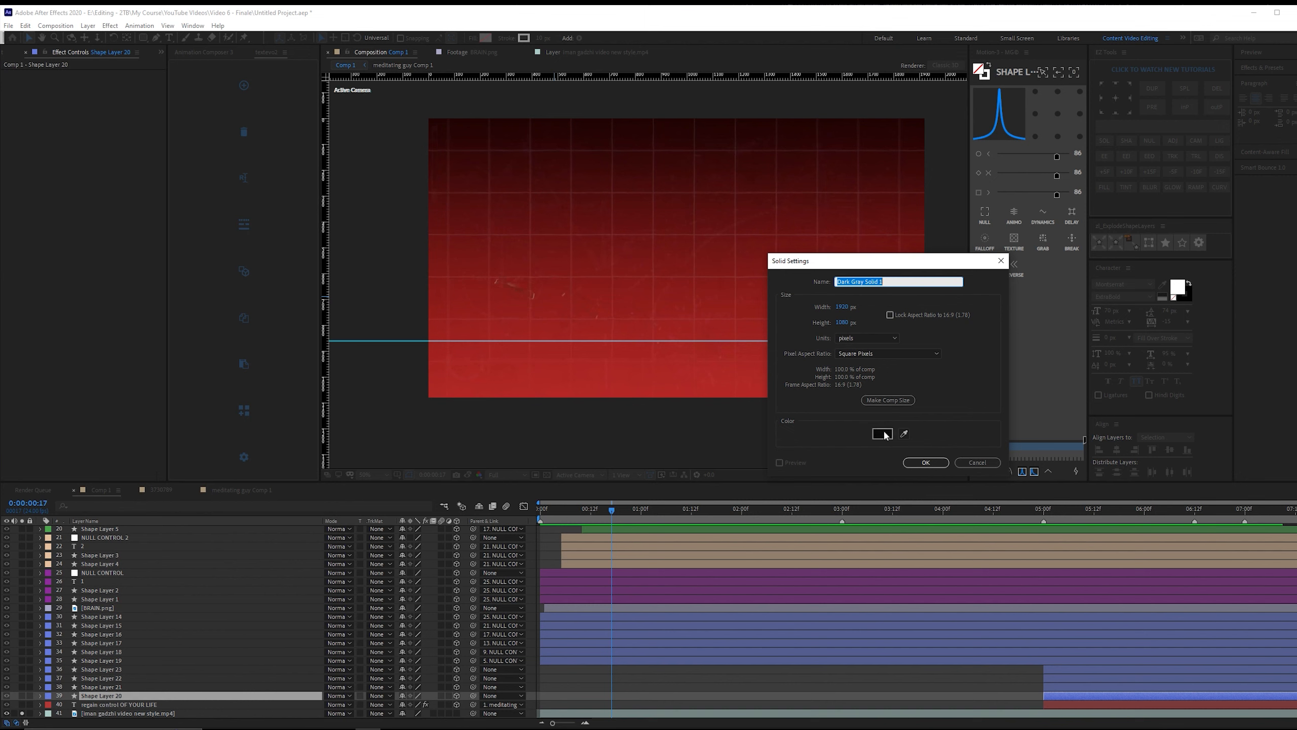
left_click(925, 463)
scroll(289, 663, "down", 1)
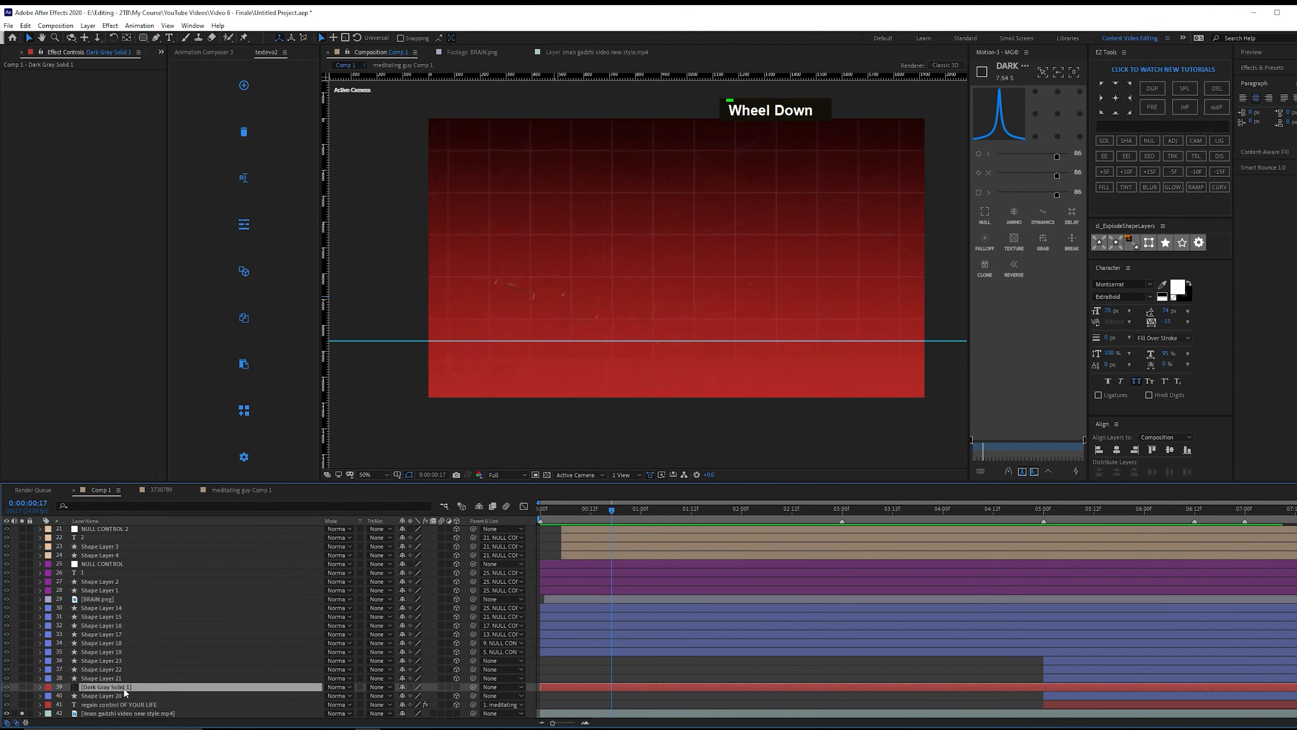
Apply Gradient Ramp to the solid and sample its end color from the red at the bottom of the reference background.
key("ctrl+space")
type("gra")
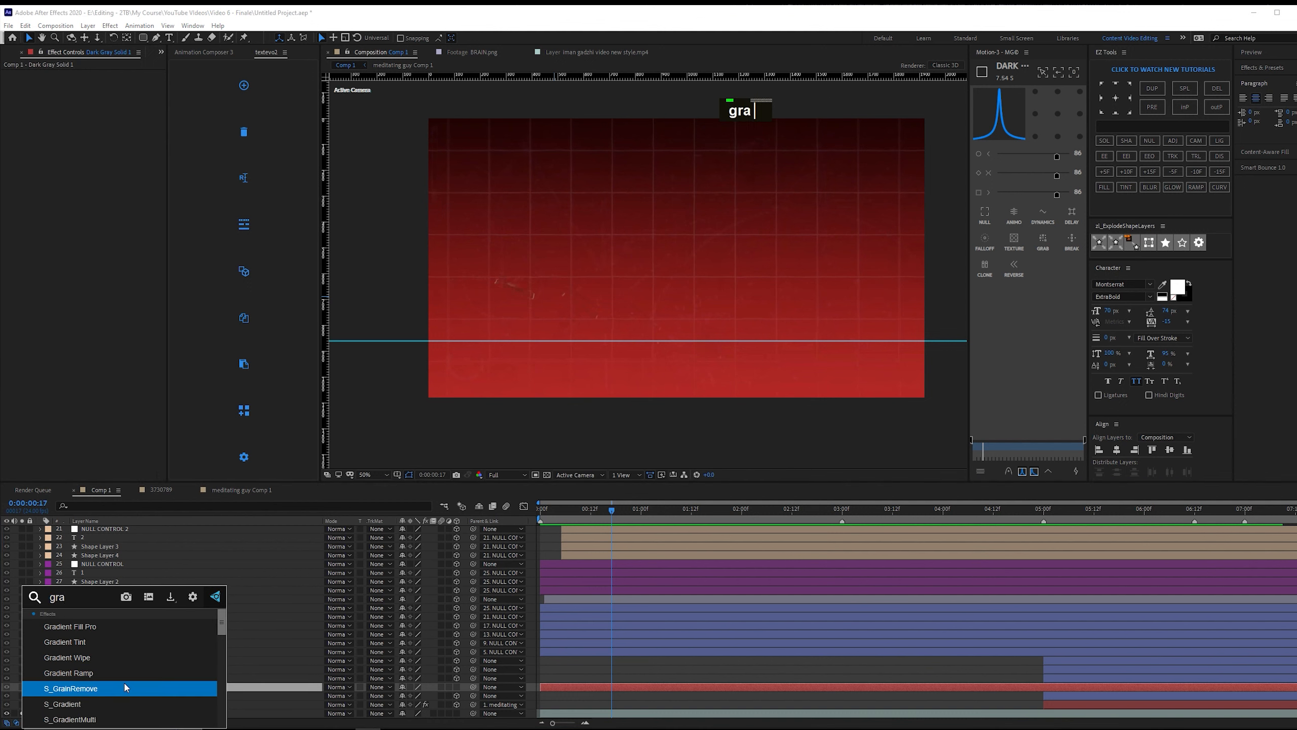
left_click(126, 677)
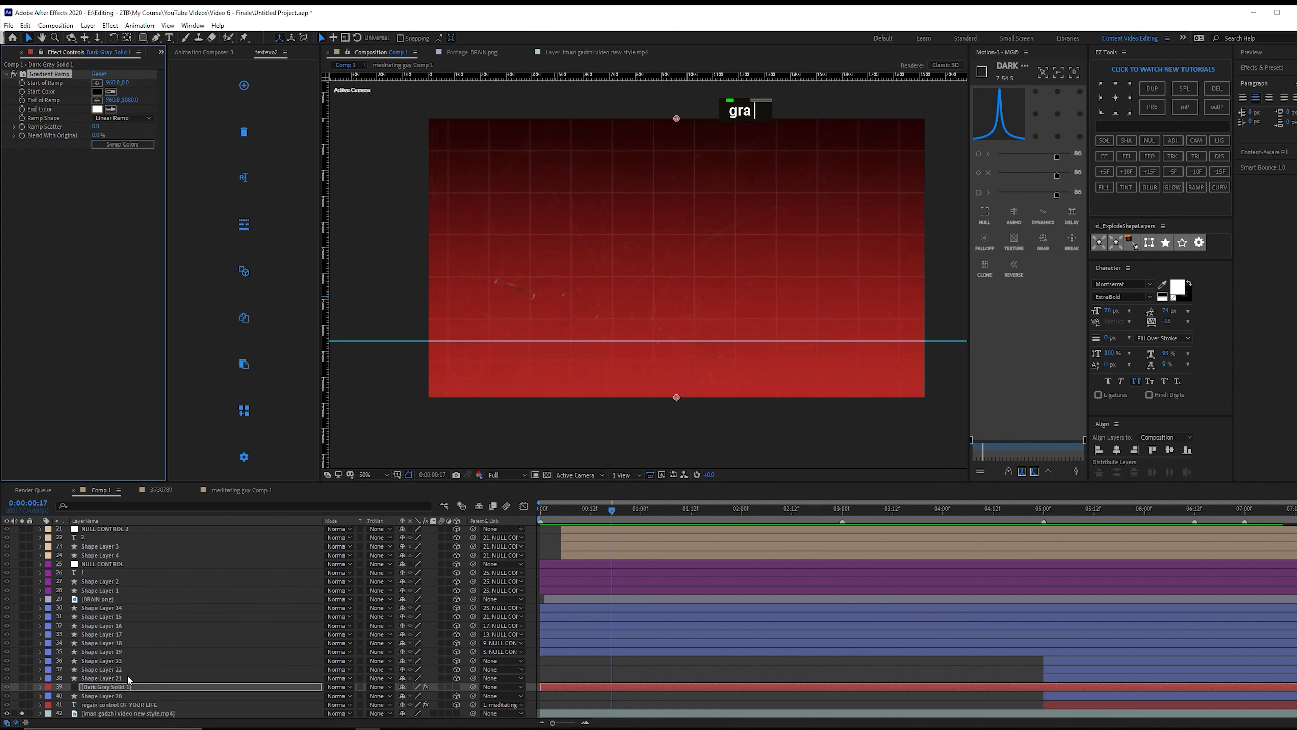
left_click(665, 392)
Compare the gradient solid with the reference using solo and raise its Start of Ramp above the frame, to about -252 vertically.
left_click(22, 687)
double_click(21, 687)
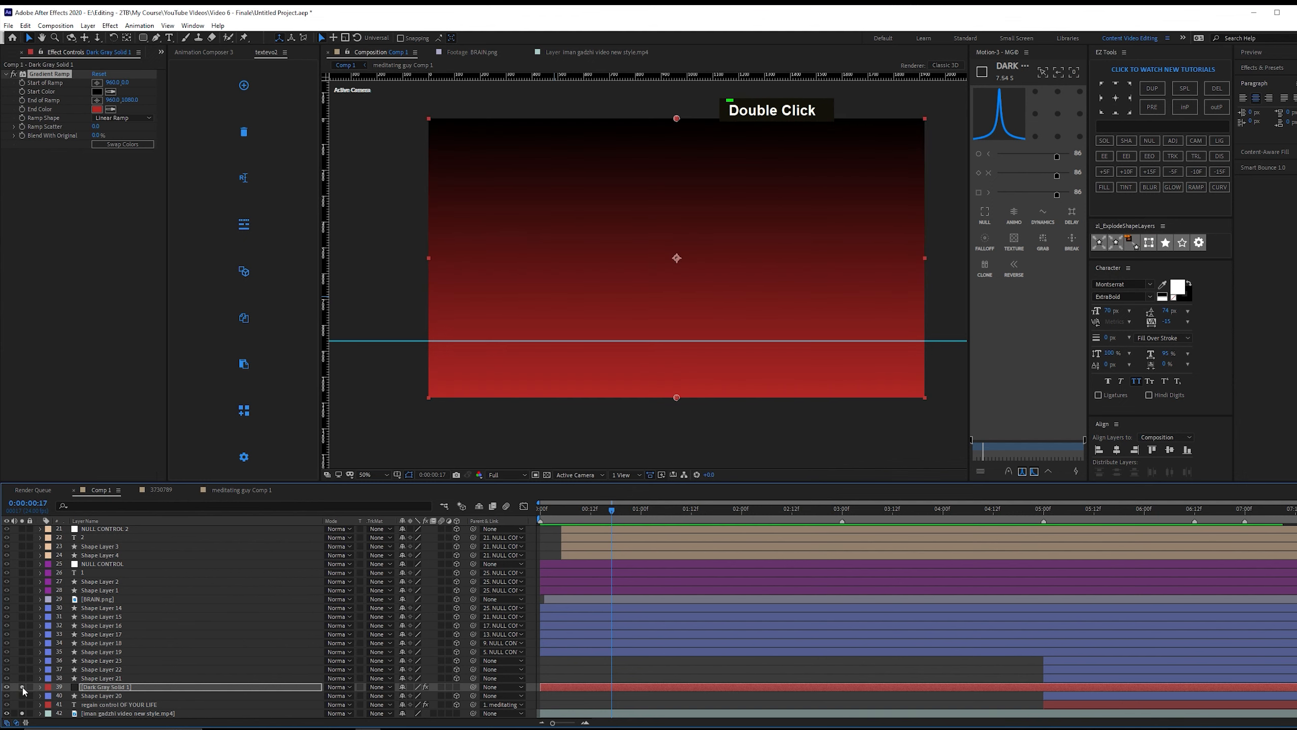
left_click(21, 686)
left_click(22, 687)
scroll(567, 308, "down", 2)
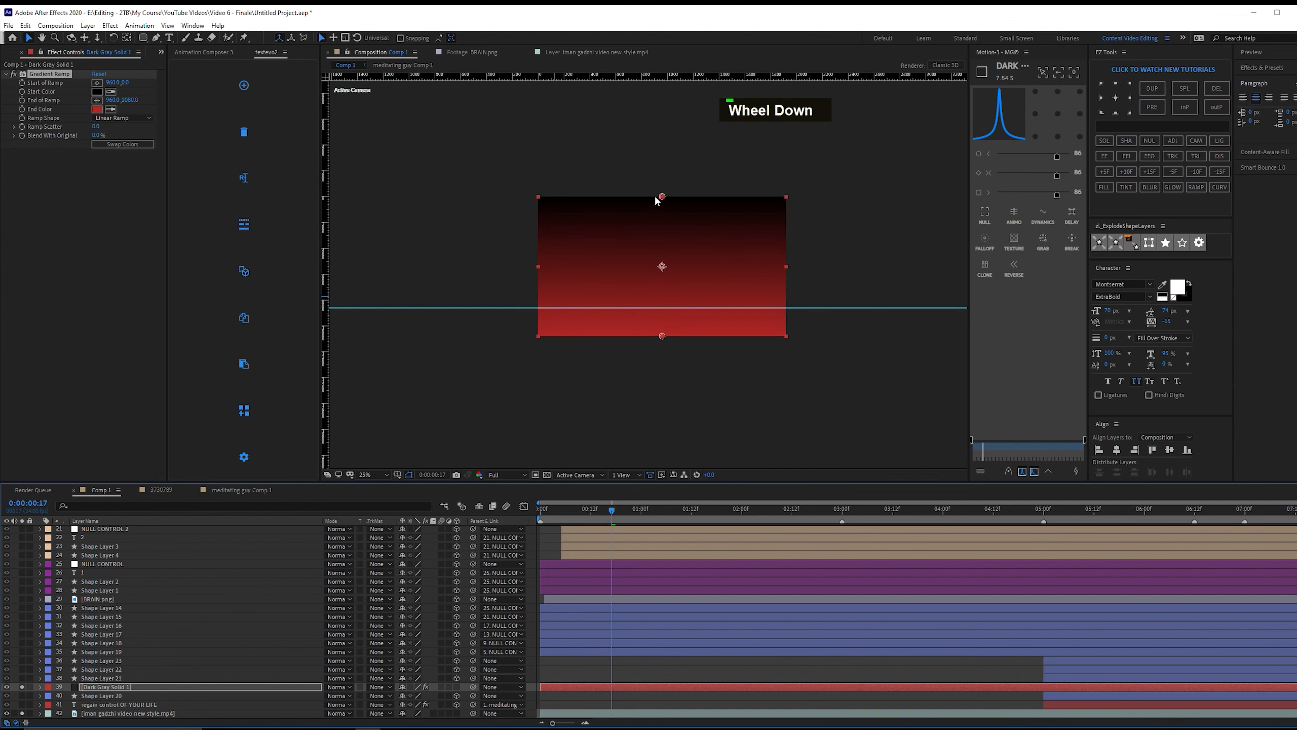
left_click_drag(662, 197, 666, 180)
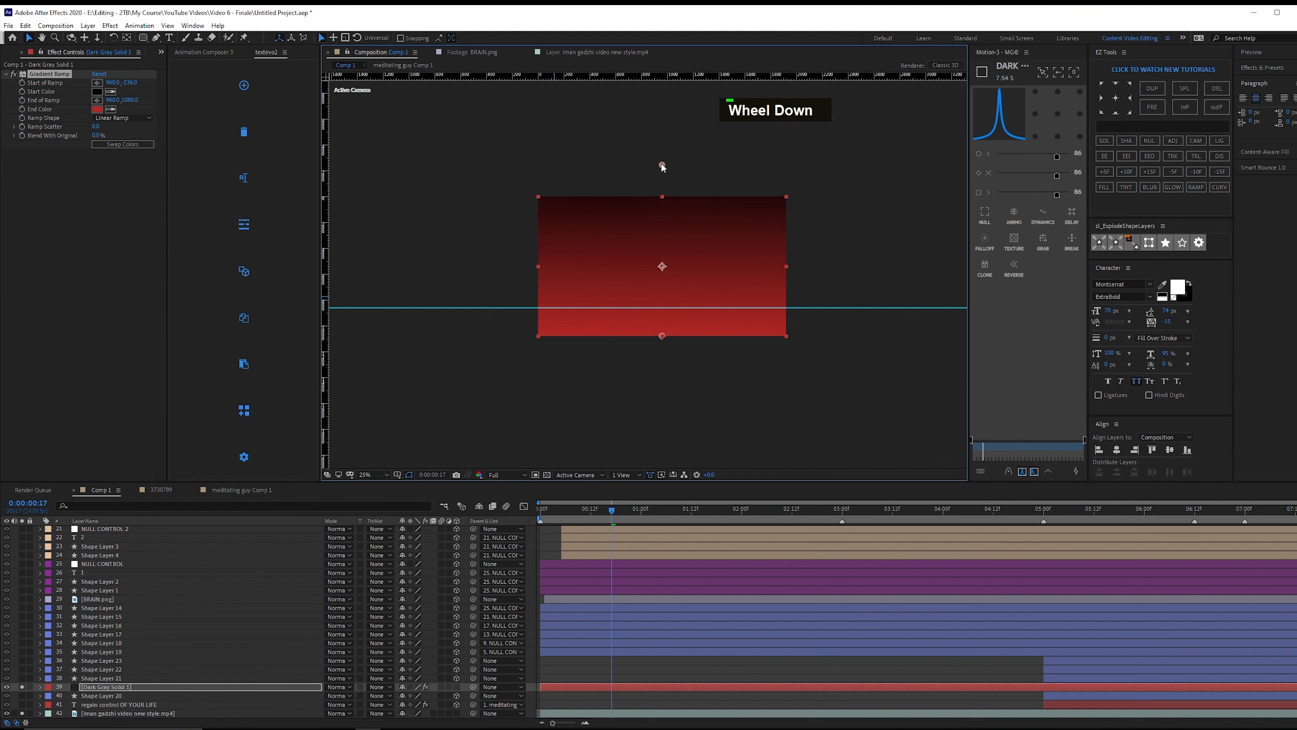
double_click(21, 687)
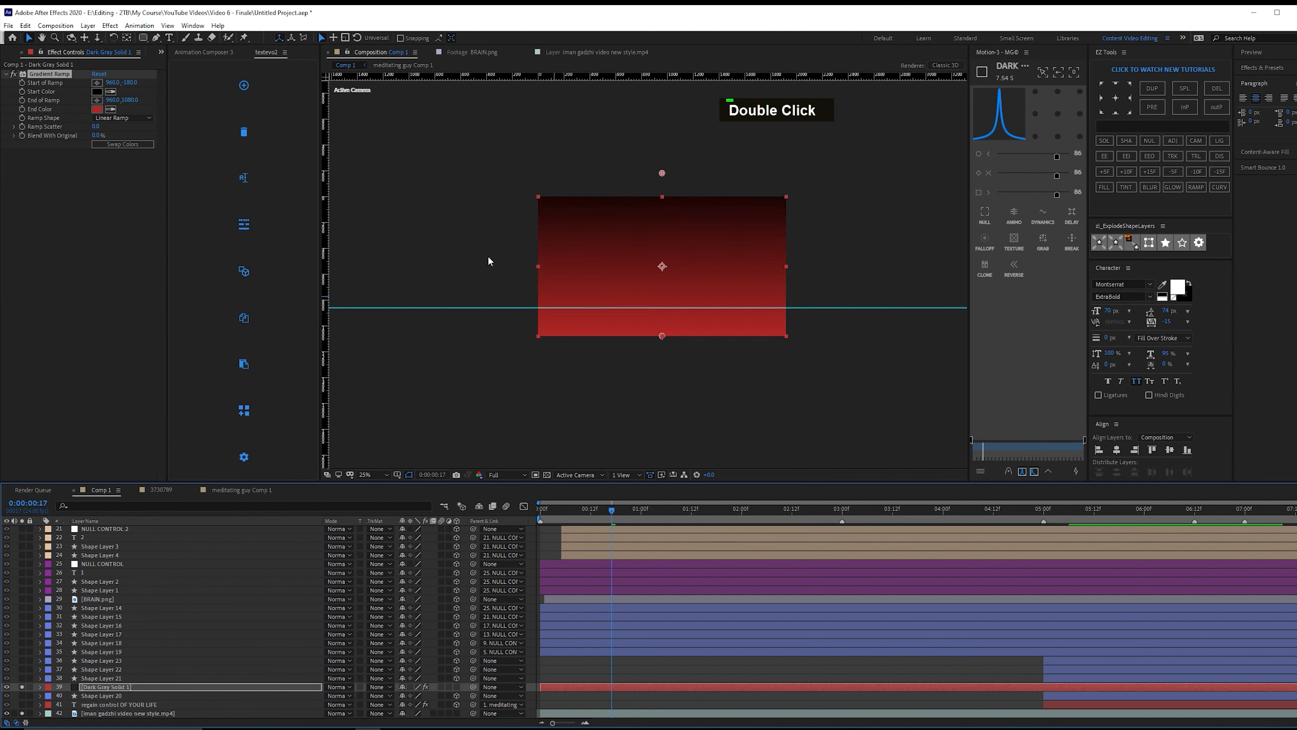
left_click_drag(662, 175, 665, 167)
Duplicate the gradient solid, remove all effects from the copy and apply the Grid effect to it.
double_click(127, 686)
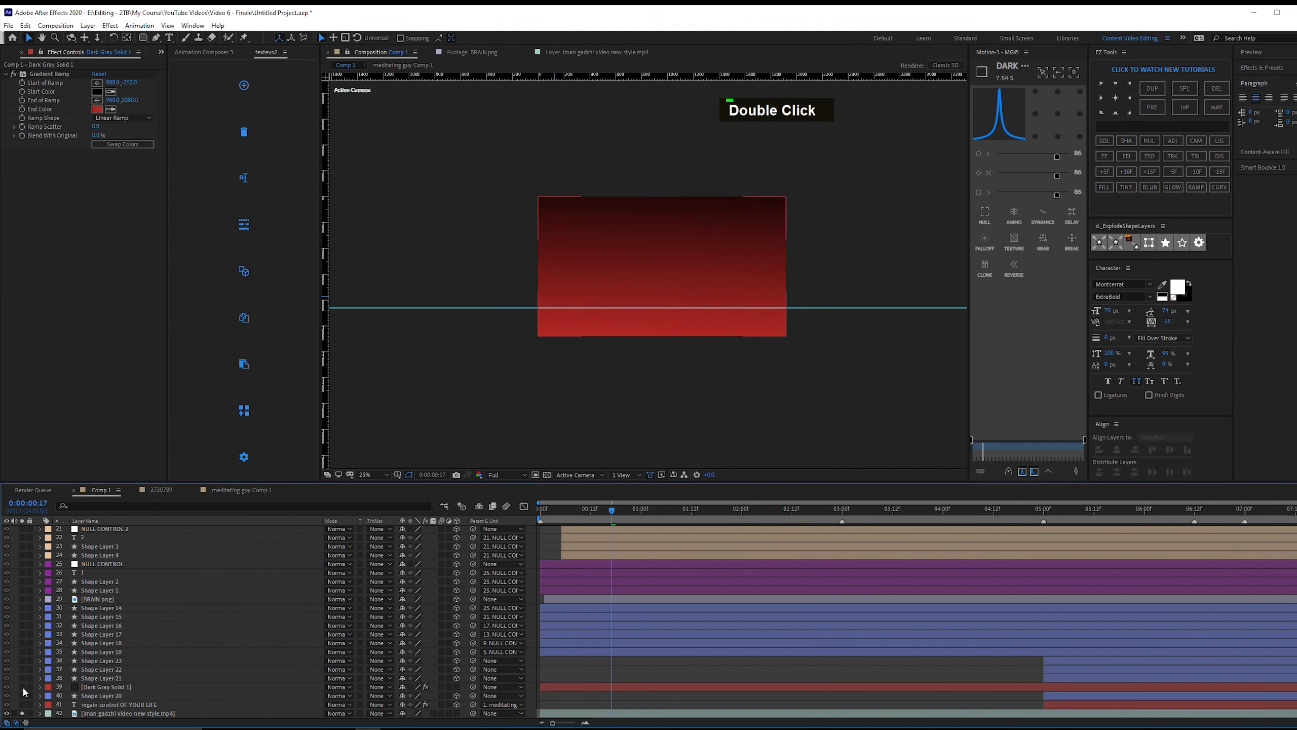
key("ctrl+d")
key("ctrl+shift+e")
key("ctrl+space")
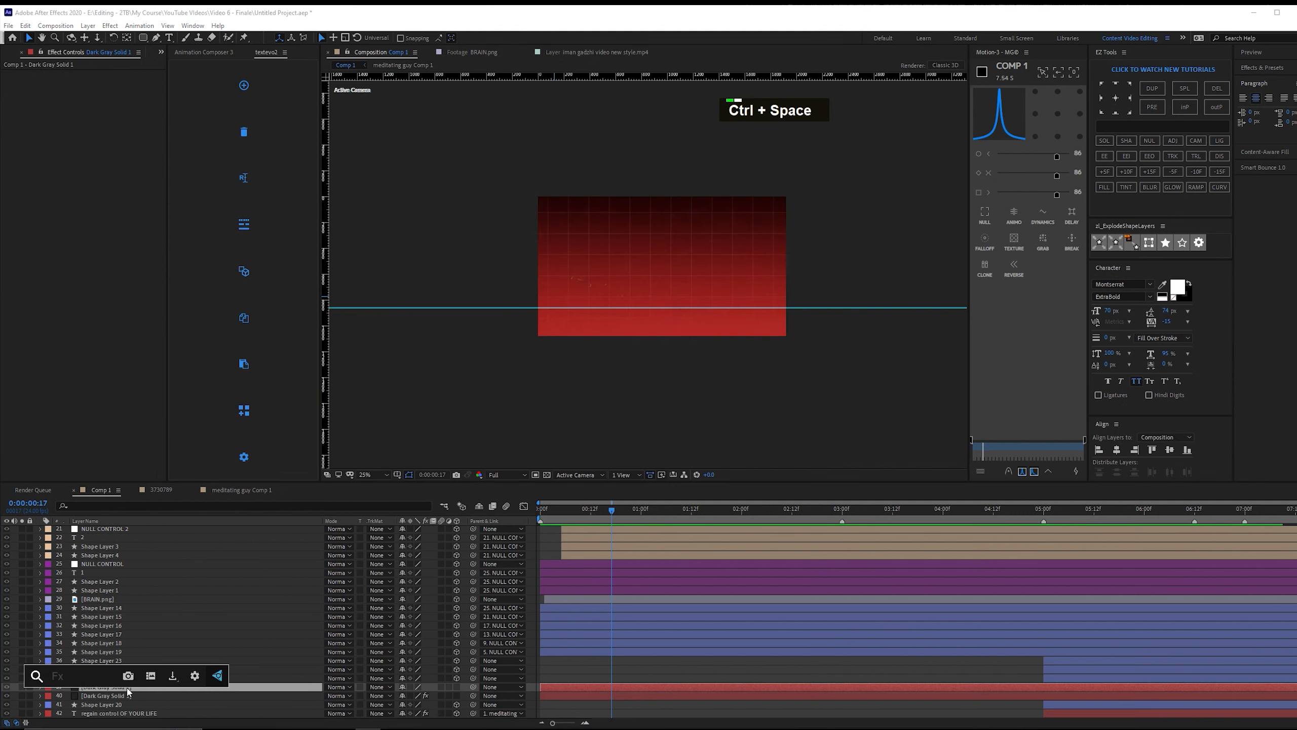
type("griod")
key("BackSpace")
key("BackSpace")
type("d")
key("Return")
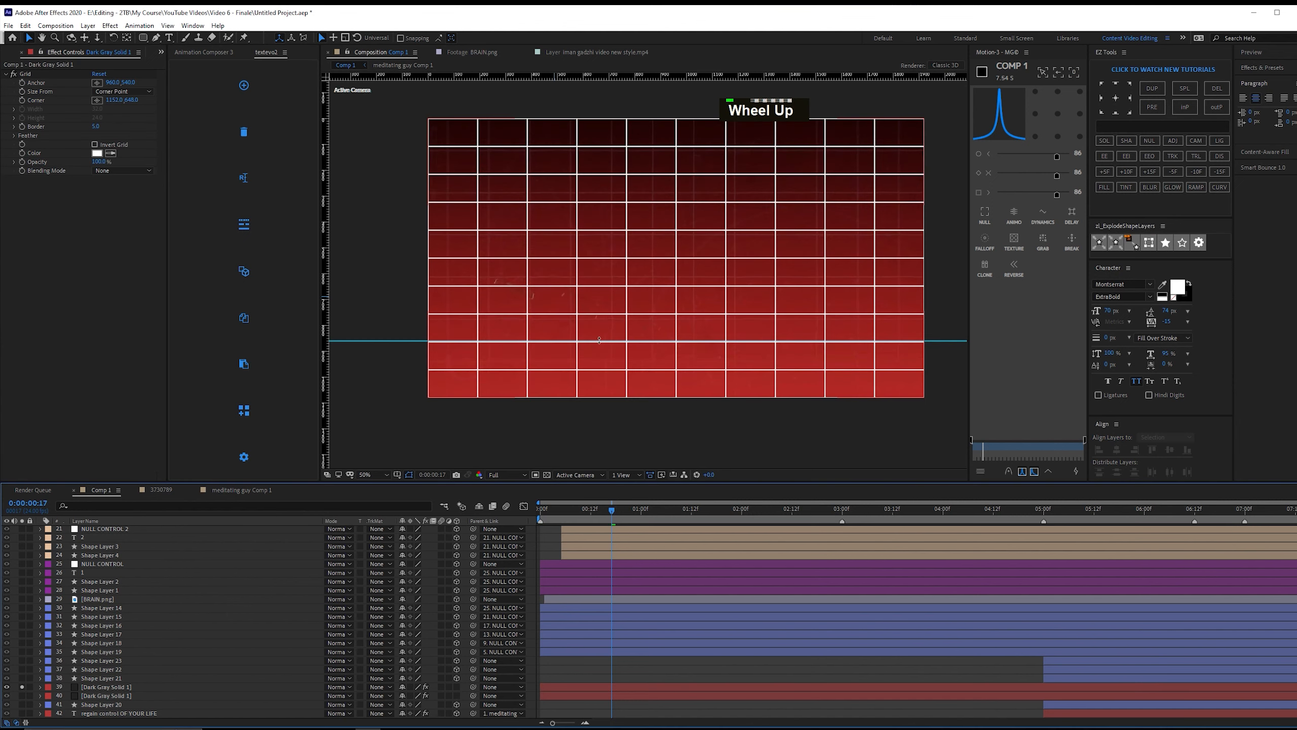
Switch the grid's Size From option to Width Slider and set its width to 150.
left_click(113, 91)
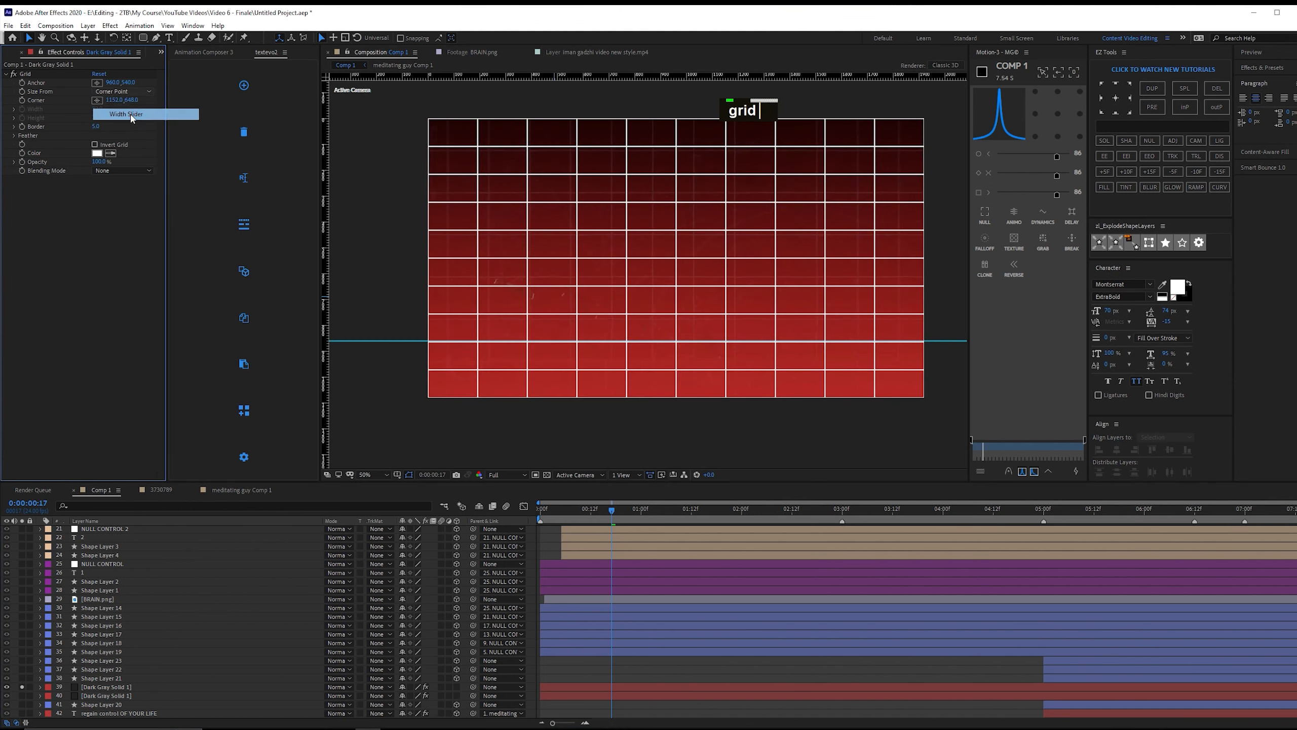
left_click(115, 113)
left_click_drag(108, 129, 165, 127)
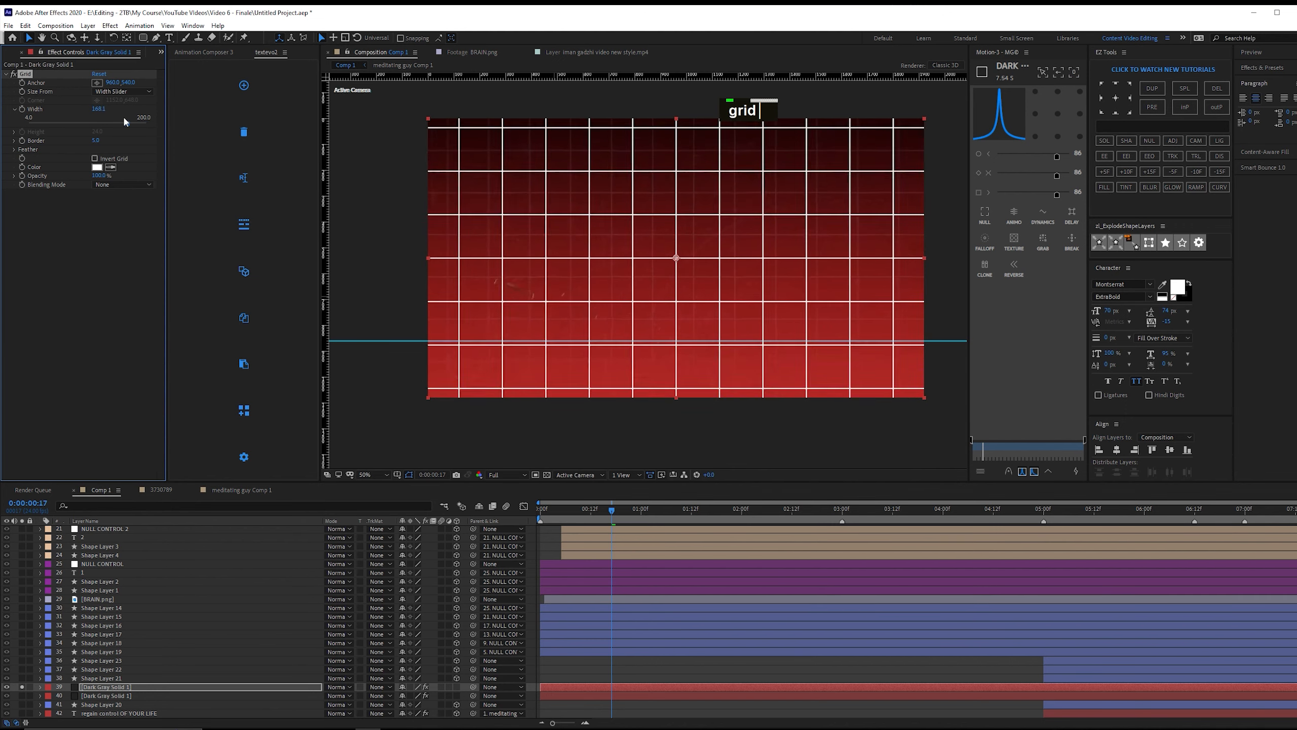
left_click_drag(145, 119, 108, 122)
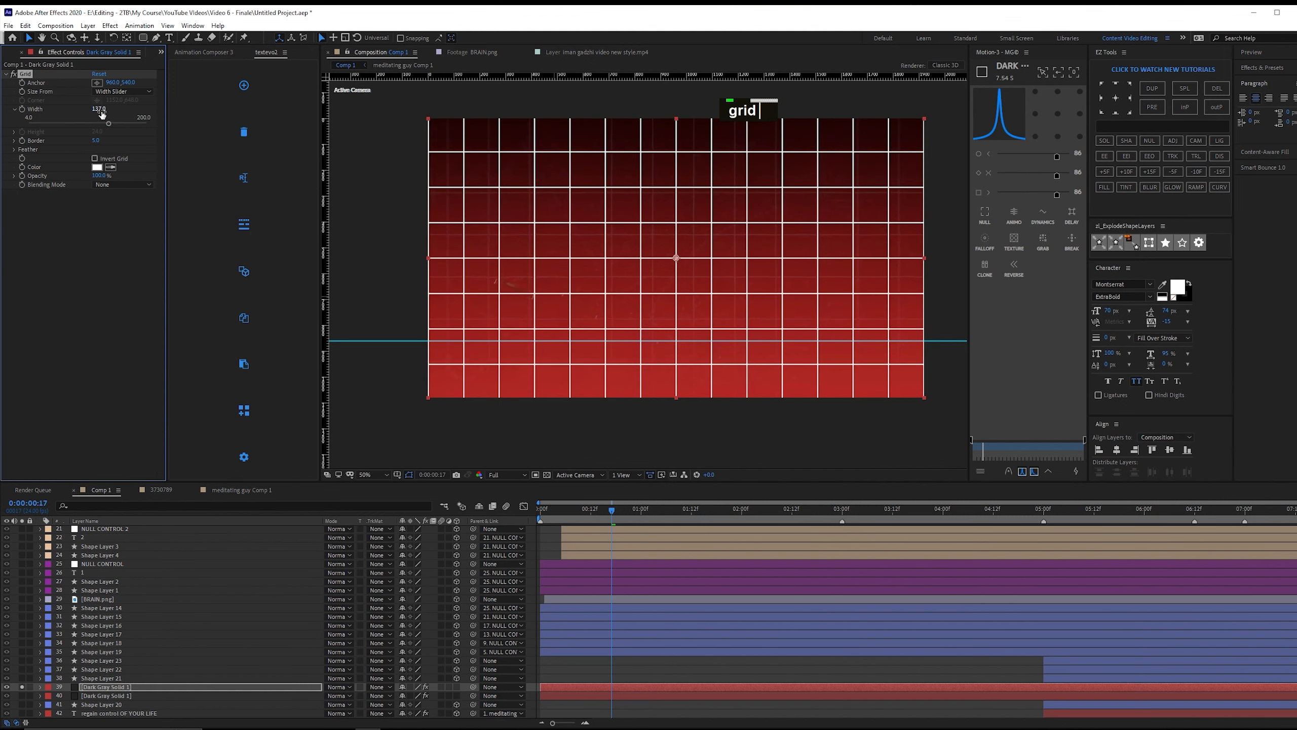
left_click(105, 109)
type("150")
key("Return")
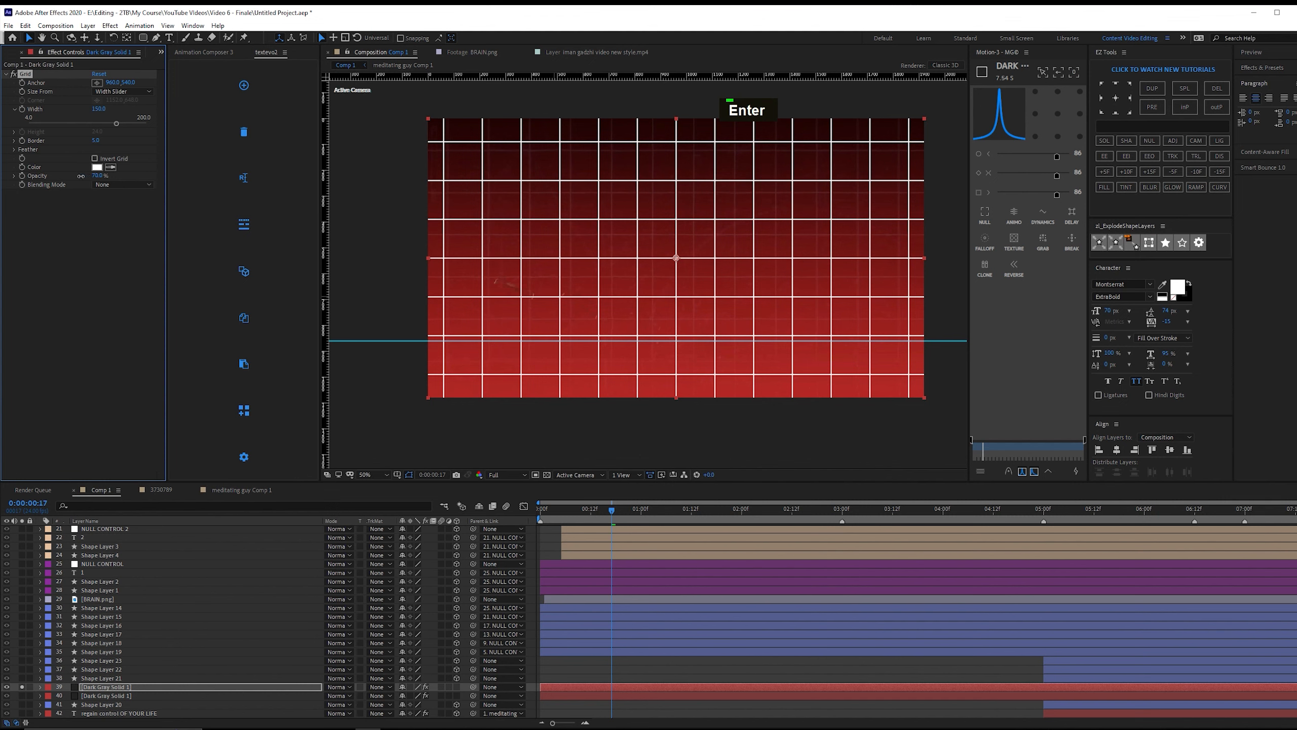
Lower the grid's opacity to about 27%, increase its width to about 165, and compare it with the reference background using solo.
left_click_drag(81, 176, 58, 171)
left_click_drag(117, 123, 125, 123)
scroll(45, 713, "down", 1)
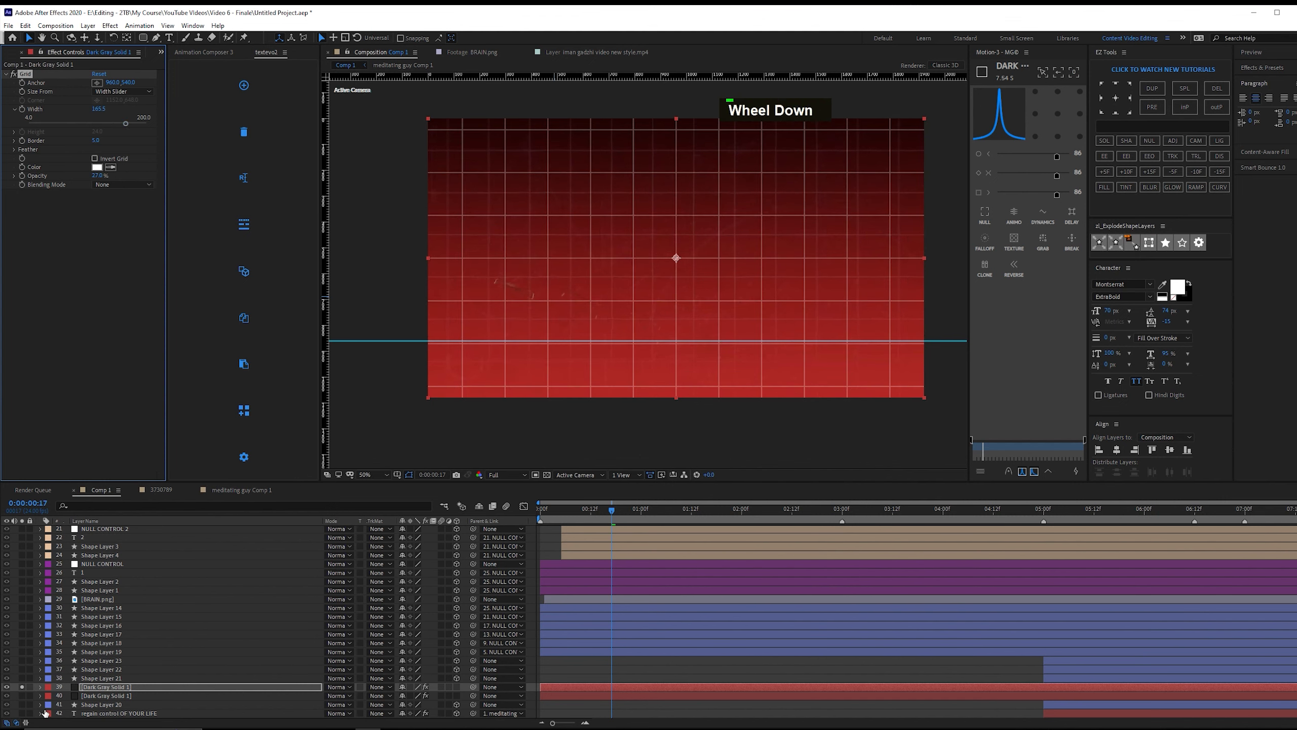
left_click(22, 695)
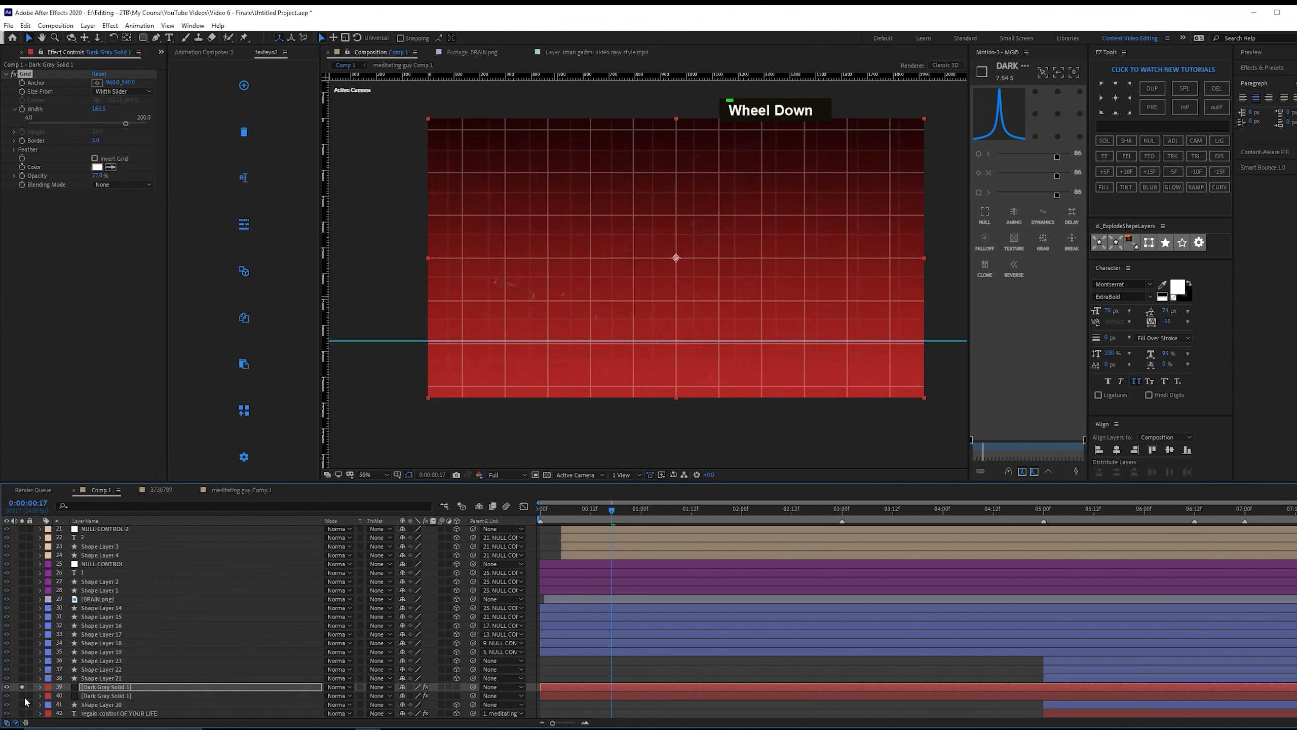
left_click(21, 687)
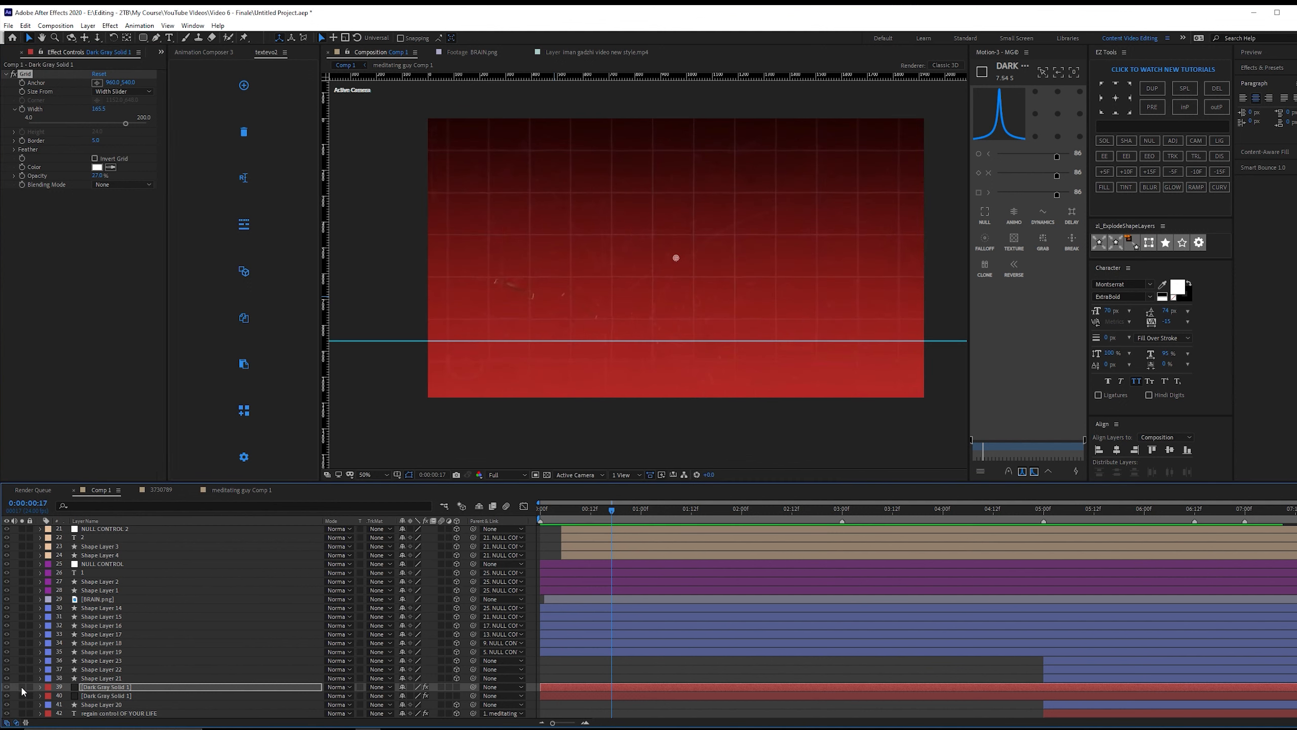
left_click(22, 686)
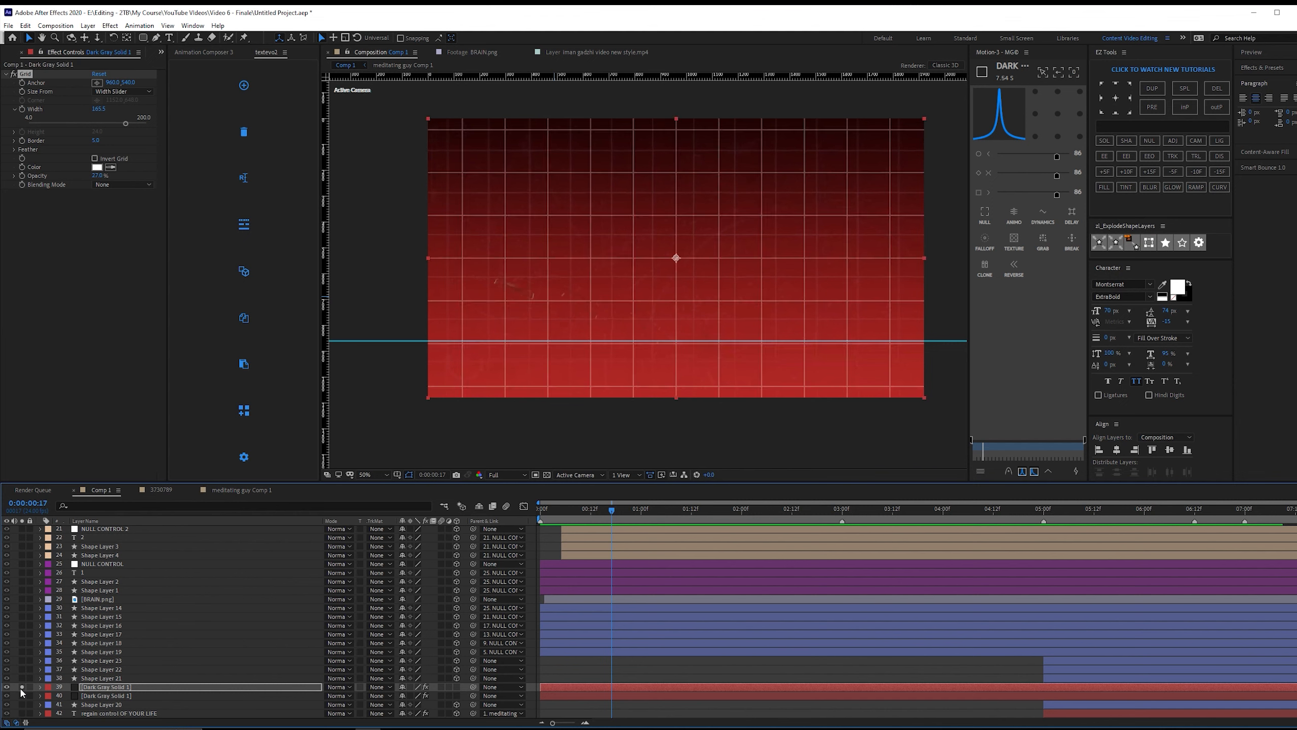
Solo the gradient solid together with the grid layer and set the Grid effect's opacity to 15%.
left_click(22, 695)
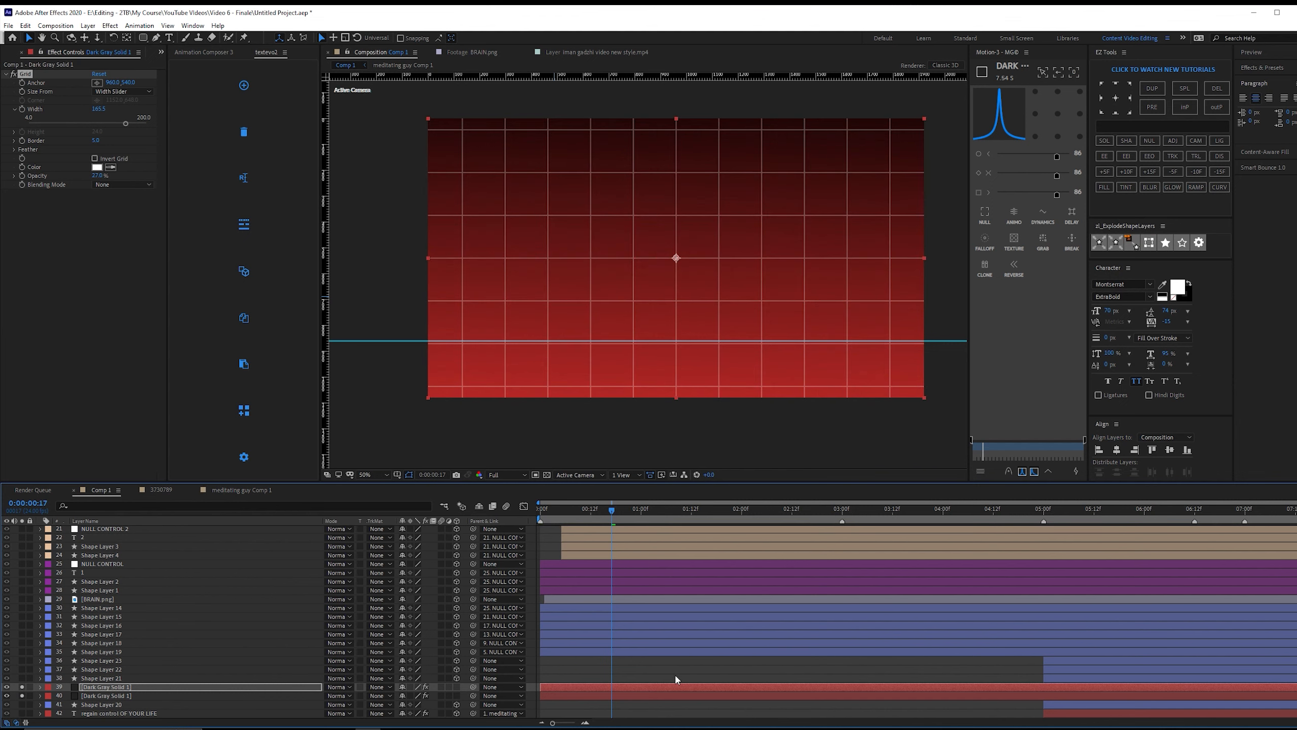
left_click(107, 176)
type("15")
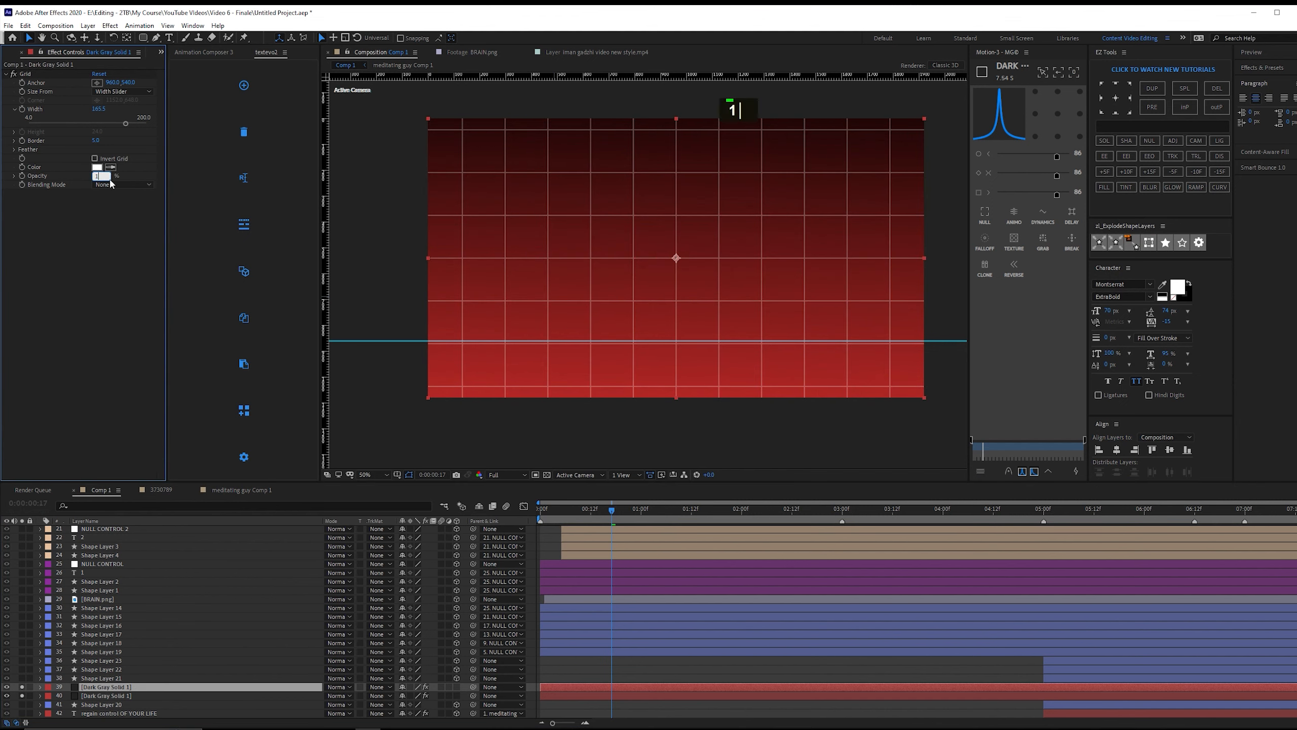
key("Return")
left_click(651, 662)
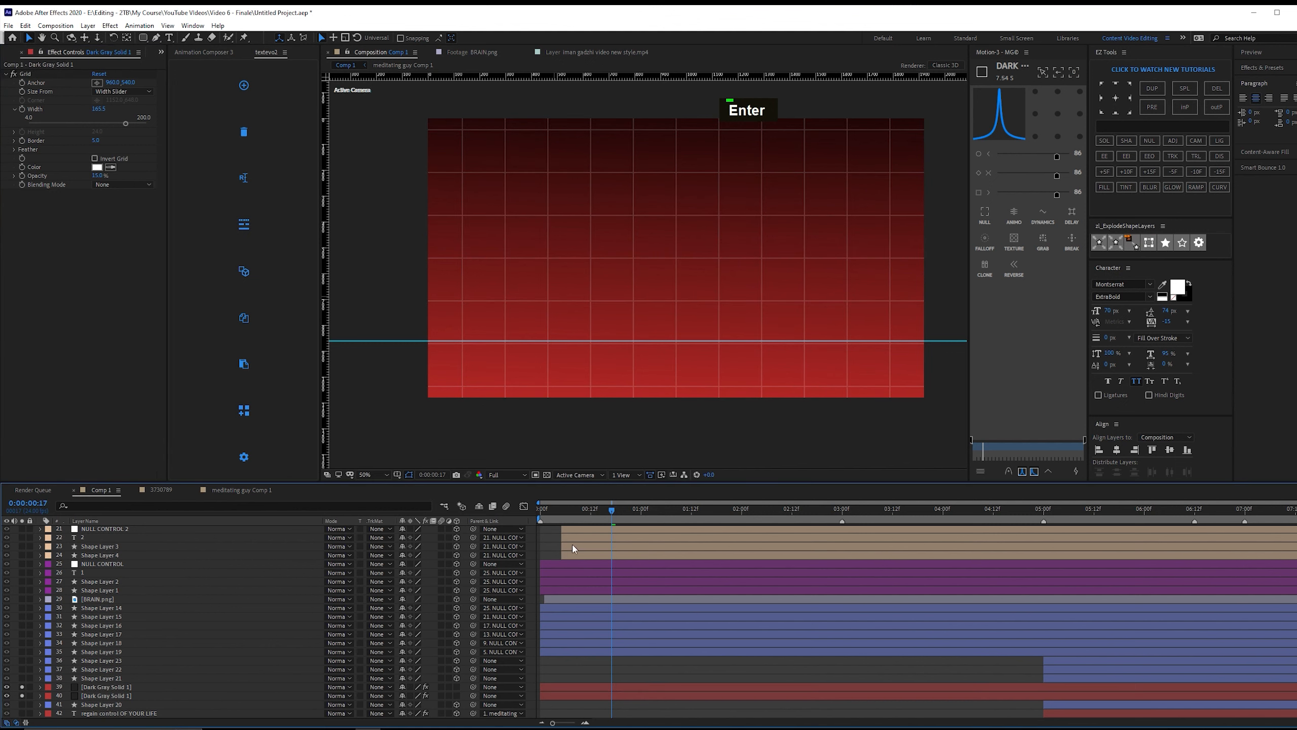
Duplicate the gradient solid and set both the start and end colors of the copy's Gradient Ramp to black.
left_click_drag(143, 38, 210, 40)
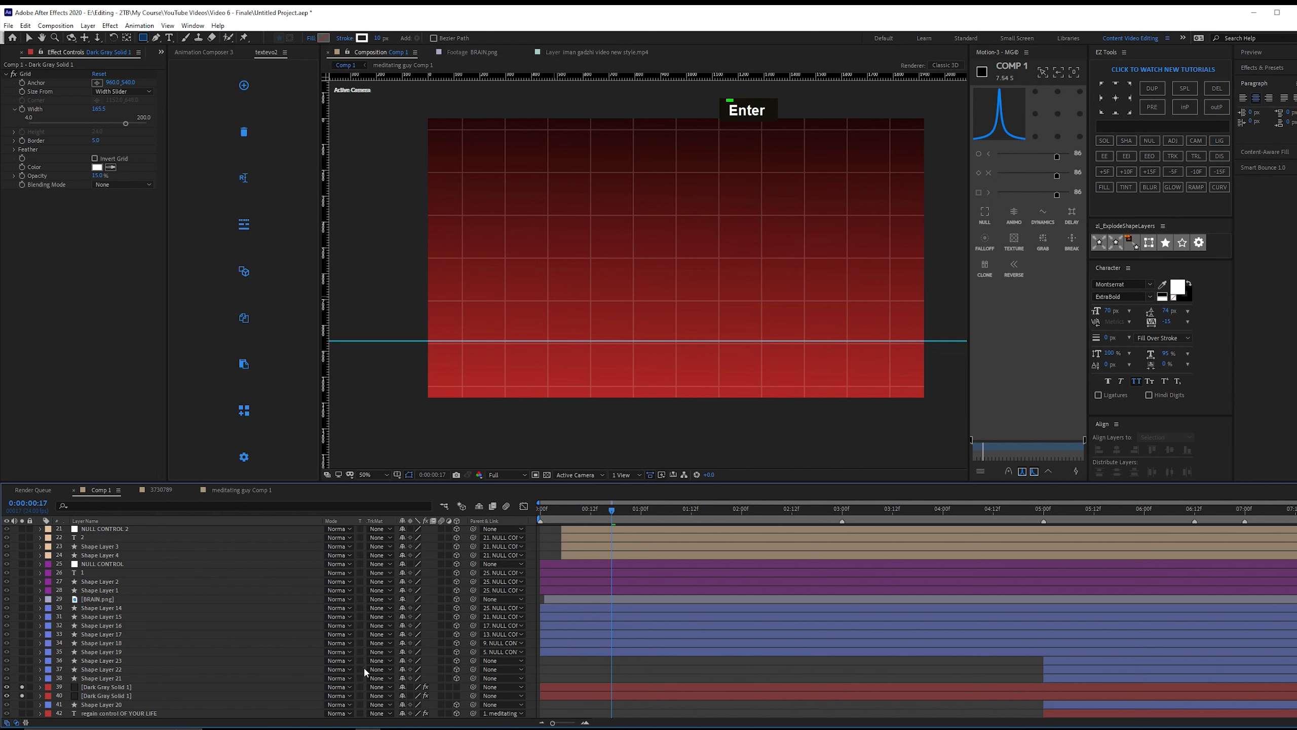
left_click(131, 696)
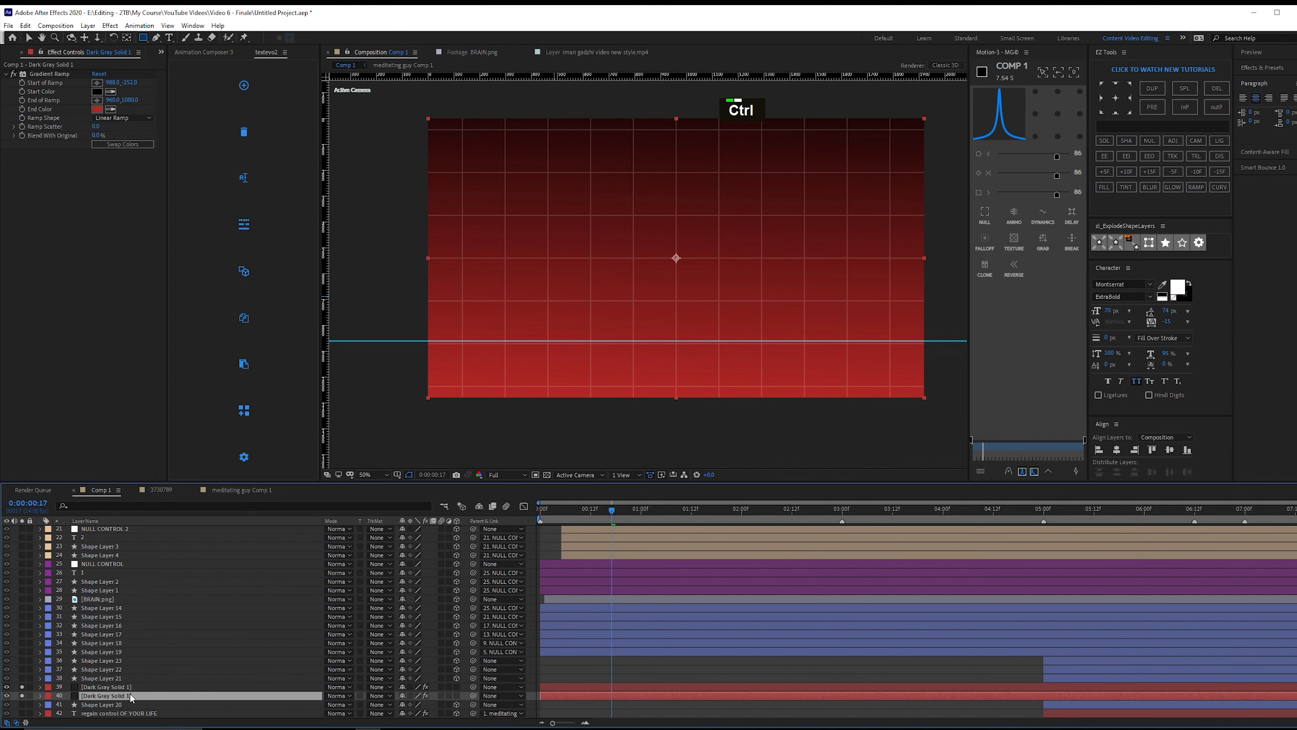
key("ctrl+d")
scroll(566, 410, "down", 2)
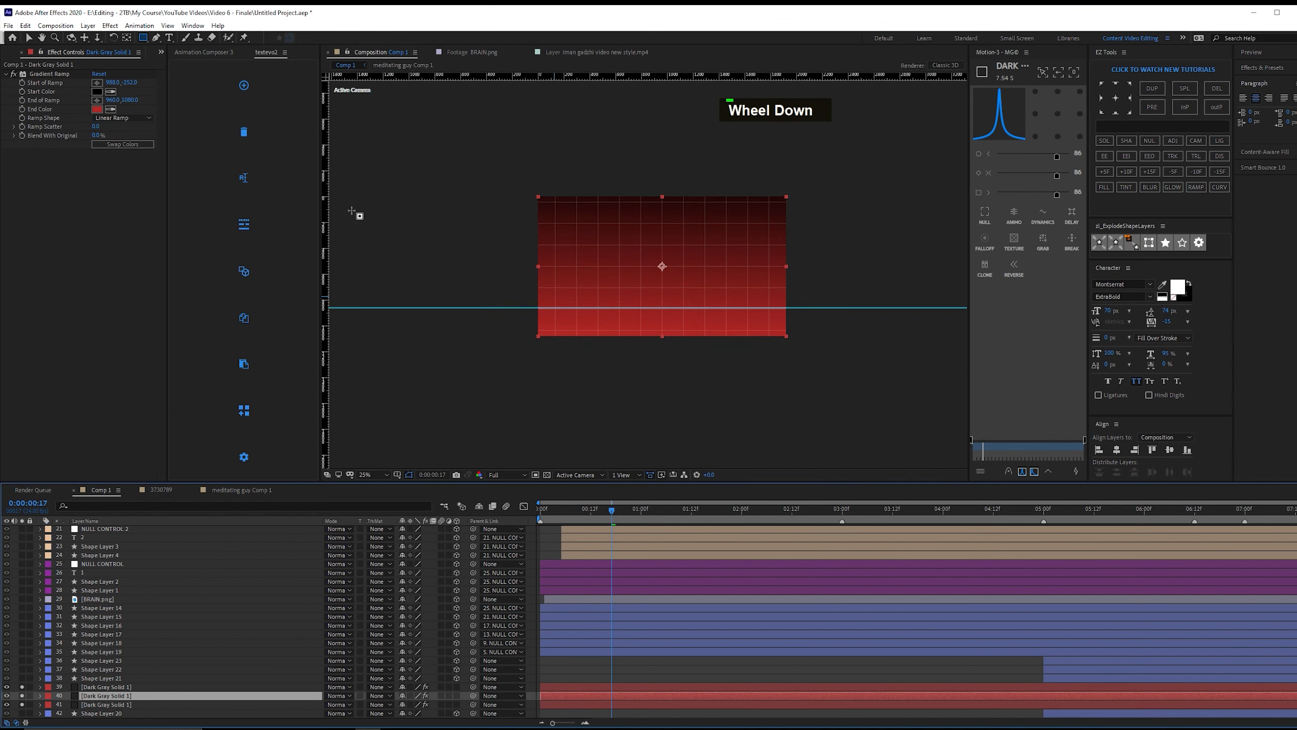
left_click(42, 74)
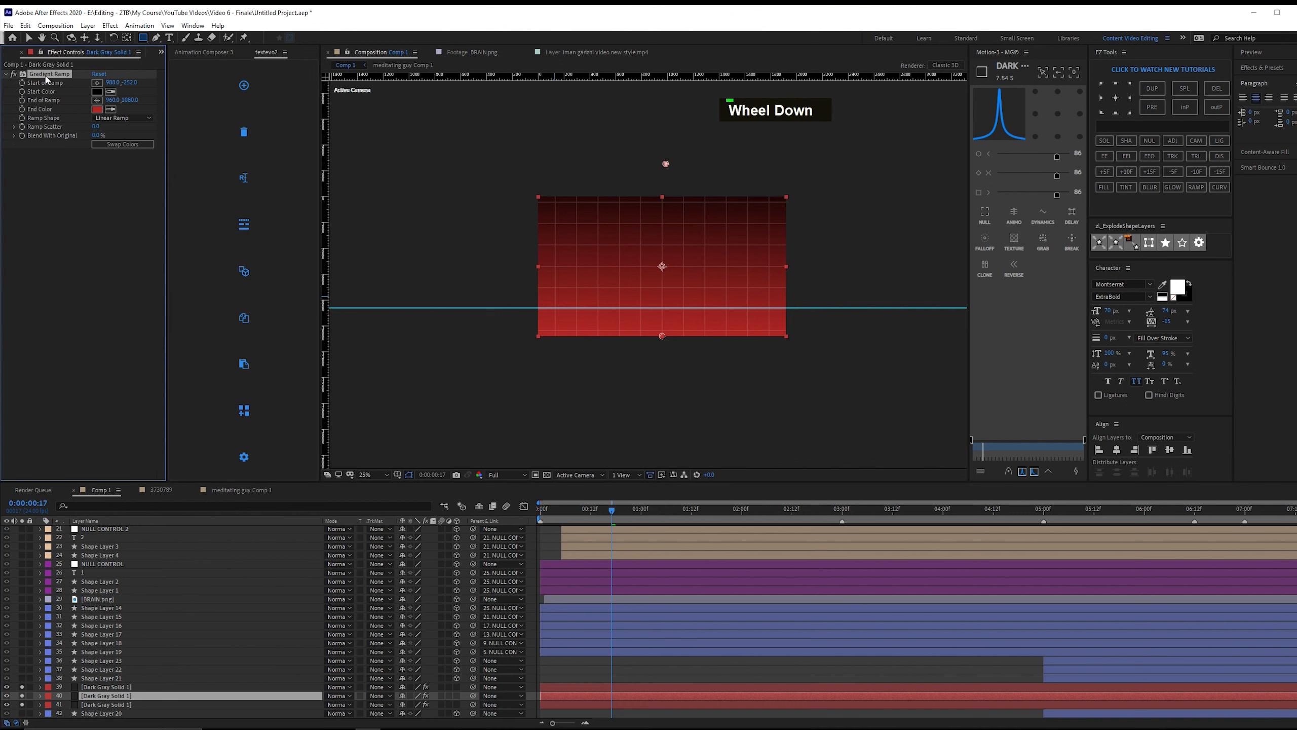
left_click(97, 91)
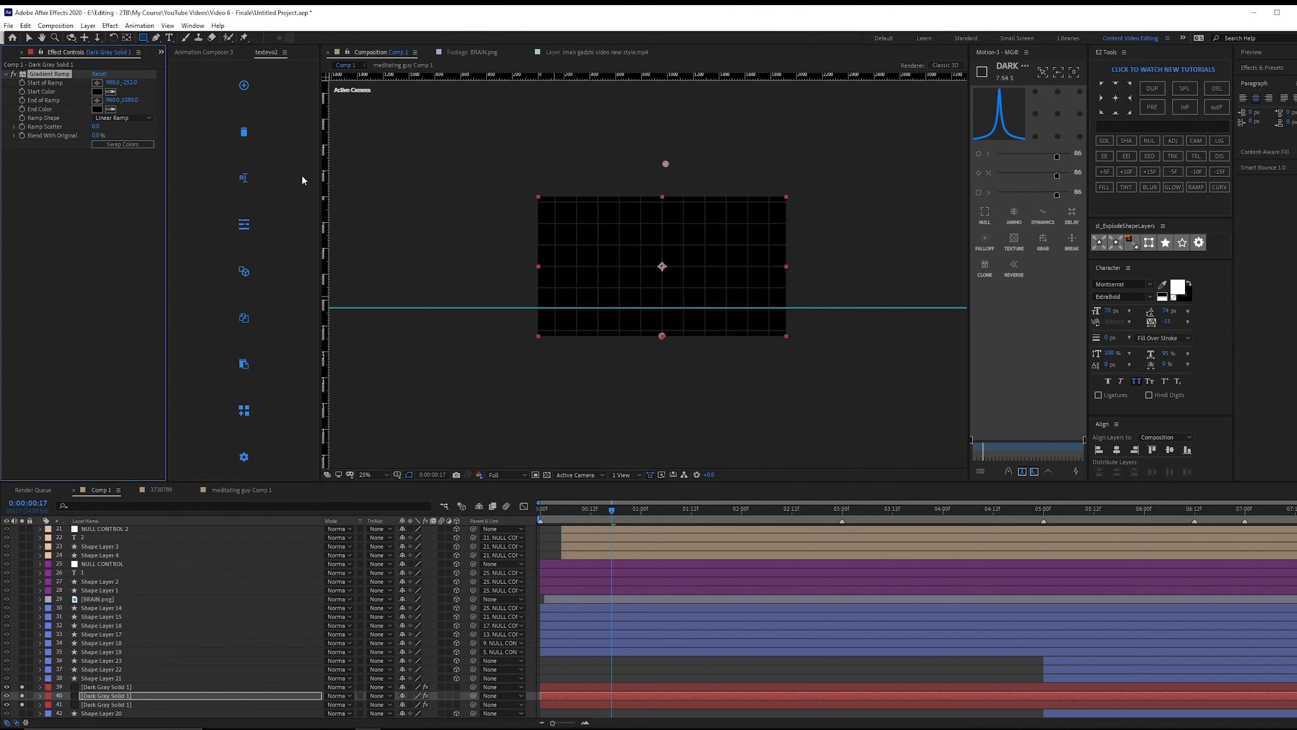
Draw a wide rectangular mask over the lower part of the black solid and feather it to about 631 pixels.
left_click_drag(399, 282, 933, 509)
key("space")
scroll(203, 691, "down", 1)
scroll(204, 695, "down", 1)
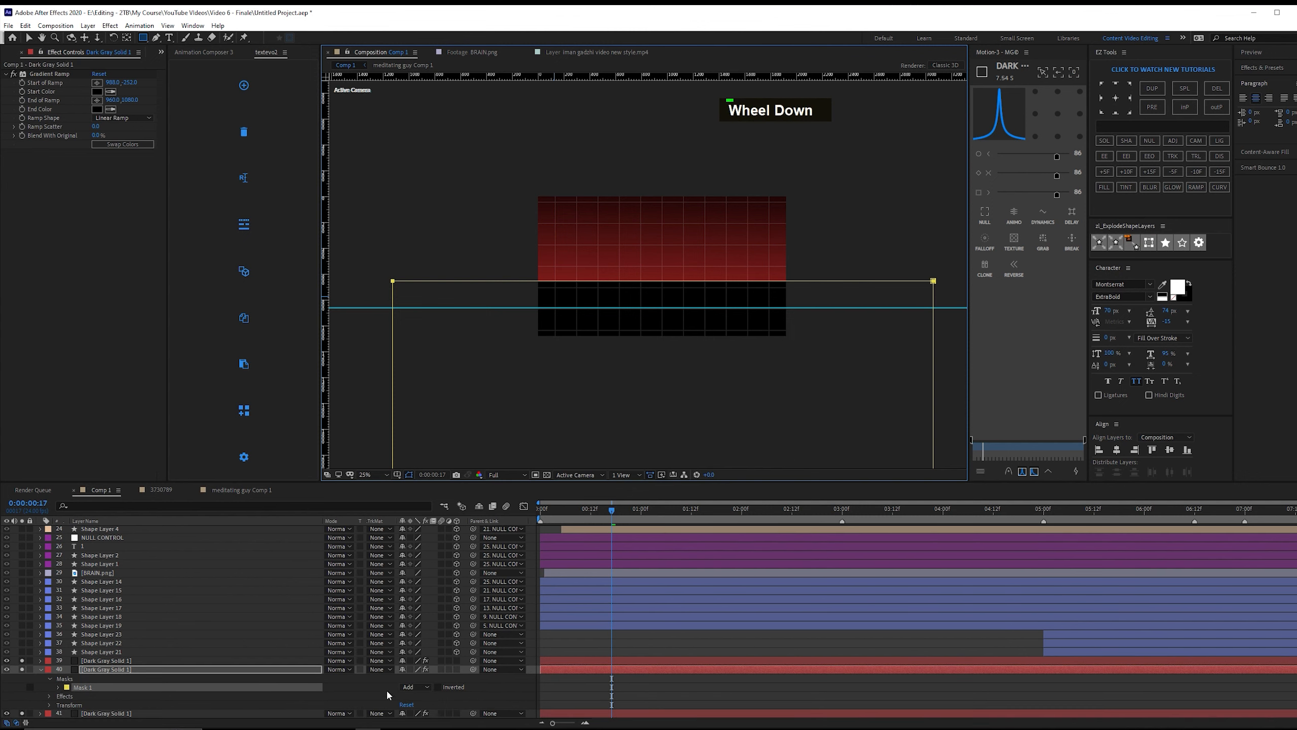
left_click(59, 688)
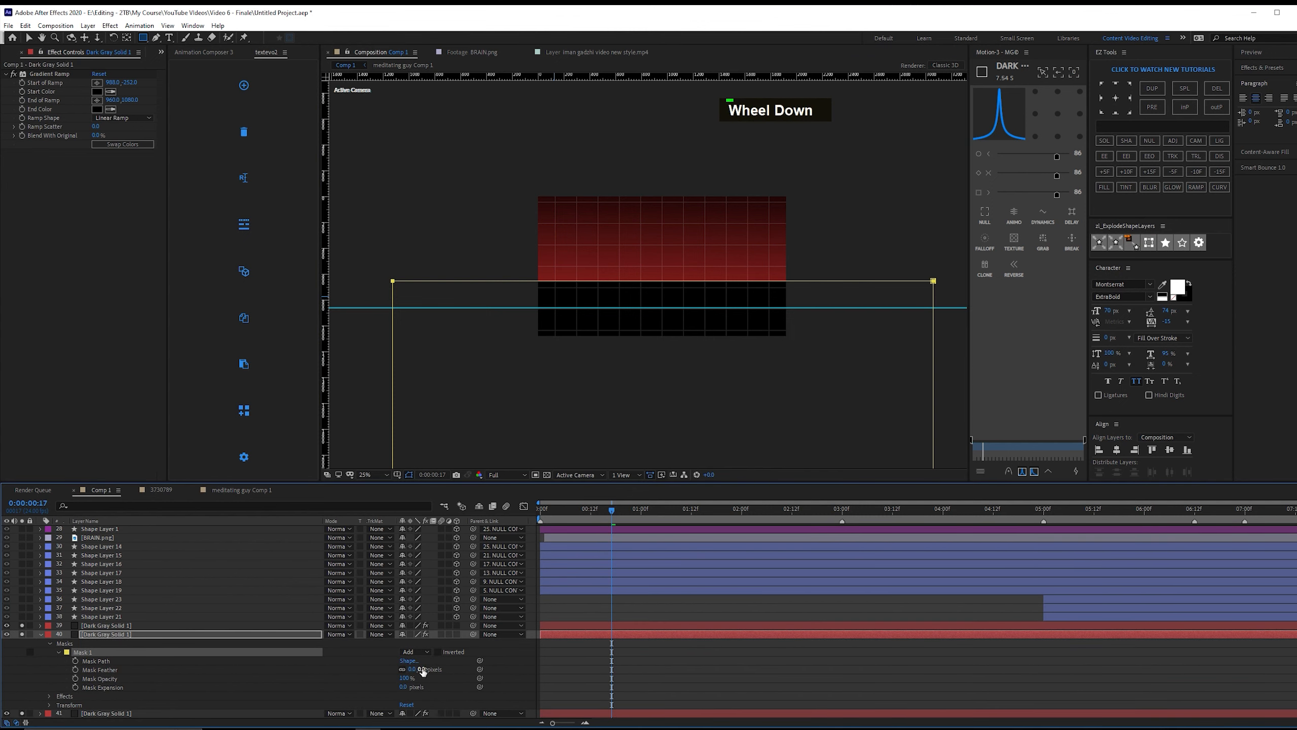
left_click_drag(425, 668, 614, 669)
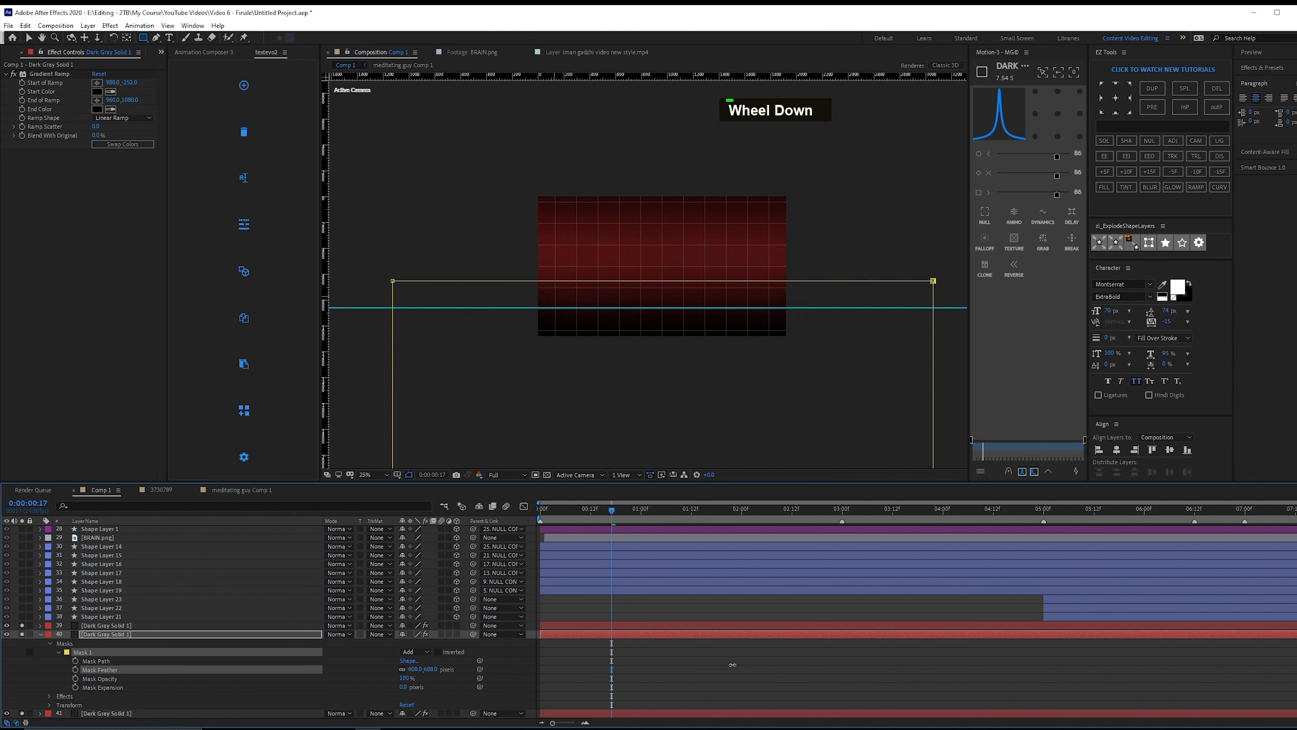
left_click_drag(733, 664, 745, 662)
Move the masked black solid above the grid layer and set the grid's track matte to Alpha Inverted Matte.
left_click_drag(123, 635, 118, 623)
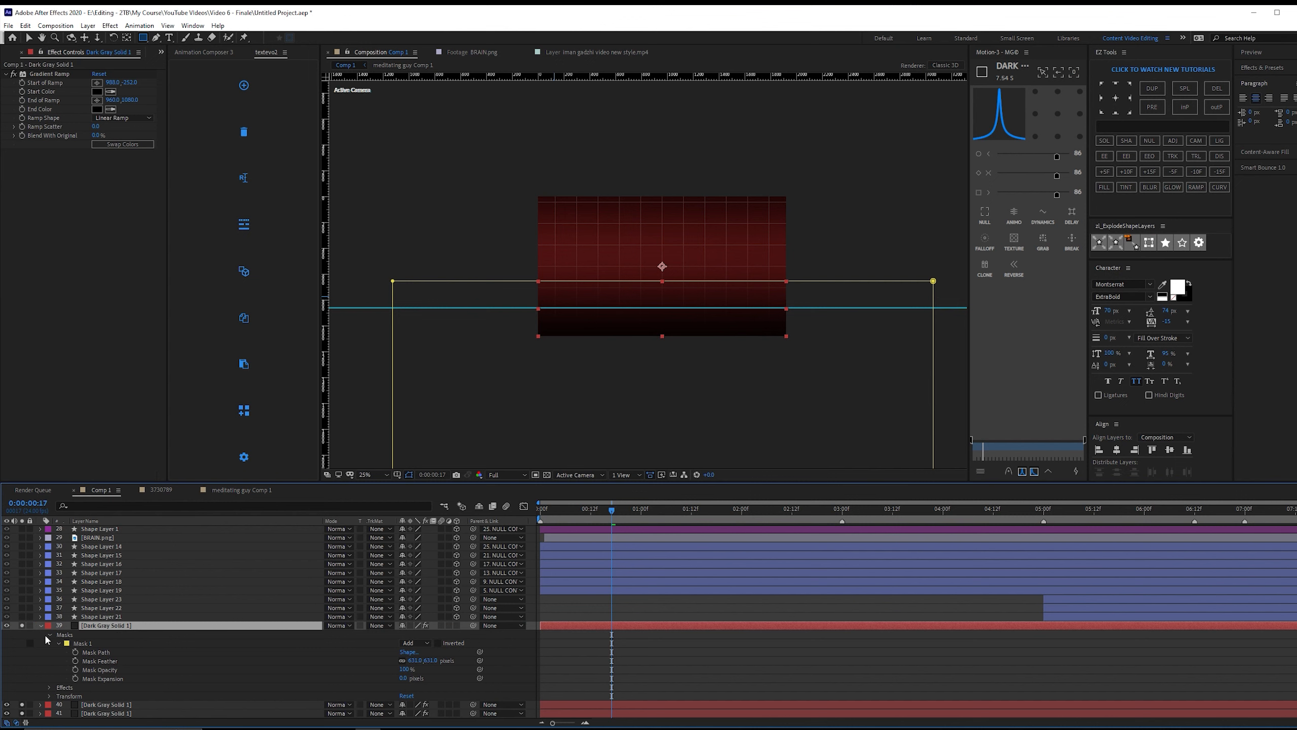
left_click(123, 705)
left_click(391, 706)
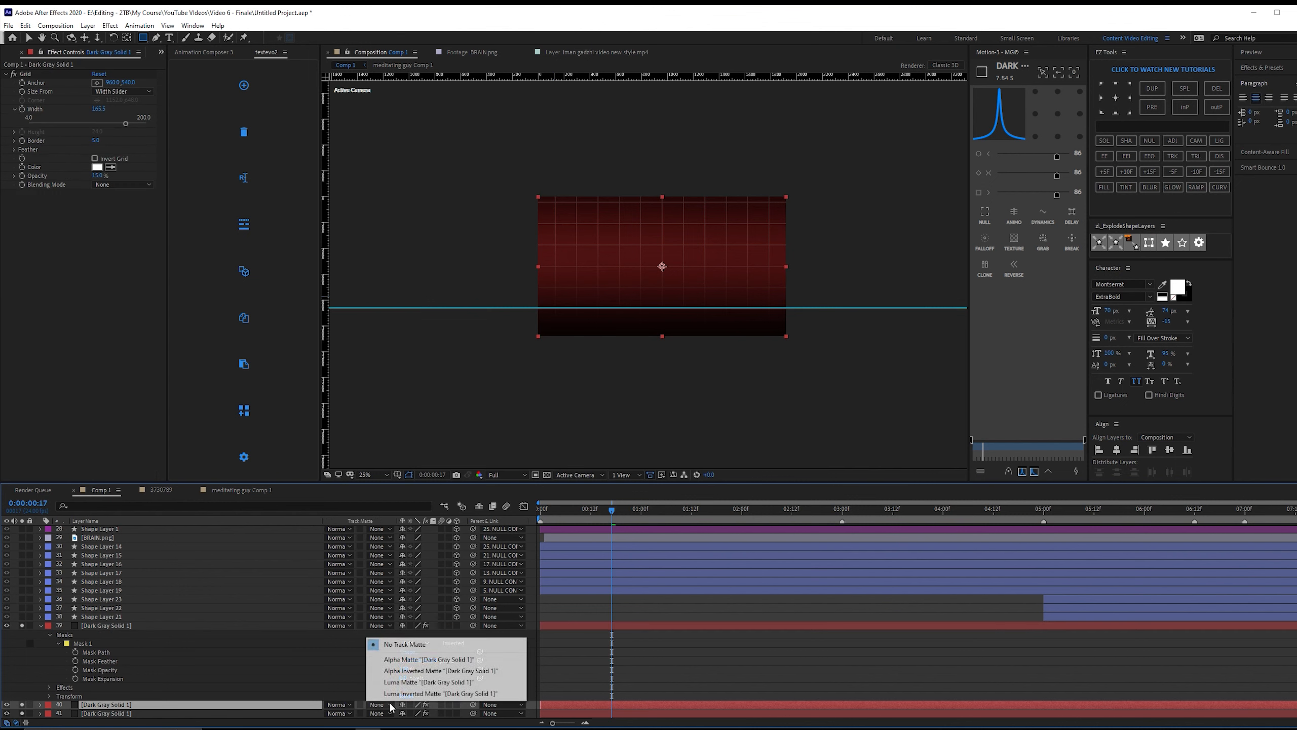
left_click(426, 669)
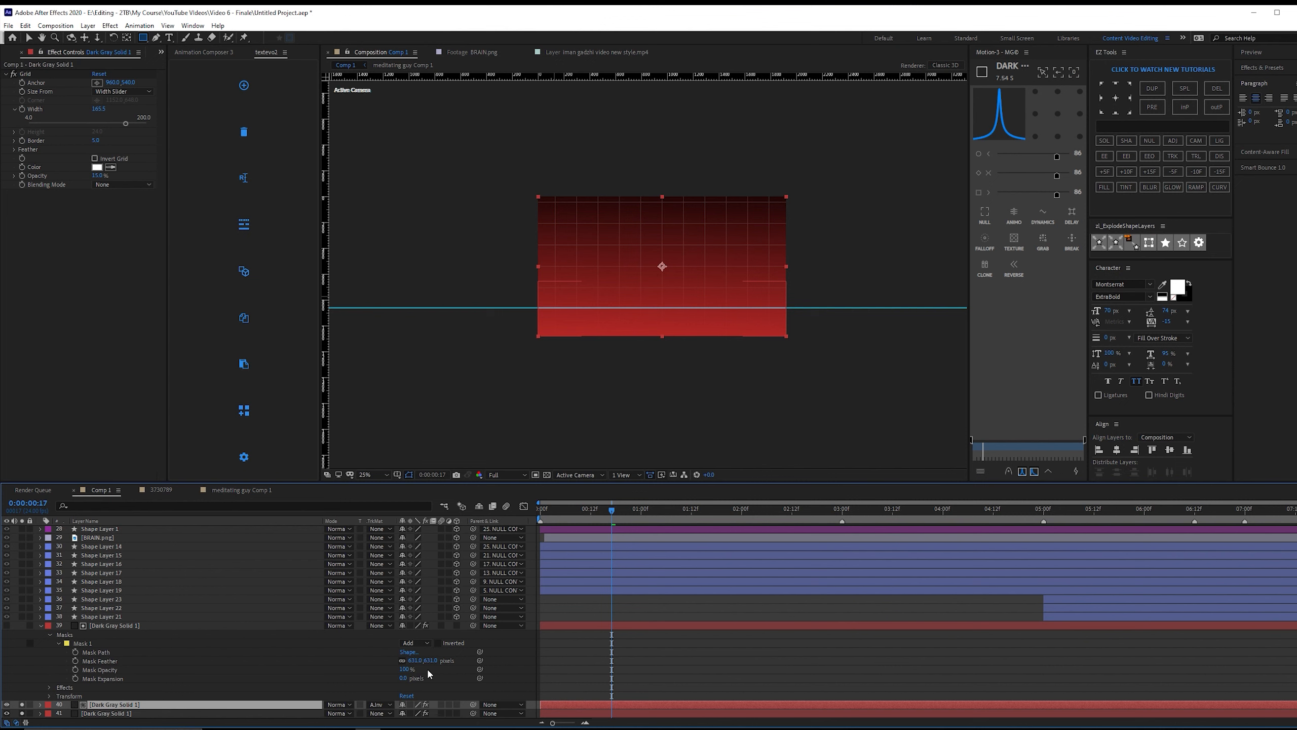
left_click(703, 652)
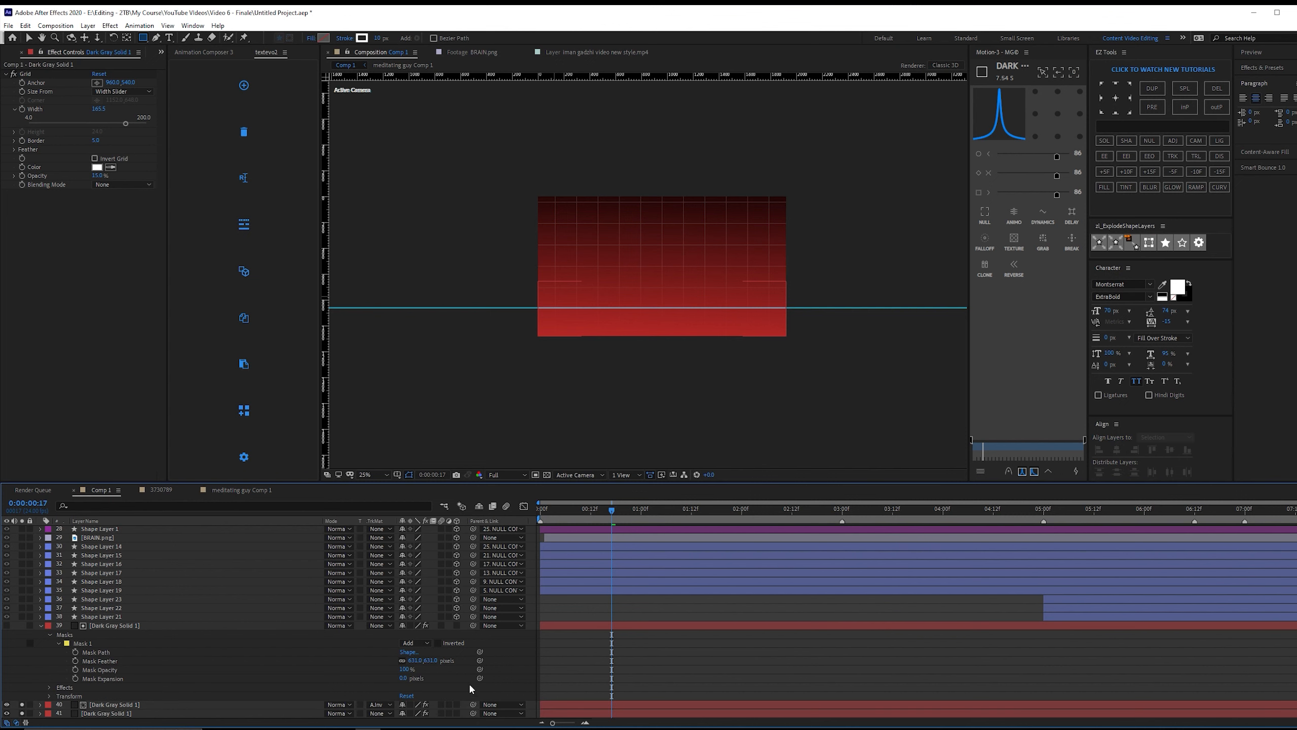
scroll(663, 370, "up", 2)
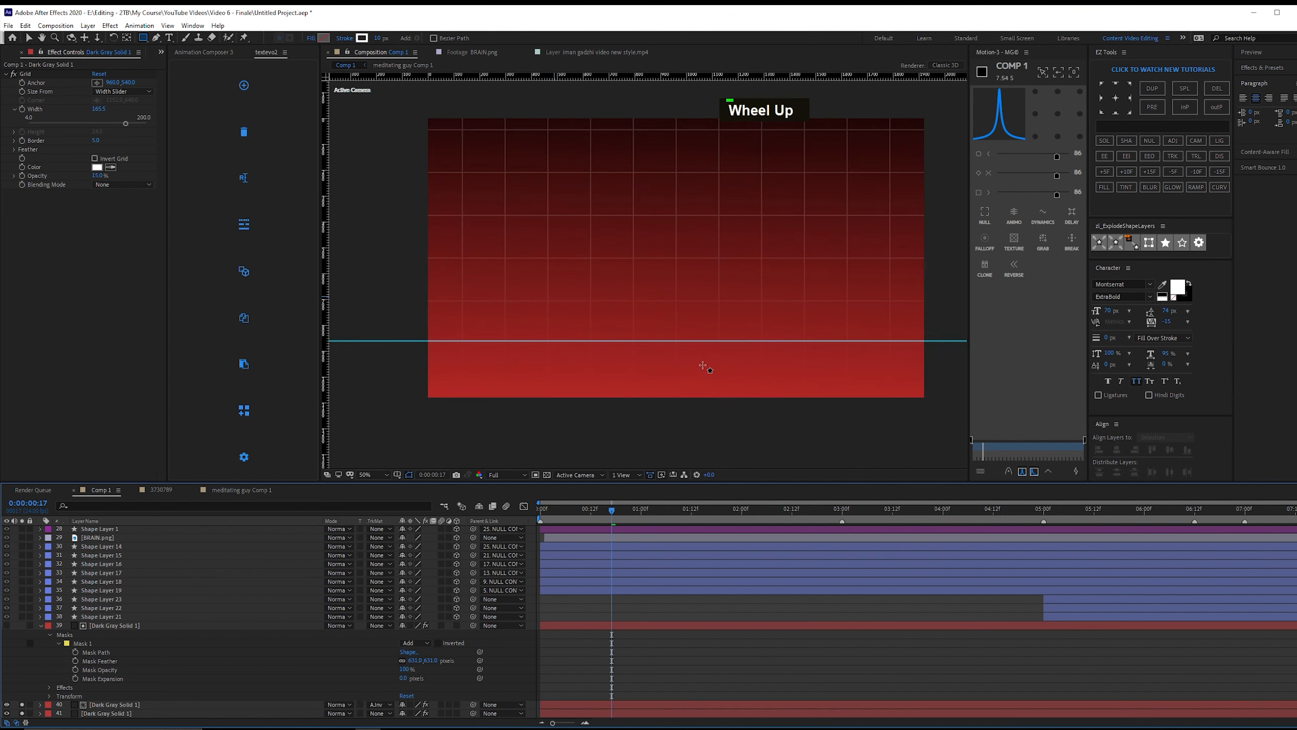
Select the top corner points of the matte solid's mask and move its top edge slightly upward.
key("v")
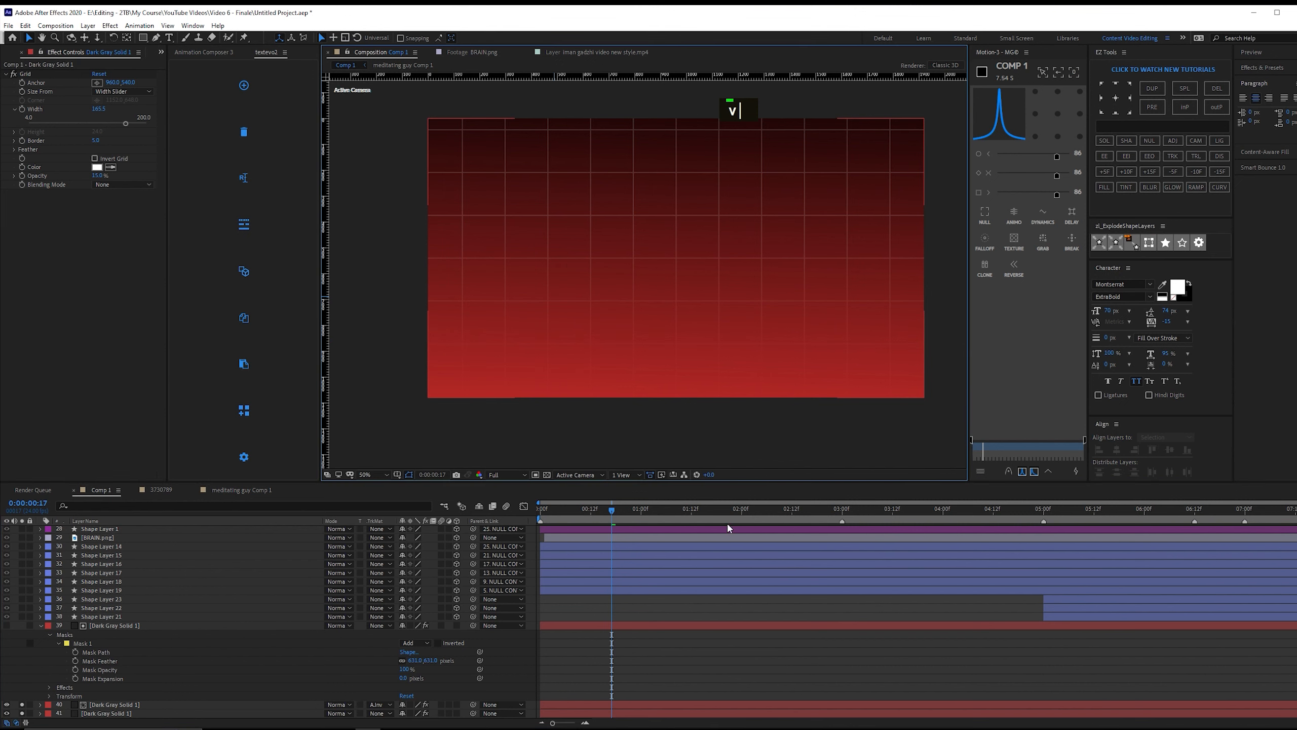
left_click(132, 626)
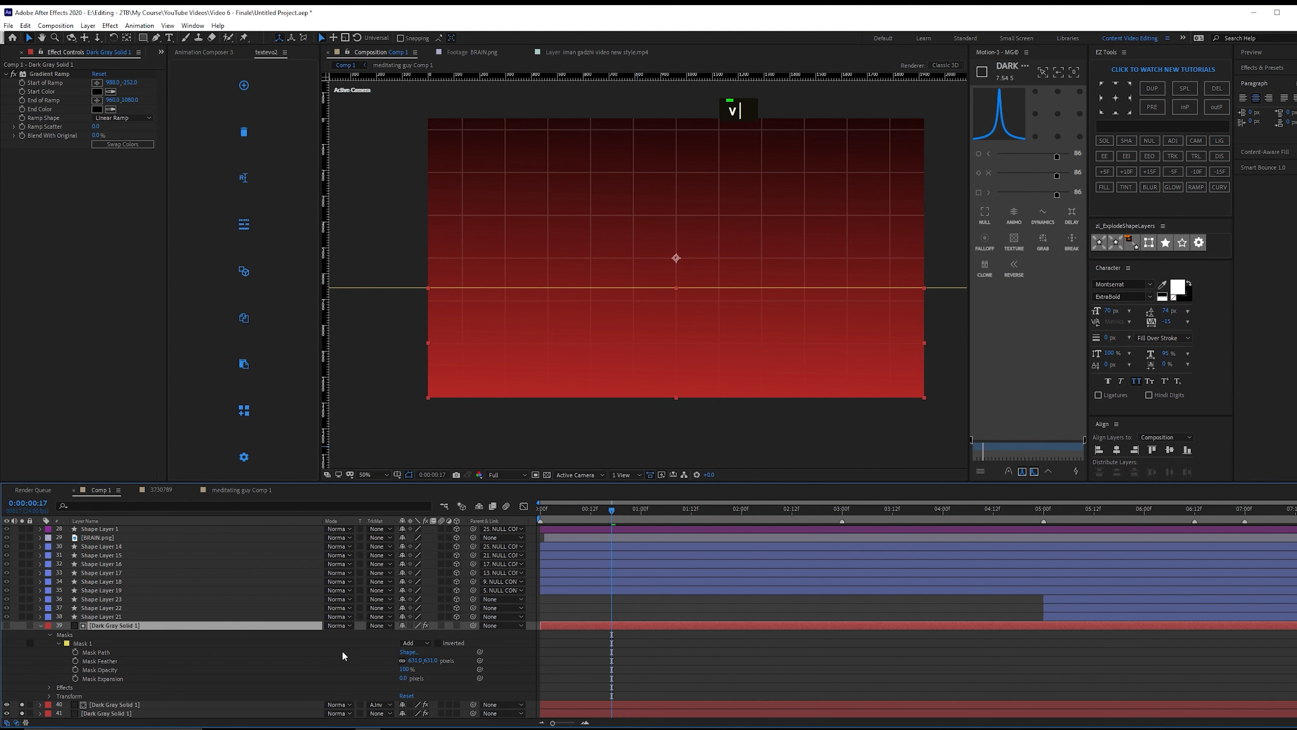
left_click(134, 645)
scroll(493, 430, "down", 2)
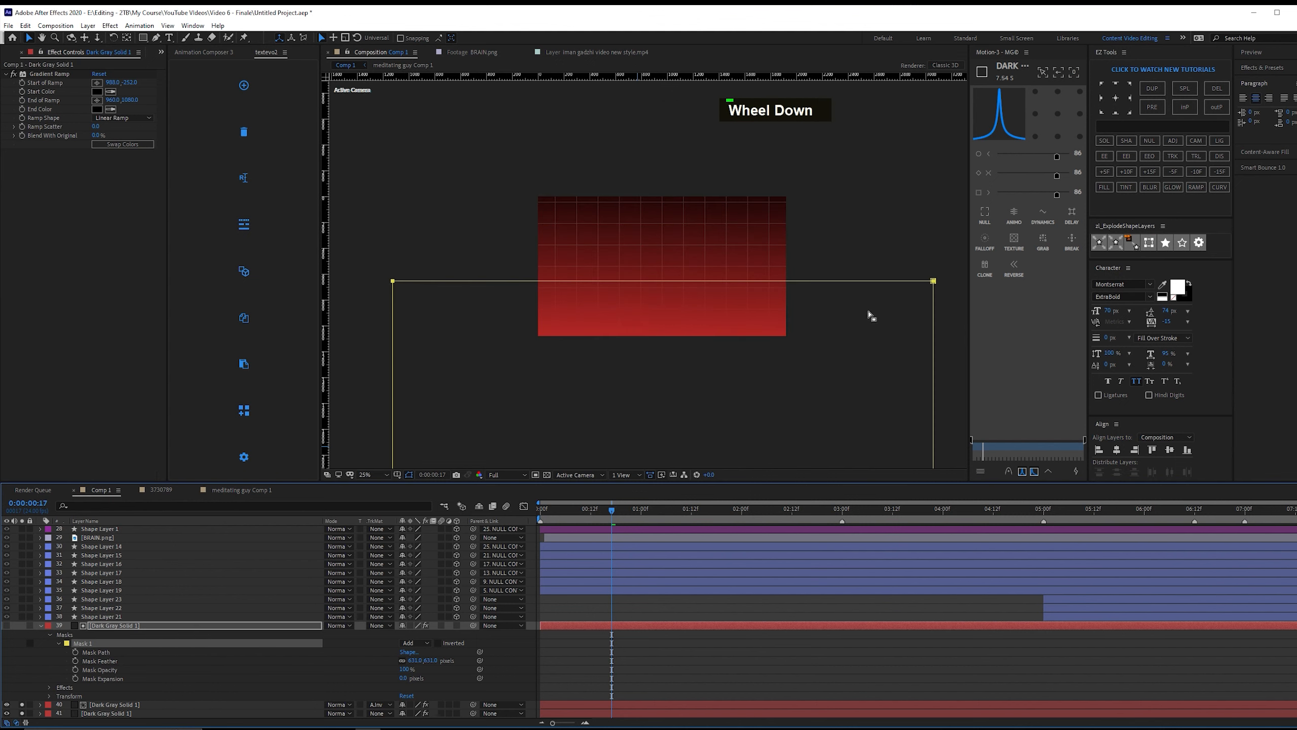
key("v")
left_click_drag(377, 267, 966, 378)
mouse_move(934, 284)
left_mouse_down()
mouse_move(936, 146)
mouse_move(943, 284)
left_mouse_up()
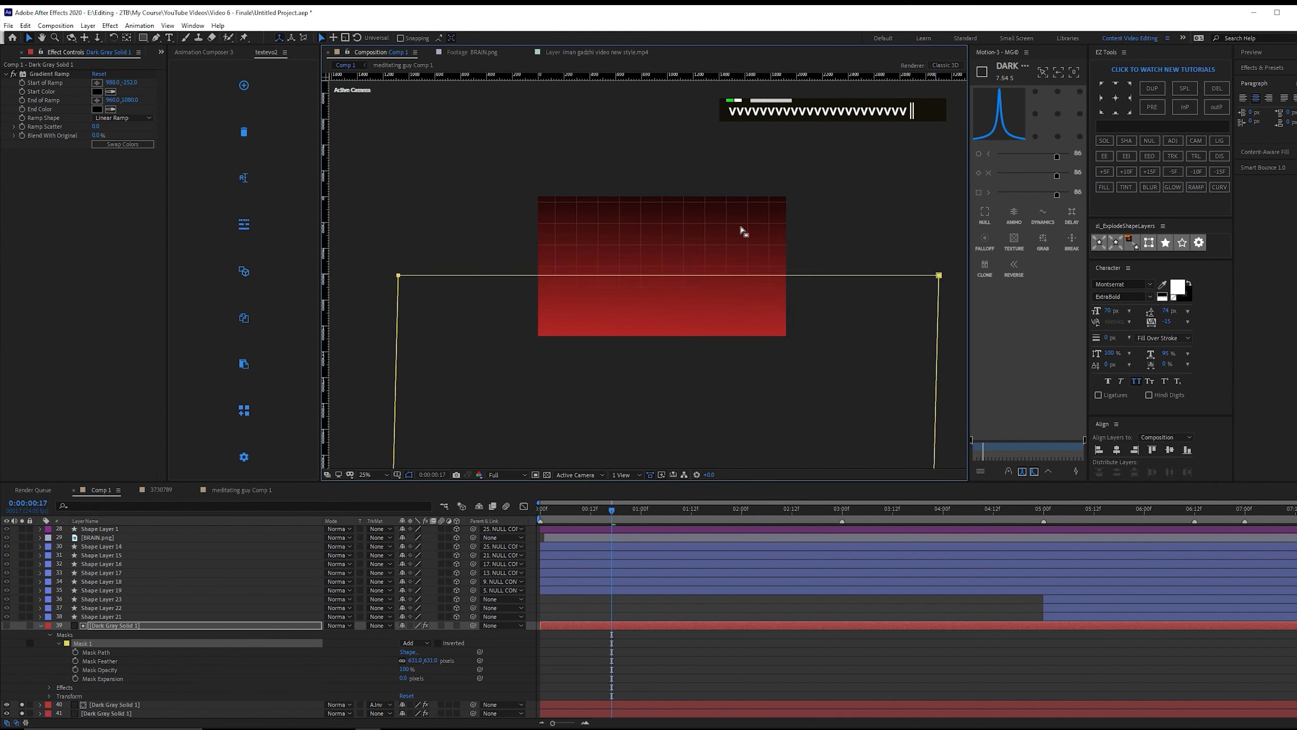
Try raising the mask's top edge close to the top of the frame and reducing its feather to 0 pixels.
scroll(700, 240, "up", 2)
left_click_drag(705, 282, 692, 168)
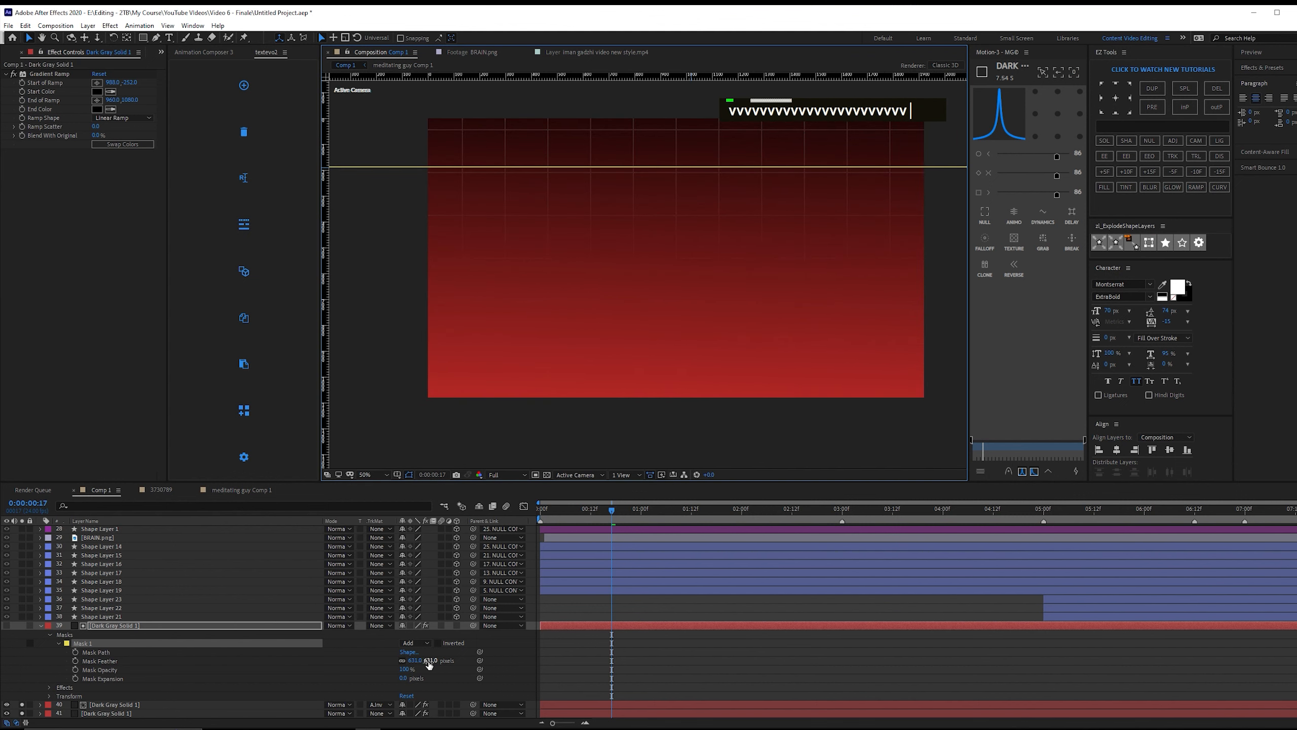
left_click_drag(429, 660, 411, 661)
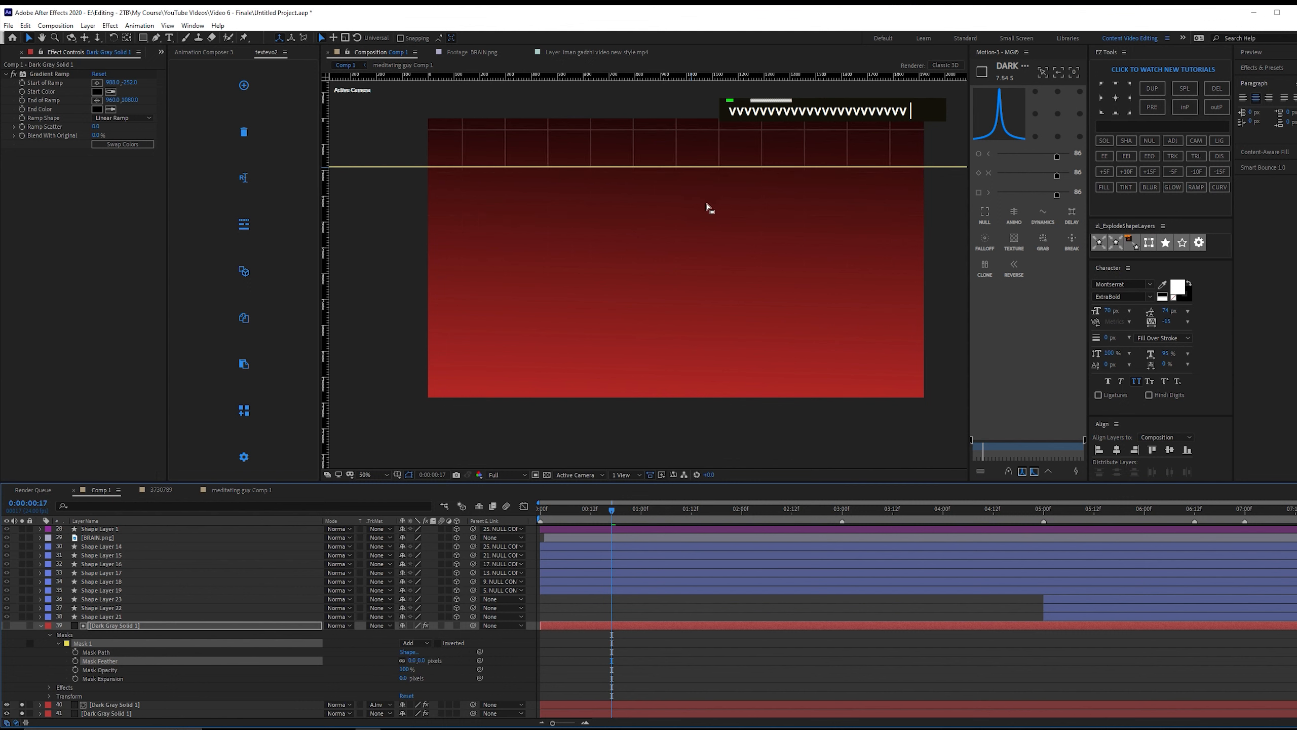
left_click(417, 668)
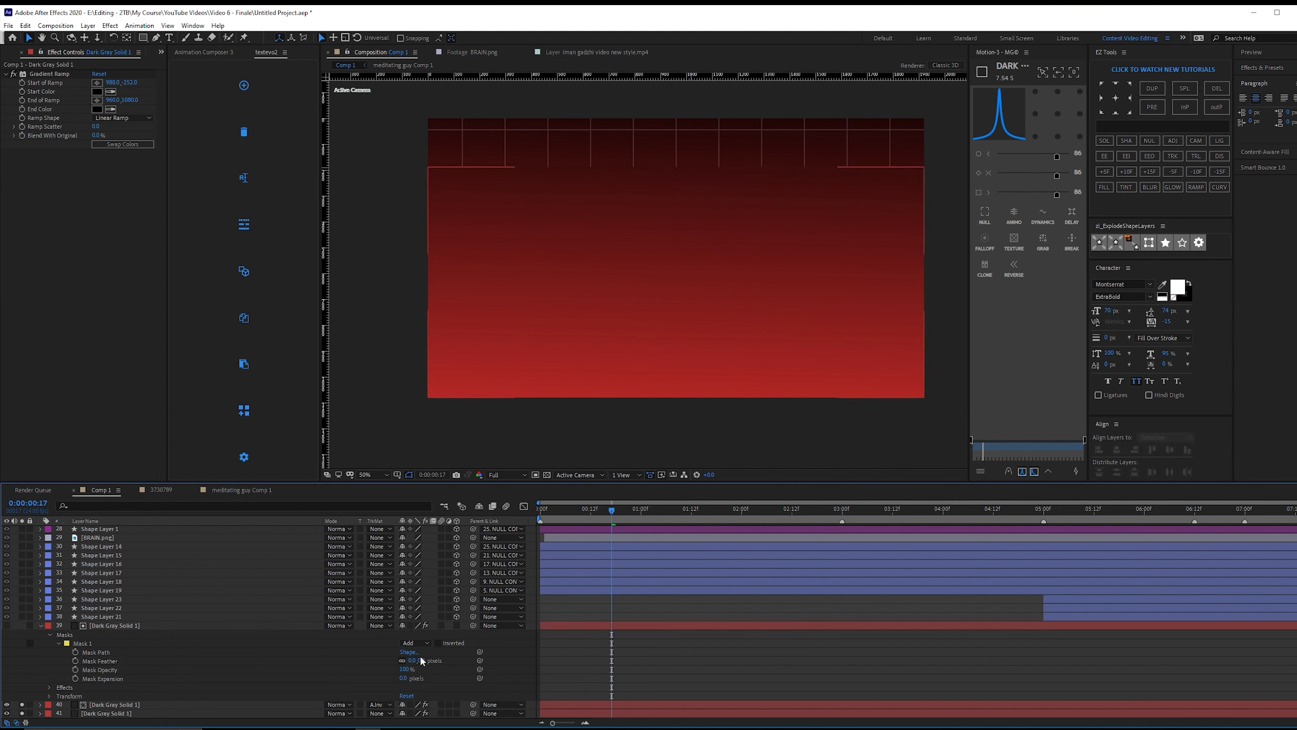
Restore the mask feather to 631 pixels and bring the mask's top edge back down to just below mid-frame.
left_click_drag(420, 660, 449, 664)
key("shift+Down")
key("shift+Down")
key("shift+Down")
key("shift+Down")
key("shift+Down")
key("shift+Down")
key("shift+Down")
key("shift+Down")
key("shift+Down")
key("shift+Down")
key("shift+Down")
key("shift+Down")
key("shift+Down")
key("shift+Down")
key("shift+Down")
key("shift+Down")
key("shift+Down")
key("shift+Down")
key("shift+Down")
key("shift+Down")
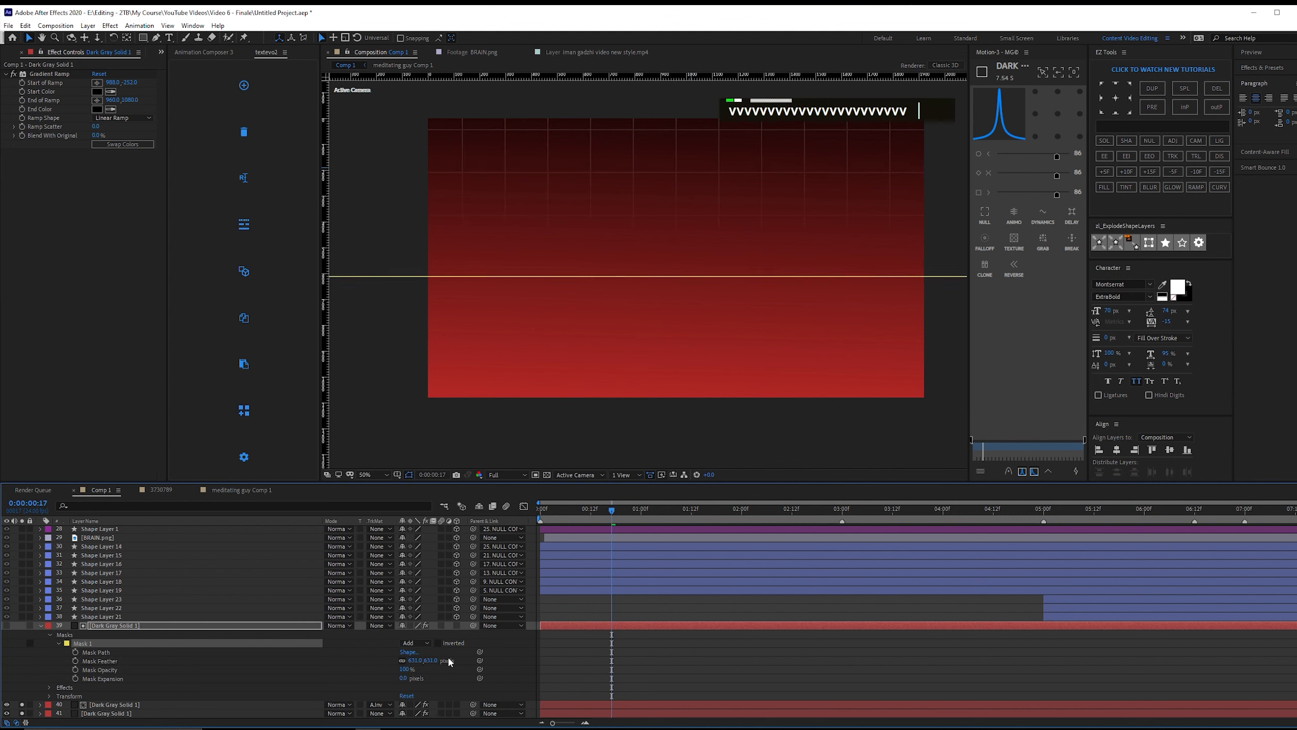